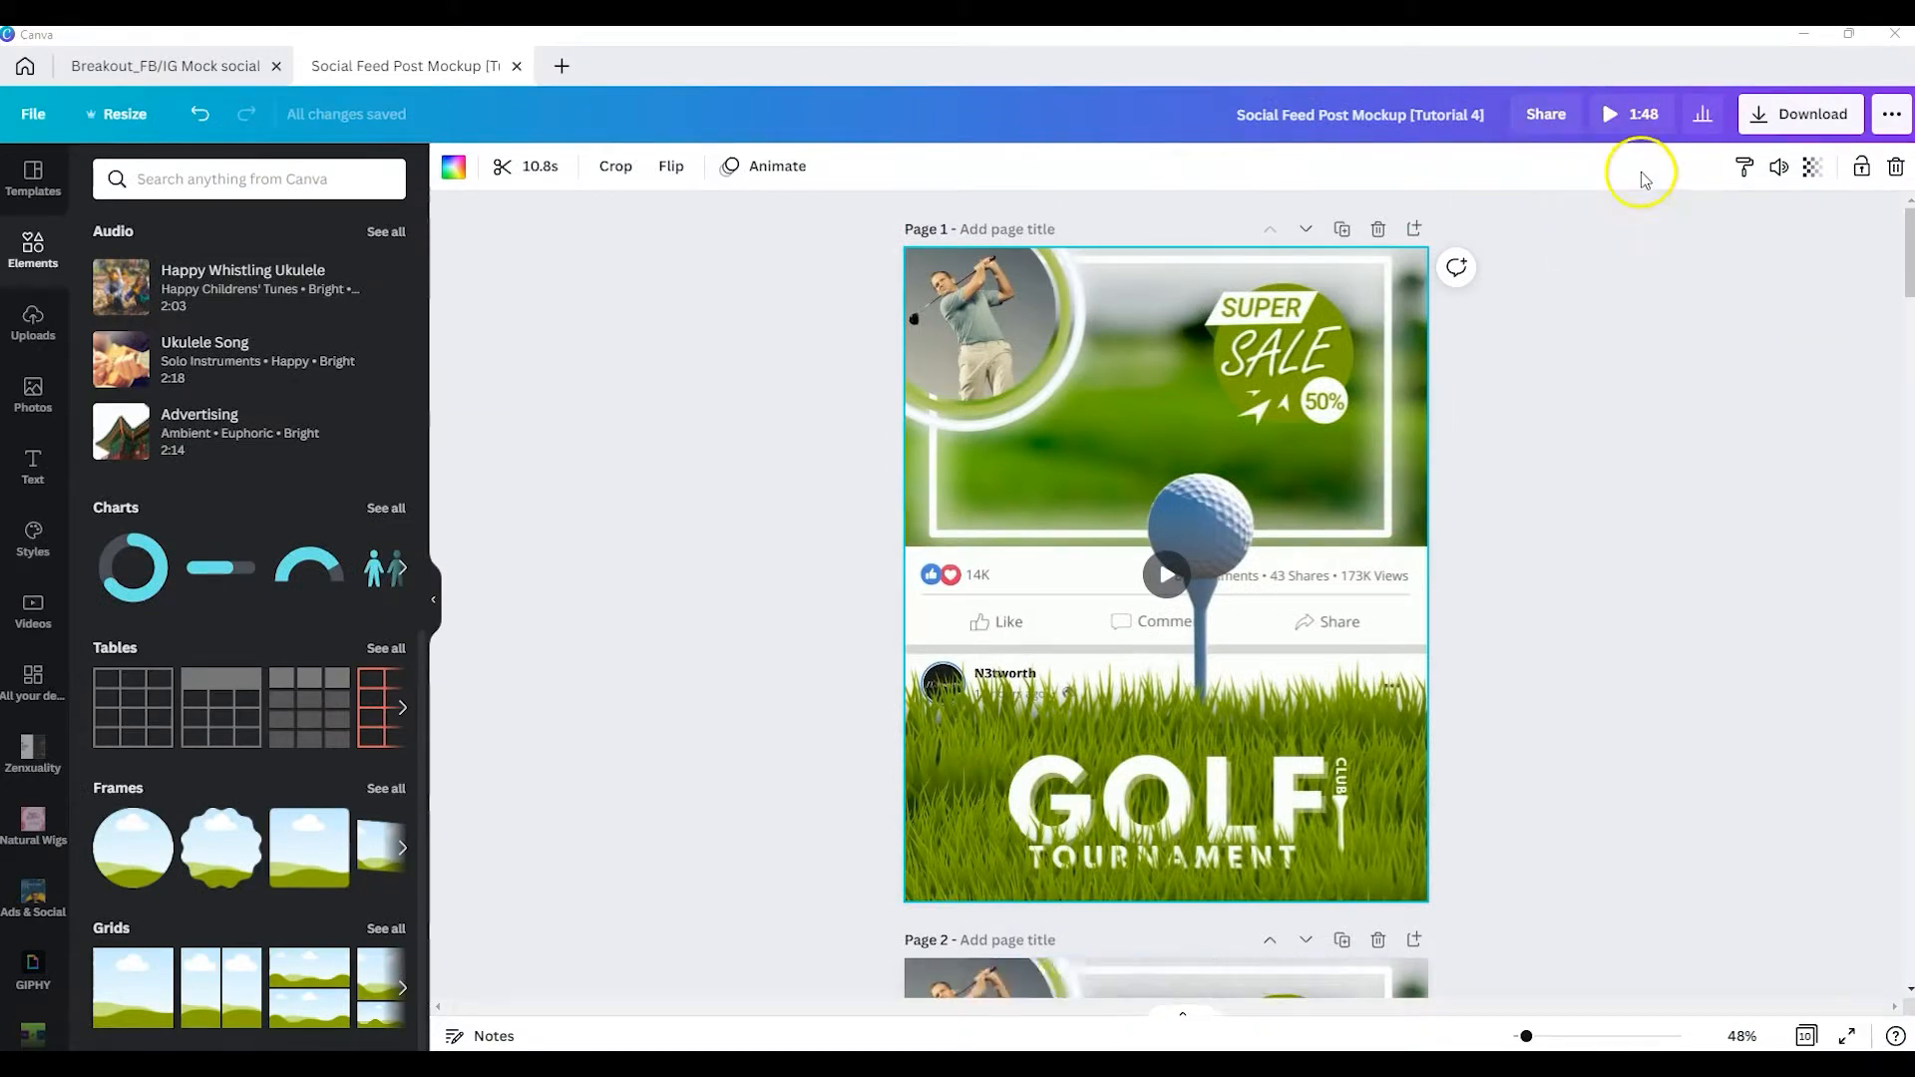
Play the full-screen preview of the golf mockup animation, and close it after watching the ball strike.
left_click(1626, 114)
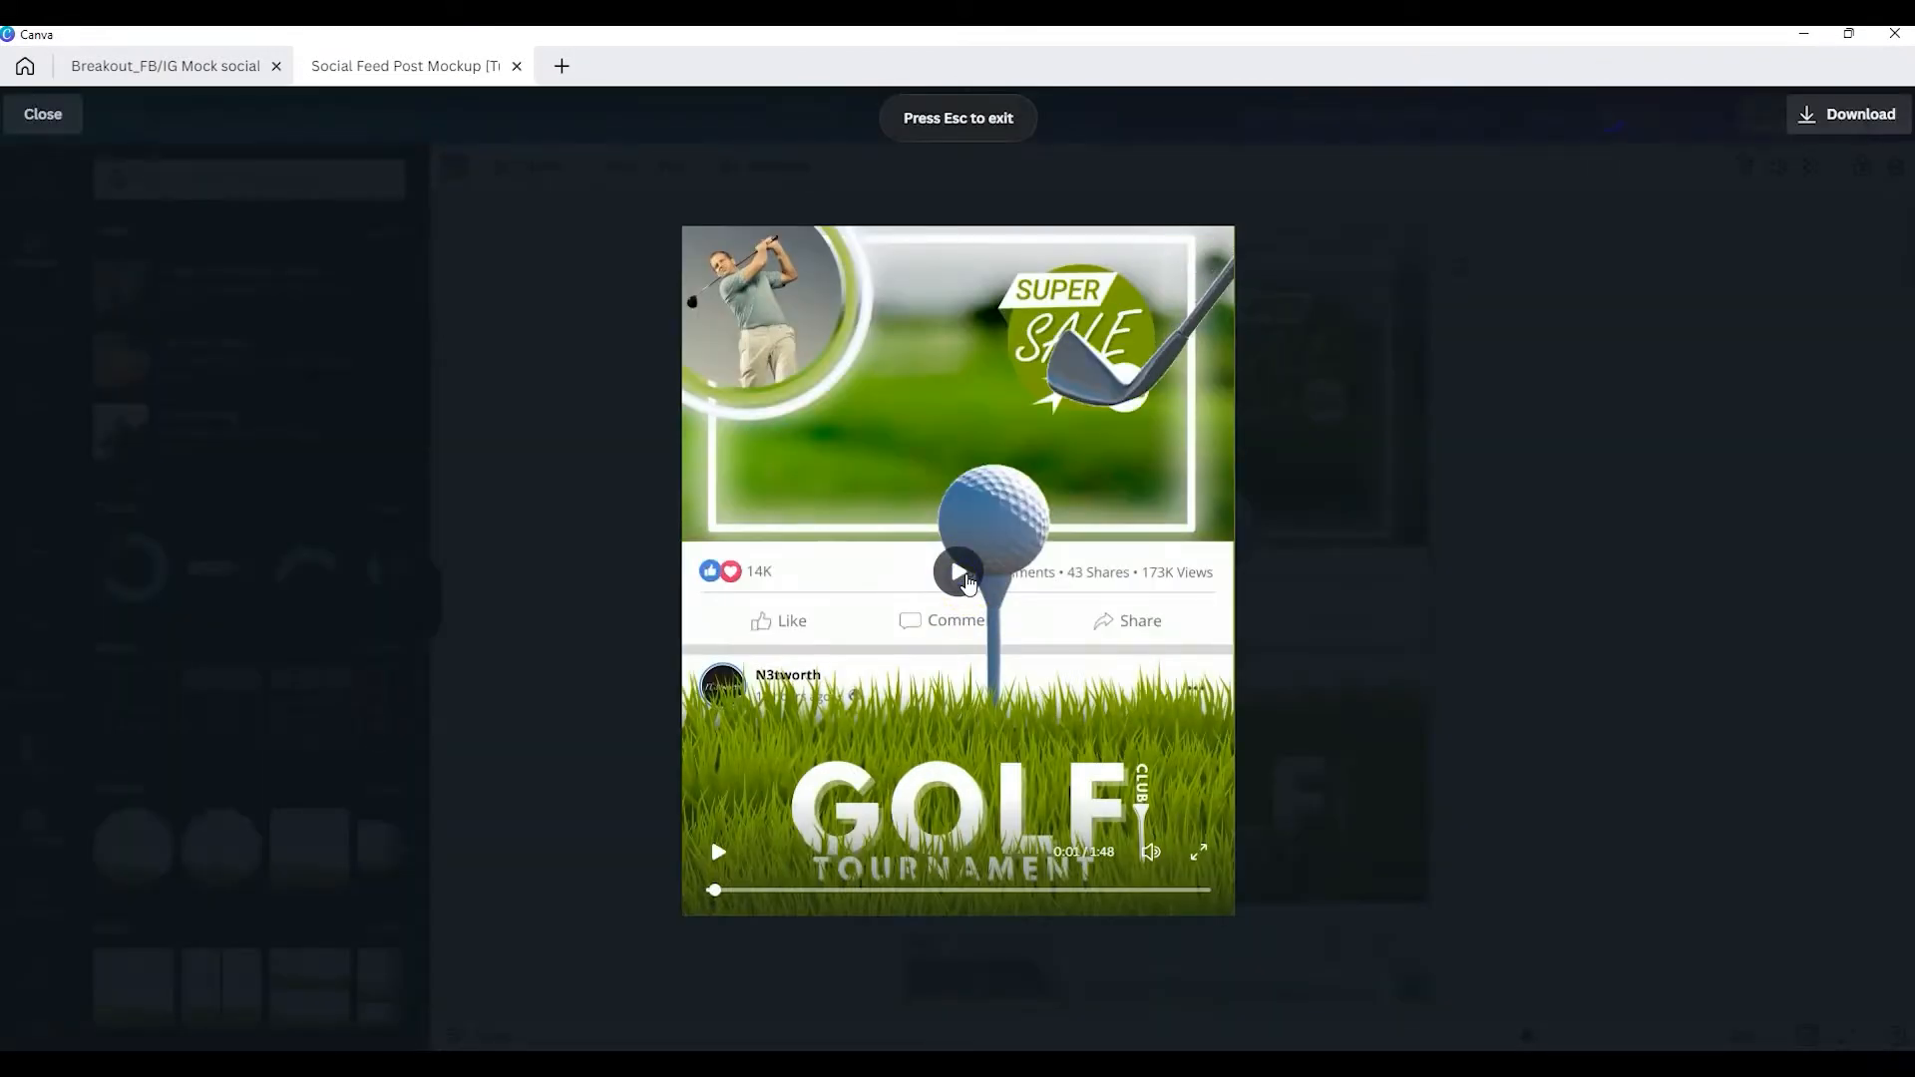
left_click(962, 577)
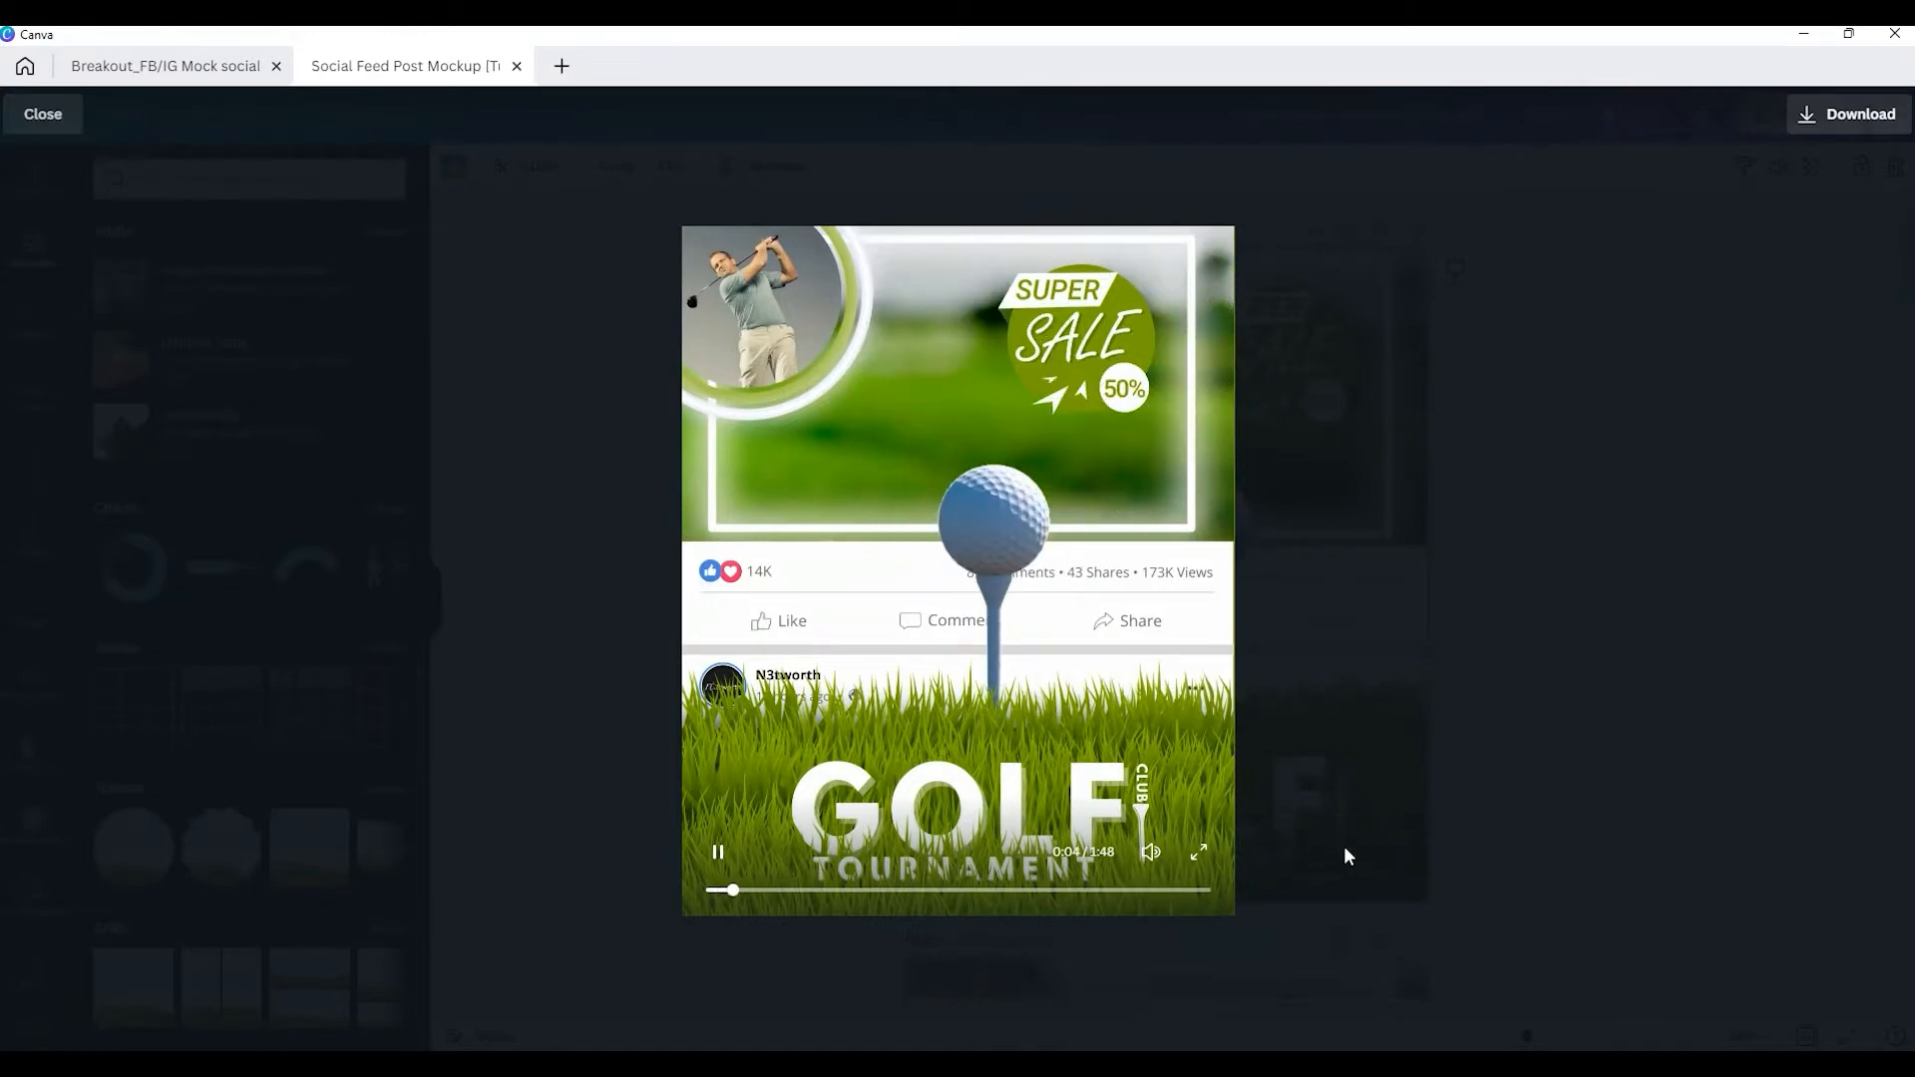
left_click(1300, 844)
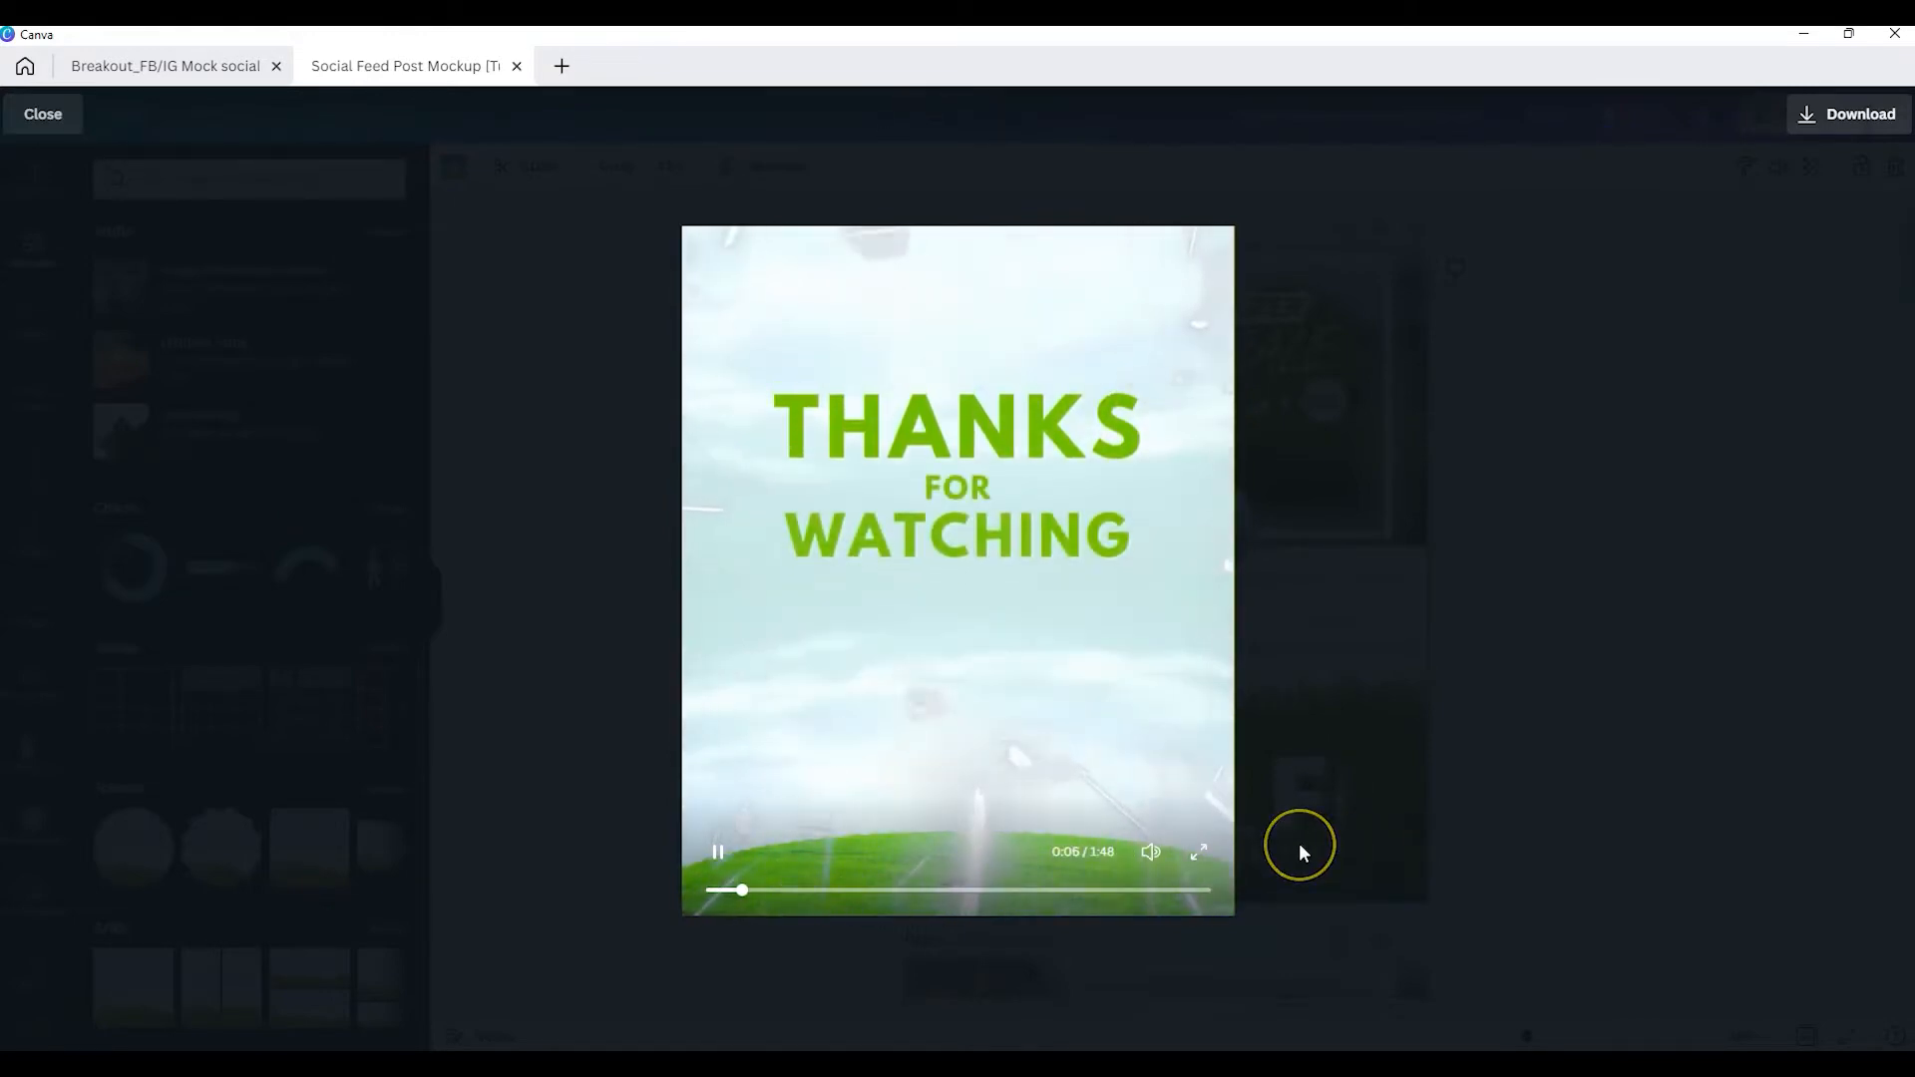
left_click(1591, 475)
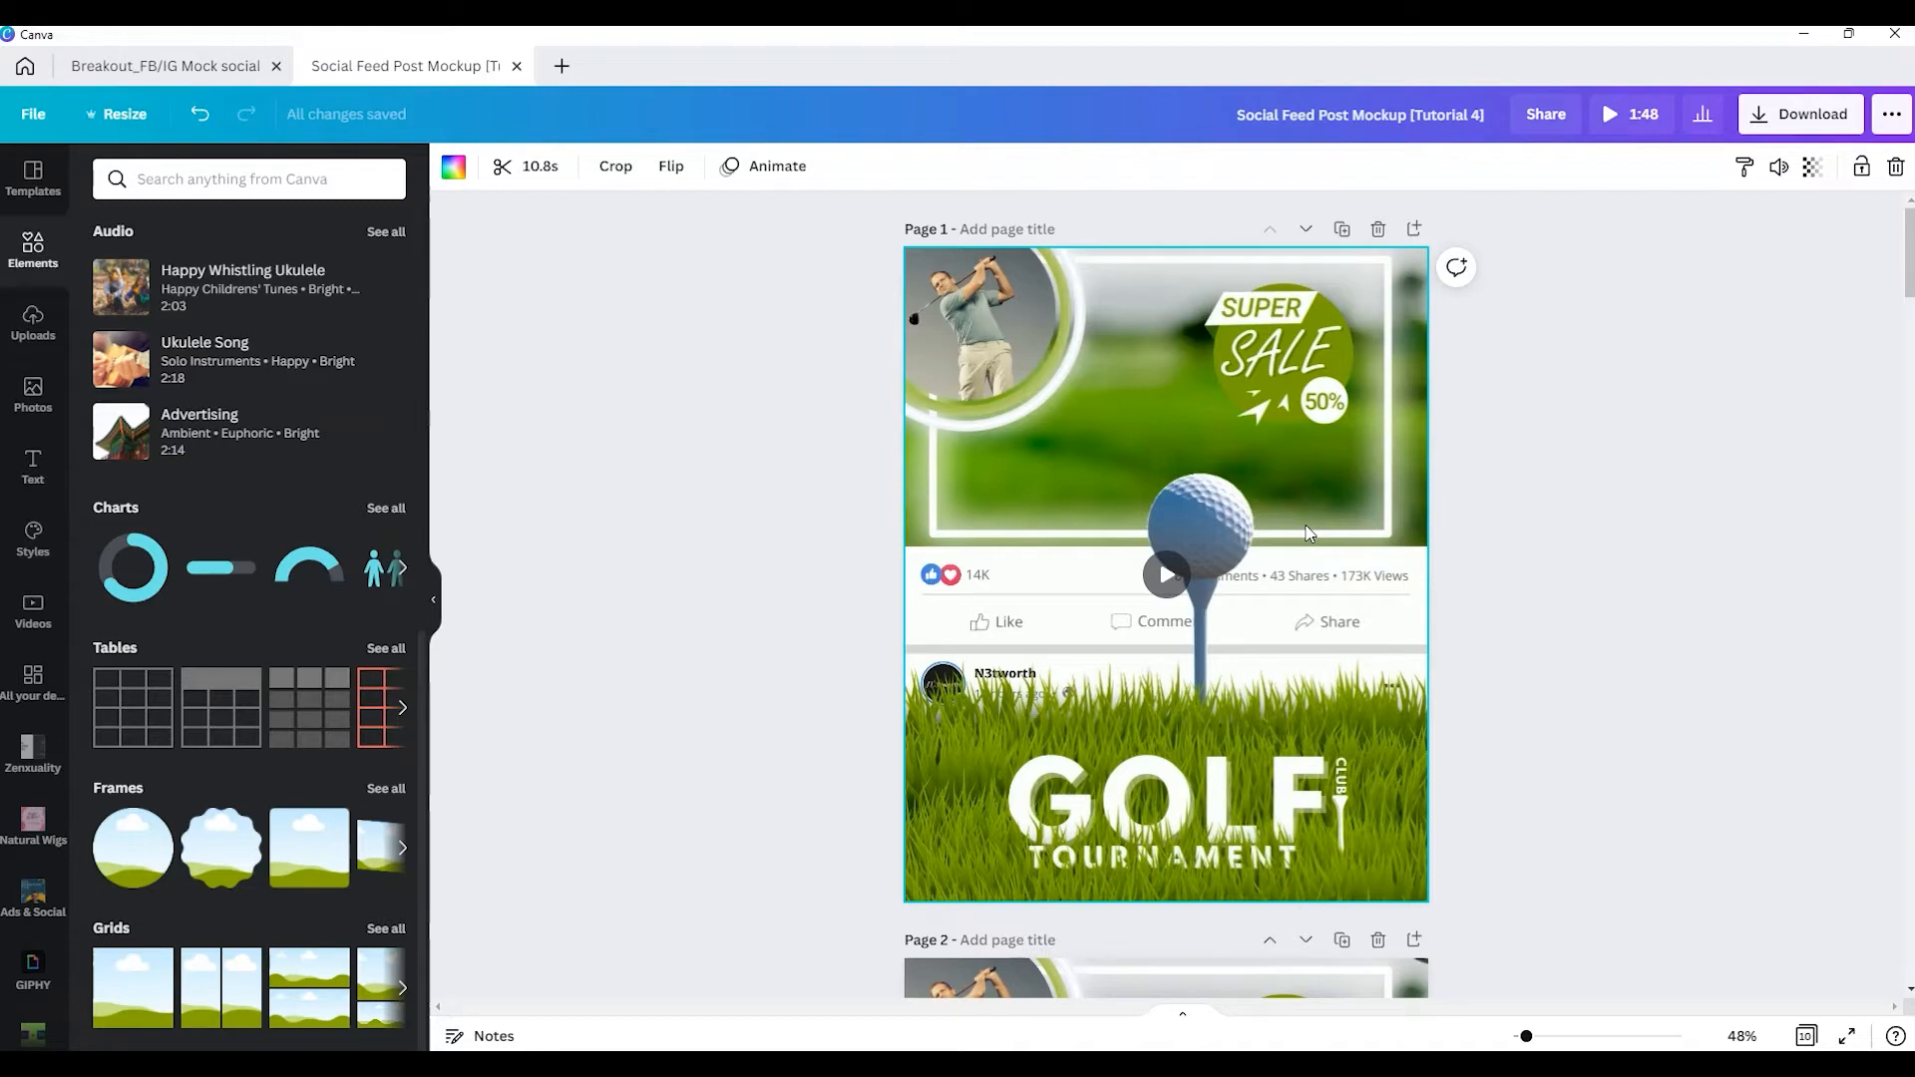
Compare the finished video on page 1 with the layered golf composition on page 2.
left_click(1164, 575)
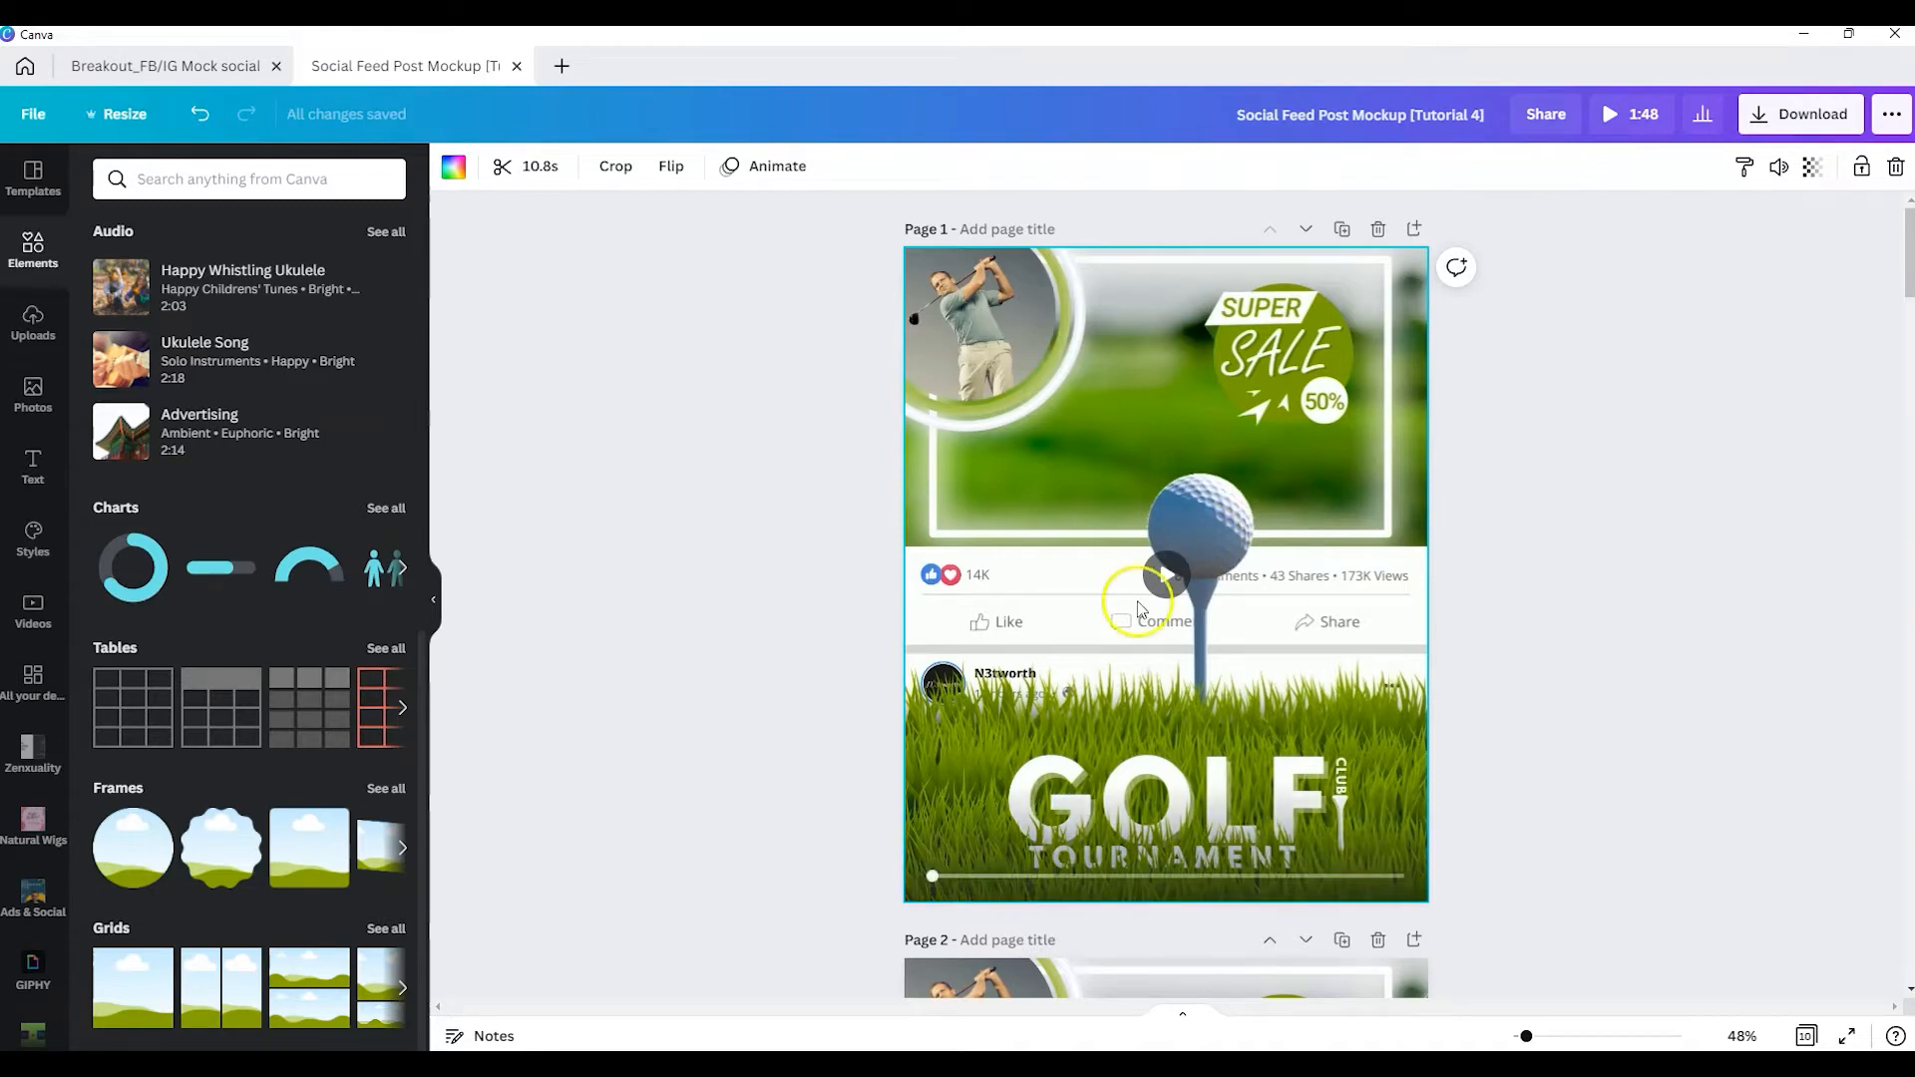
scroll(1598, 591, "down", 6)
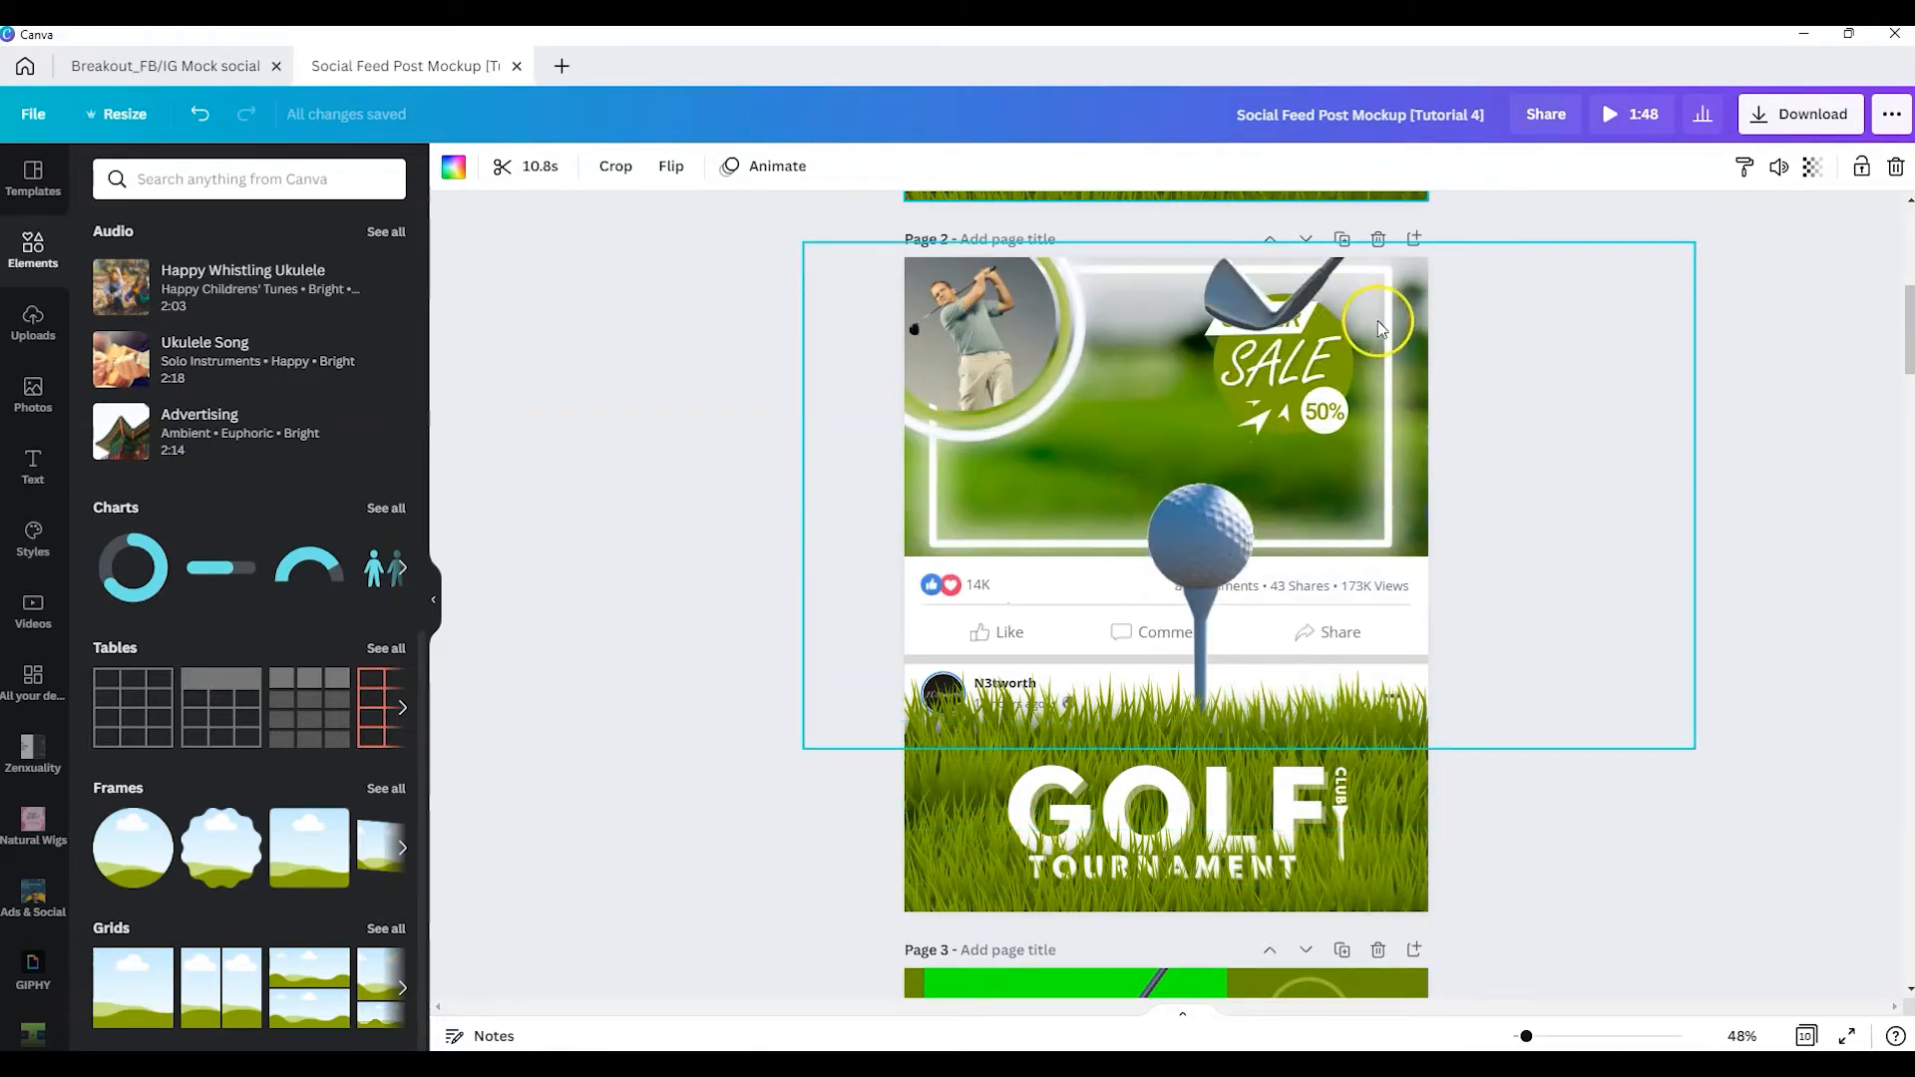
scroll(1318, 461, "up", 4)
scroll(1254, 348, "up", 2)
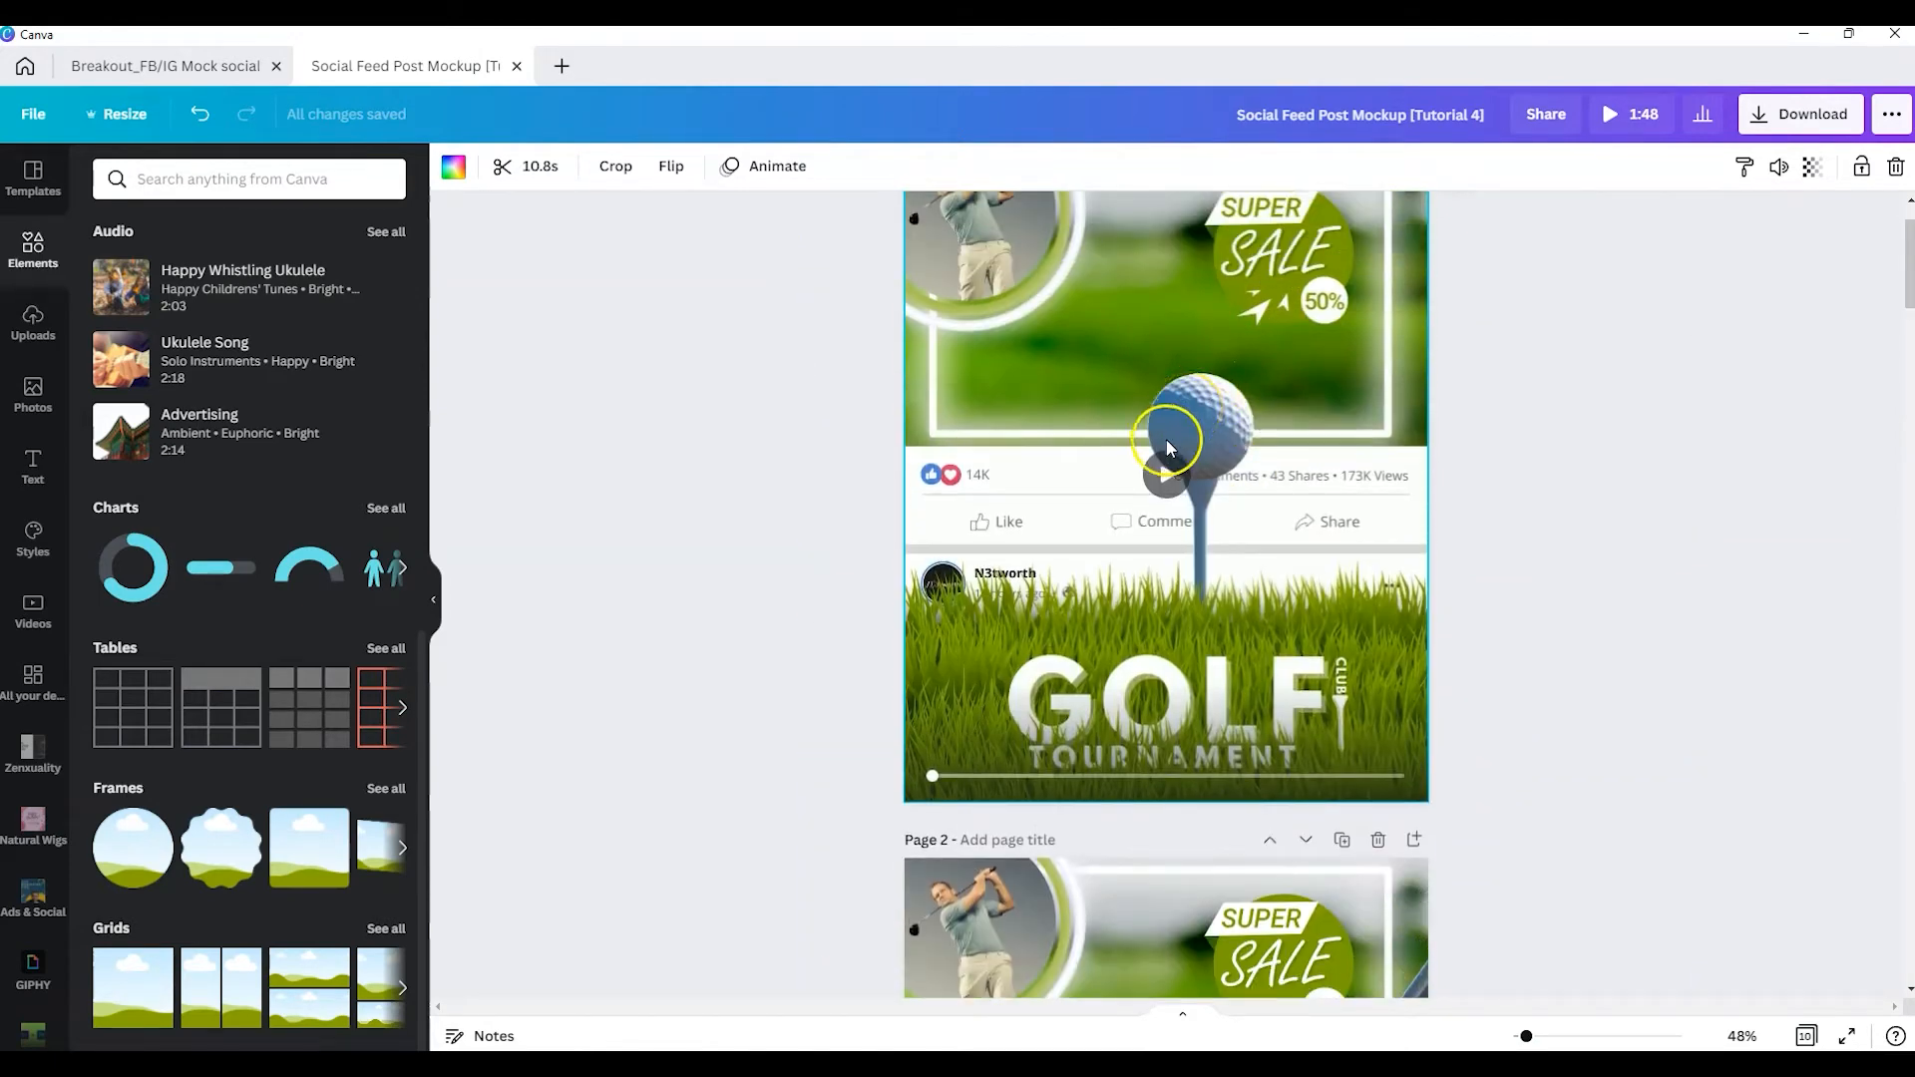
scroll(1258, 690, "down", 5)
left_click(1264, 690)
scroll(1261, 678, "down", 1)
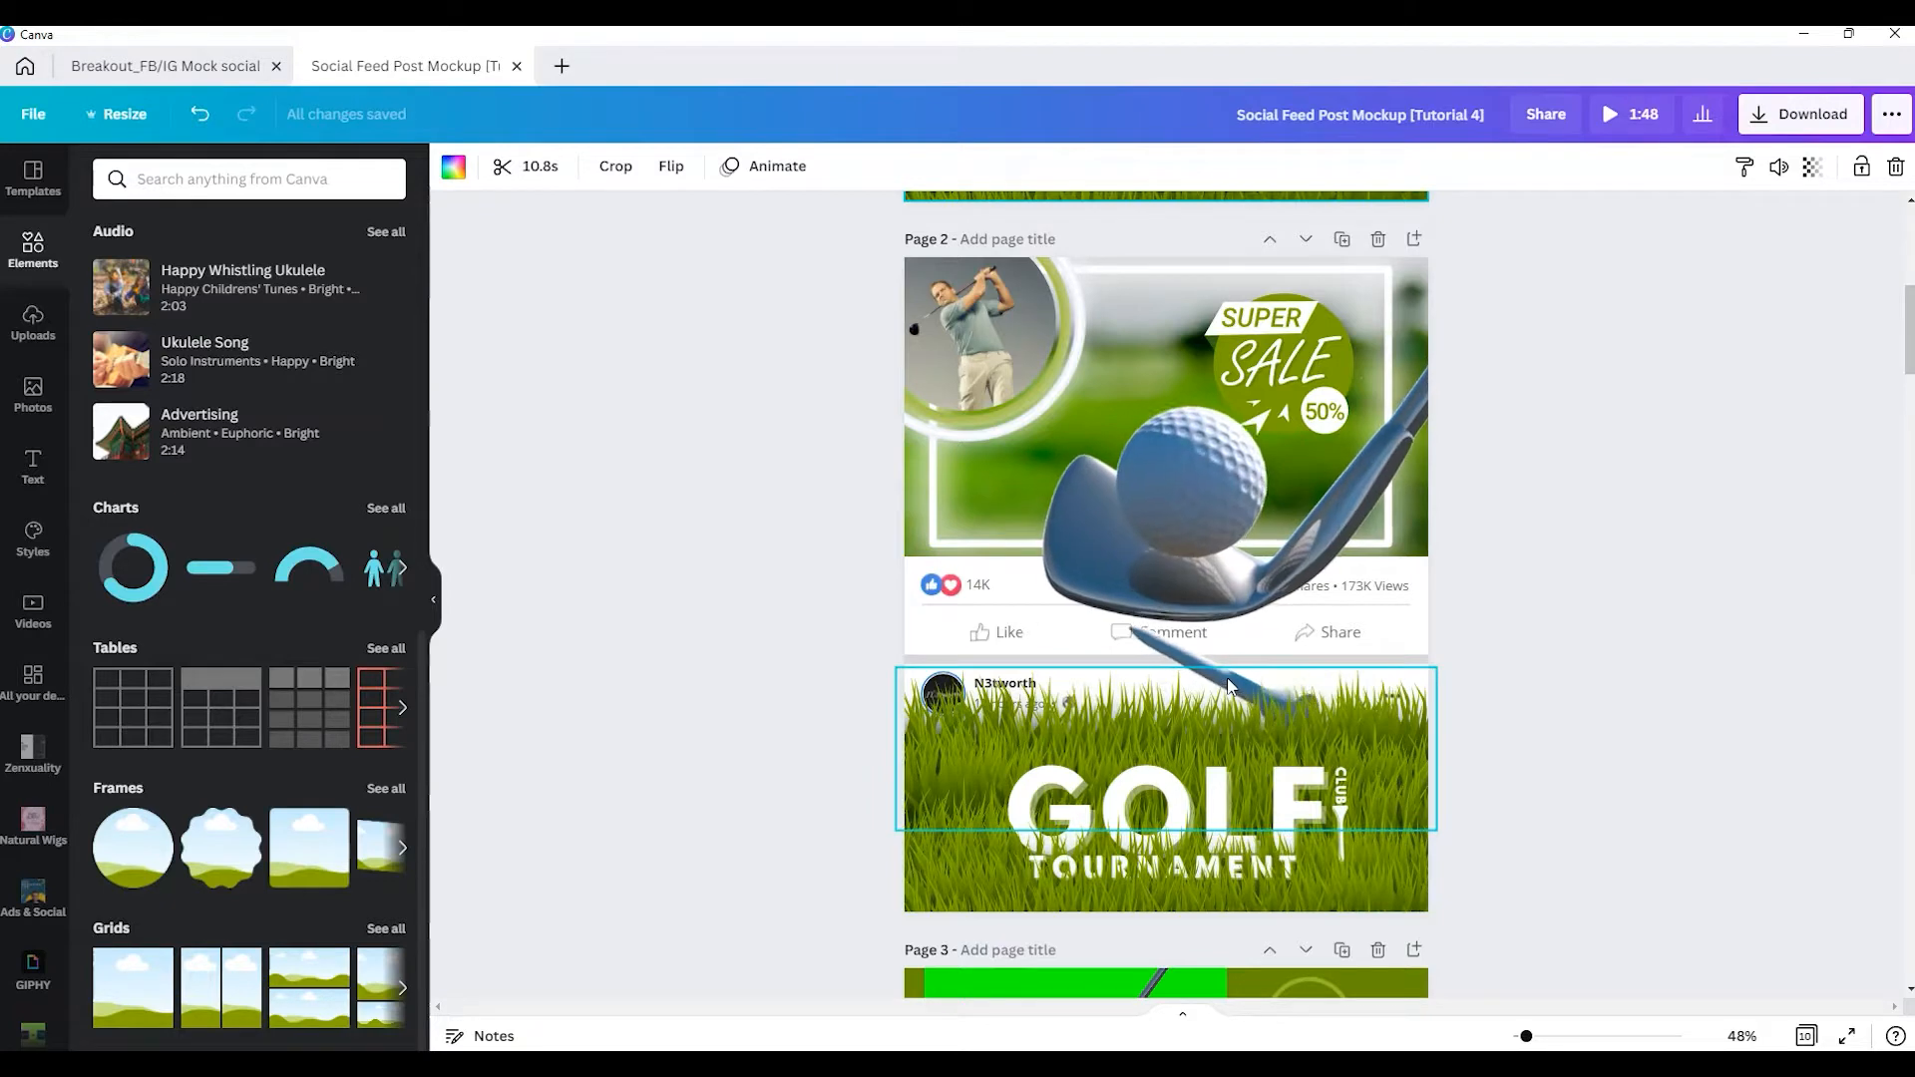
Examine the element samples and their search terms on page 3, including the green-screen golf strike video, grass label and thin circle.
scroll(1464, 649, "down", 6)
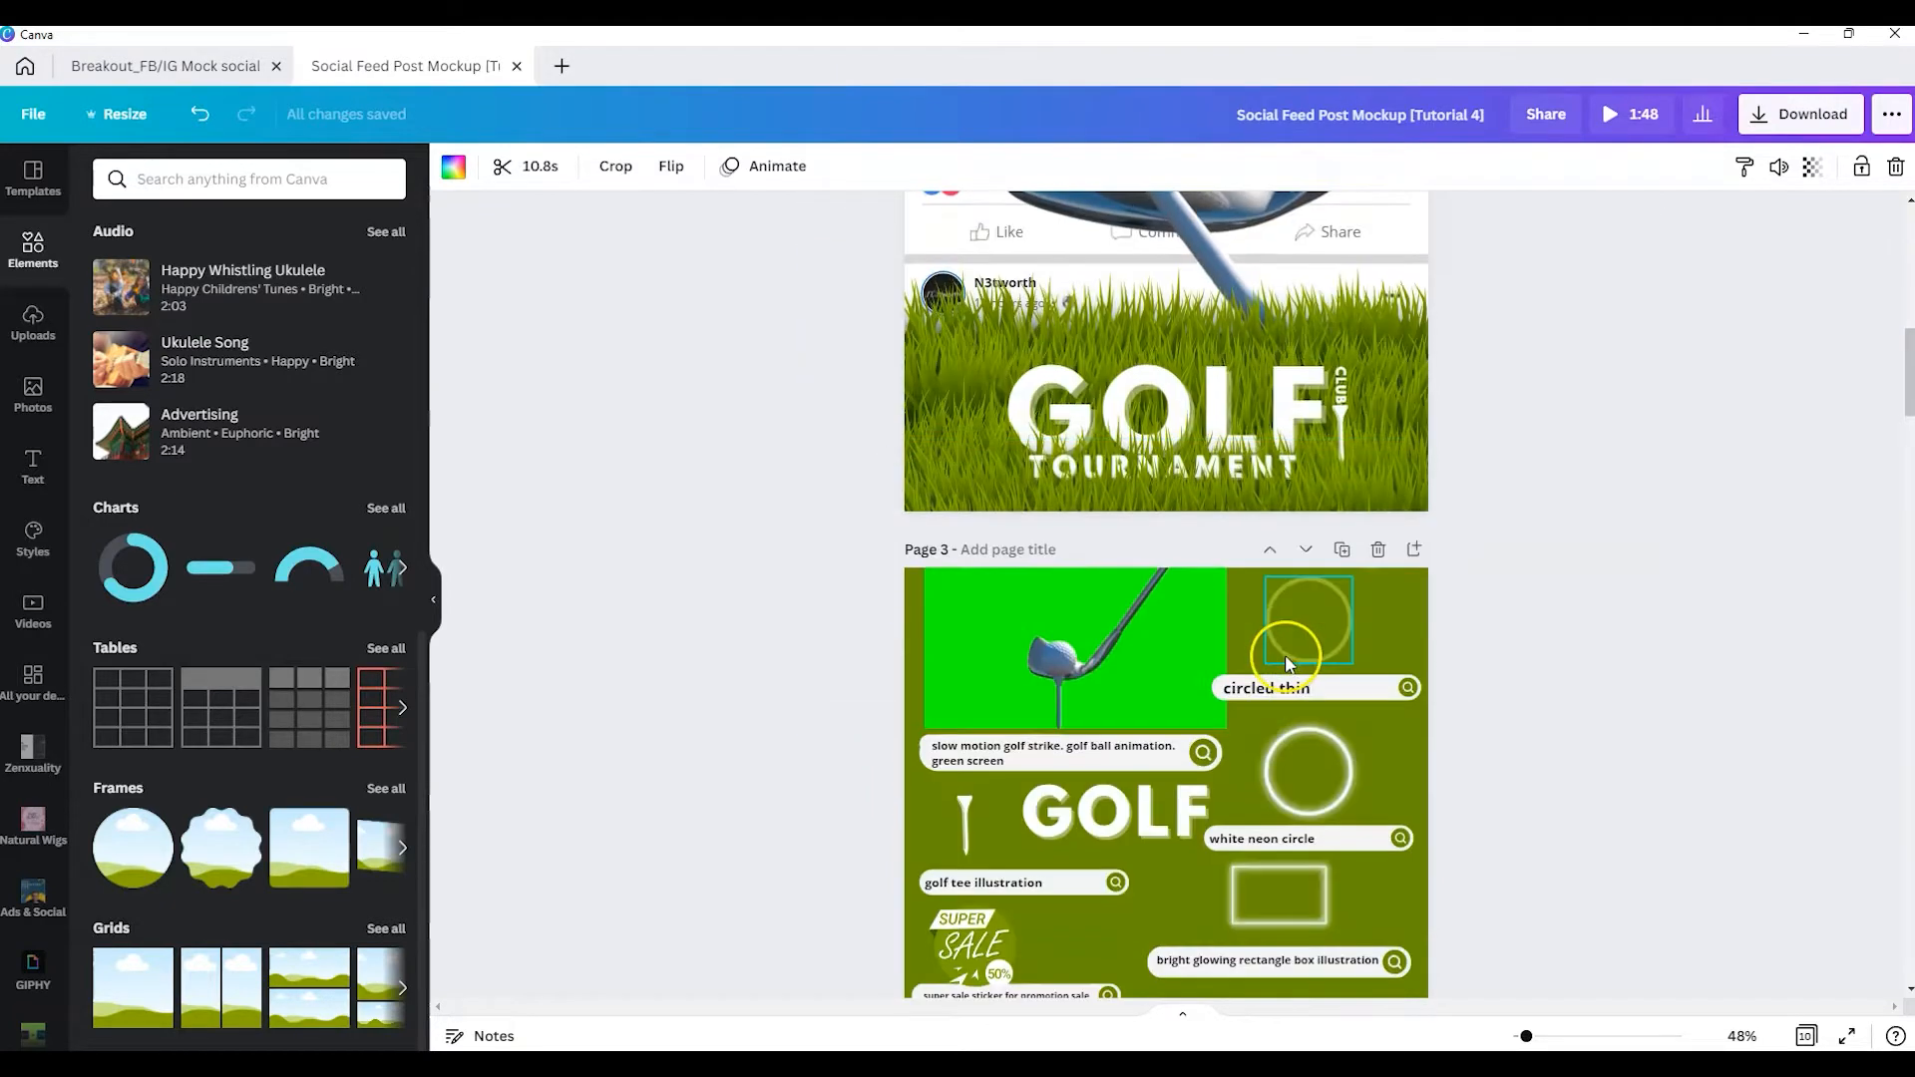
scroll(1466, 648, "down", 1)
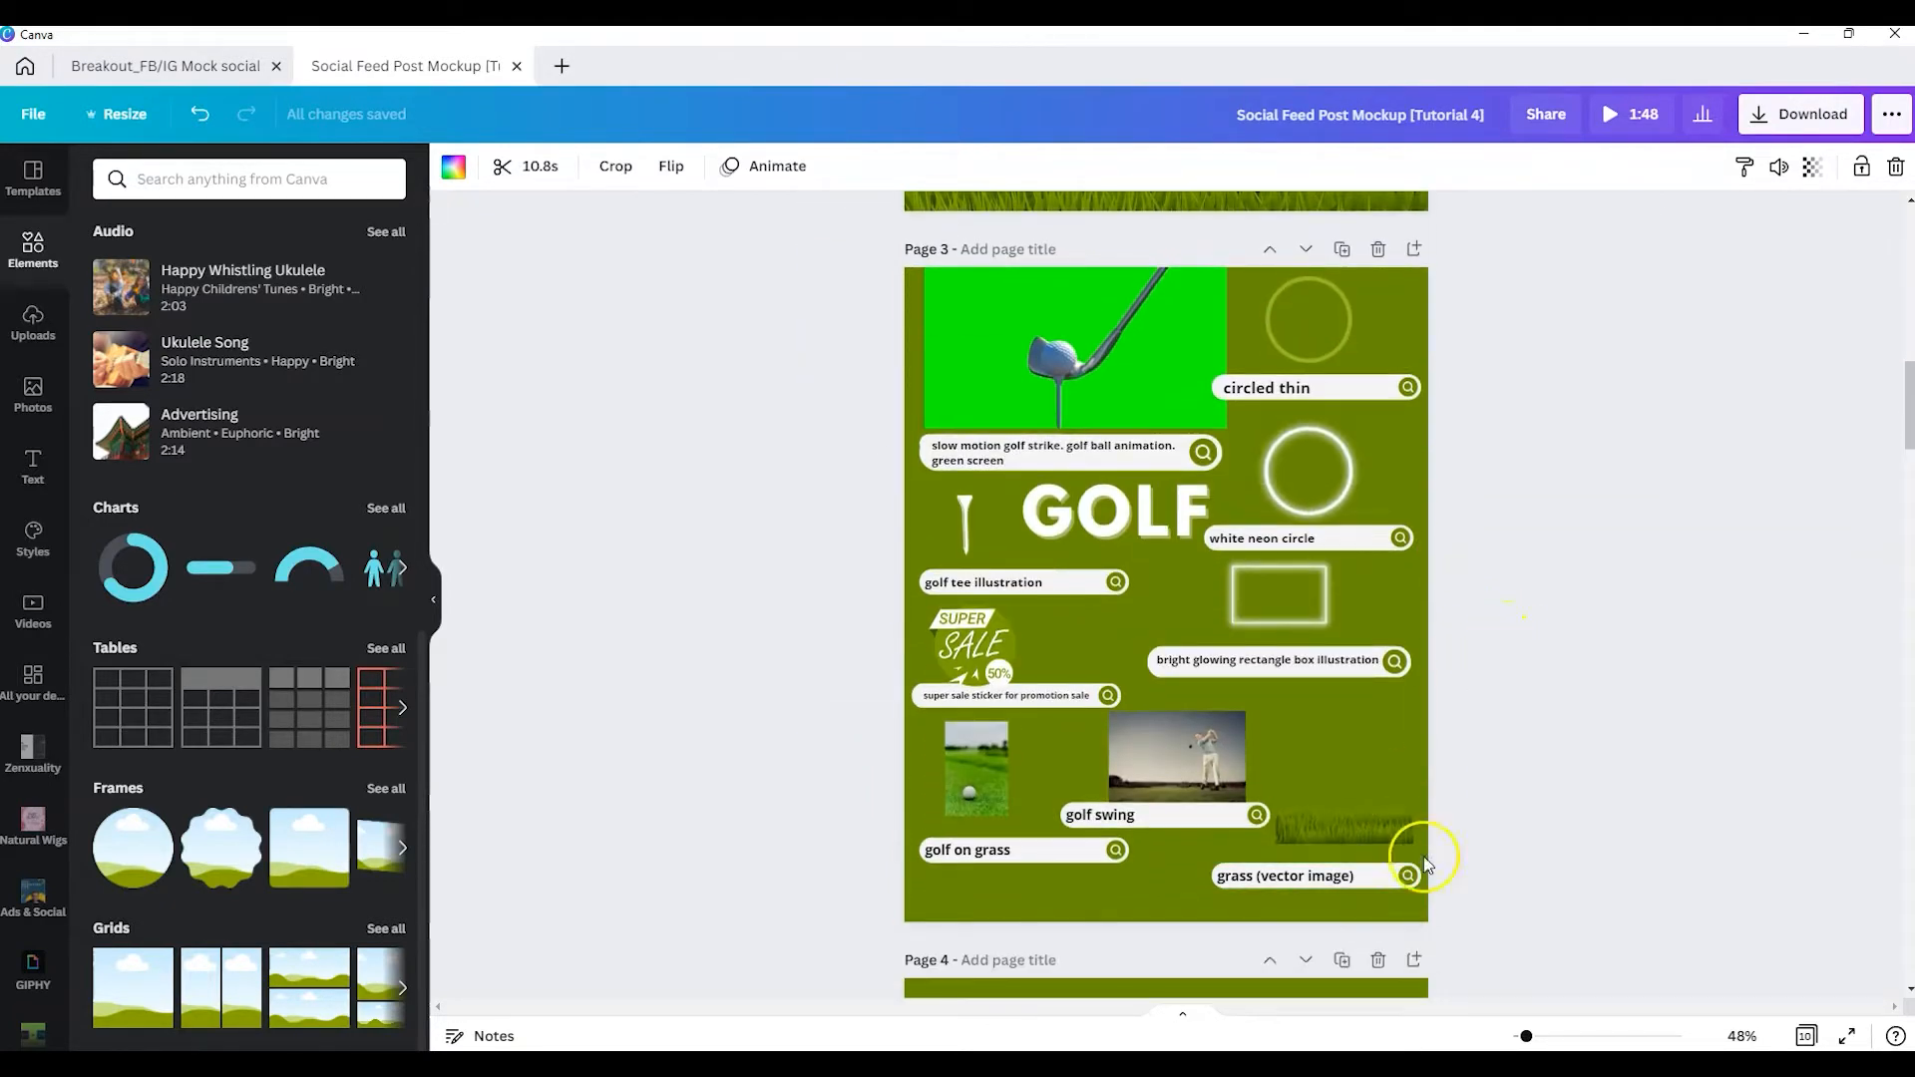
left_click(1569, 663)
left_click(1262, 883)
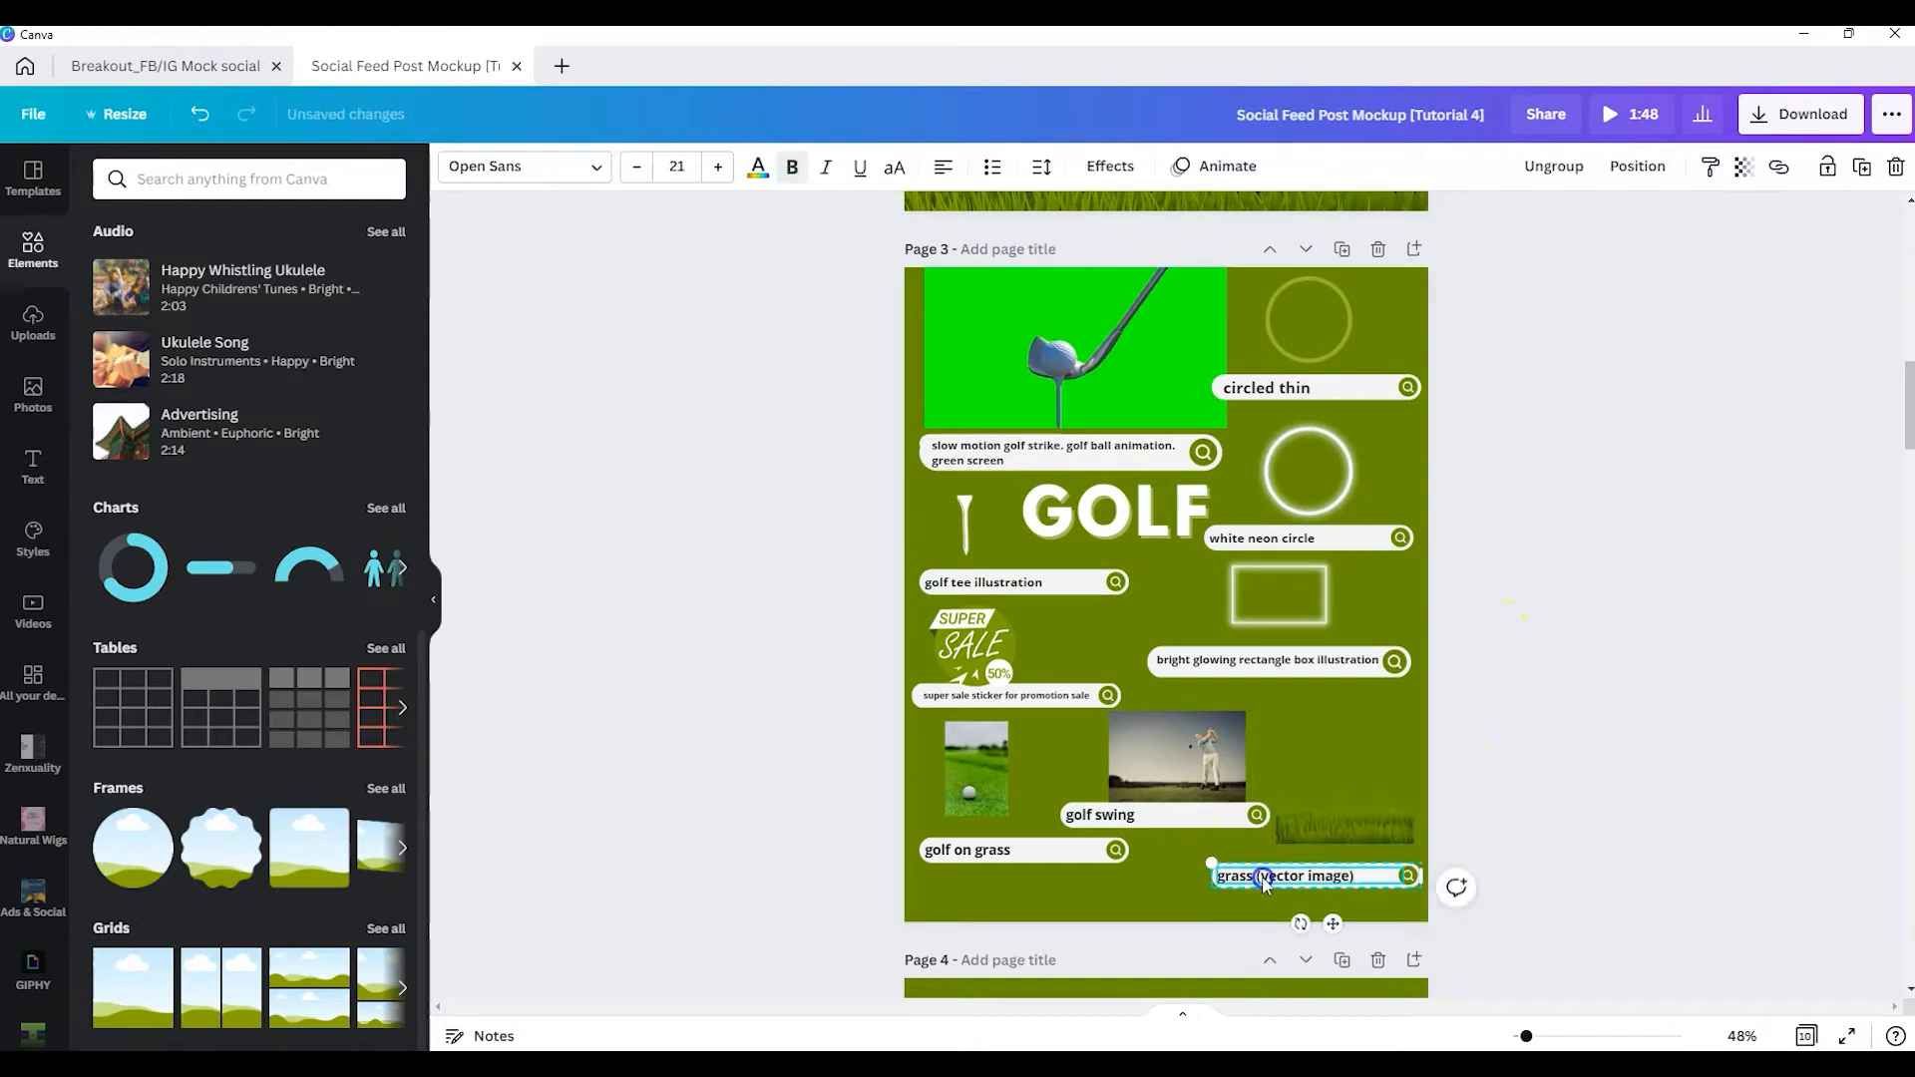
left_click(1074, 392)
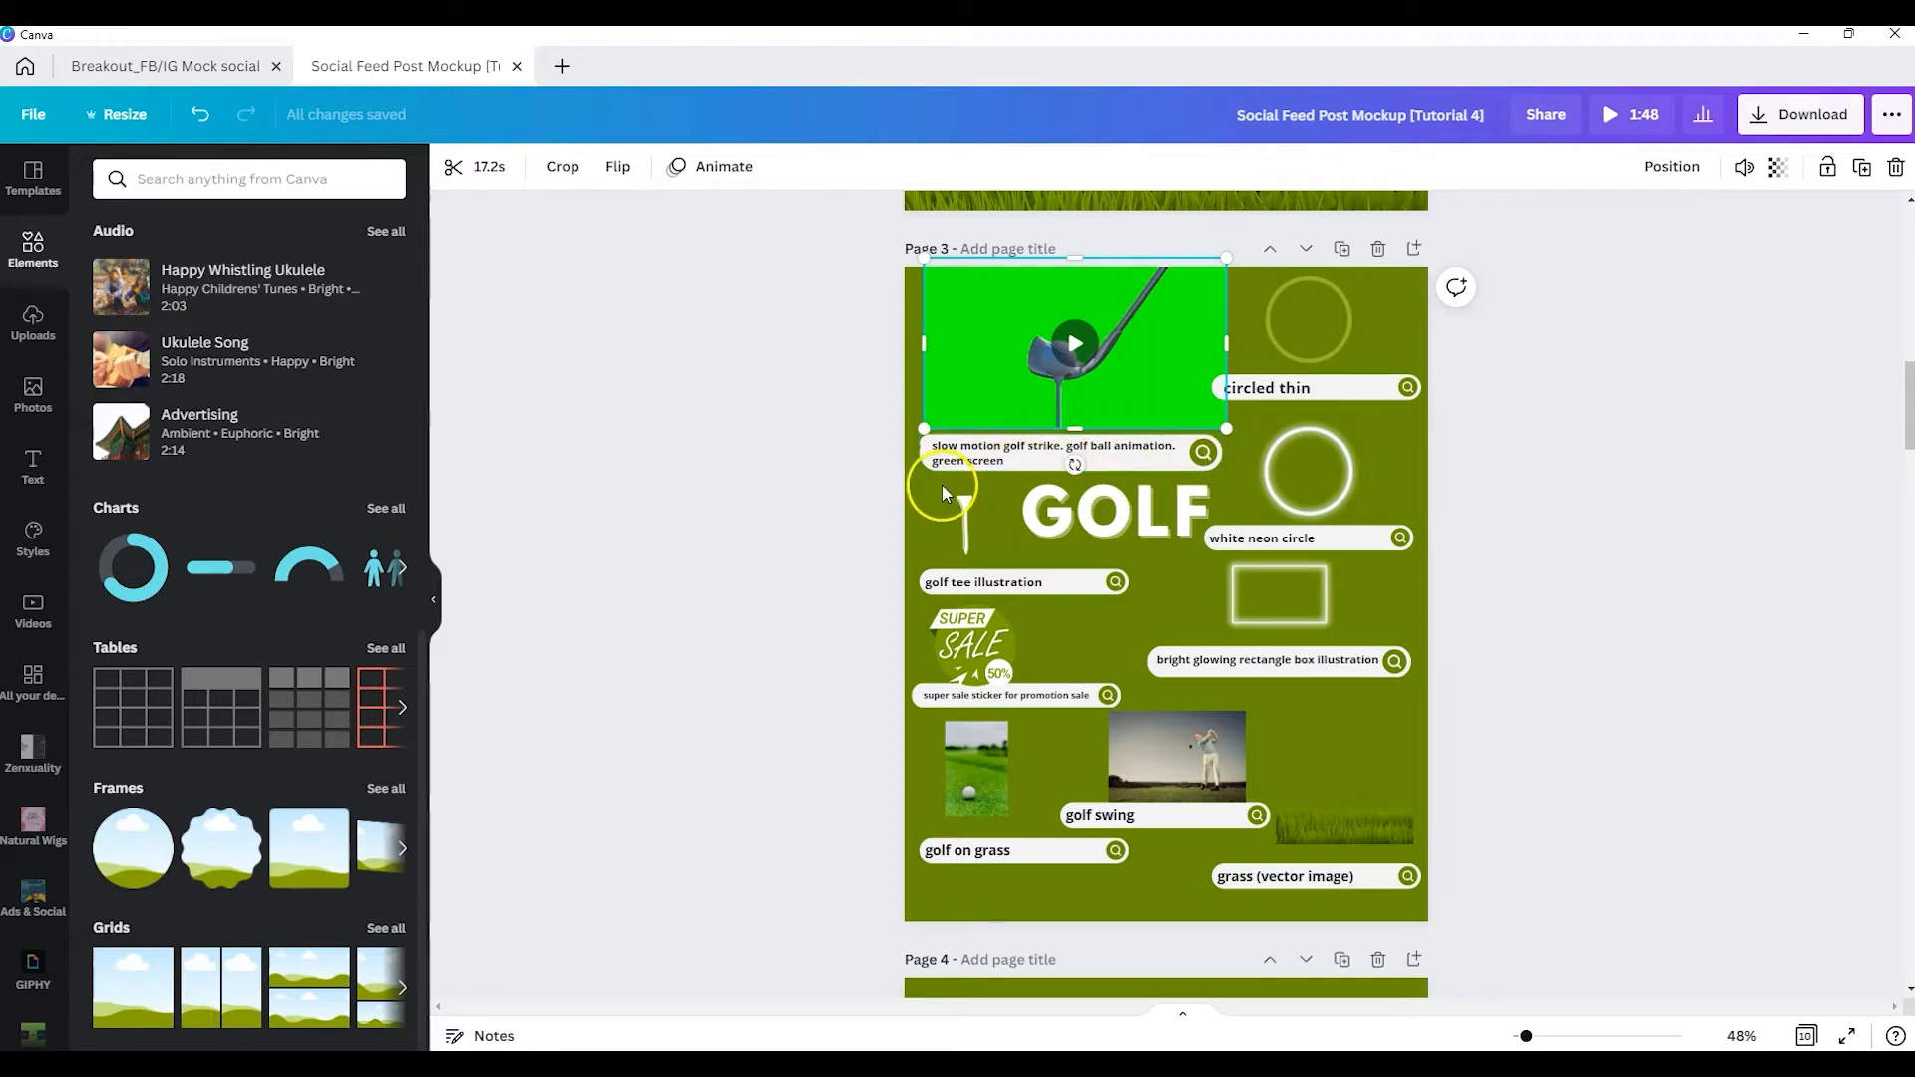
left_click(1072, 347)
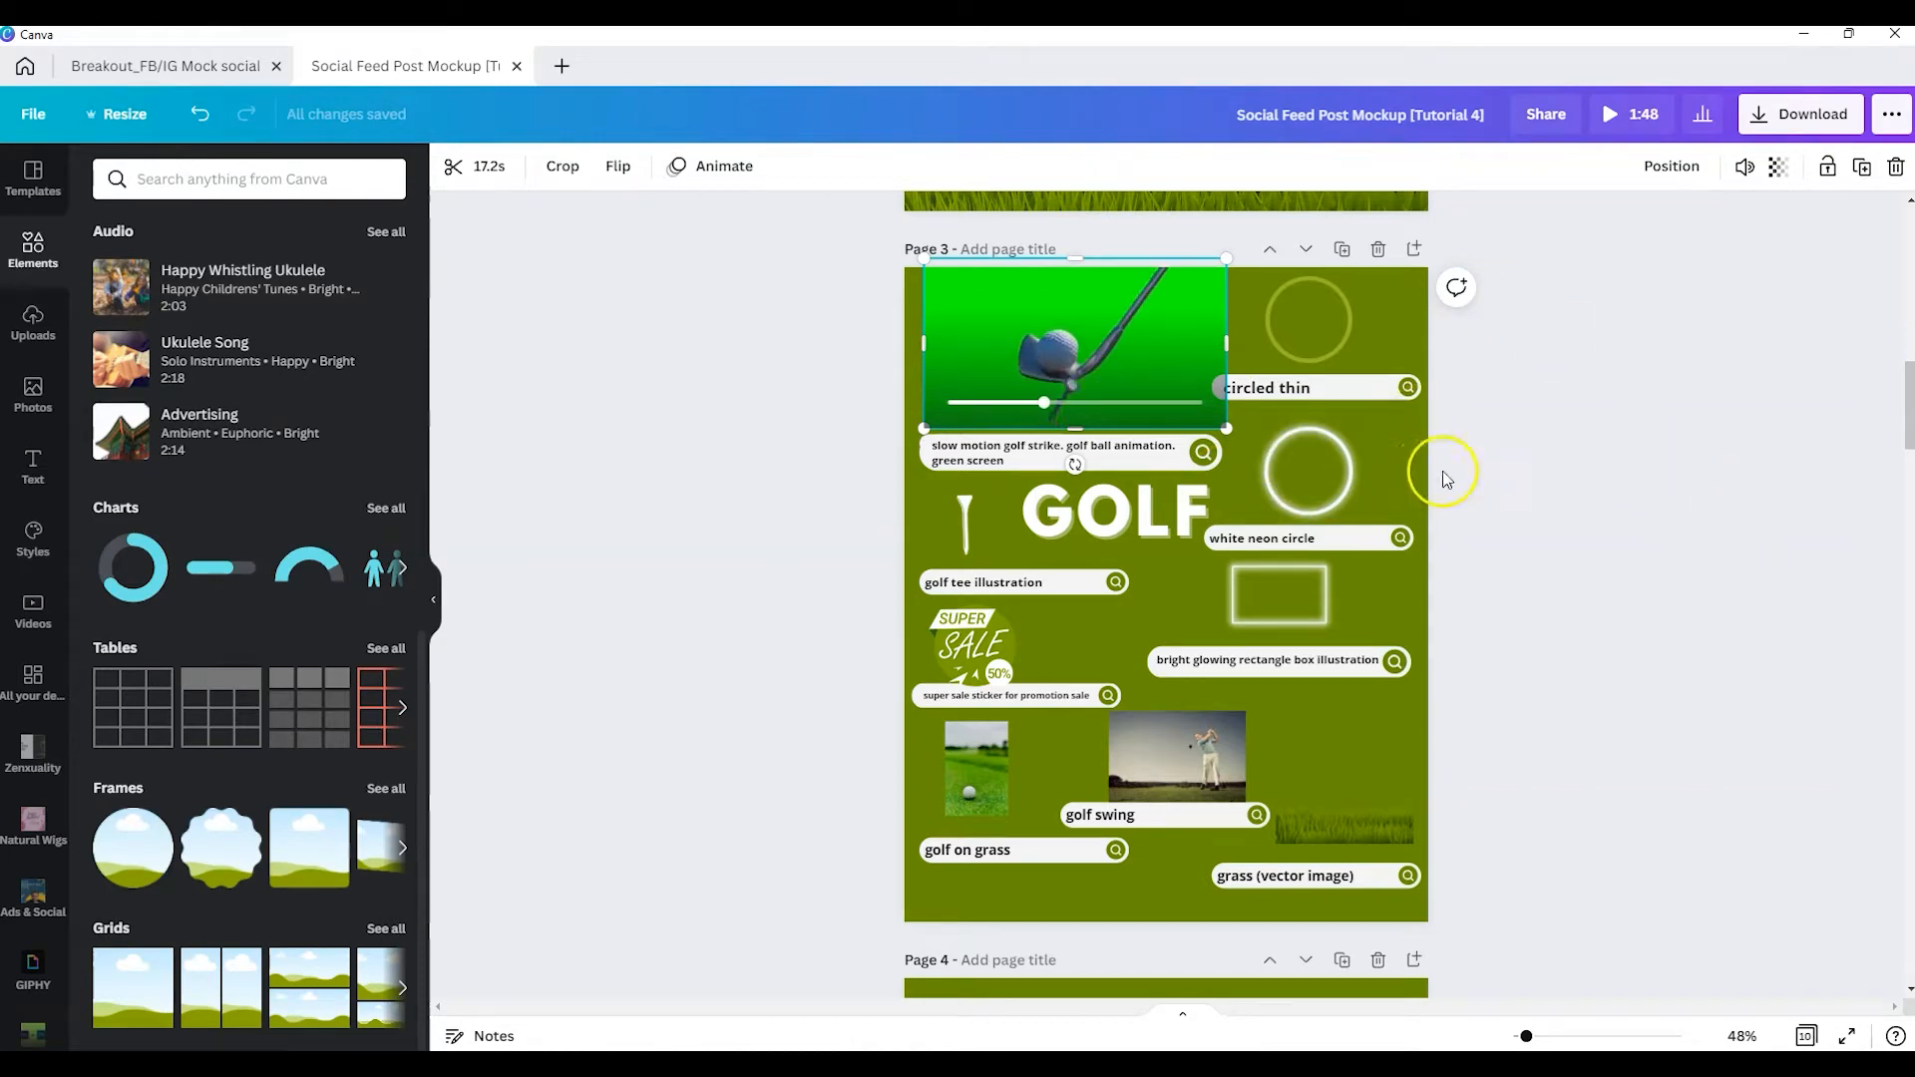
left_click(1410, 329)
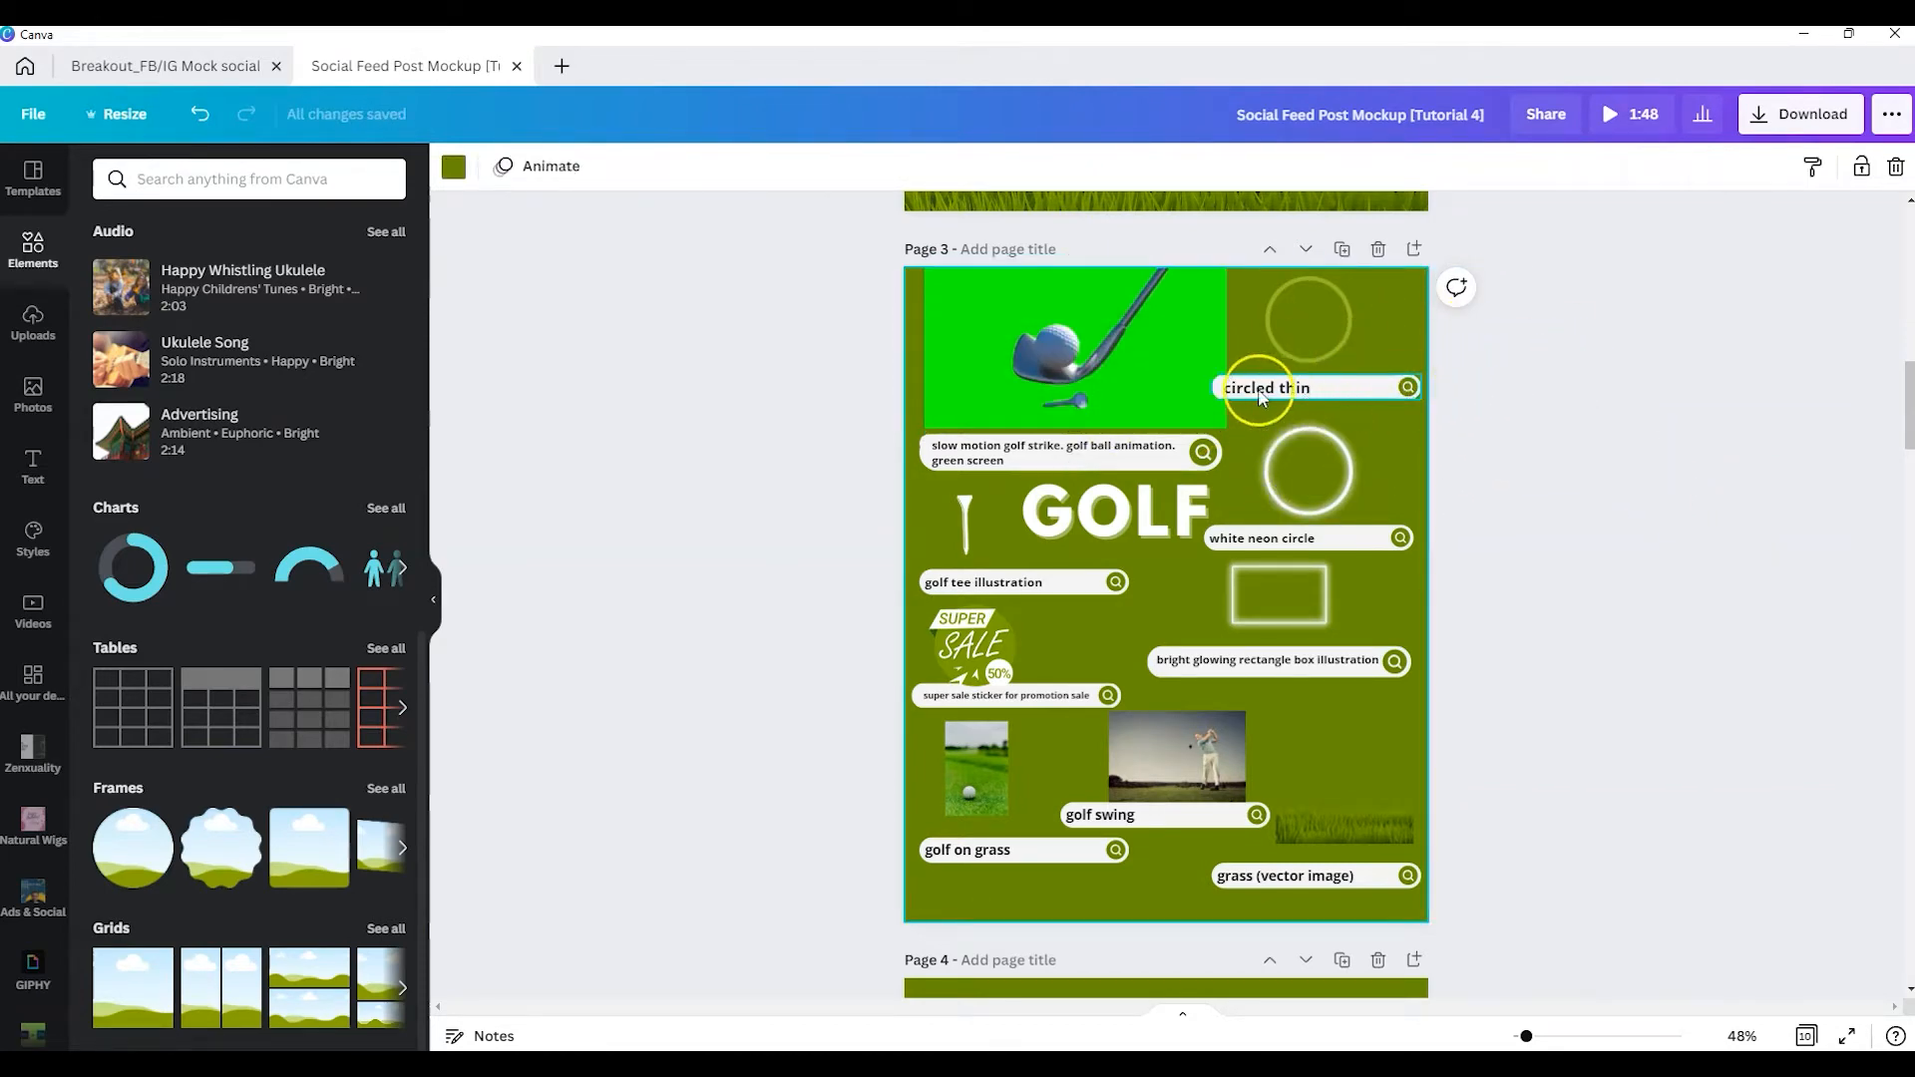
left_click(1328, 321)
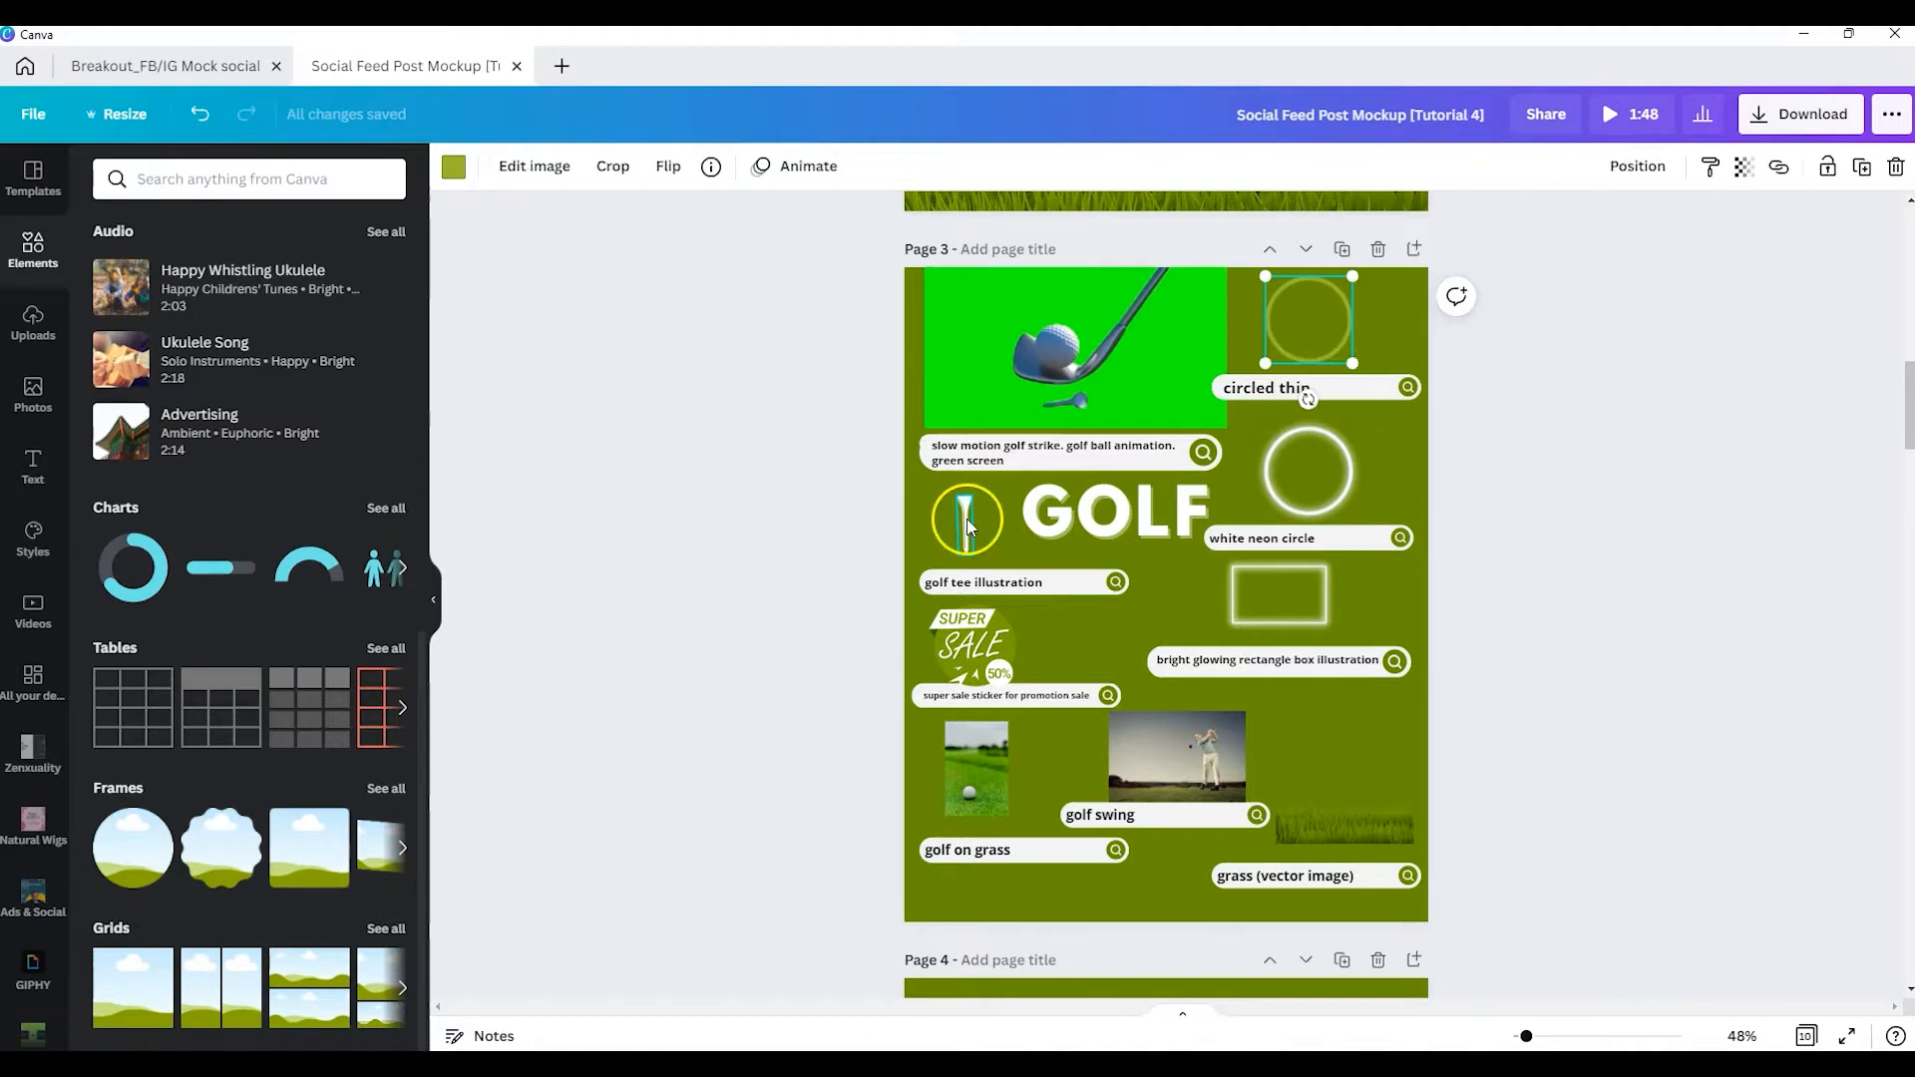
scroll(984, 553, "up", 3)
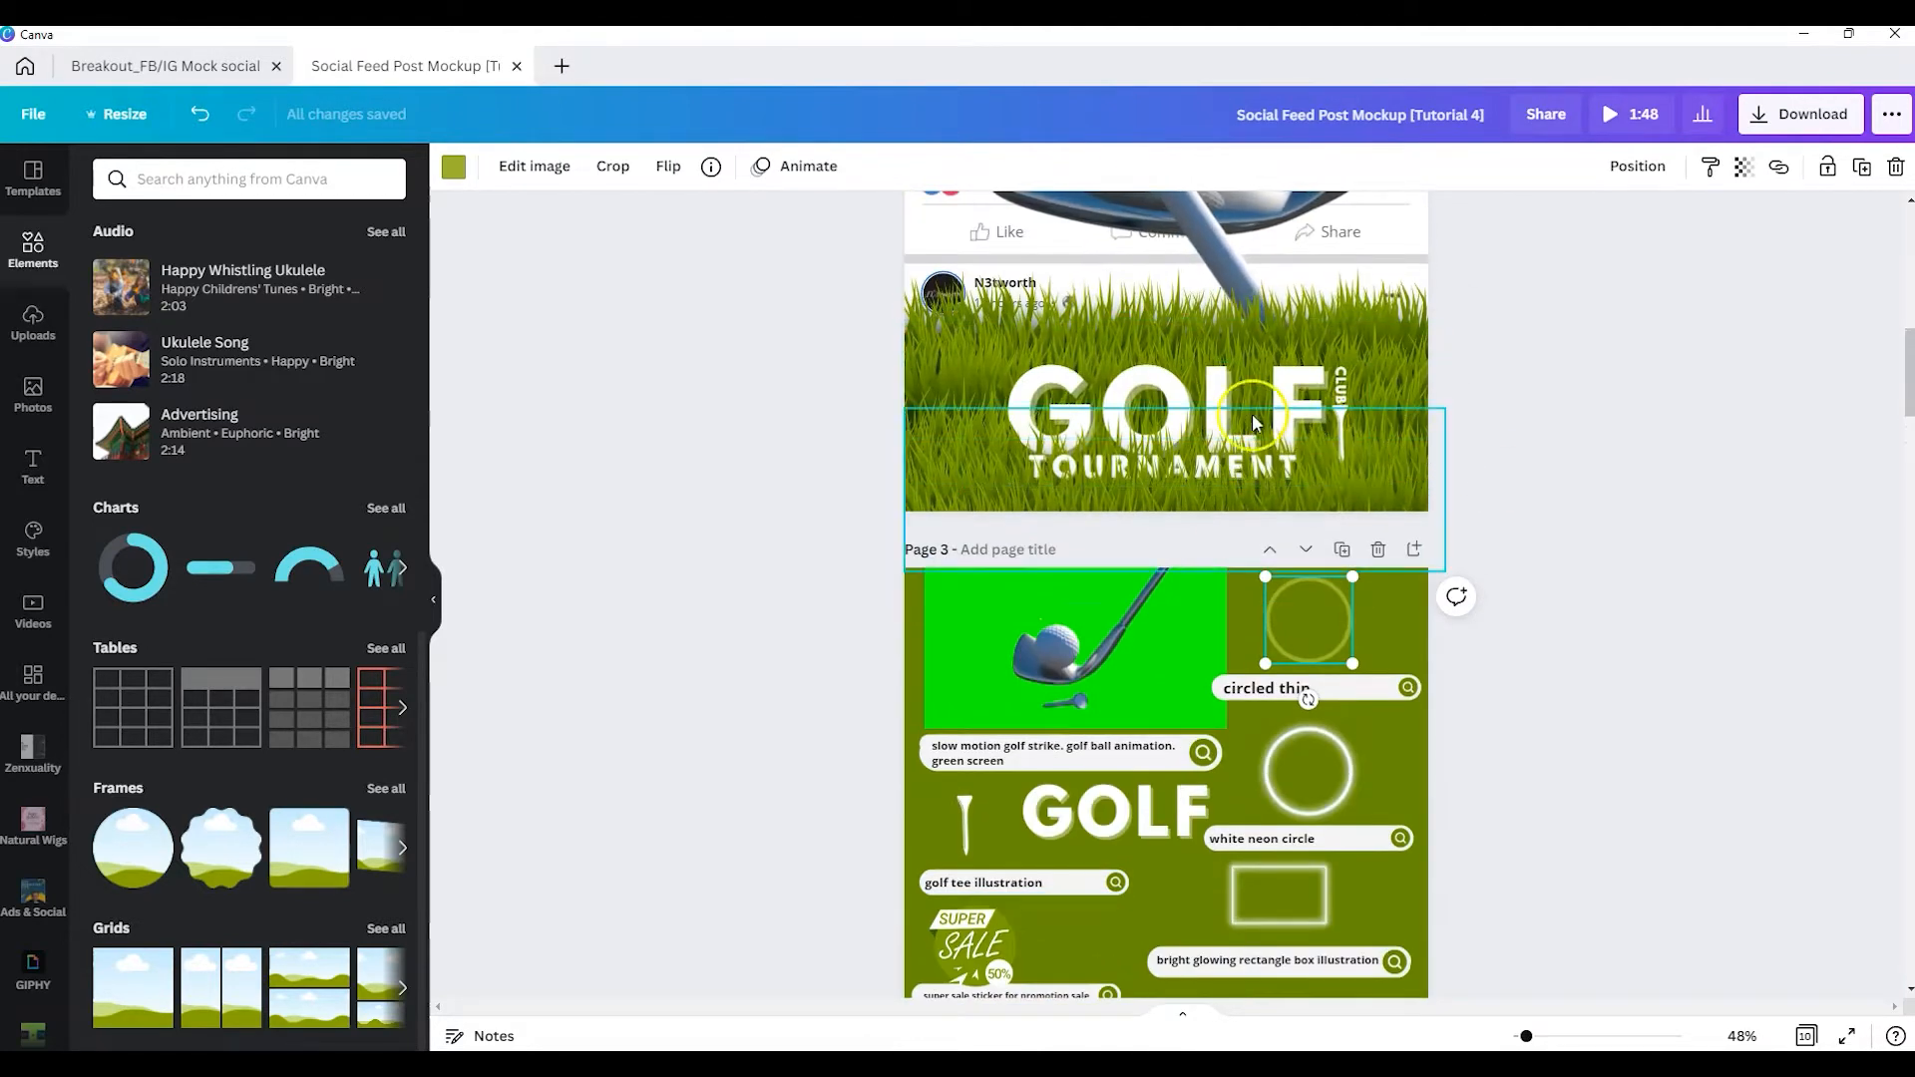
scroll(1288, 714, "down", 2)
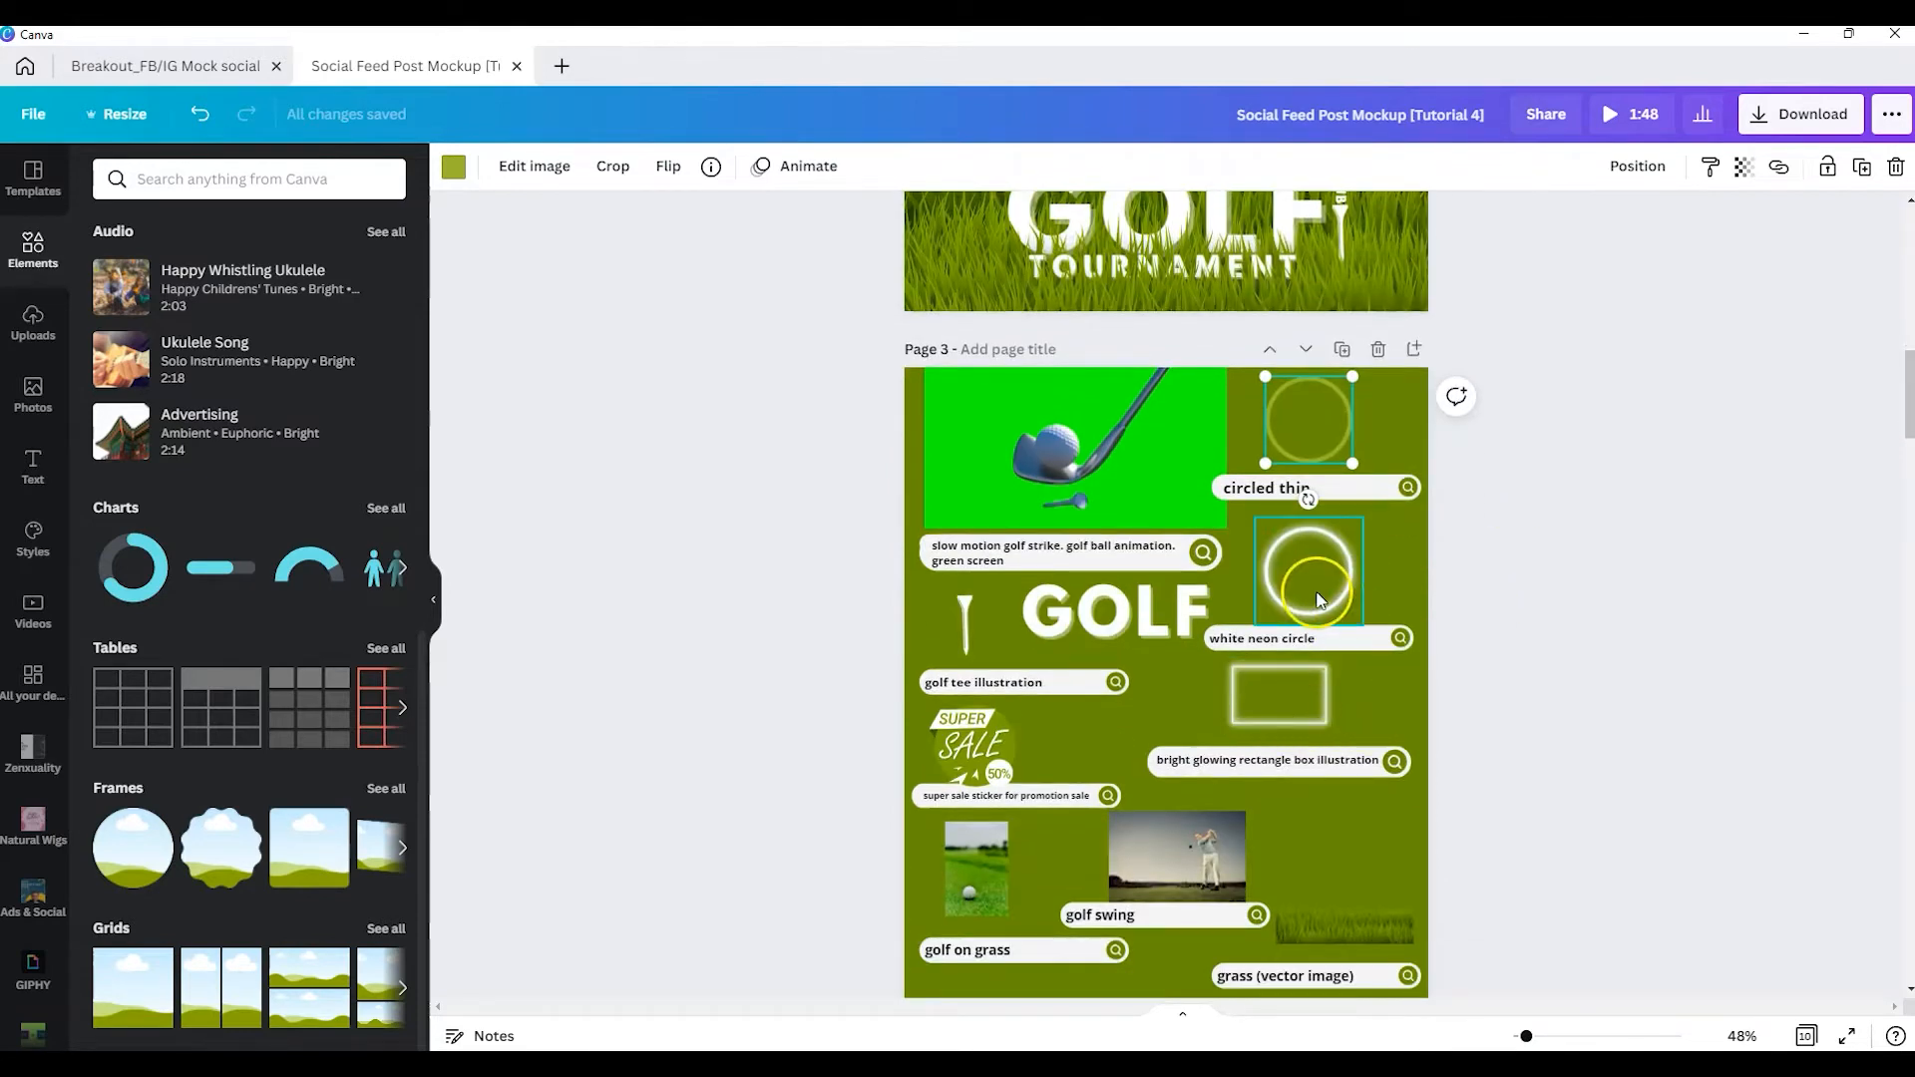
scroll(1288, 714, "down", 1)
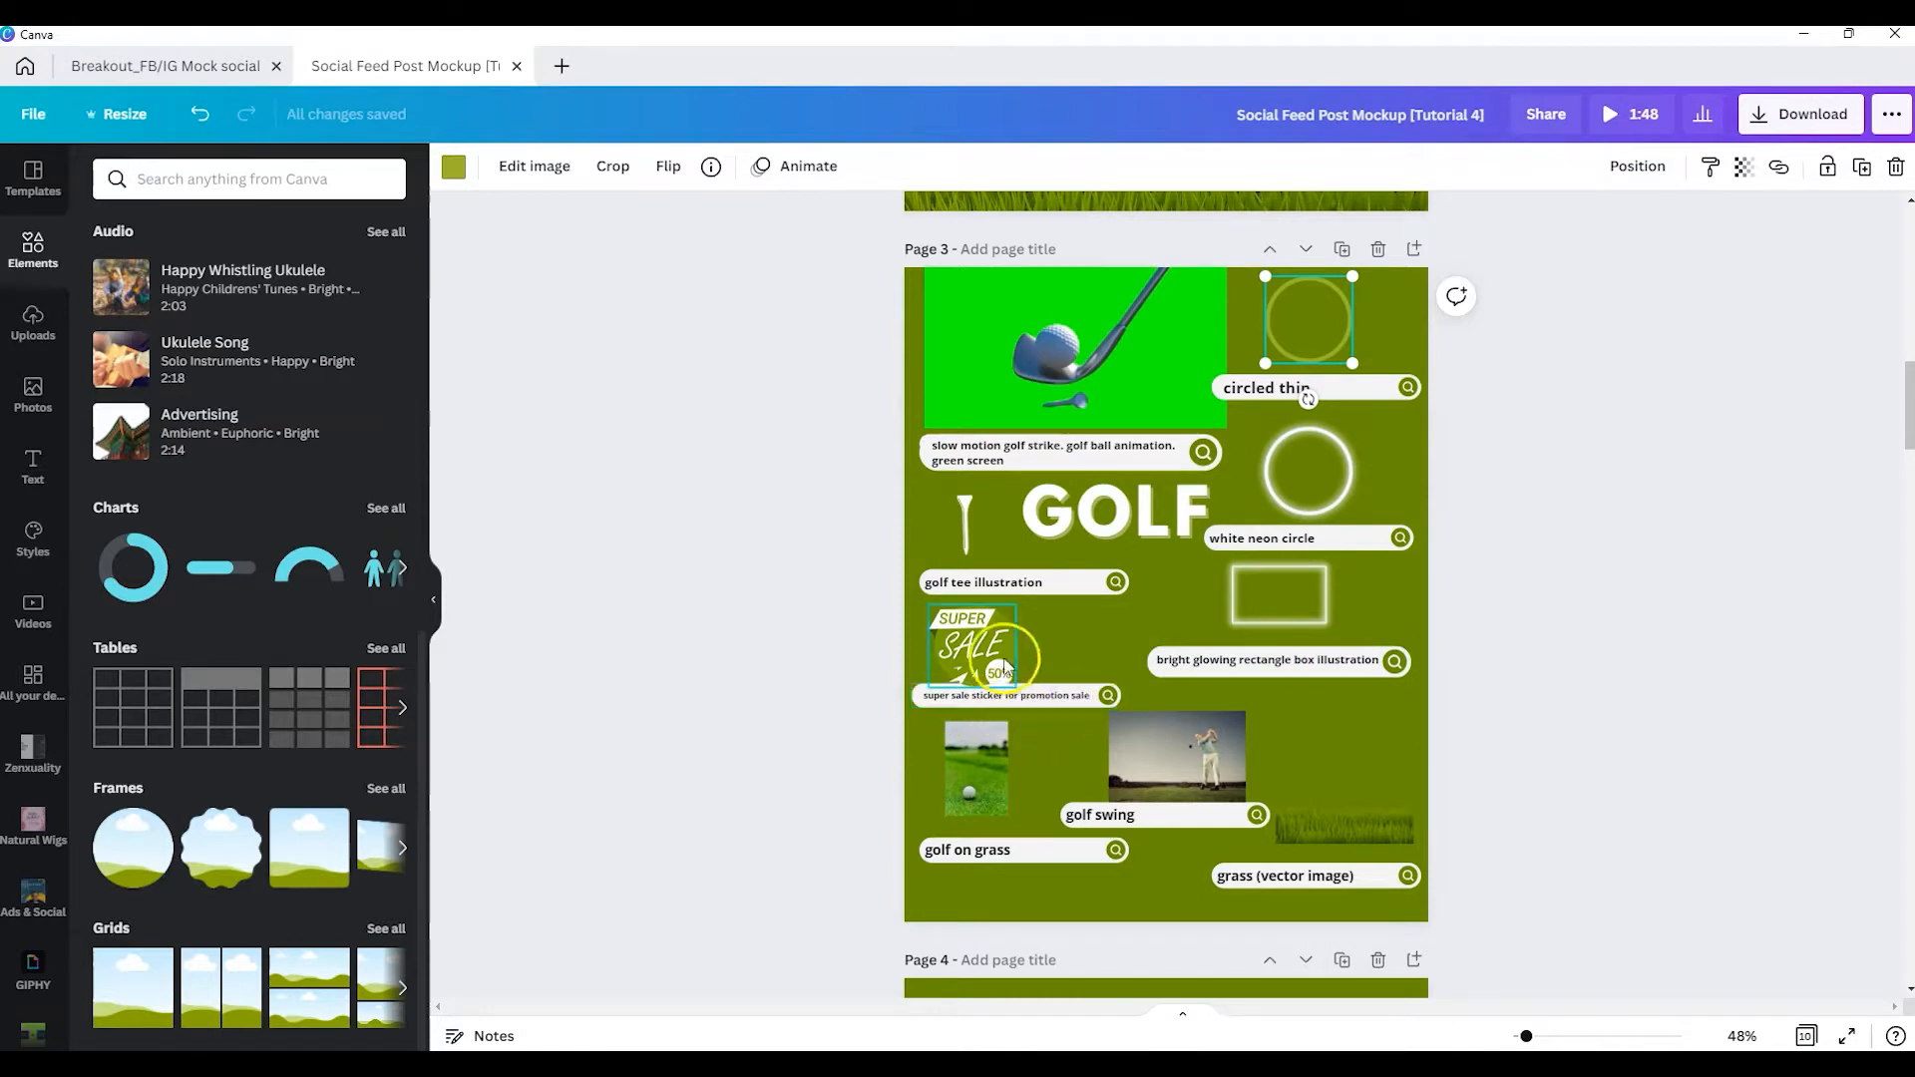
Nudge the Super Sale sticker slightly to the right on page 3 and select the grass vector image for inspection.
left_click_drag(984, 634, 993, 633)
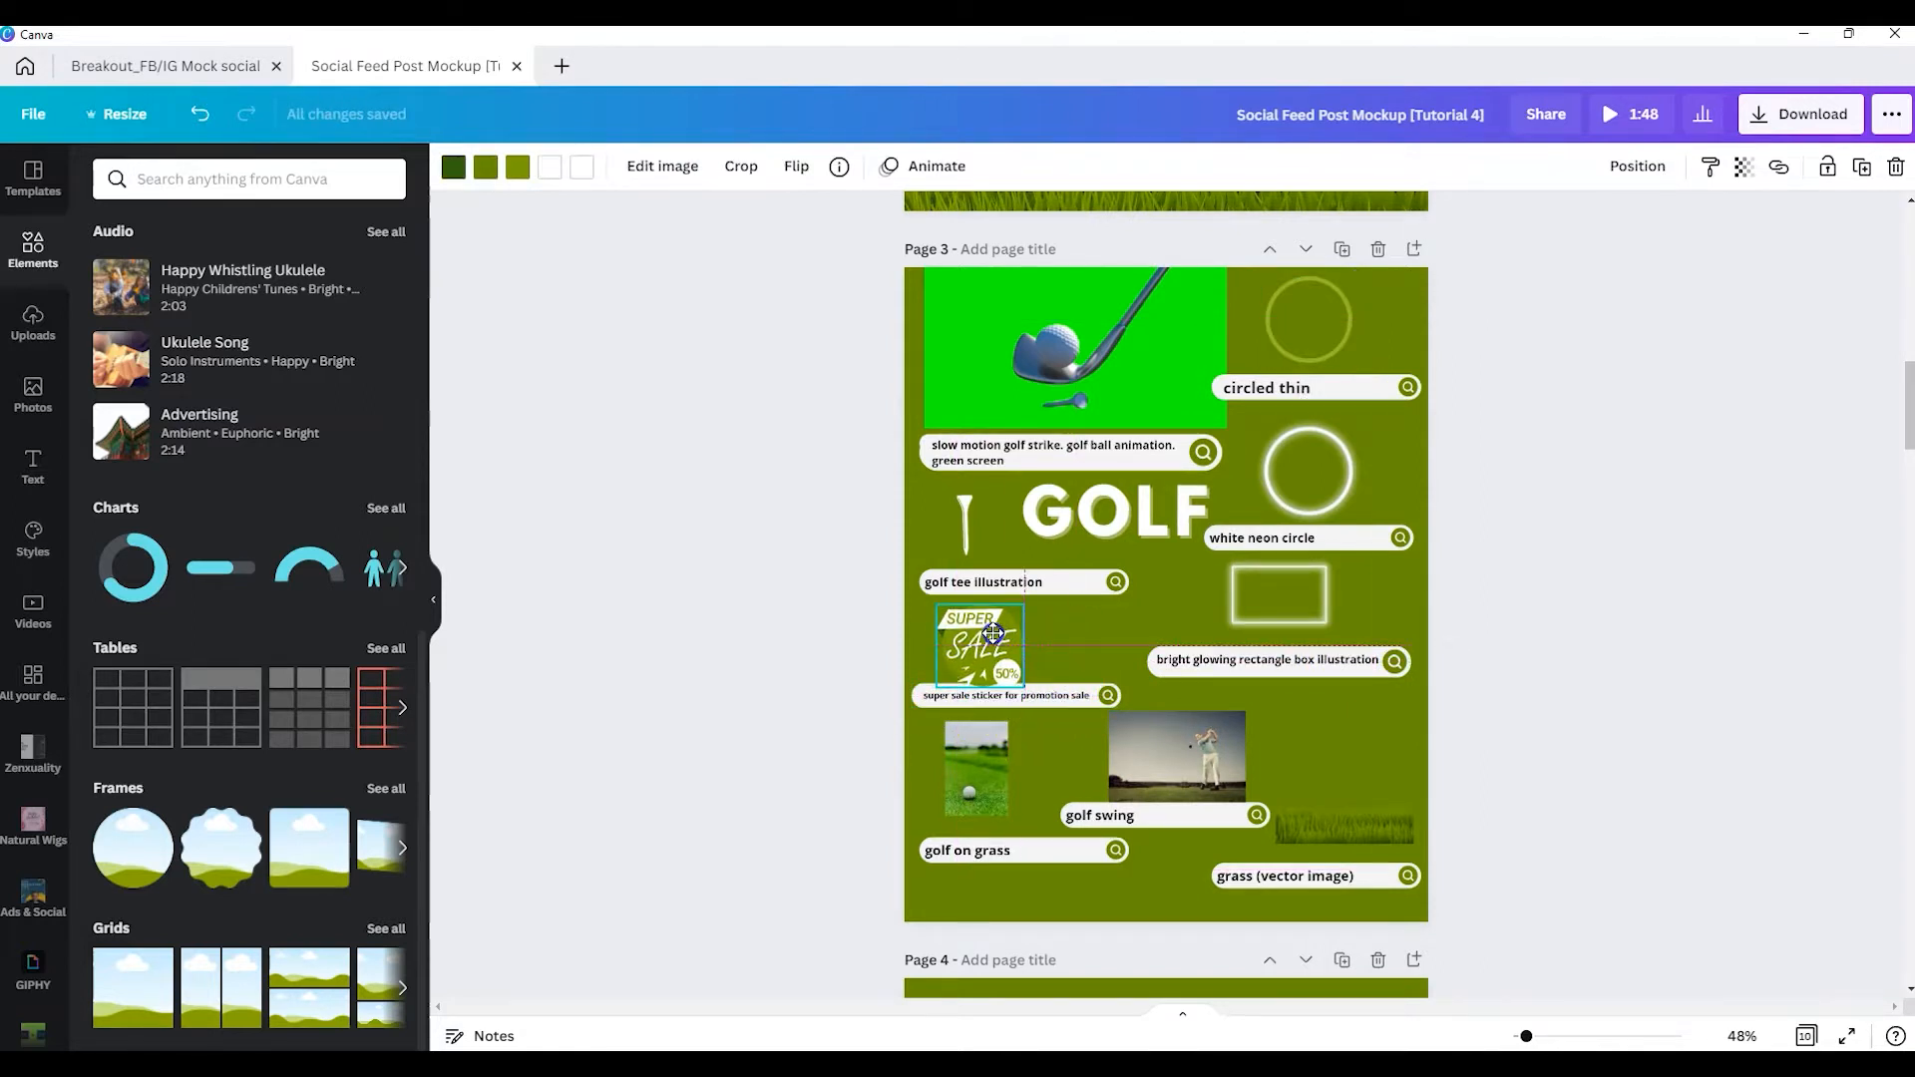
scroll(1134, 834, "down", 1)
left_click(1001, 701)
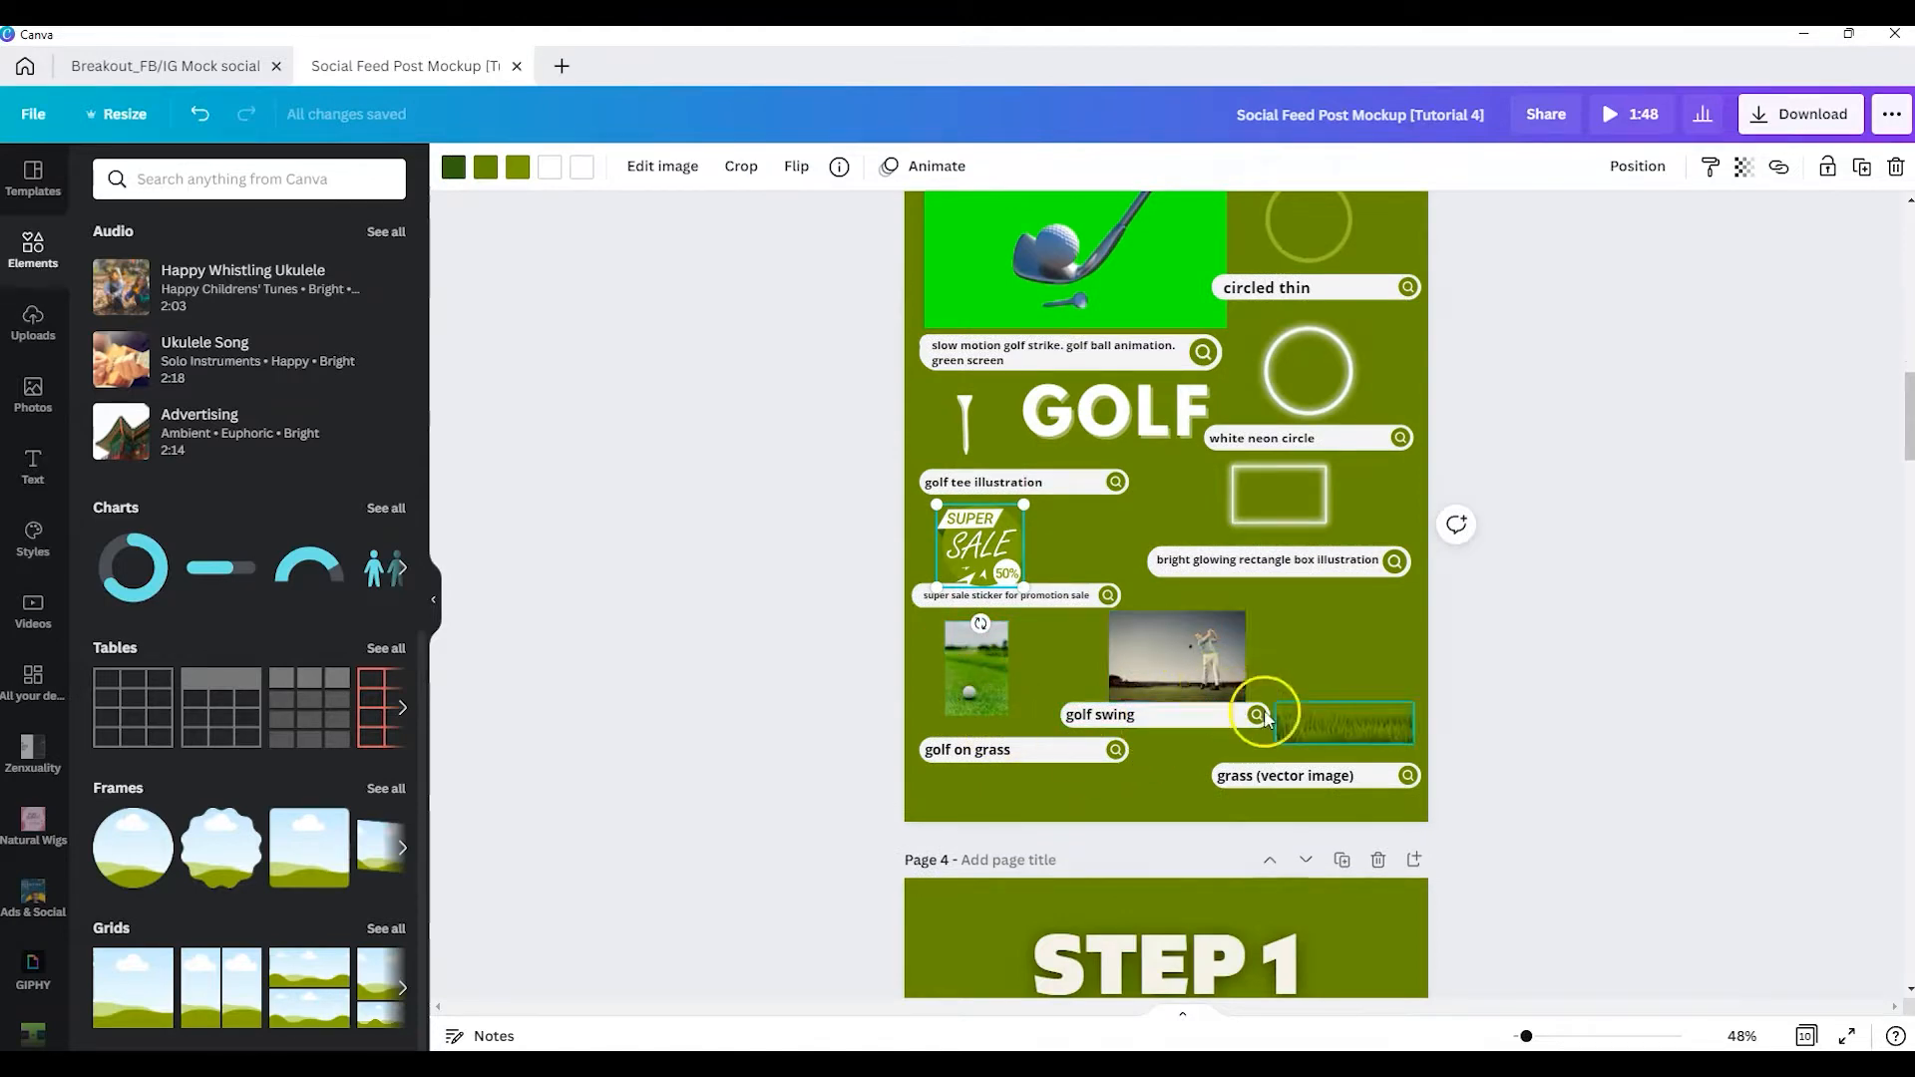
left_click(1369, 728)
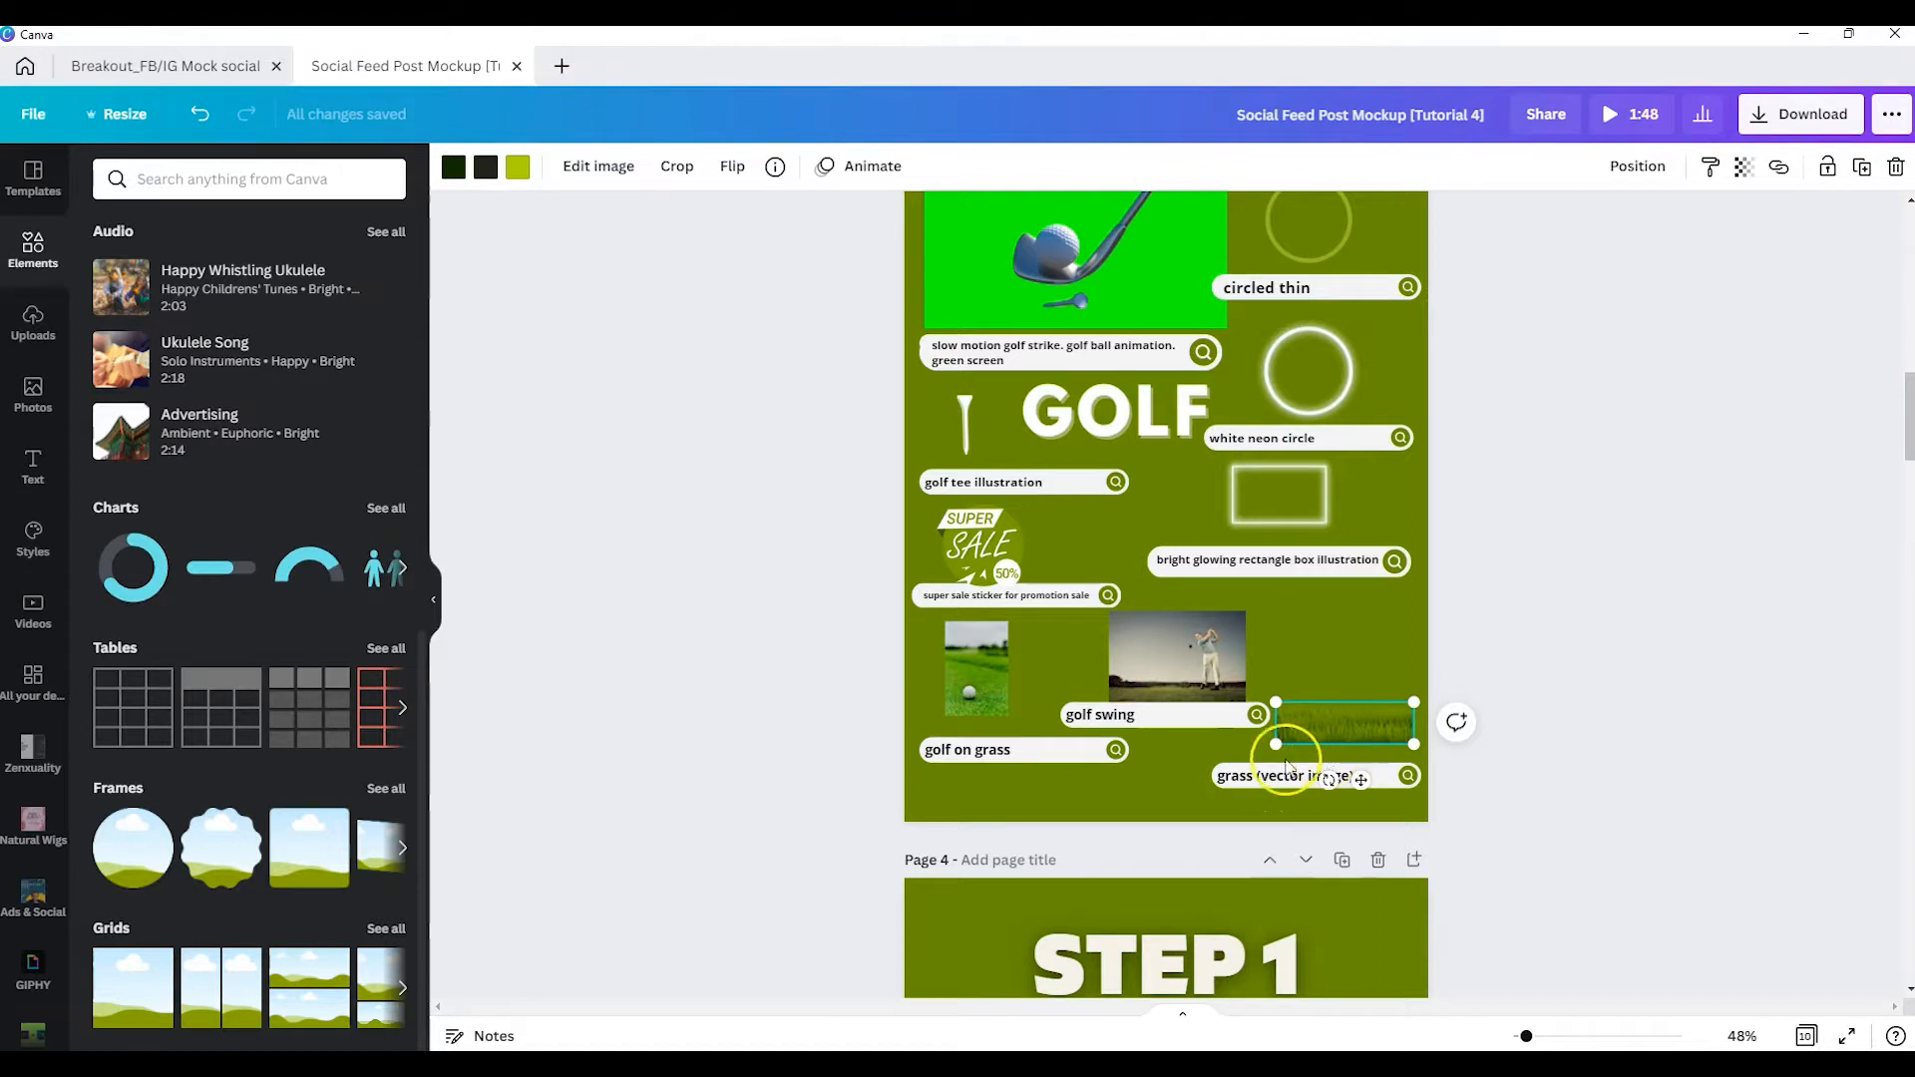
Enlarge the GOLF text on page 3 to size 174 and view its Shadow effect settings.
scroll(1089, 661, "up", 2)
left_click(1114, 633)
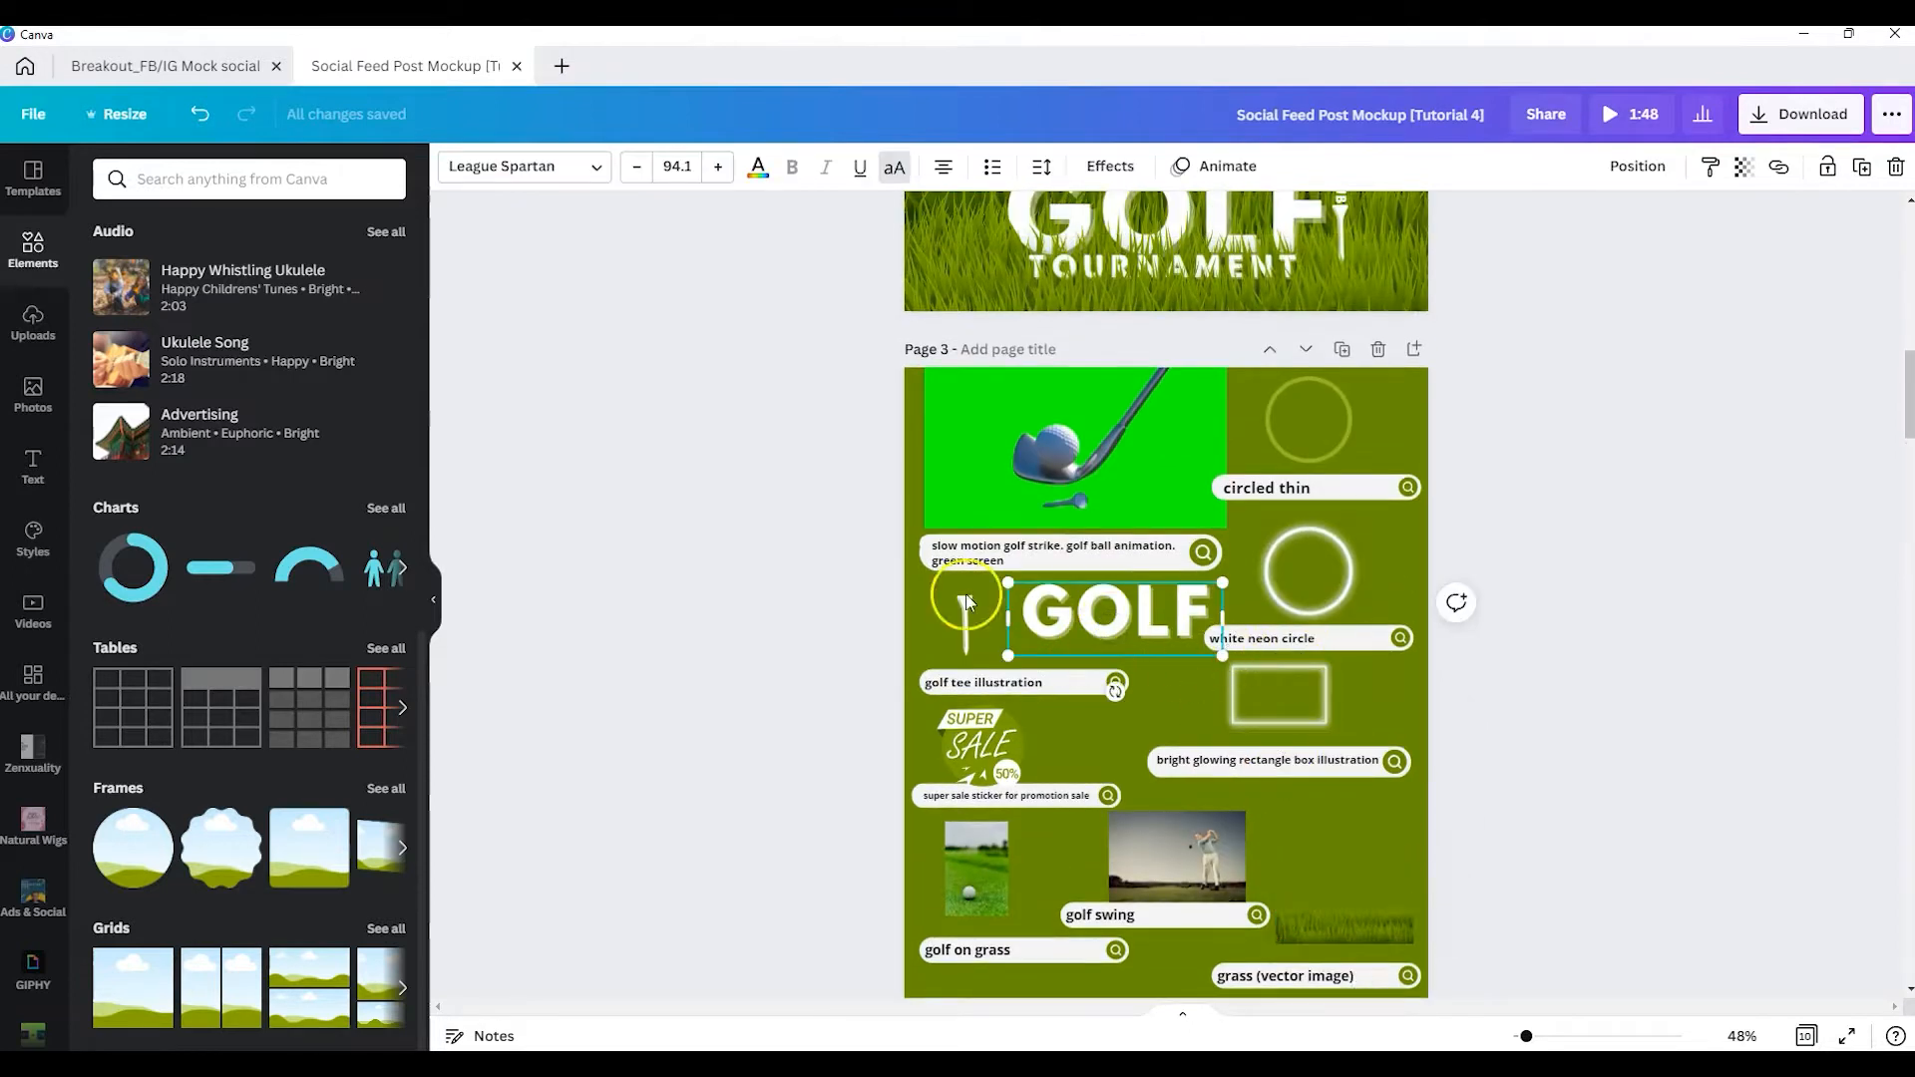
left_click_drag(1234, 660, 1177, 623)
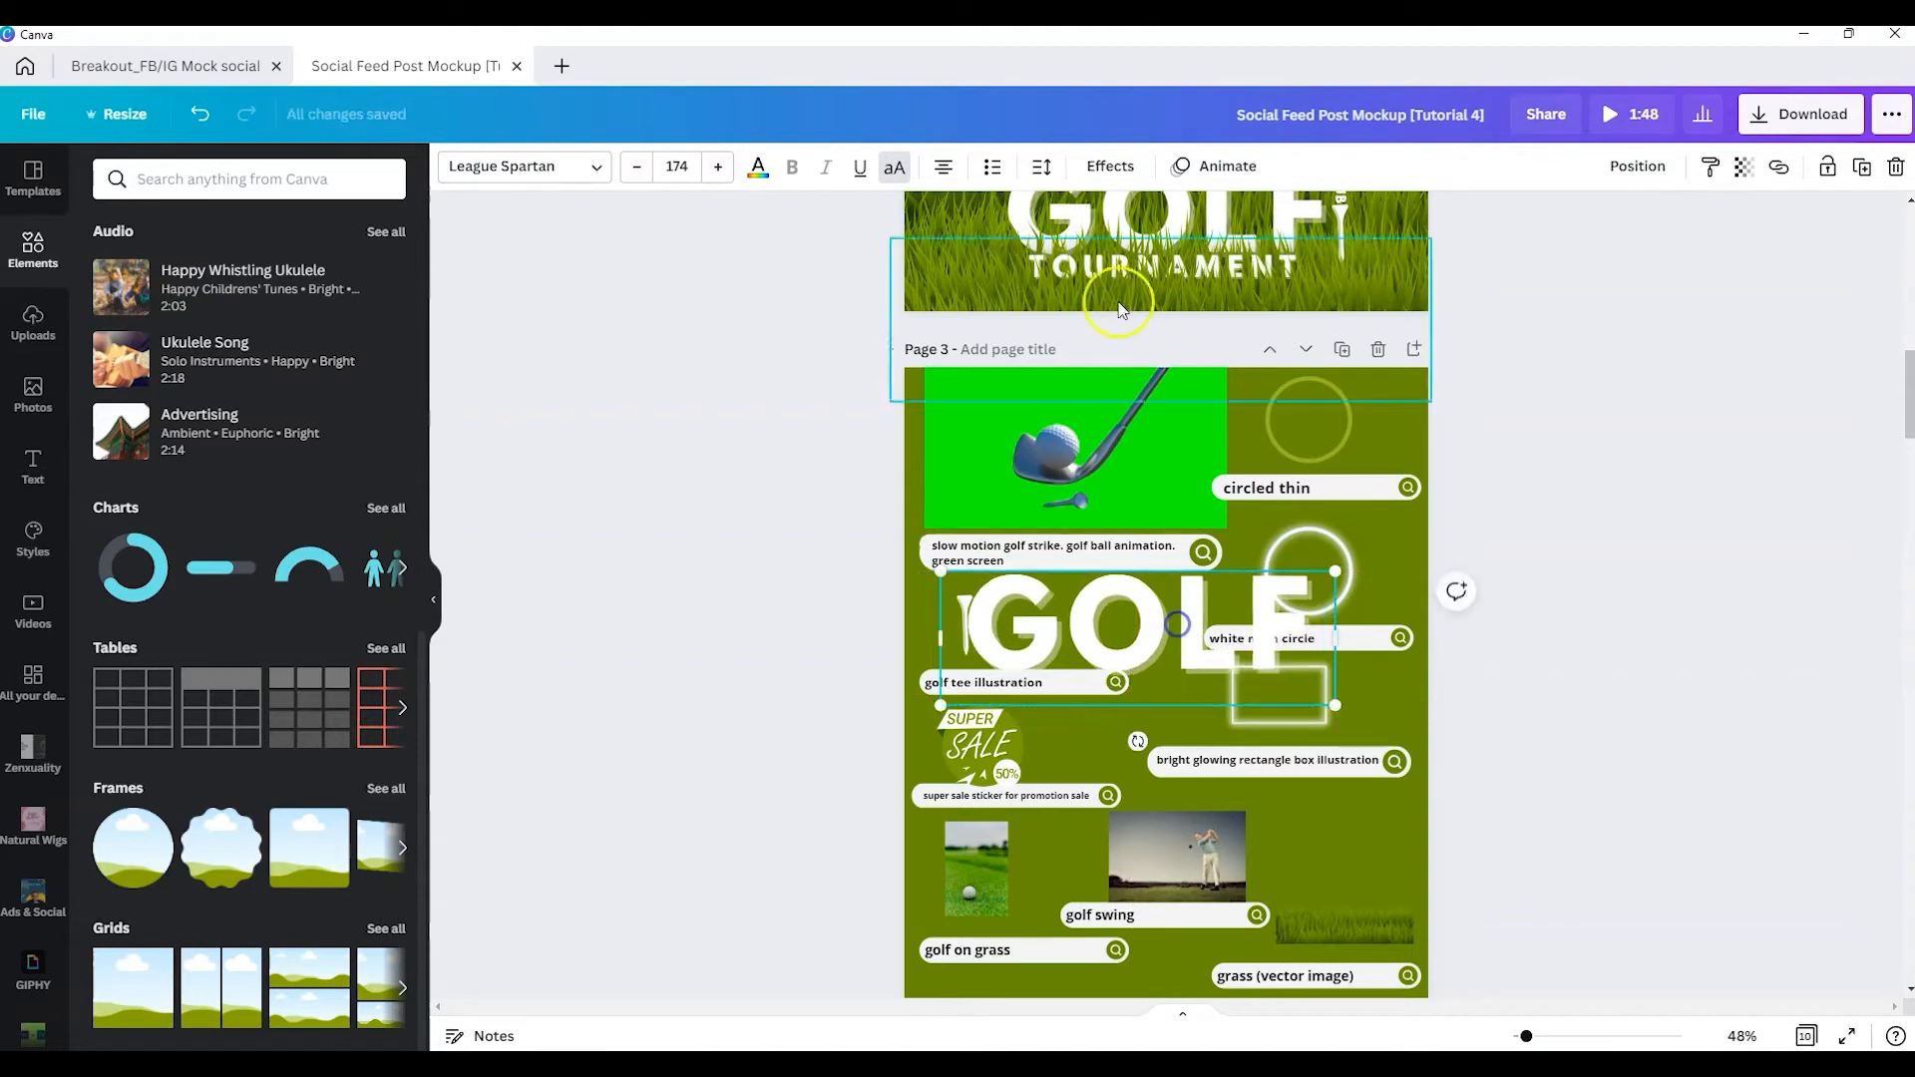
left_click(1110, 165)
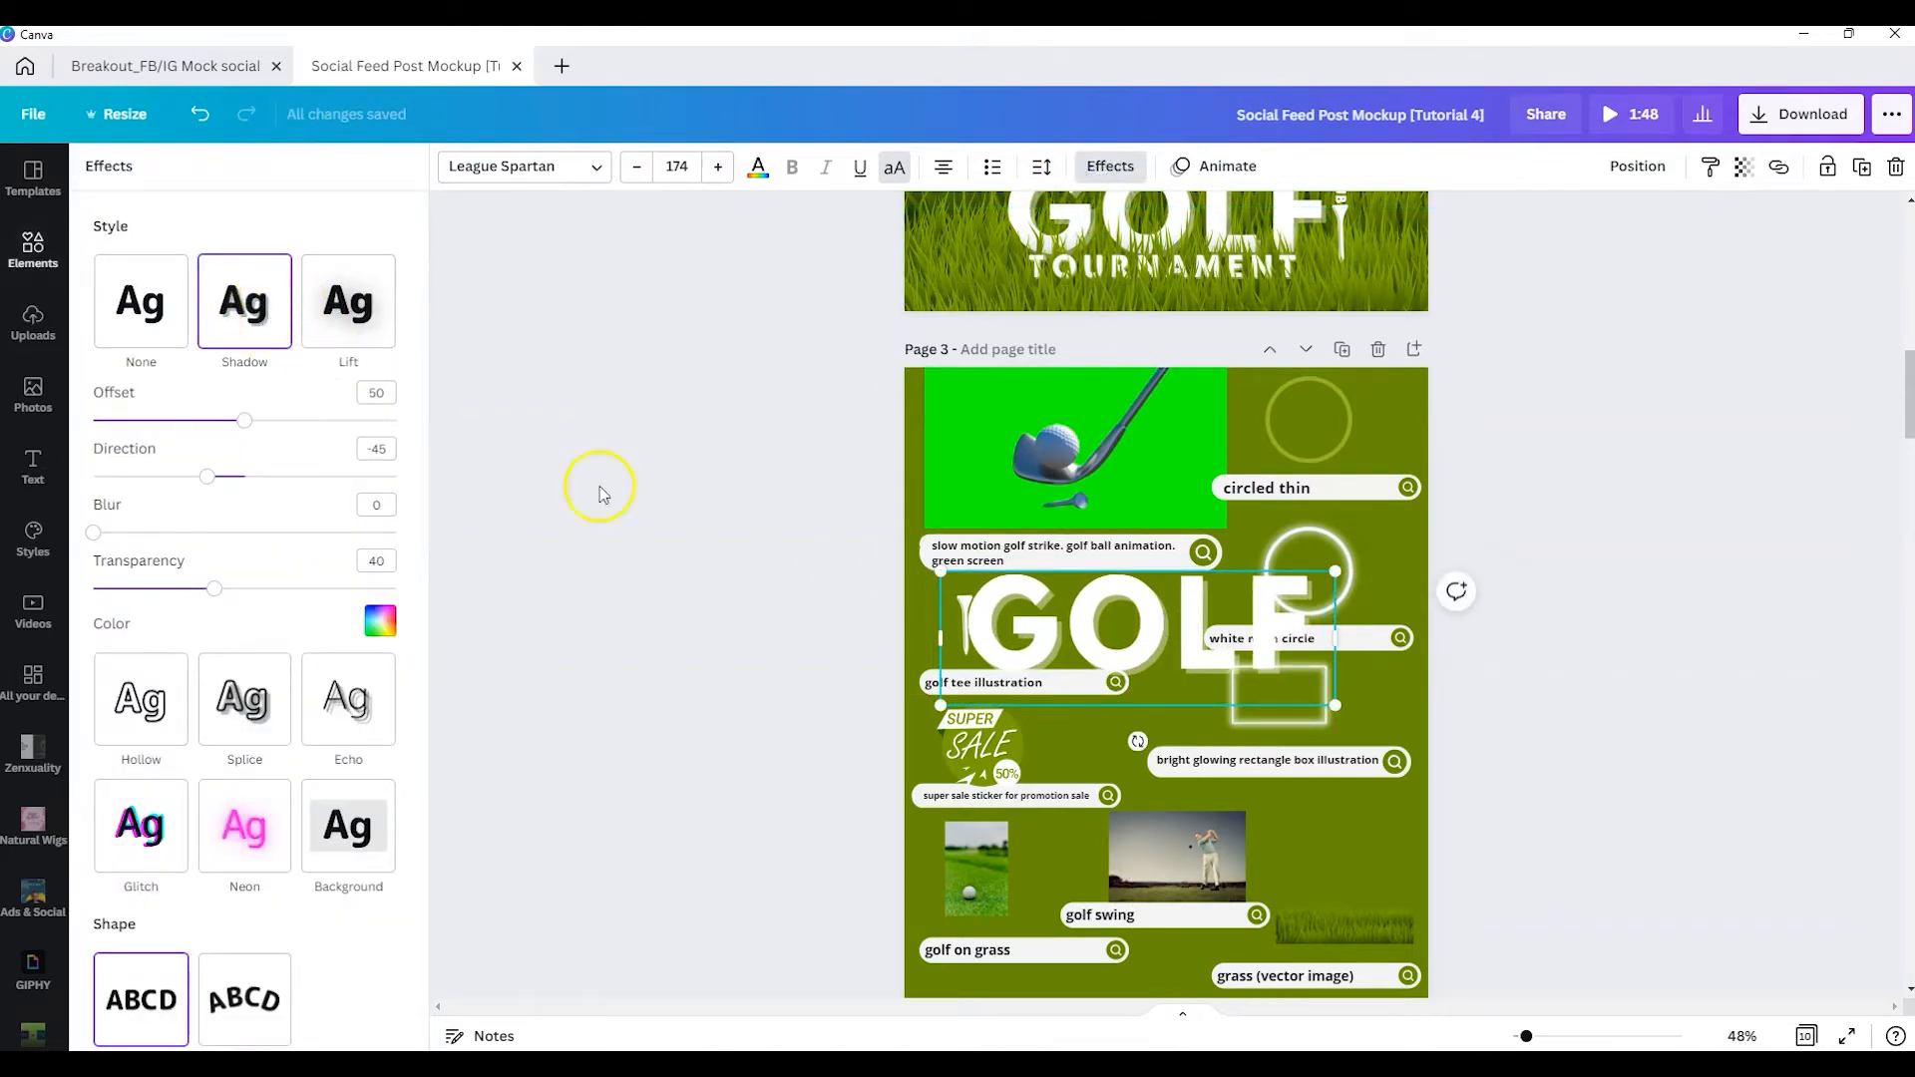
Move the social feed bar group out of the Step 1 mockup on page 4 onto page 5 and enlarge it.
scroll(1532, 644, "down", 10)
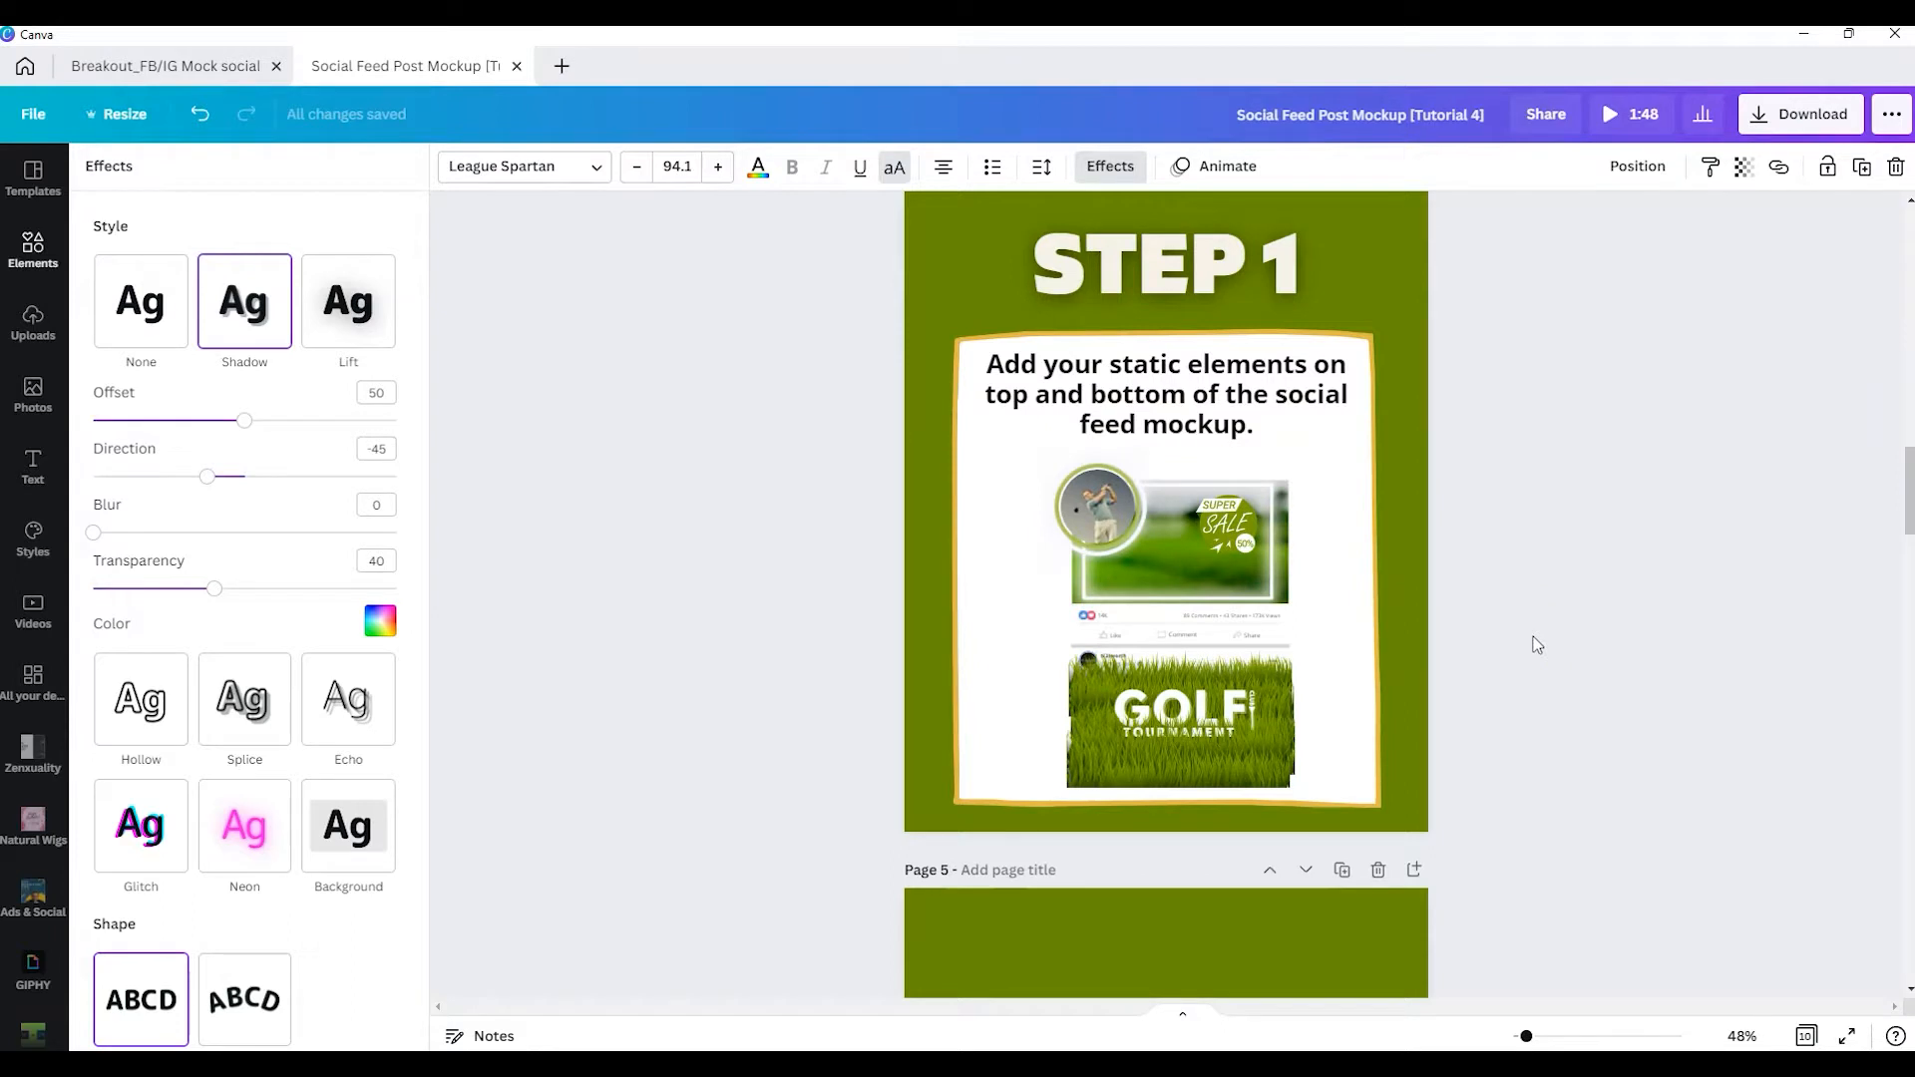
left_click(1128, 637)
scroll(1165, 628, "down", 1)
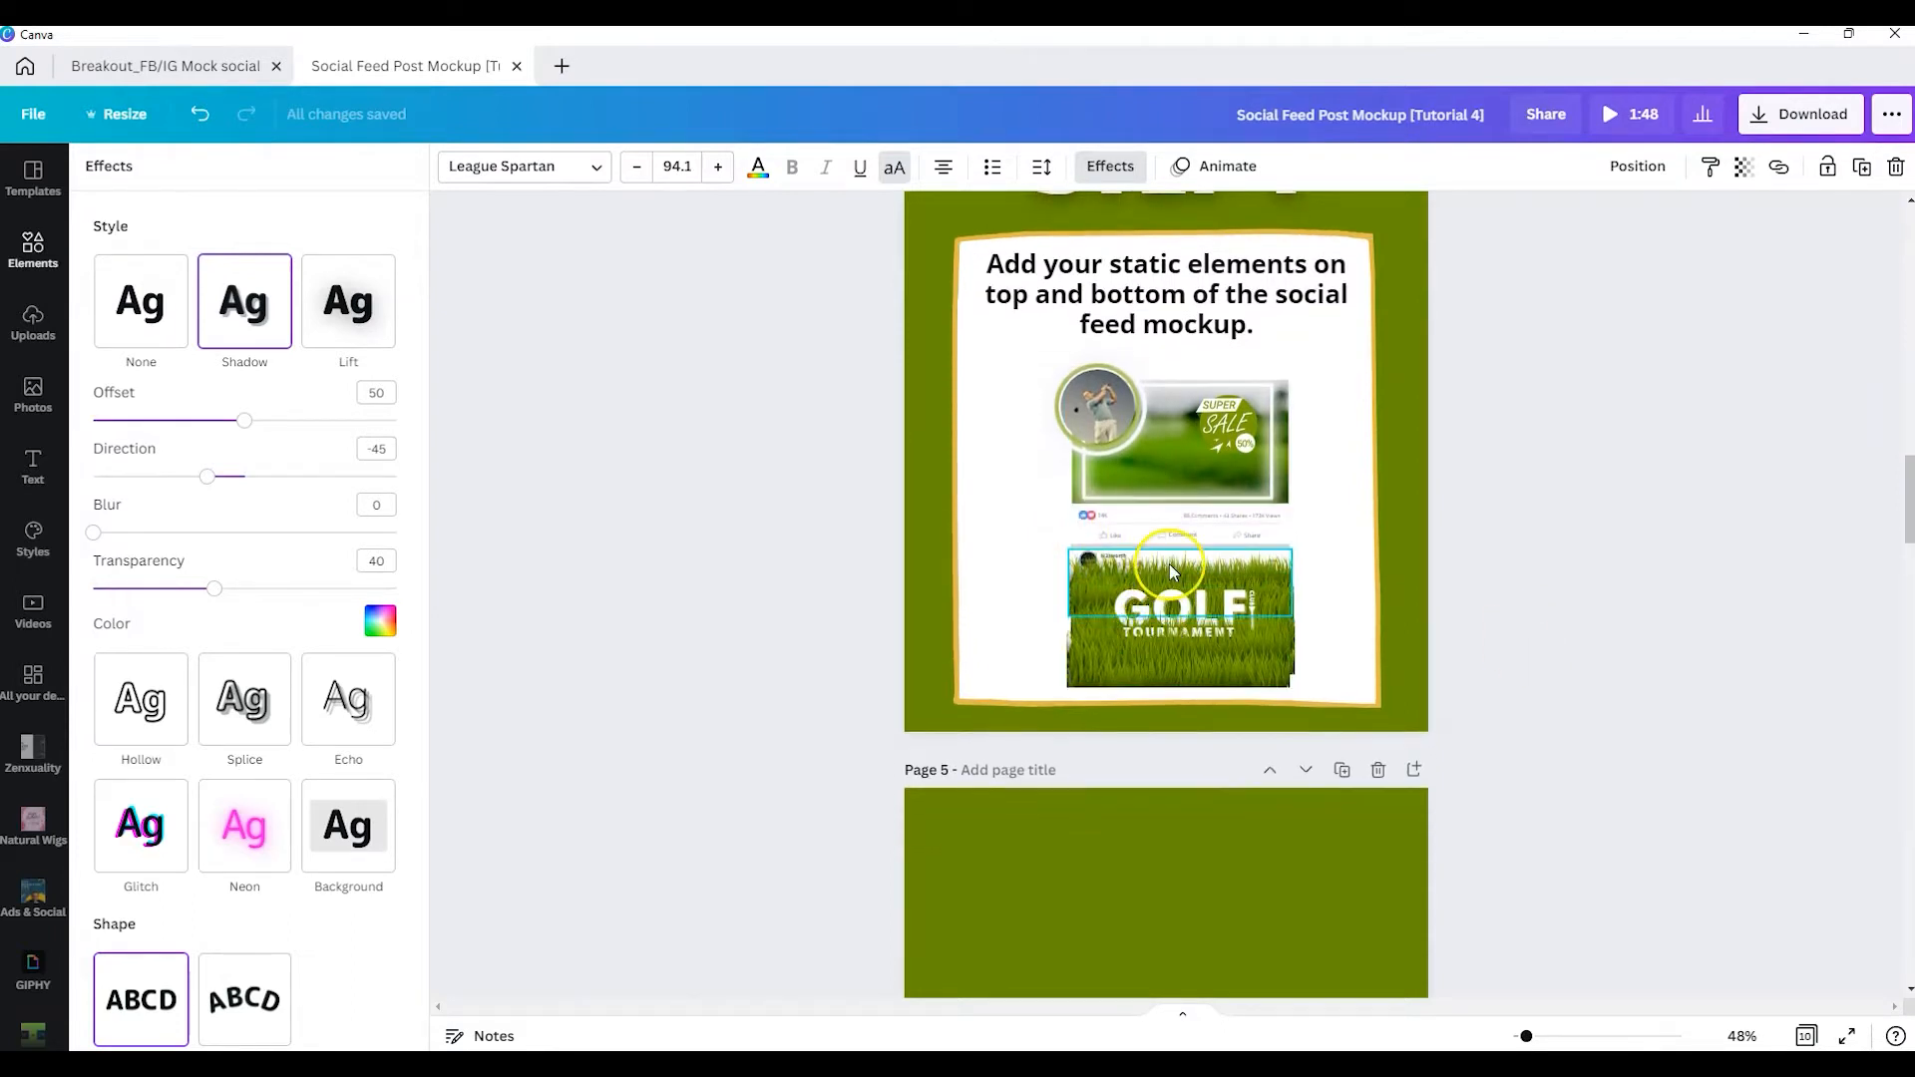
left_click(1238, 535)
scroll(1265, 527, "down", 2)
scroll(1289, 518, "down", 1)
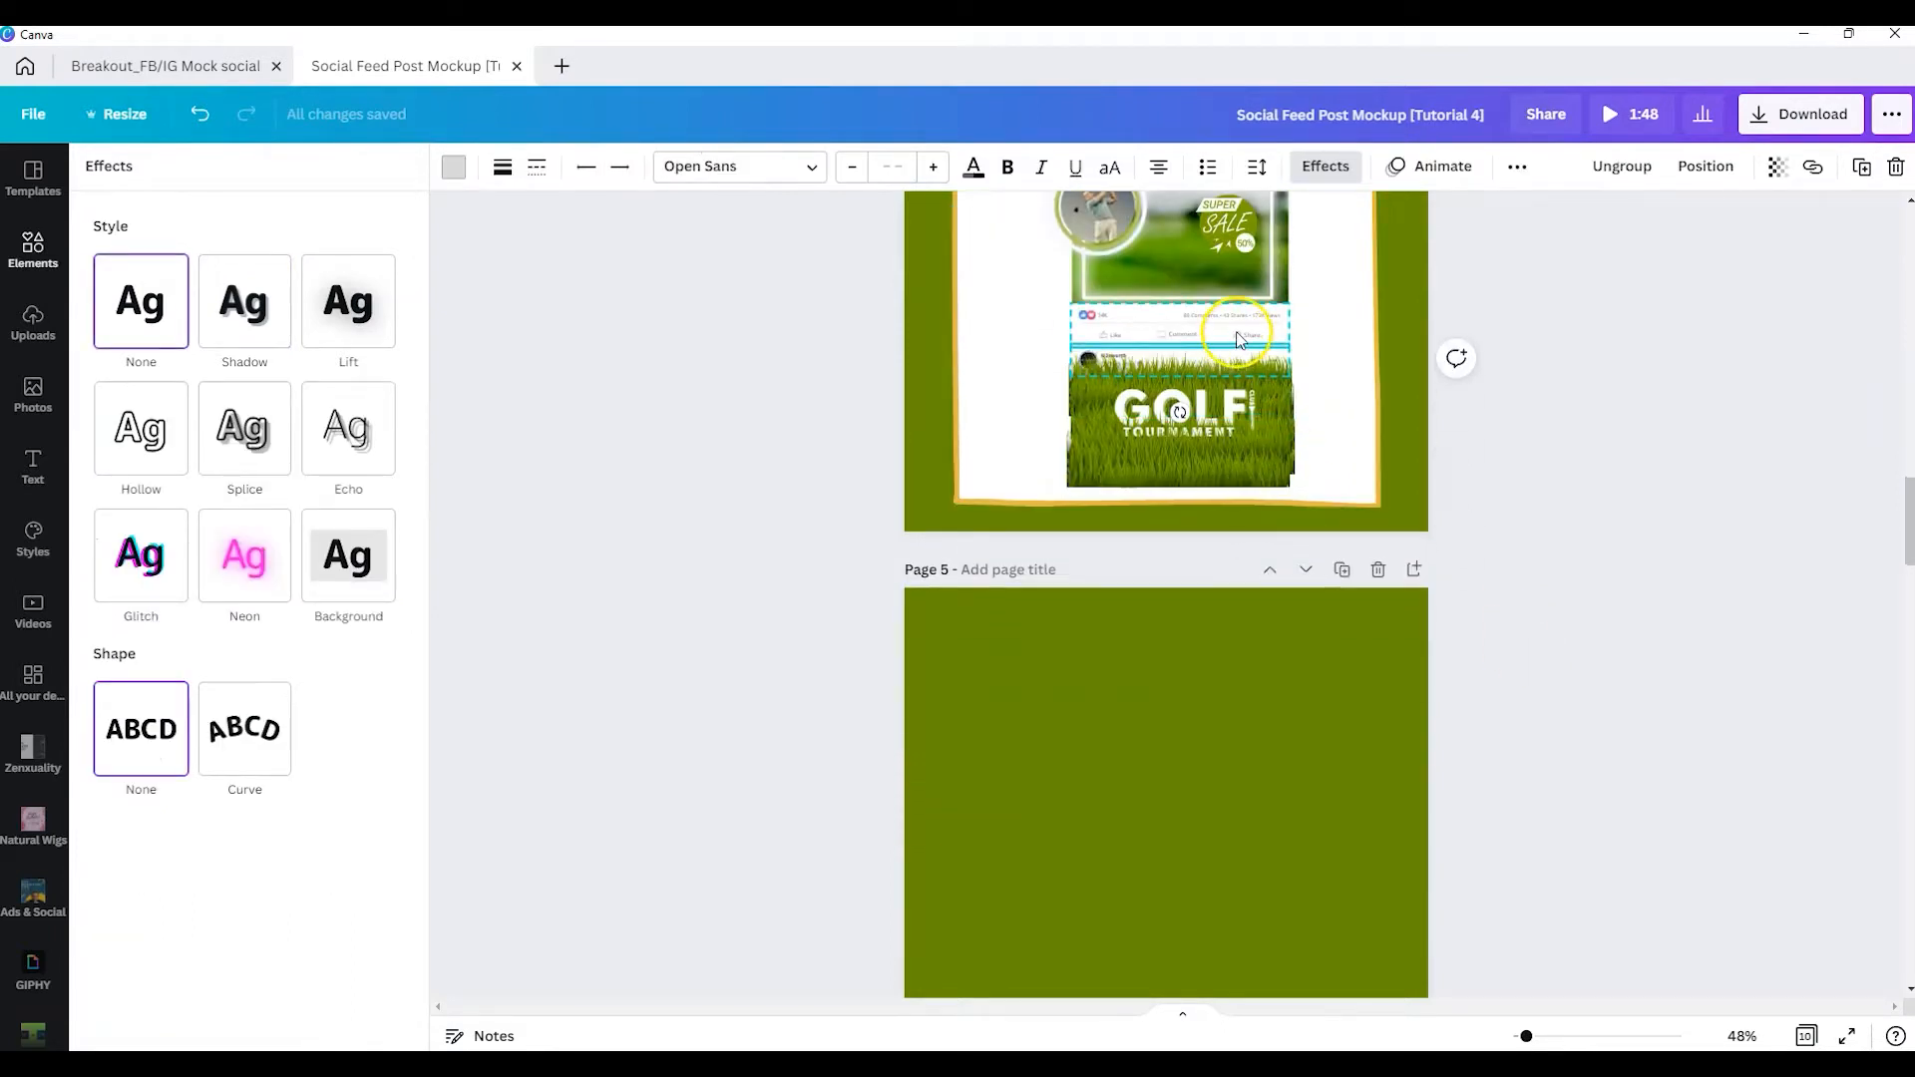
left_click_drag(1243, 327, 1556, 922)
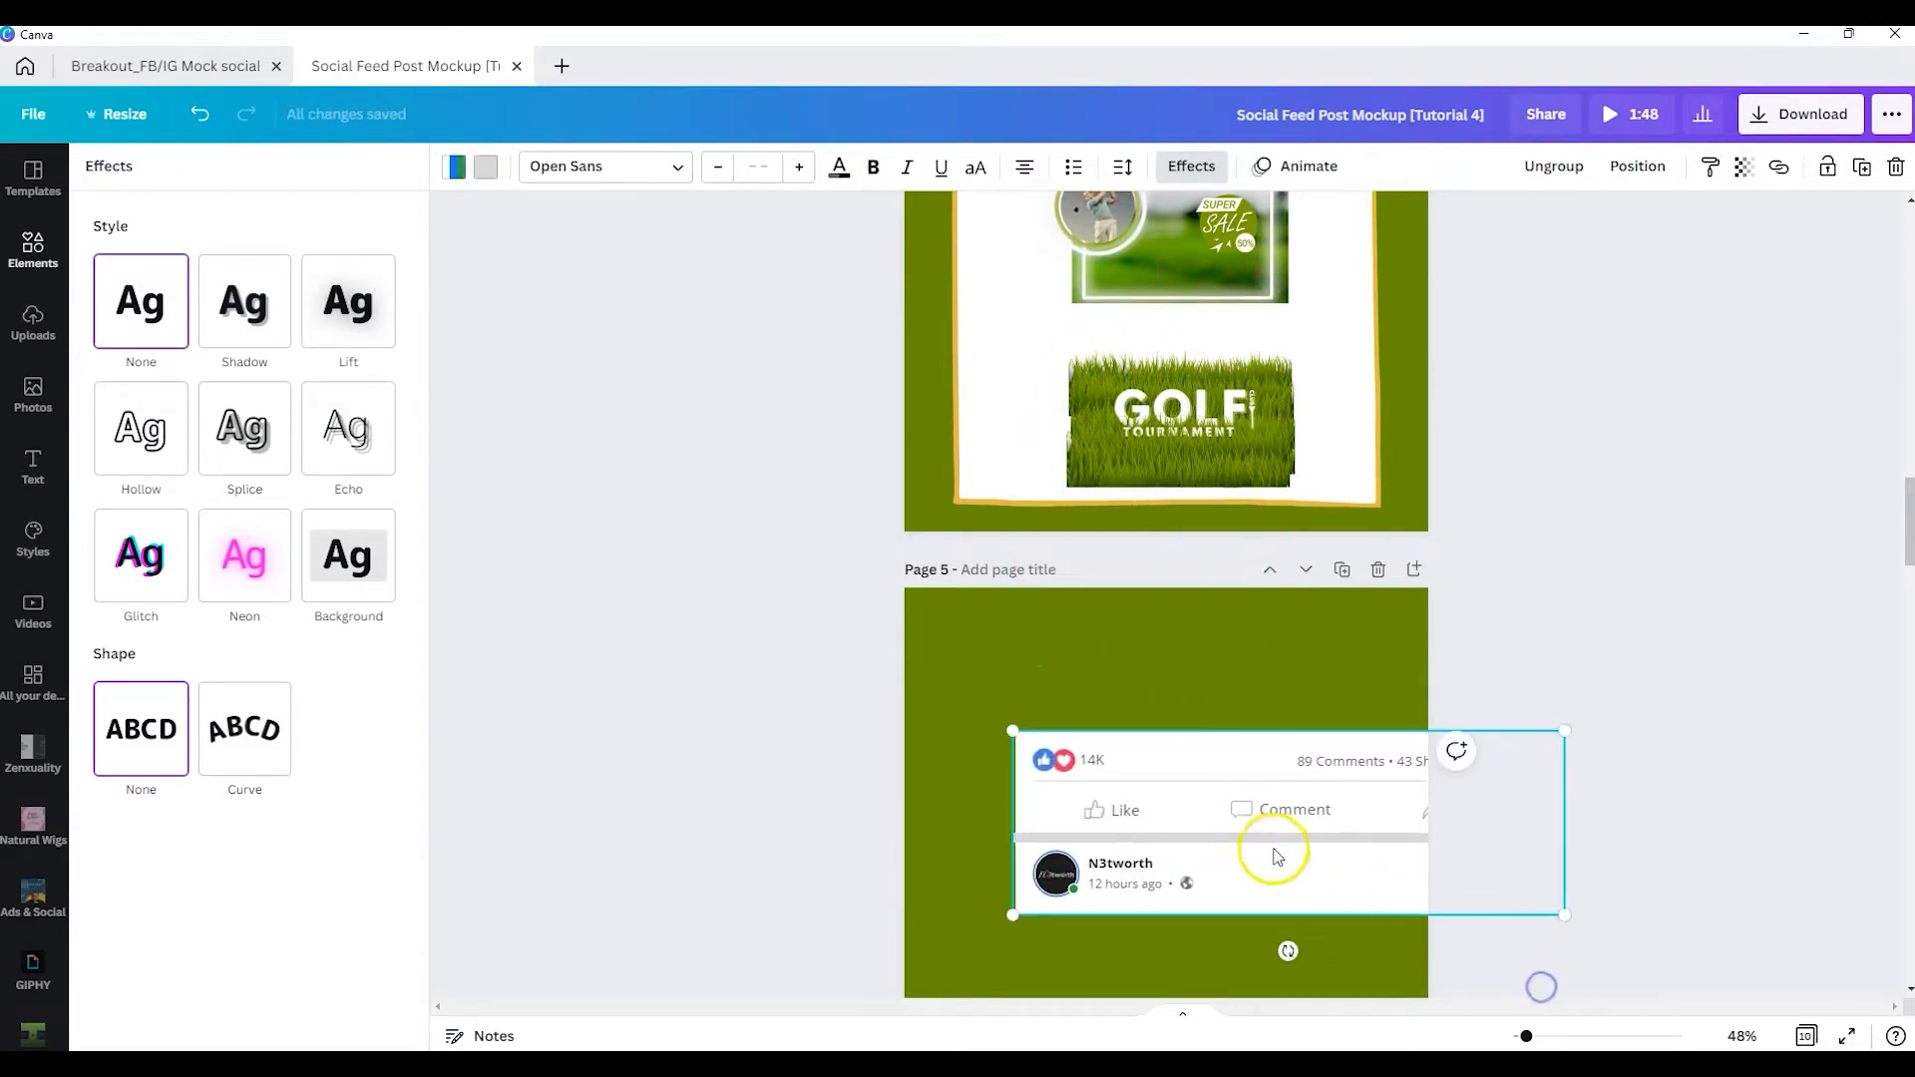
Align the feed bar with the left edge of page 5 and scale it to the page width.
left_click_drag(1261, 821, 1156, 804)
scroll(1483, 833, "down", 2)
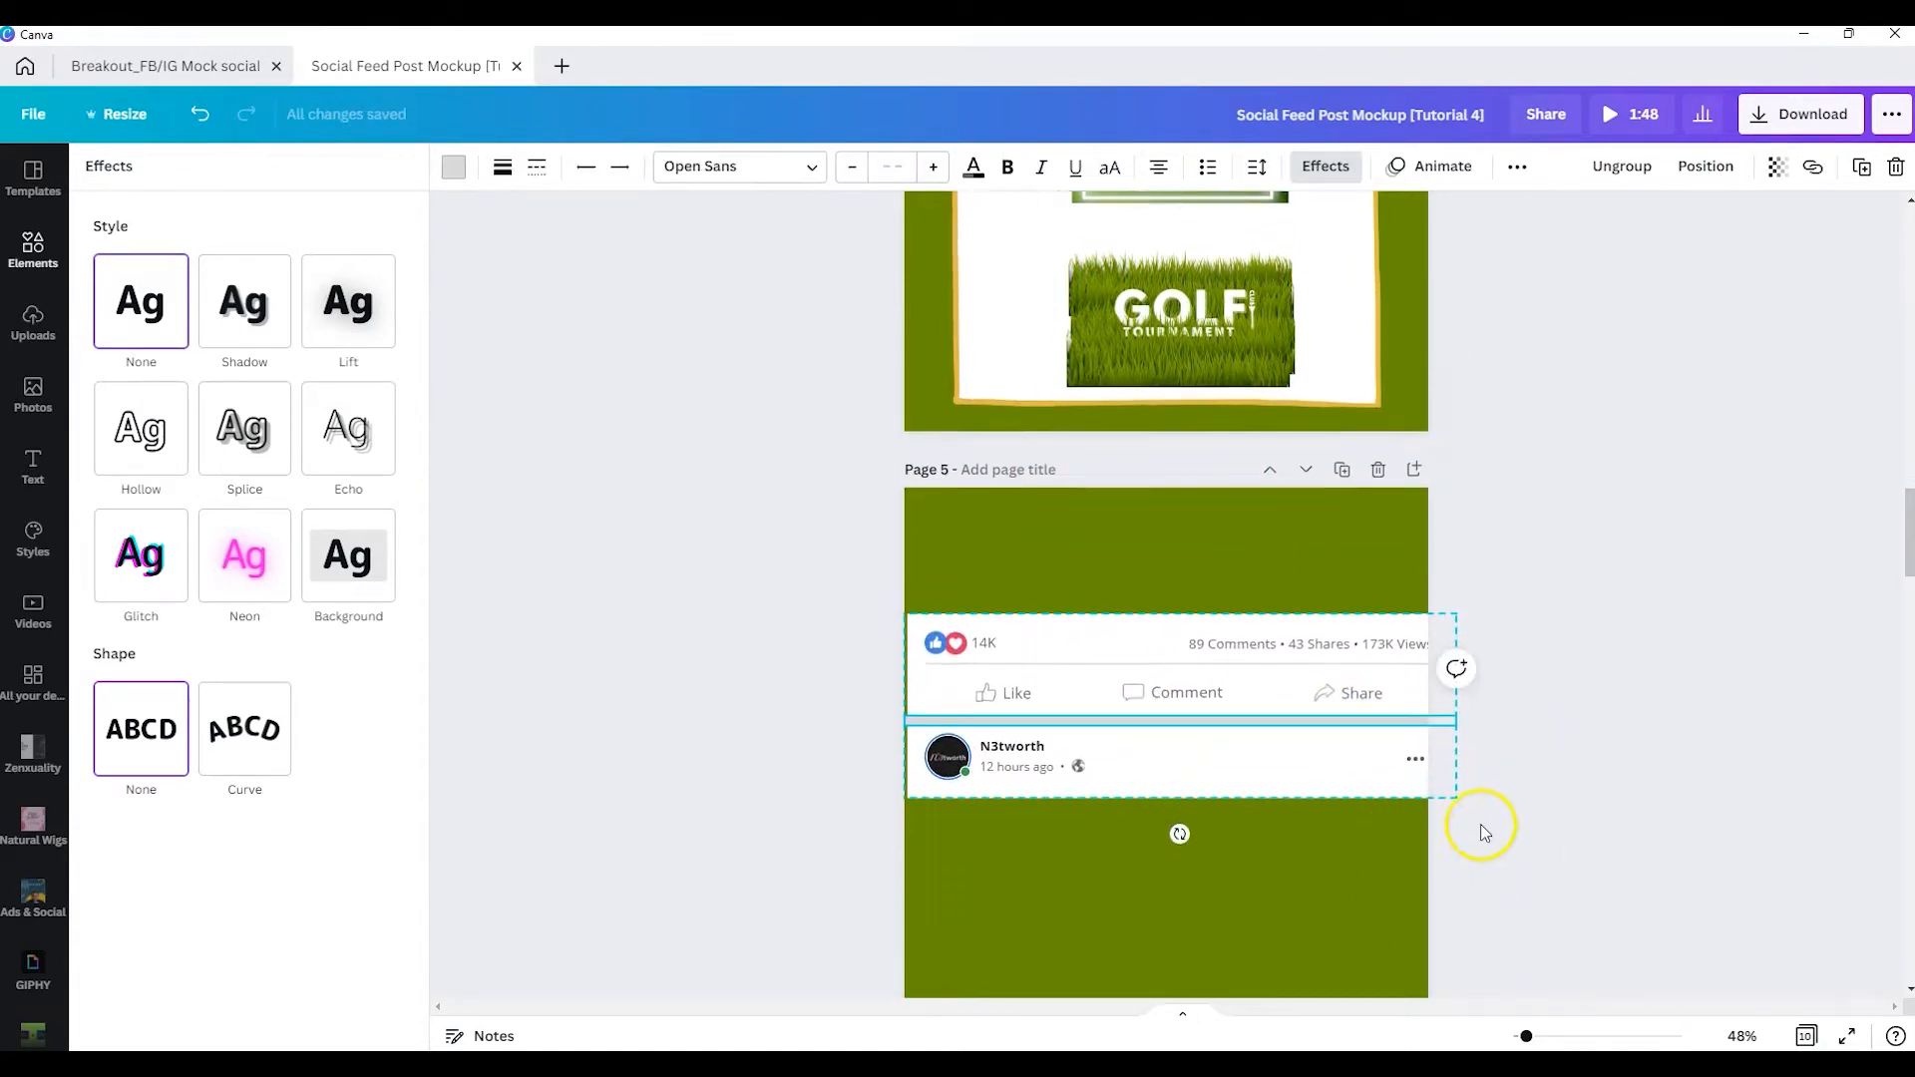
mouse_move(1446, 795)
left_mouse_down()
mouse_move(1411, 775)
mouse_move(1438, 787)
left_mouse_up()
scroll(1336, 731, "down", 1)
left_click(1124, 776)
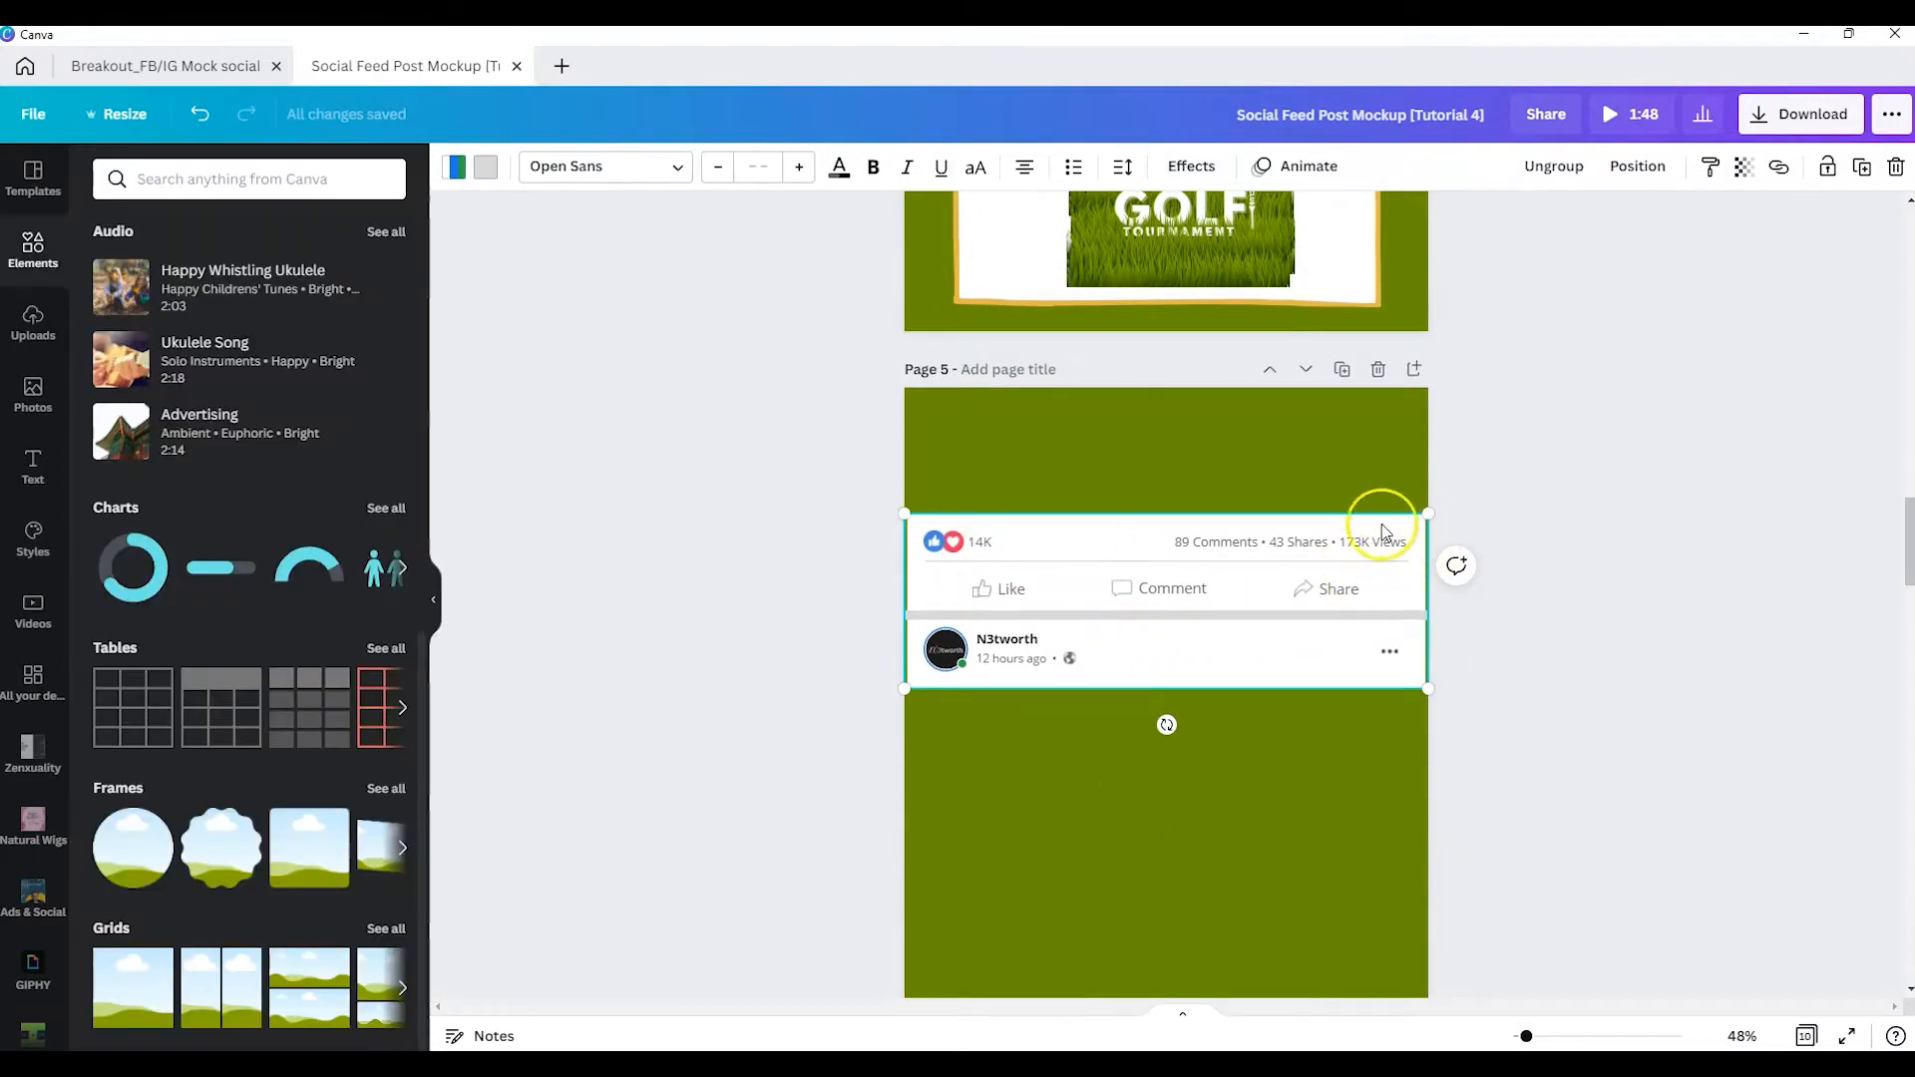
Inspect the feed bar's comment and share texts, and view the element details of its thumbs-up and heart icons.
left_click(1256, 546)
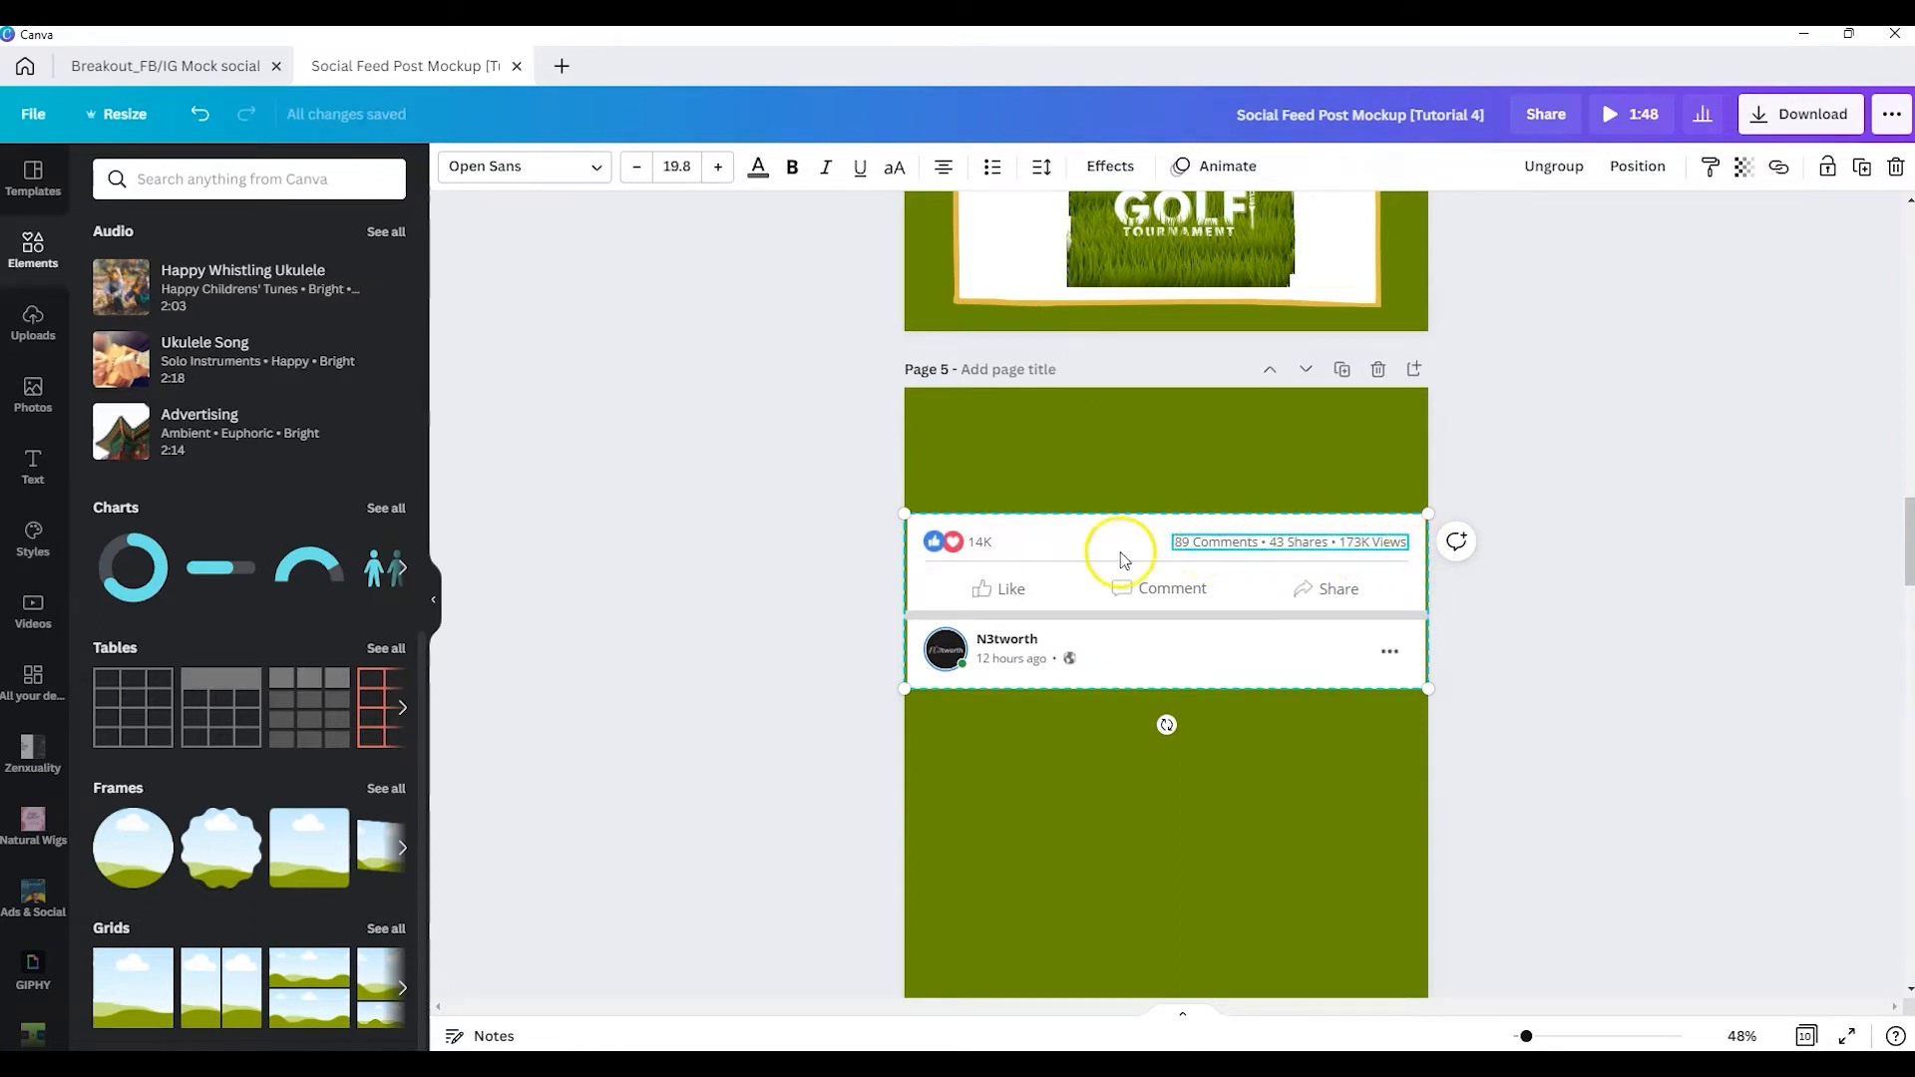
left_click(1157, 589)
left_click(931, 544)
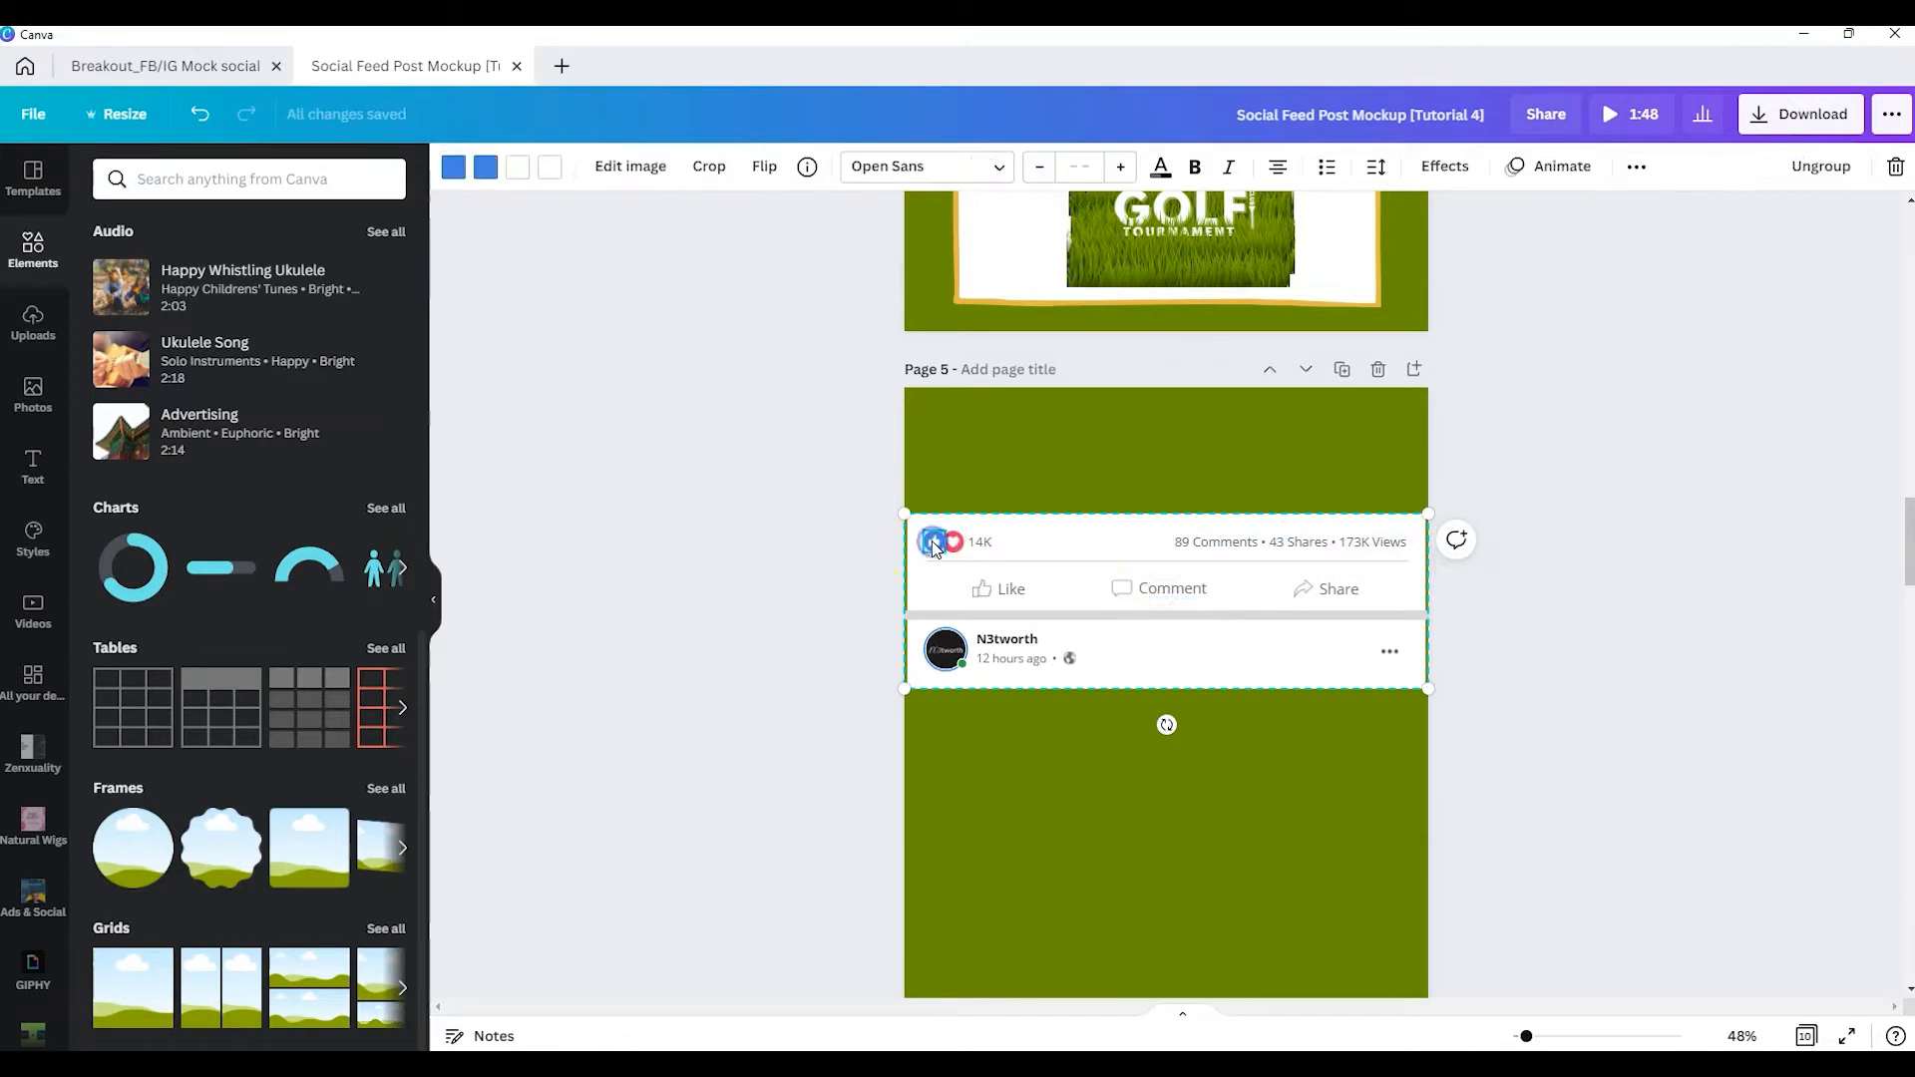
left_click(808, 168)
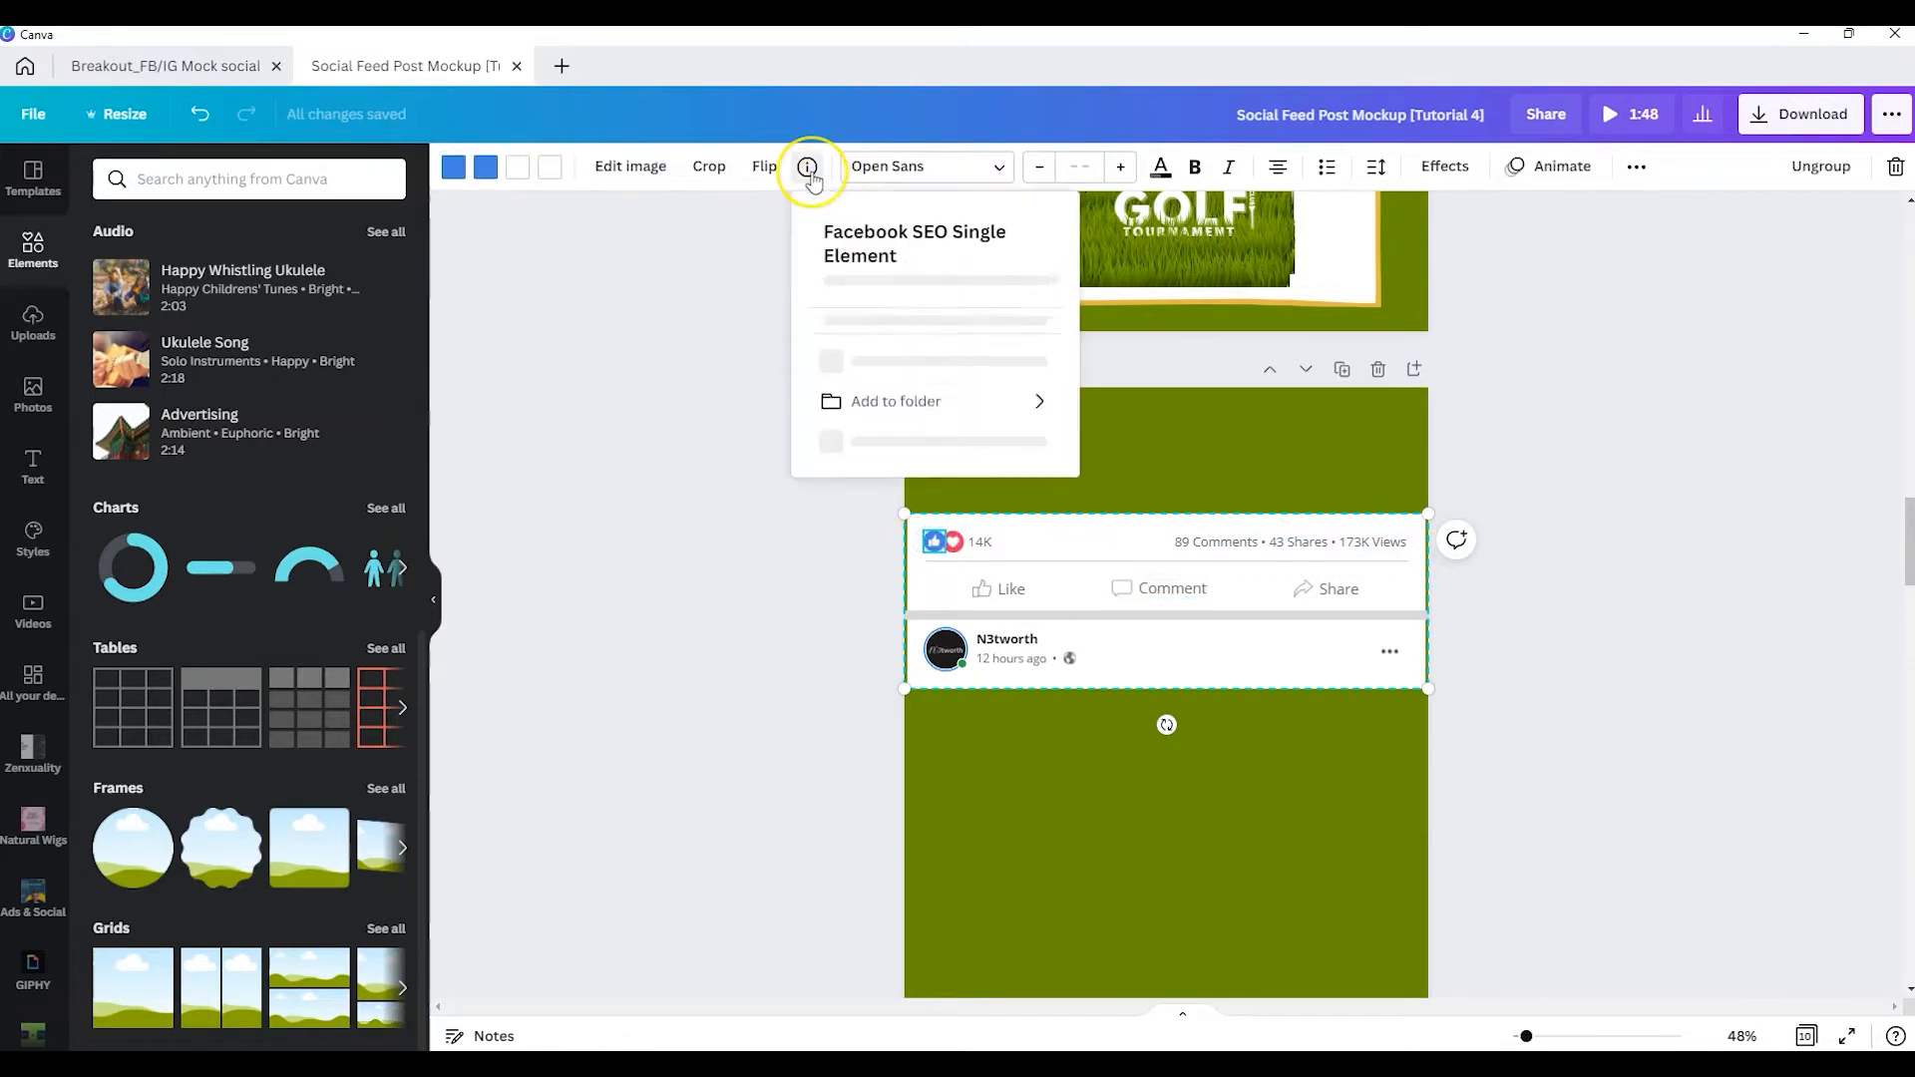
left_click(808, 168)
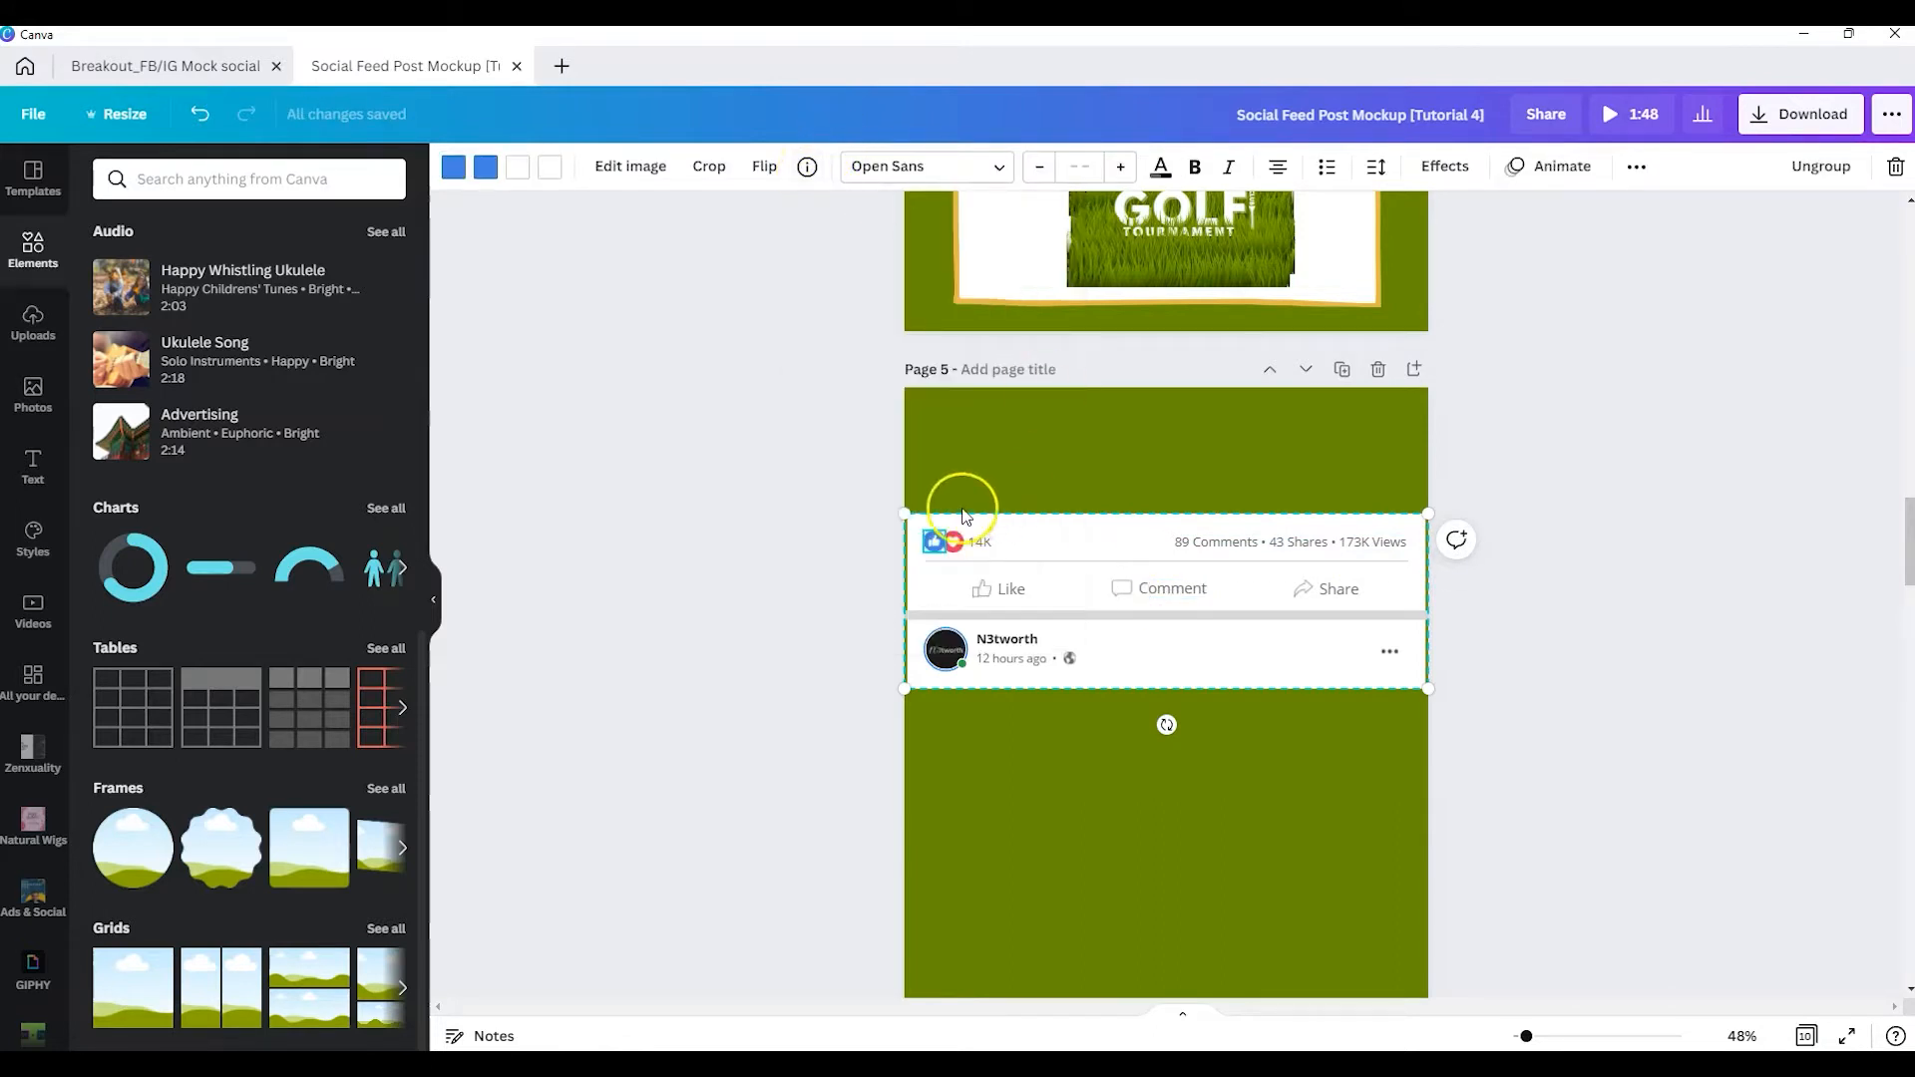
left_click(959, 549)
left_click(741, 168)
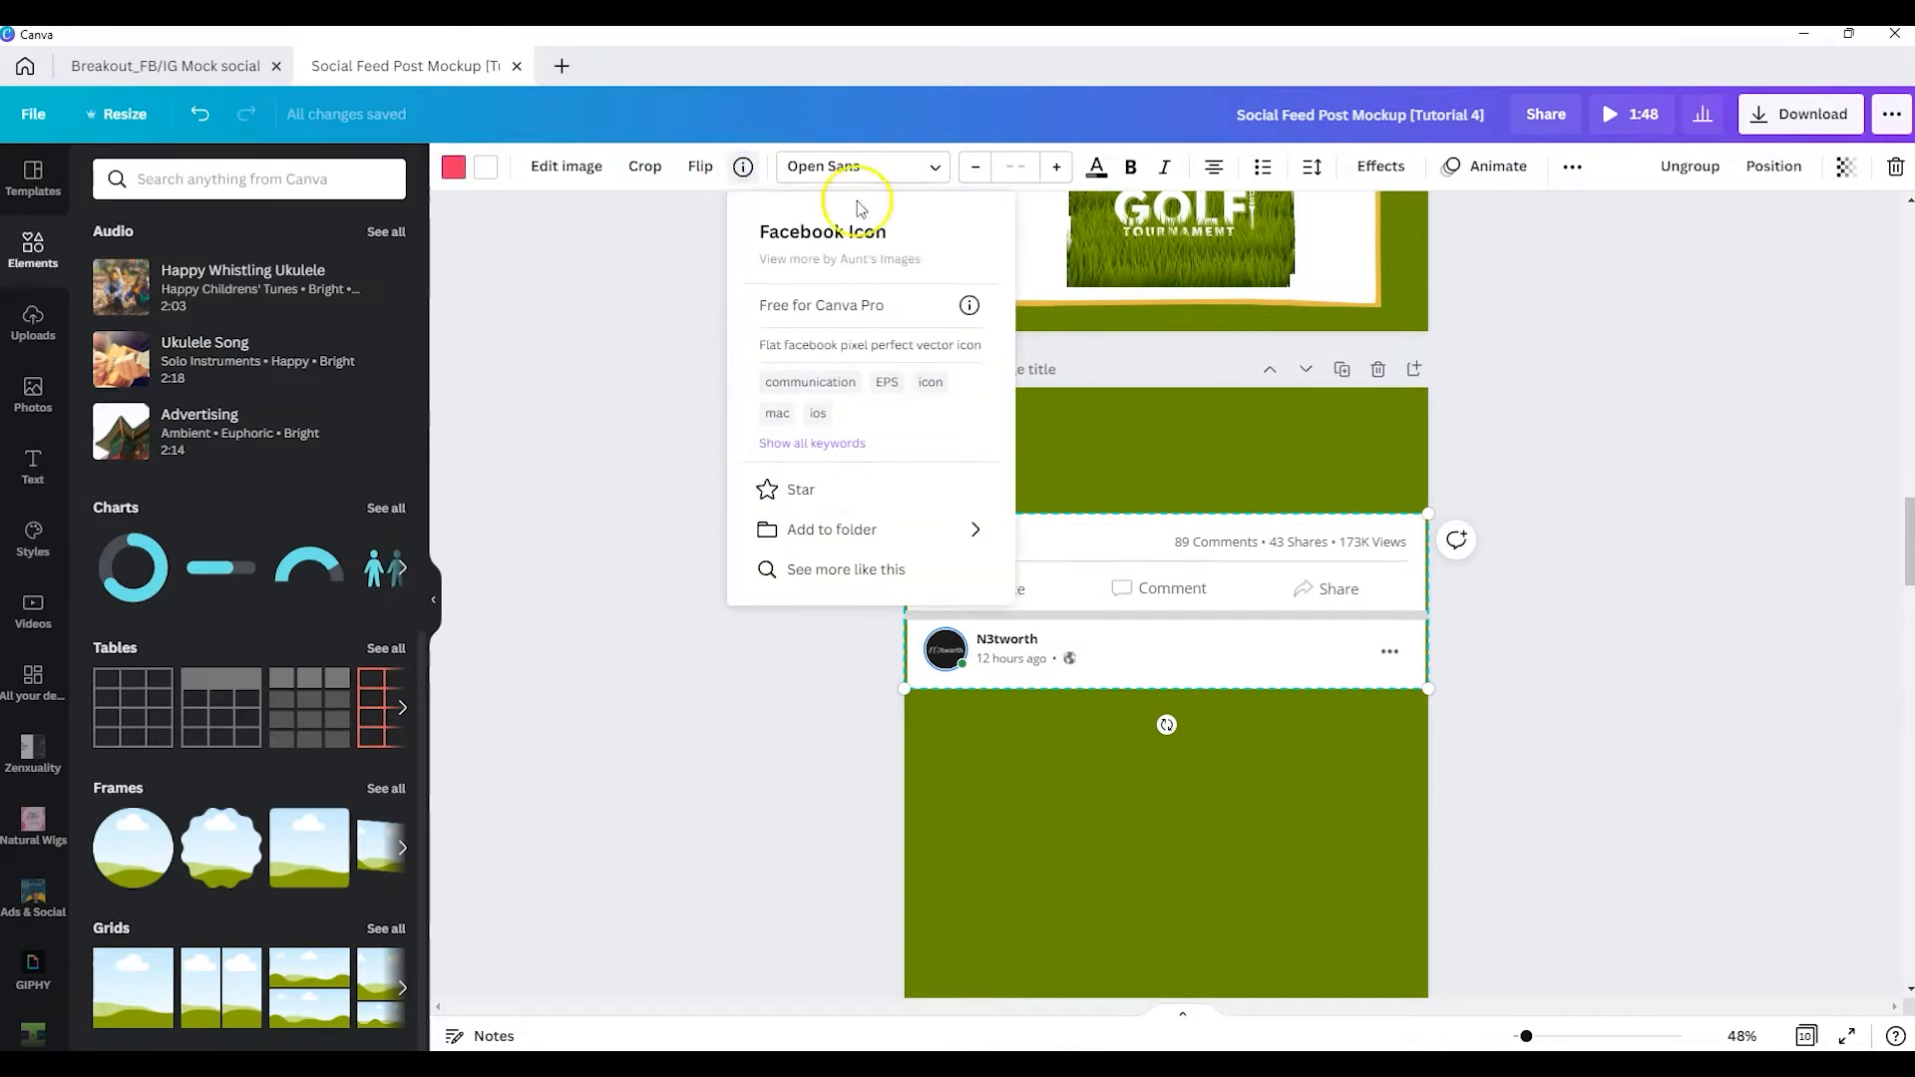
View the element details of the feed bar's globe, ellipsis and share arrow icons on page 5.
left_click(1037, 638)
left_click(1068, 657)
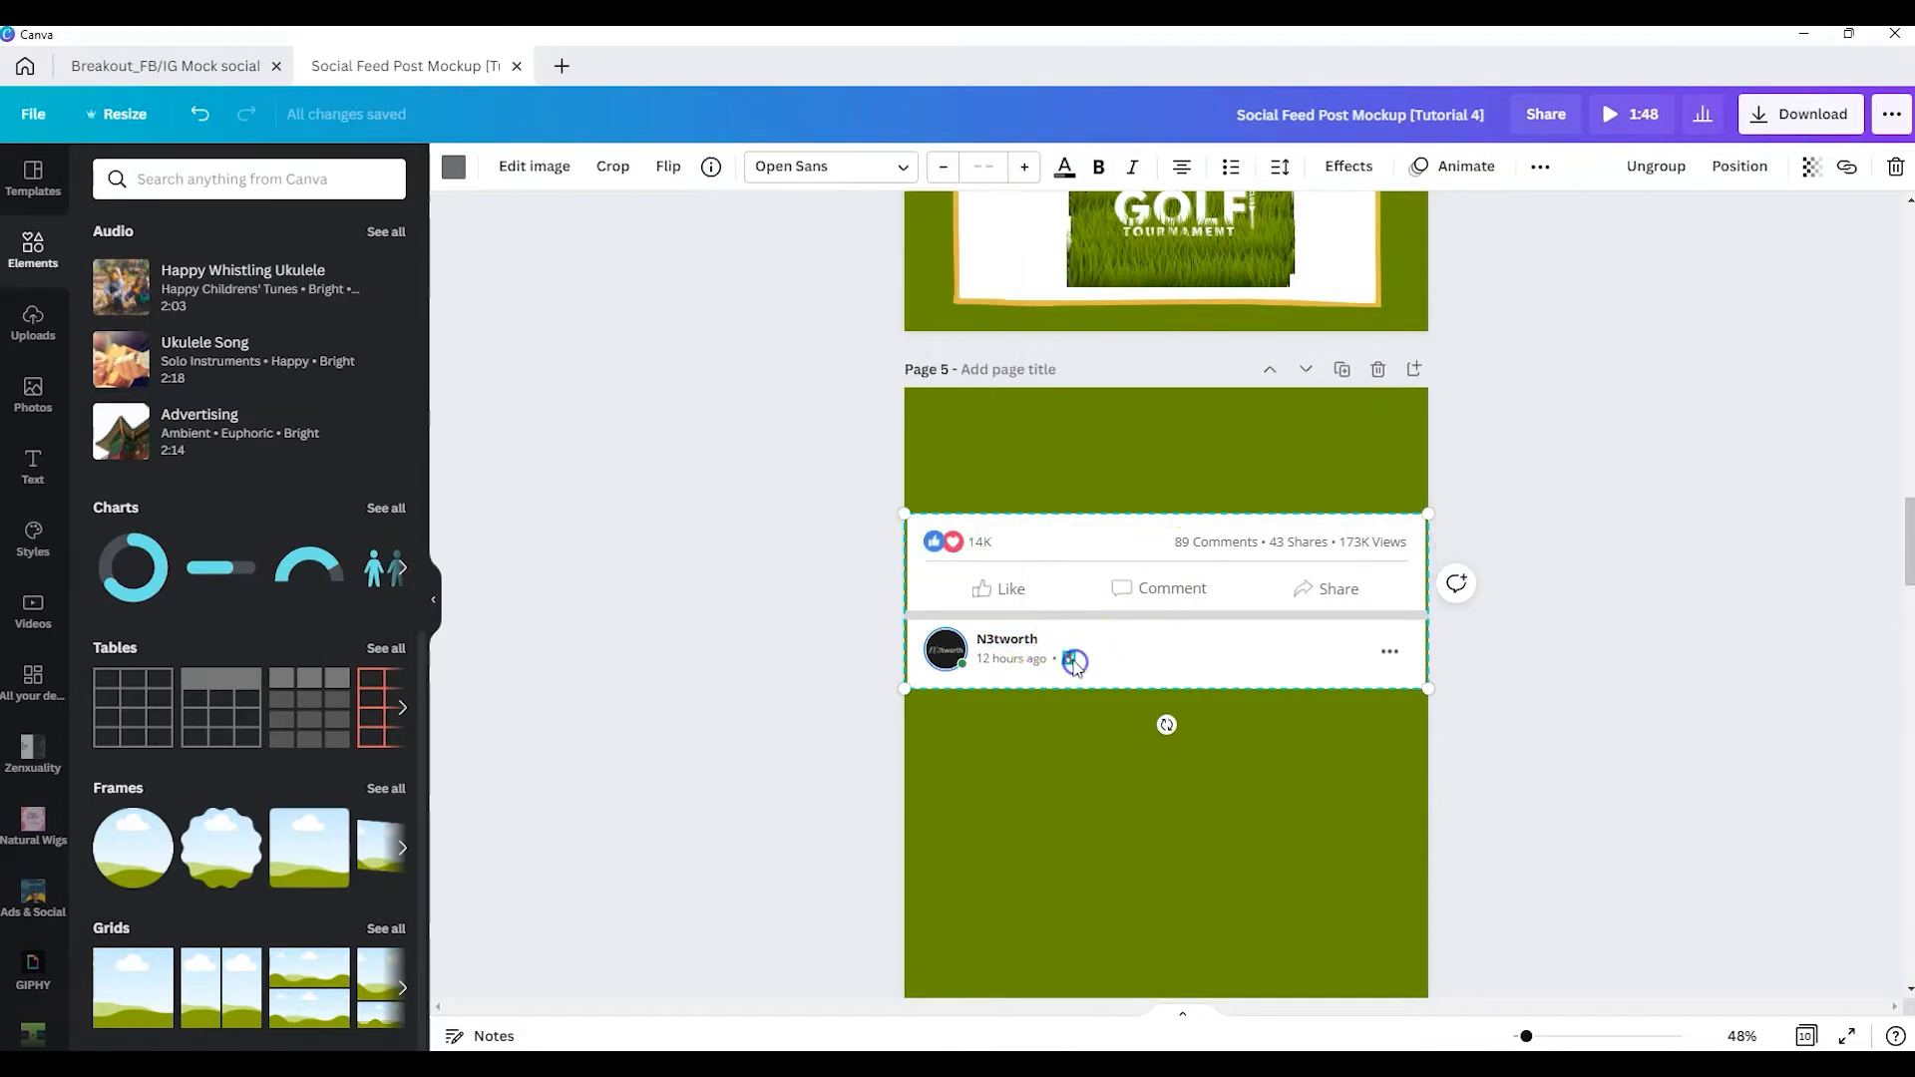
left_click(710, 166)
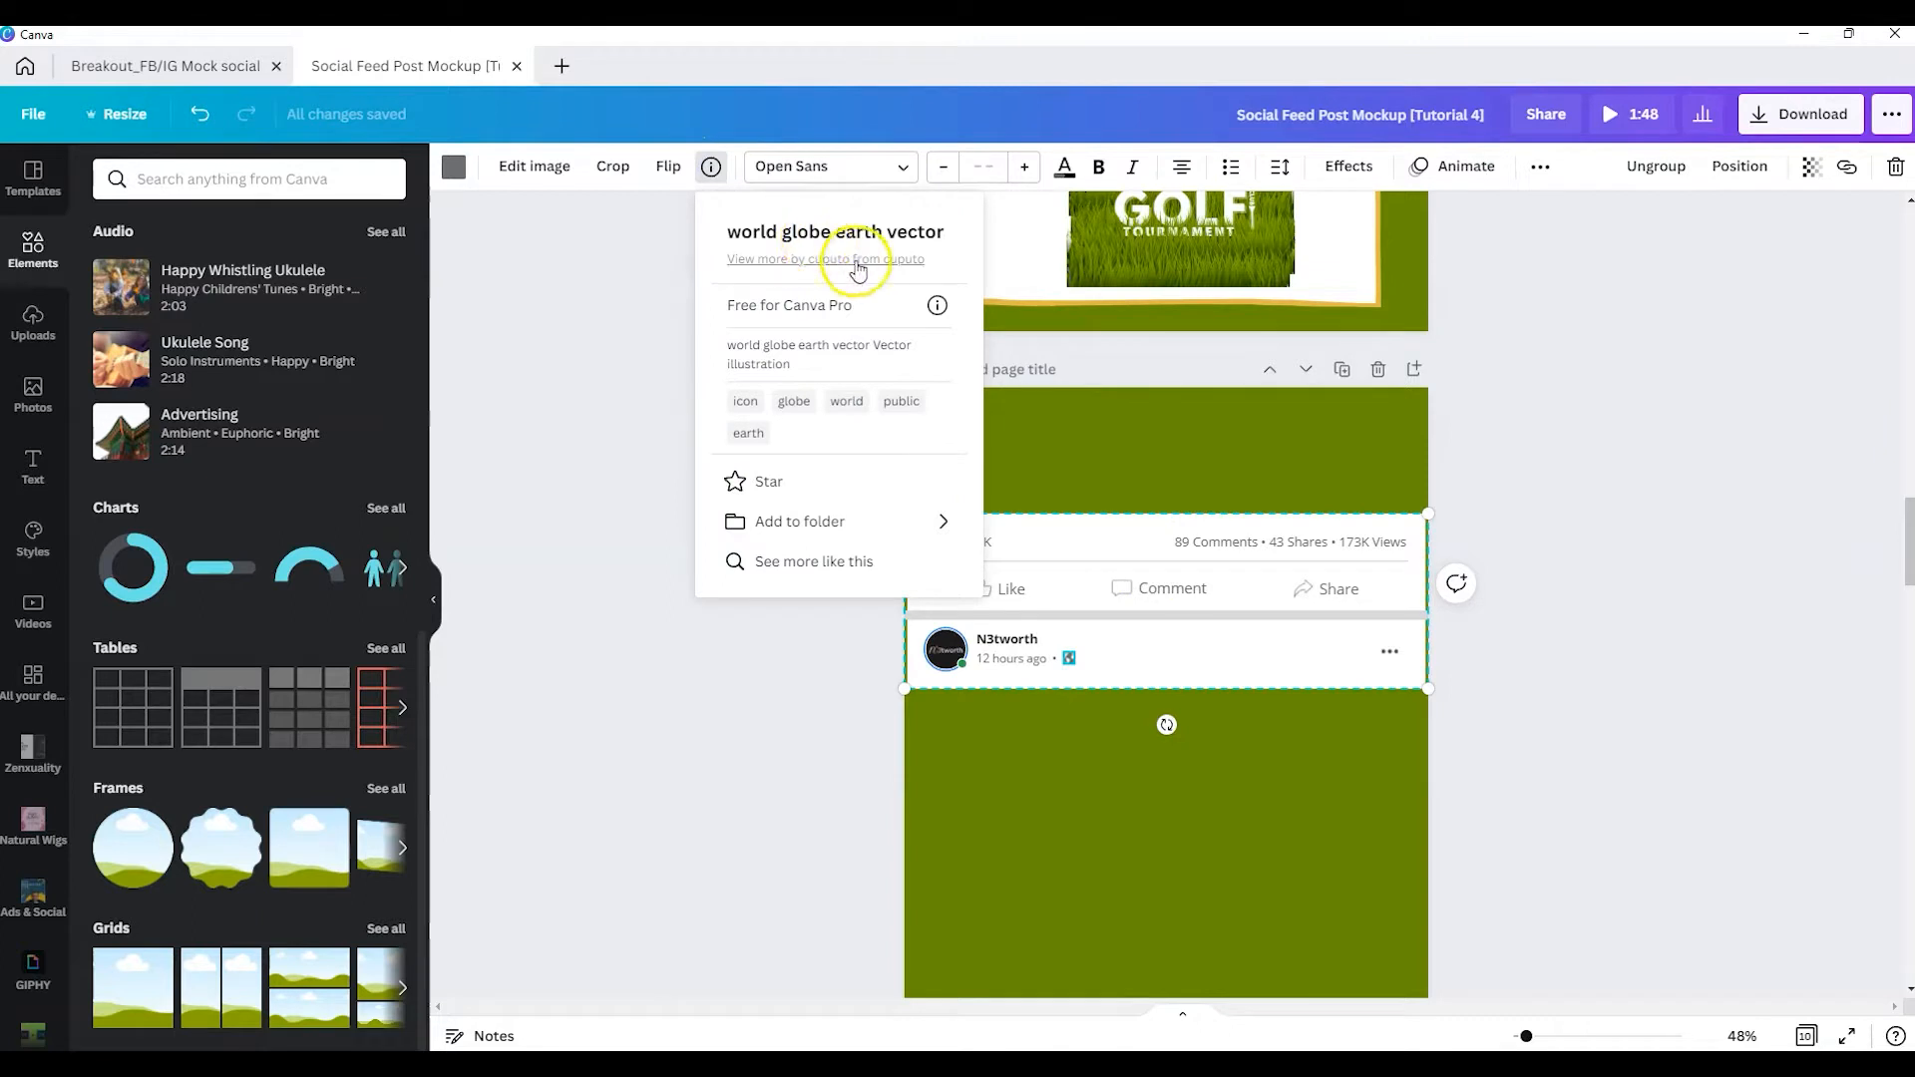
left_click(1389, 651)
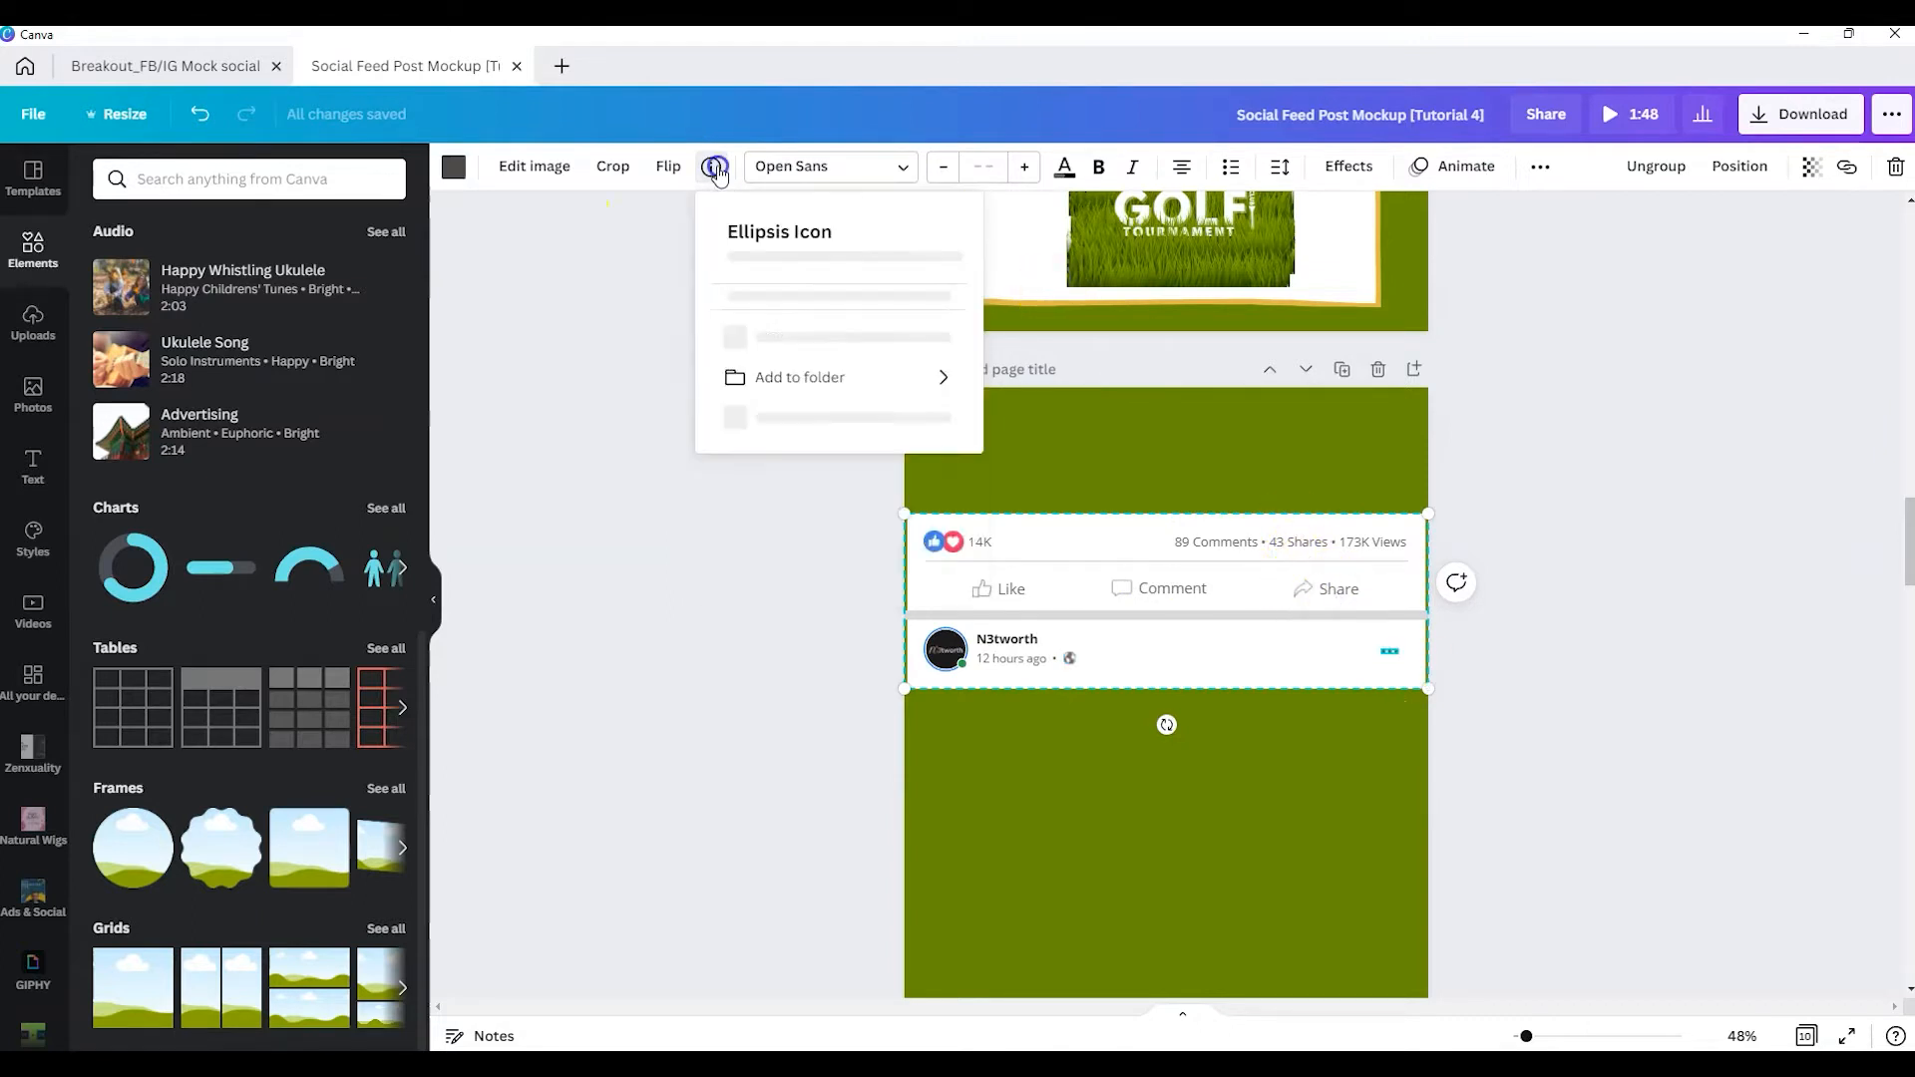
left_click(1305, 586)
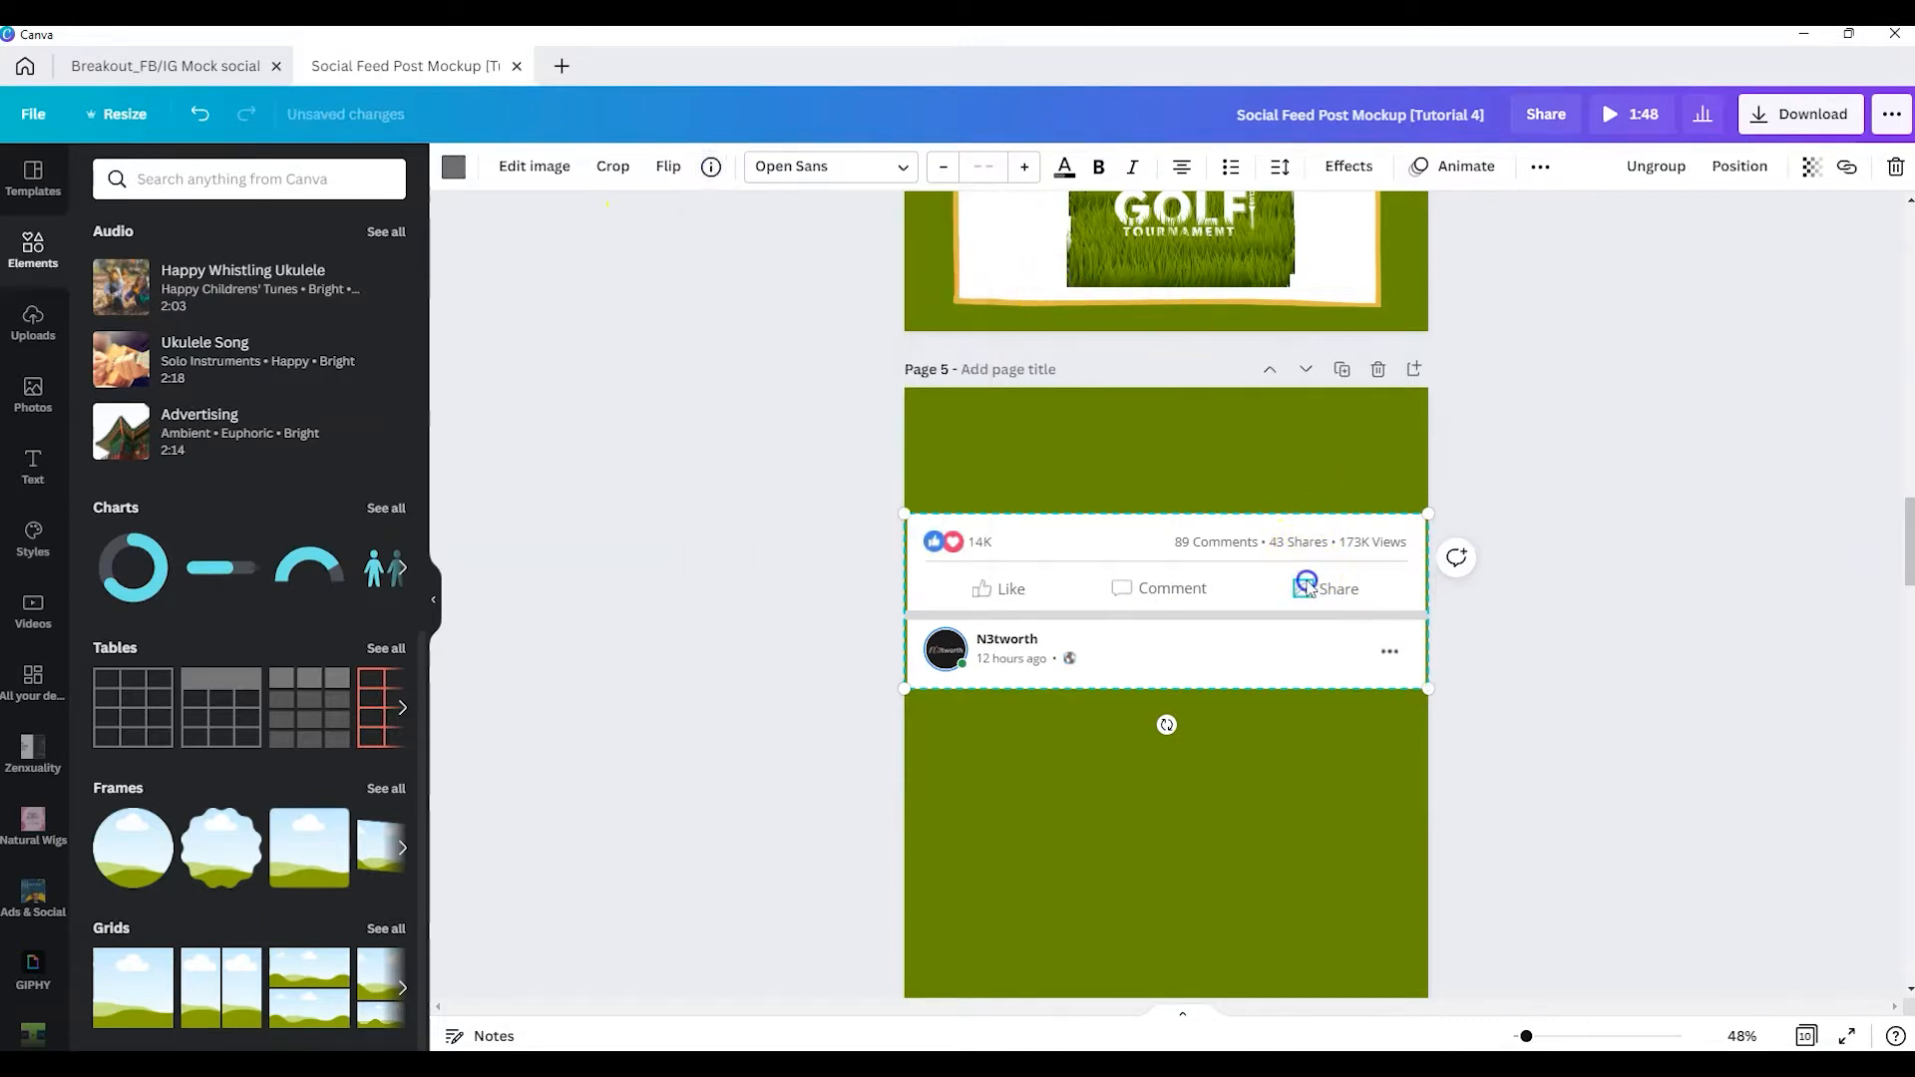
left_click(711, 170)
View the element details of the feed bar's comment and like icons, and inspect its profile name text and divider lines.
double_click(1121, 589)
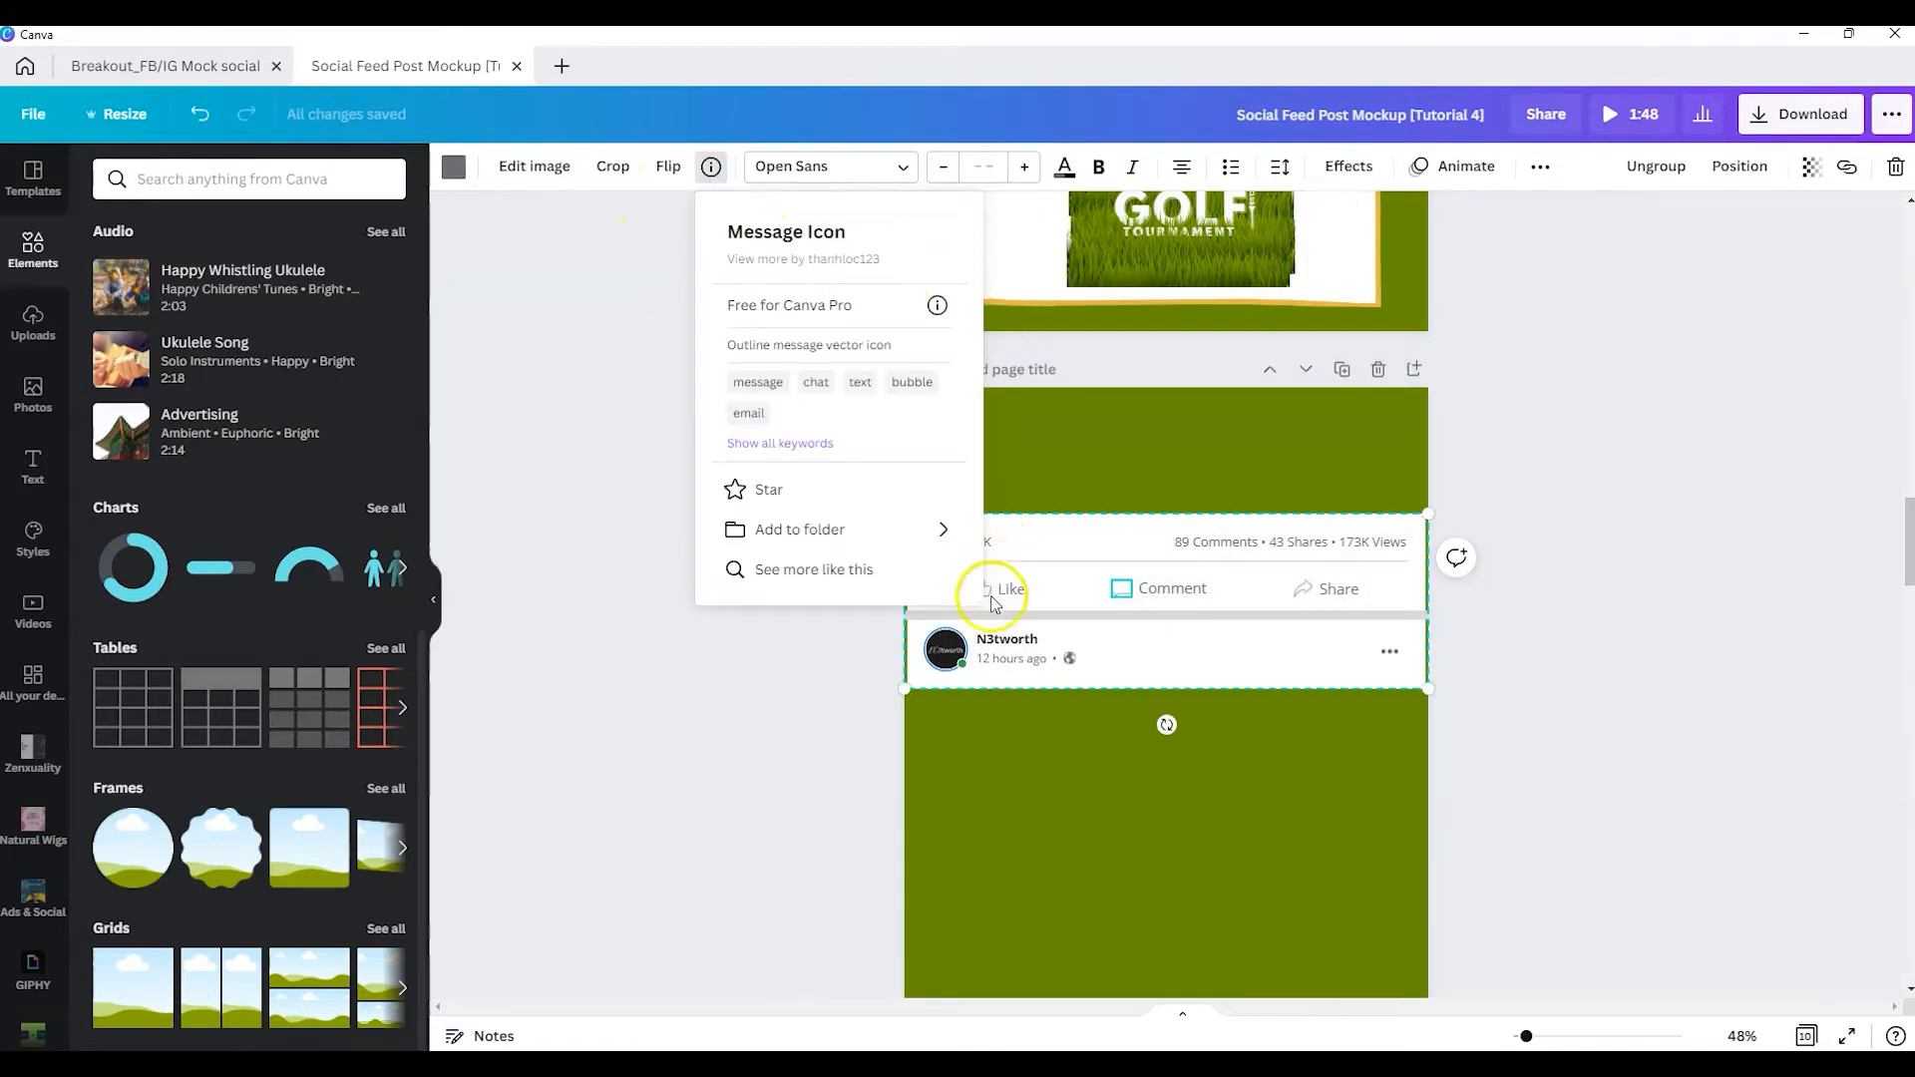
left_click(998, 590)
left_click(983, 588)
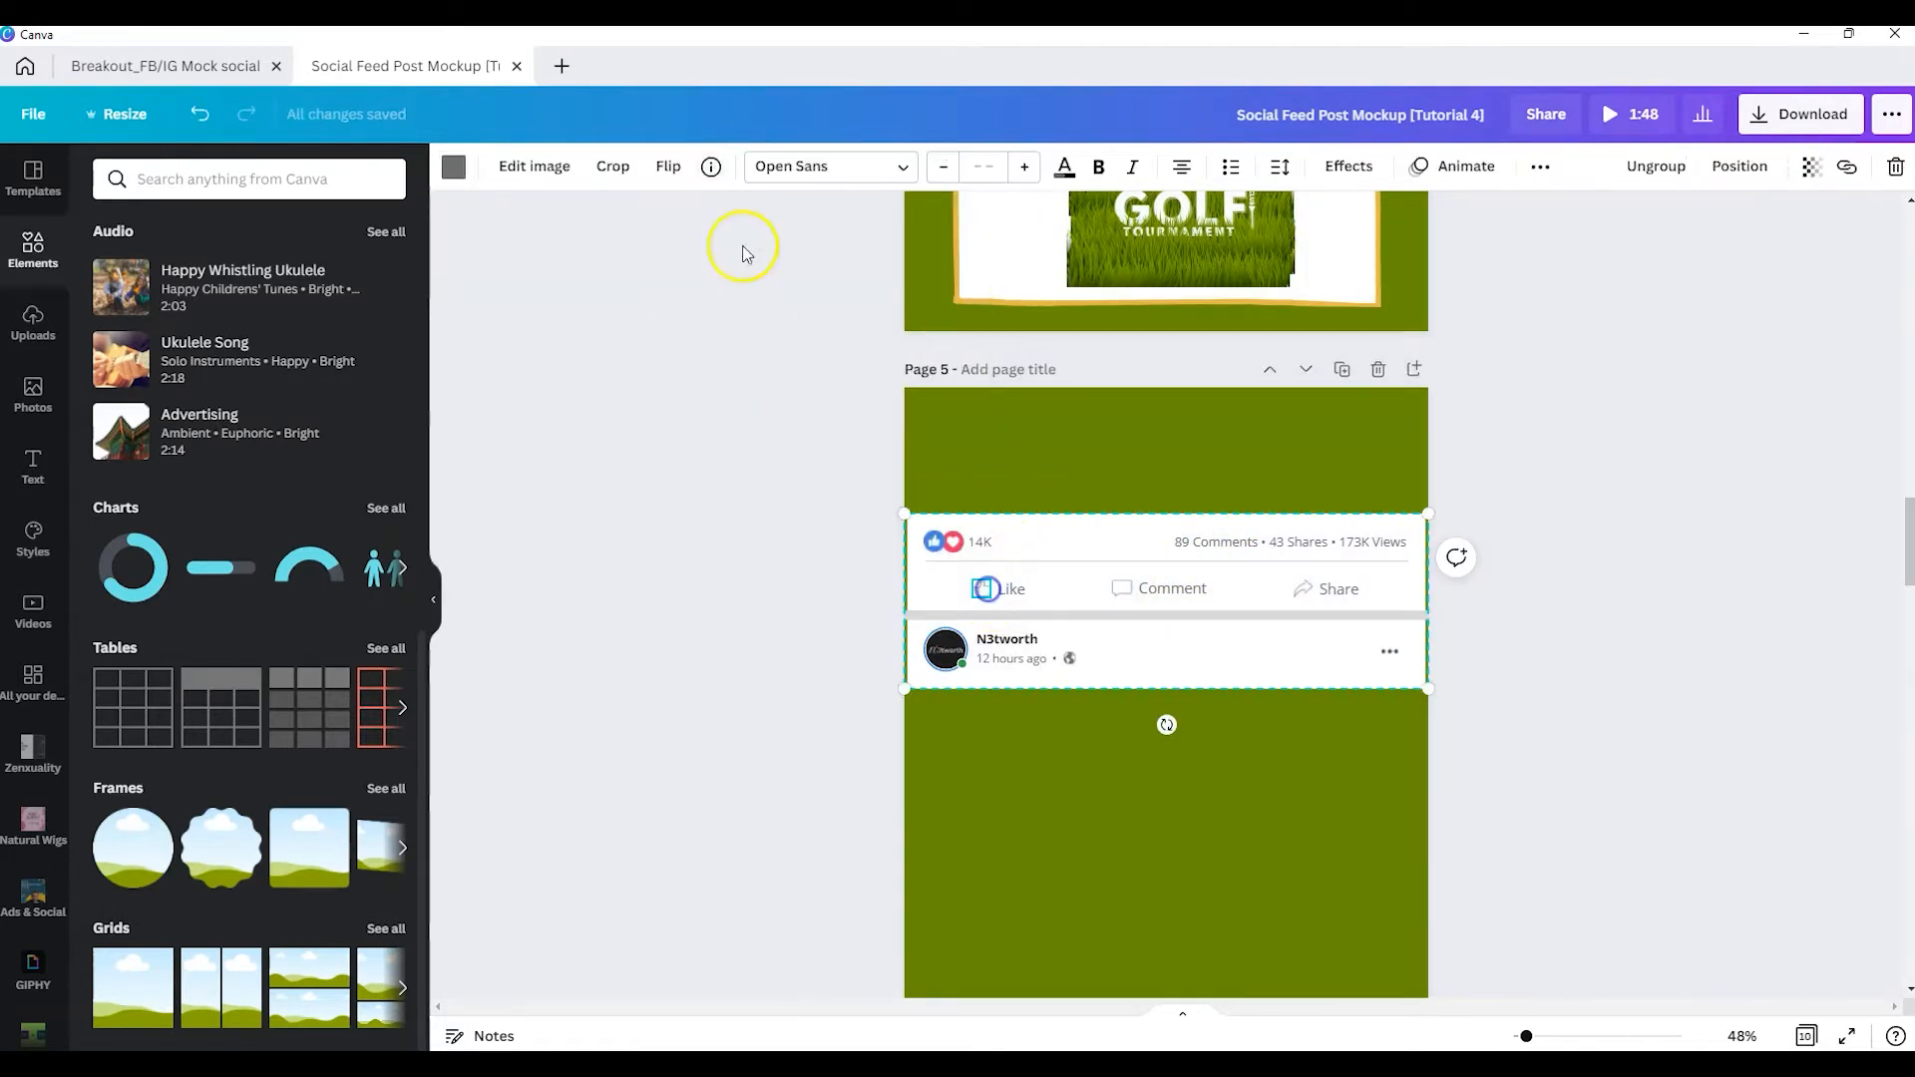
left_click(713, 168)
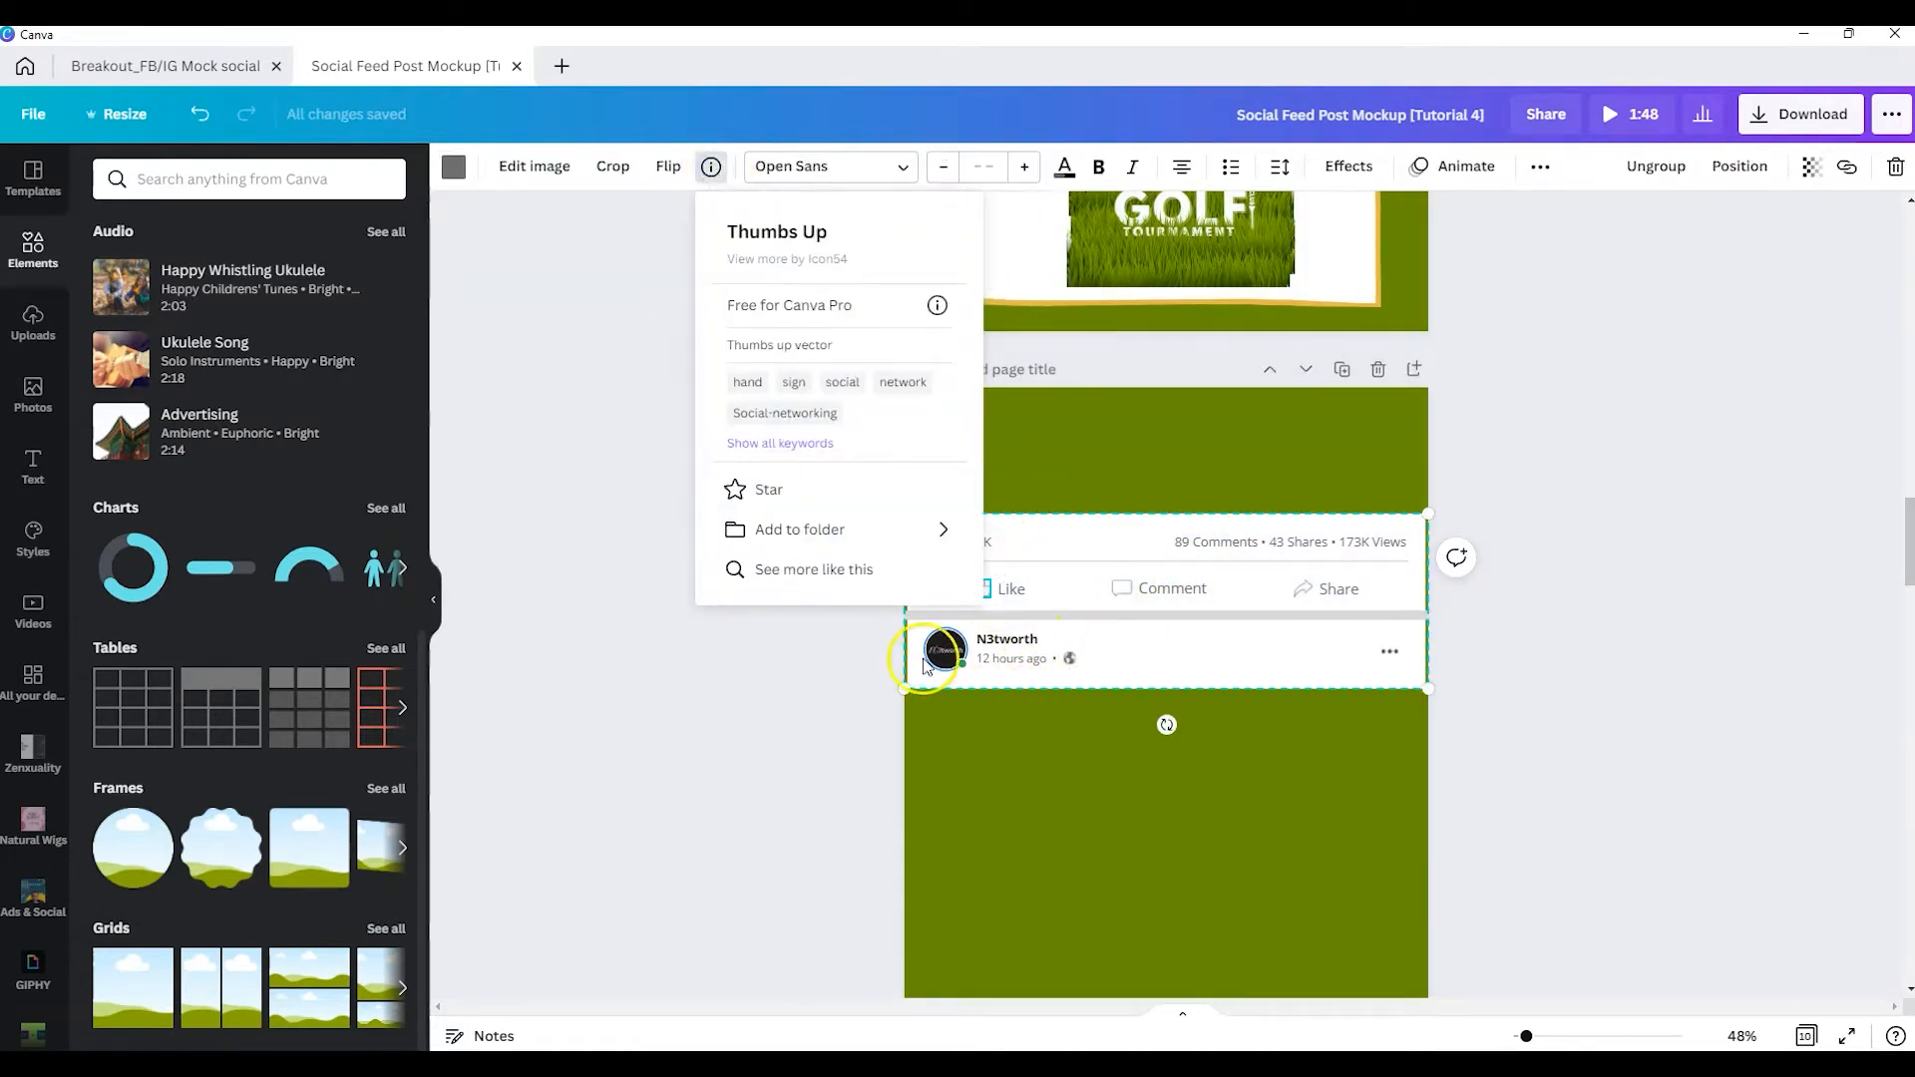
left_click(1009, 639)
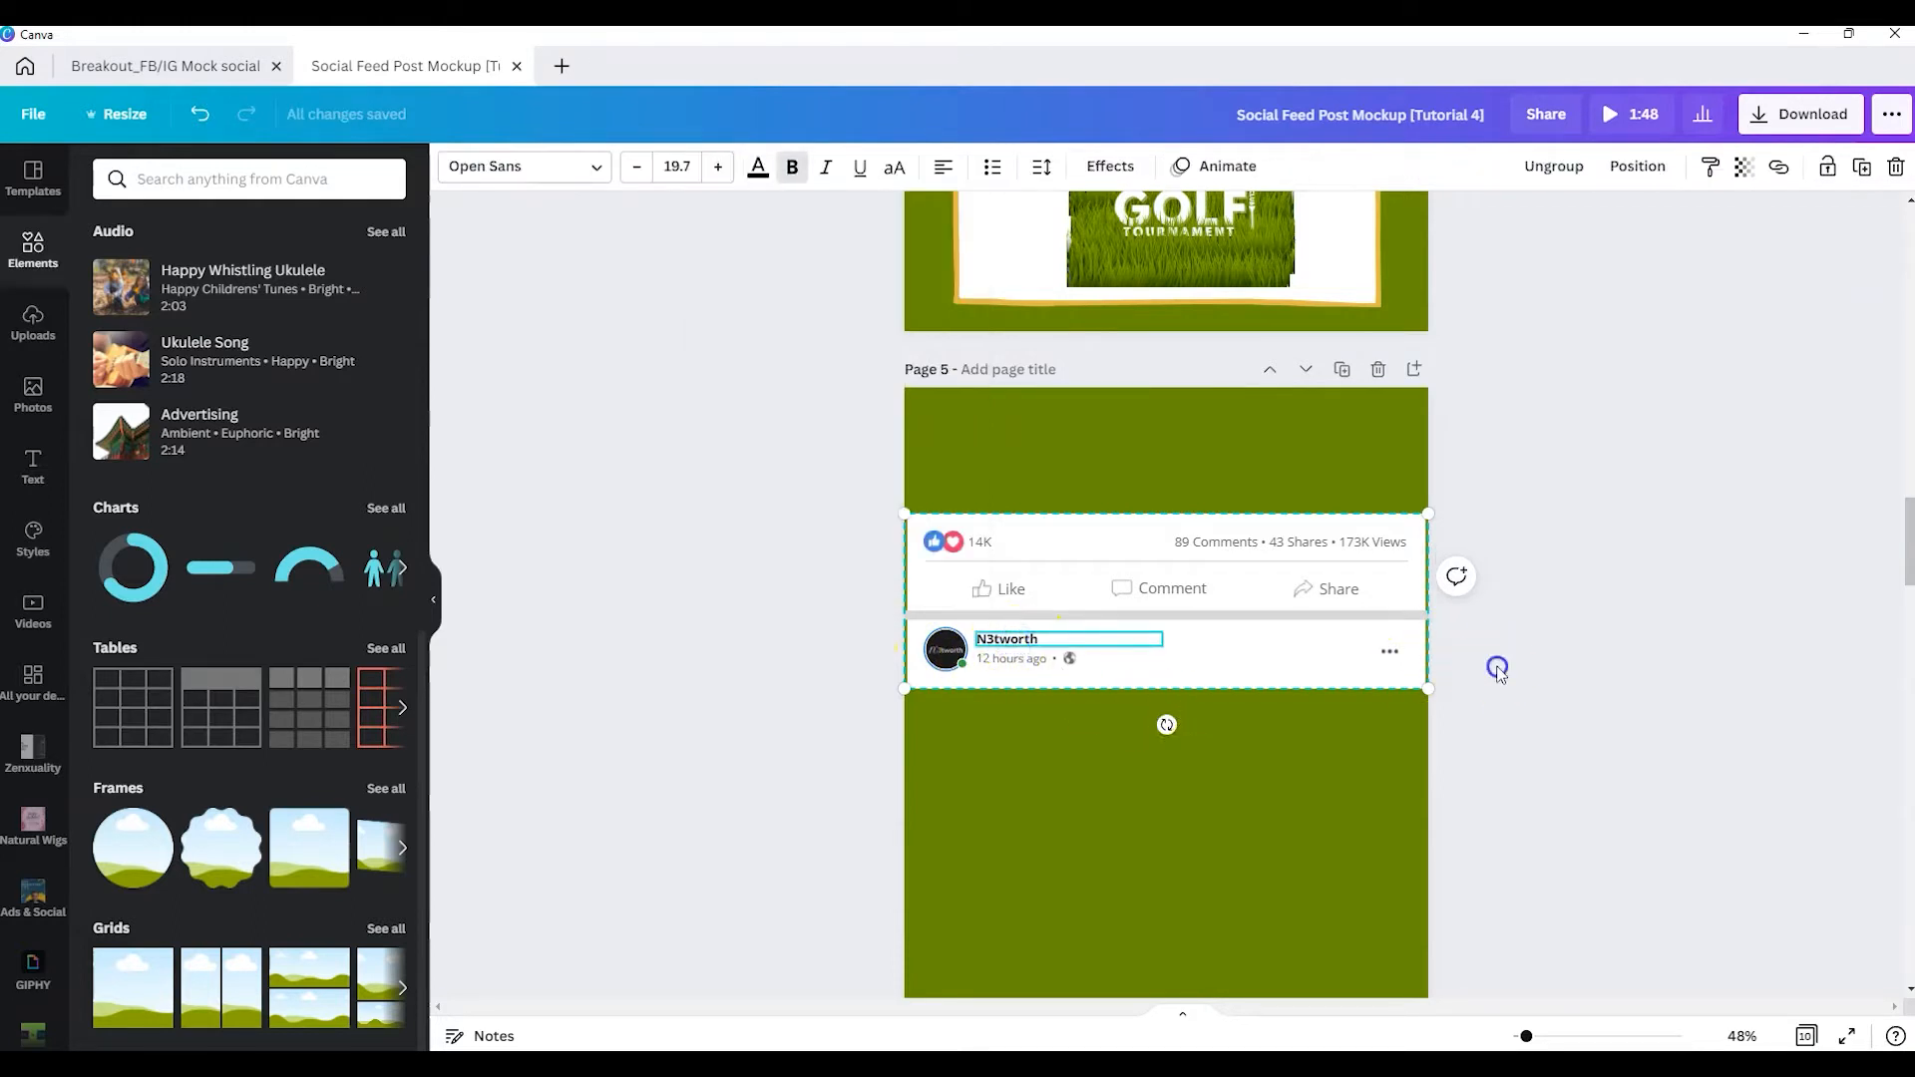
left_click(1352, 621)
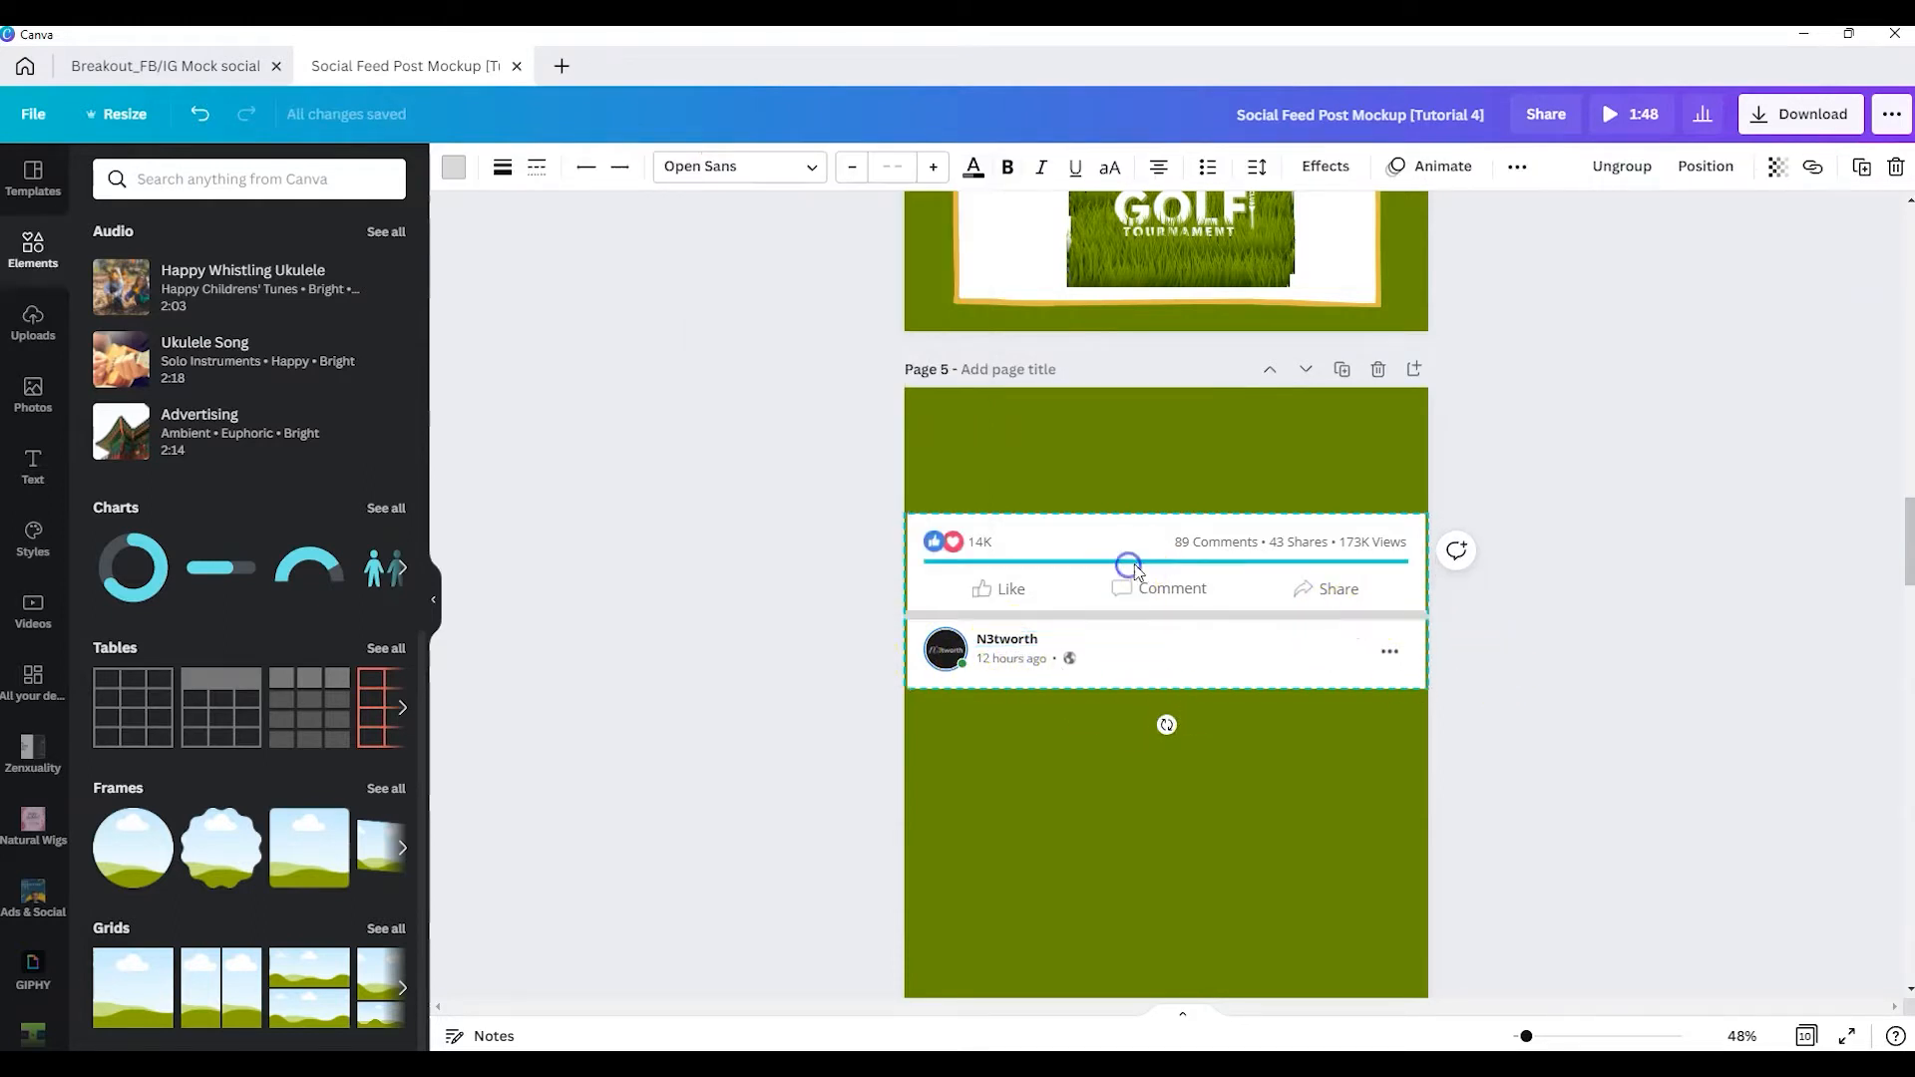
left_click(1255, 615)
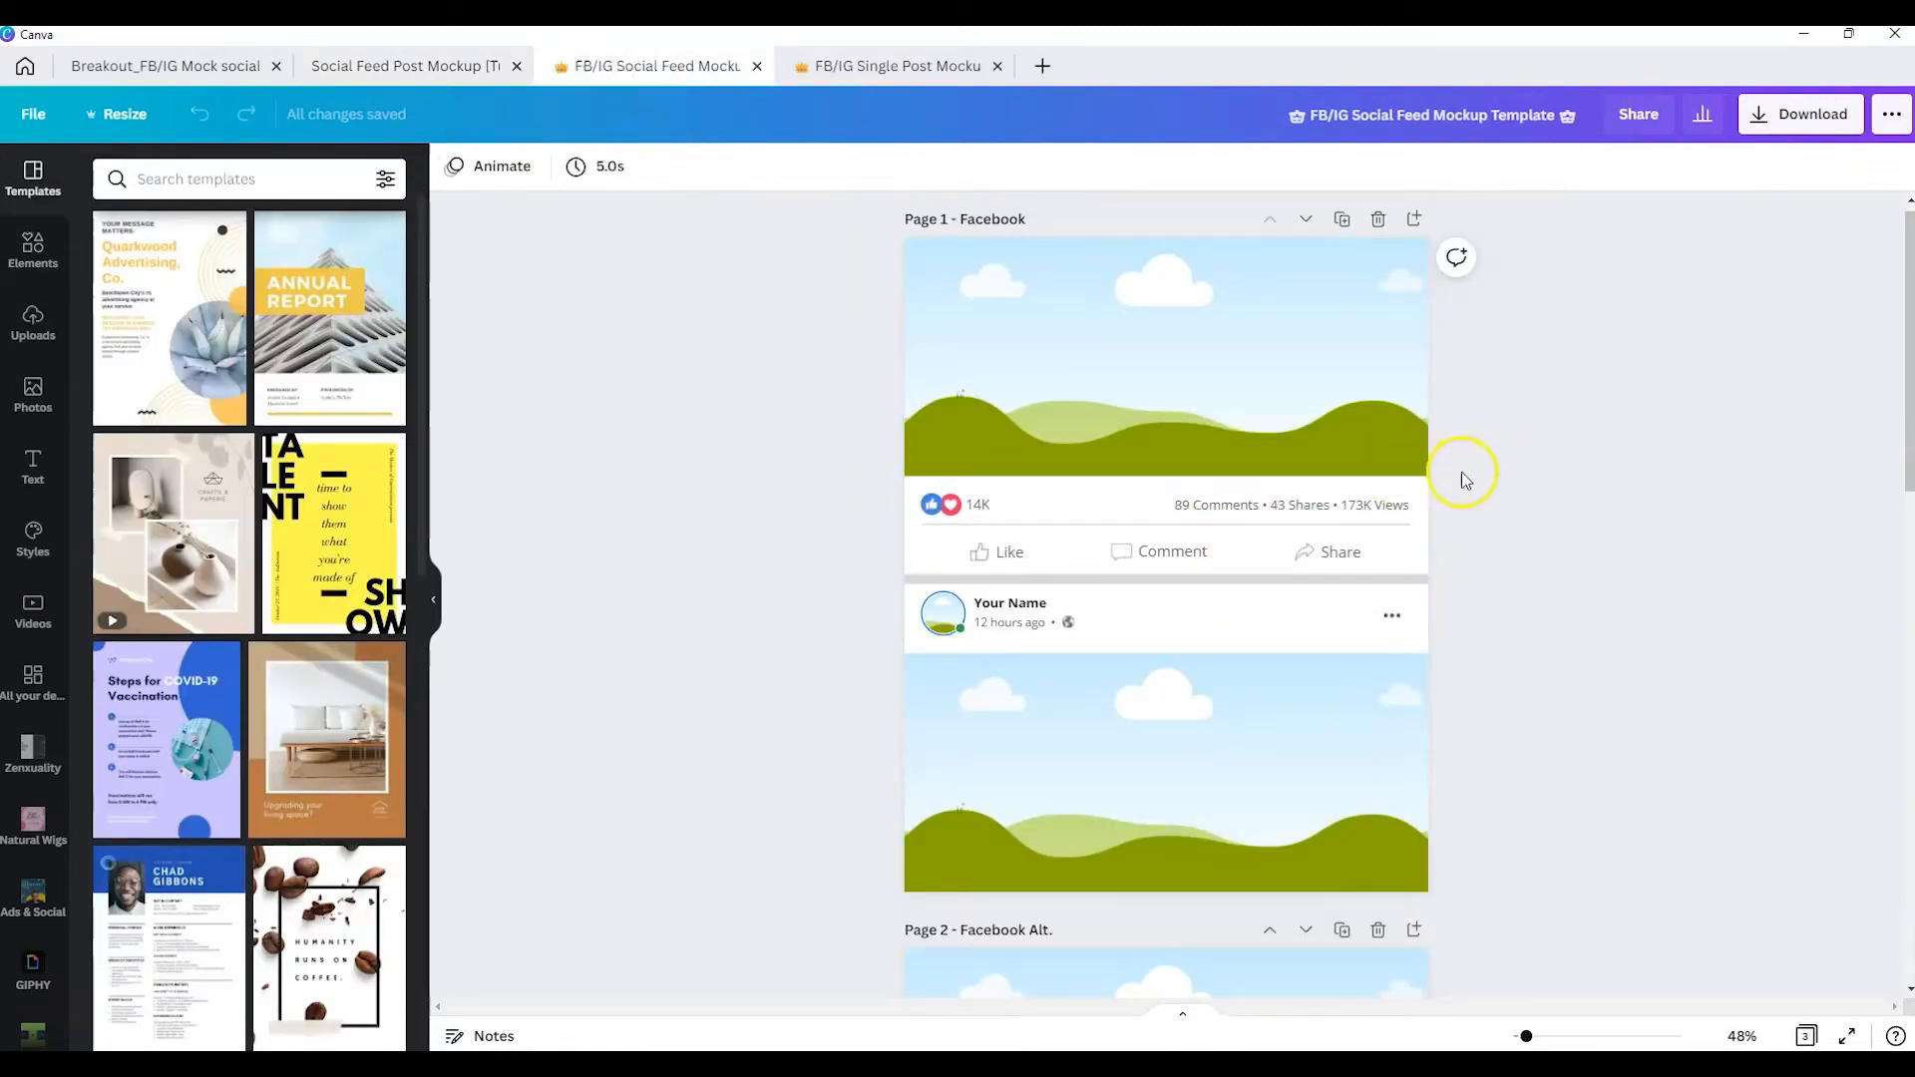
Look through the Facebook, Facebook Alt. and Instagram pages of the FB/IG Social Feed Mockup Template and show the page overview.
scroll(1503, 596, "down", 7)
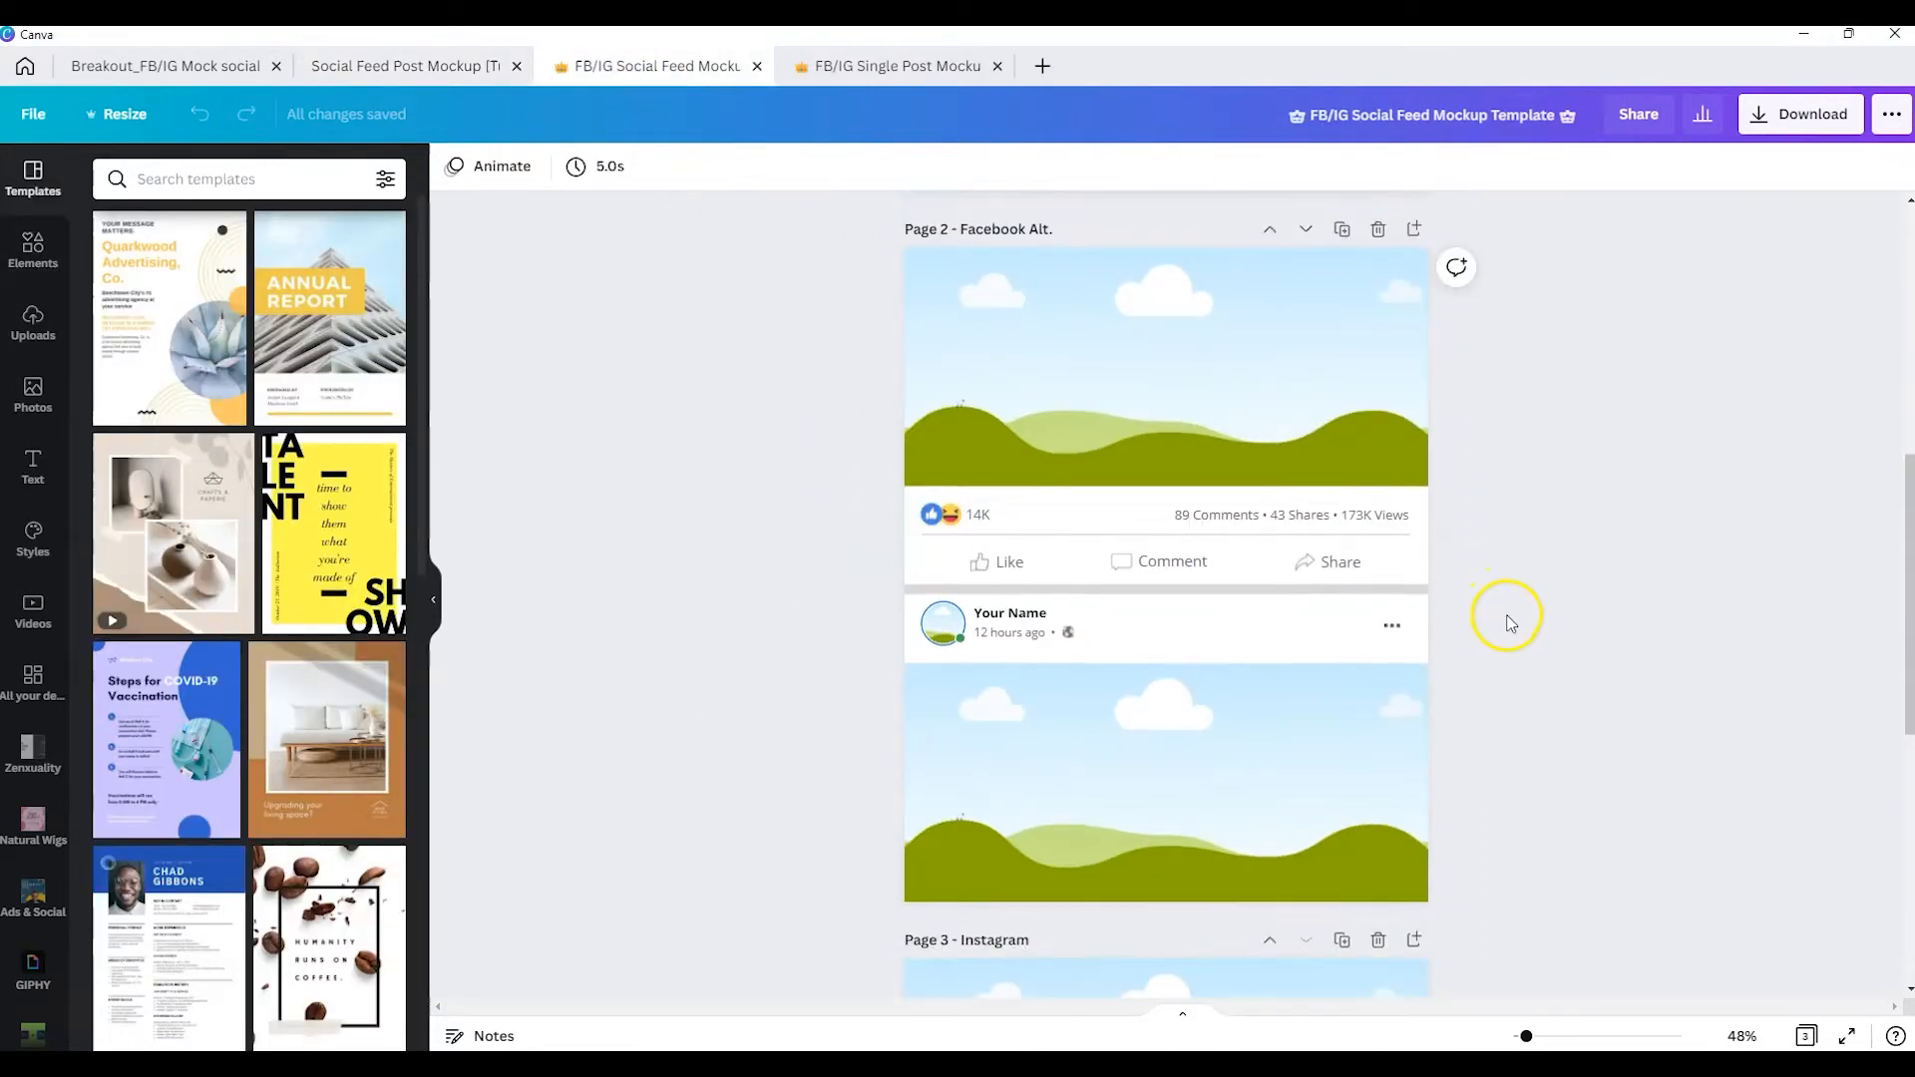
scroll(1529, 848, "down", 5)
scroll(1526, 834, "down", 2)
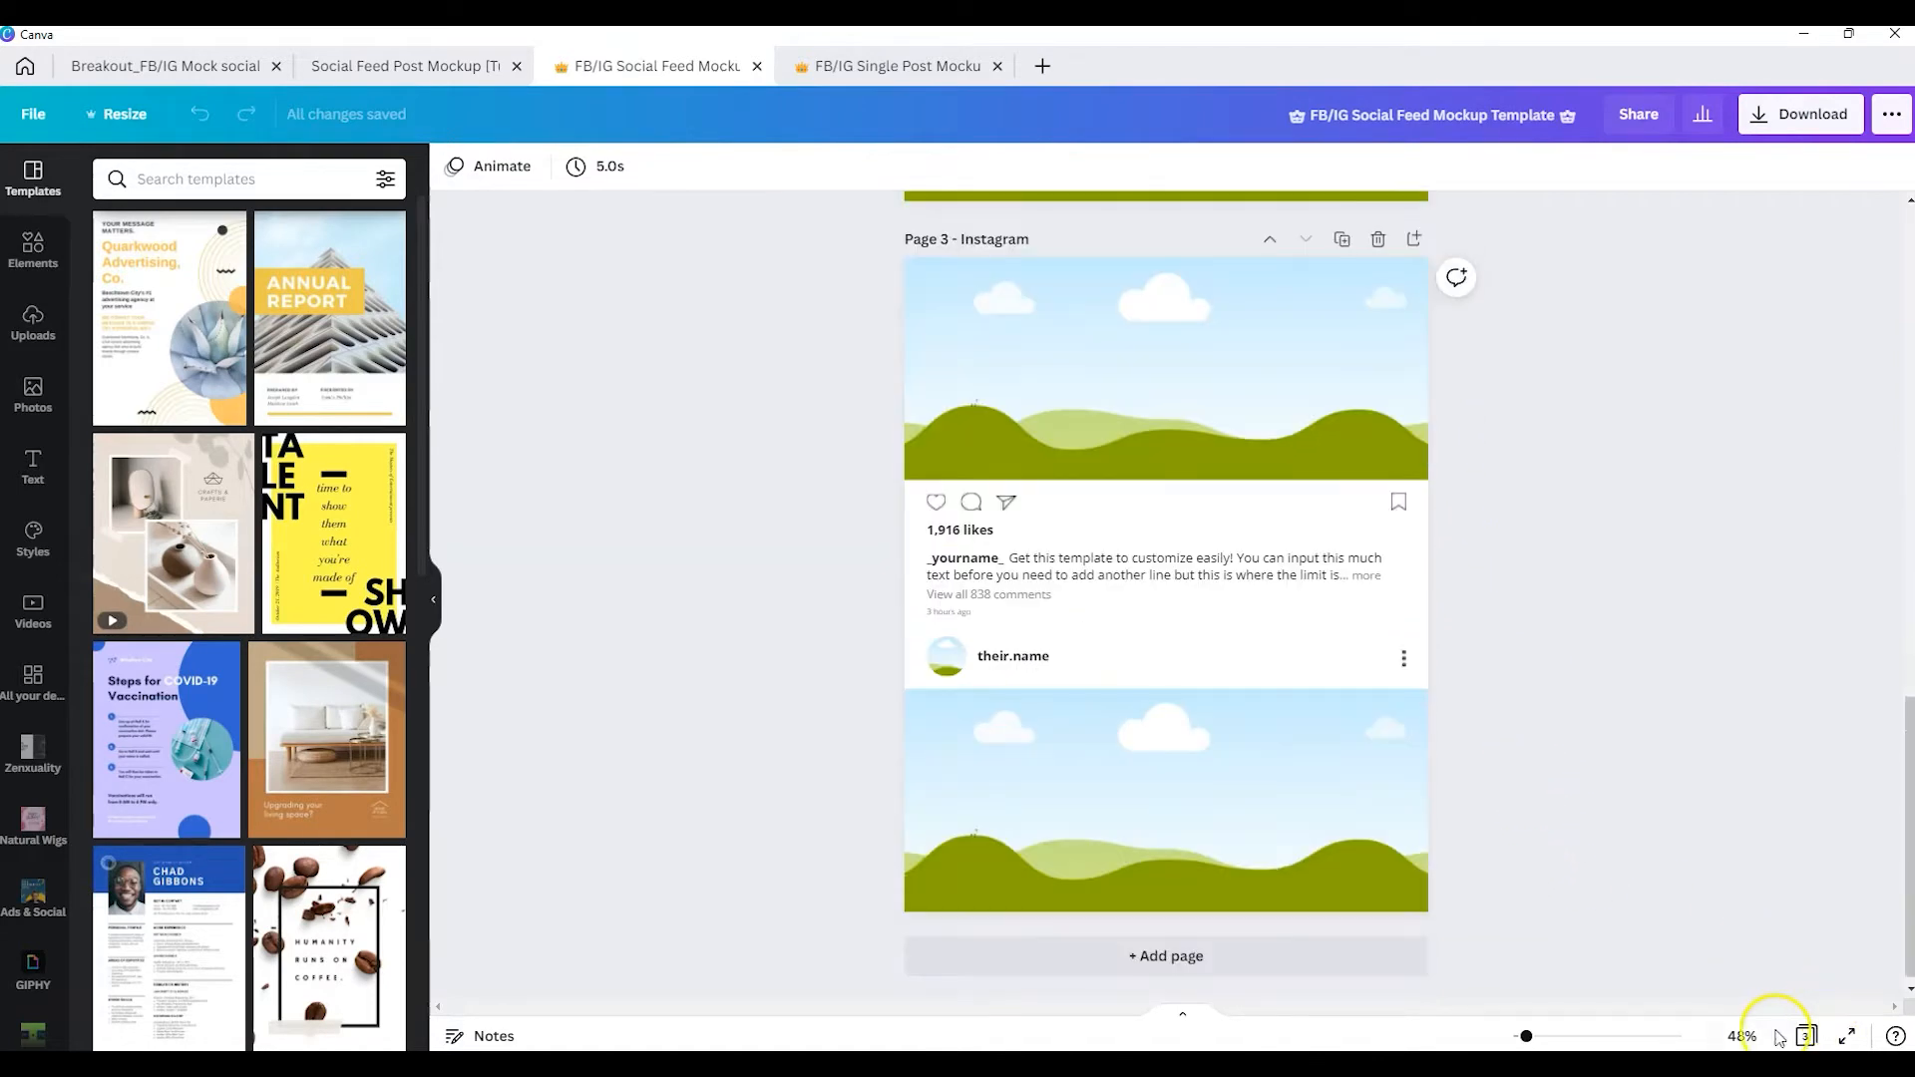
left_click(1809, 1038)
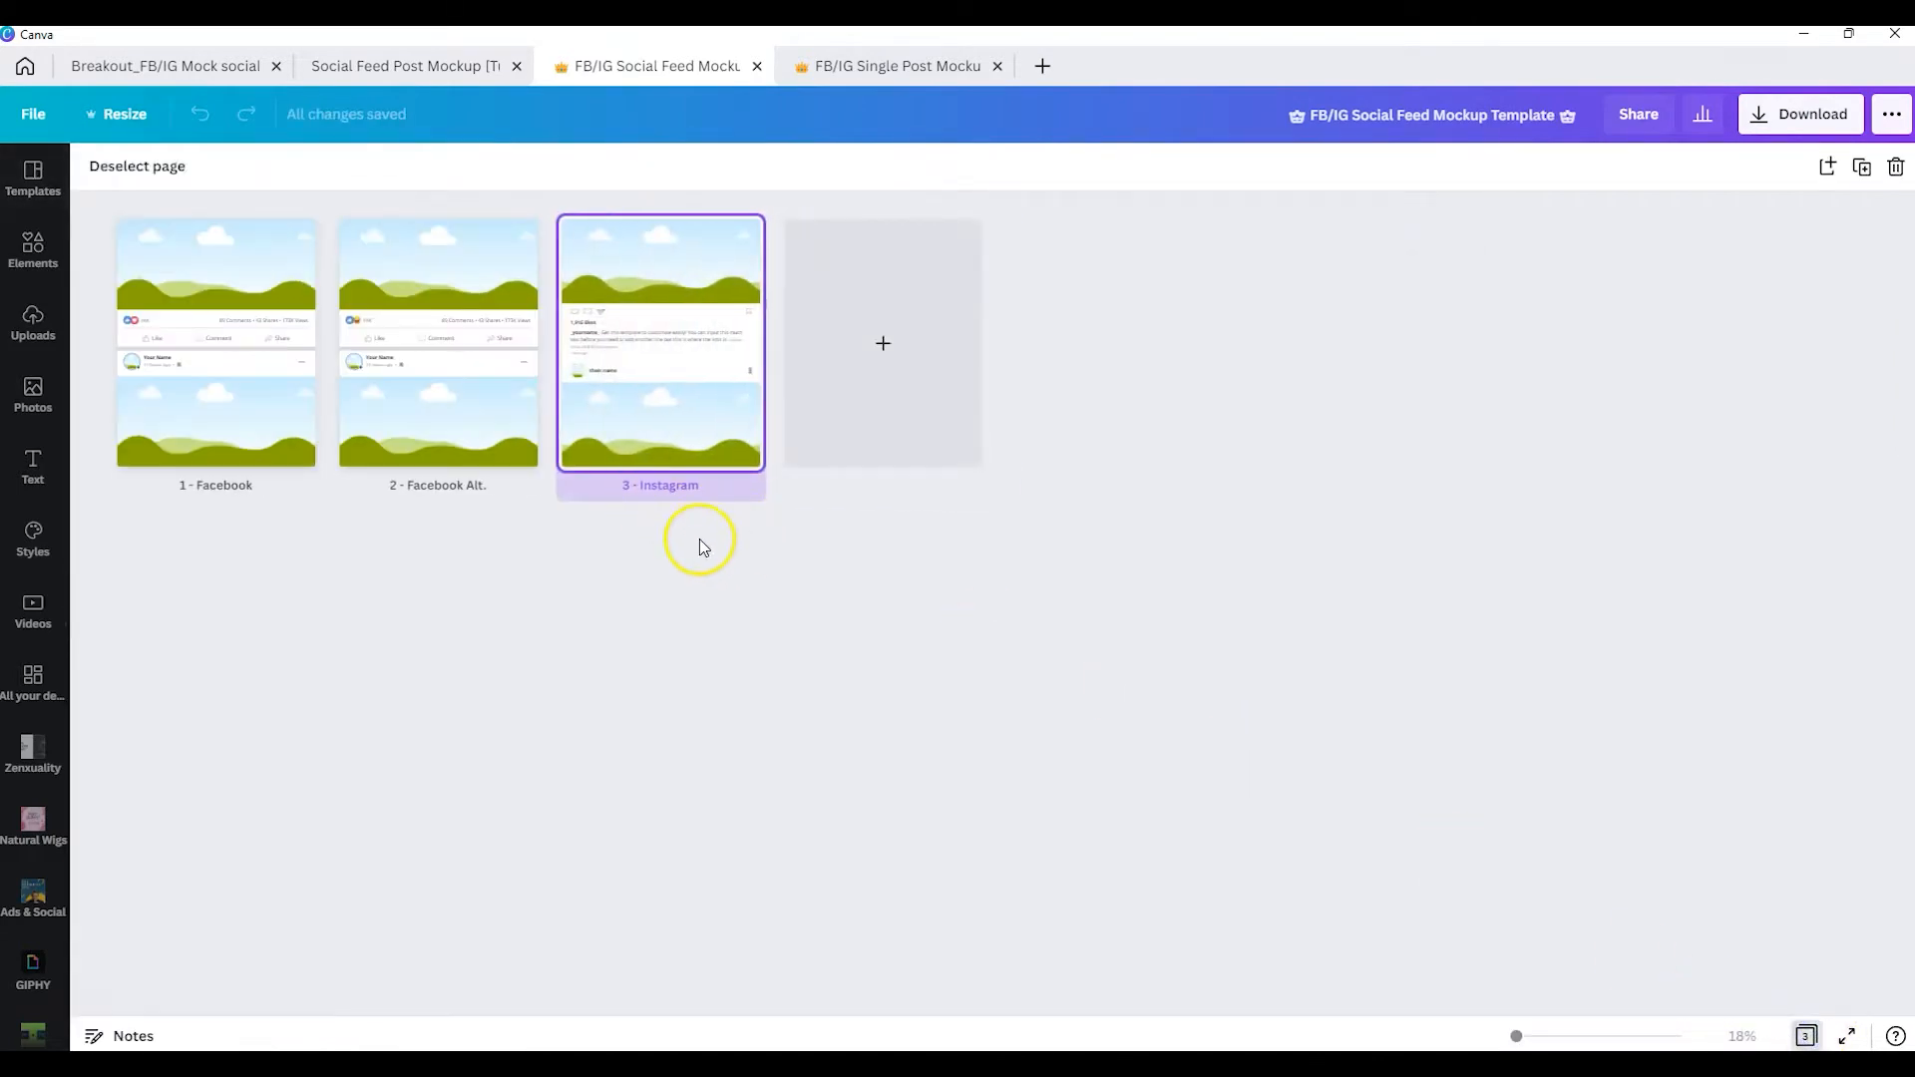
Review the pages of the FB/IG Single Post Mockup Template, and close the template designs to return to the Social Feed Post Mockup.
left_click(878, 61)
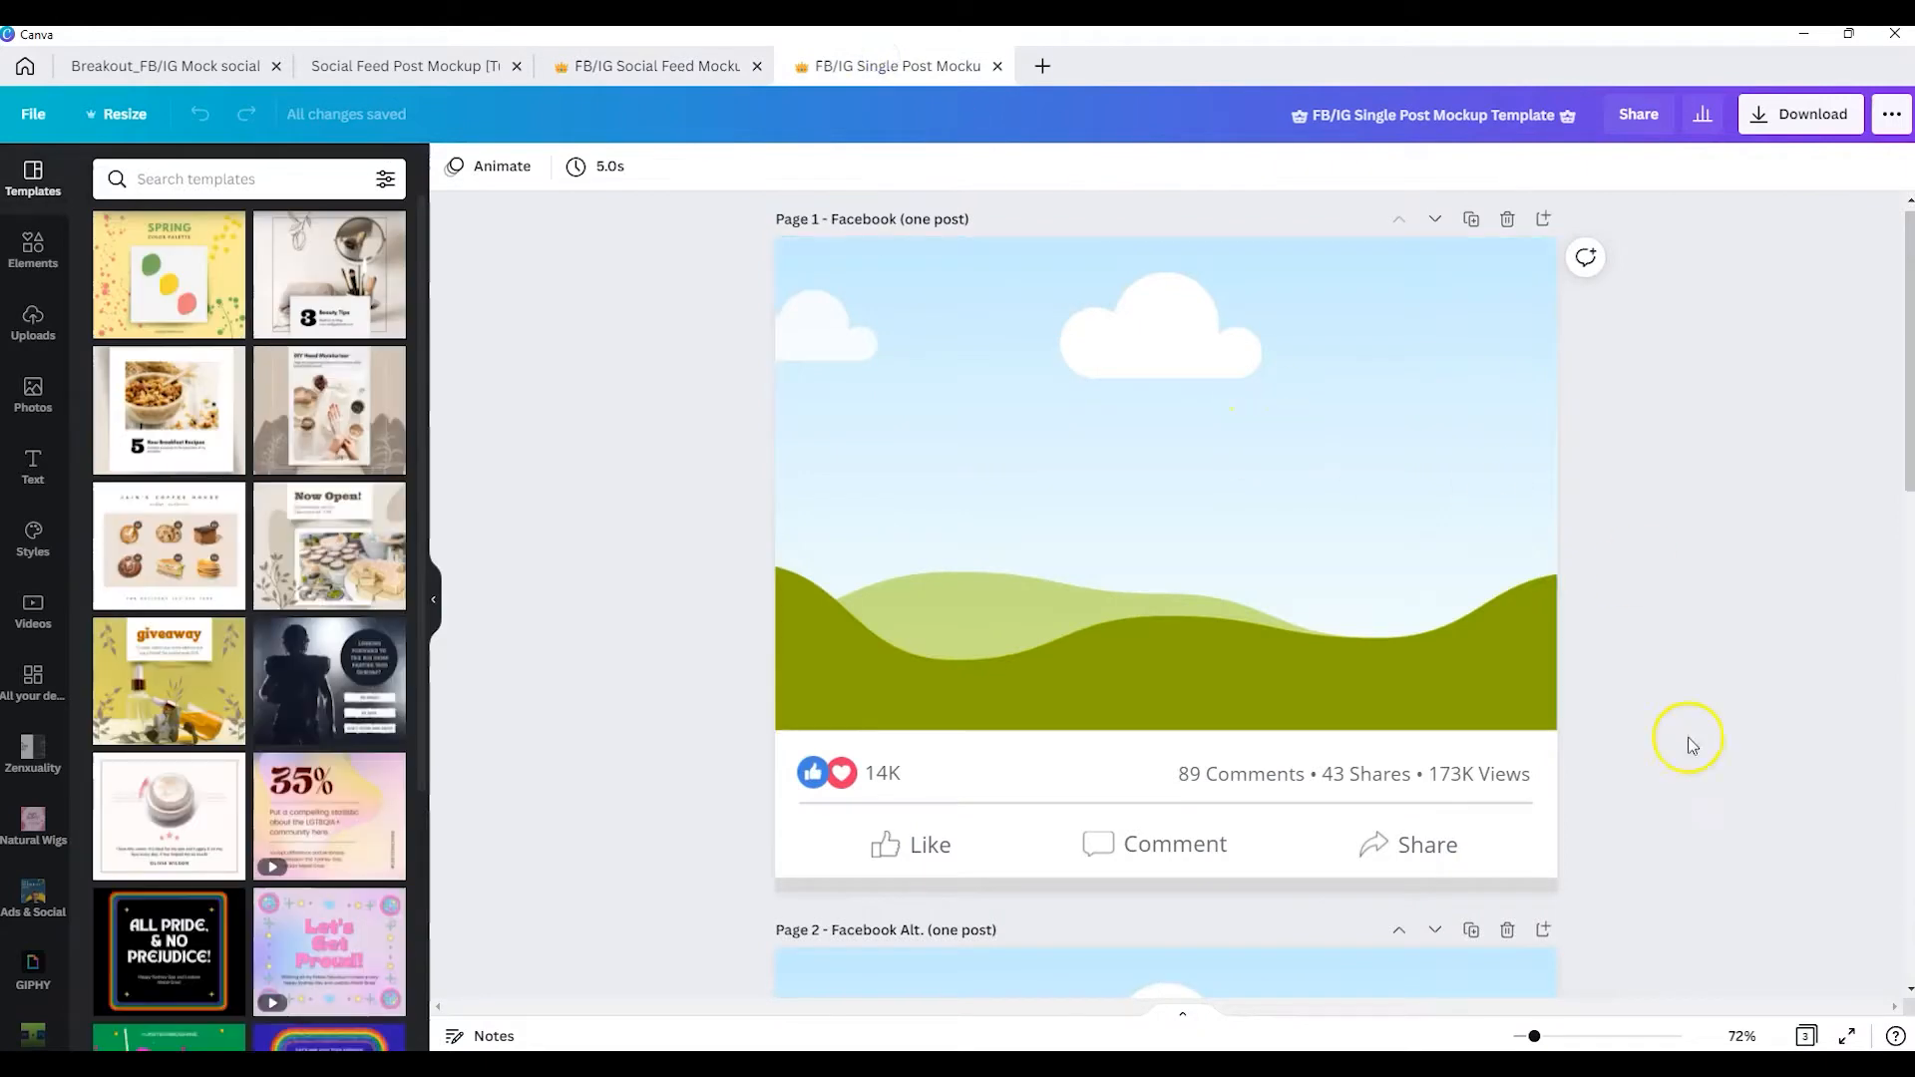
left_click(1805, 1035)
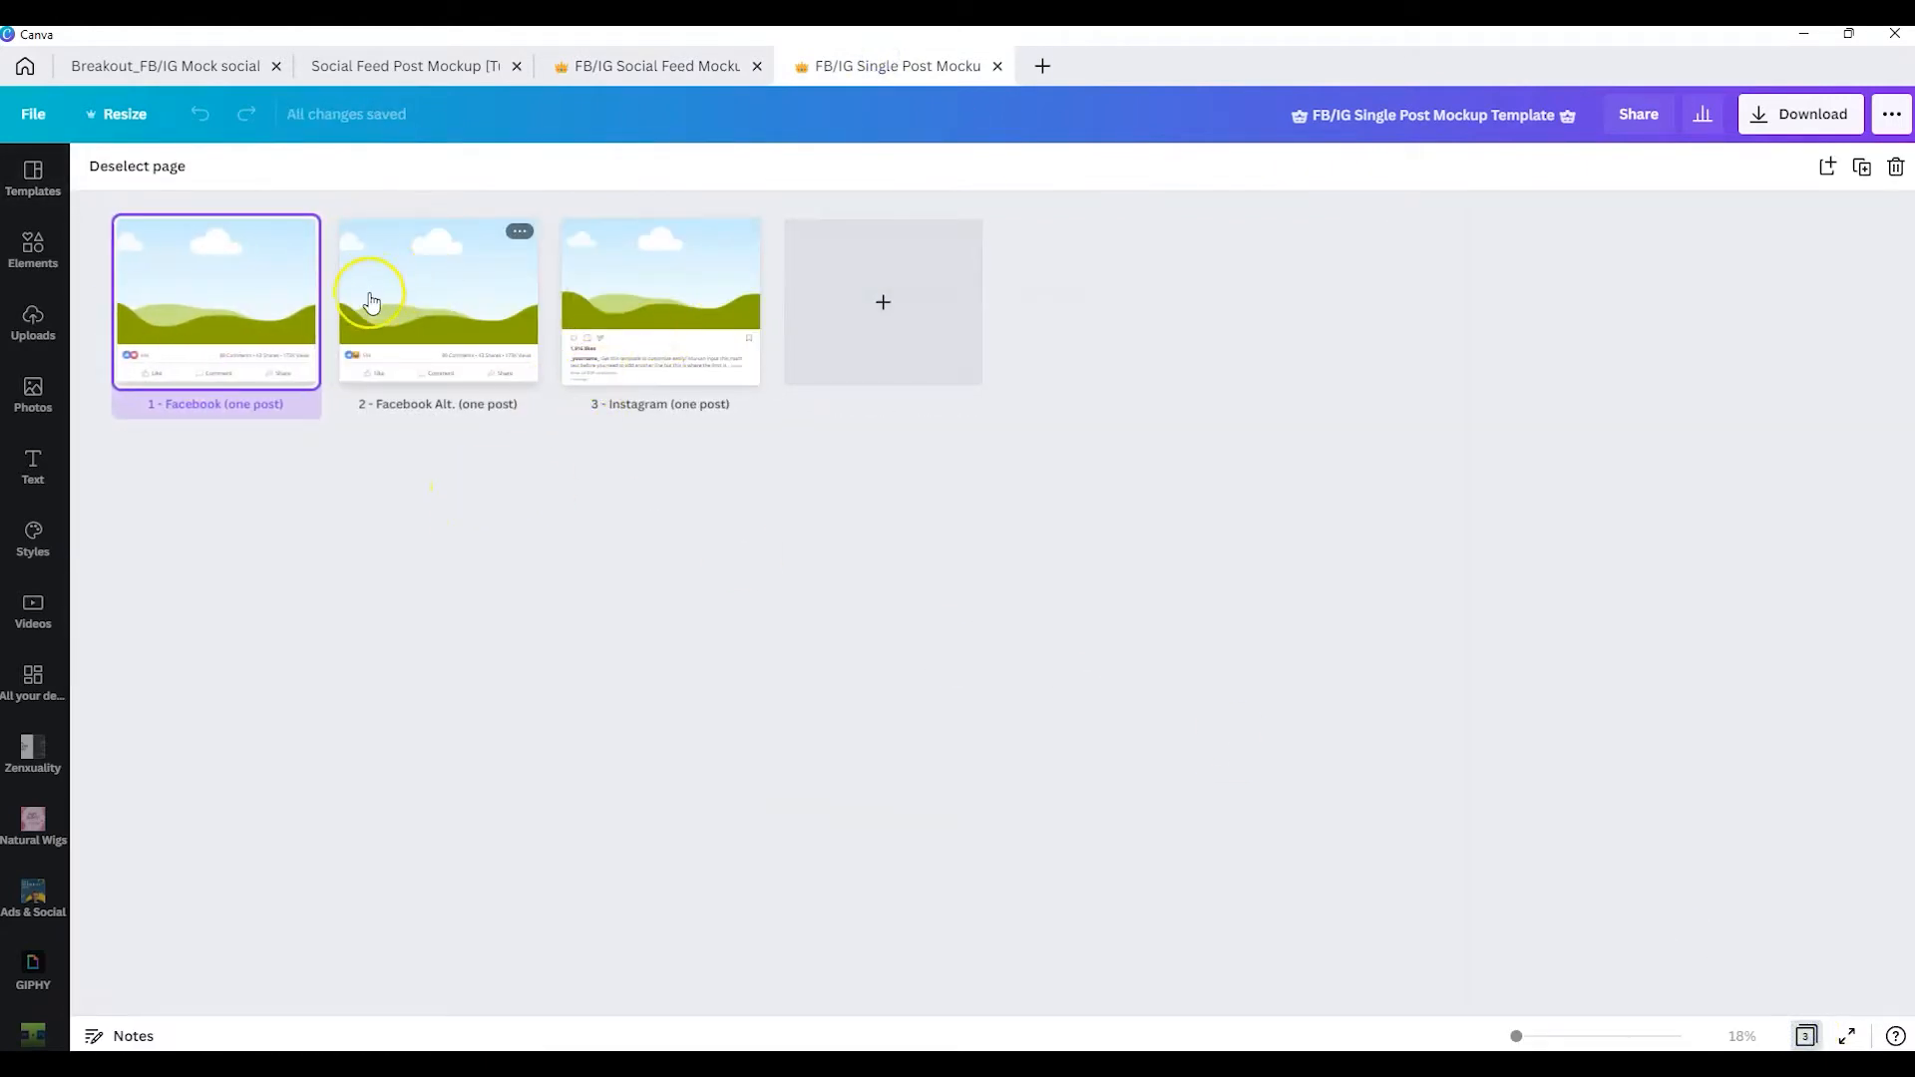
double_click(436, 289)
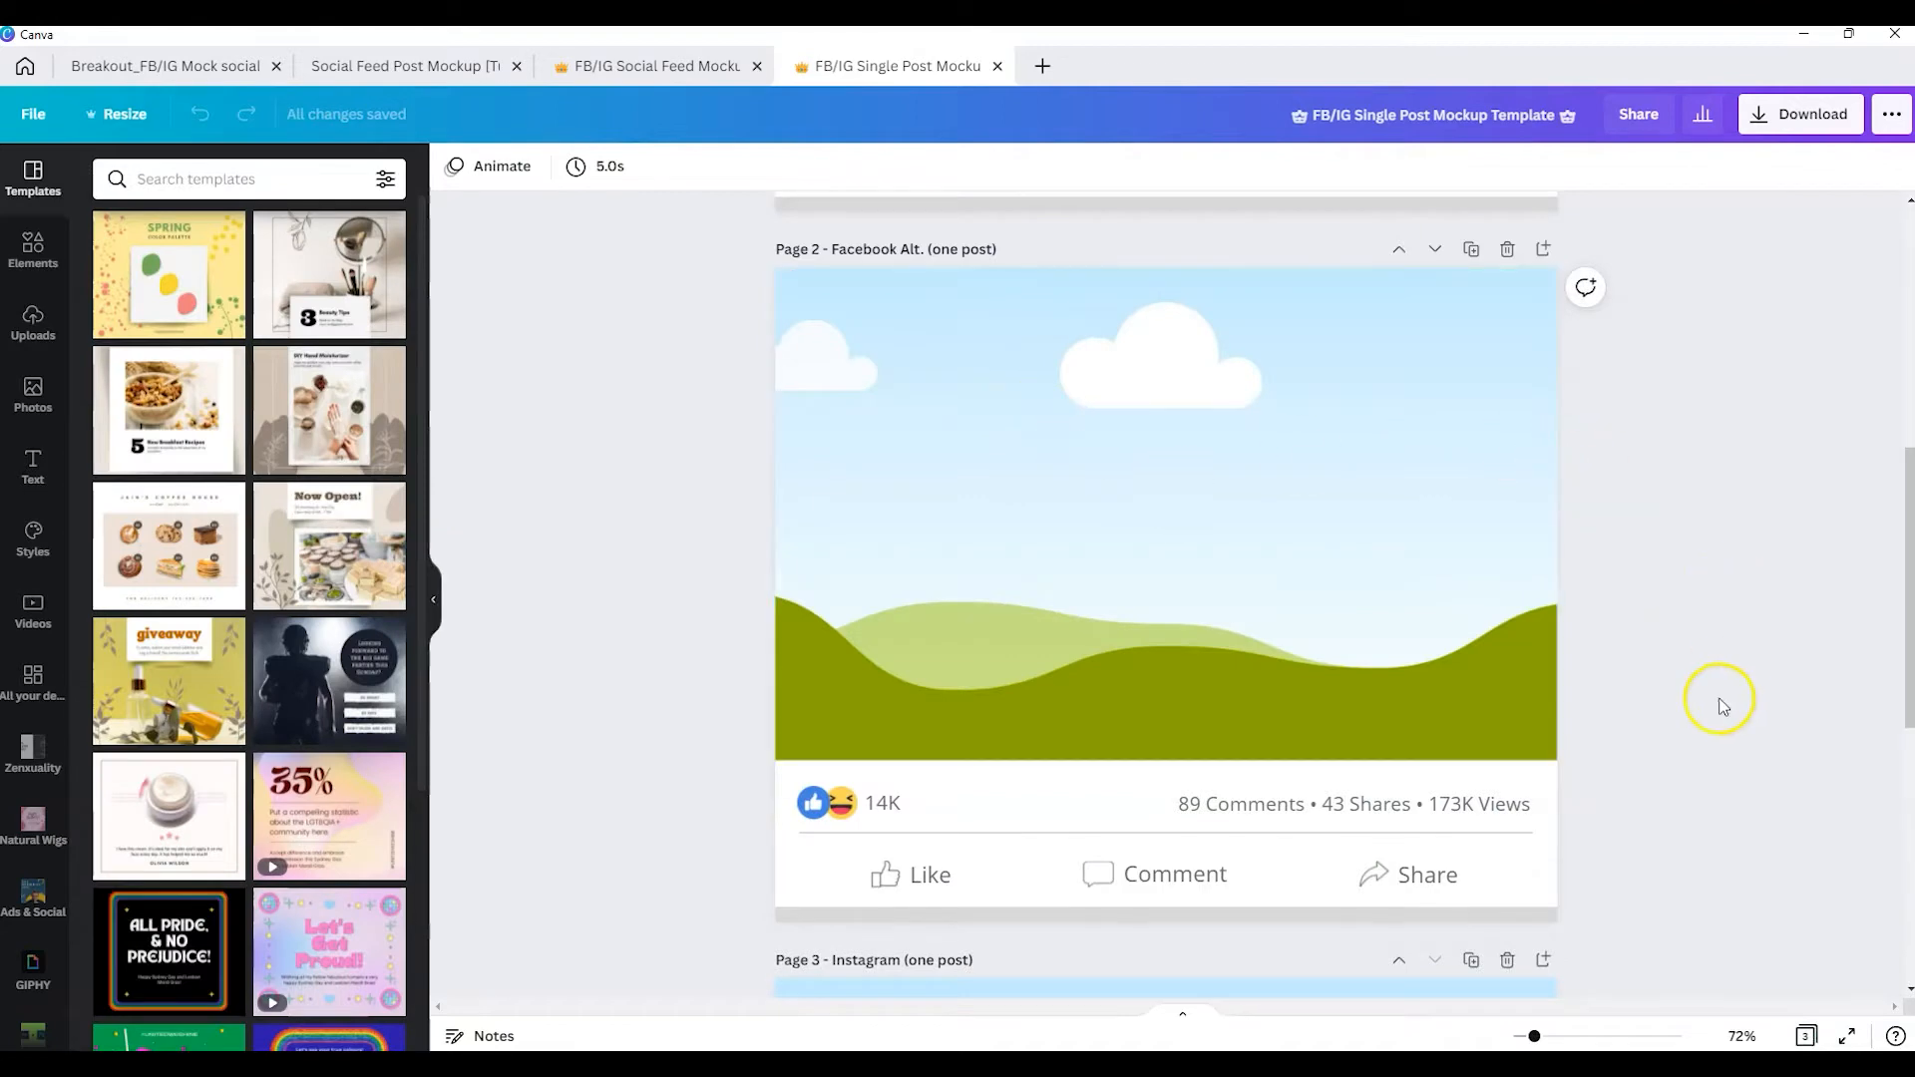
scroll(1718, 725, "down", 2)
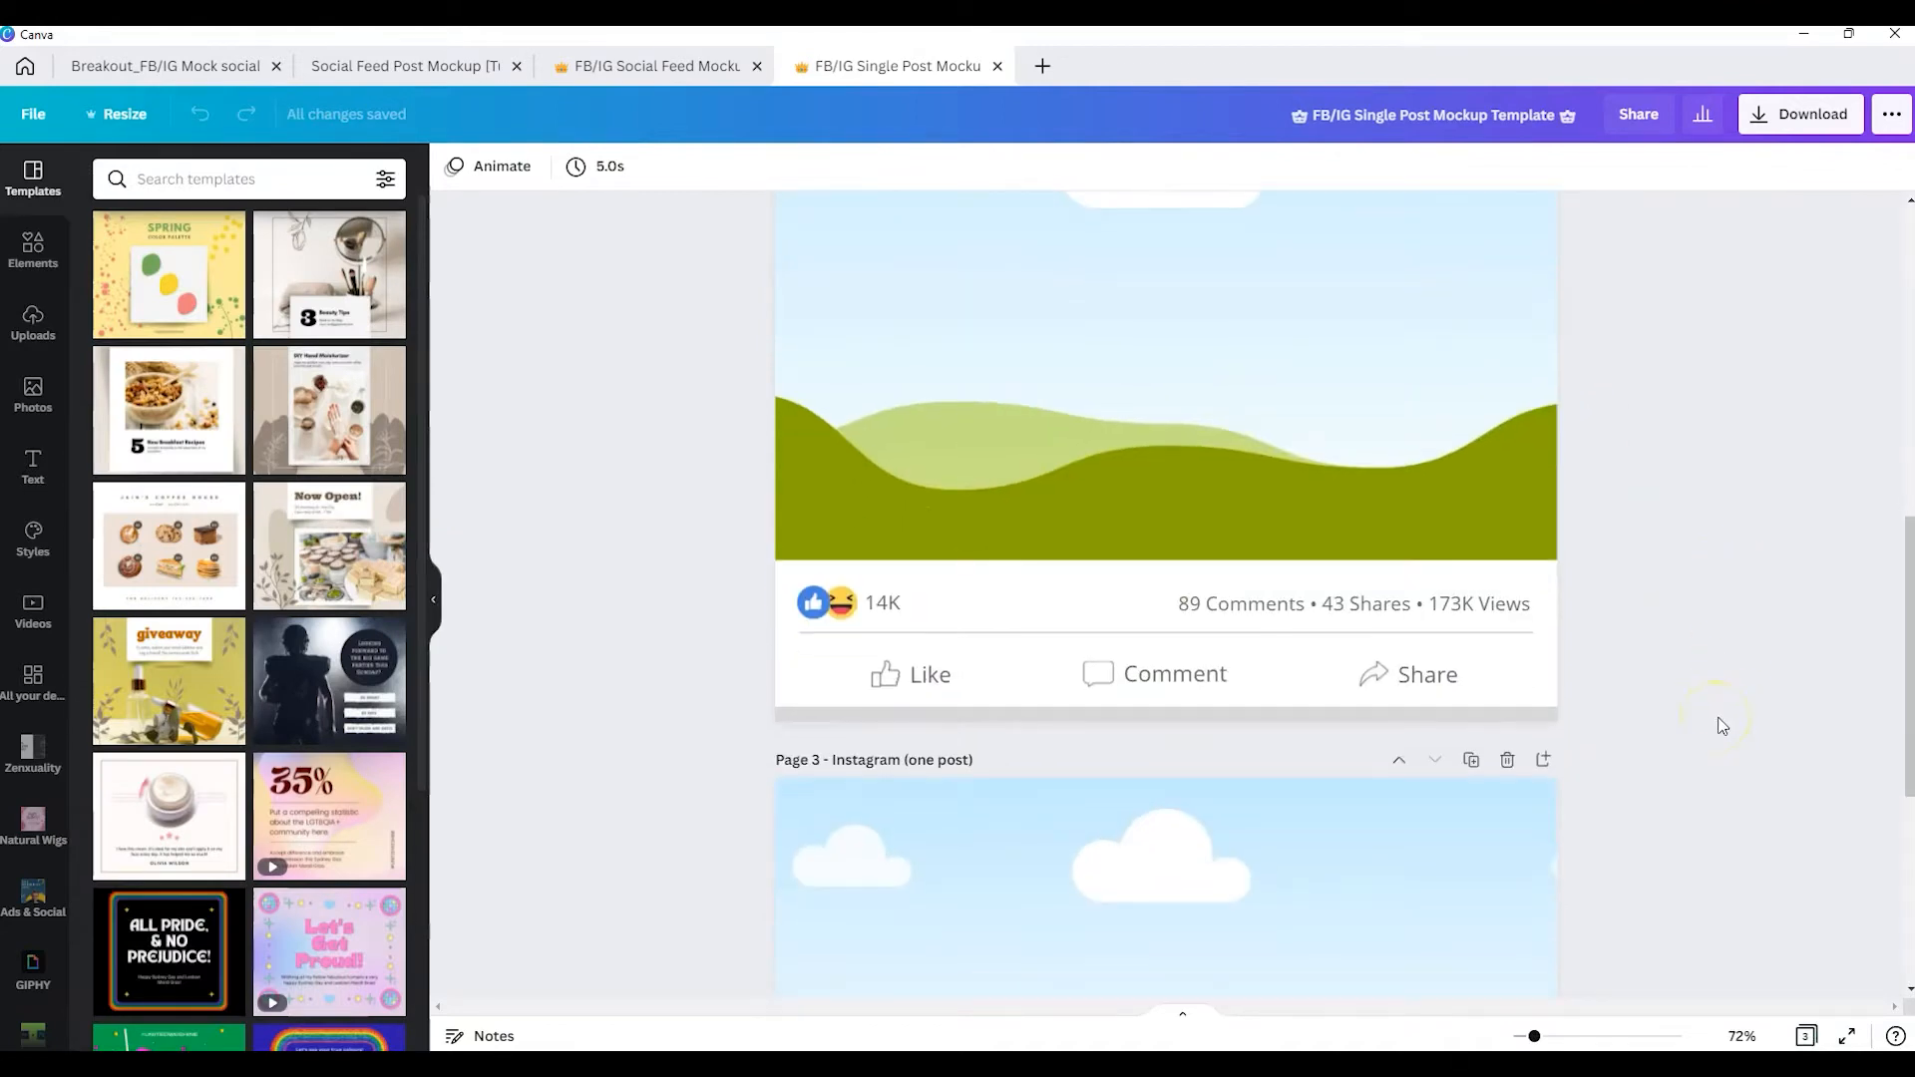
scroll(1718, 725, "up", 2)
scroll(1718, 725, "up", 7)
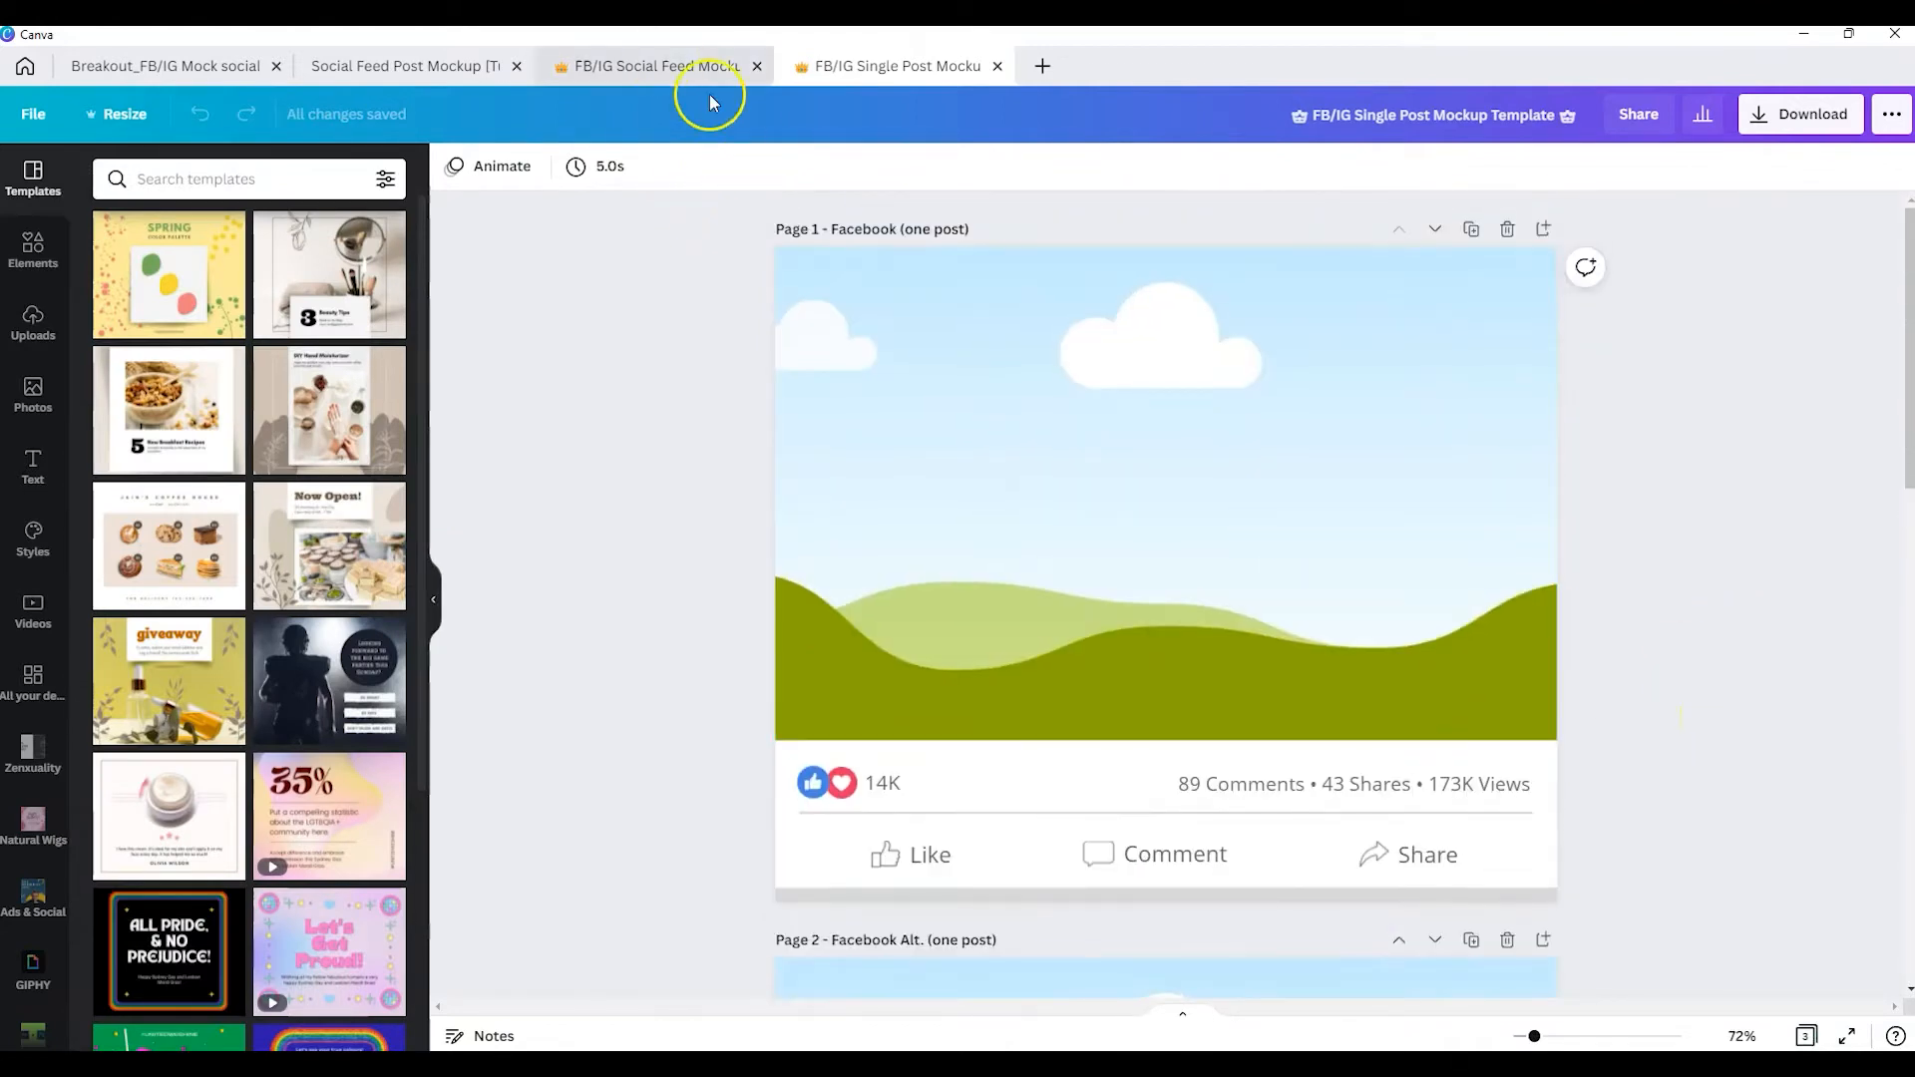
left_click(641, 70)
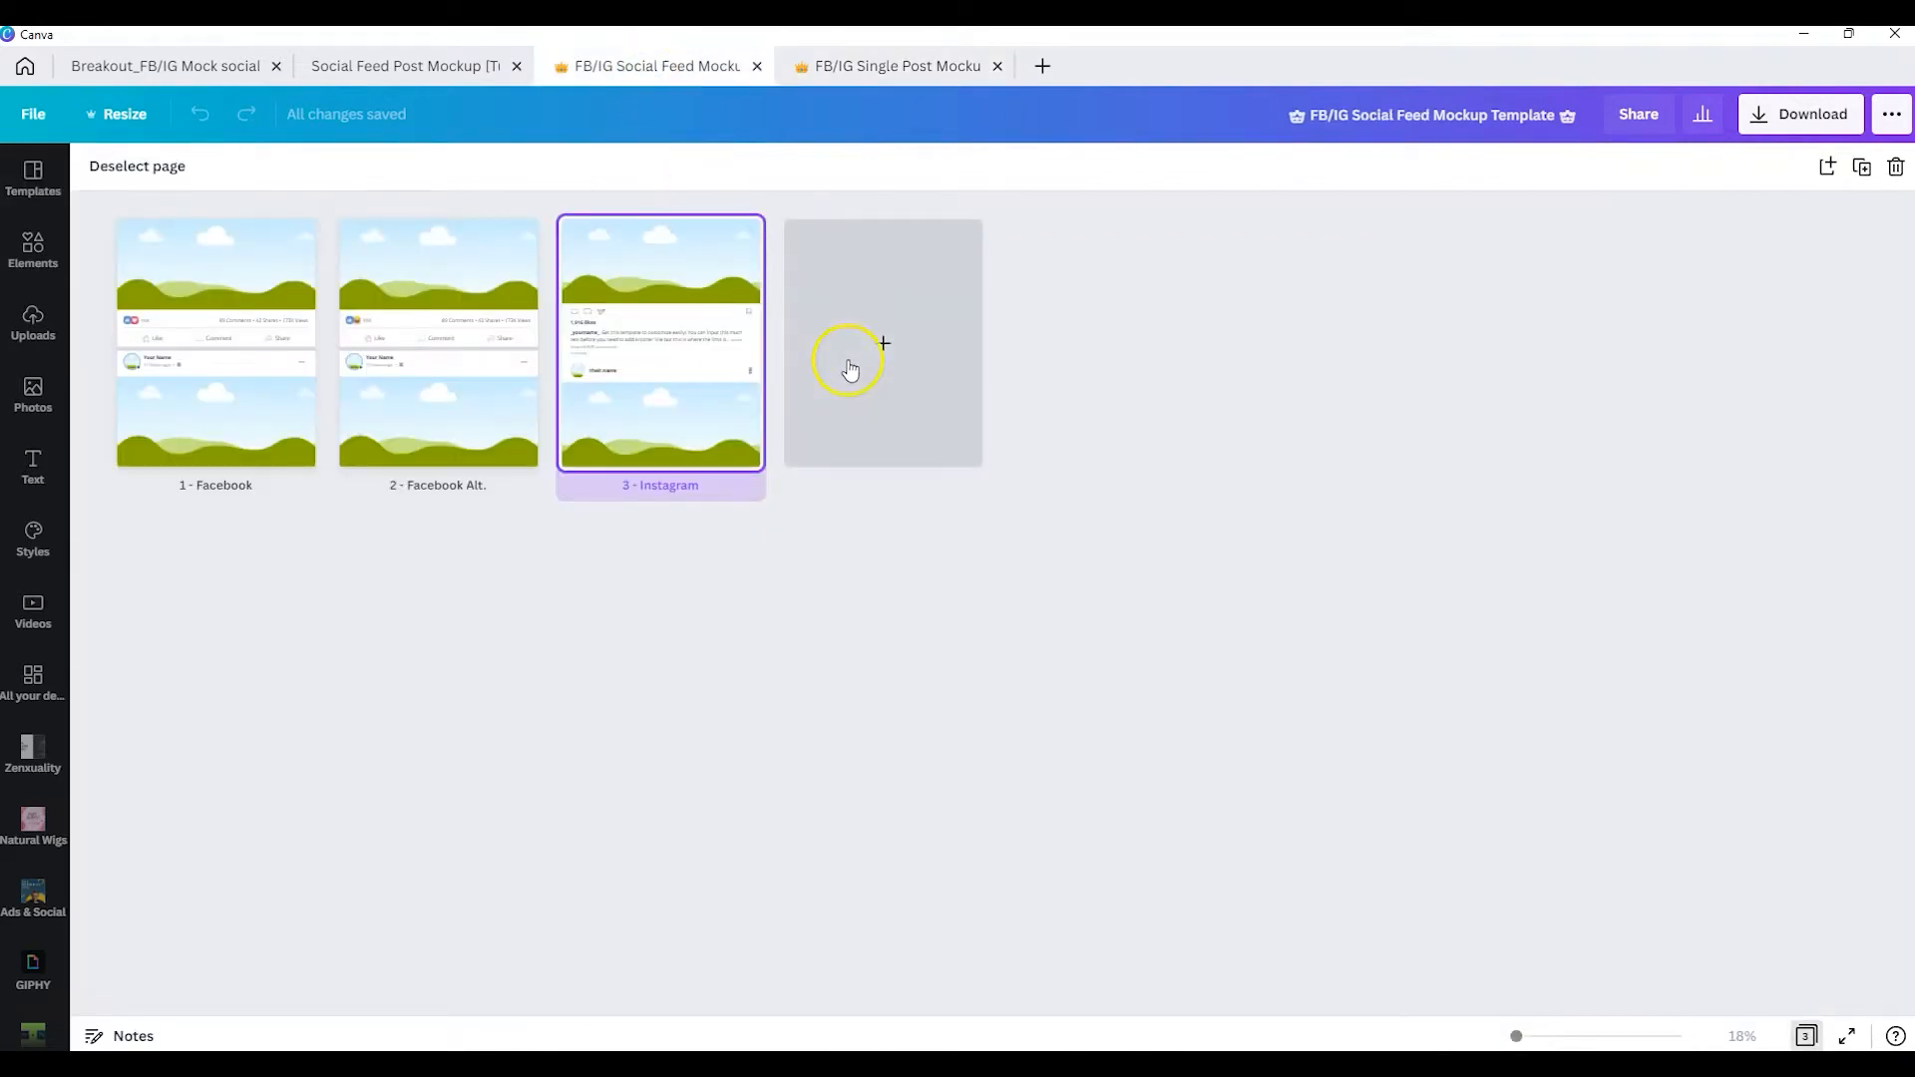
left_click(757, 66)
Move the feed bar down on page 5 and align it to the vertical middle of the page.
left_click_drag(1359, 556, 1274, 593)
left_click(1705, 167)
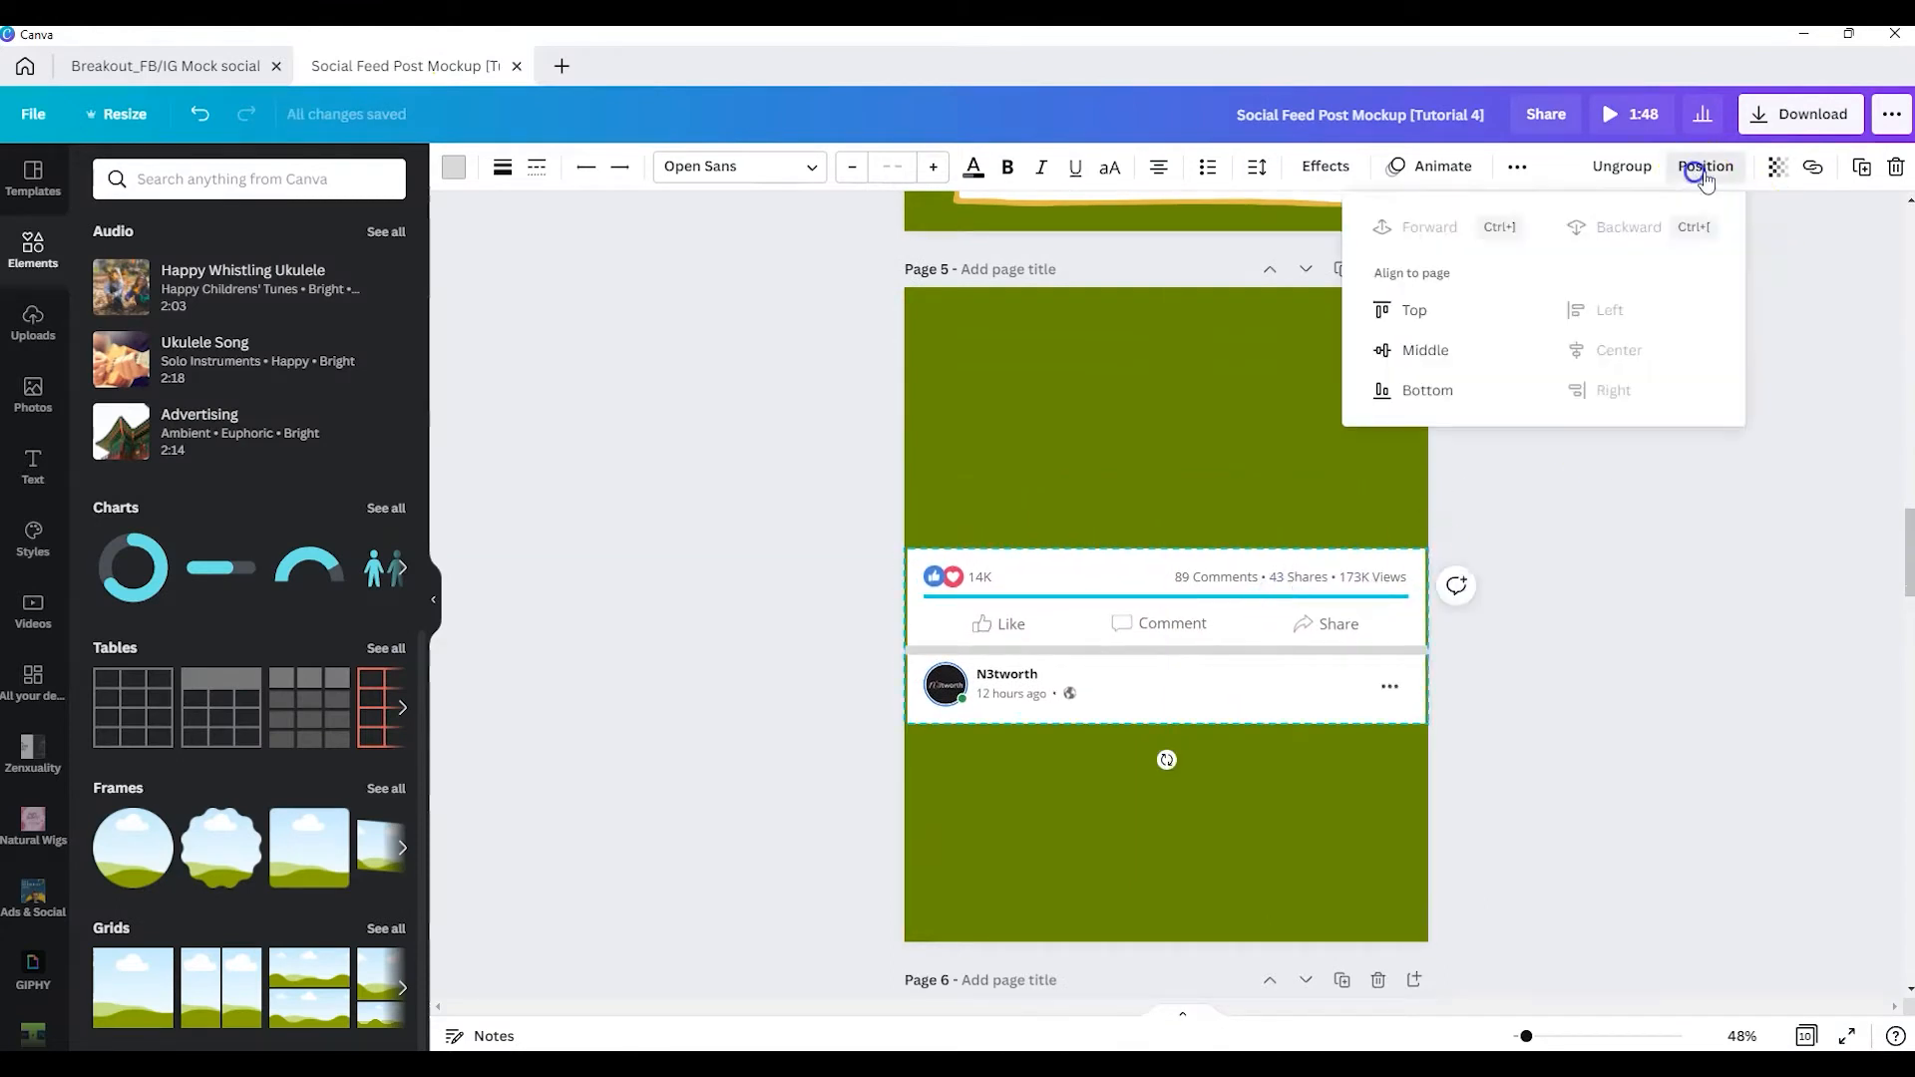
left_click(1433, 350)
Copy the golf on grass photo from page 3 and paste it onto page 5.
left_click(986, 553)
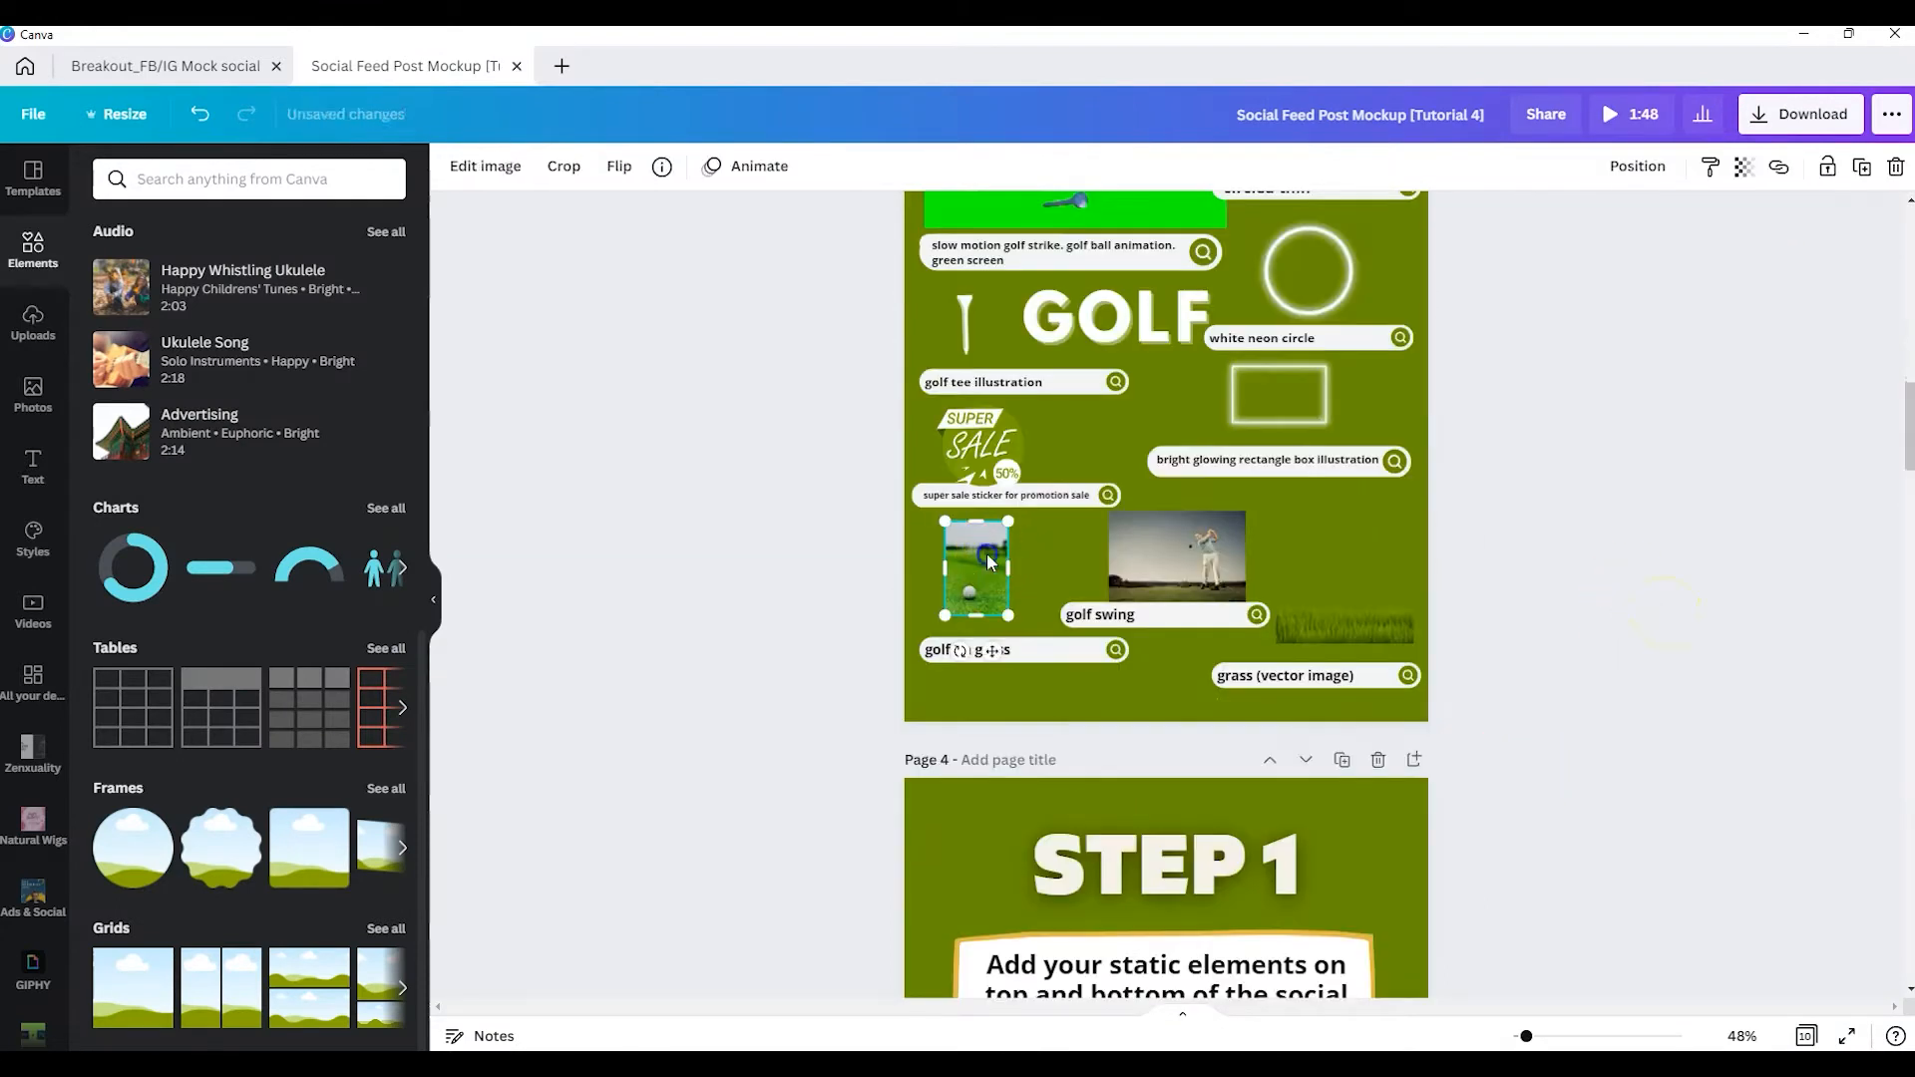
scroll(984, 555, "down", 10)
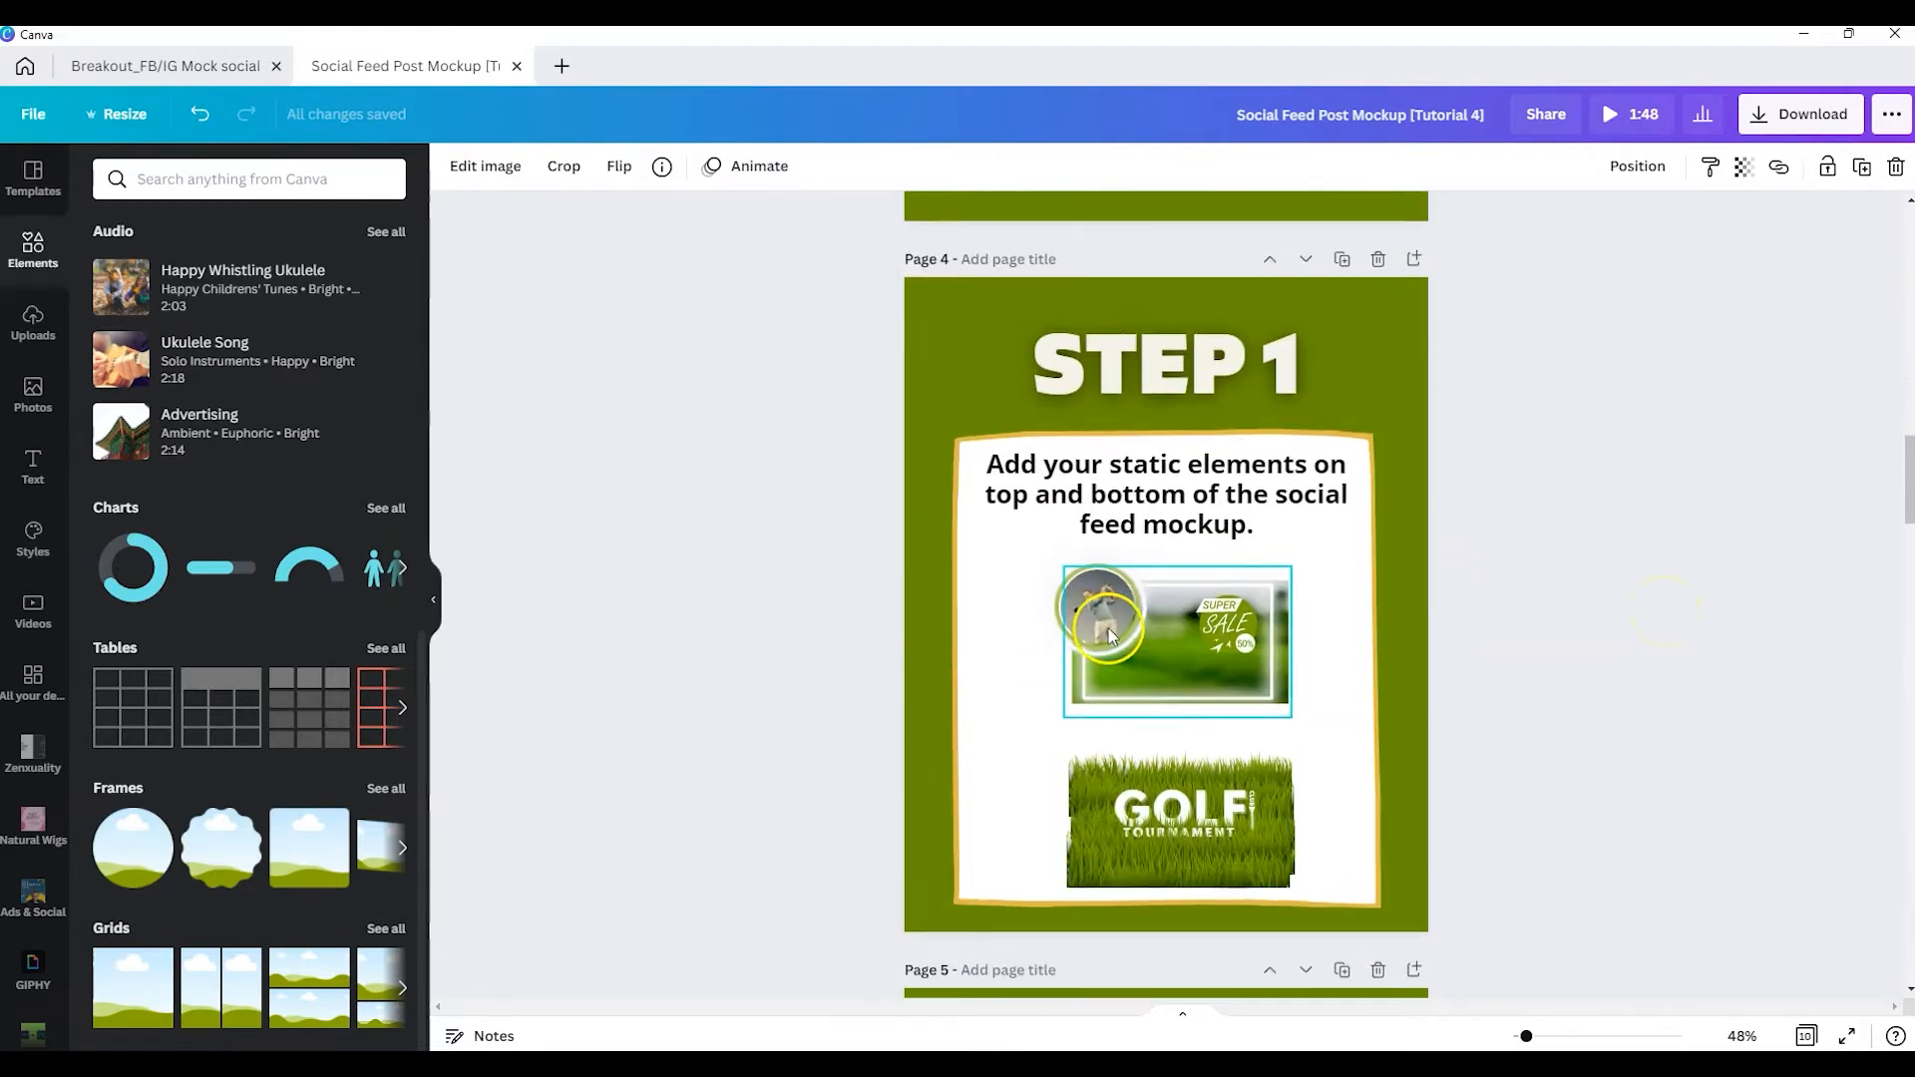
scroll(1097, 429, "down", 2)
left_click(1098, 383)
key("ctrl+v")
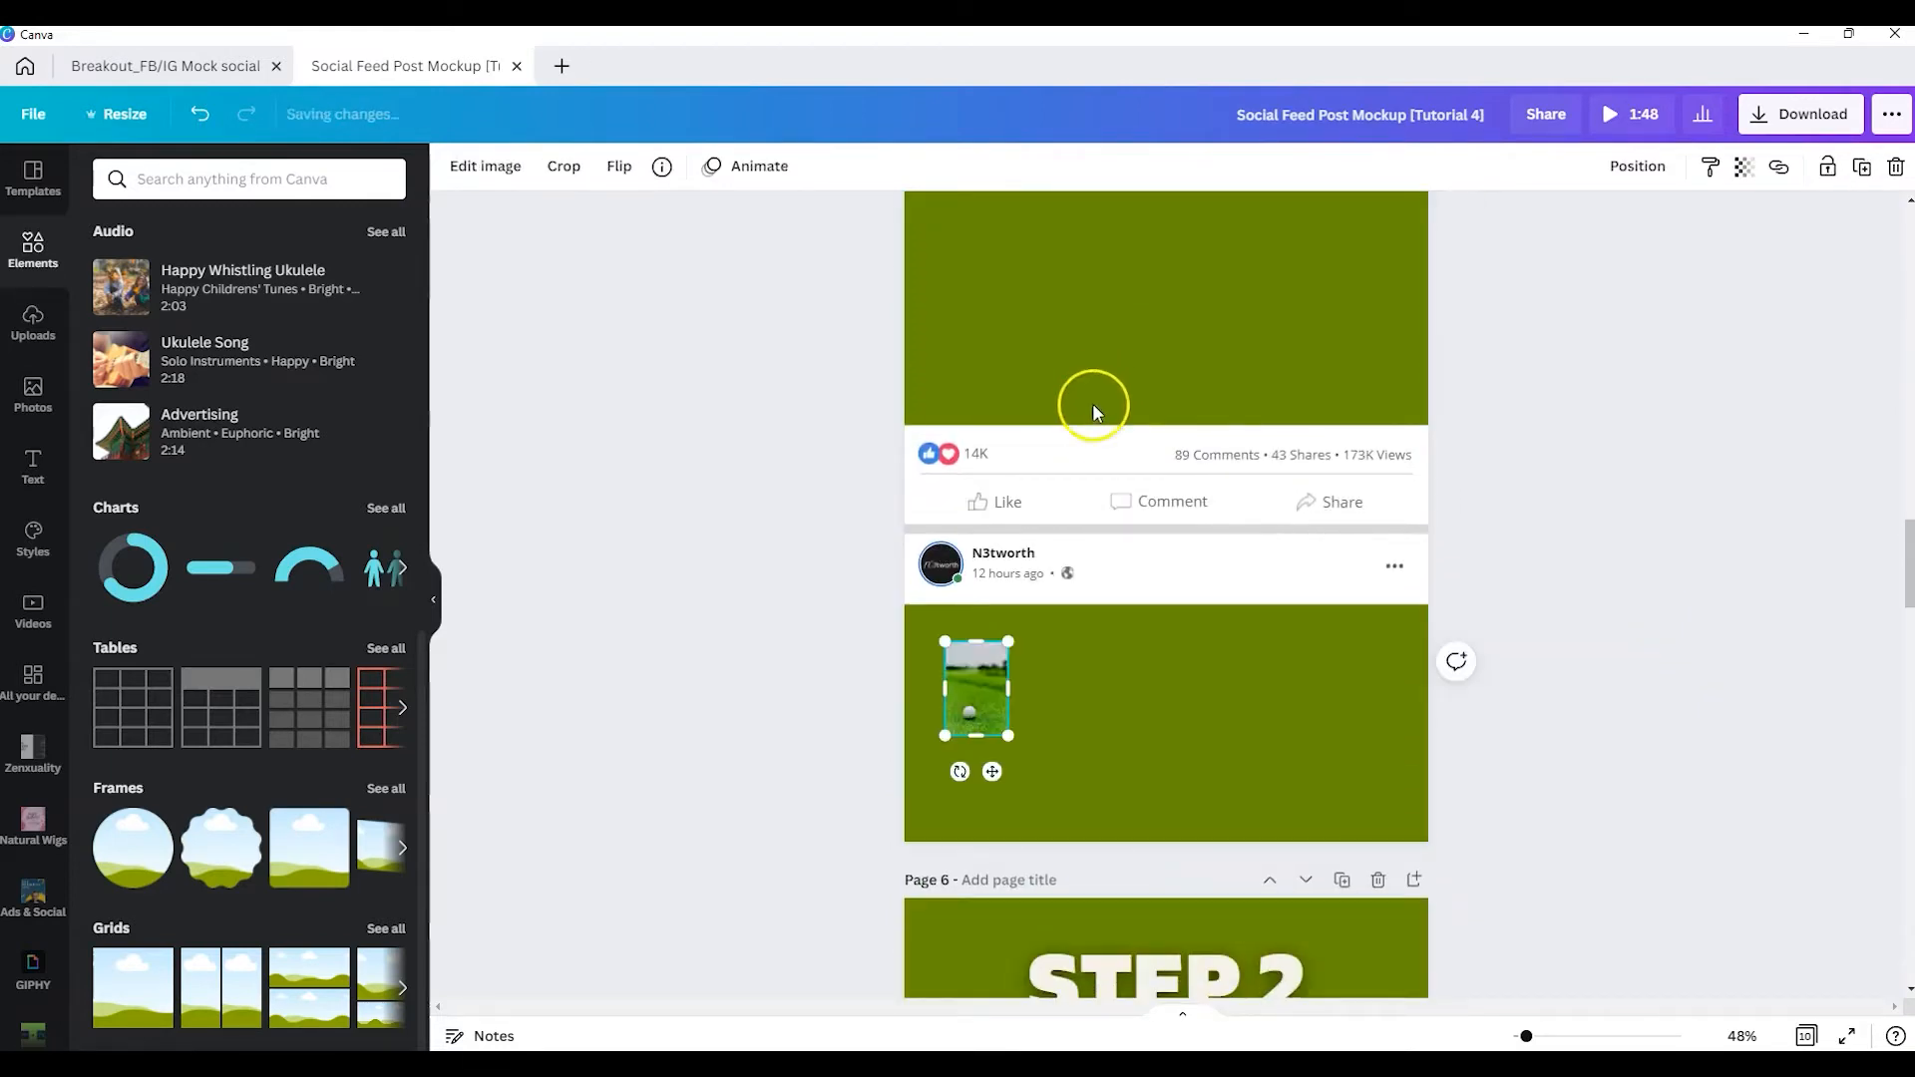
Replace the background of page 5 with the pasted golf ball photo.
scroll(1092, 407, "up", 2)
scroll(978, 837, "down", 2)
right_click(981, 686)
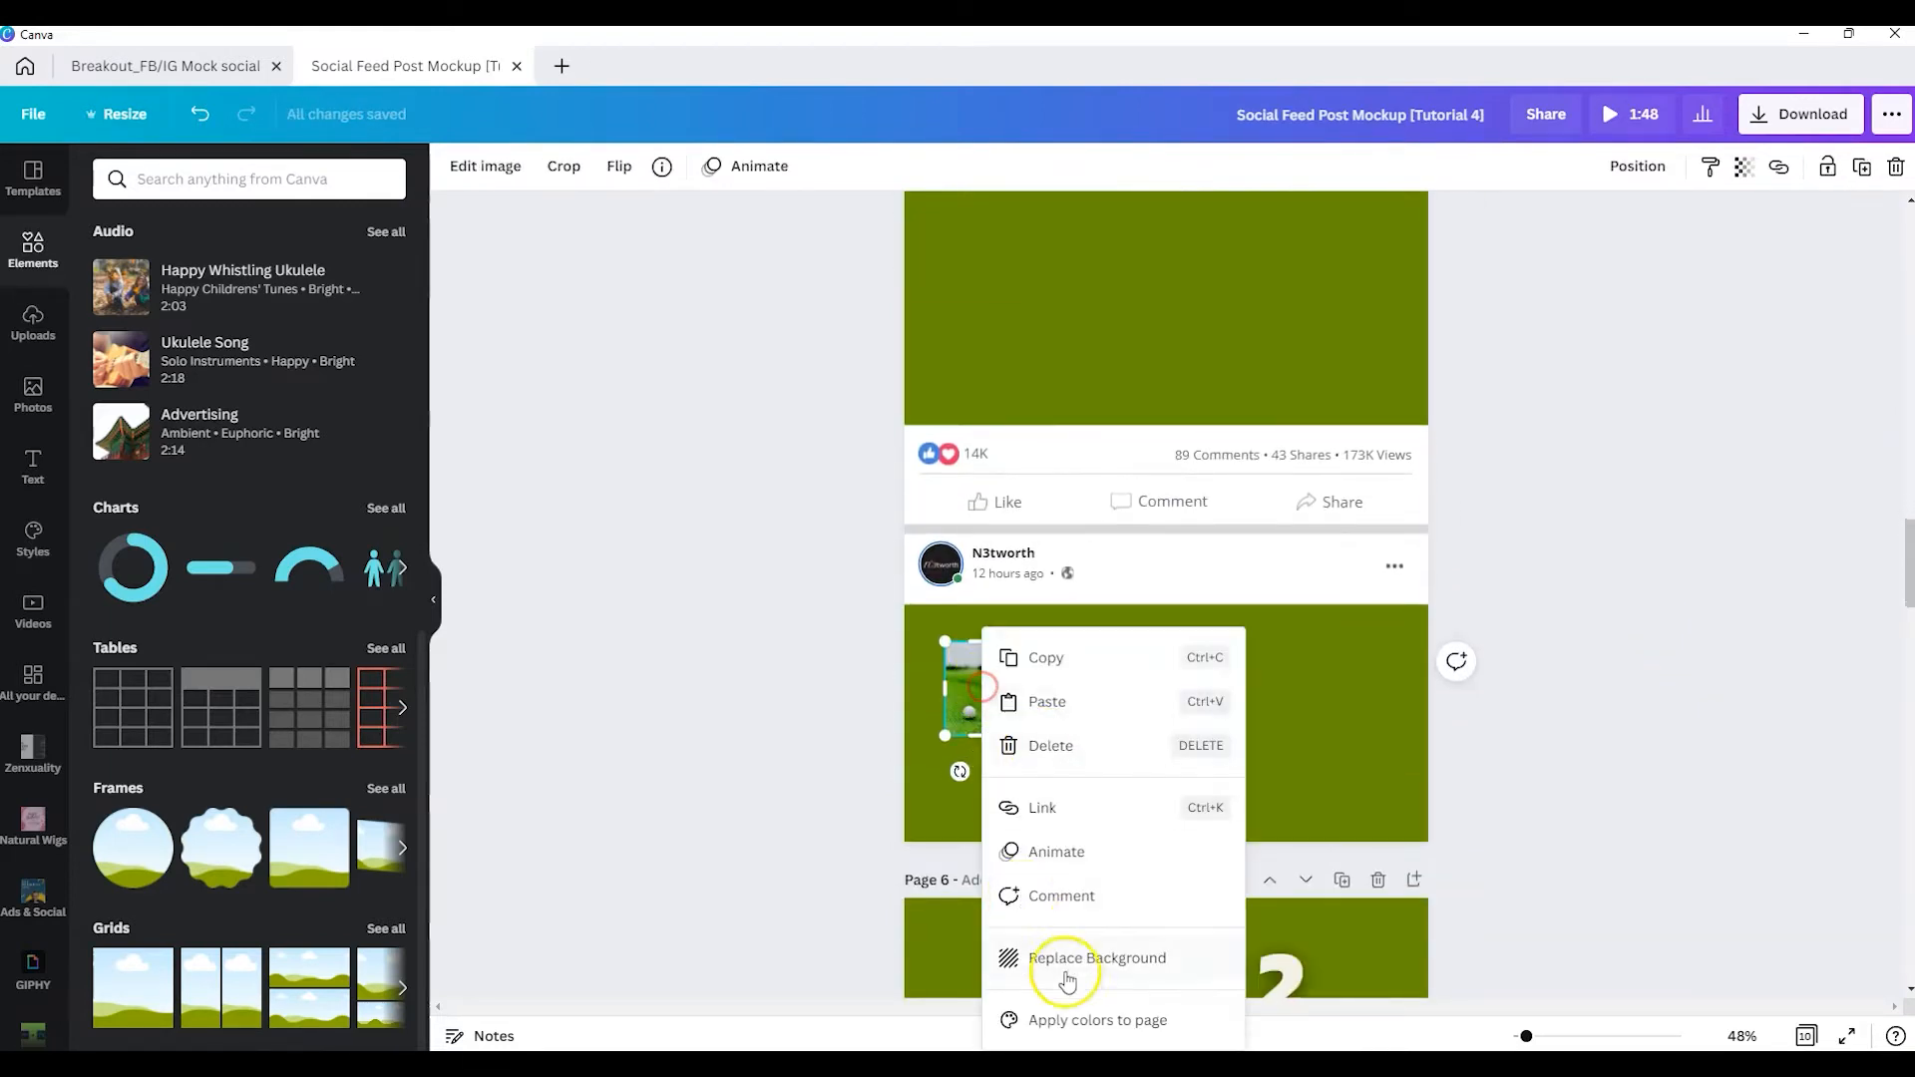
left_click(1084, 959)
scroll(1296, 678, "up", 2)
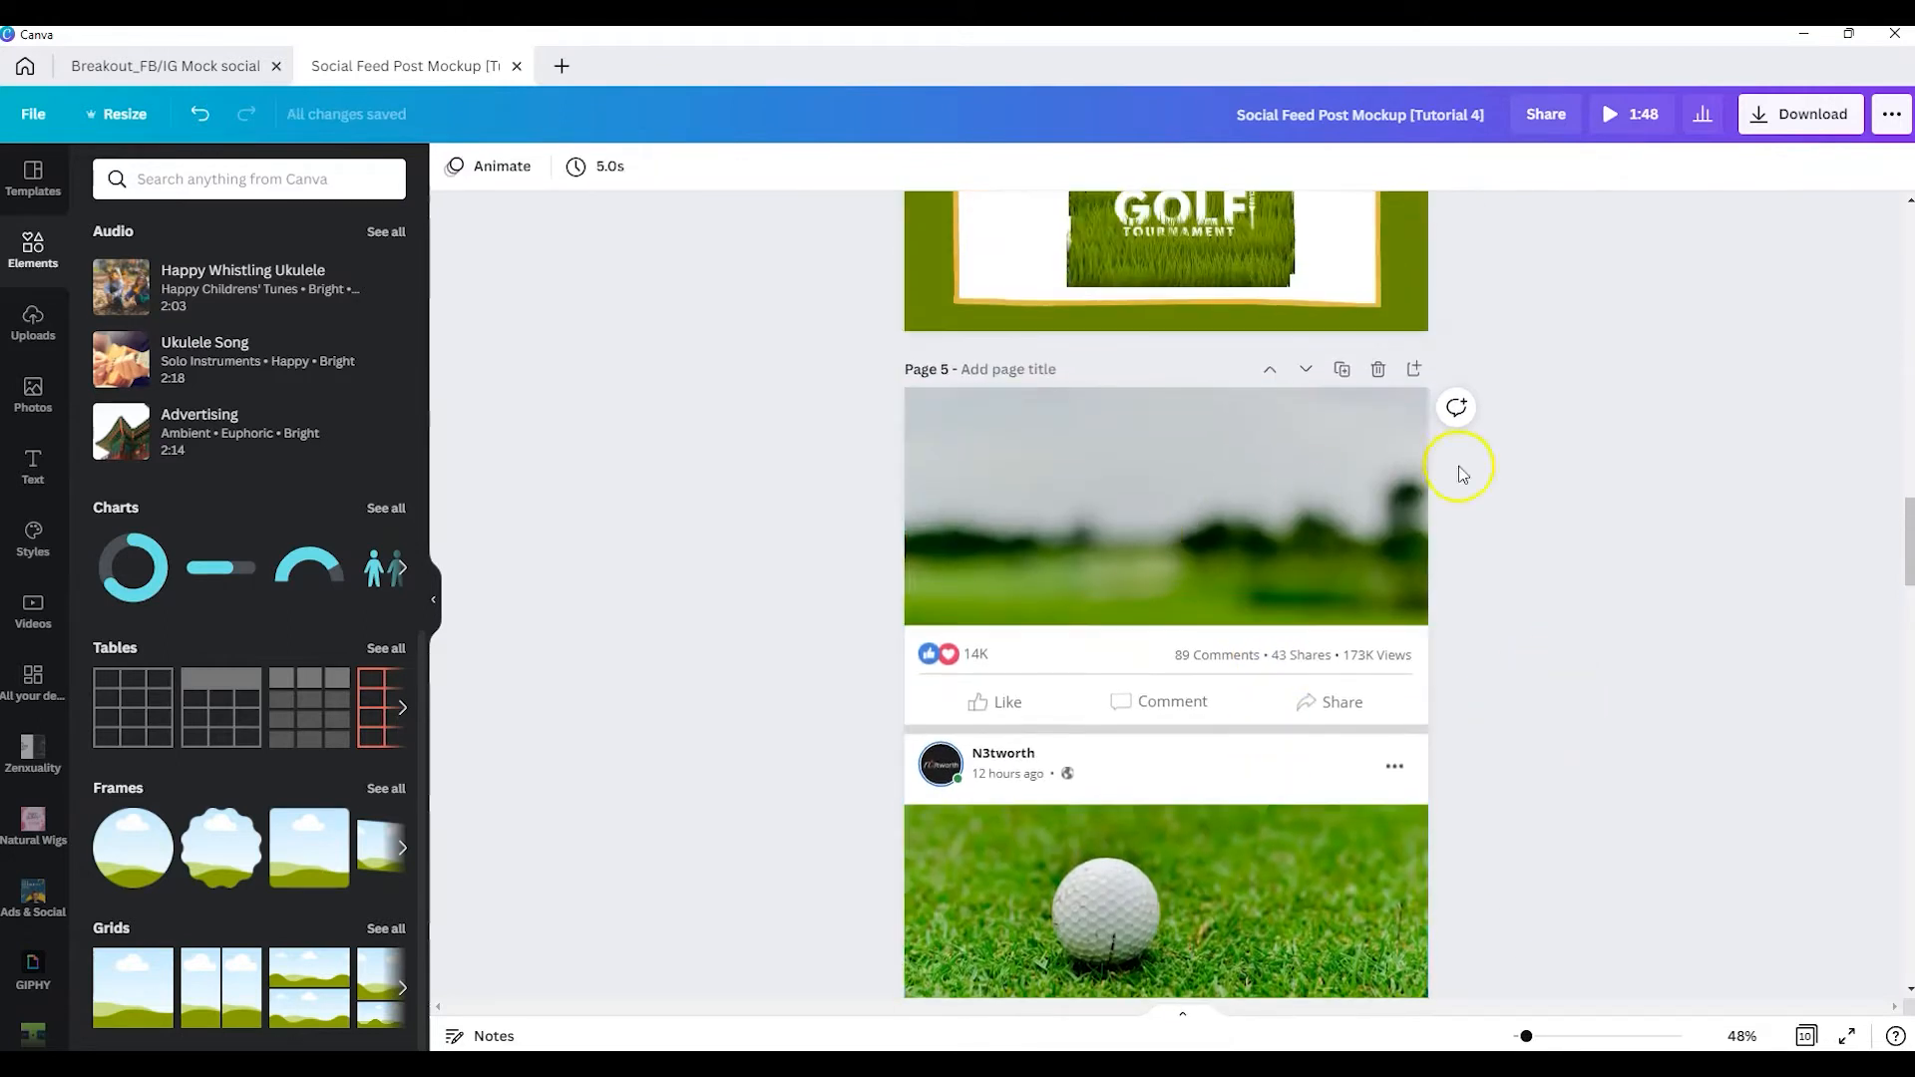
scroll(1566, 618, "down", 1)
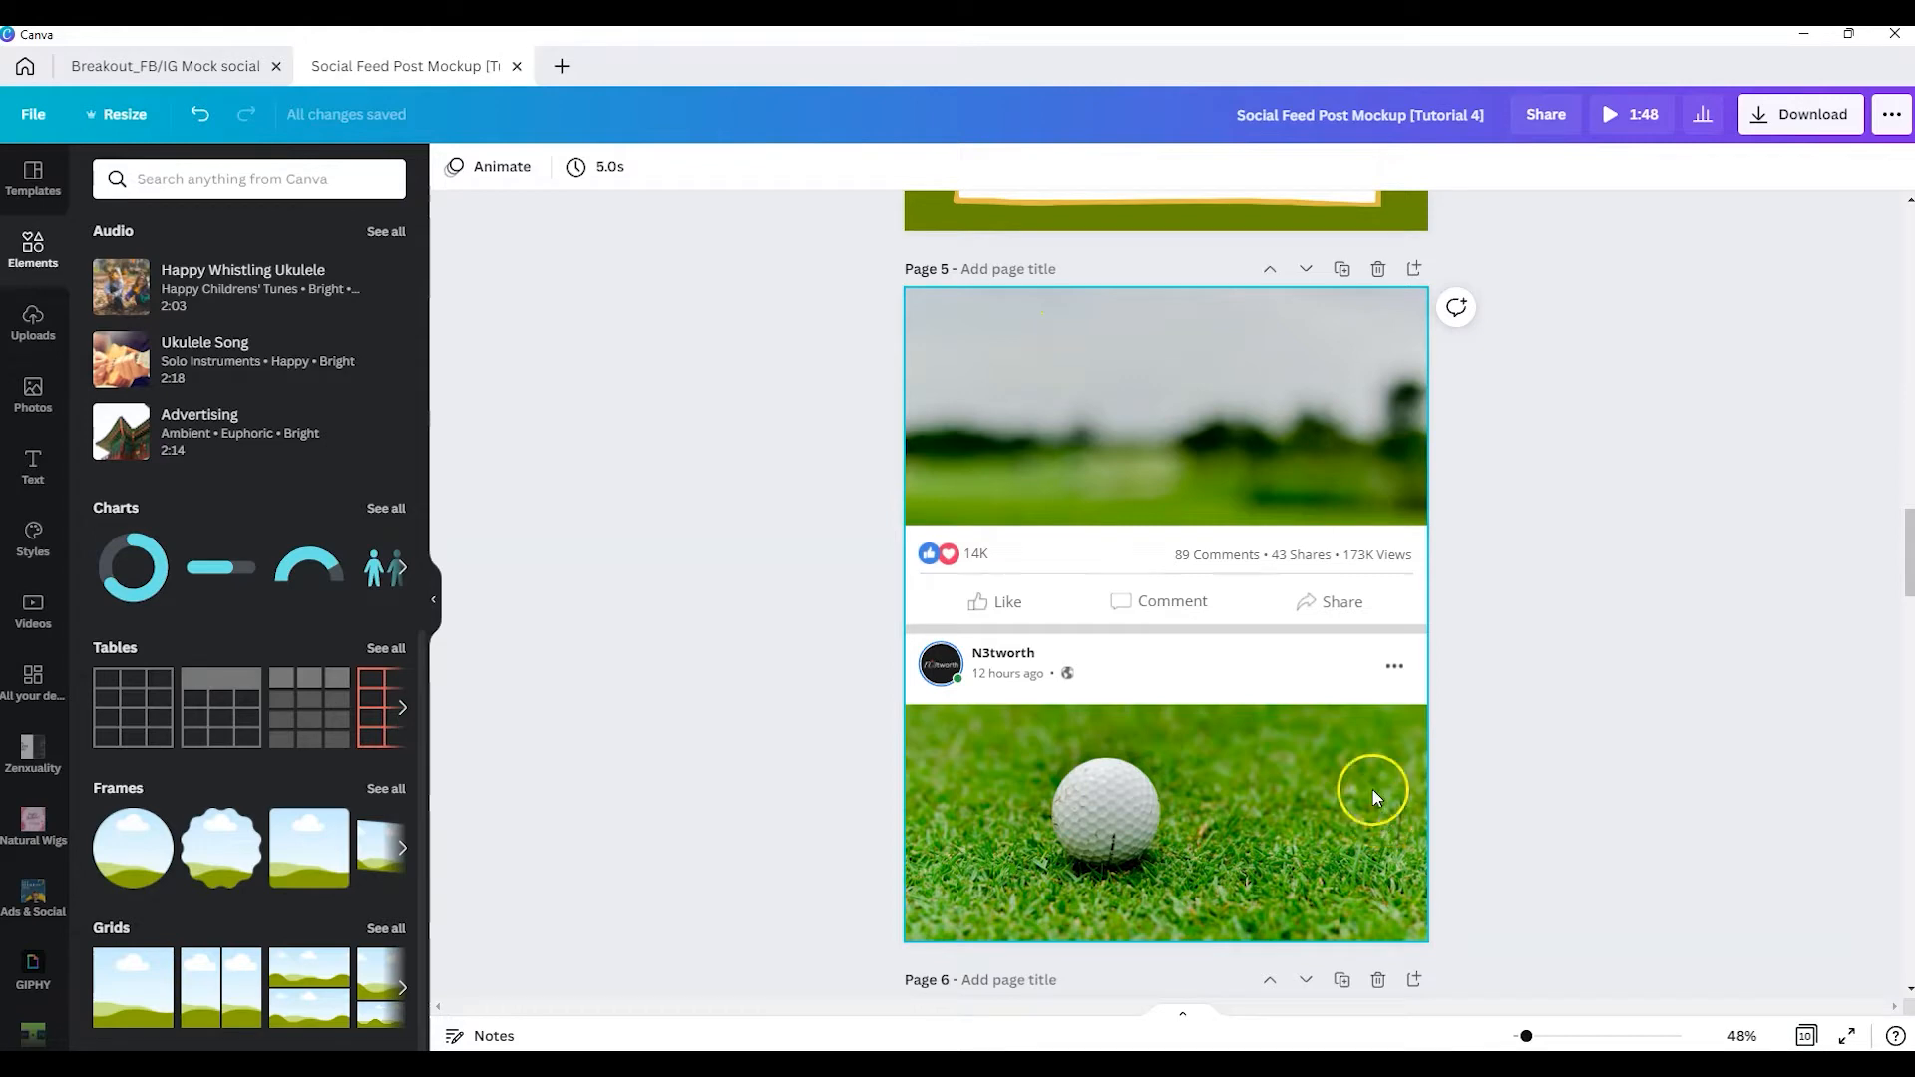
View the full adjustment settings of page 5's background photo and try out its Blur control.
left_click(1099, 352)
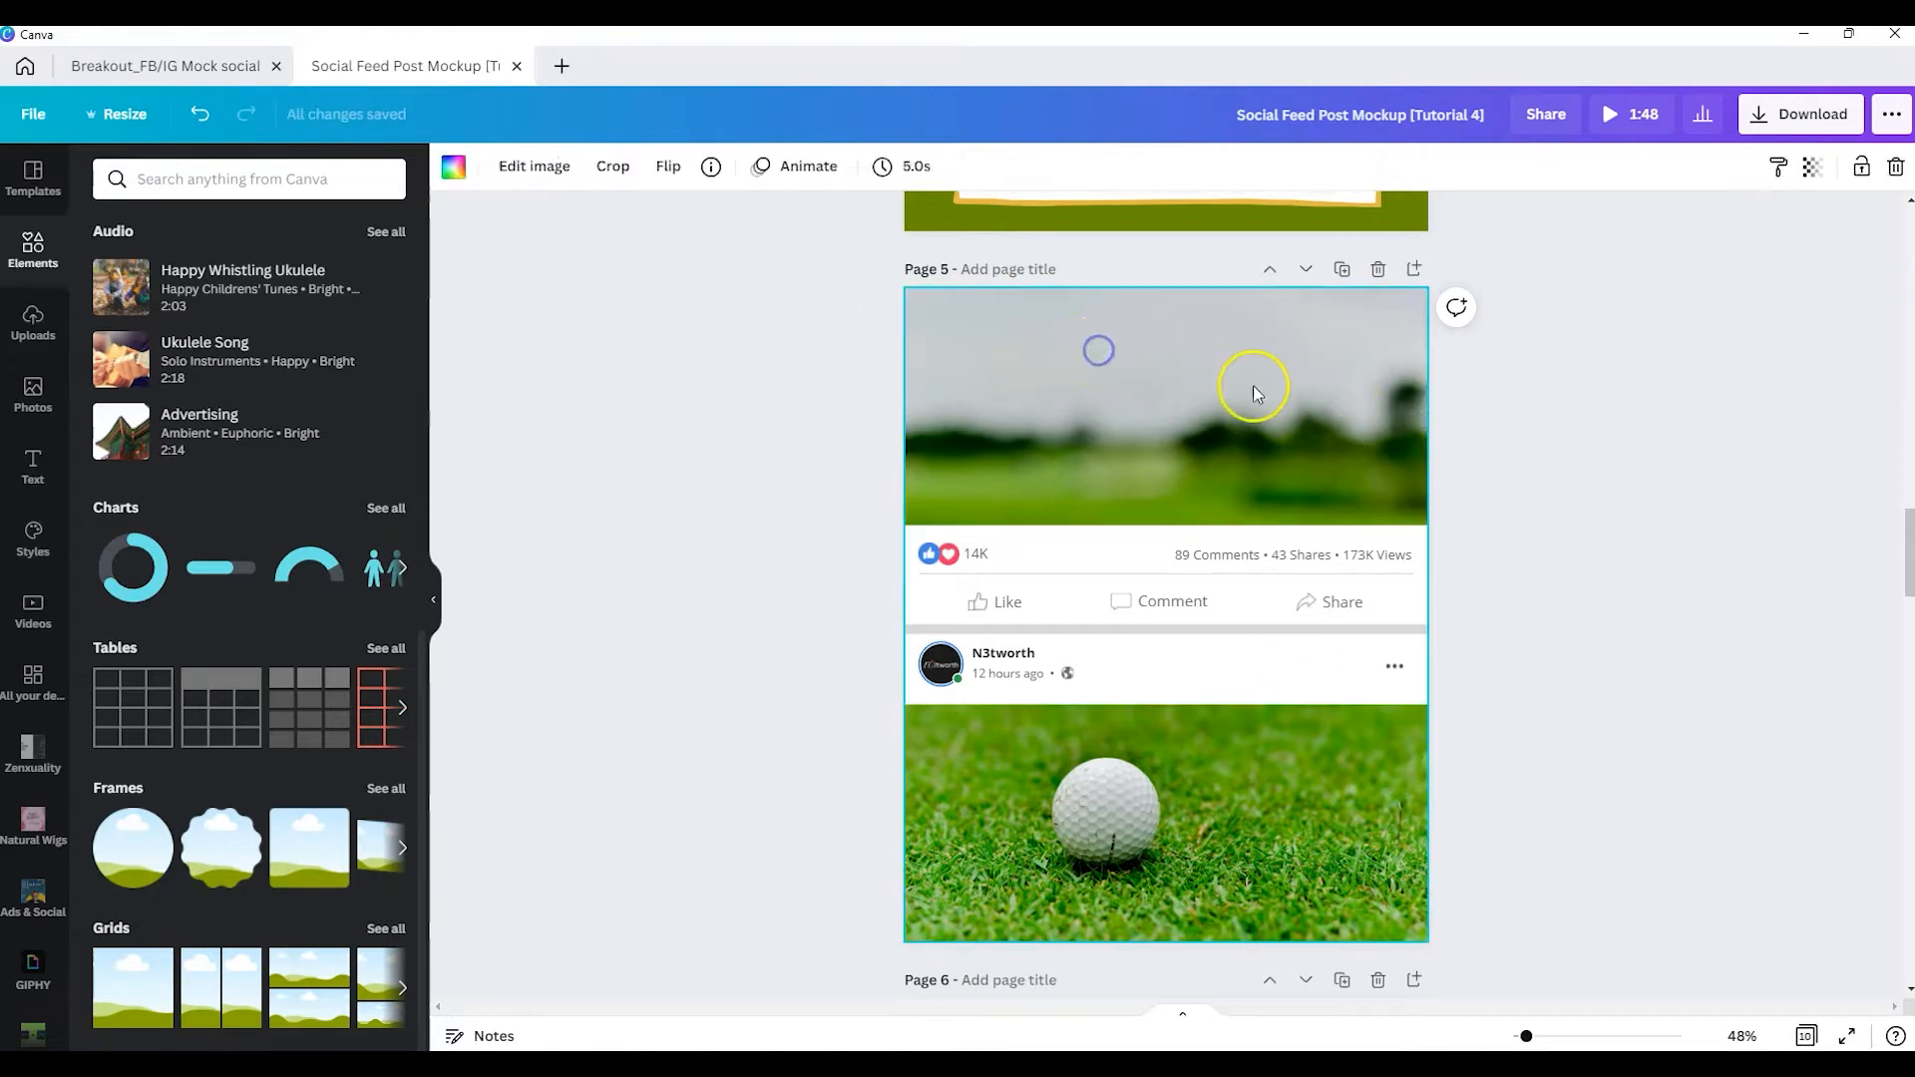
left_click(534, 171)
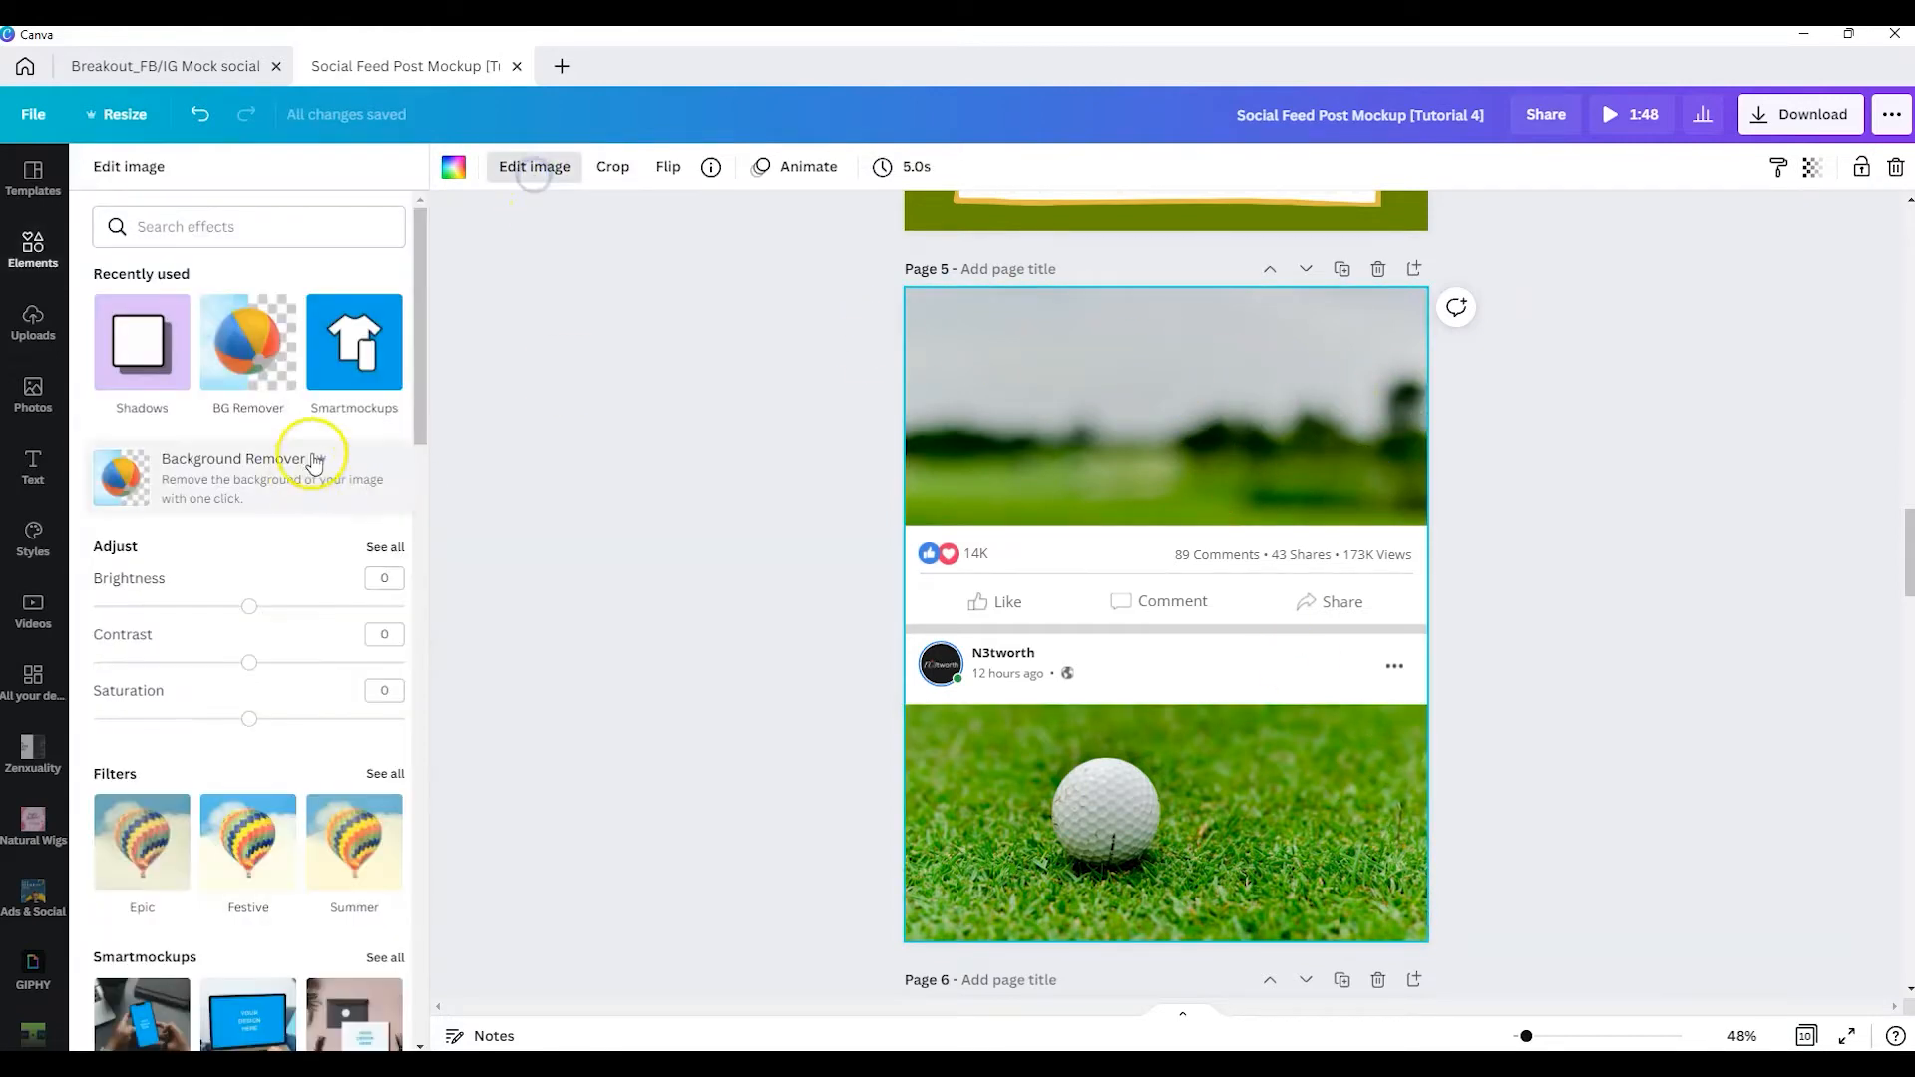
left_click(386, 548)
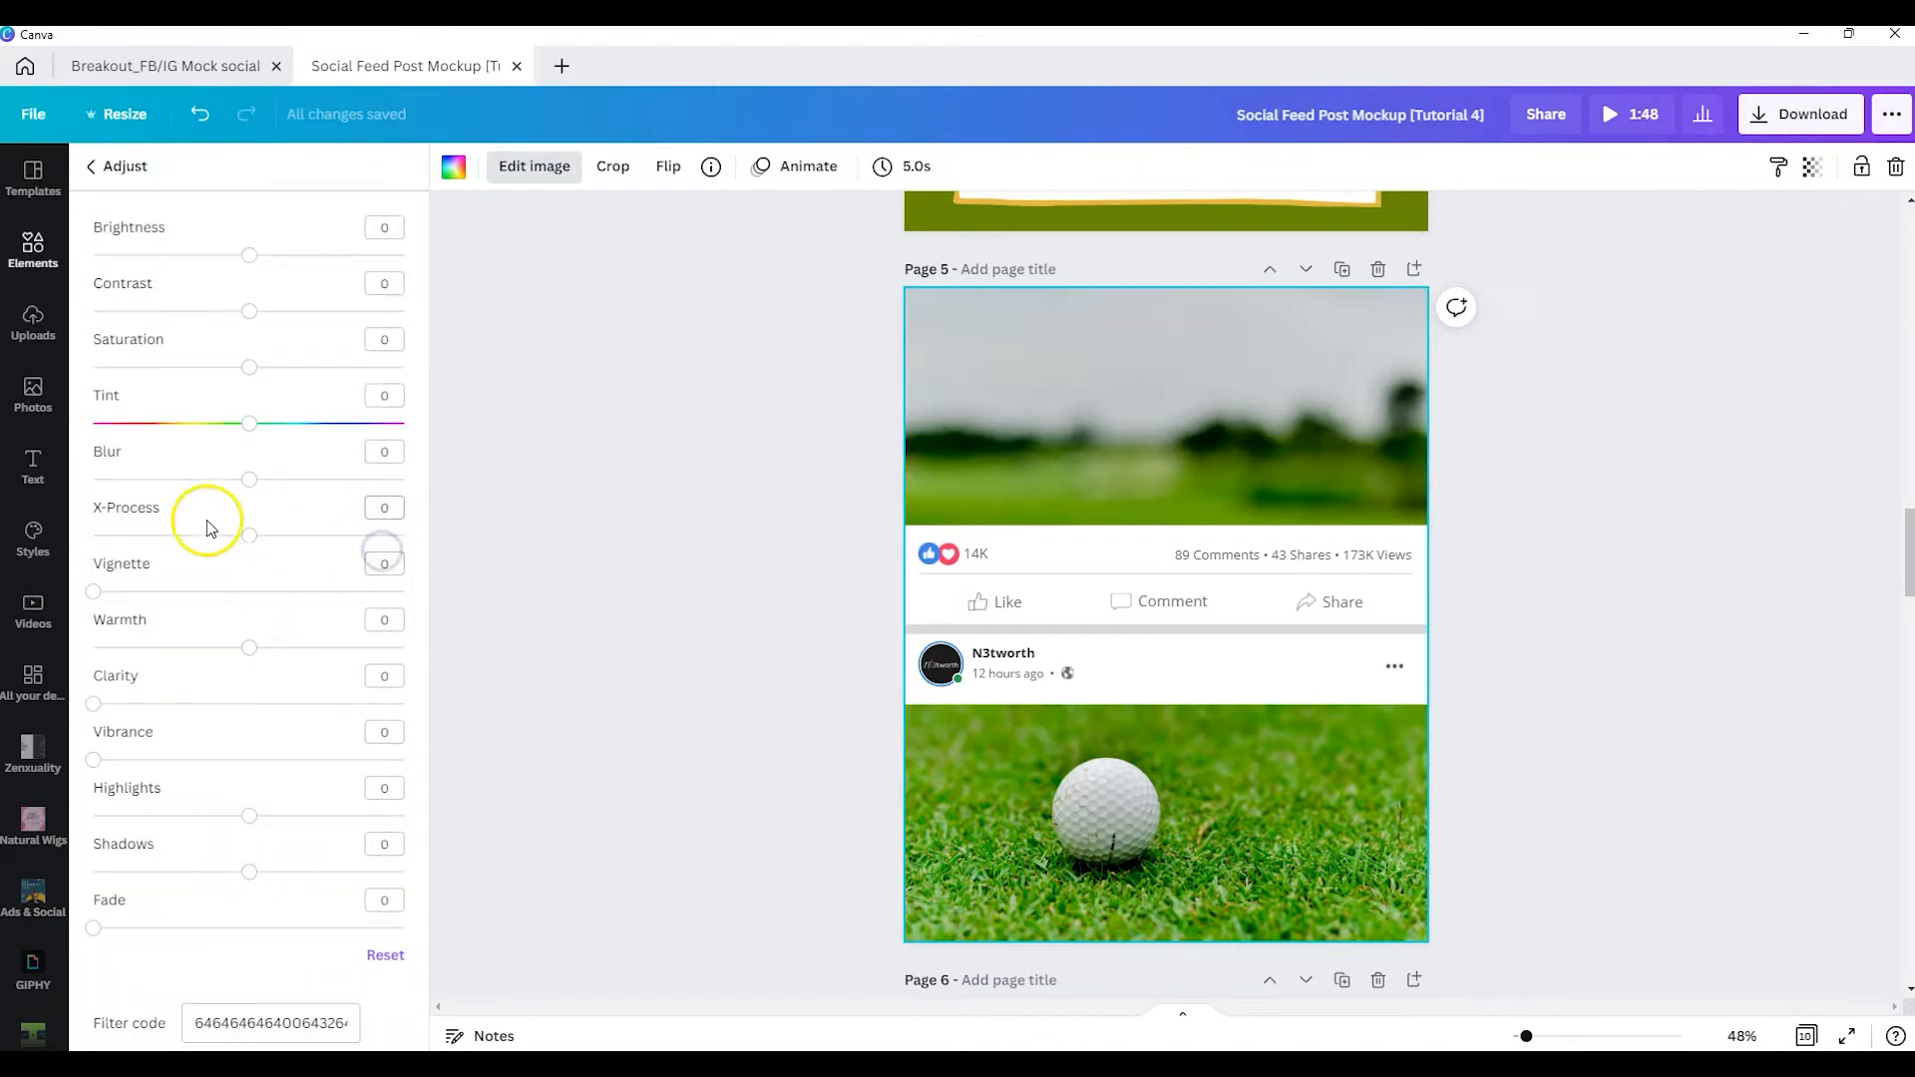
mouse_move(247, 482)
left_mouse_down()
mouse_move(159, 482)
mouse_move(307, 483)
mouse_move(256, 487)
left_mouse_up()
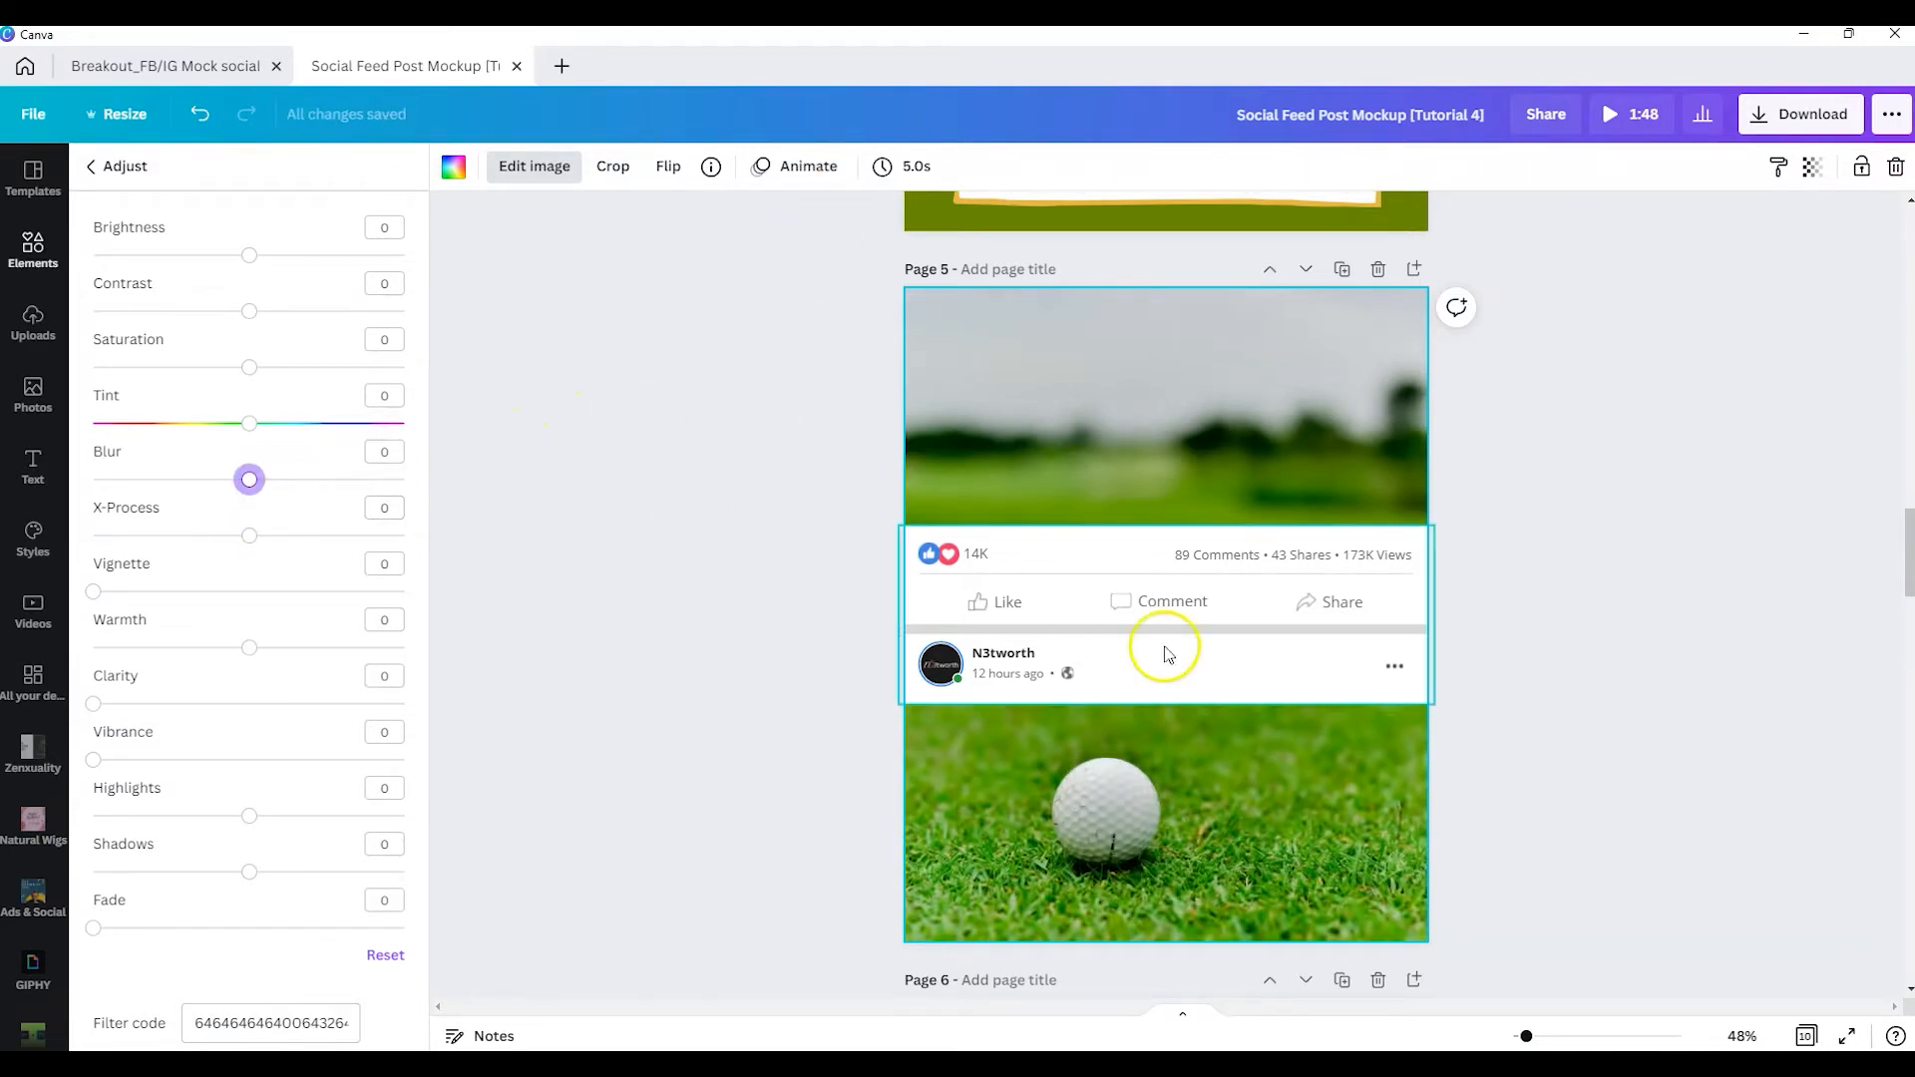
left_click(1607, 498)
Copy the bright glowing rectangle from page 3 and paste it onto page 5.
scroll(1346, 683, "up", 10)
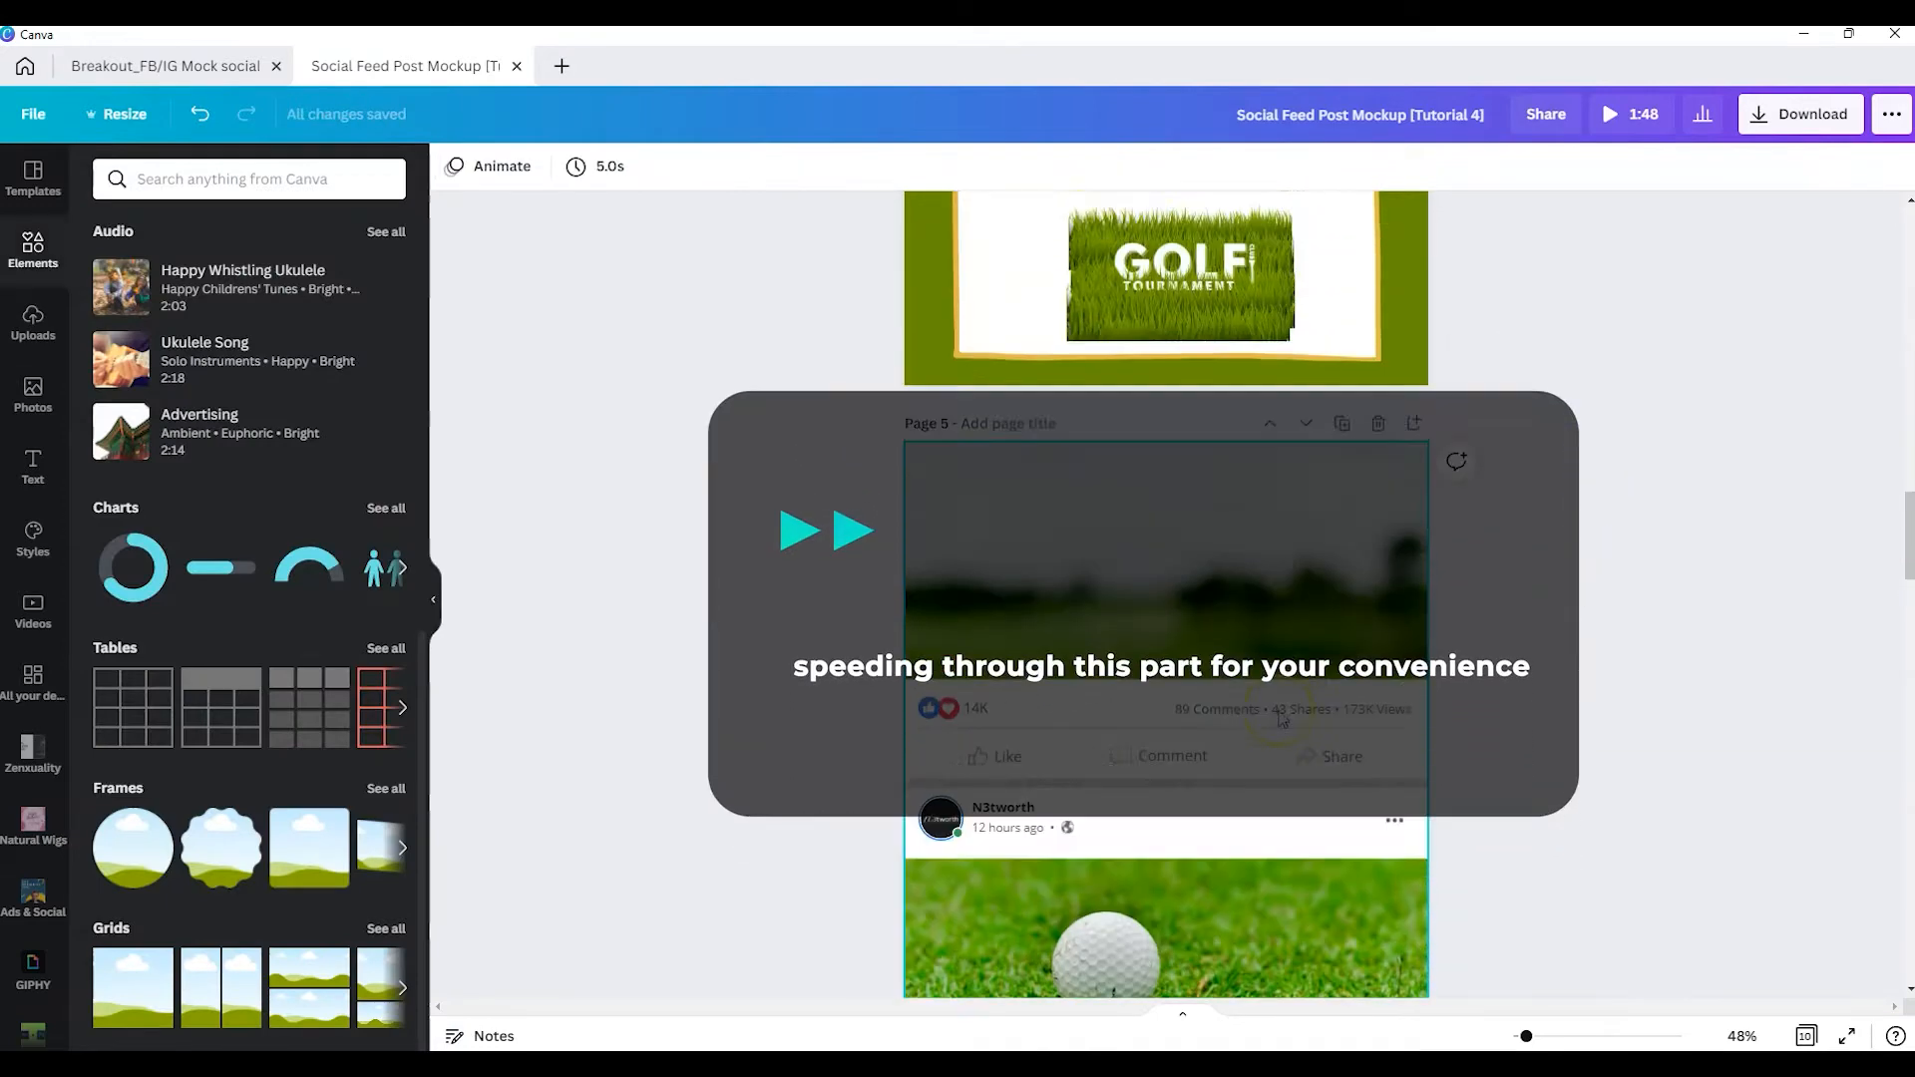
left_click(1286, 388)
key("ctrl+c")
scroll(1321, 469, "down", 15)
left_click(1356, 555)
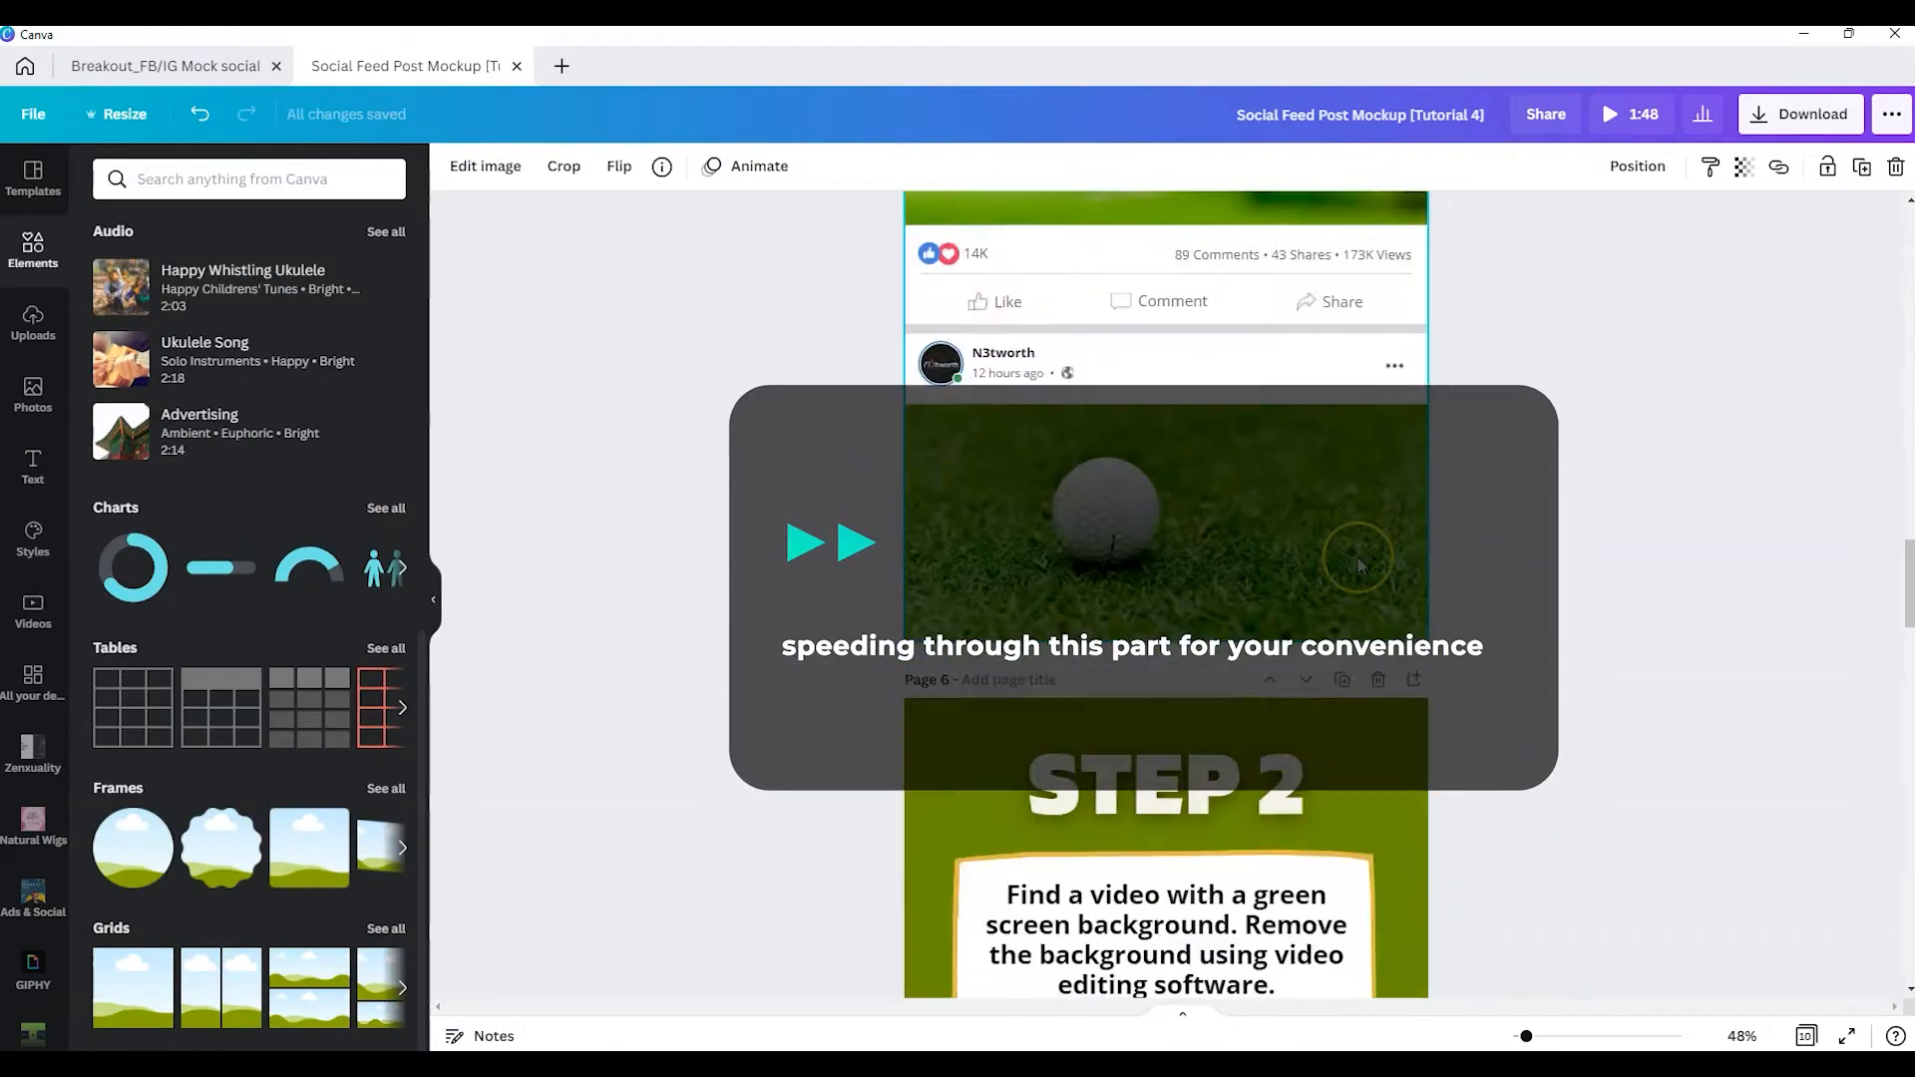
key("ctrl+v")
Enlarge the glowing rectangle and place it over the background area above the feed bar on page 5.
scroll(1356, 554, "up", 4)
left_click(1122, 466)
left_click_drag(1059, 462, 1432, 641)
left_click_drag(1205, 543, 1180, 512)
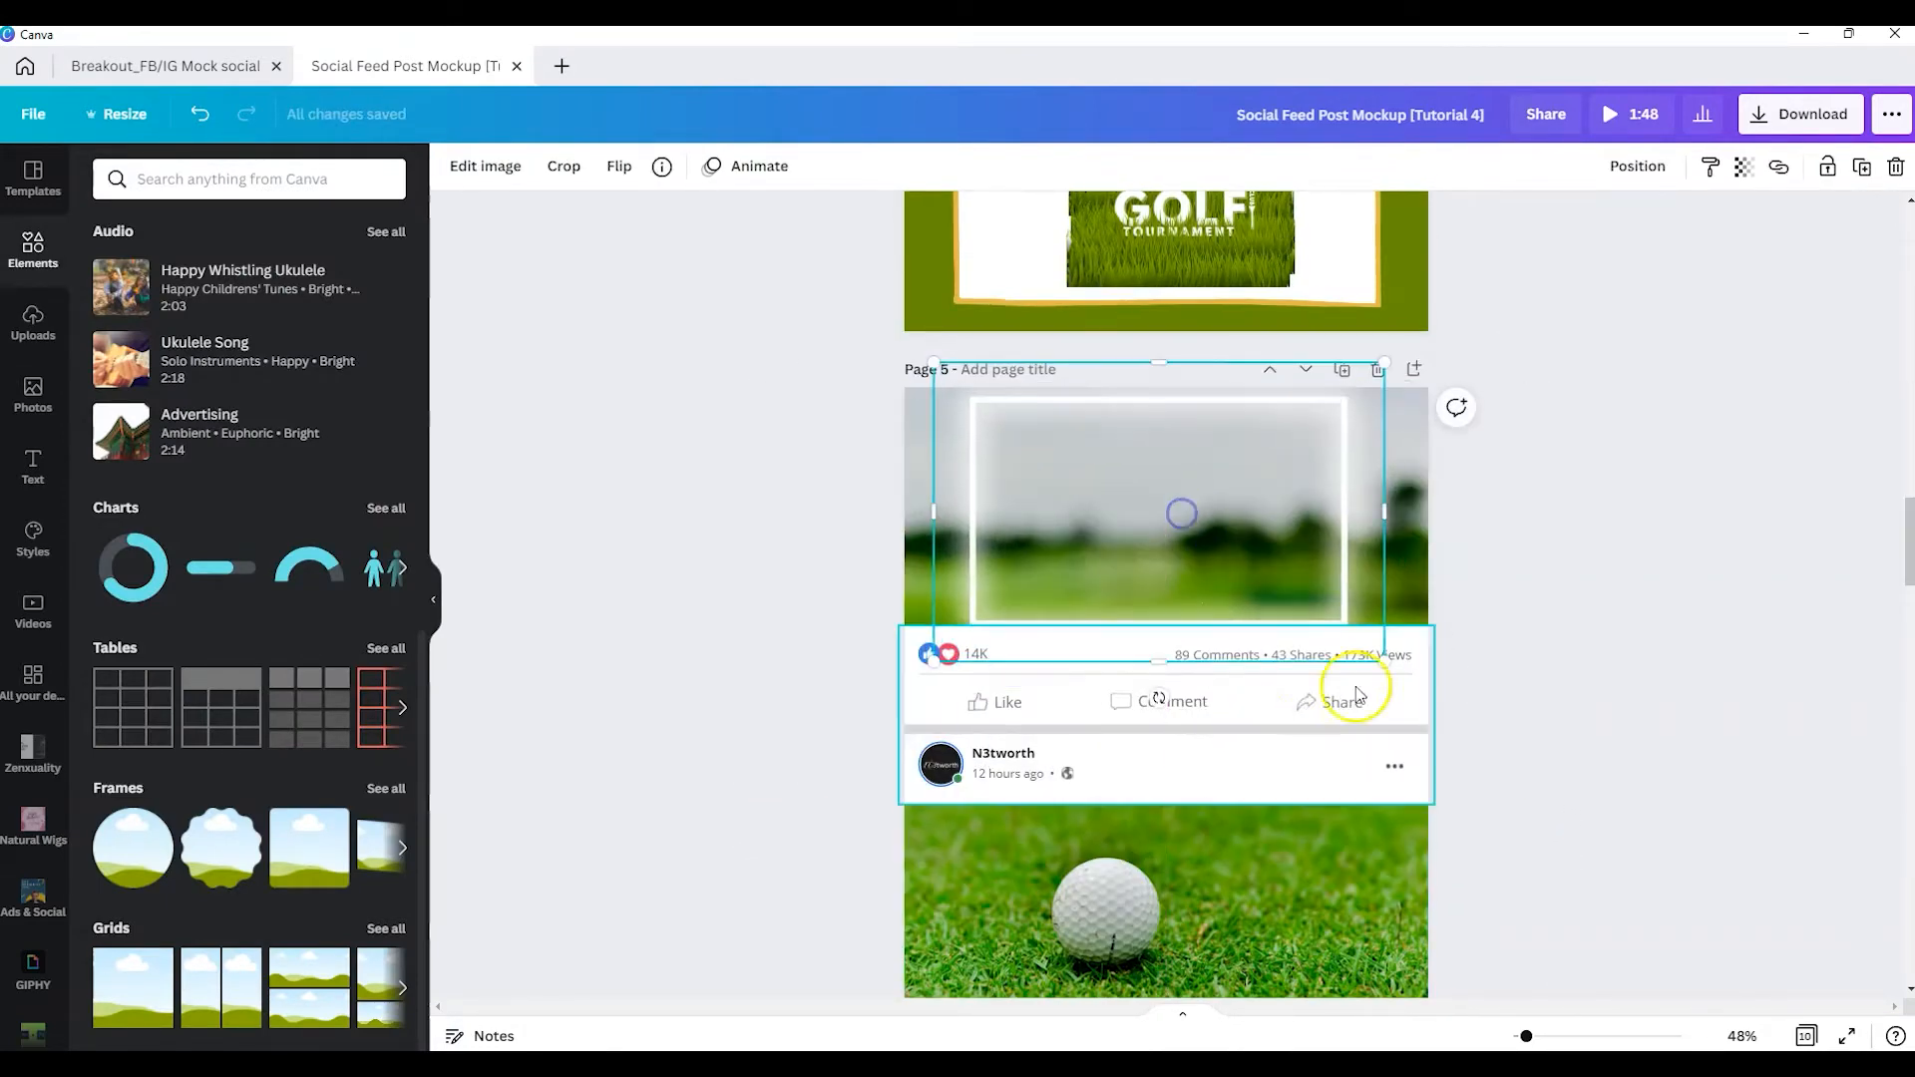
Shift the feed bar slightly down and enlarge the glowing rectangle to frame the area above it.
scroll(1327, 673, "down", 1)
left_click_drag(1273, 634, 1271, 671)
left_click_drag(1205, 446, 1205, 457)
left_click(1386, 554)
scroll(1386, 555, "up", 2)
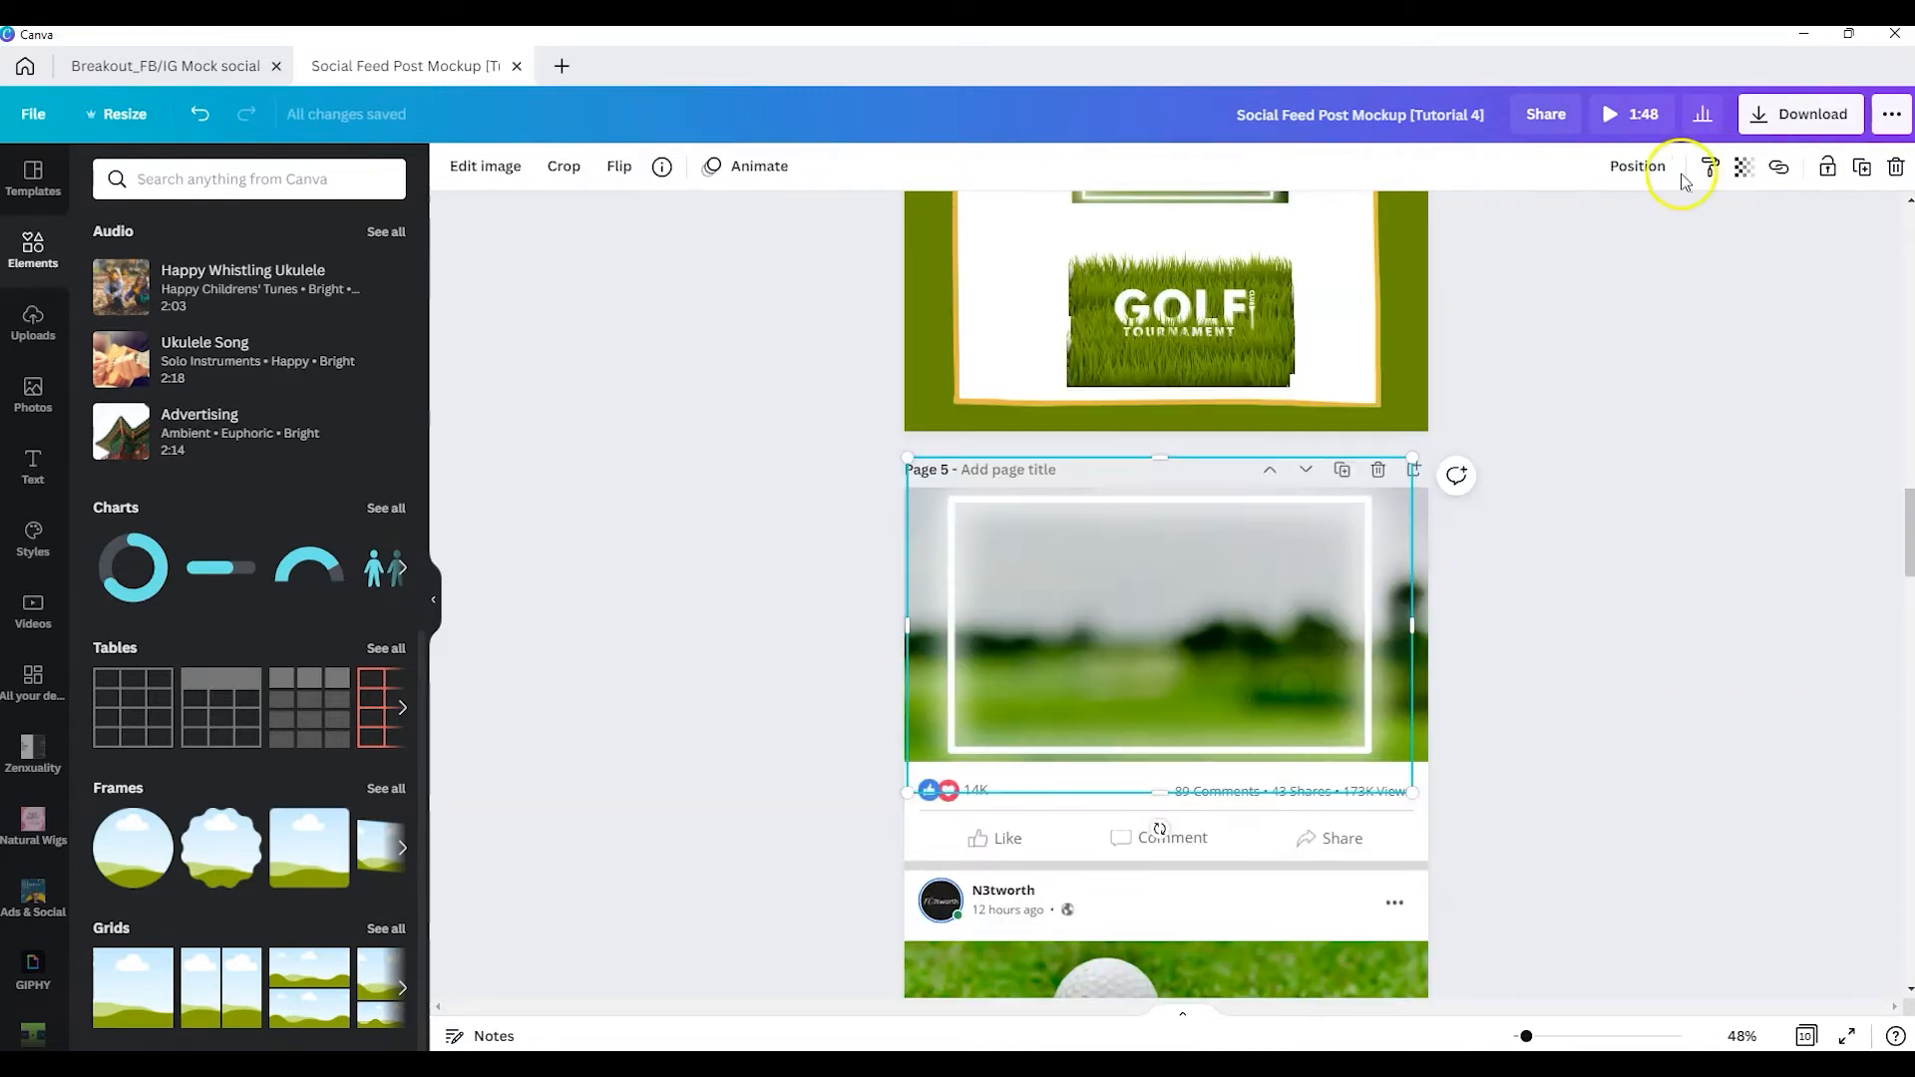
left_click(1703, 167)
left_click(1625, 607)
Copy the thin circle, the white neon circle and the golf swing photo from page 3 and paste them onto page 5.
scroll(1348, 677, "up", 6)
scroll(1349, 677, "up", 7)
left_click(1310, 560)
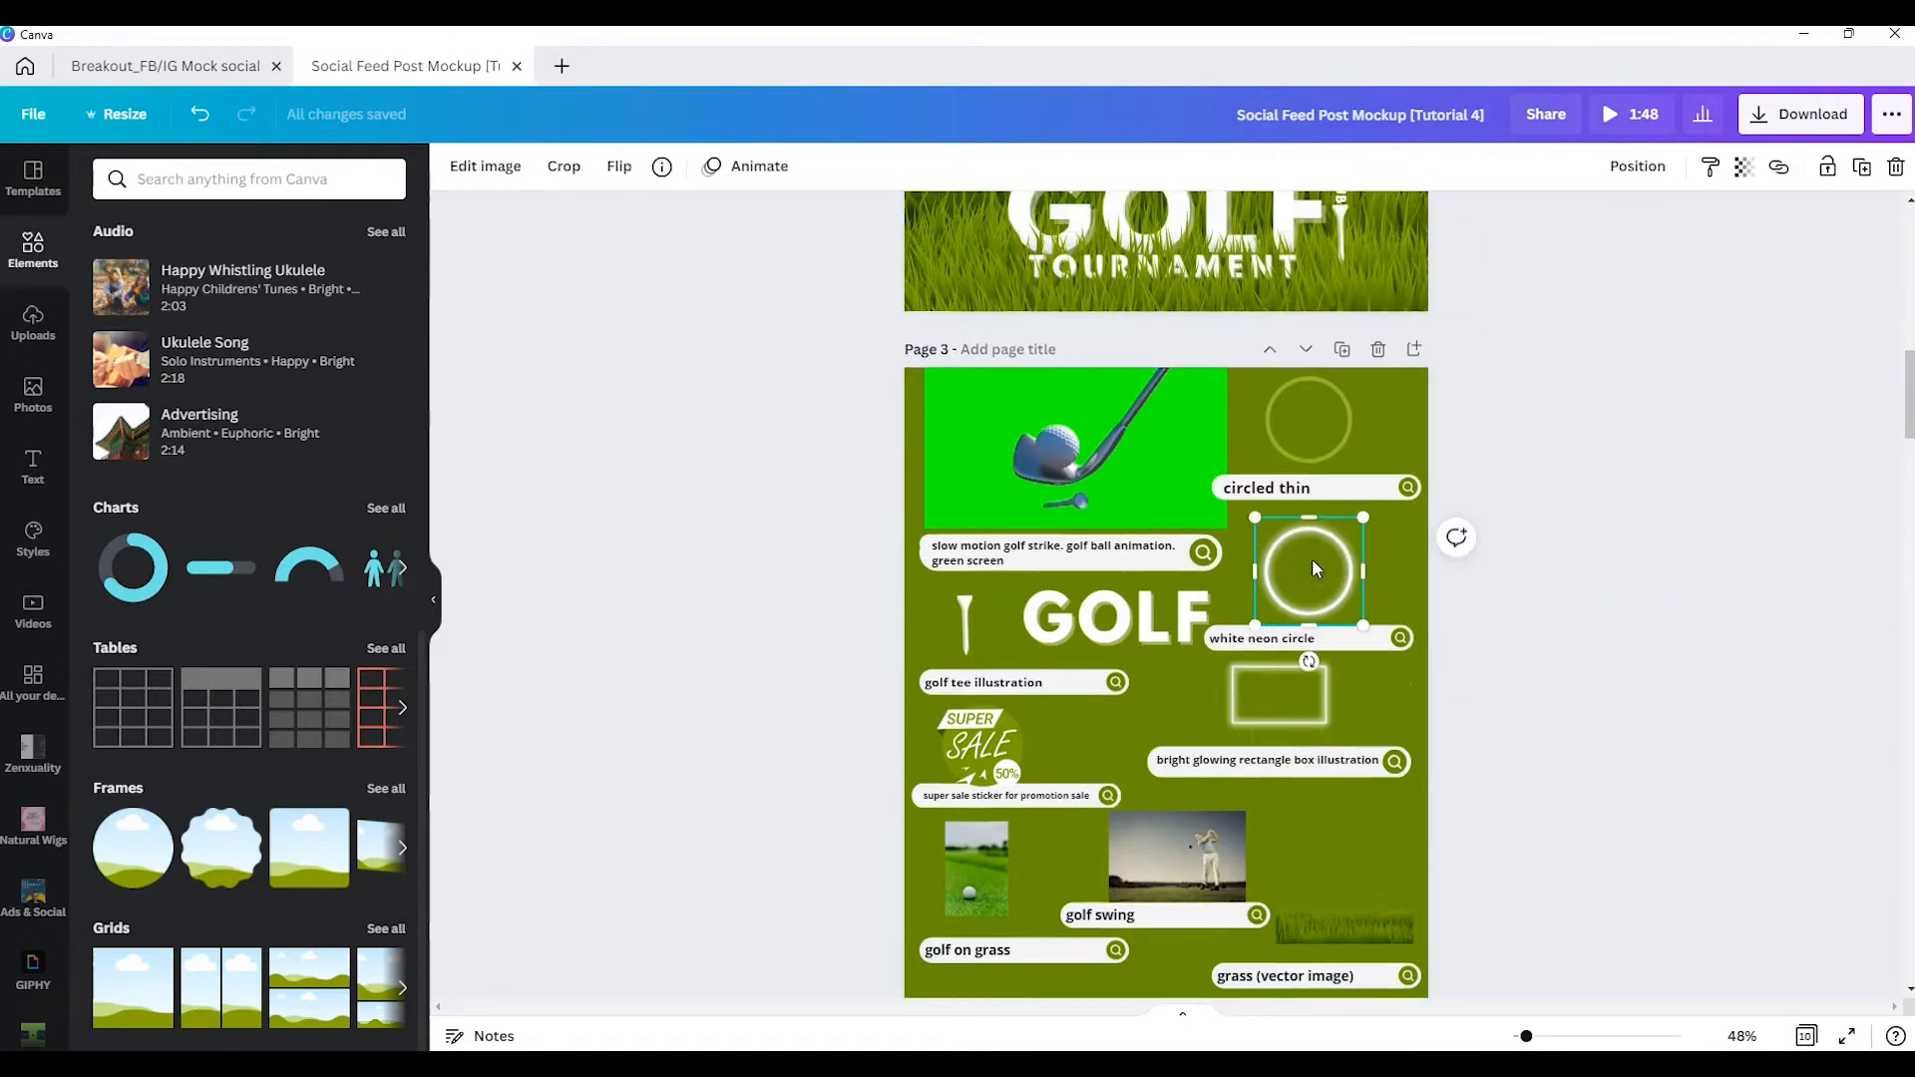
left_click(1305, 400, "shift")
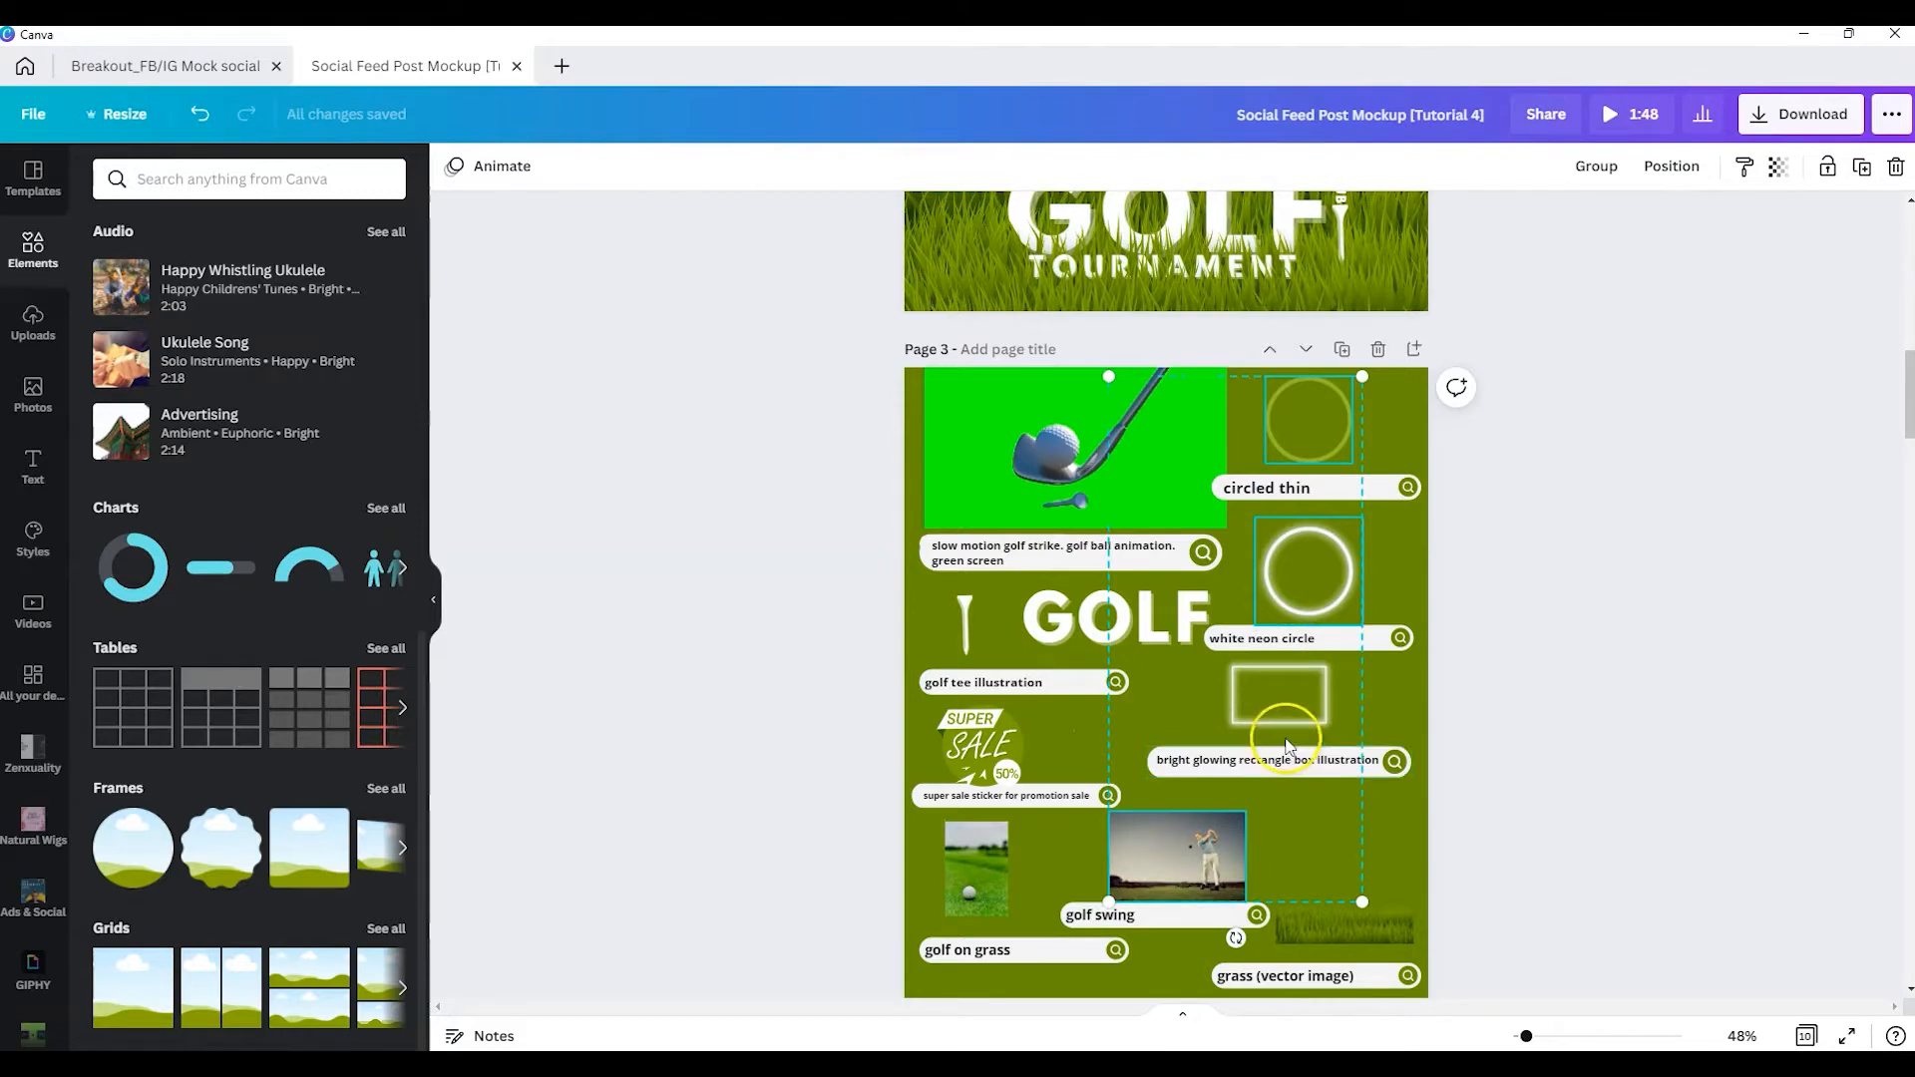
scroll(1193, 841, "down", 10)
Put the golf swing photo into a circular frame on page 5 and crop it to focus on the golfer.
left_click_drag(133, 848, 1032, 681)
left_click_drag(1172, 948, 1026, 601)
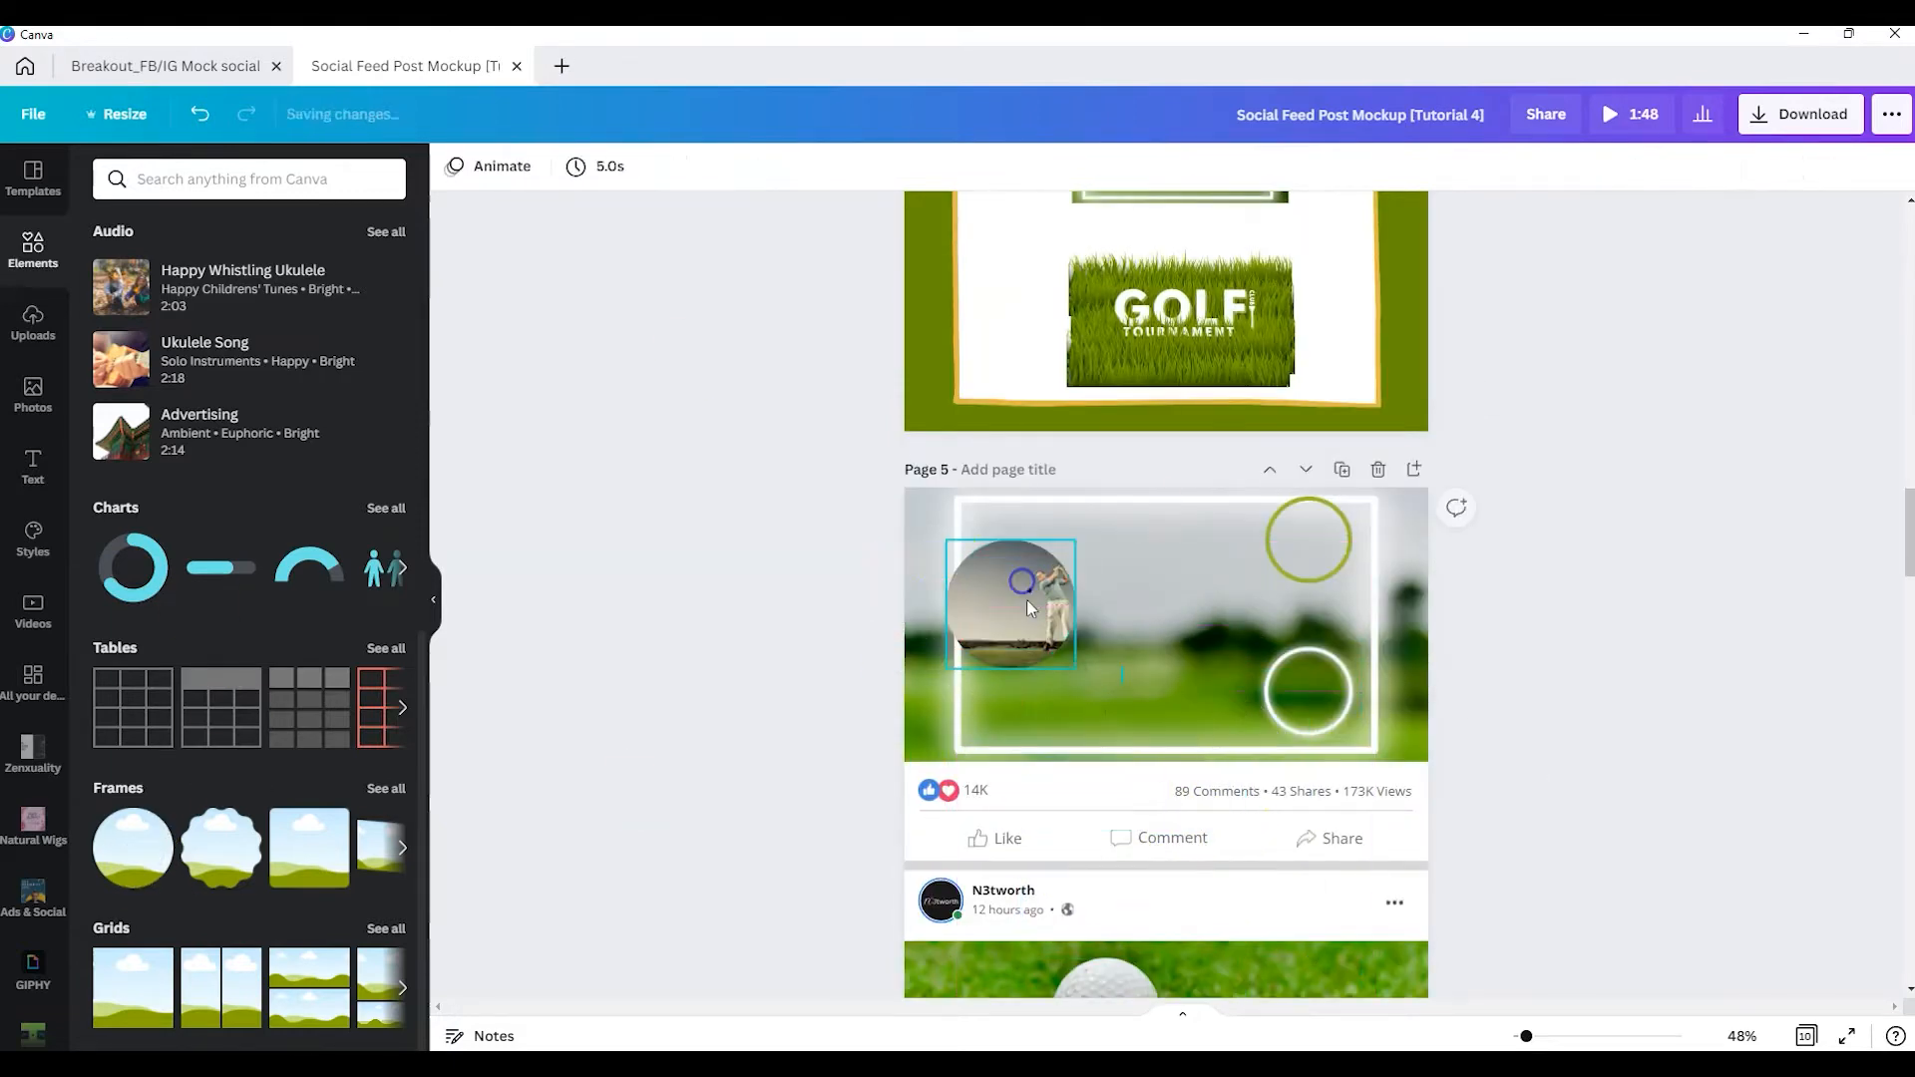
left_click(620, 166)
left_click_drag(805, 491, 732, 429)
left_click_drag(1006, 594, 1017, 680)
left_click(1332, 617)
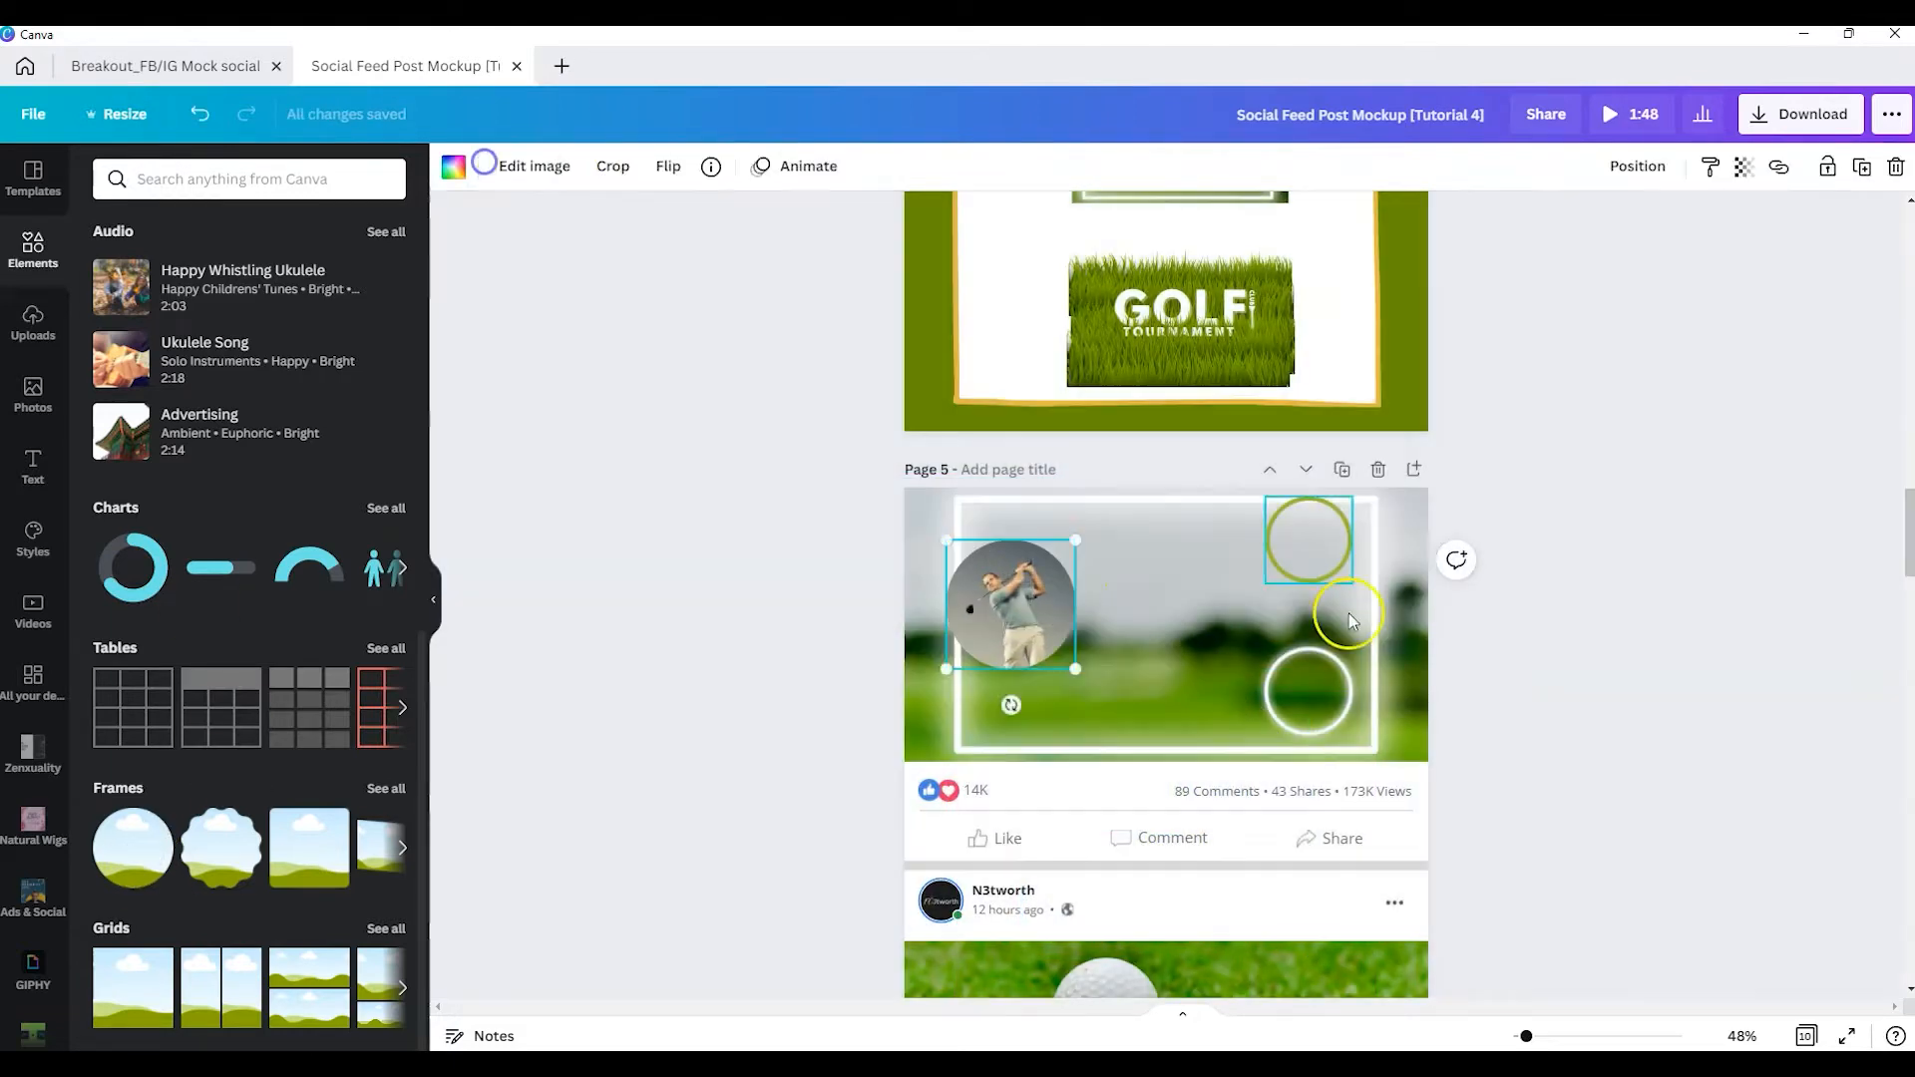
Fit the thin green circle around the golfer's circular photo on page 5 as a border.
left_click_drag(1047, 590, 1045, 570)
left_click_drag(1295, 552, 990, 603)
mouse_move(1047, 628)
left_mouse_down()
mouse_move(1096, 677)
mouse_move(1038, 636)
left_mouse_up()
scroll(1351, 586, "up", 3)
scroll(1117, 798, "down", 1)
left_click_drag(1087, 863, 1081, 858)
Enlarge the white neon circle and centre it around the green-bordered golfer photo.
left_click_drag(1310, 889, 1128, 815)
left_click(1027, 798)
left_click(1827, 166)
scroll(1143, 796, "down", 1)
left_click_drag(1138, 736, 1122, 804)
left_click_drag(1023, 779, 1036, 764)
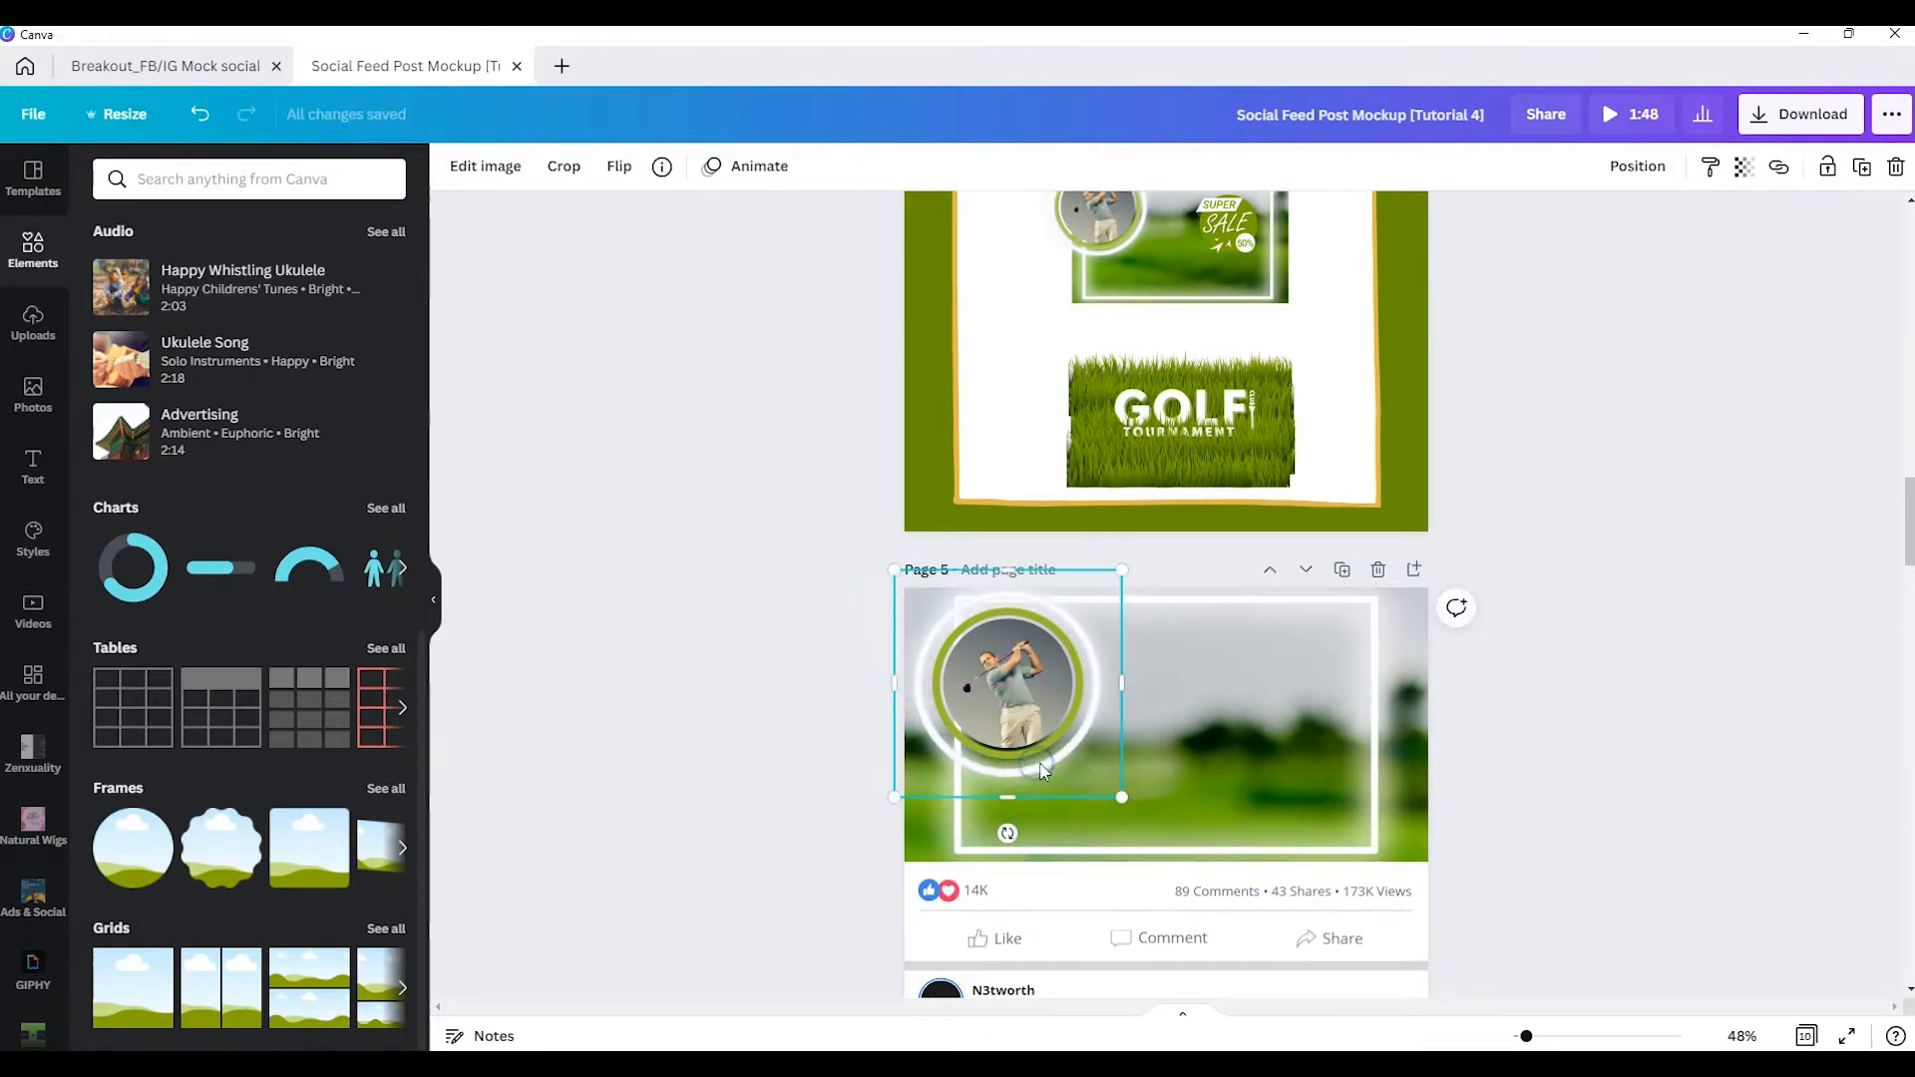
Group the golfer photo with its two circles and move the group over the glowing rectangle's upper-left corner.
left_click_drag(783, 601, 1150, 729)
left_click(1594, 165)
left_click_drag(1012, 684, 979, 650)
scroll(1098, 750, "up", 1)
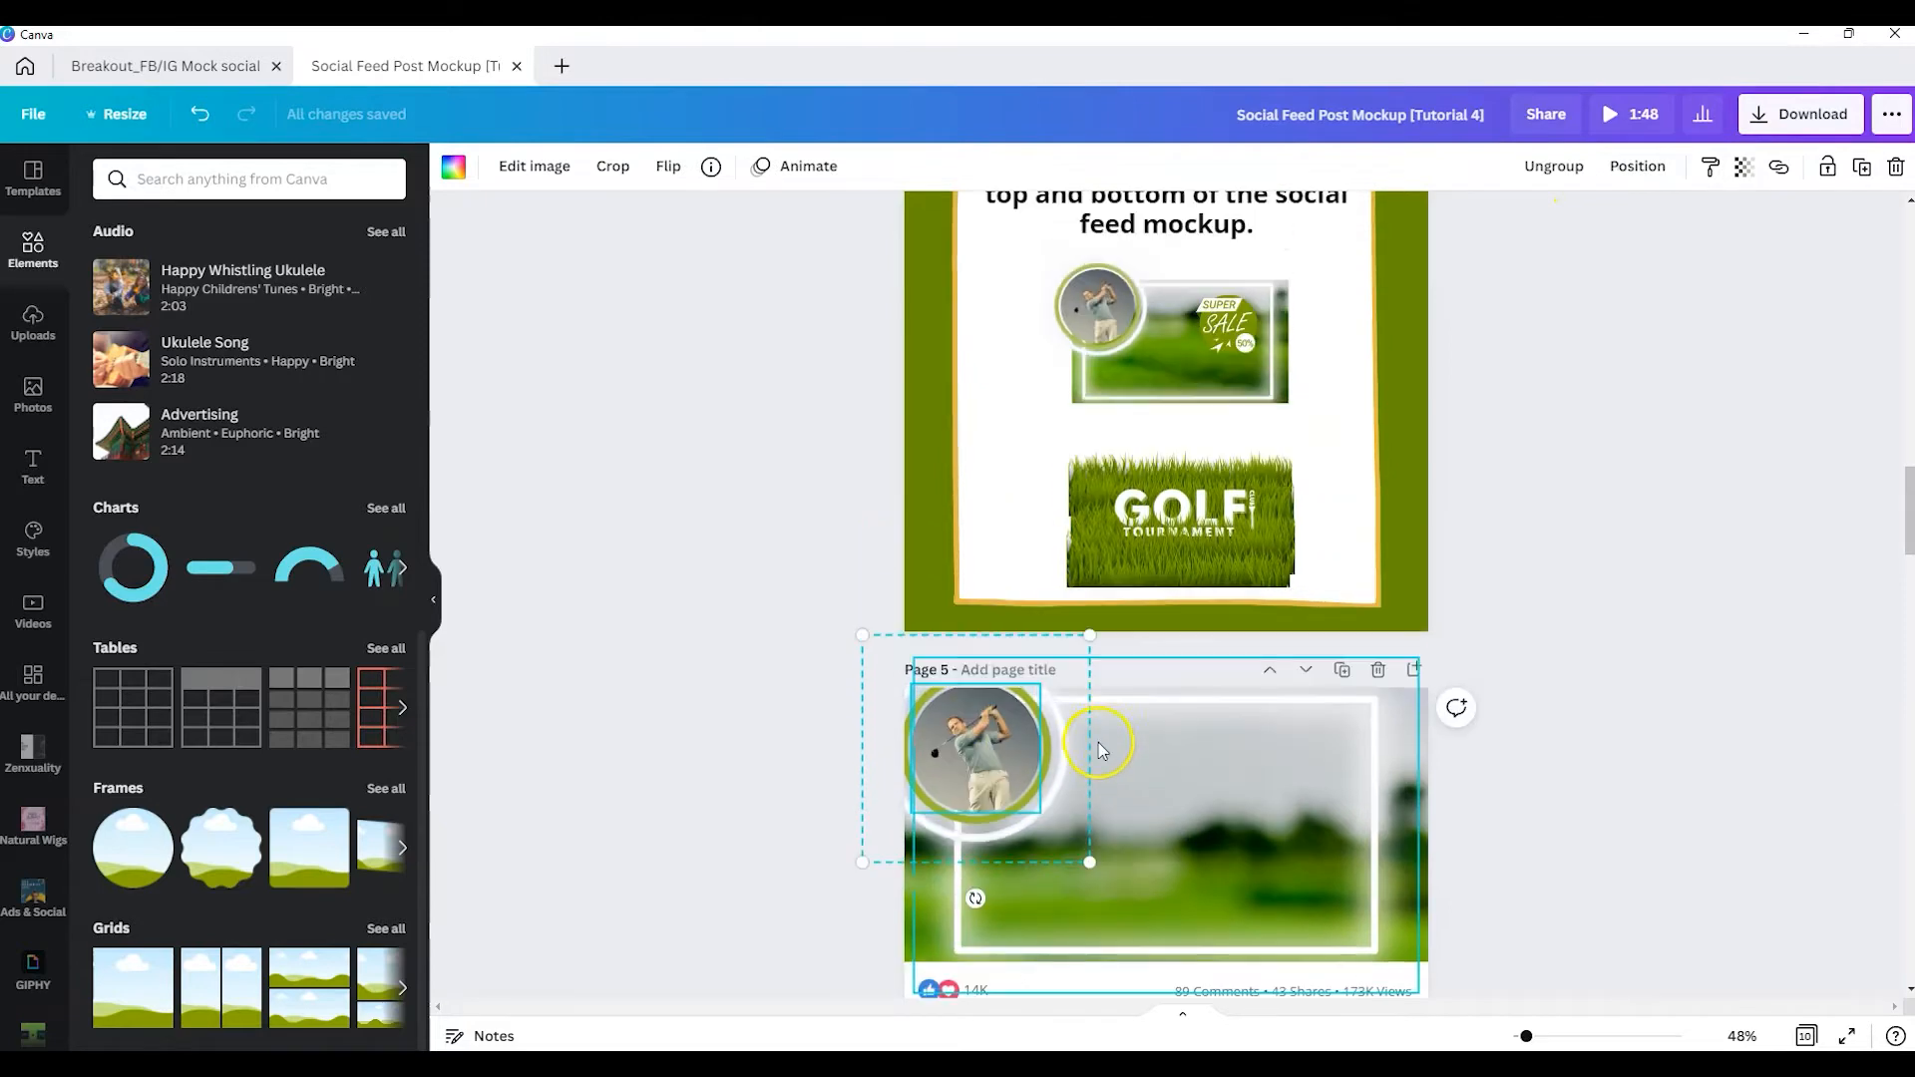
scroll(1098, 750, "down", 1)
left_click(1210, 650)
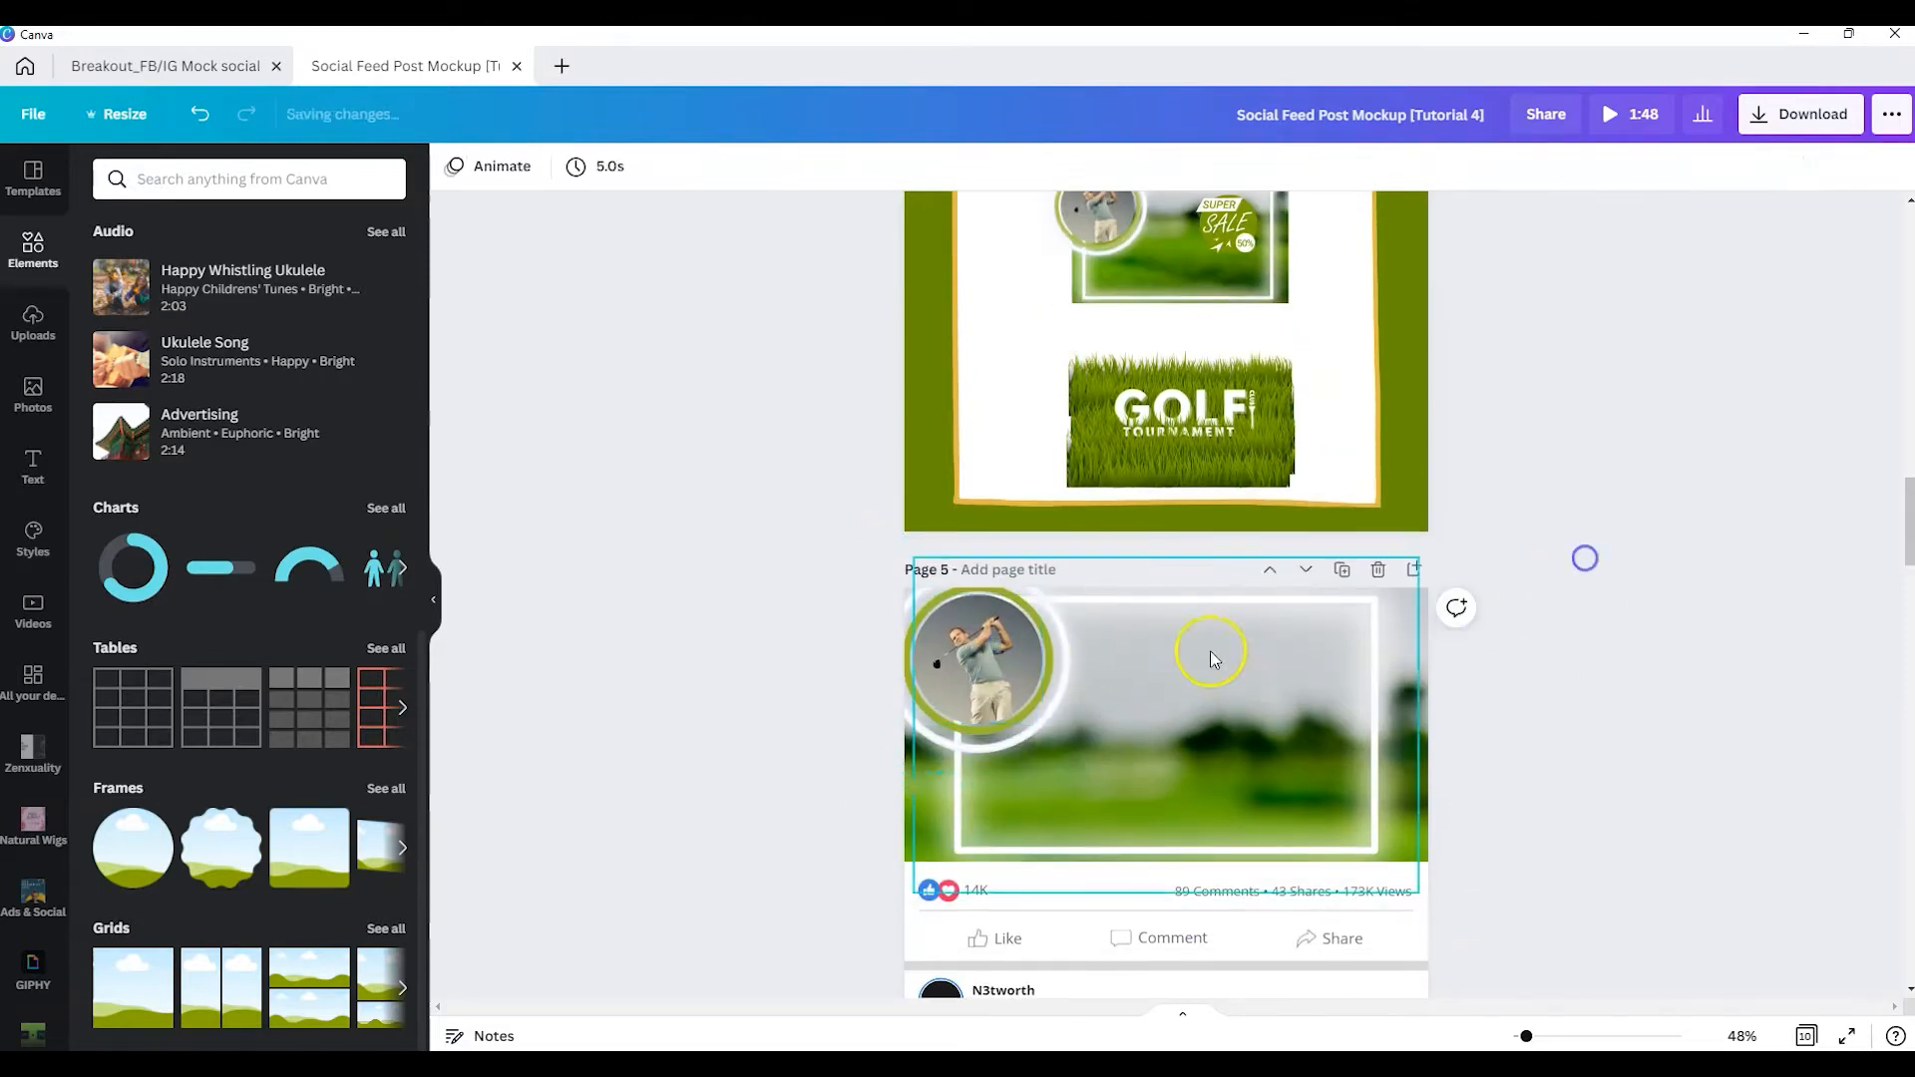
Copy the Super Sale 50% sticker from page 3 and paste it onto page 5.
scroll(1210, 652, "up", 11)
left_click(1008, 671)
key("ctrl+c")
scroll(1248, 685, "down", 12)
key("ctrl+v")
scroll(1295, 603, "down", 2)
Resize the Super Sale sticker and place it inside the right part of the glowing rectangle on page 5.
left_click_drag(969, 599, 1159, 390)
scroll(1197, 398, "up", 1)
left_click_drag(1227, 435, 1249, 417)
scroll(1352, 574, "up", 1)
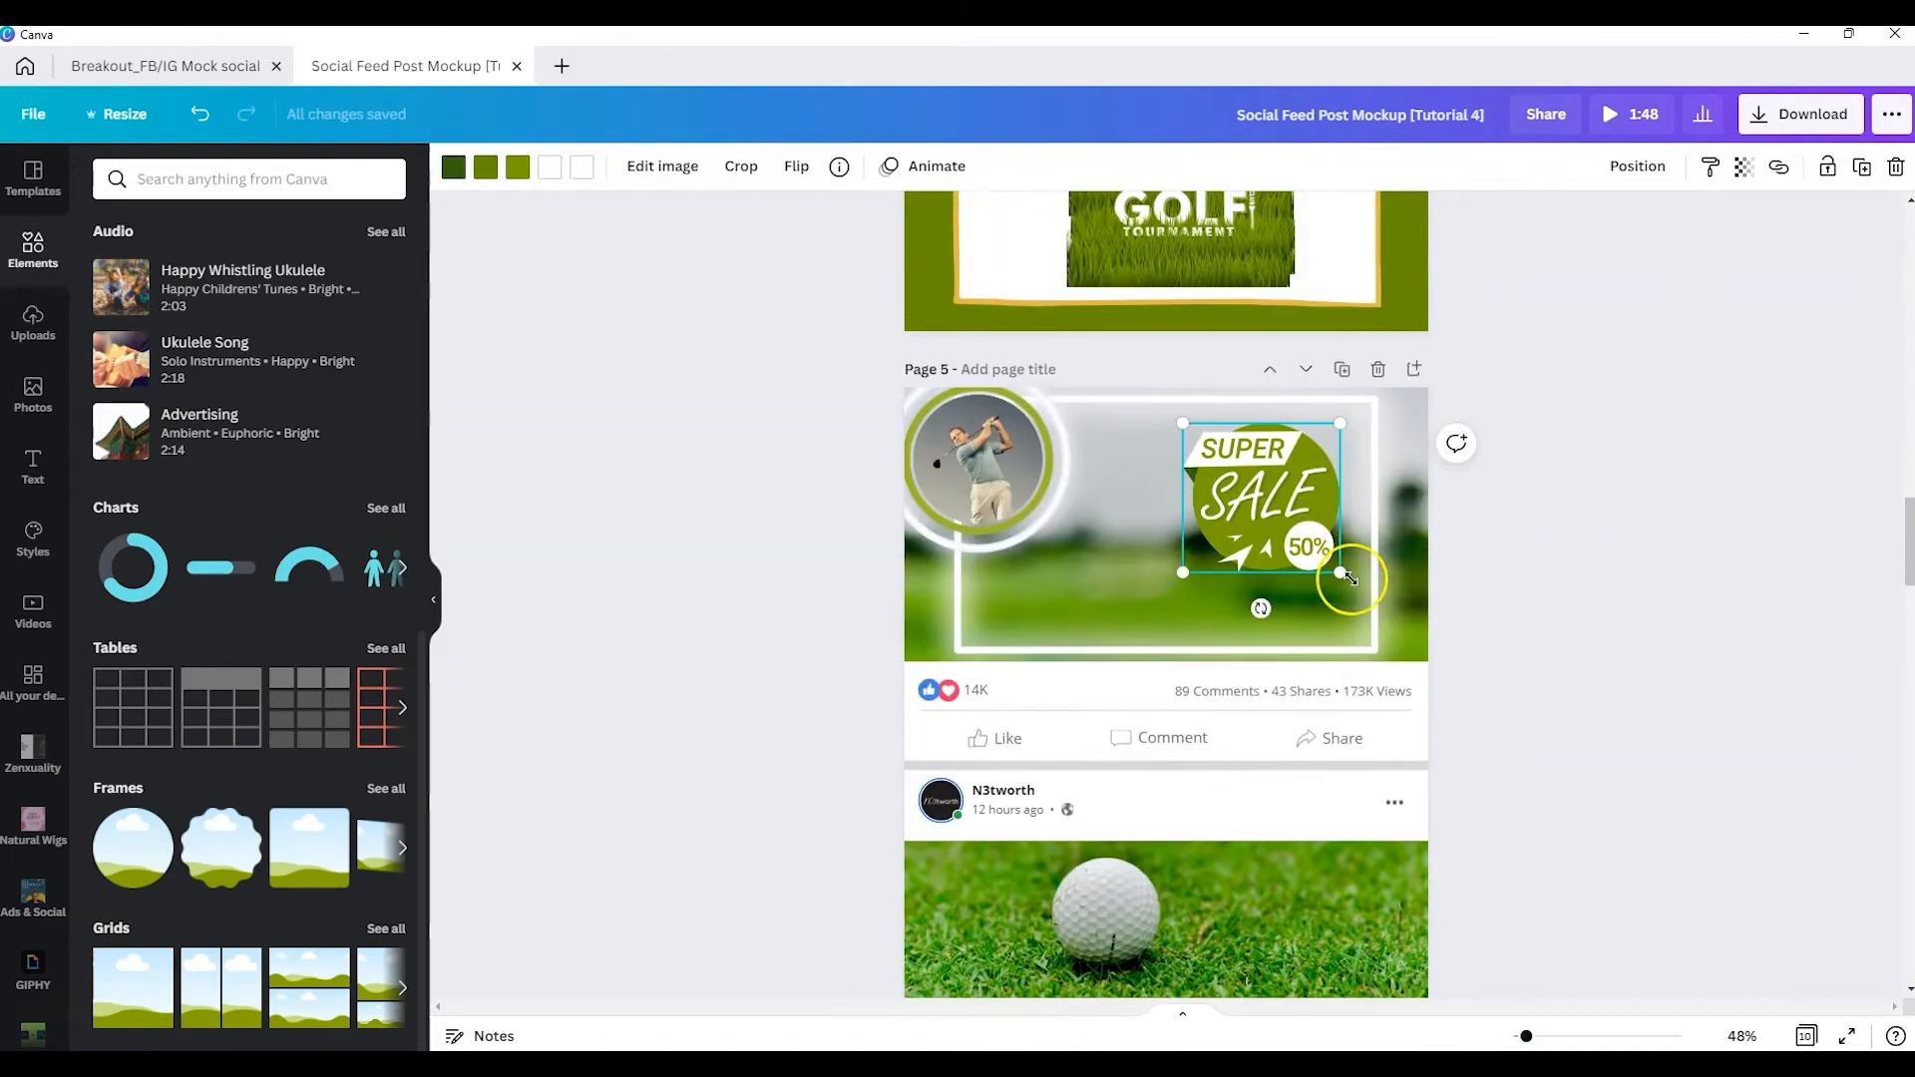
left_click_drag(1340, 572, 1309, 543)
left_click_drag(1259, 484, 1277, 484)
left_click(1430, 533)
Copy the grass vector image from page 3 and paste it over the golf ball photo on page 5.
scroll(1431, 533, "up", 3)
scroll(1434, 527, "down", 3)
scroll(1434, 523, "down", 2)
scroll(1434, 524, "up", 2)
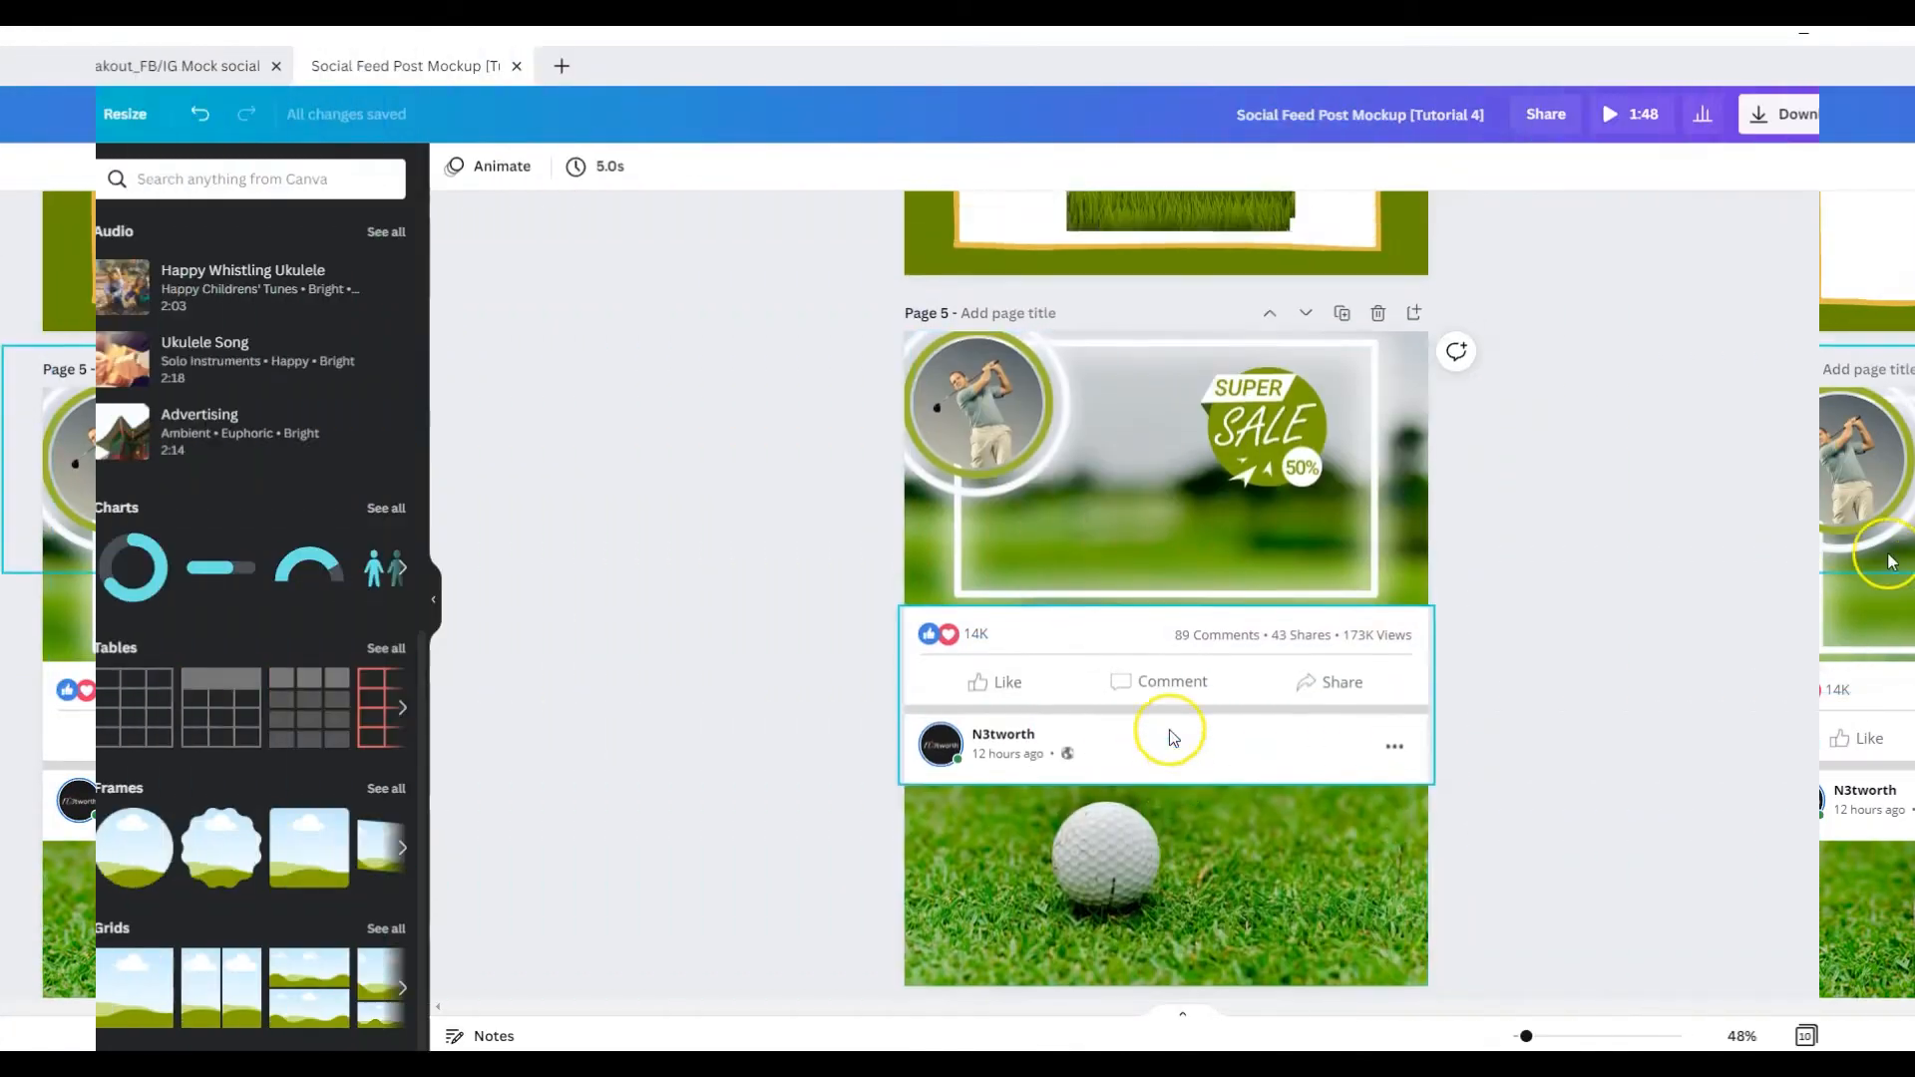
scroll(1169, 708, "up", 1)
scroll(1165, 688, "up", 1)
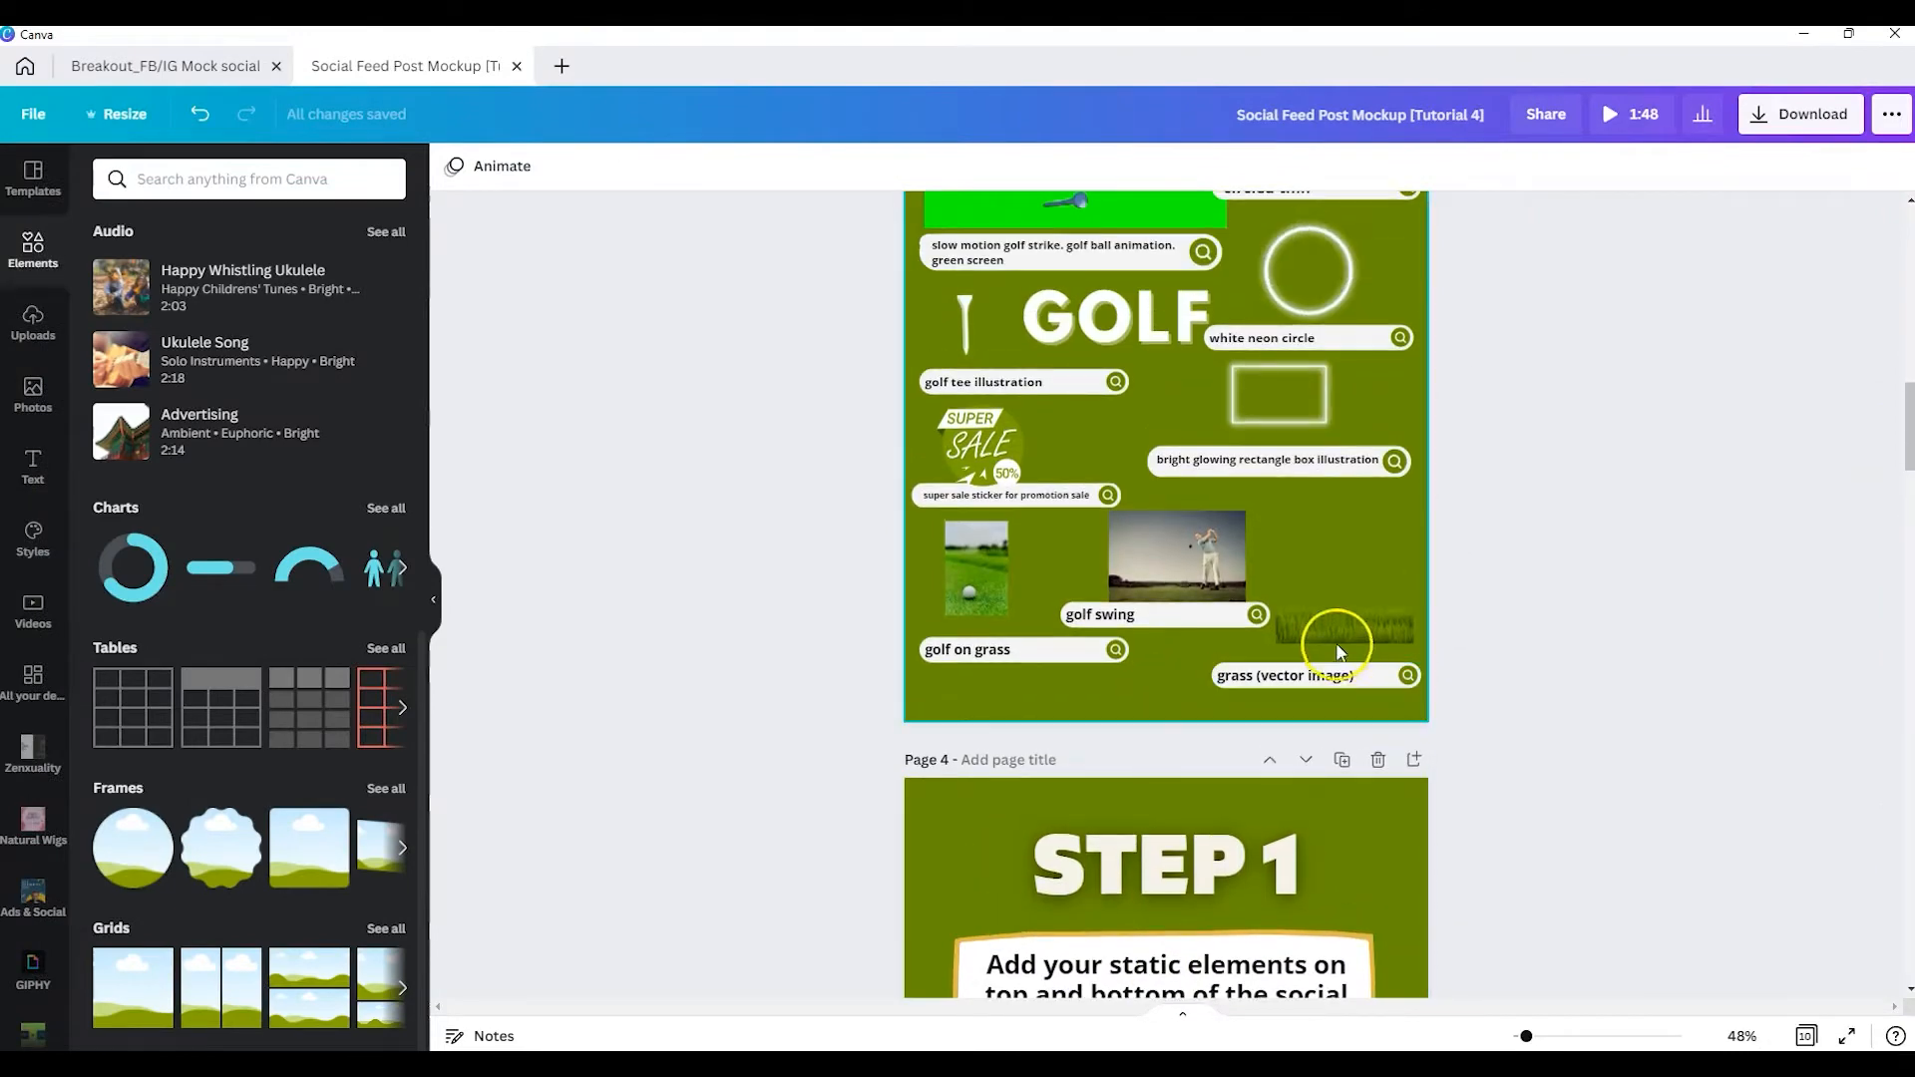
left_click(1349, 602)
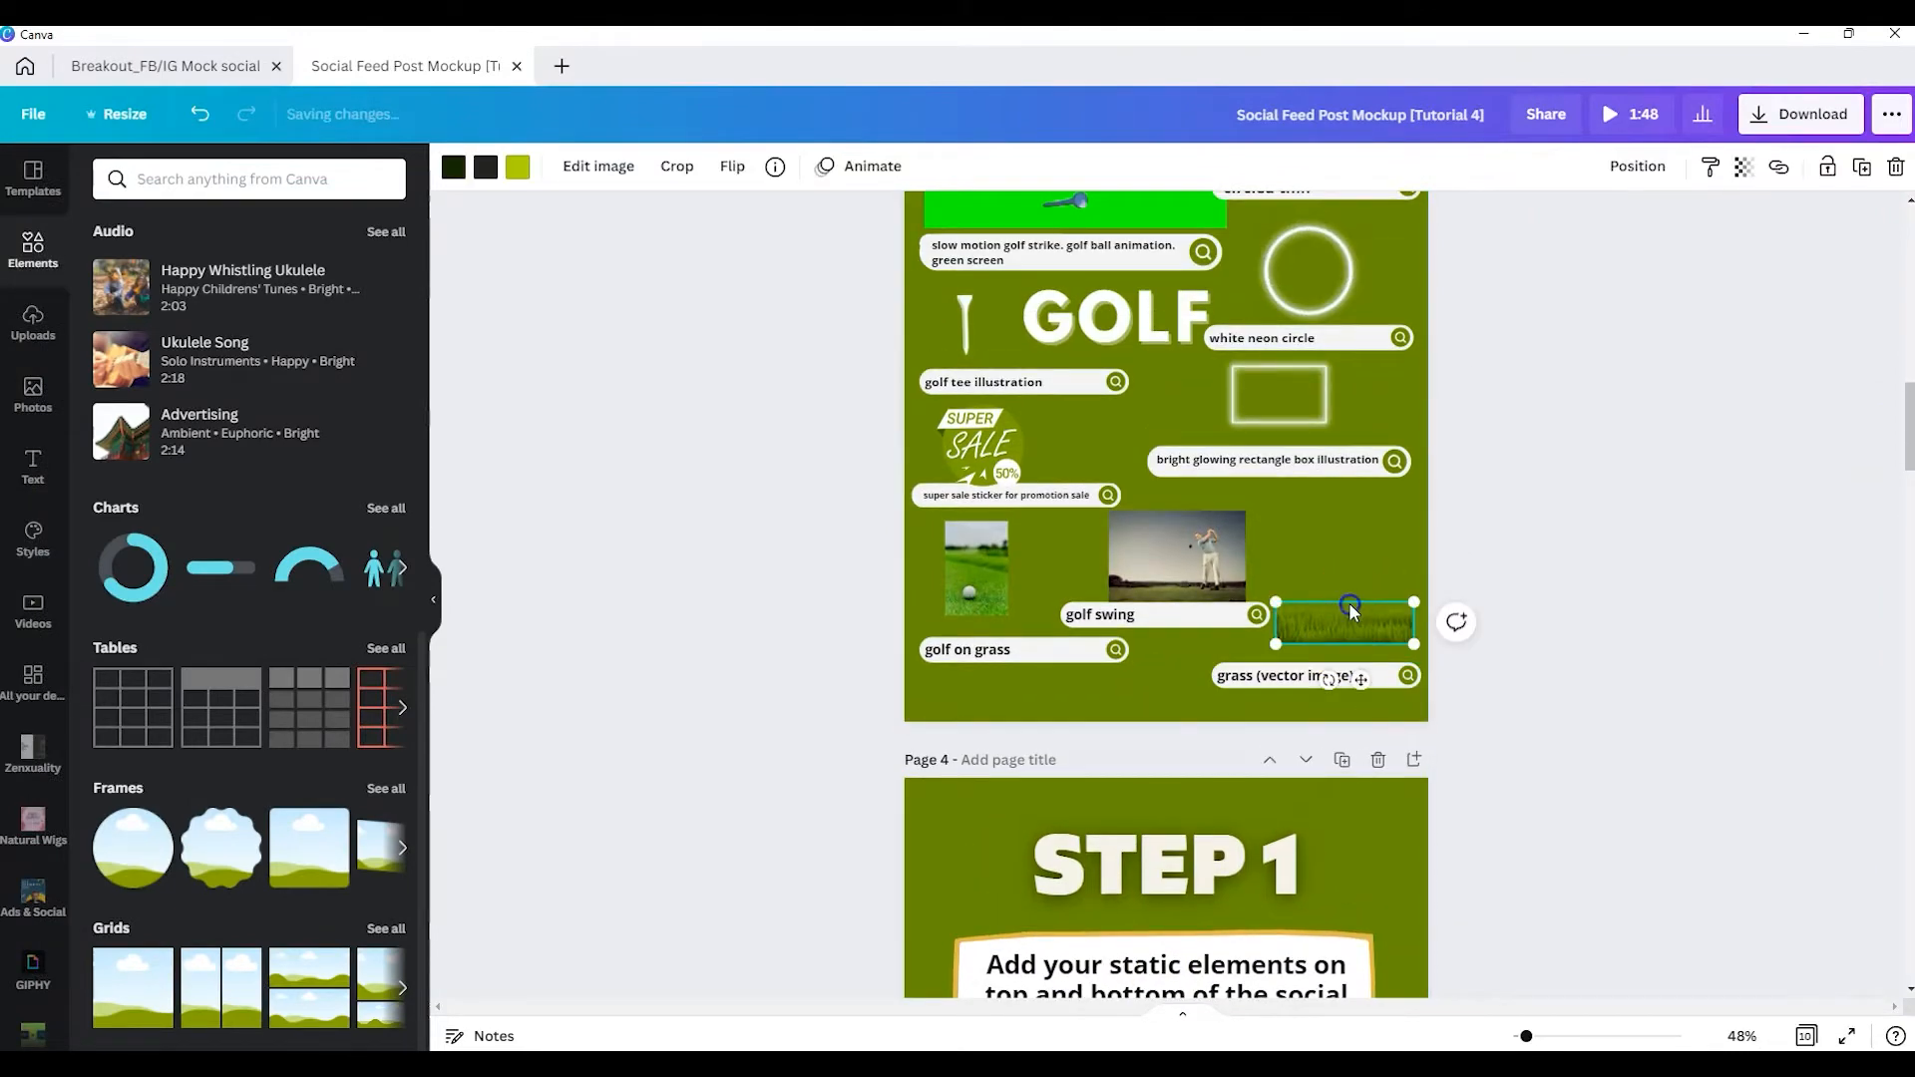
scroll(1212, 742, "down", 5)
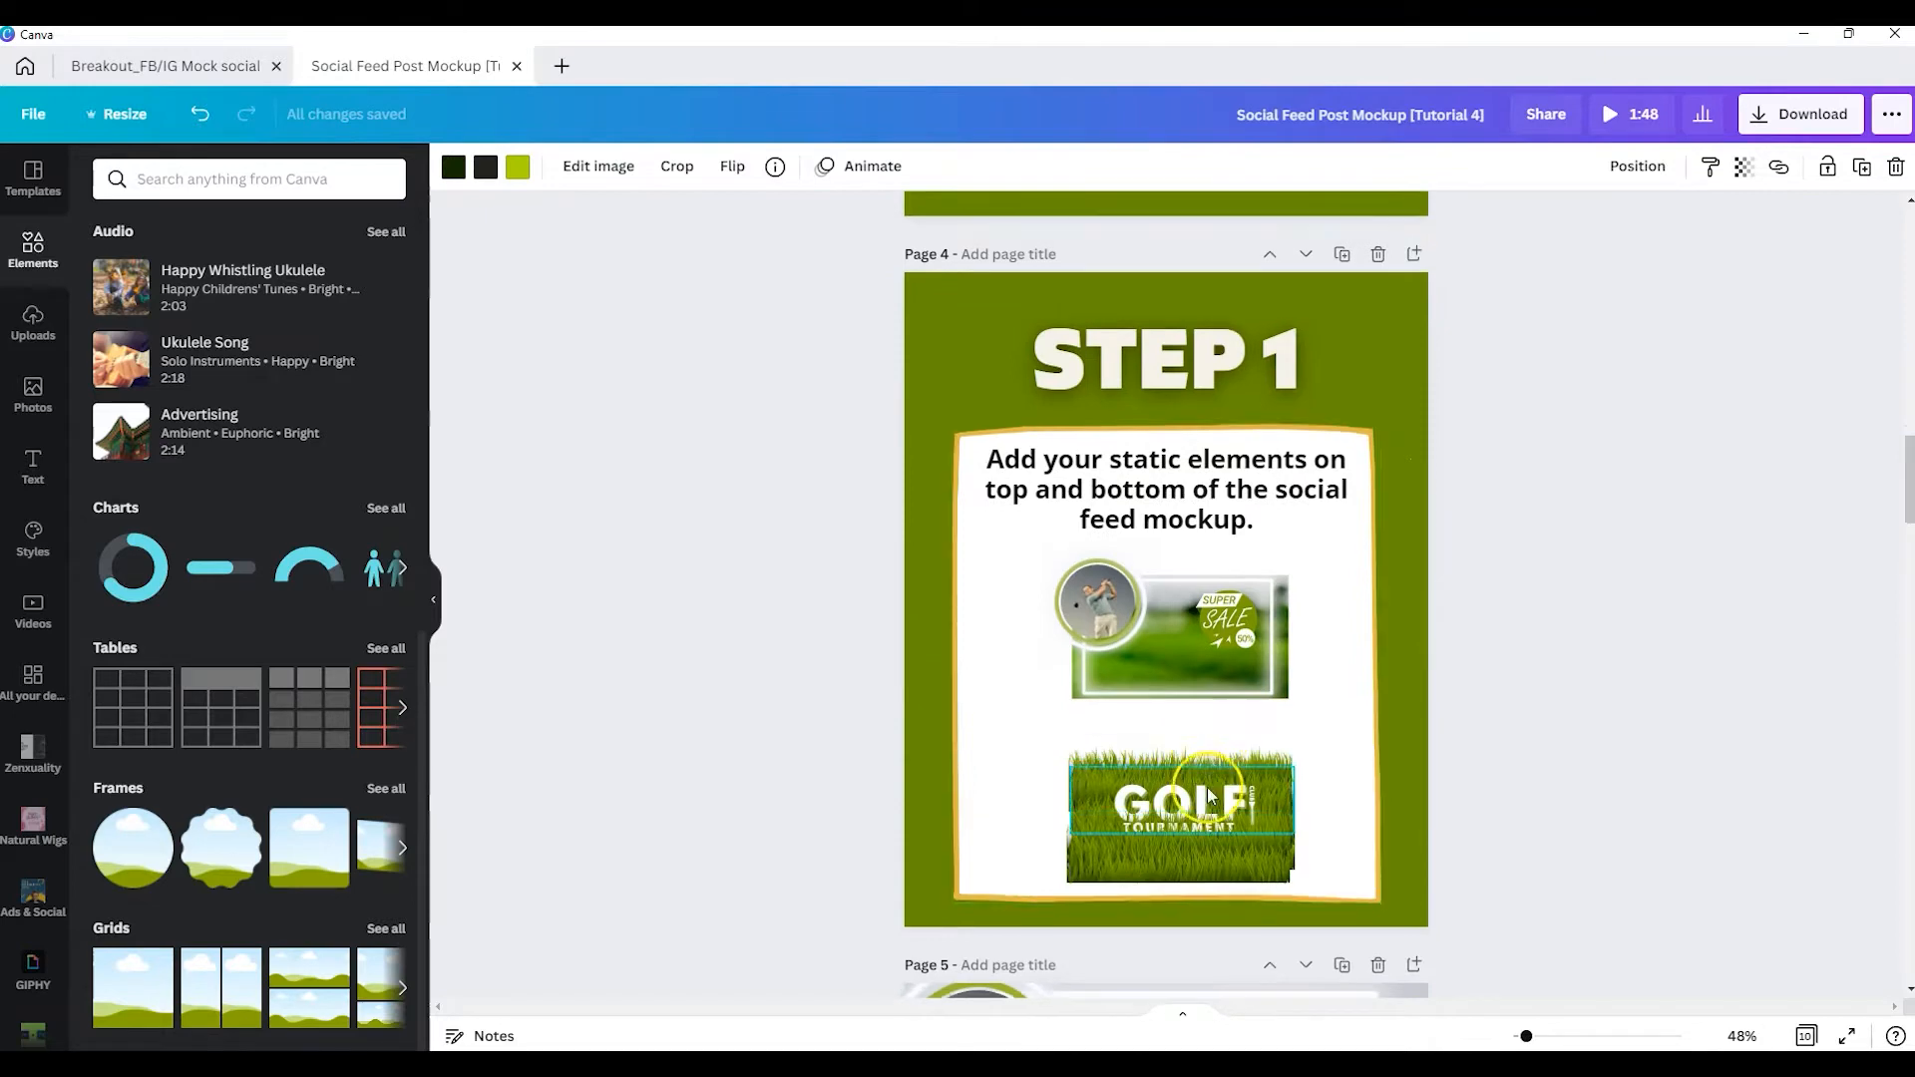
scroll(1201, 801, "down", 4)
scroll(1201, 802, "down", 6)
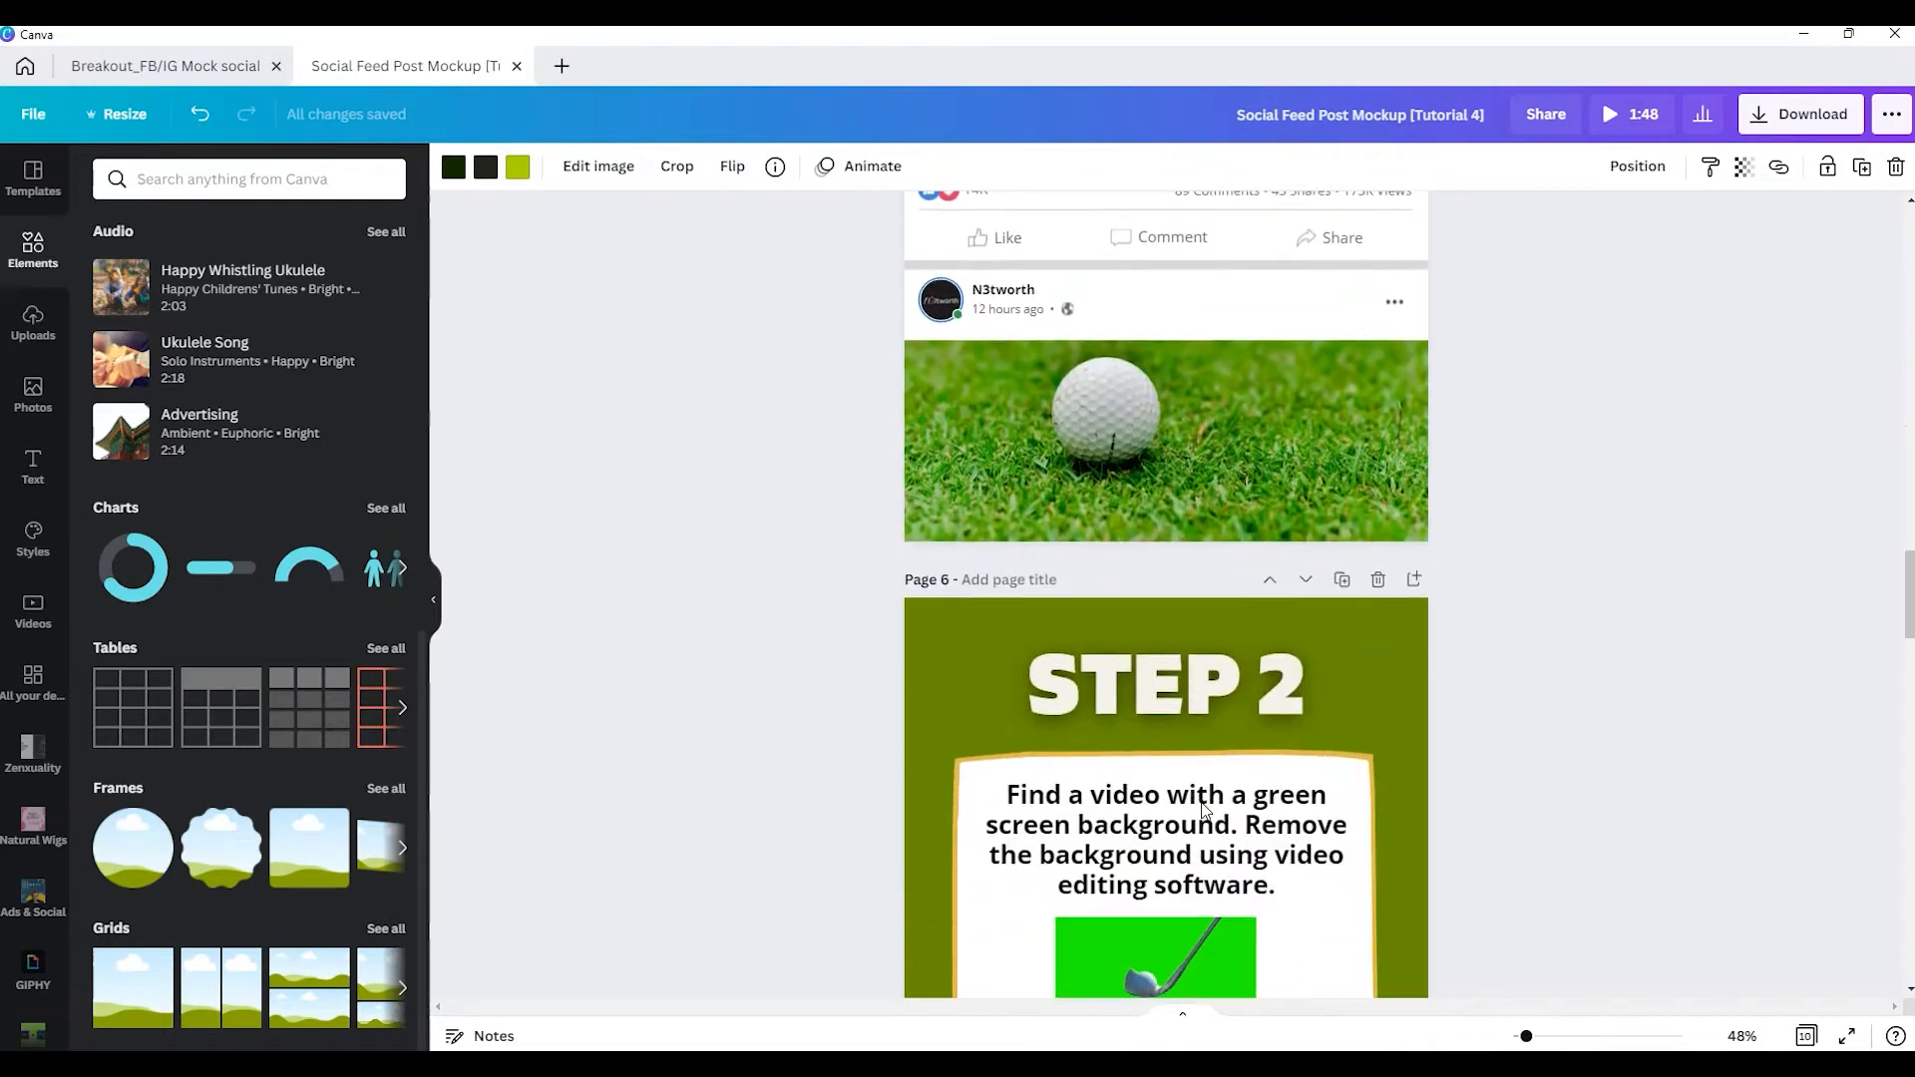
scroll(1169, 705, "up", 3)
left_click(1168, 706)
key("ctrl+v")
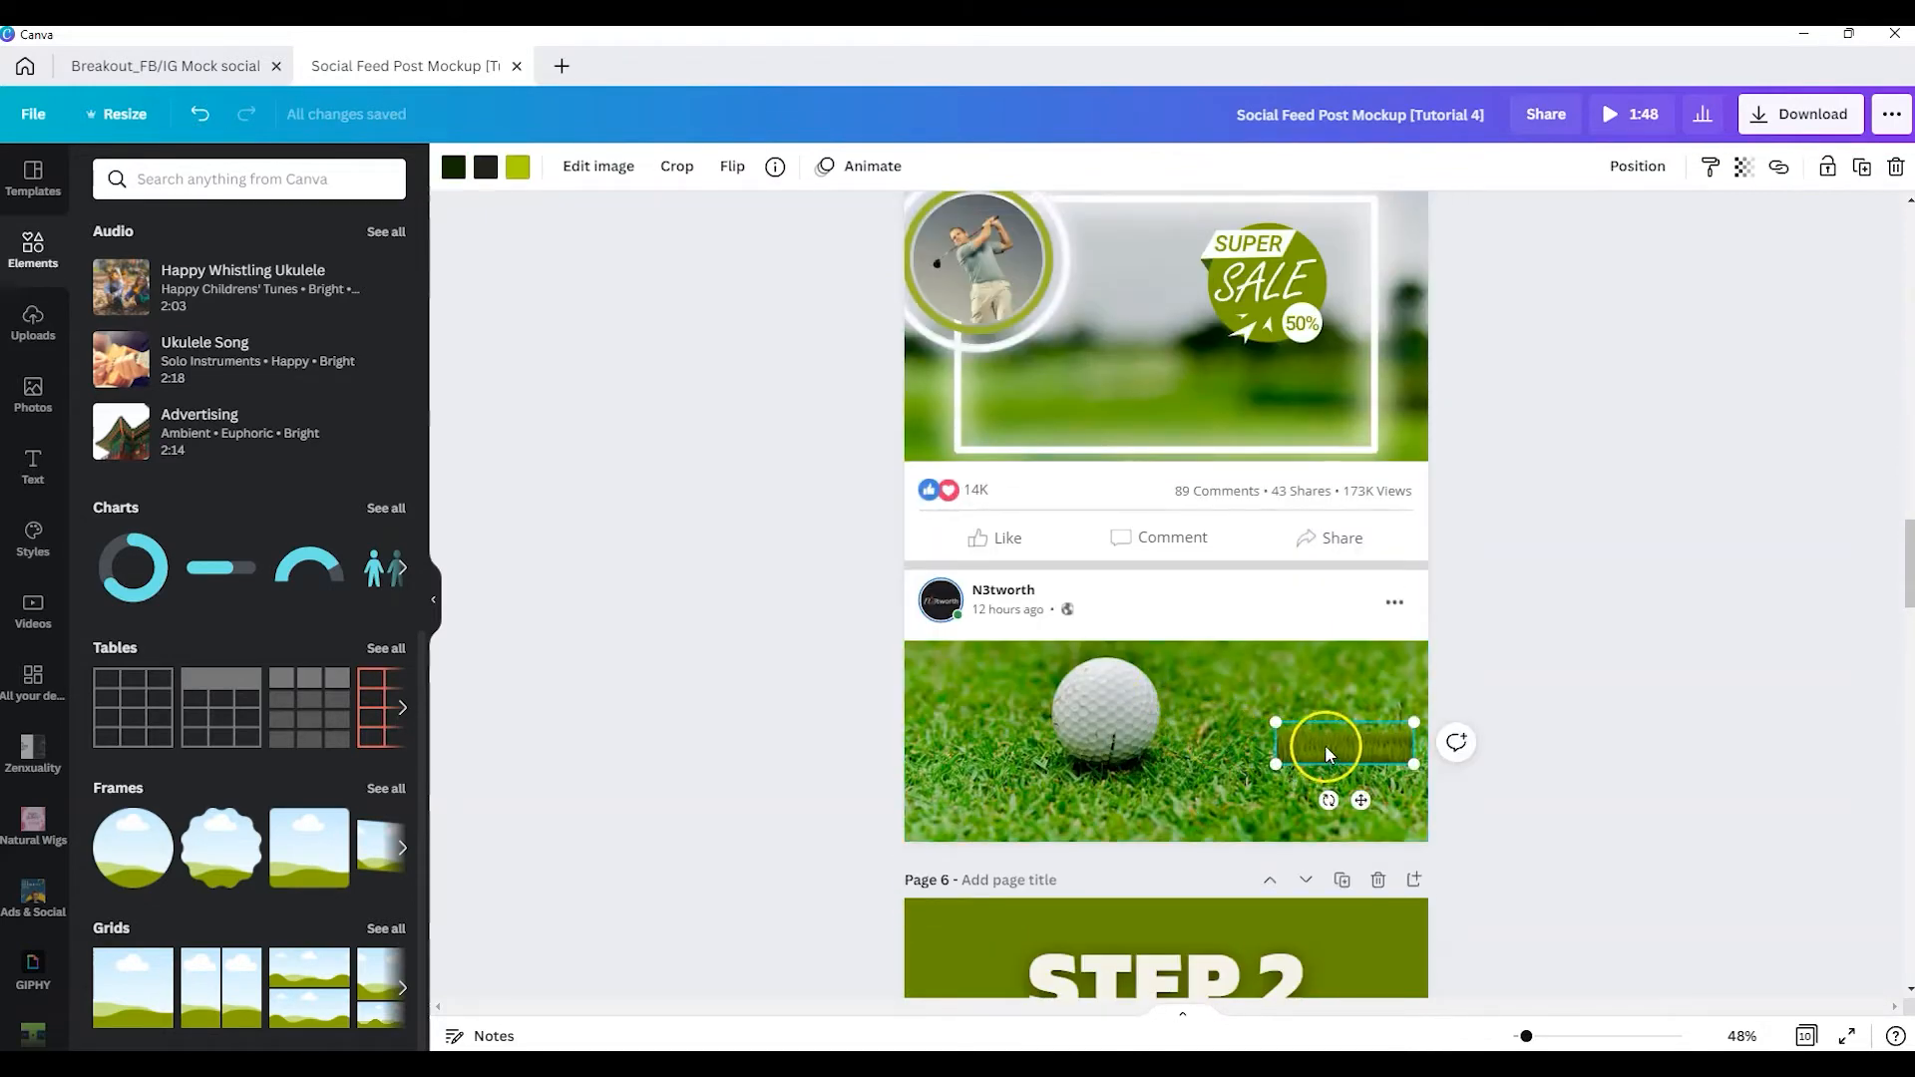
Enlarge the grass to span page 5's width along the bottom and layer a horizontally flipped copy above it.
left_click_drag(1324, 744, 1438, 681)
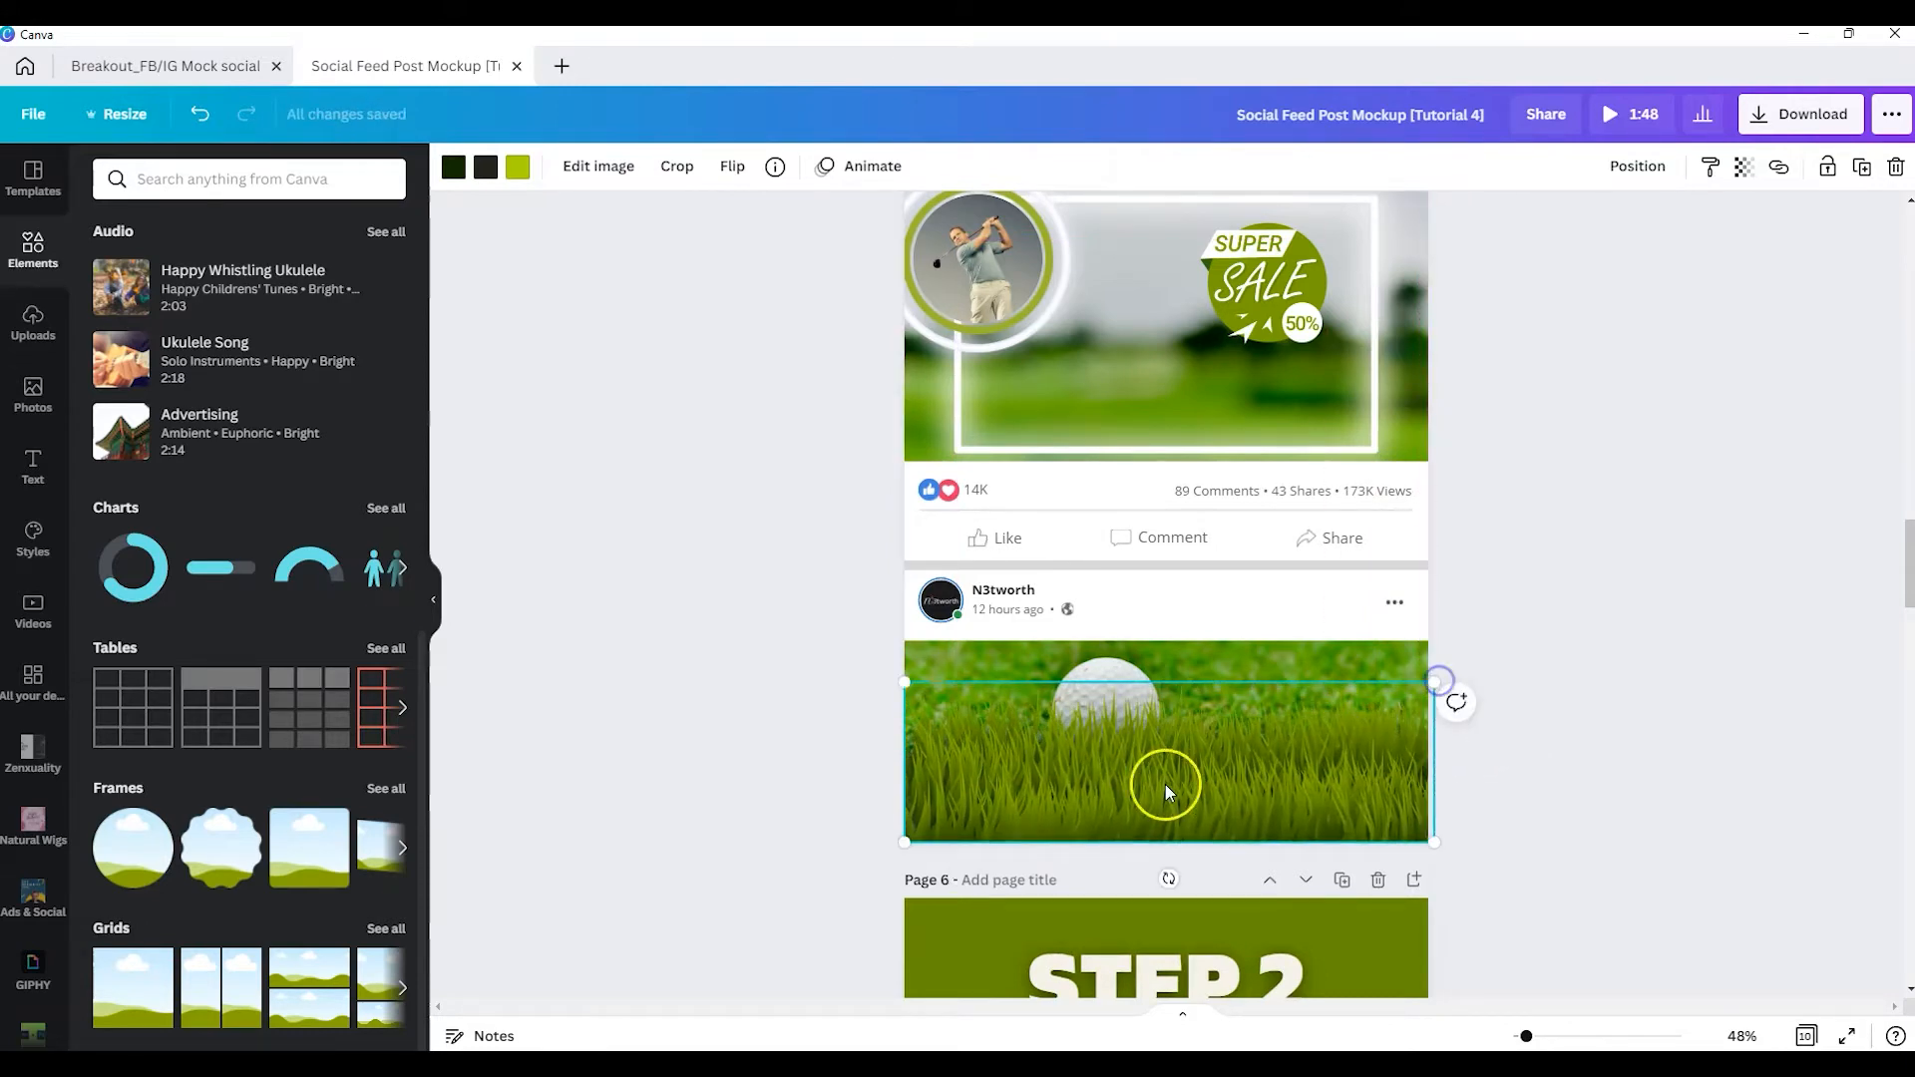
left_click_drag(1158, 808, 1185, 736)
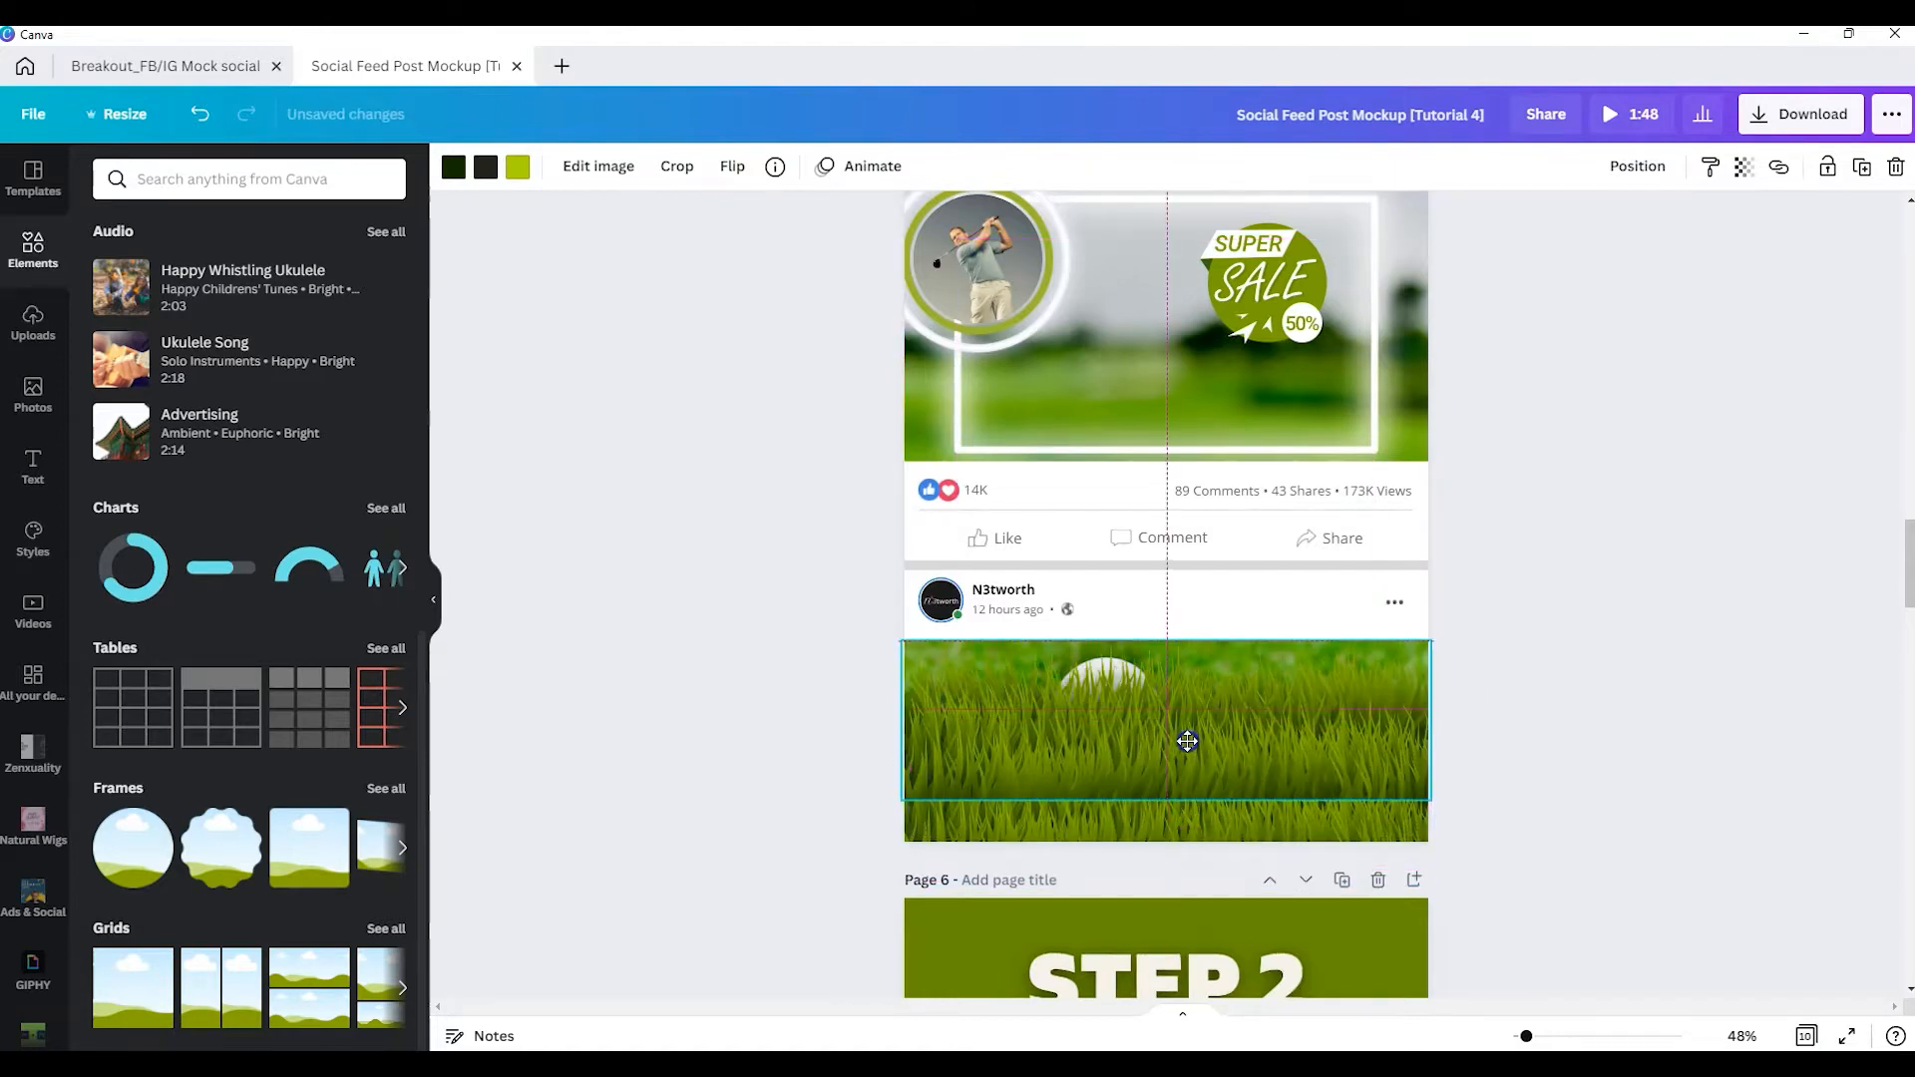
left_click(732, 167)
left_click(767, 221)
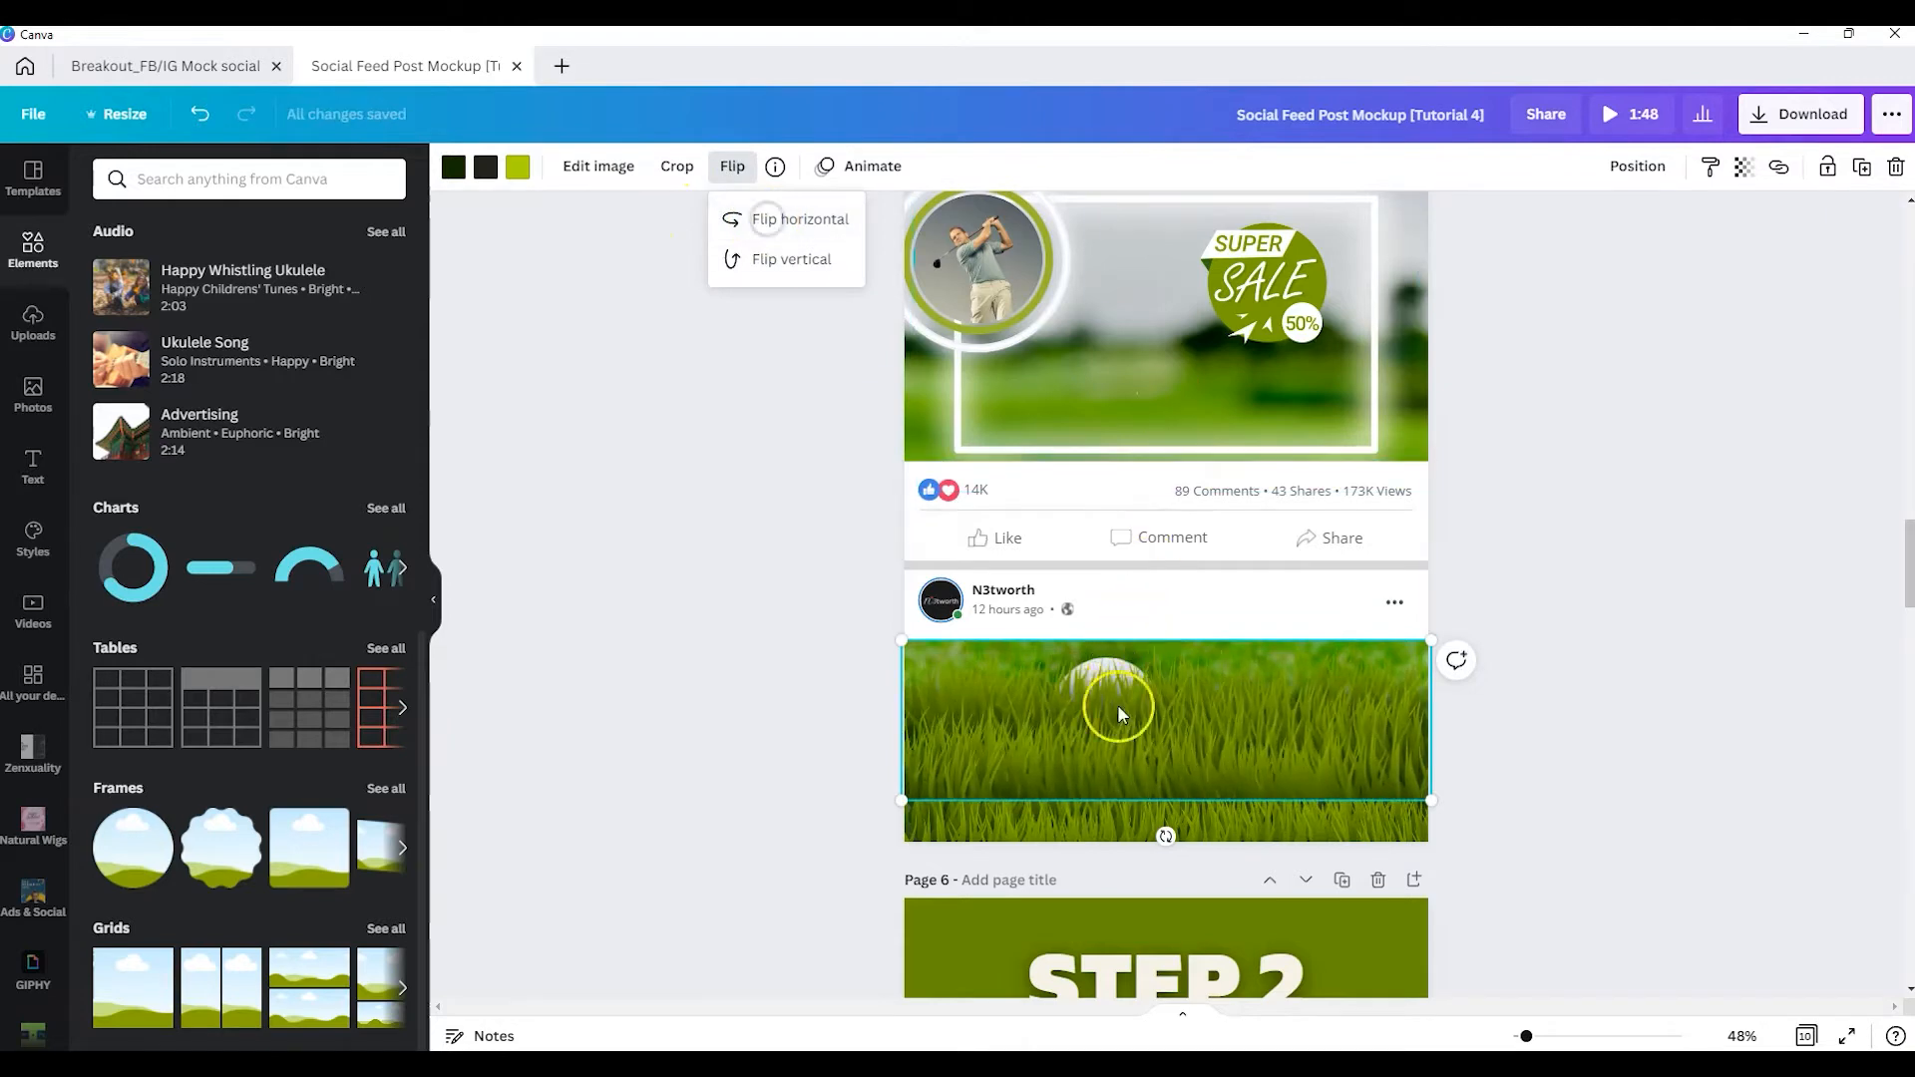
left_click_drag(1167, 757, 1168, 746)
Add another grass row overlapping the lower edge of the feed bar and adjust the layer order of the grass rows.
left_click(1638, 167)
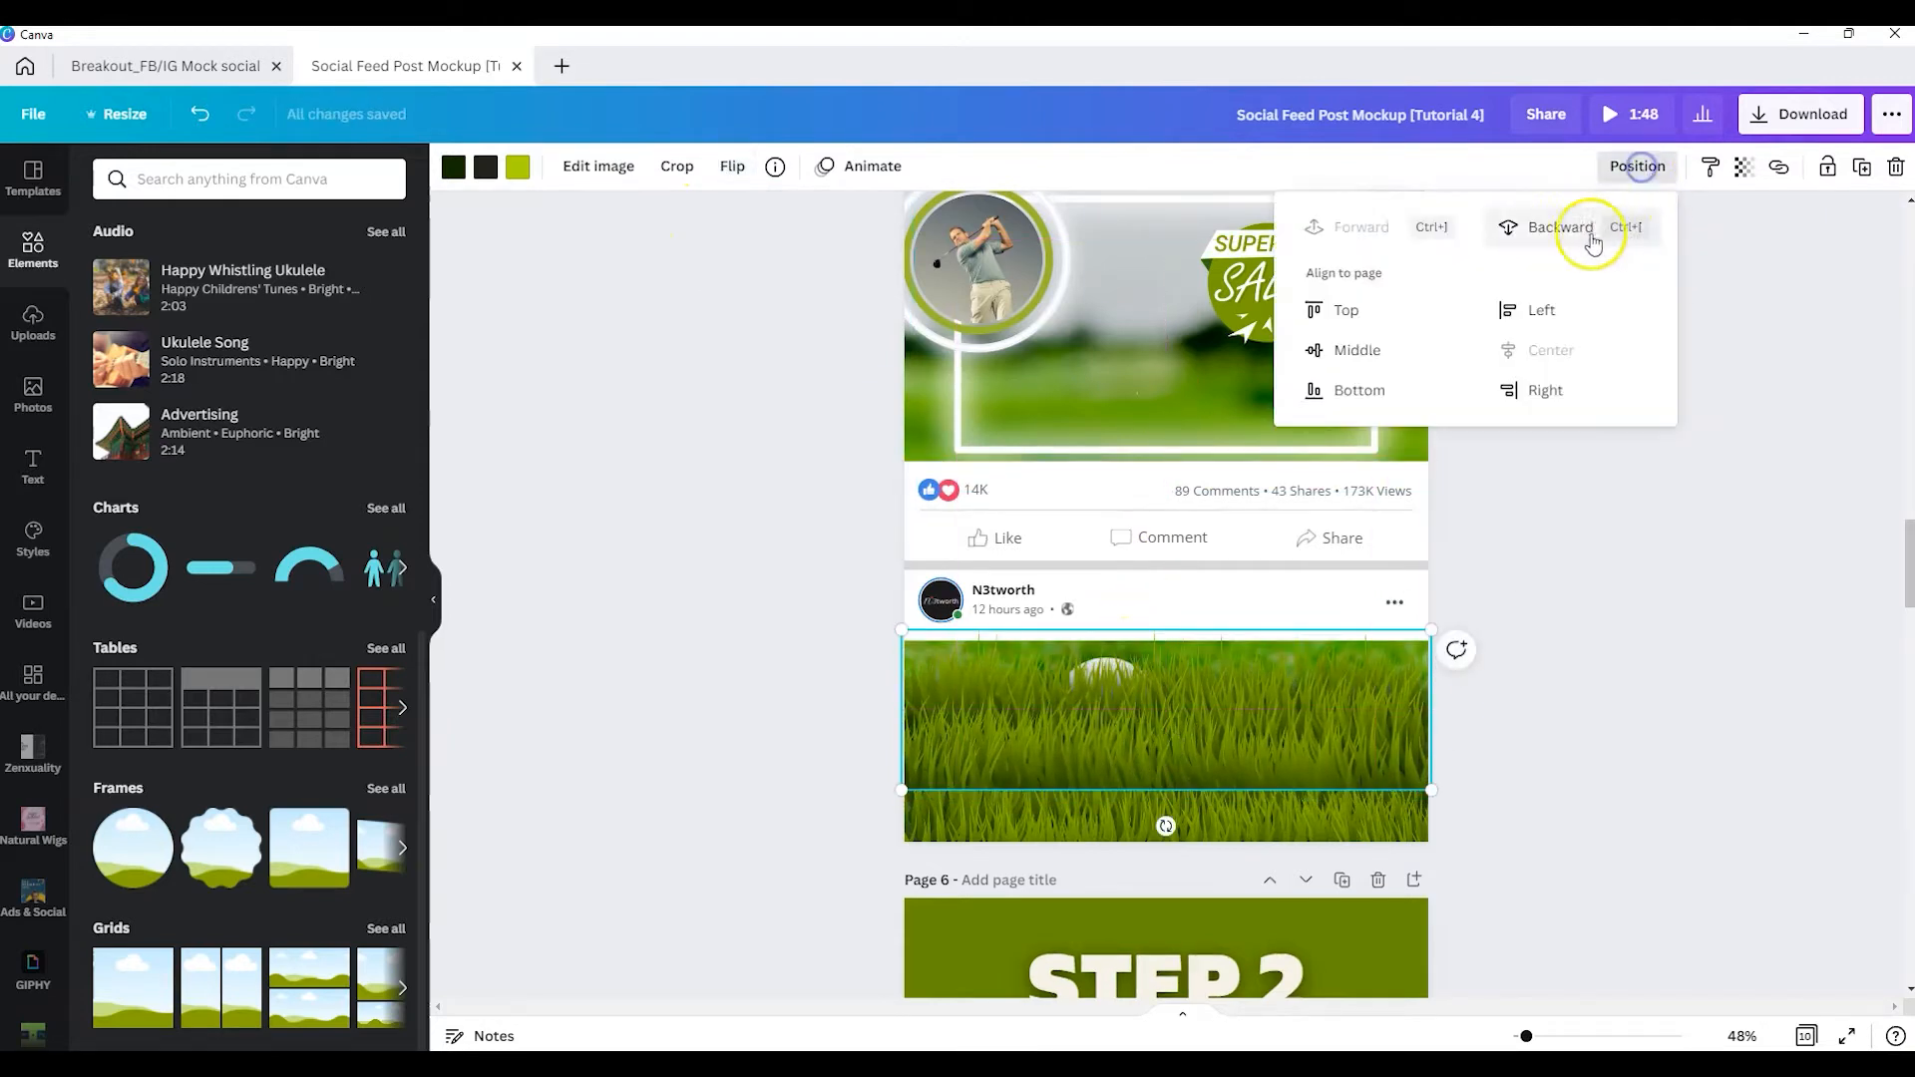
left_click(1262, 698)
left_click_drag(1374, 711, 1265, 668)
left_click(1637, 166)
left_click(1339, 226)
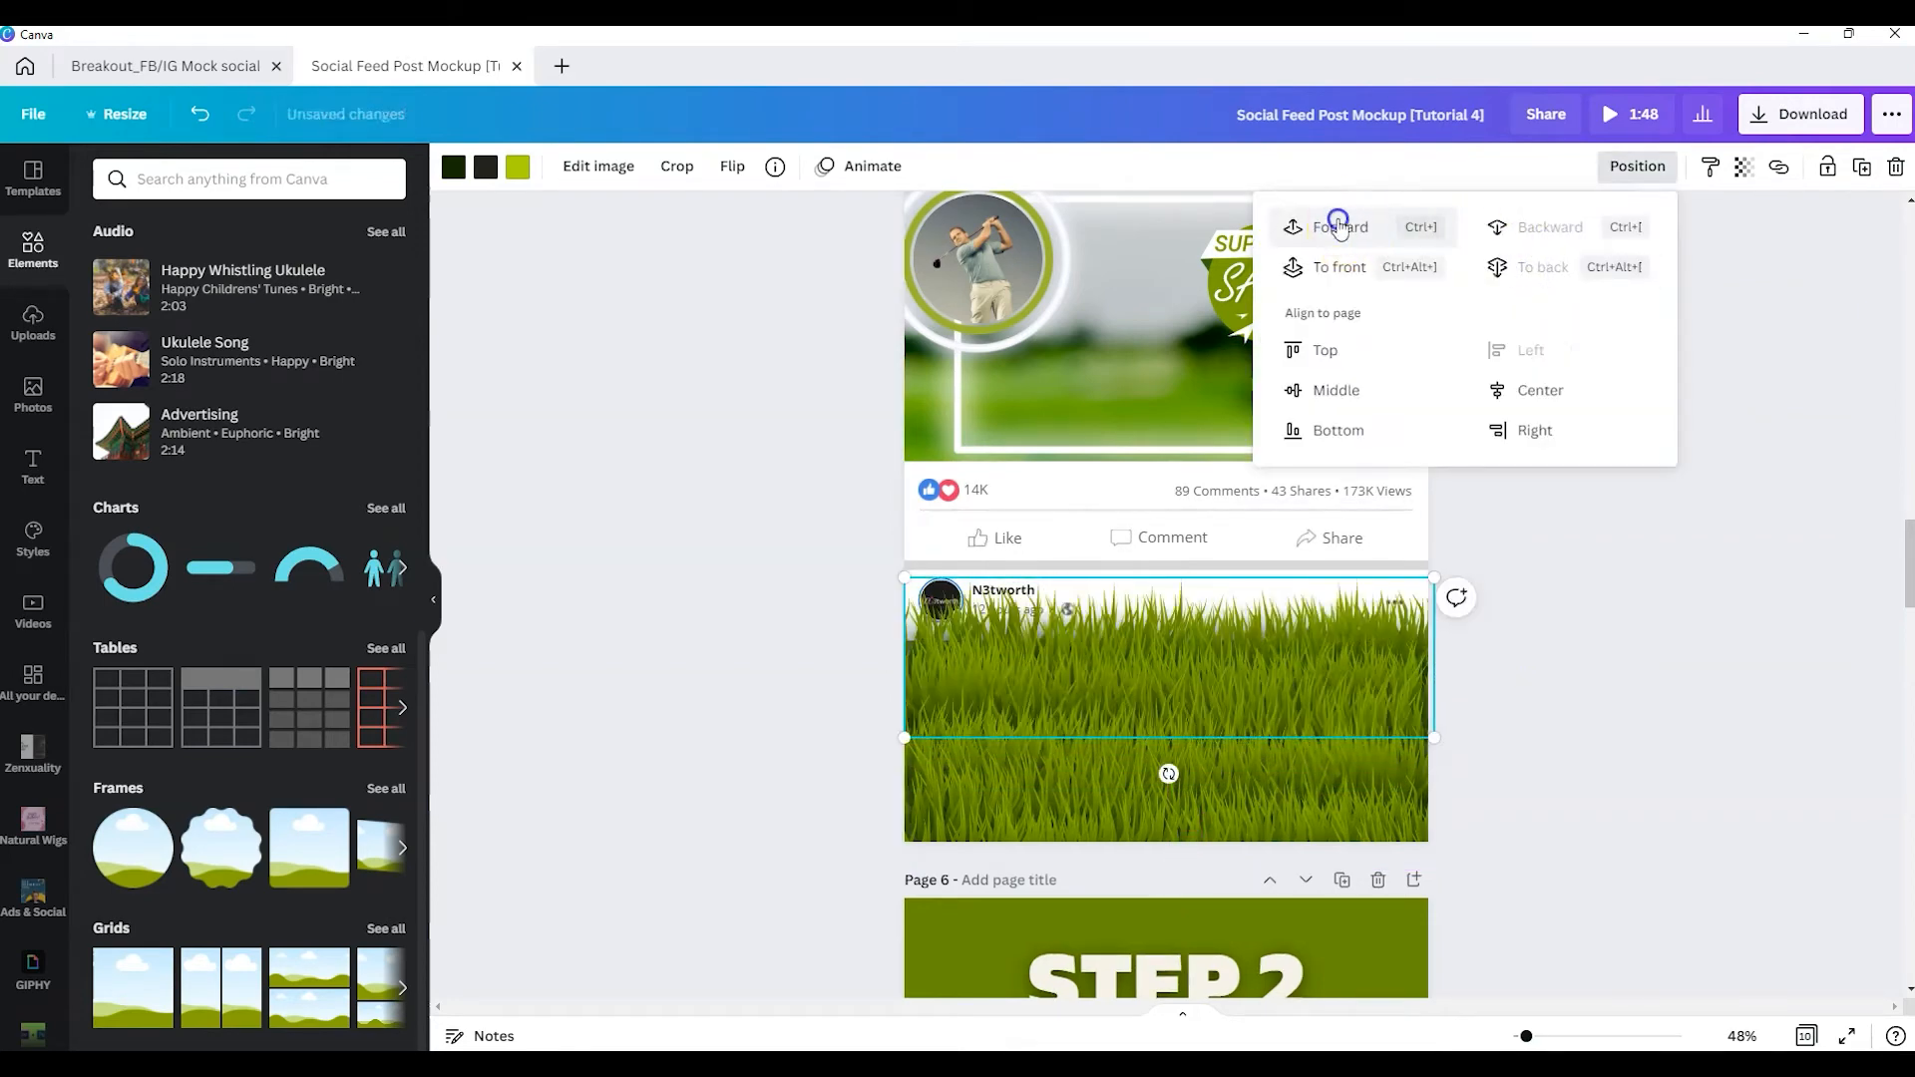
left_click(1671, 610)
left_click(1503, 649)
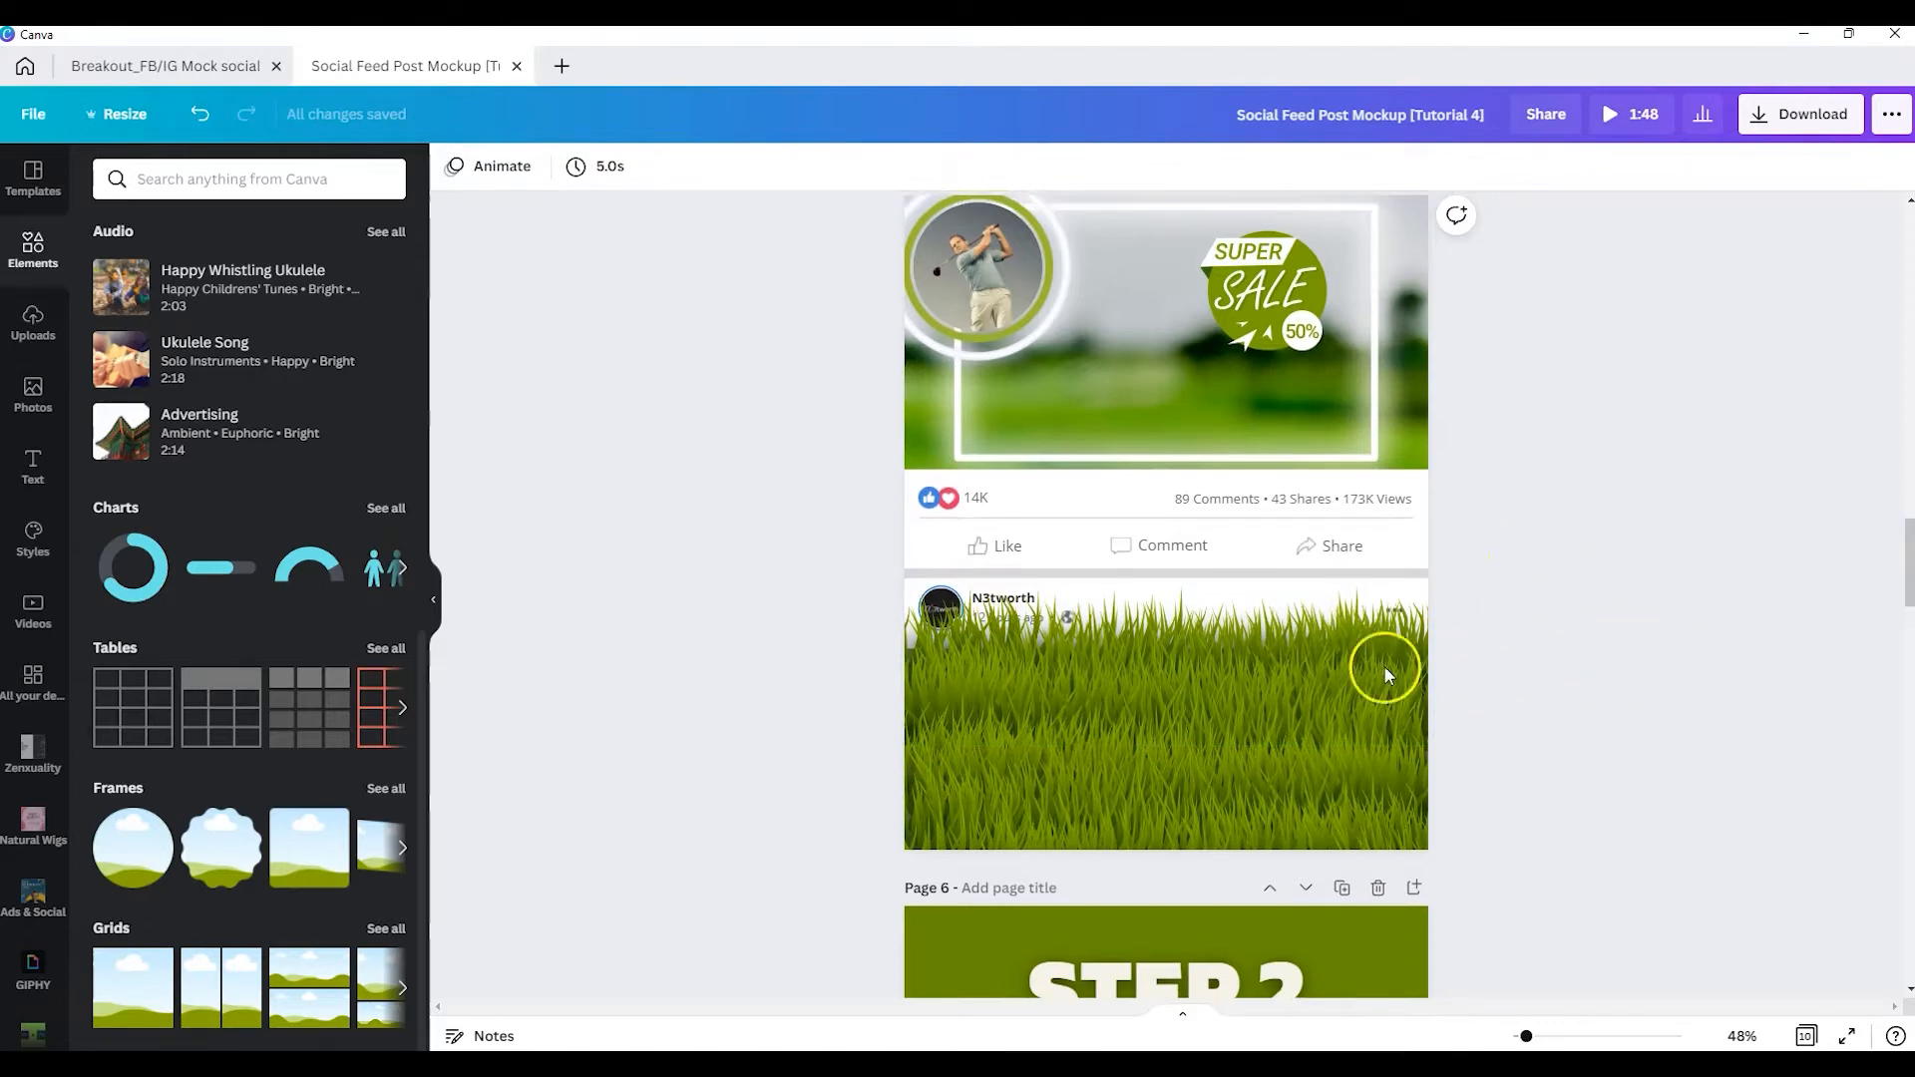
Copy the GOLF, TOURNAMENT and CLUB lettering with the golf tee from page 2 and paste them onto page 5's grass.
scroll(1271, 698, "up", 6)
scroll(1272, 706, "up", 8)
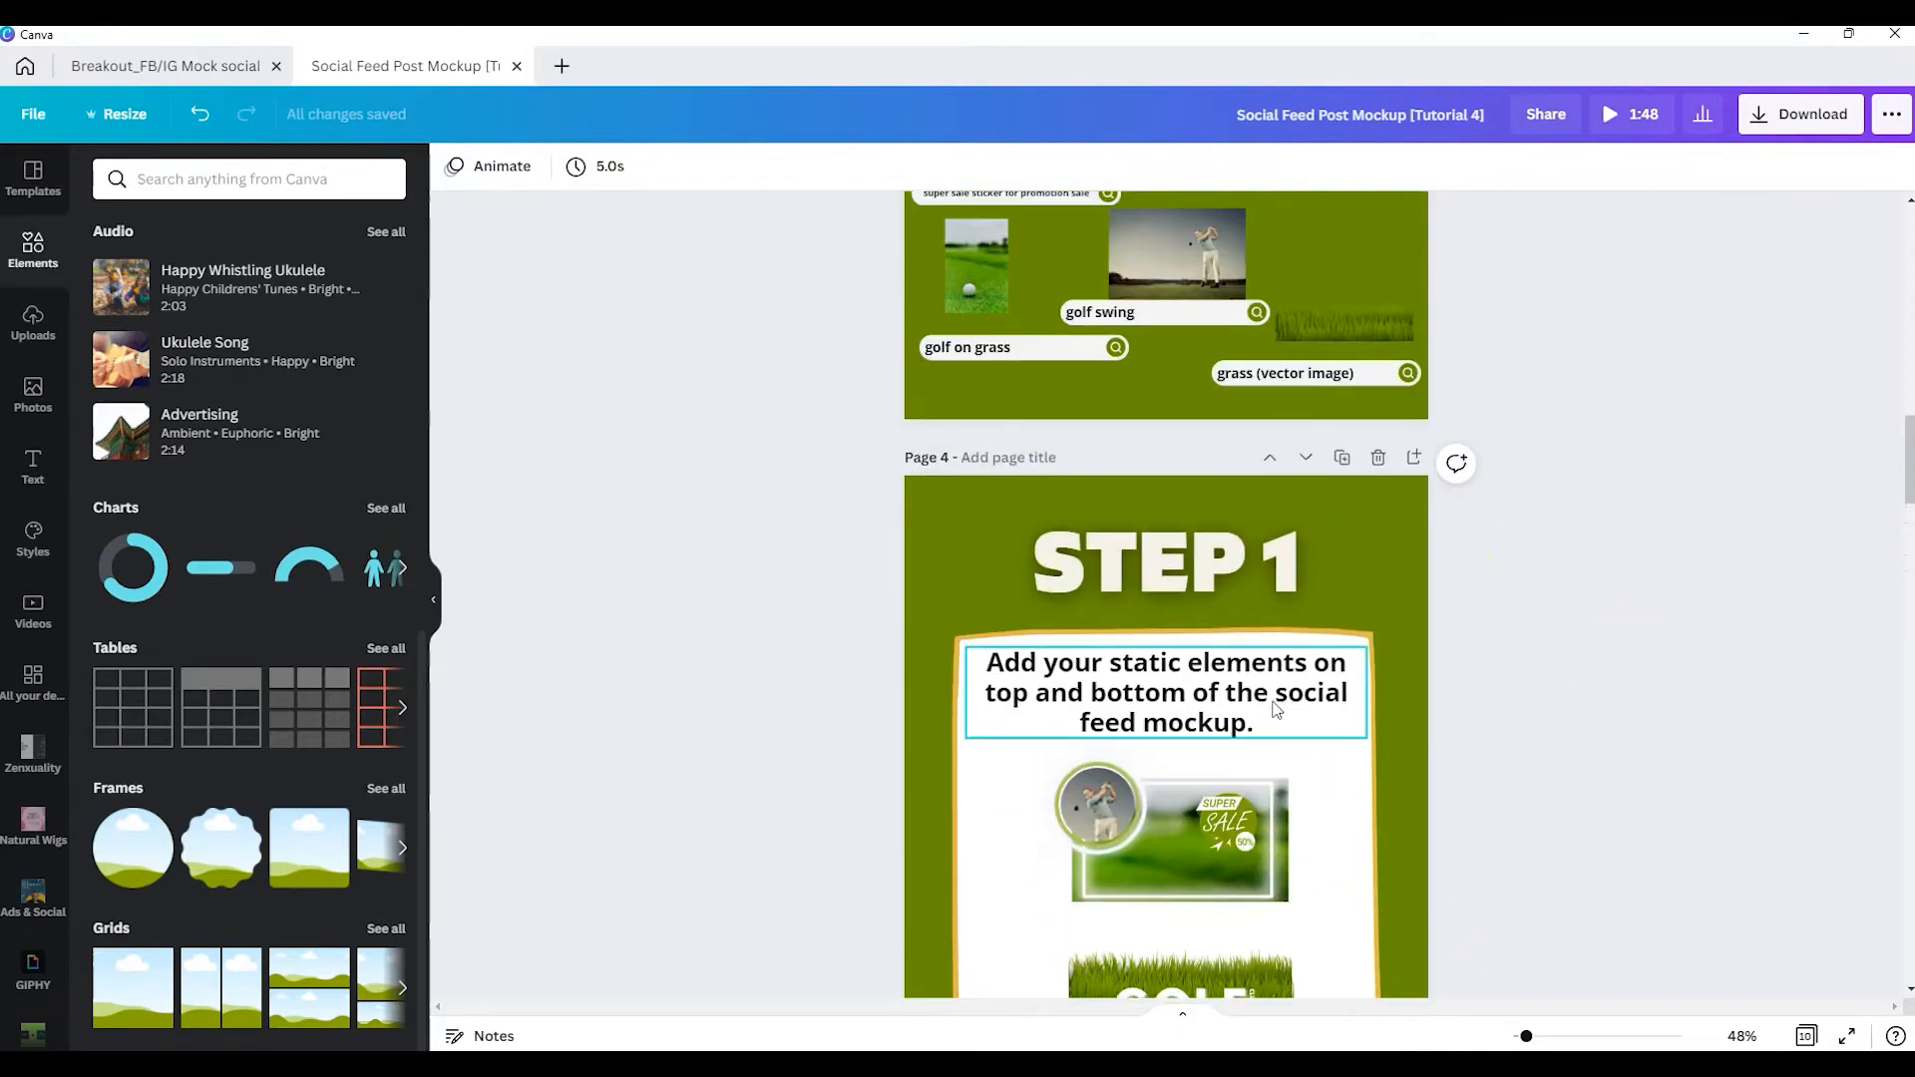
scroll(1278, 684, "up", 4)
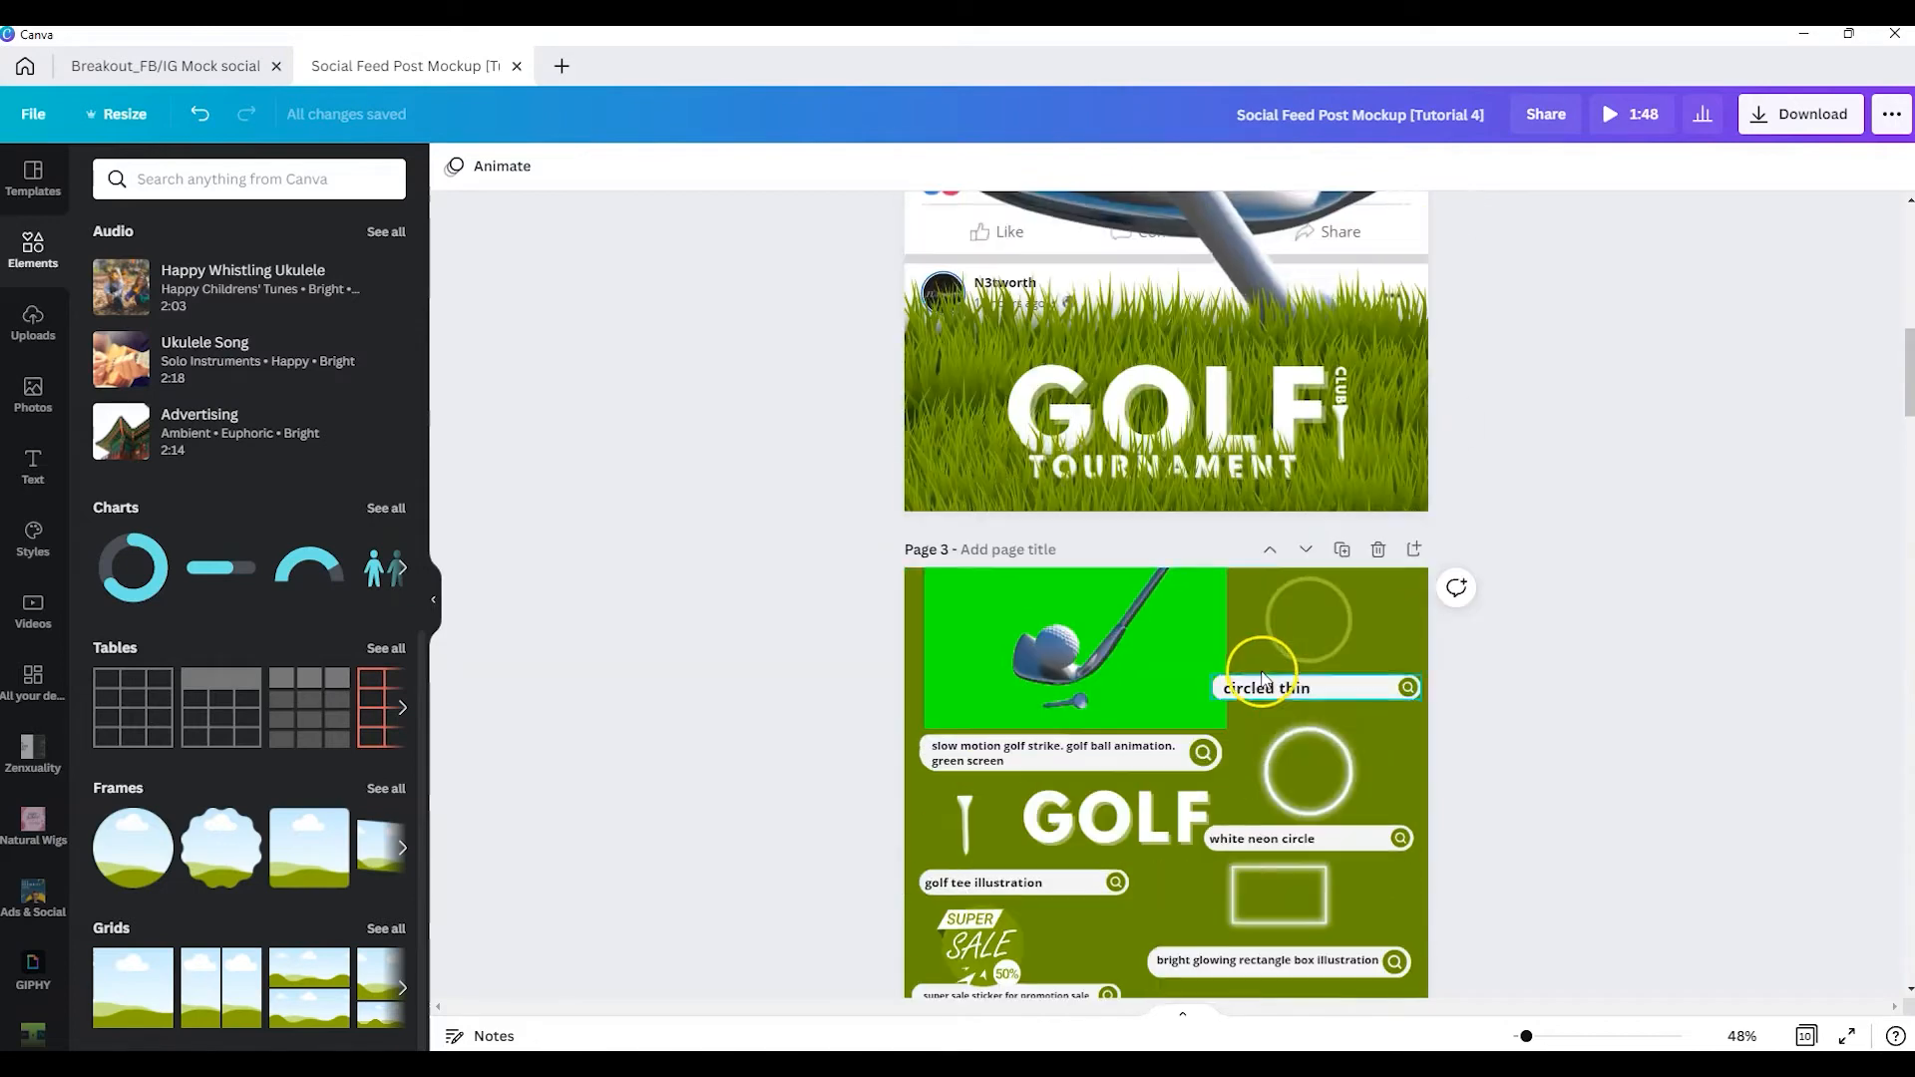
scroll(1158, 697, "down", 1)
left_click(1158, 697)
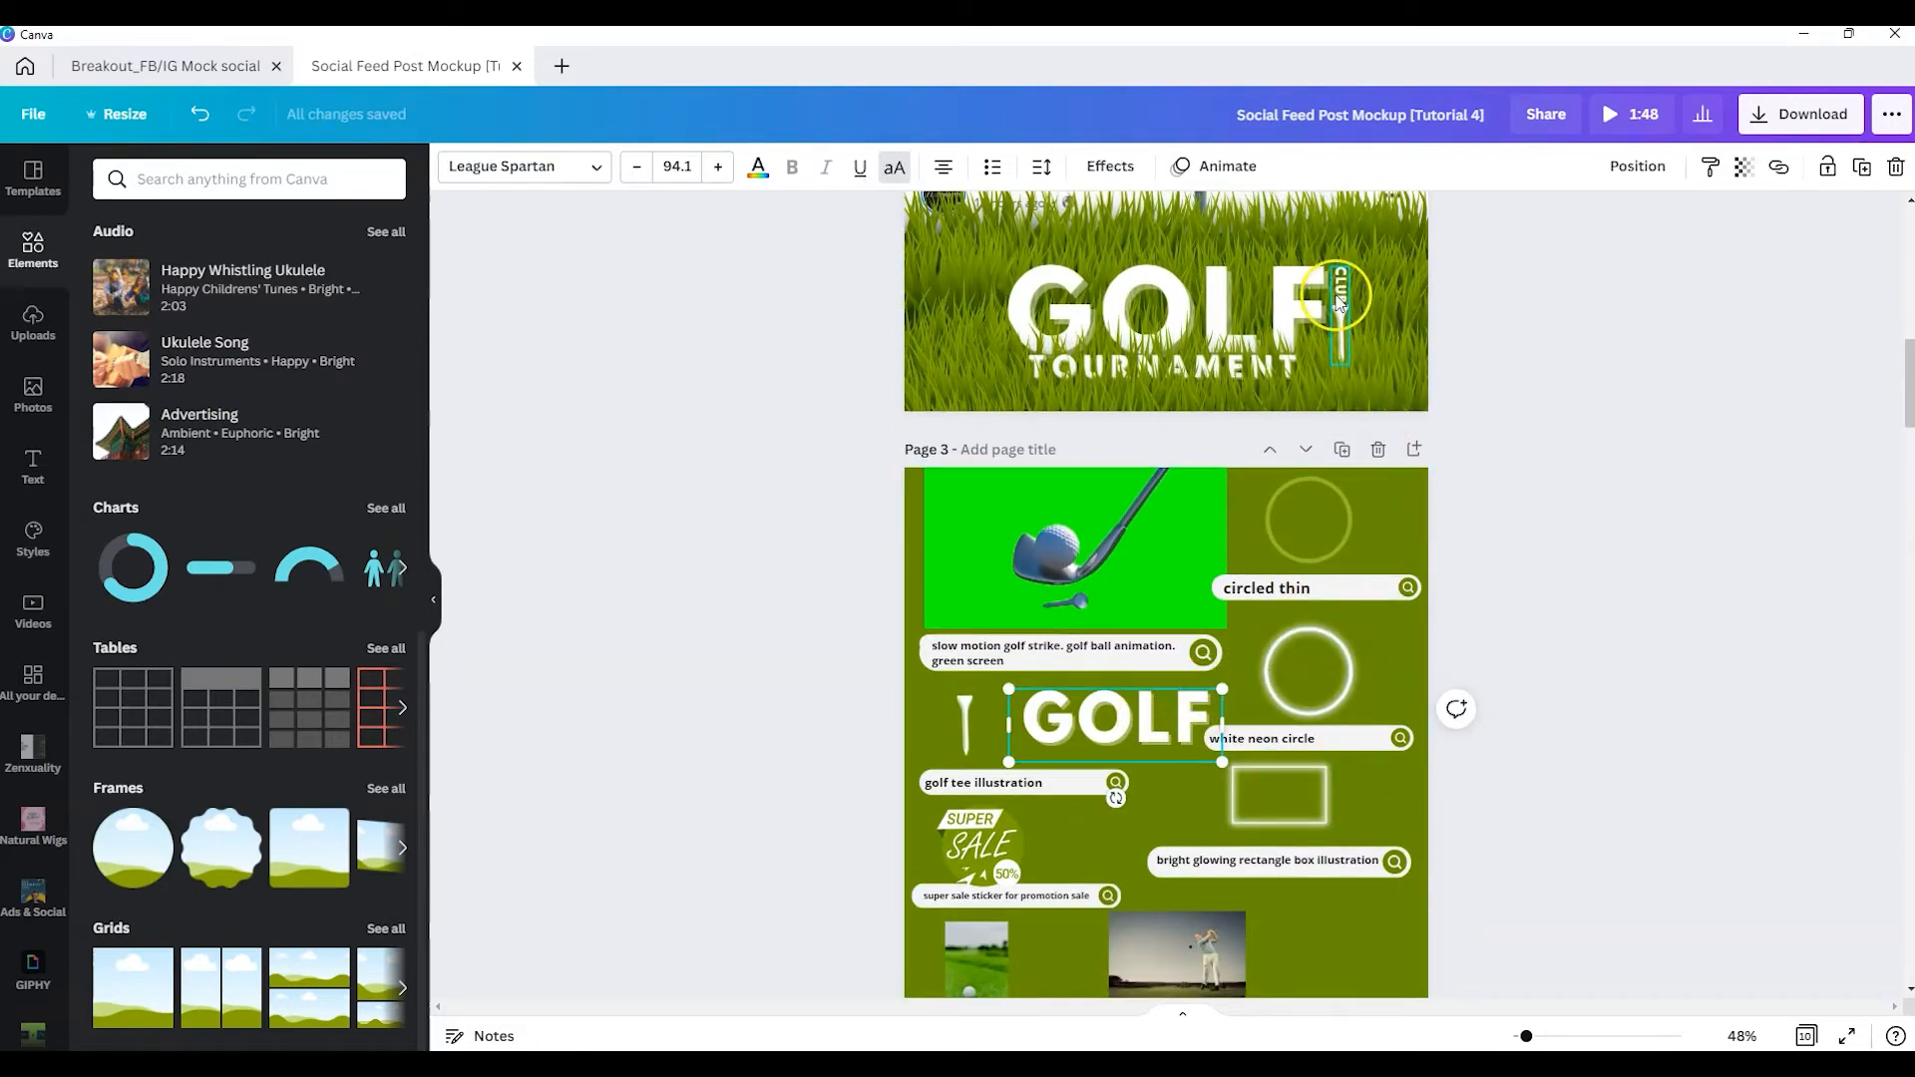
scroll(1233, 597, "down", 15)
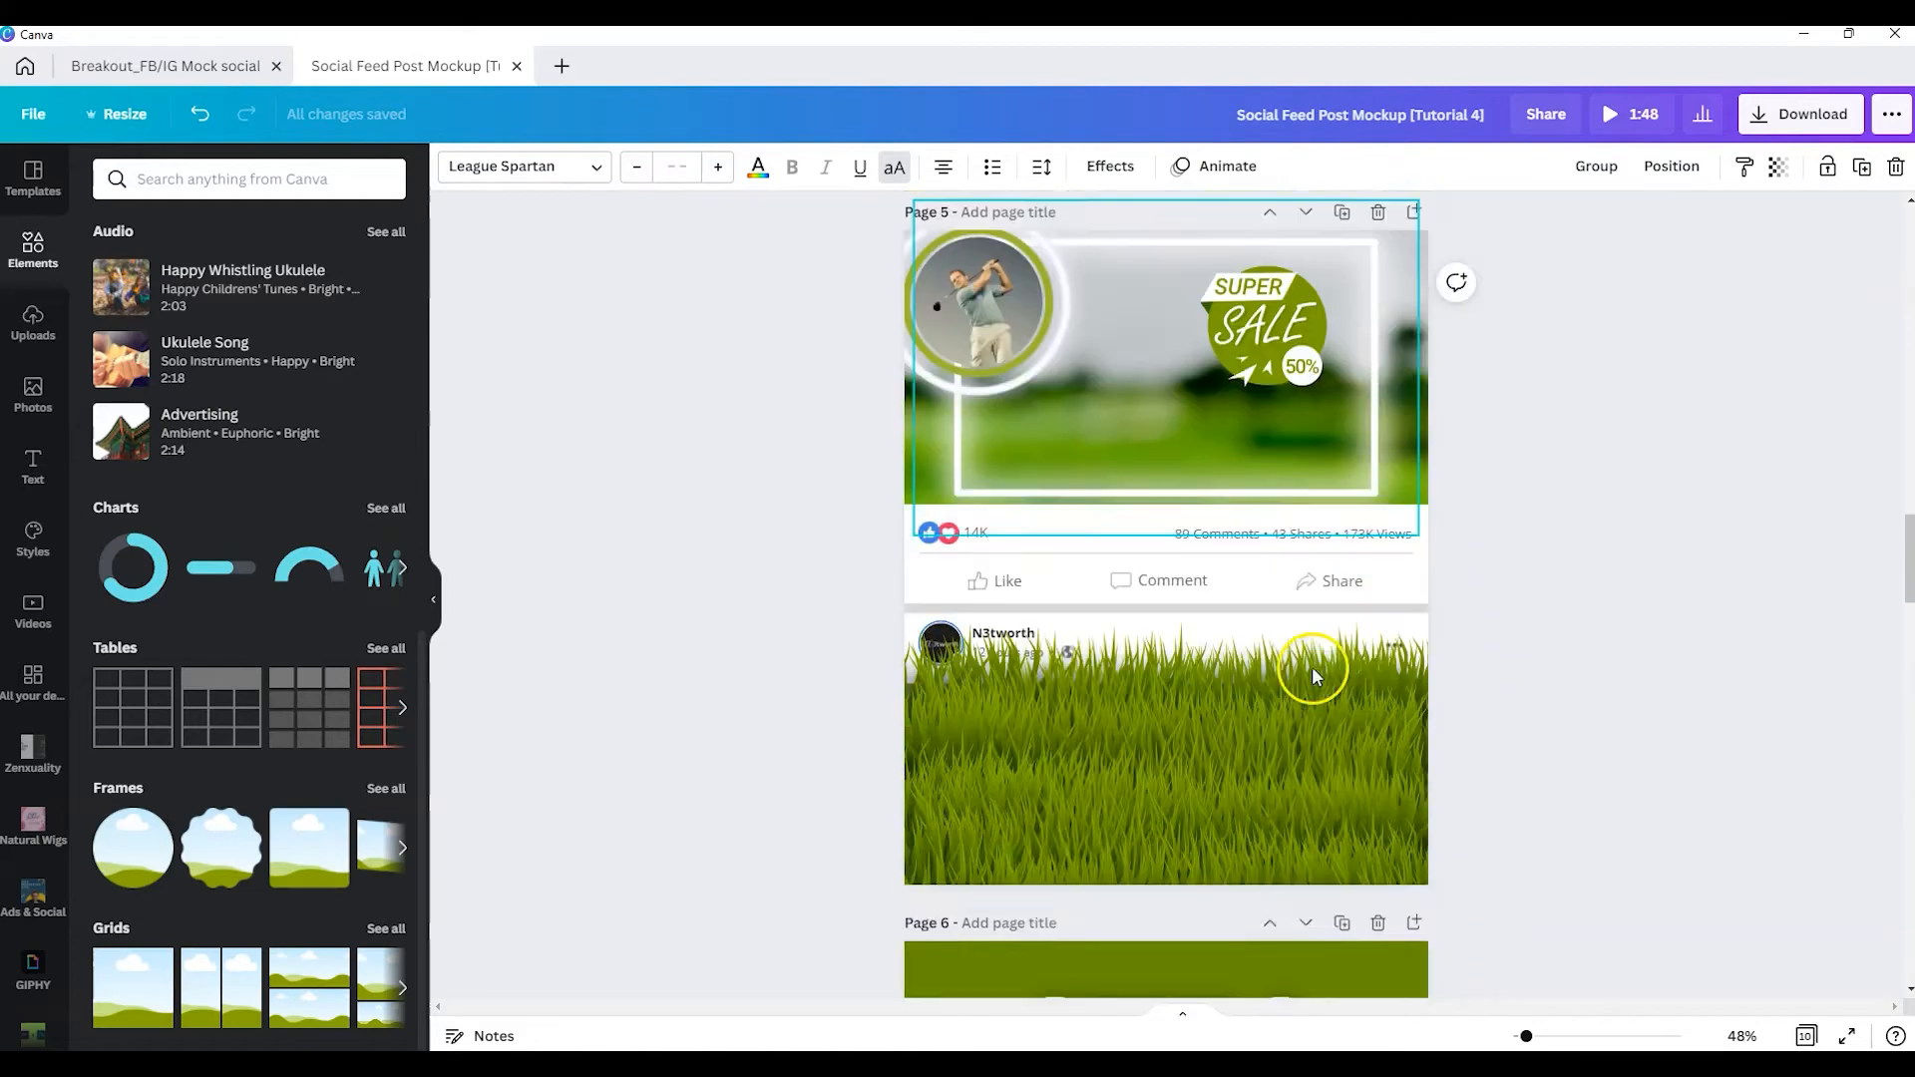
scroll(1312, 666, "down", 2)
left_click(1186, 644)
key("ctrl+v")
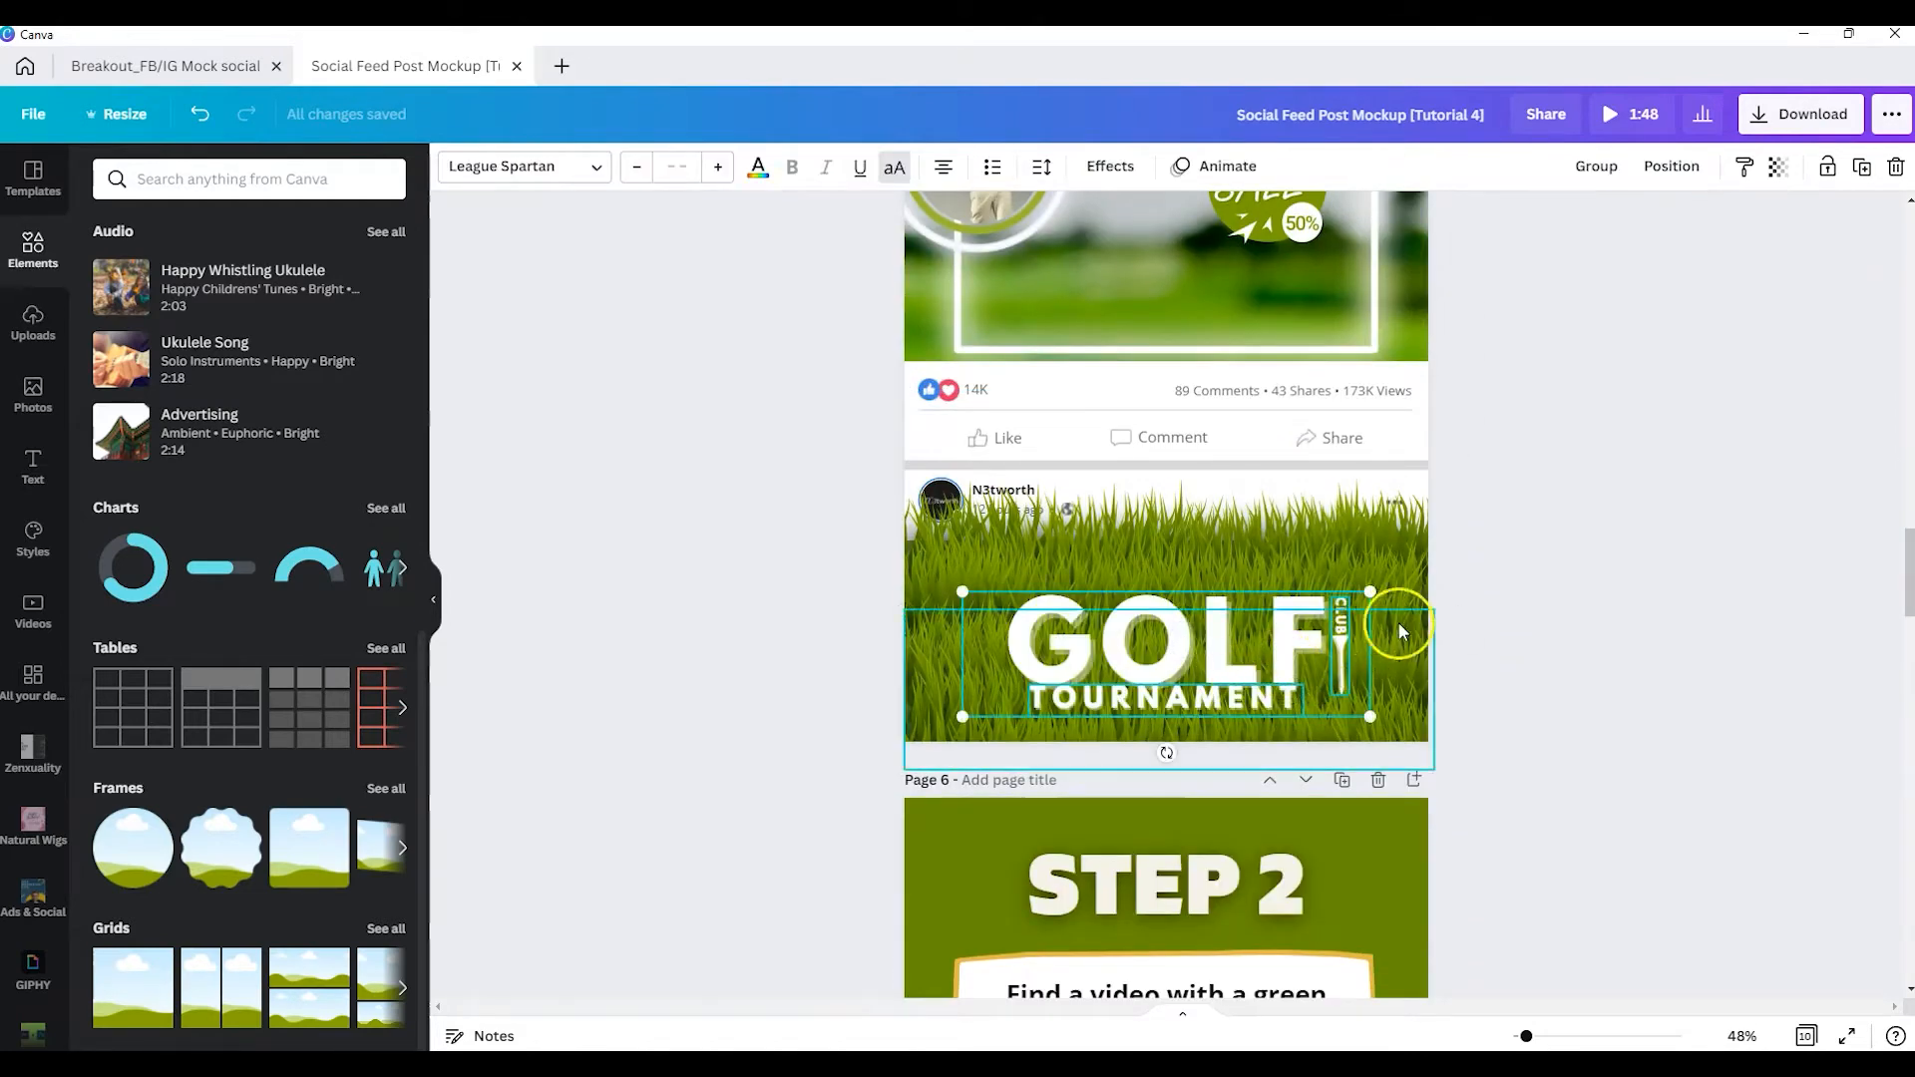
Place a row of grass in front of the lower part of the GOLF TOURNAMENT lettering on page 5.
left_click(1555, 662)
left_click_drag(1228, 736, 1148, 530)
scroll(1225, 705, "down", 2)
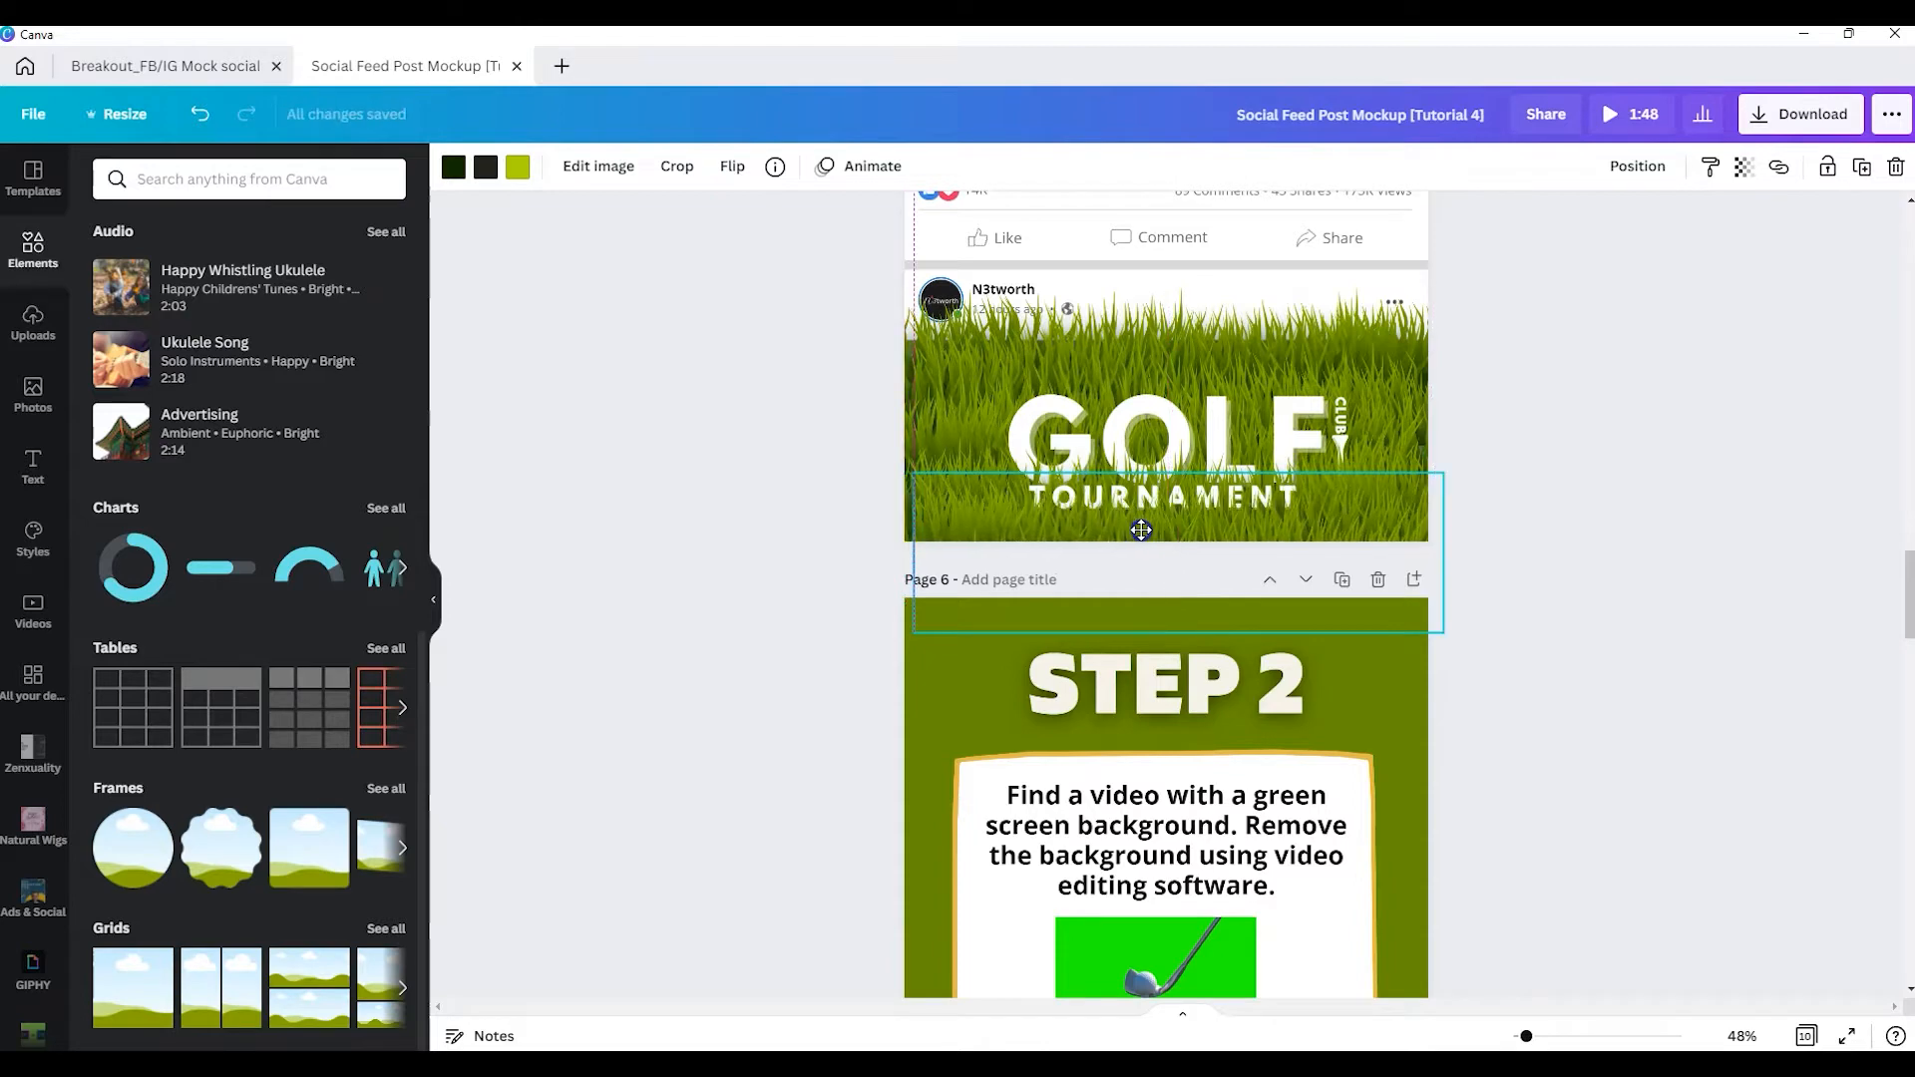
left_click(1619, 474)
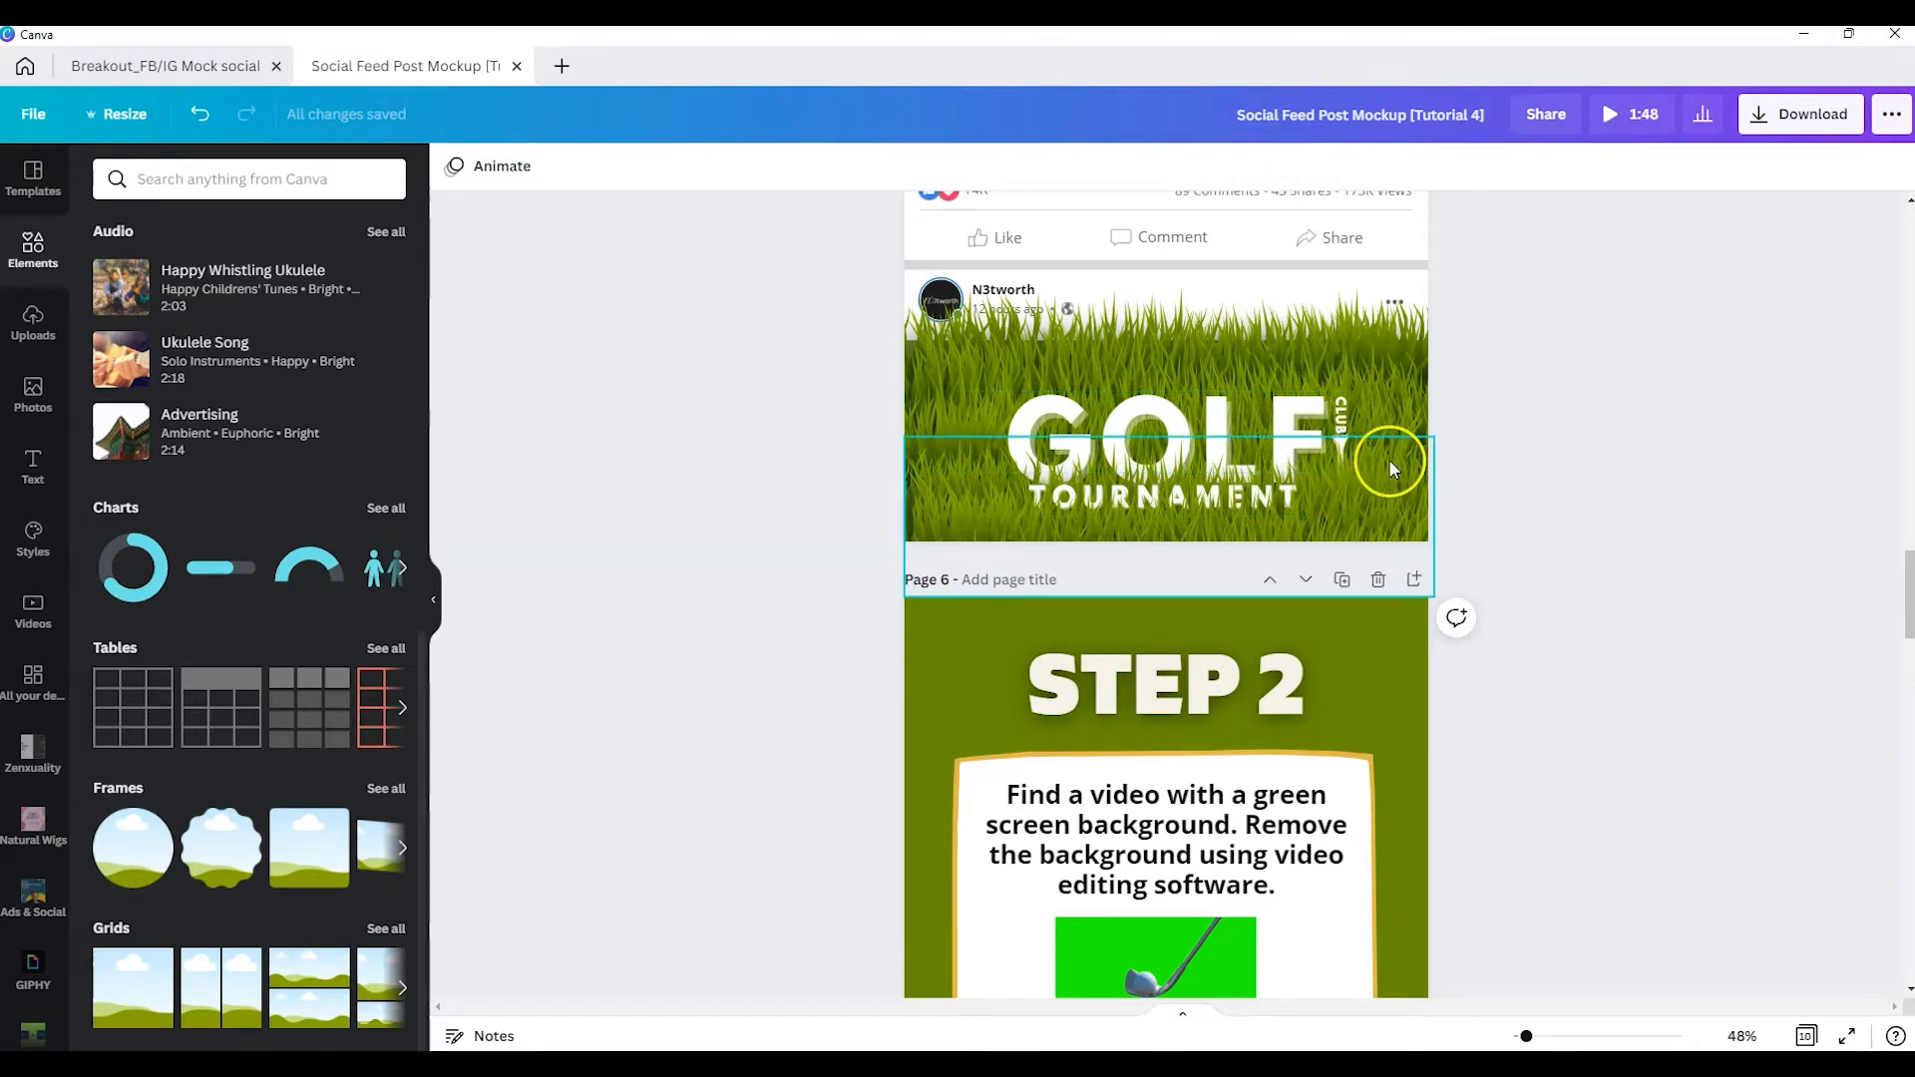
mouse_move(1393, 454)
left_mouse_down()
mouse_move(1391, 428)
mouse_move(1395, 456)
left_mouse_up()
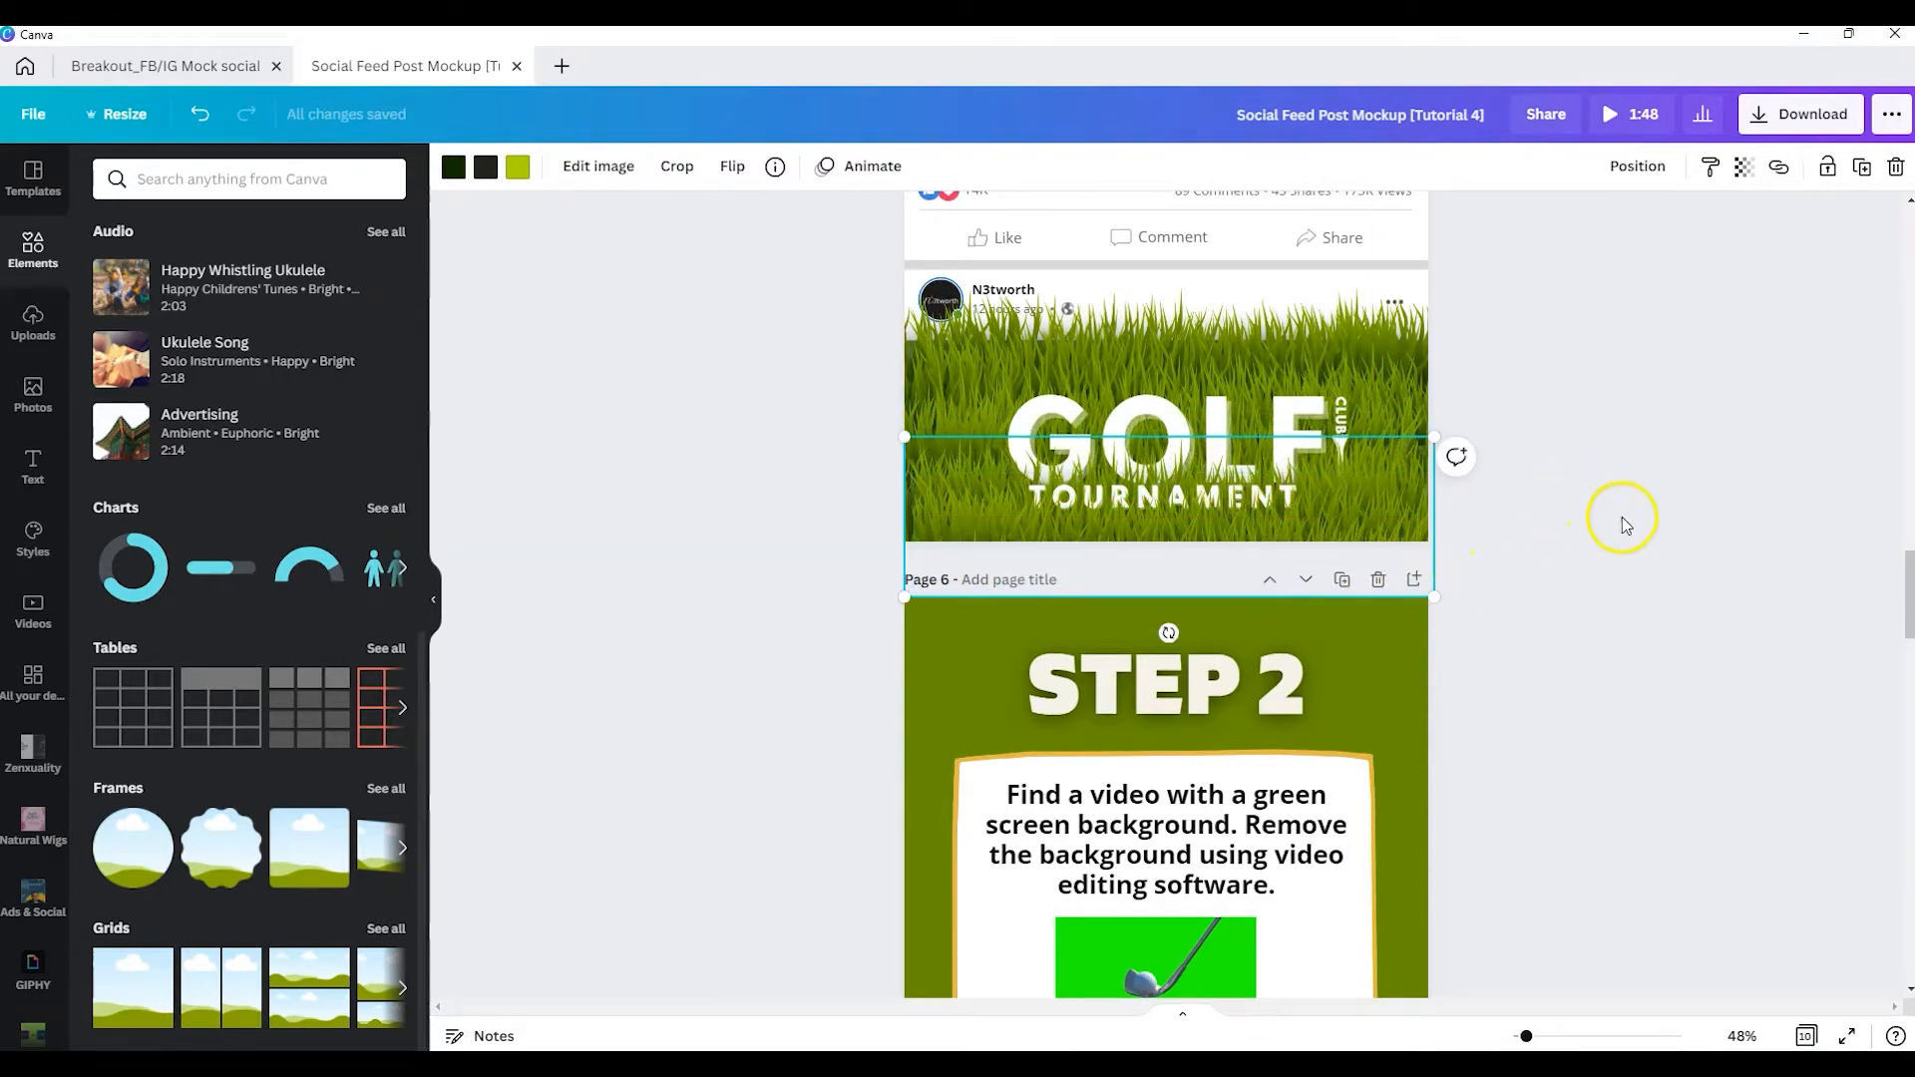
left_click(1594, 464)
Review the finished static layout on page 5 and read the Step 2 background removal instructions on page 6.
scroll(1505, 552, "up", 5)
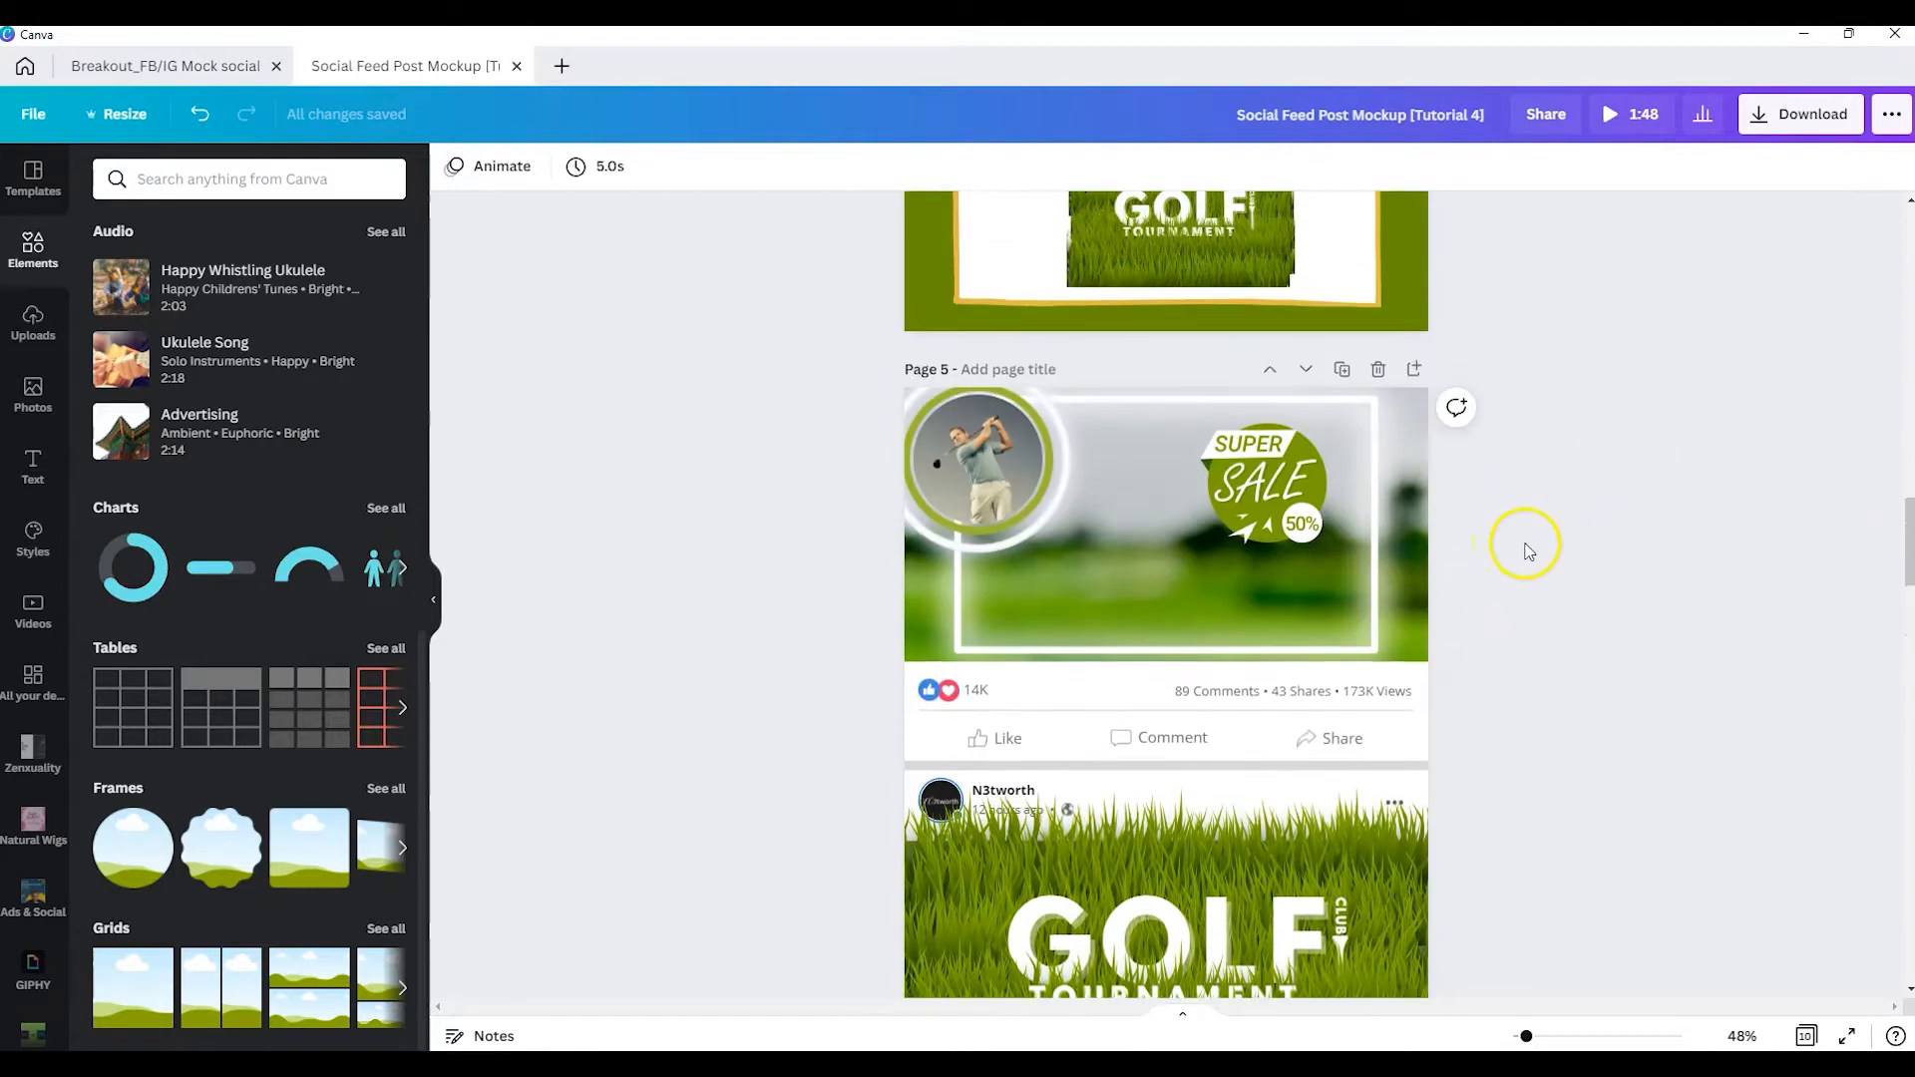
scroll(1526, 552, "down", 5)
scroll(1526, 552, "down", 2)
scroll(1526, 551, "up", 7)
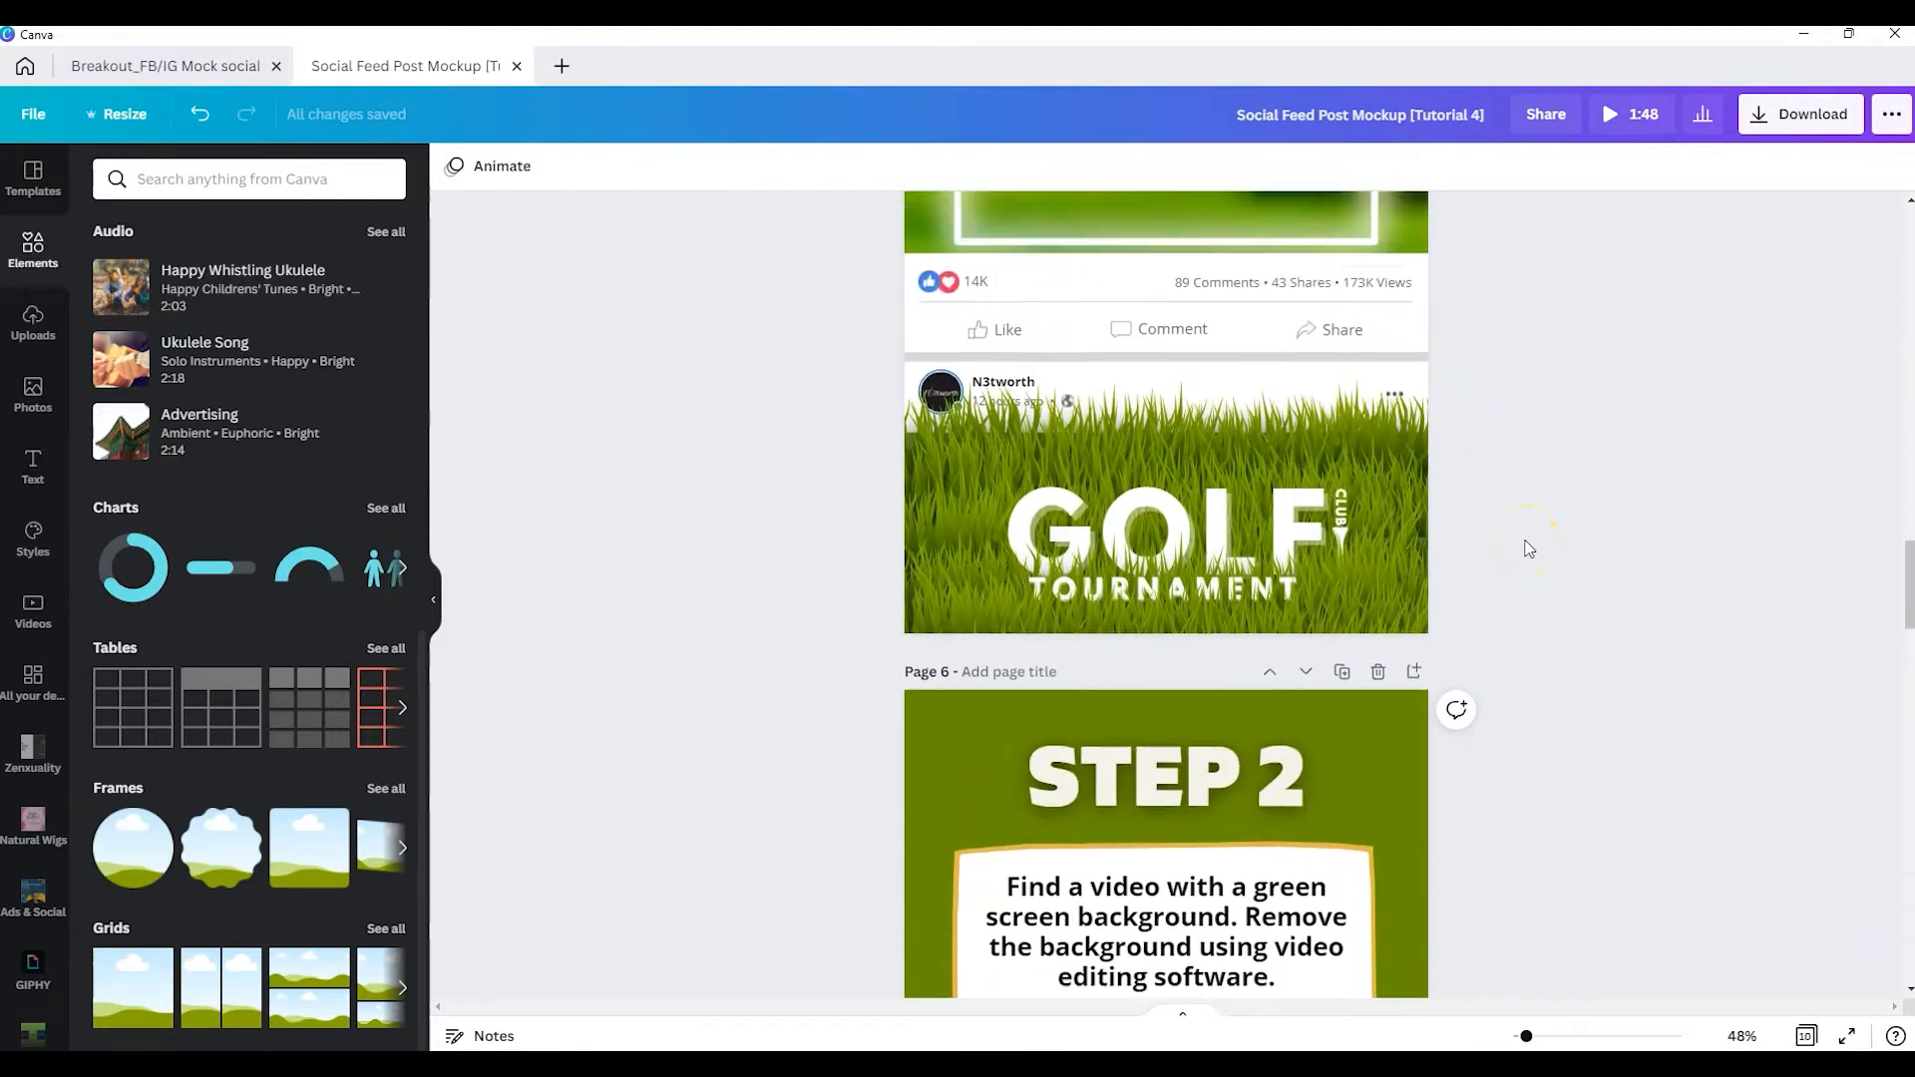
scroll(1528, 547, "down", 2)
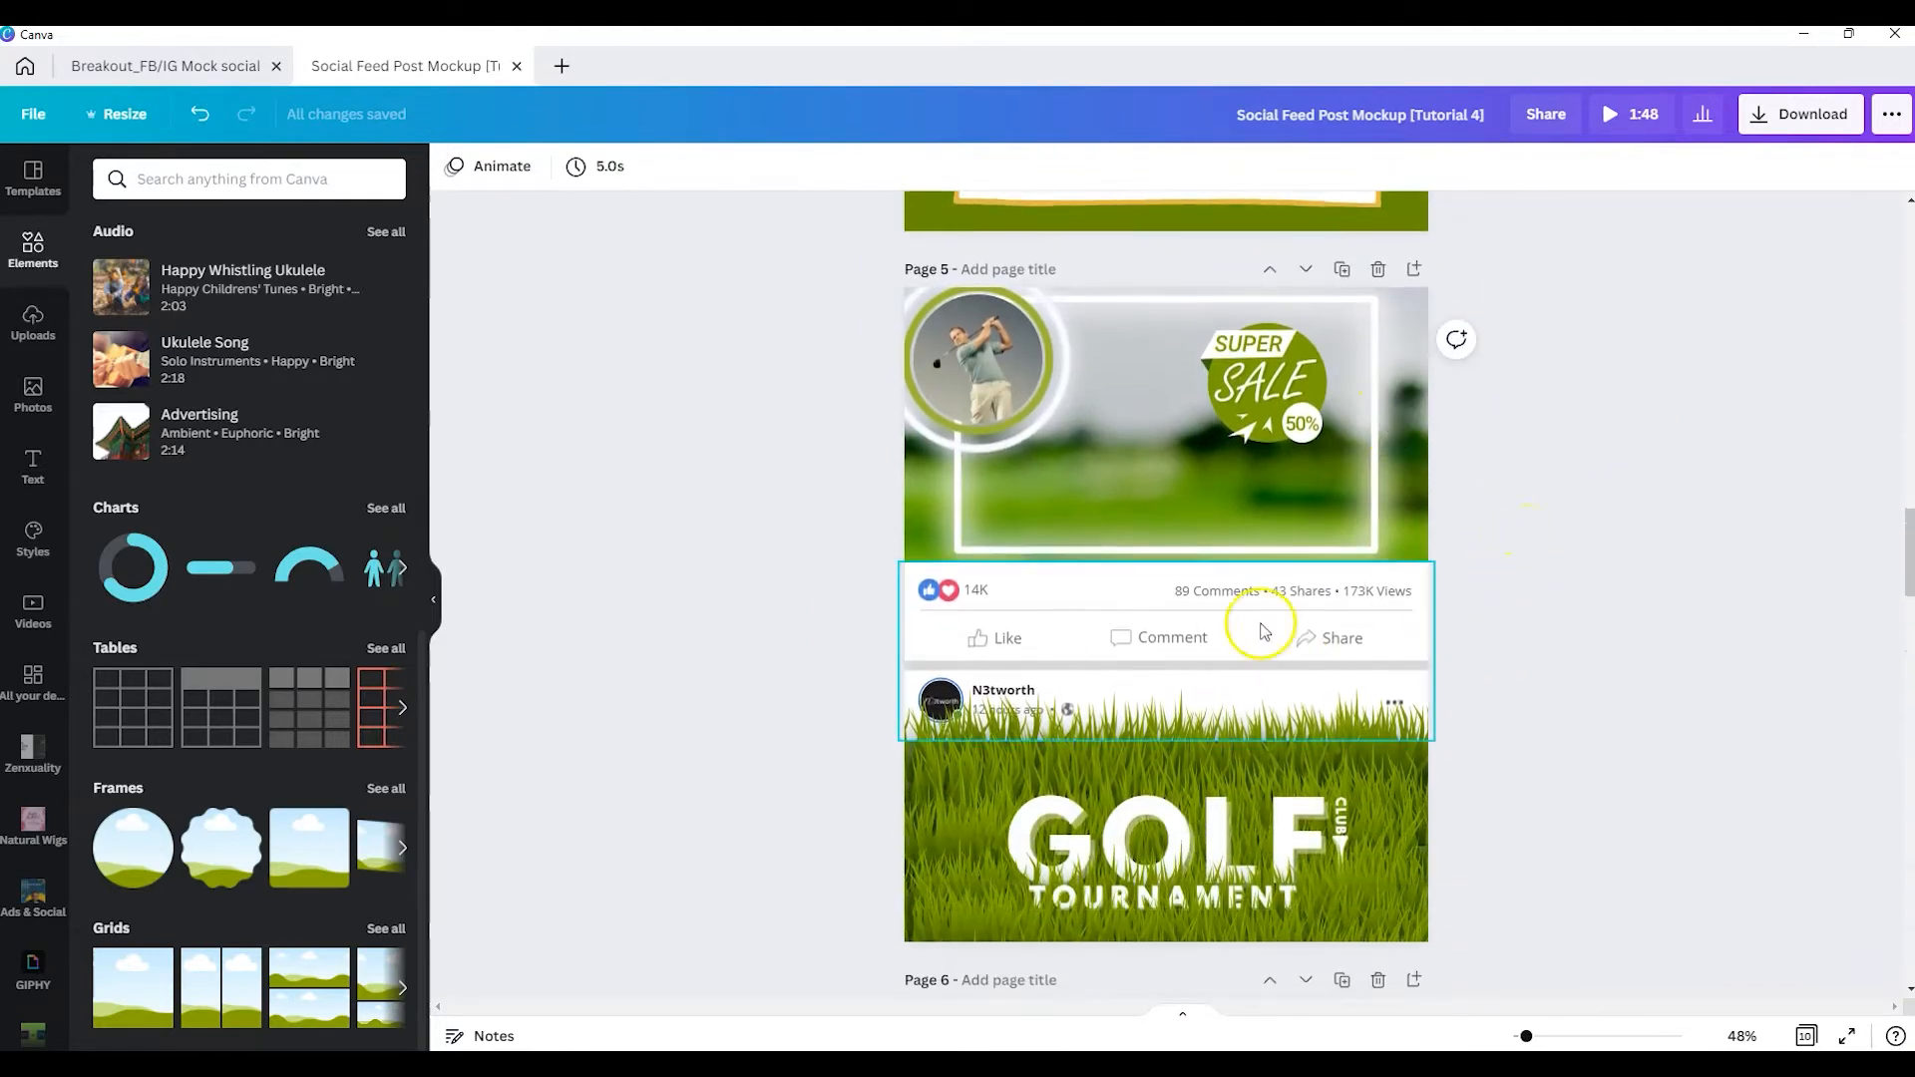
scroll(1666, 662, "down", 5)
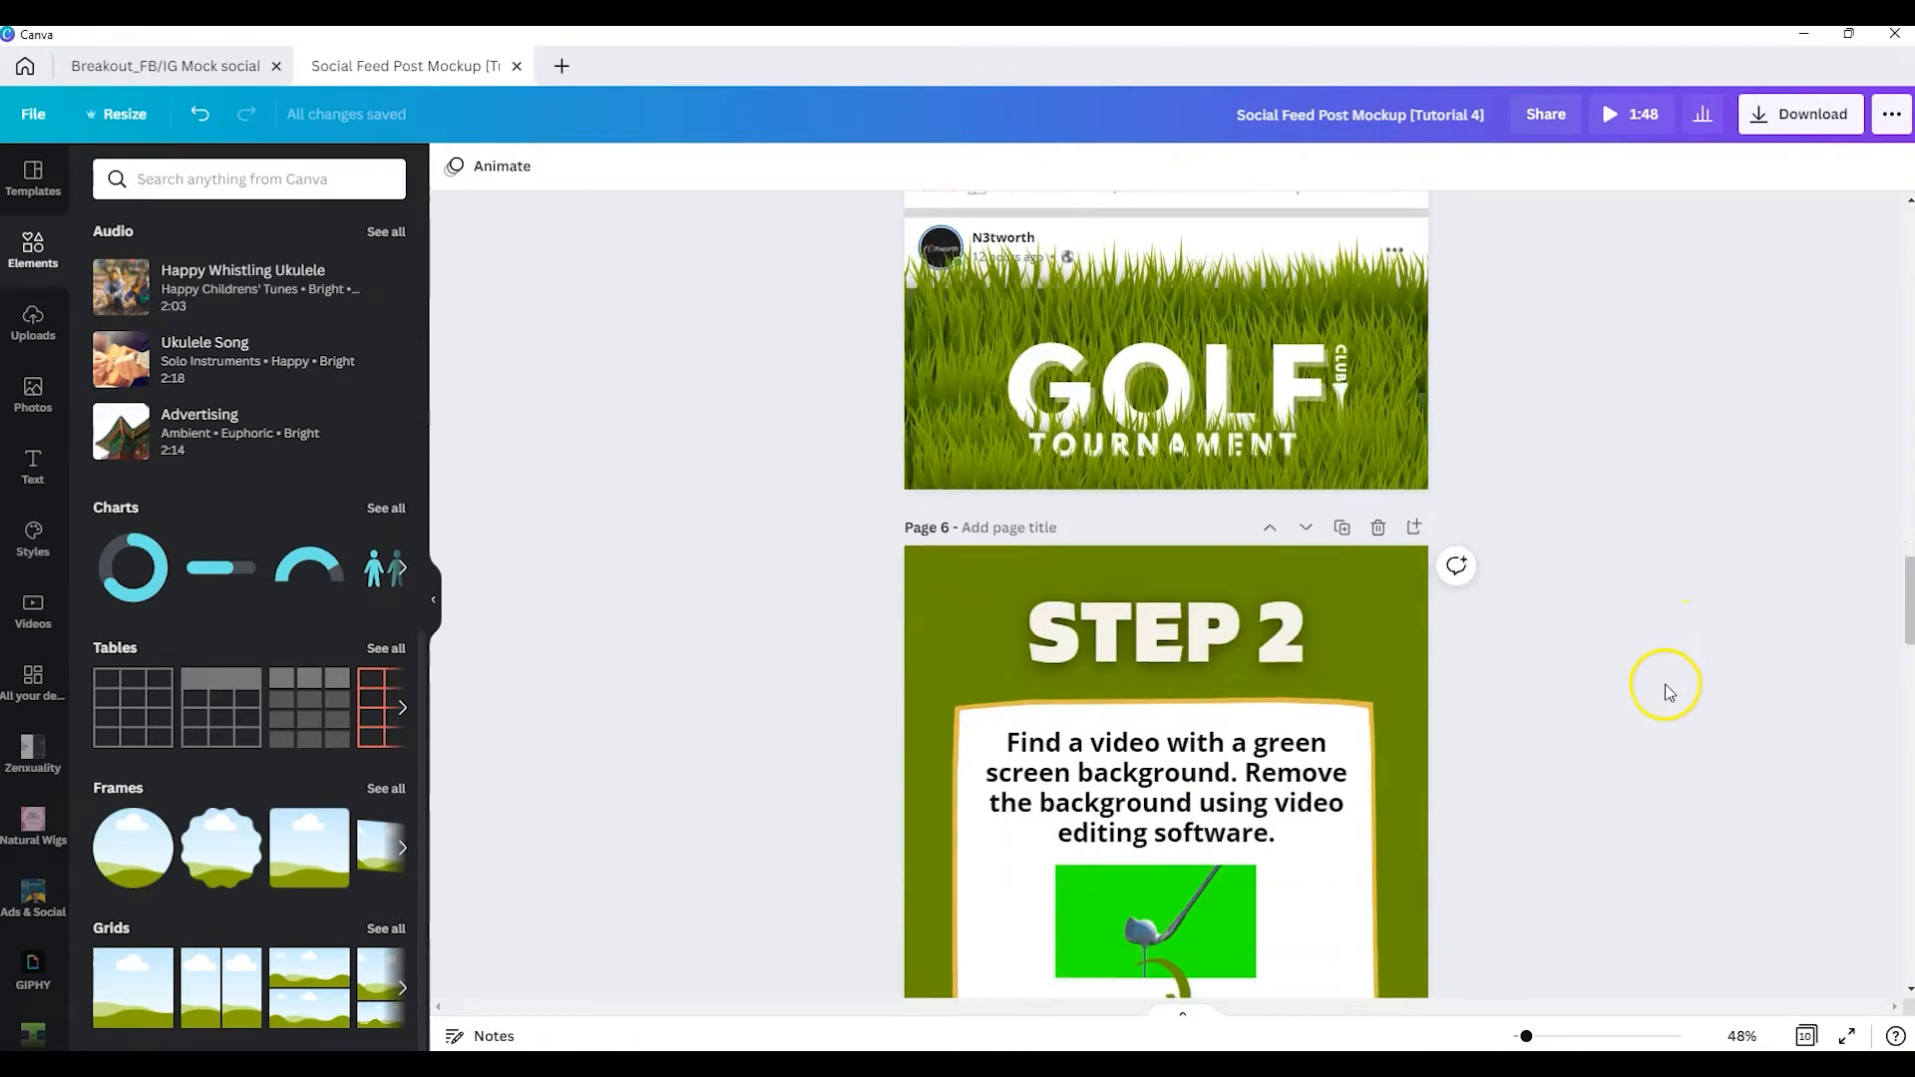
scroll(1661, 684, "down", 2)
scroll(1655, 678, "down", 2)
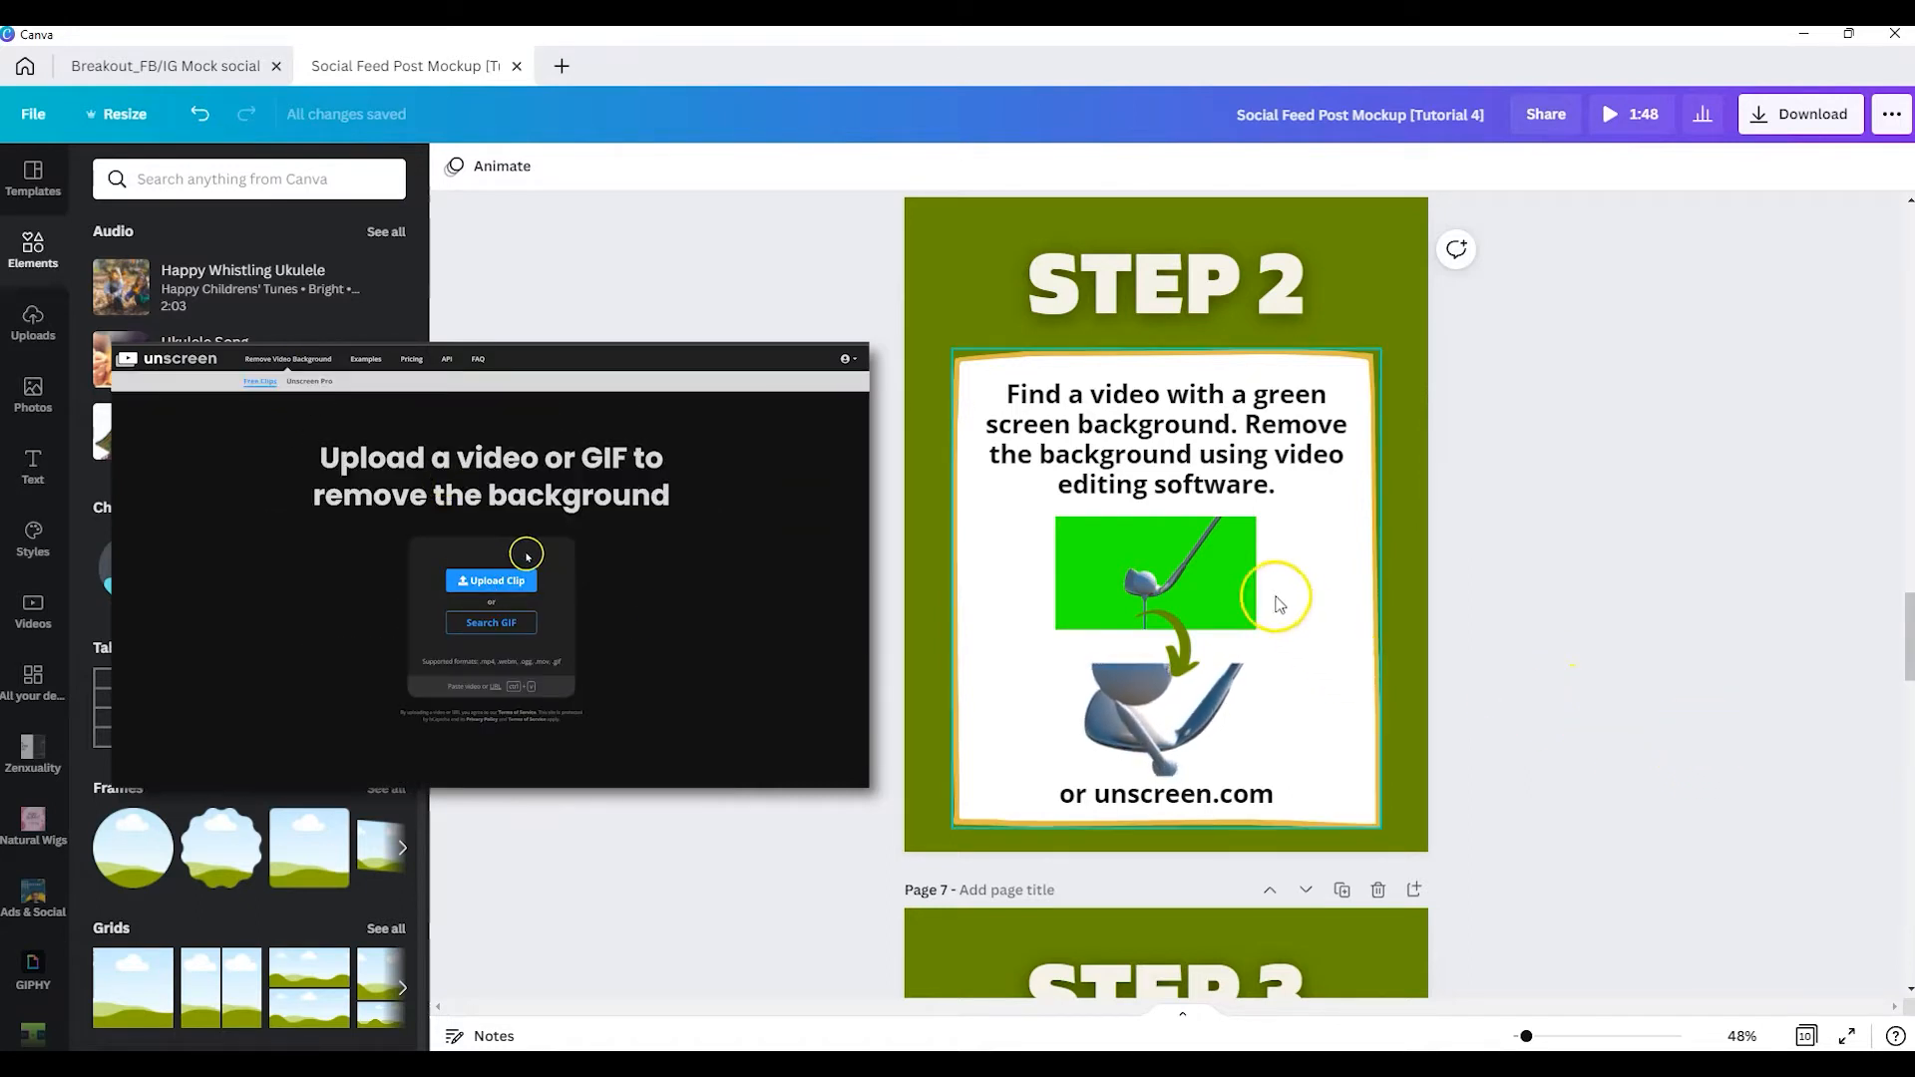
Enlarge the green-screen golf video on page 6 for a closer look and shrink it back down.
left_click(1211, 584)
left_click_drag(1255, 629, 1463, 746)
left_click(1159, 575)
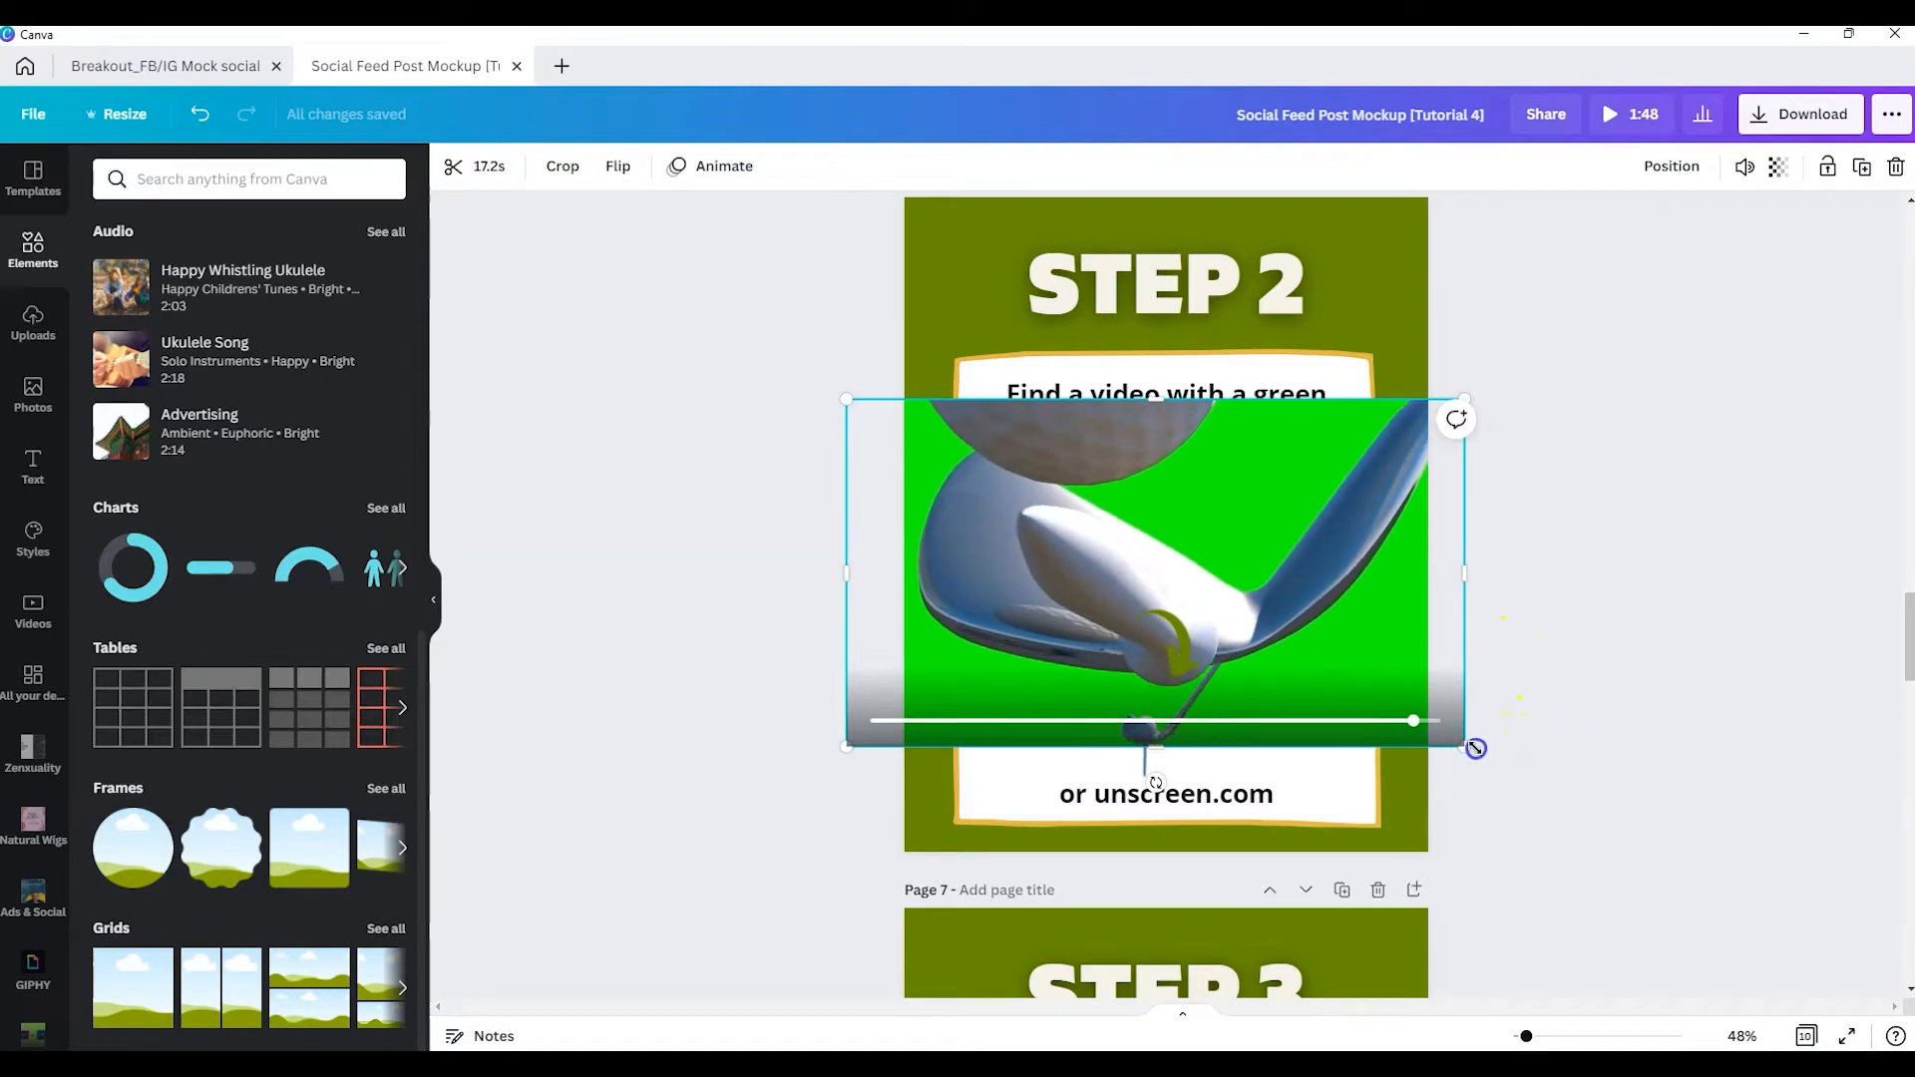
left_click_drag(1470, 744, 1283, 633)
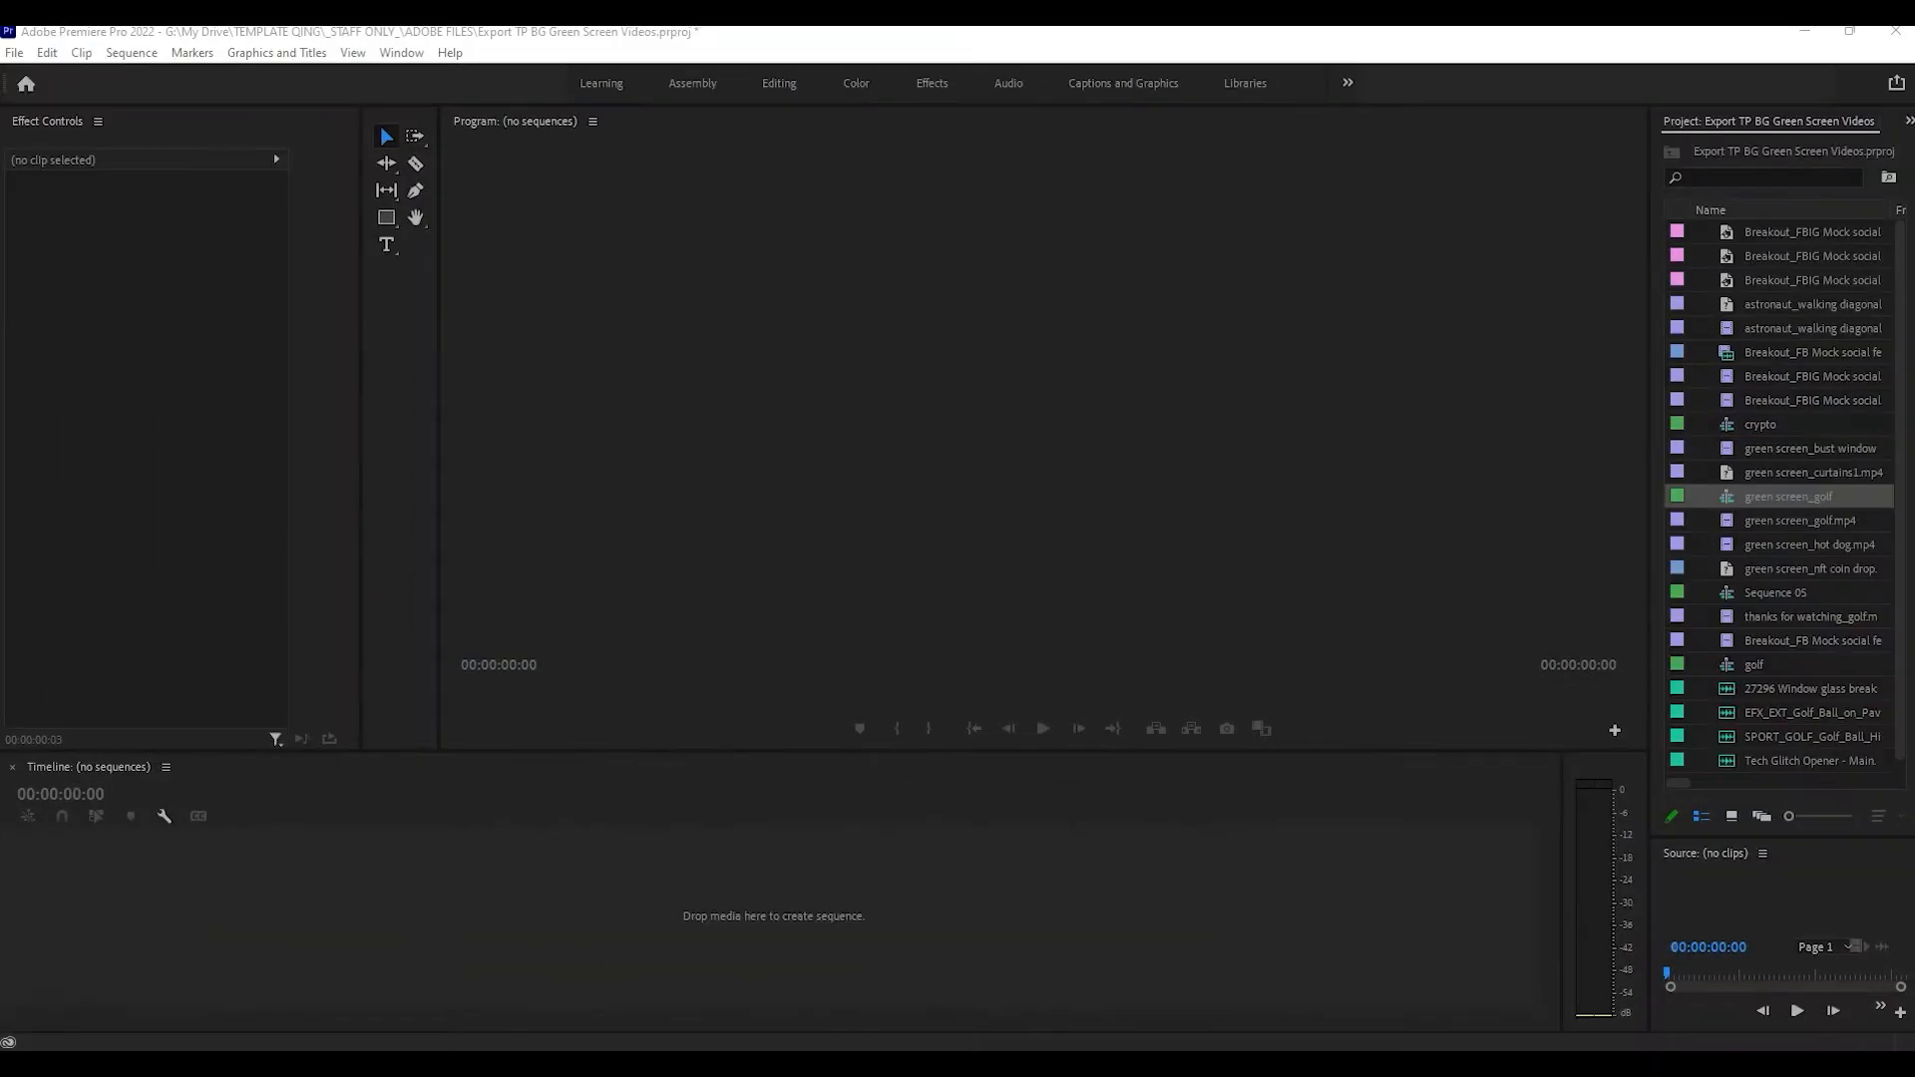
Create a new sequence from the Canon XF MPEG2 1080i25 preset, and close it.
left_click(538, 822)
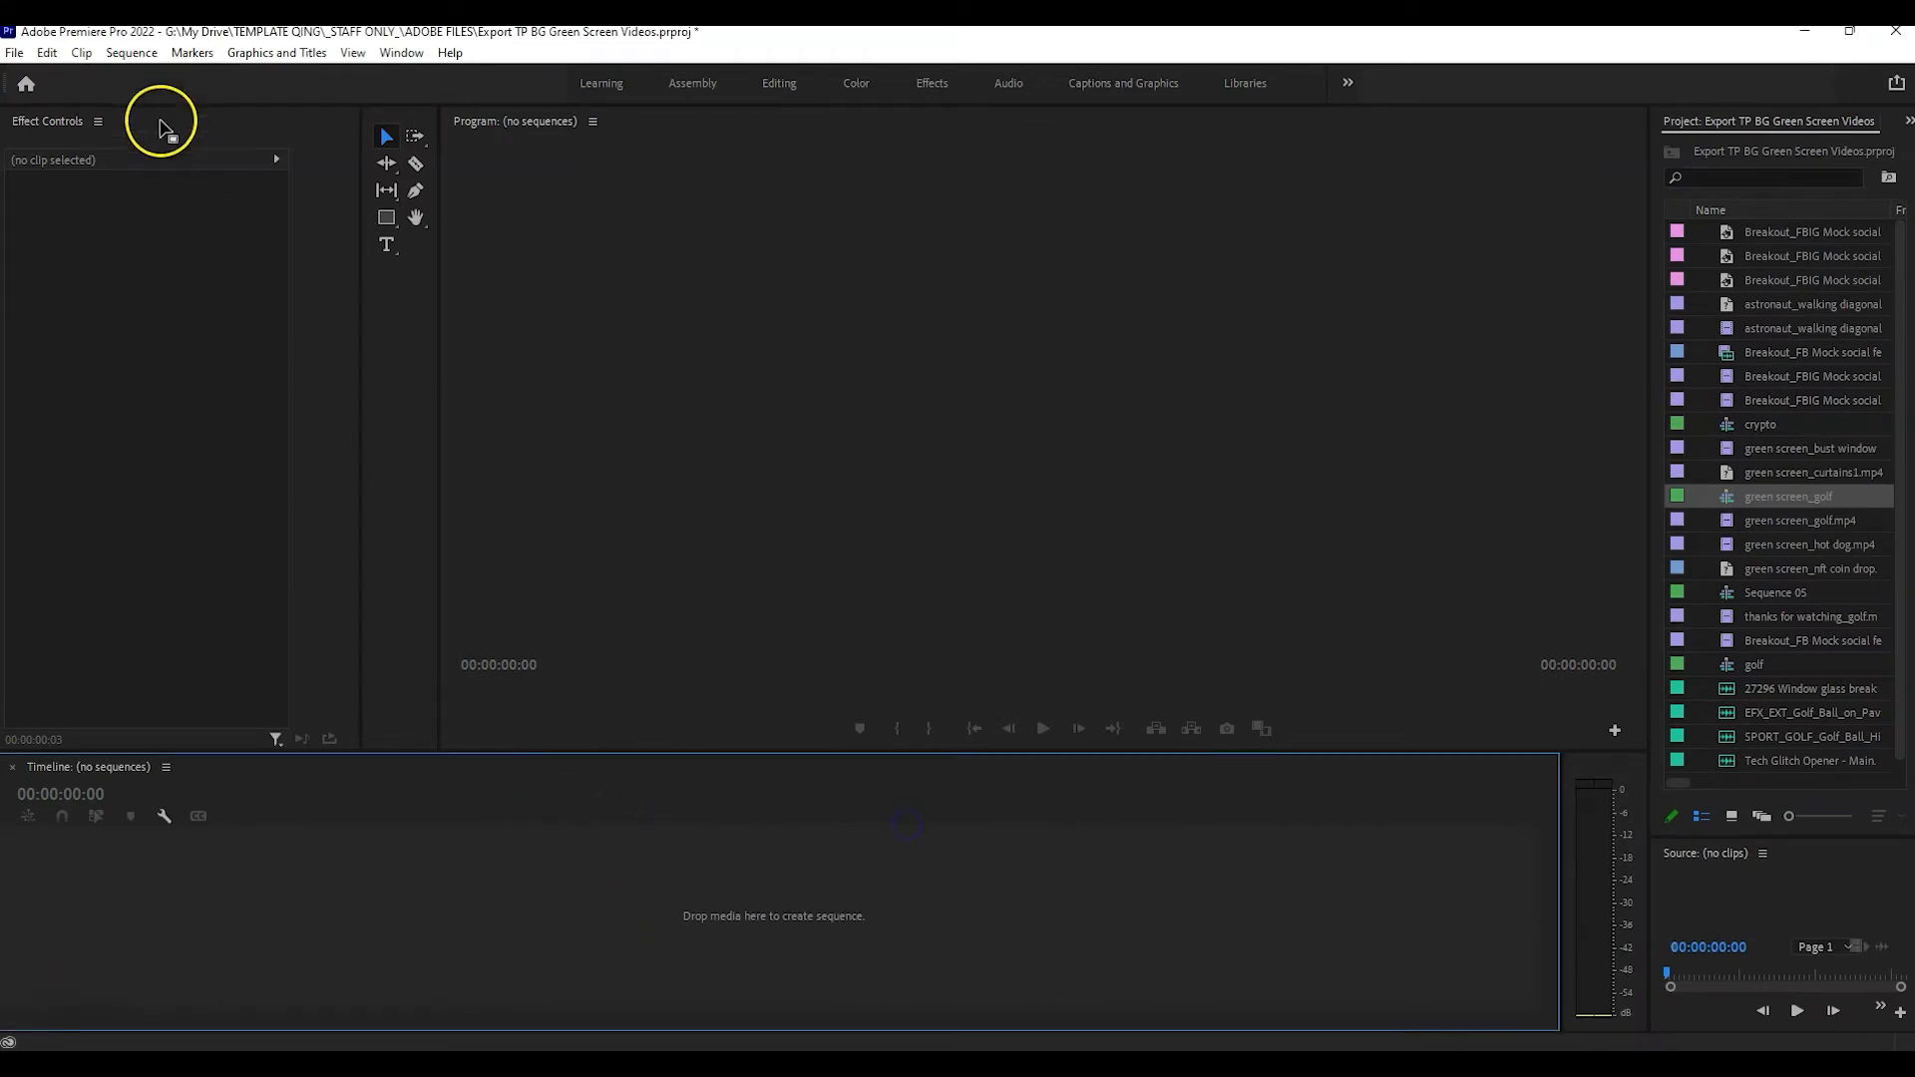
left_click(20, 56)
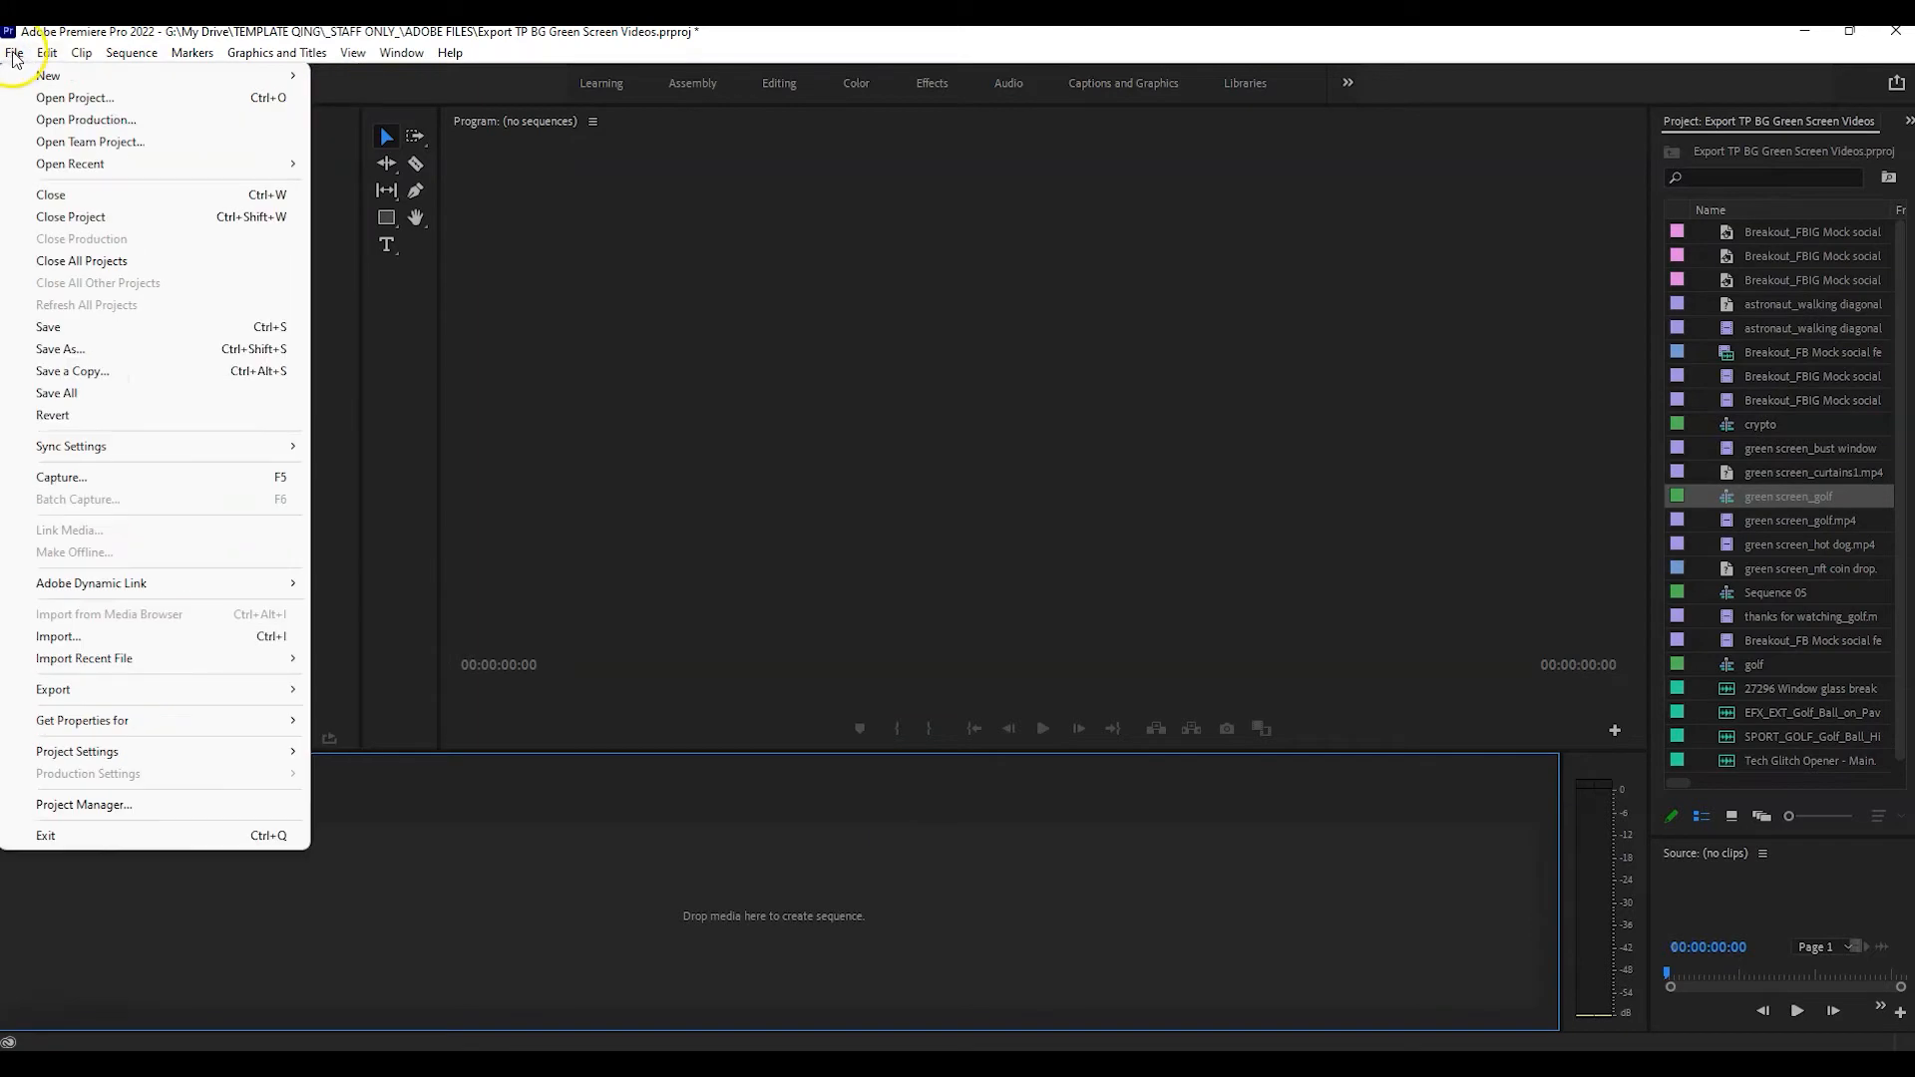
left_click(60, 77)
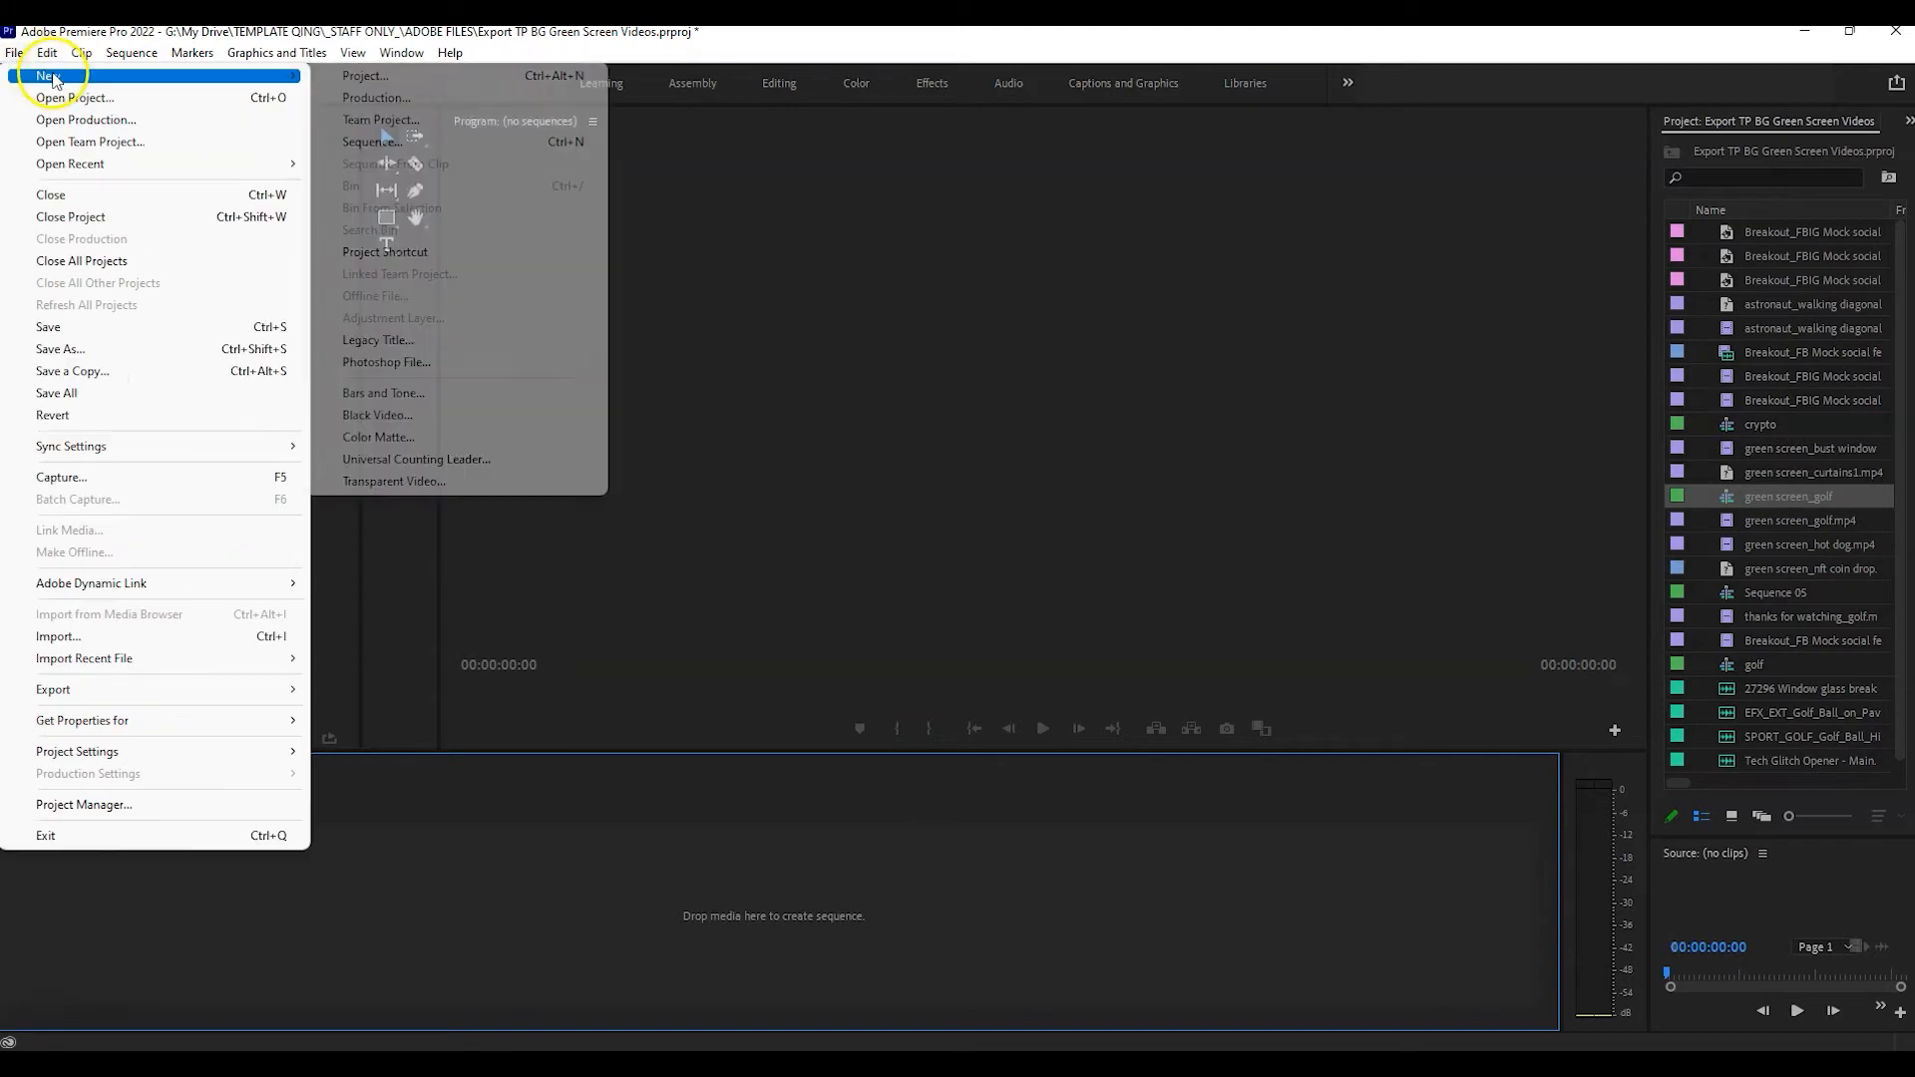
left_click(417, 143)
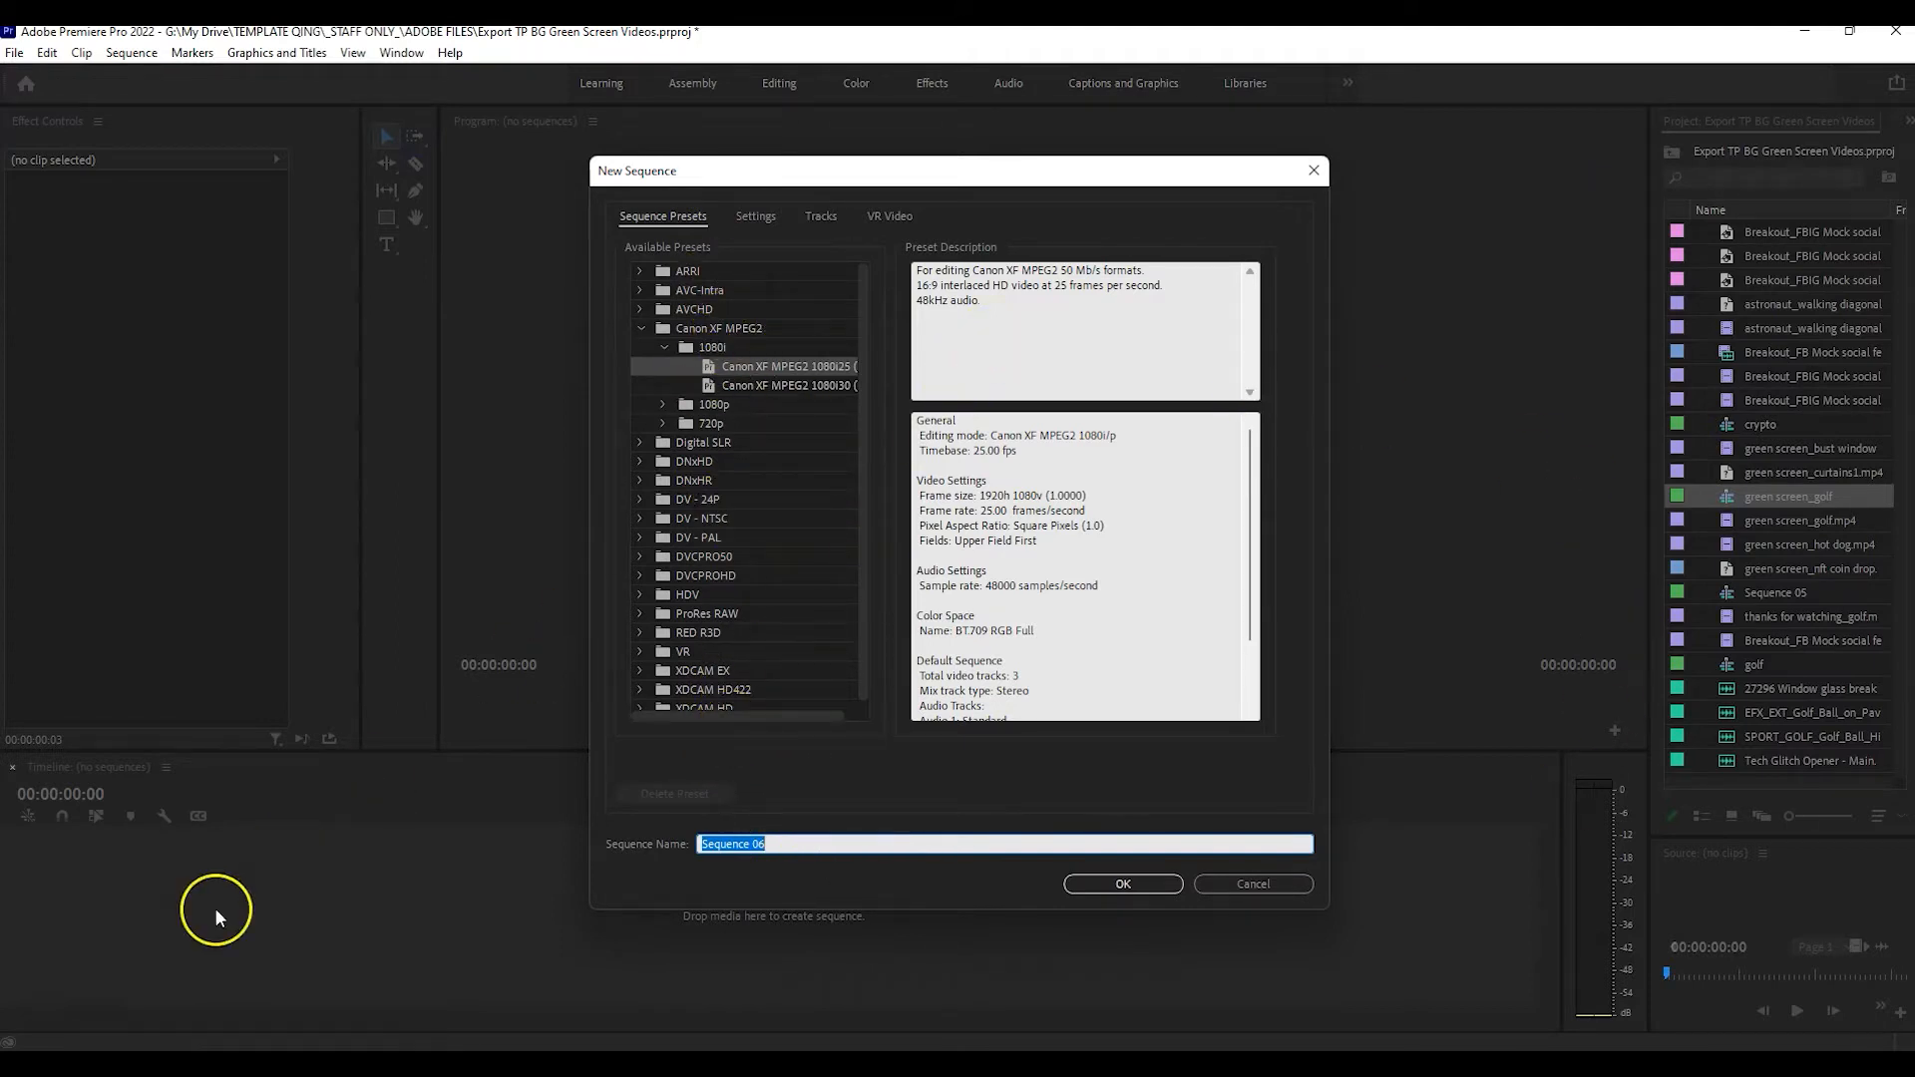
left_click(1121, 884)
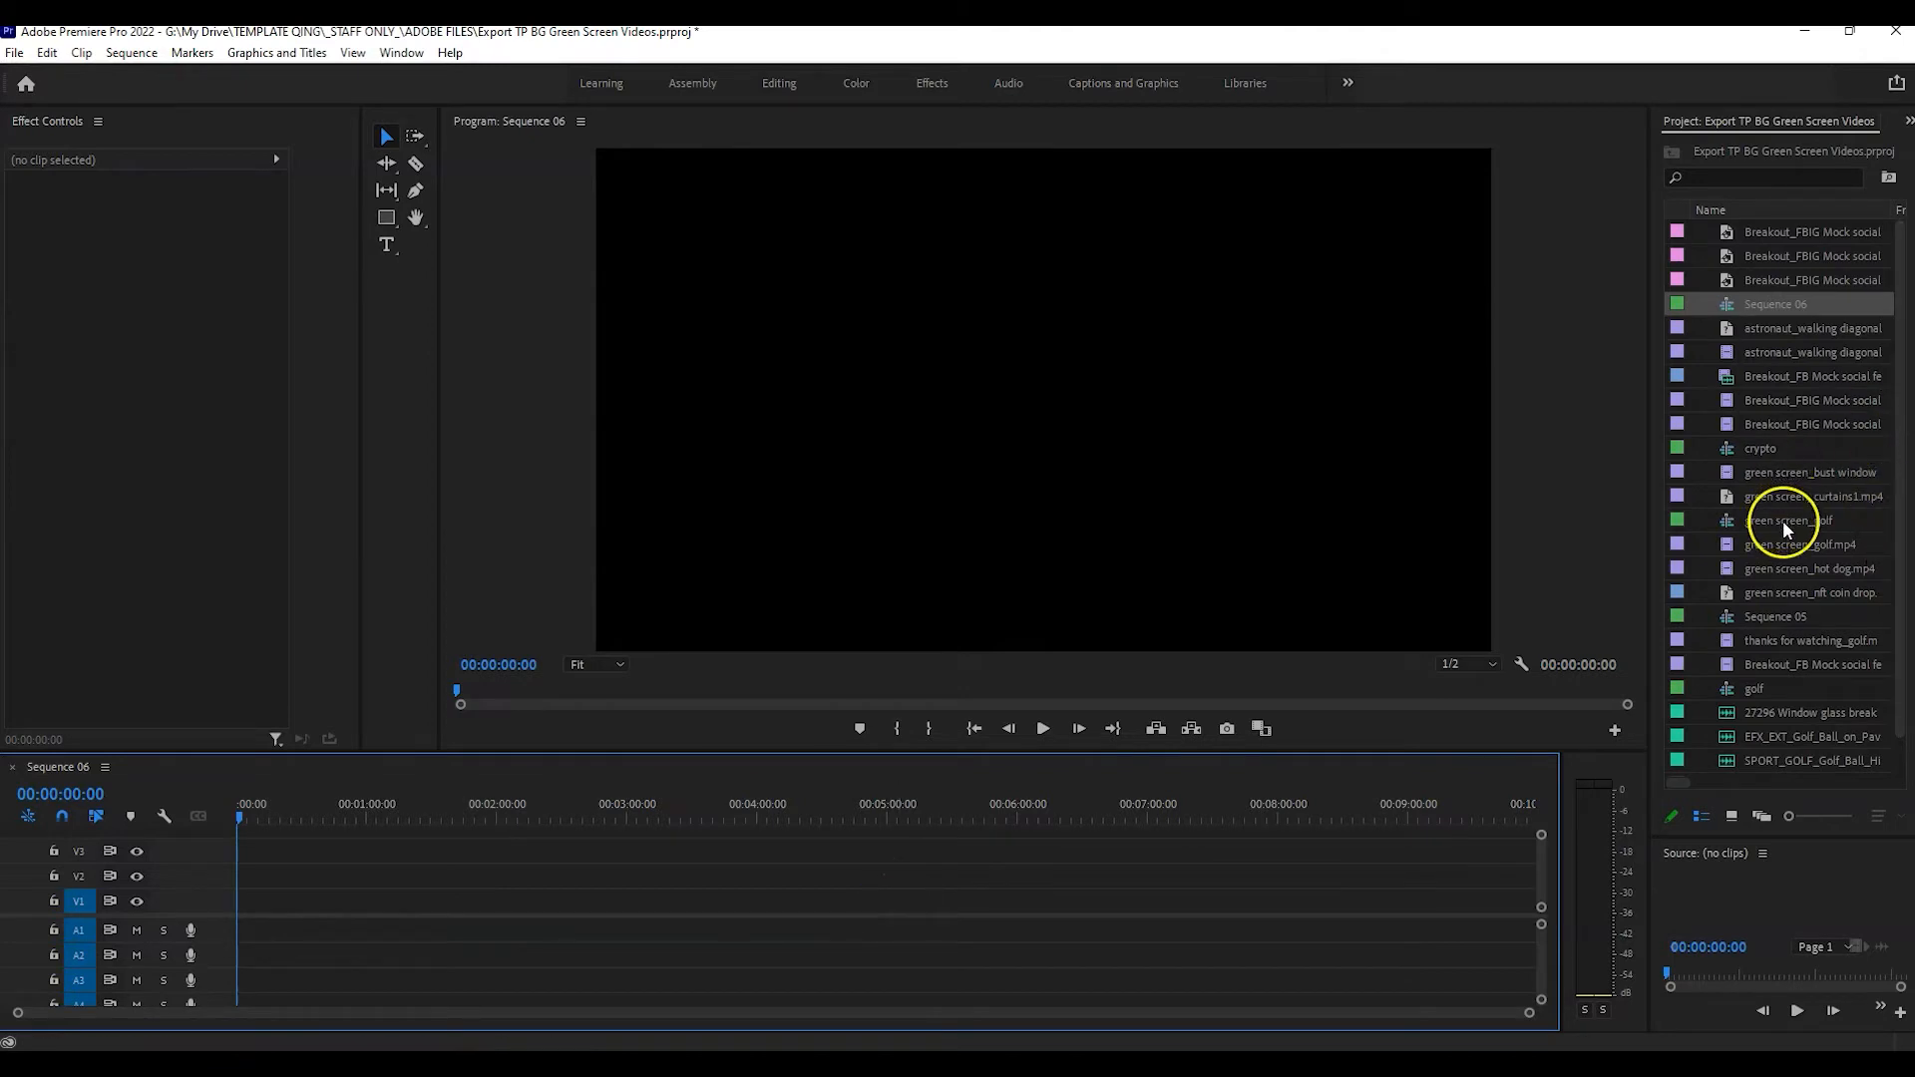
left_click(13, 767)
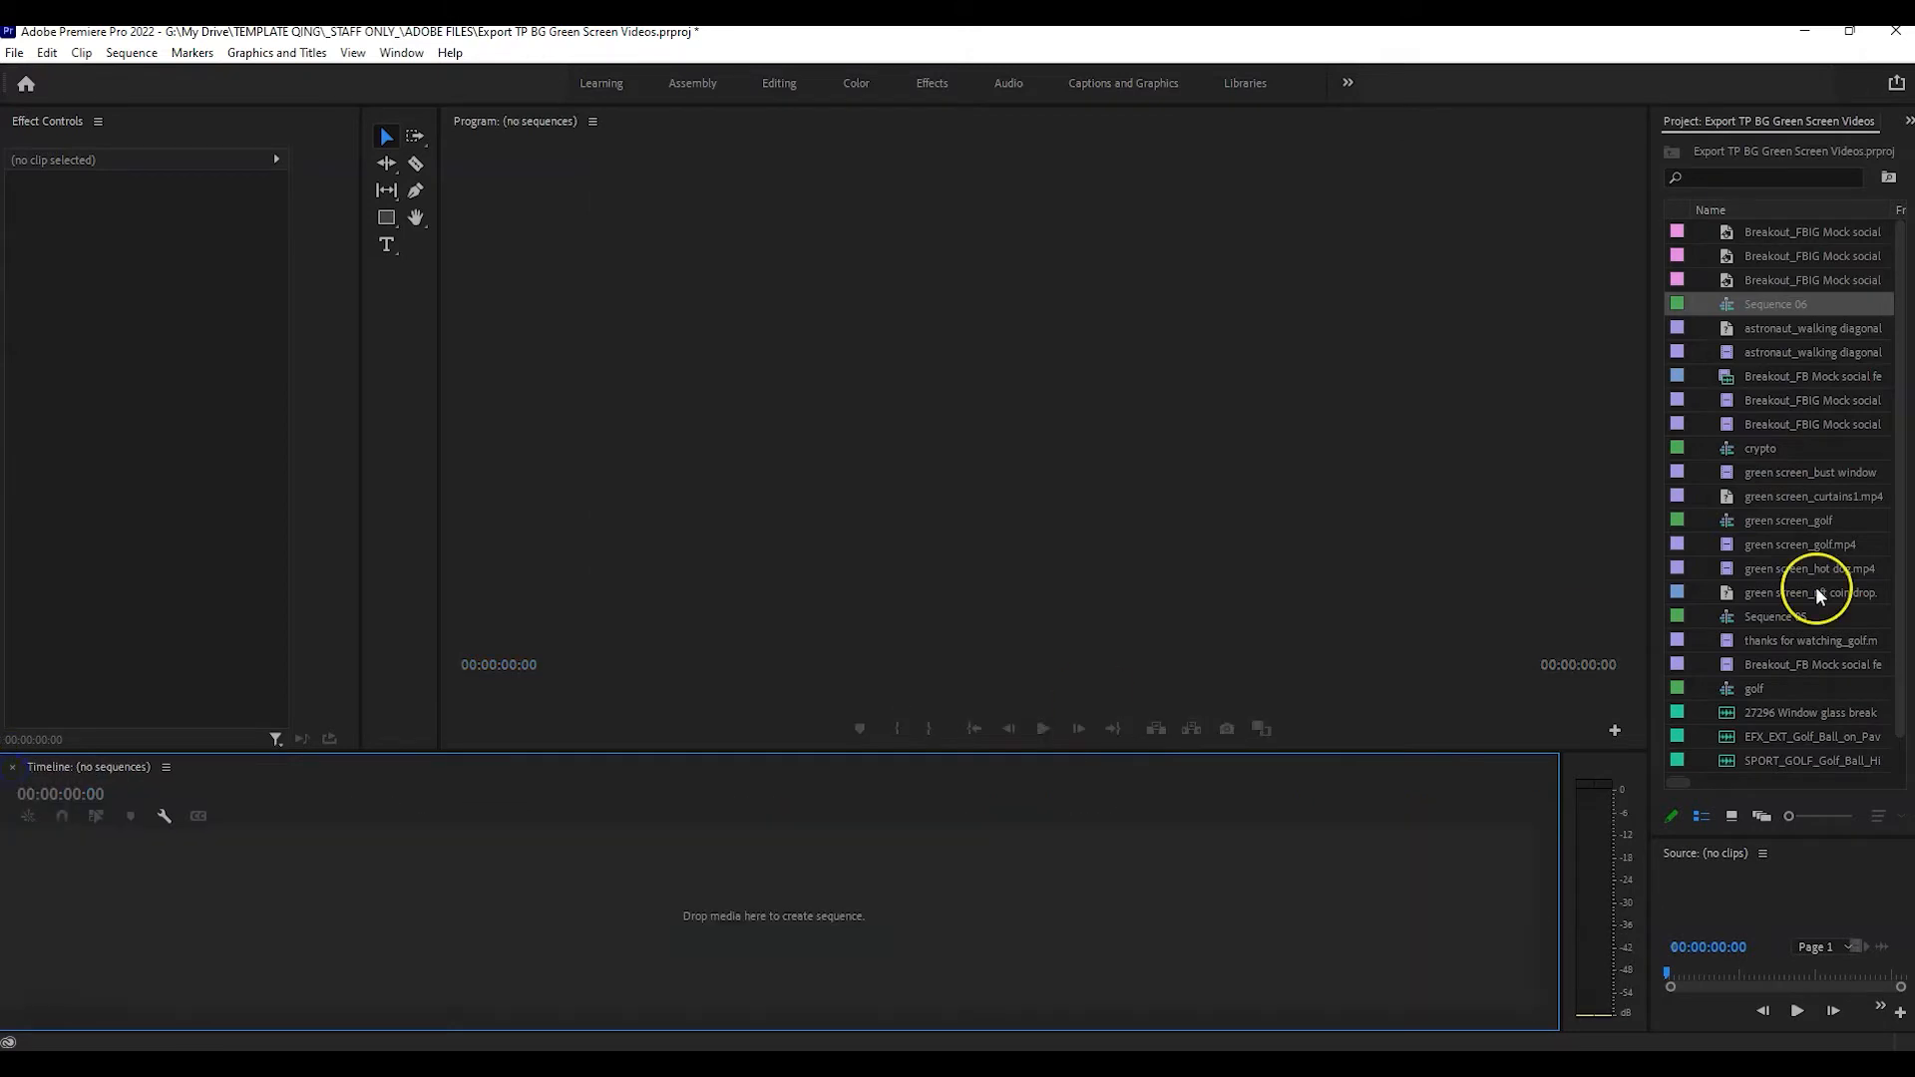
Create a sequence from green screen_golf.mp4 in the empty timeline and select its clip on V1.
left_click(1785, 522)
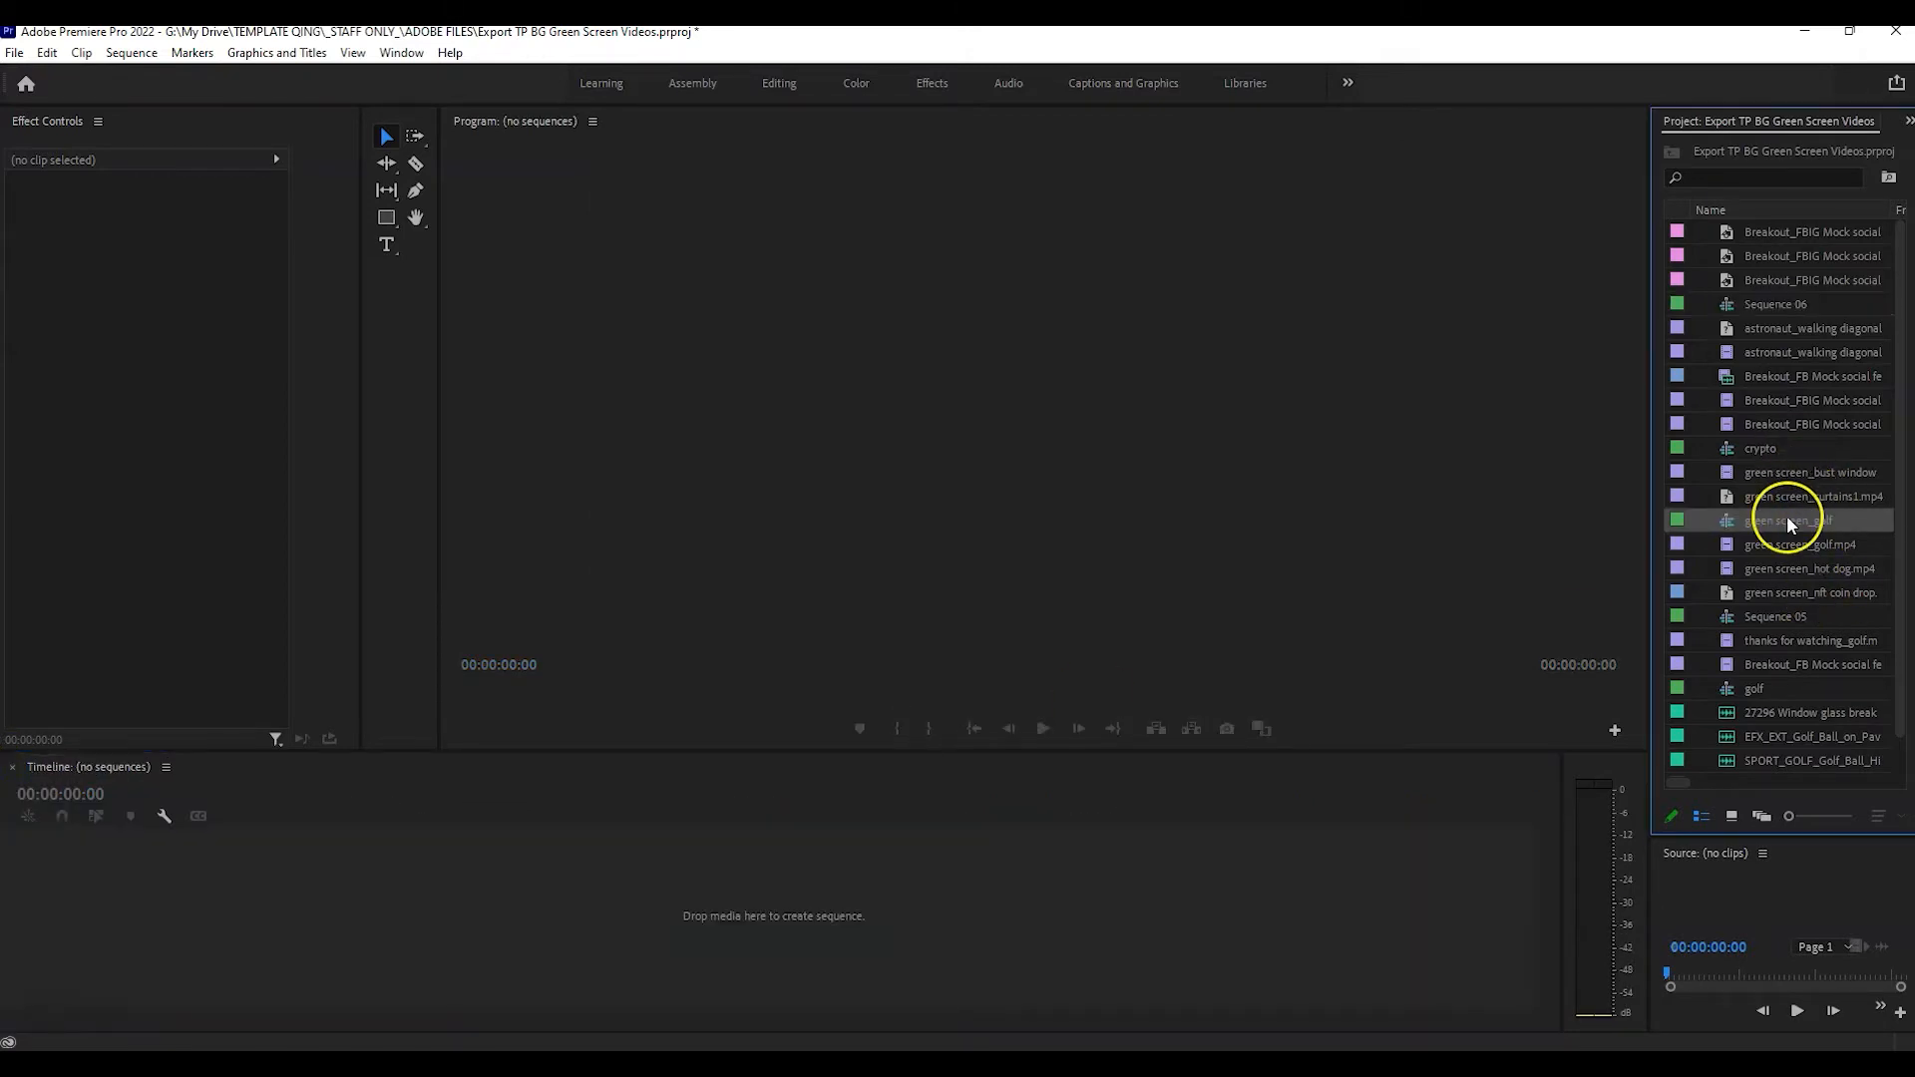
left_click_drag(1786, 539, 406, 881)
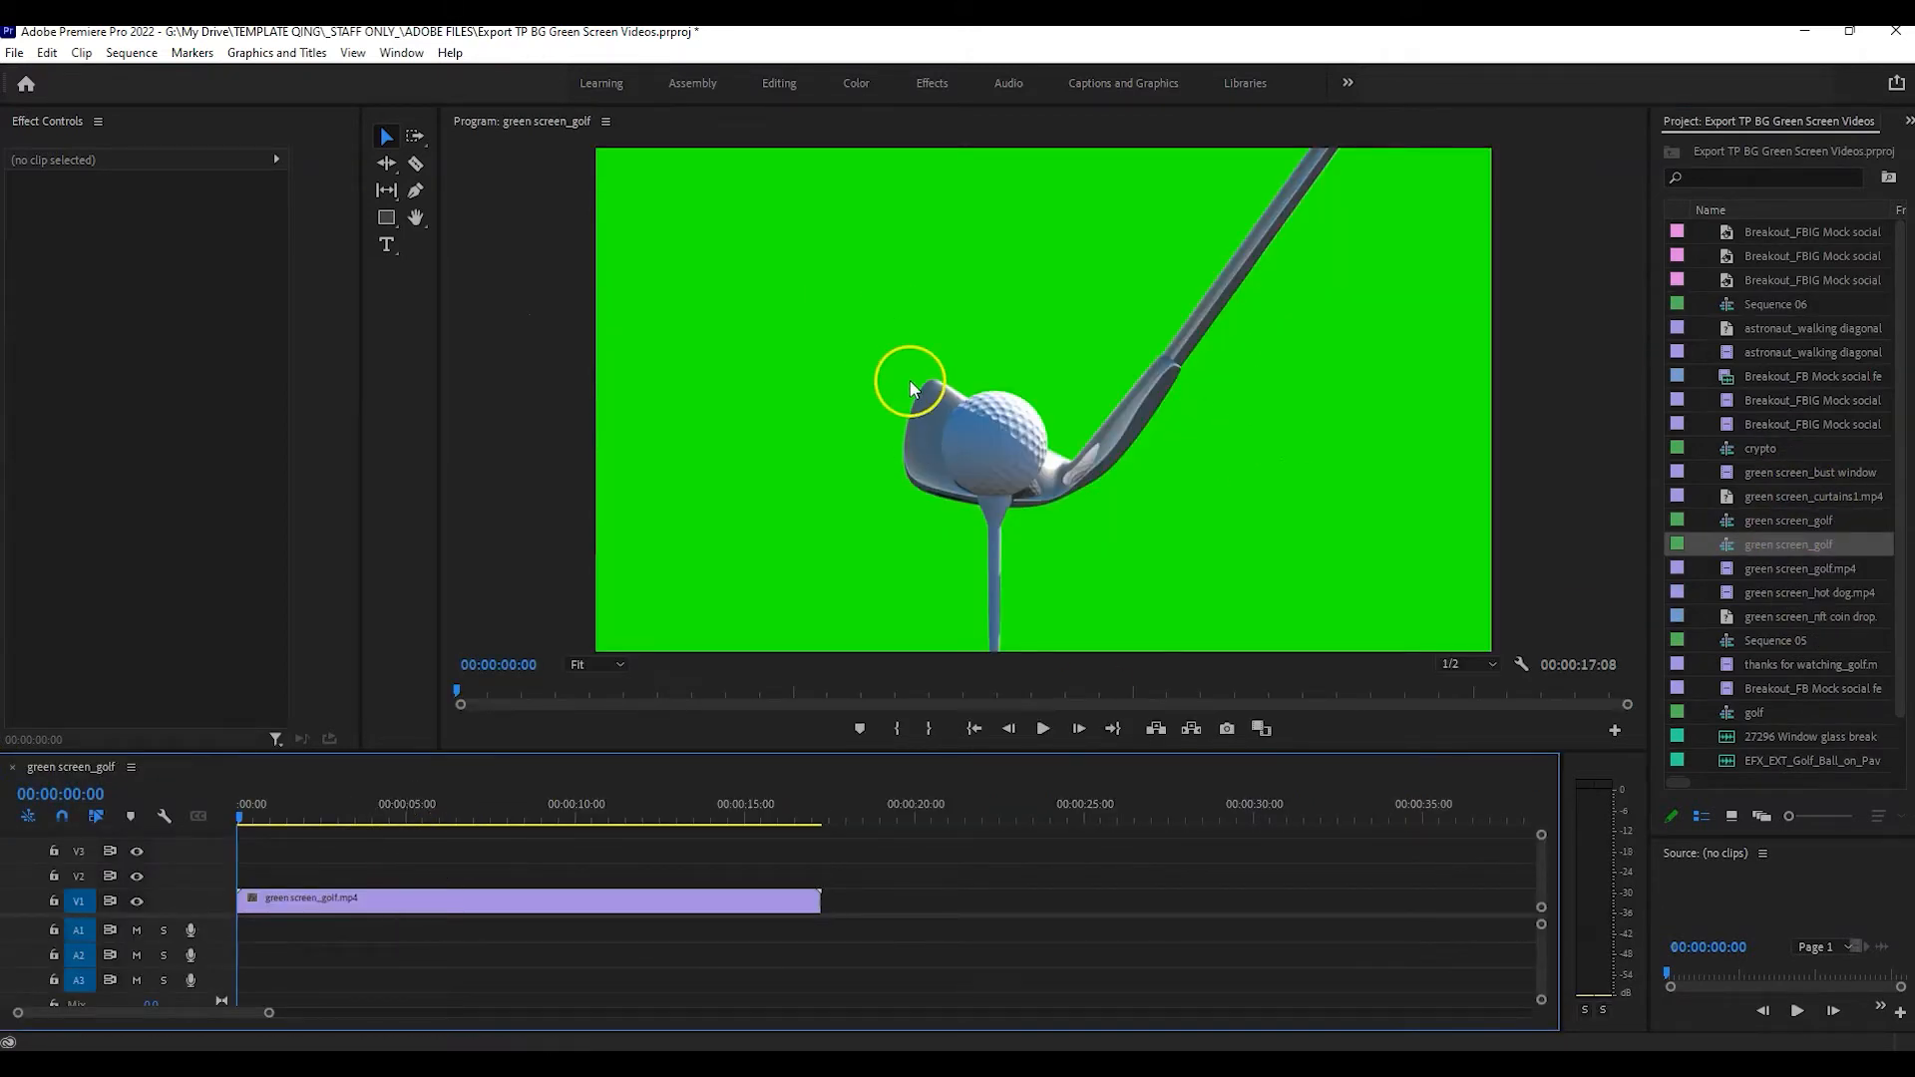
left_click(395, 901)
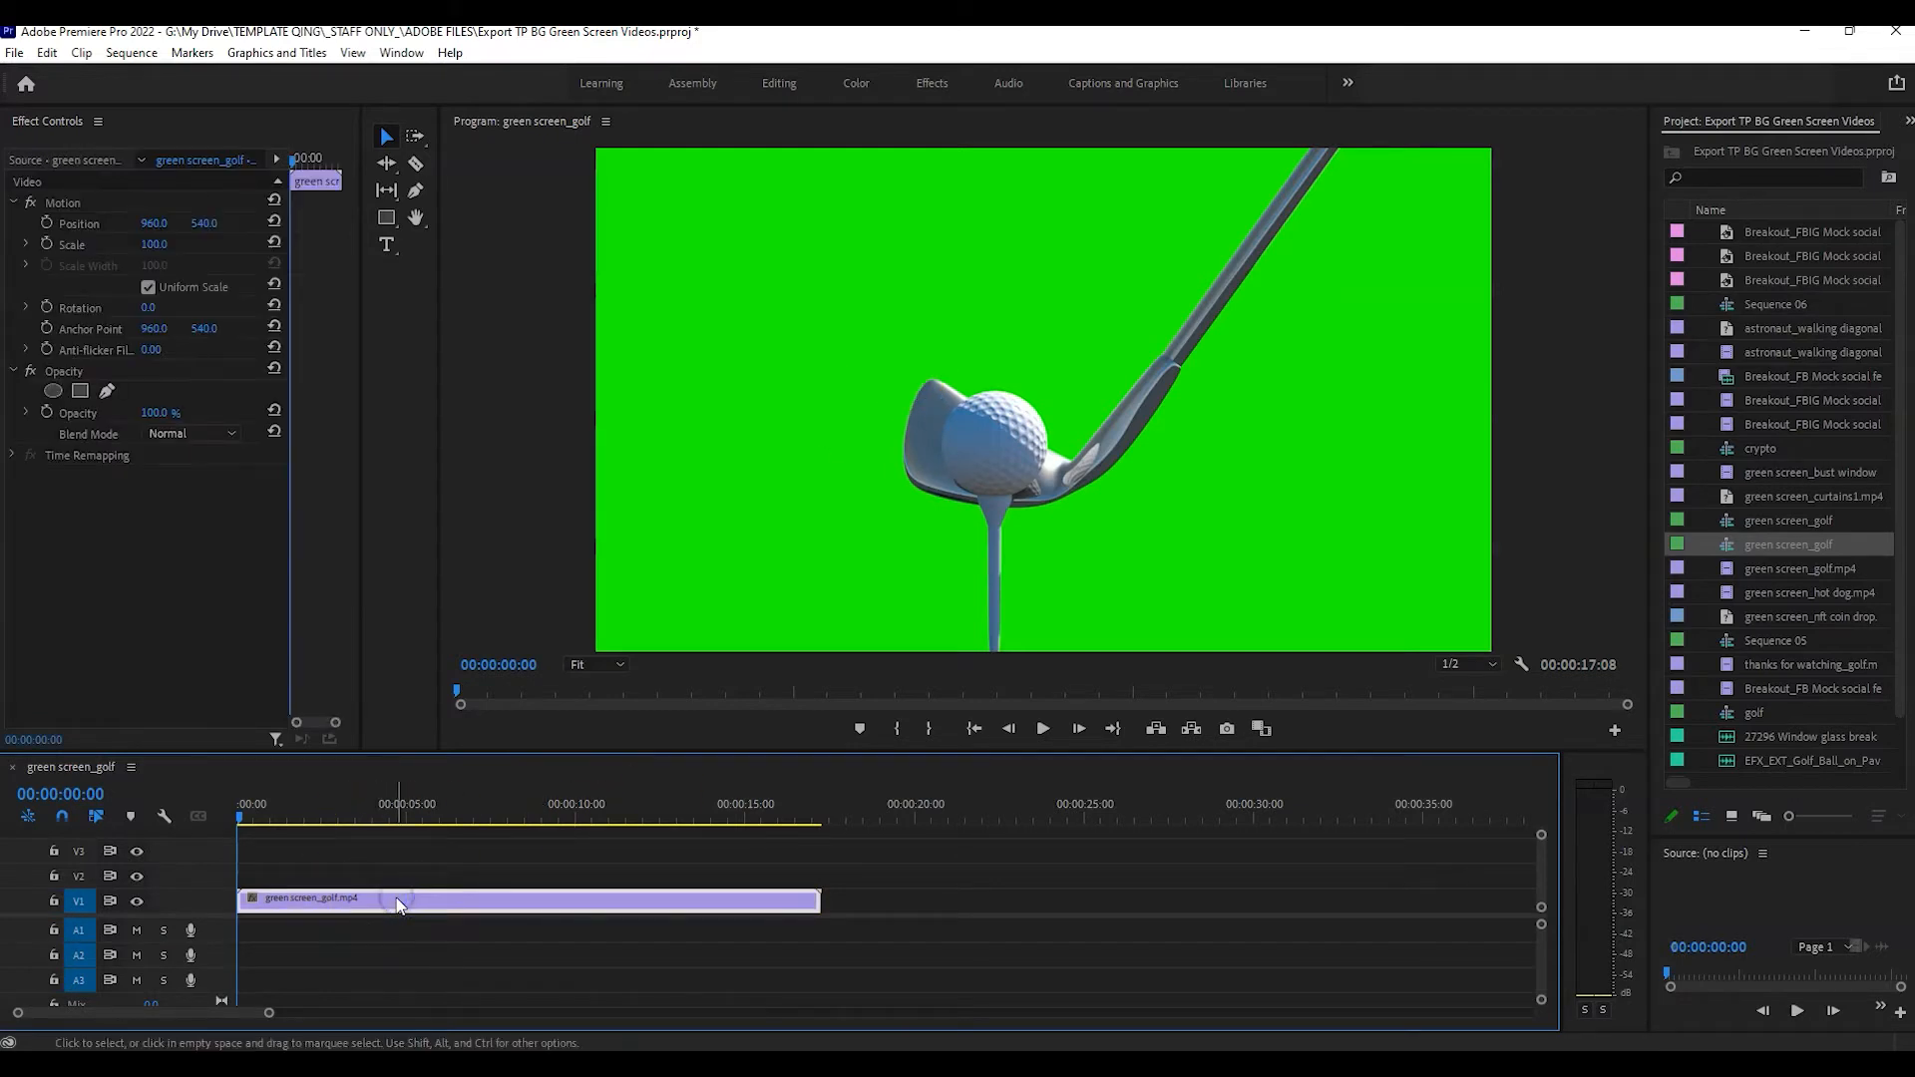
left_click(389, 904)
Switch to the Effects workspace, find the Ultra Key effect and apply it to the golf clip.
left_click(927, 86)
left_click(1631, 146)
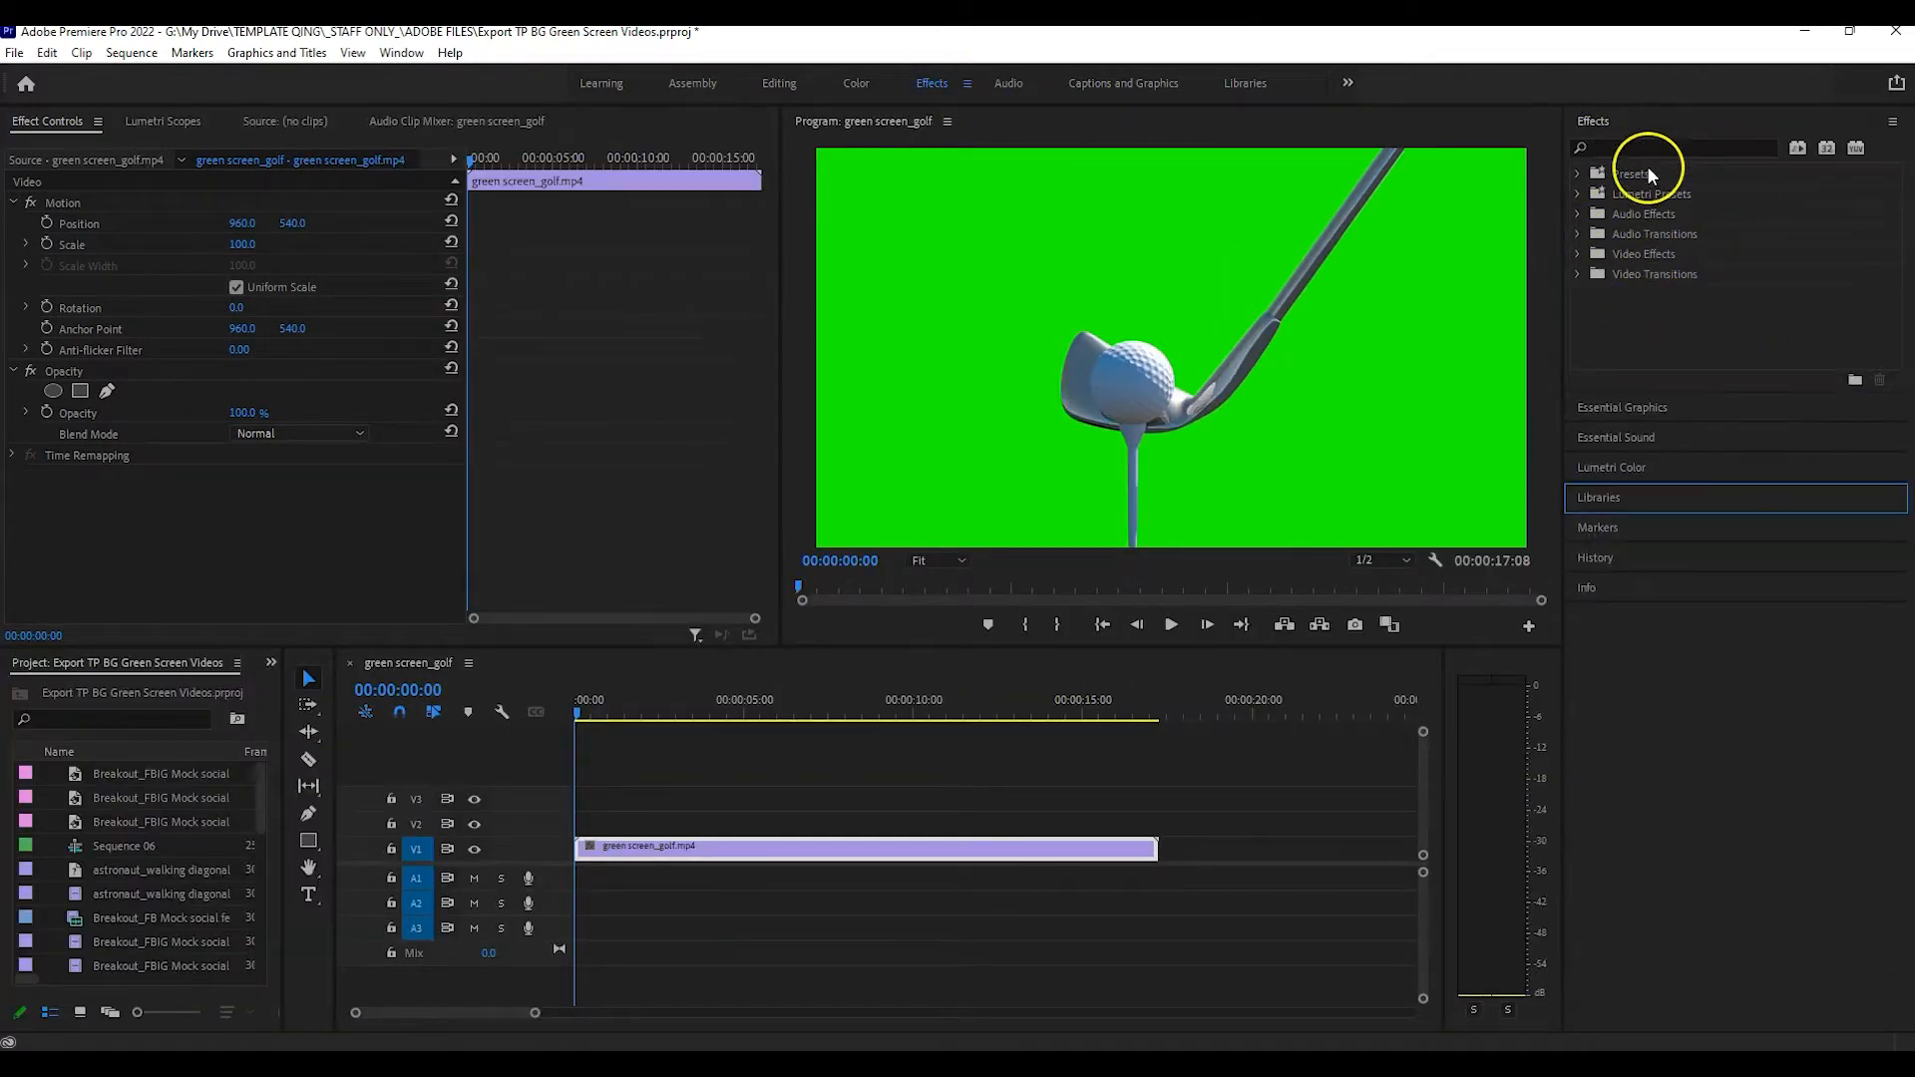
left_click(1620, 147)
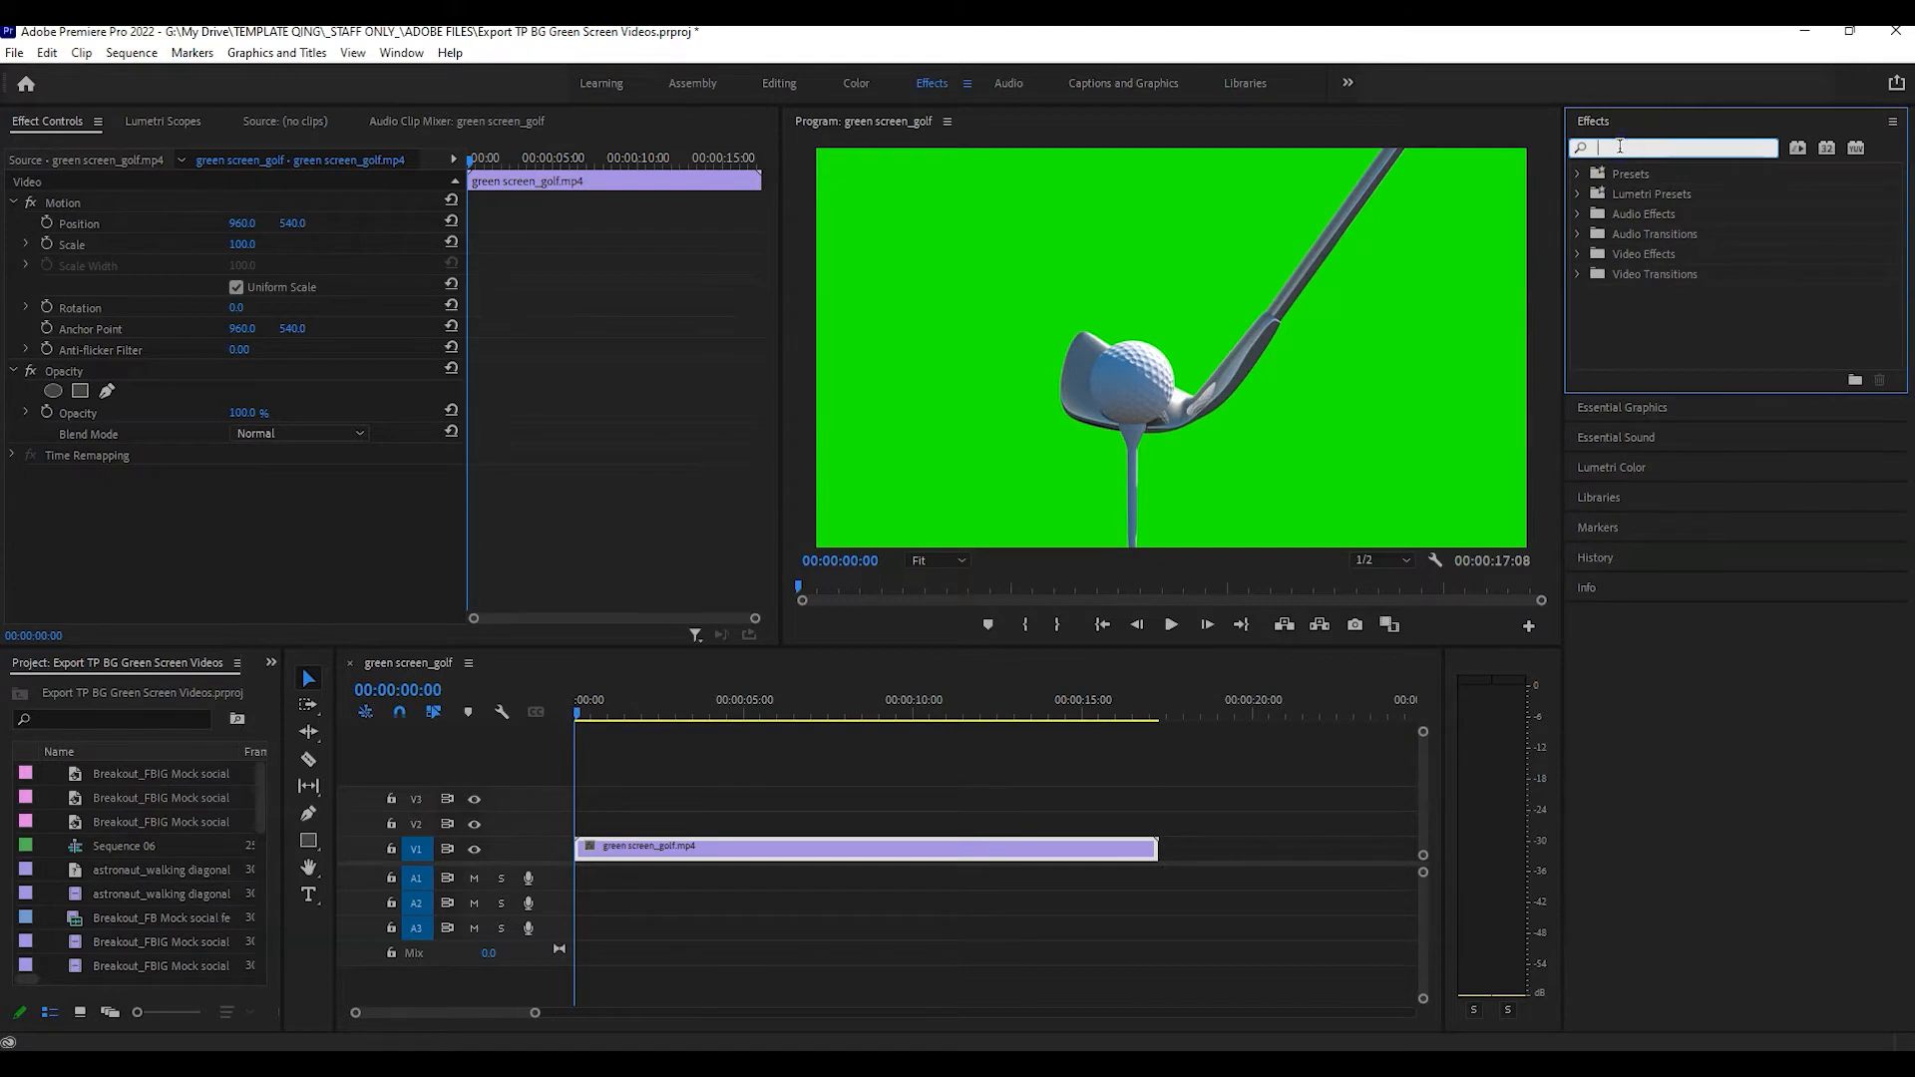
type("ultra key")
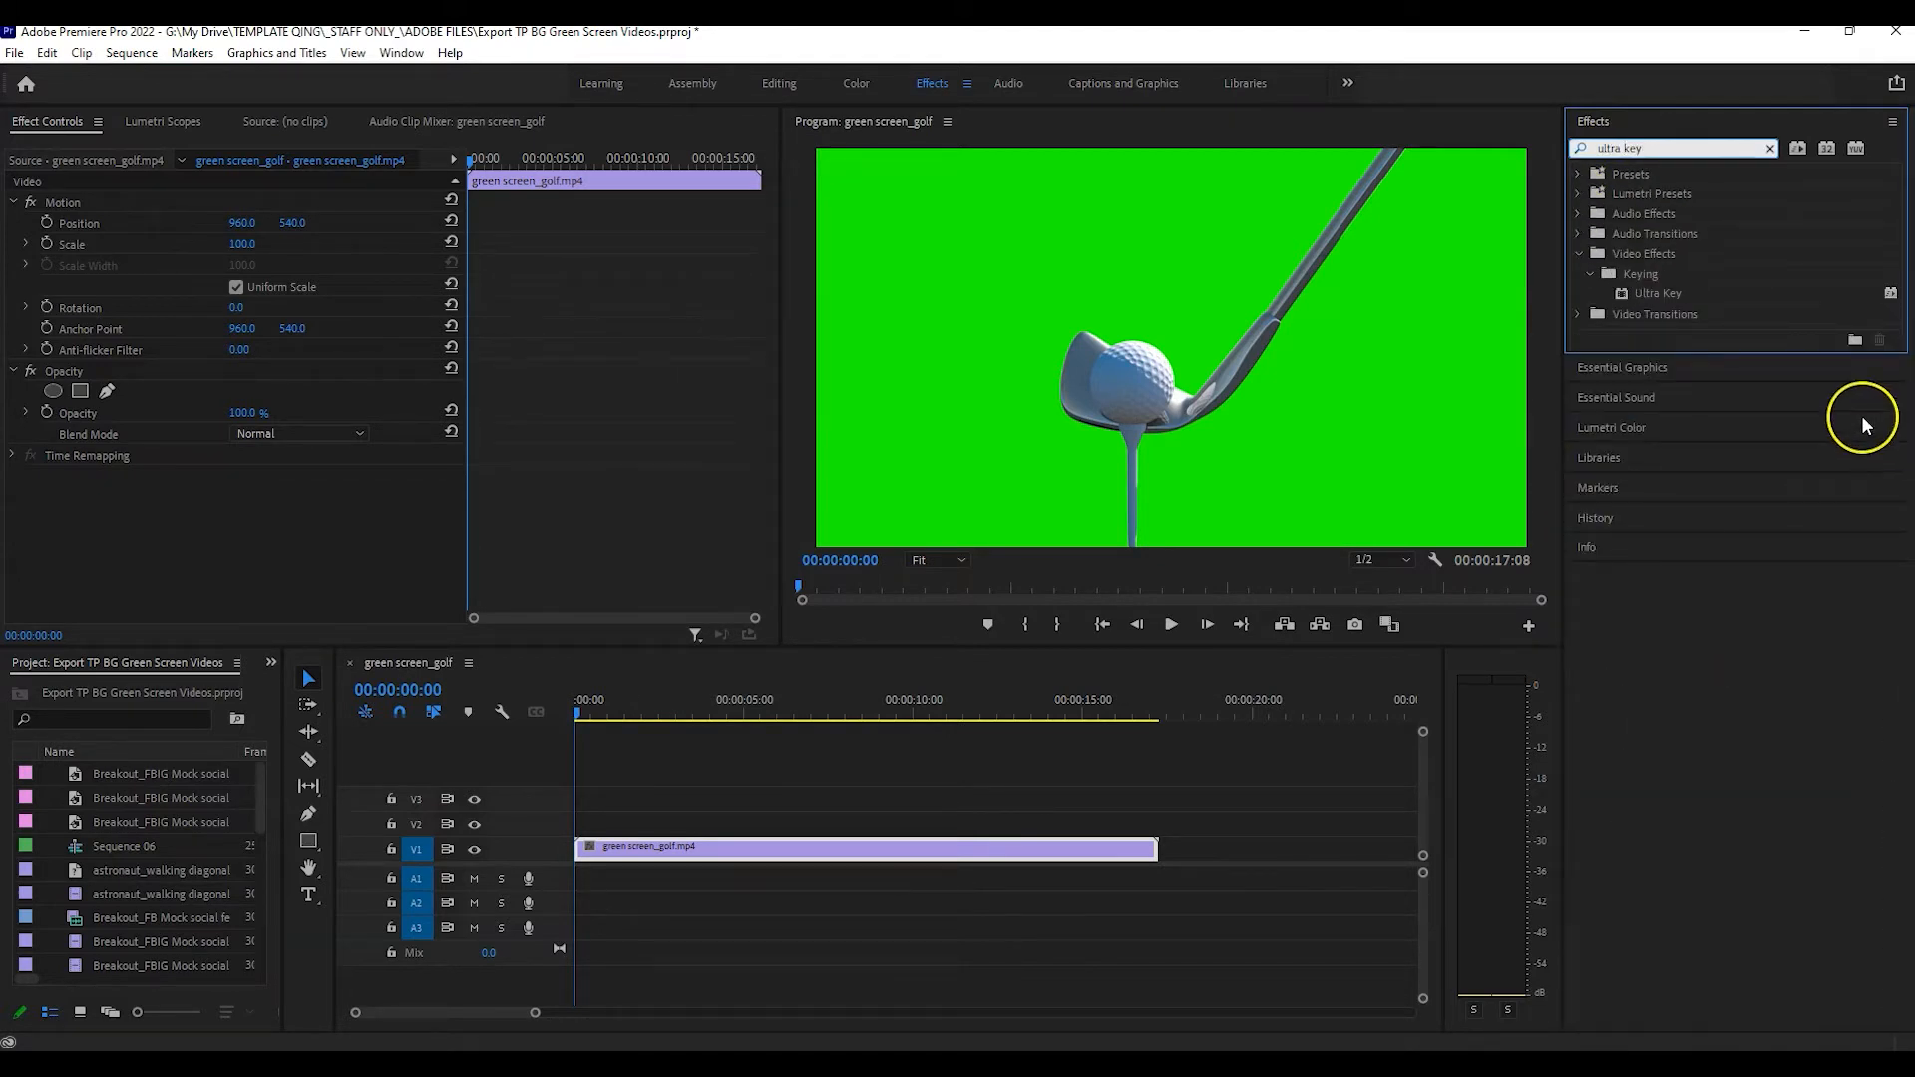
left_click_drag(1686, 293, 639, 846)
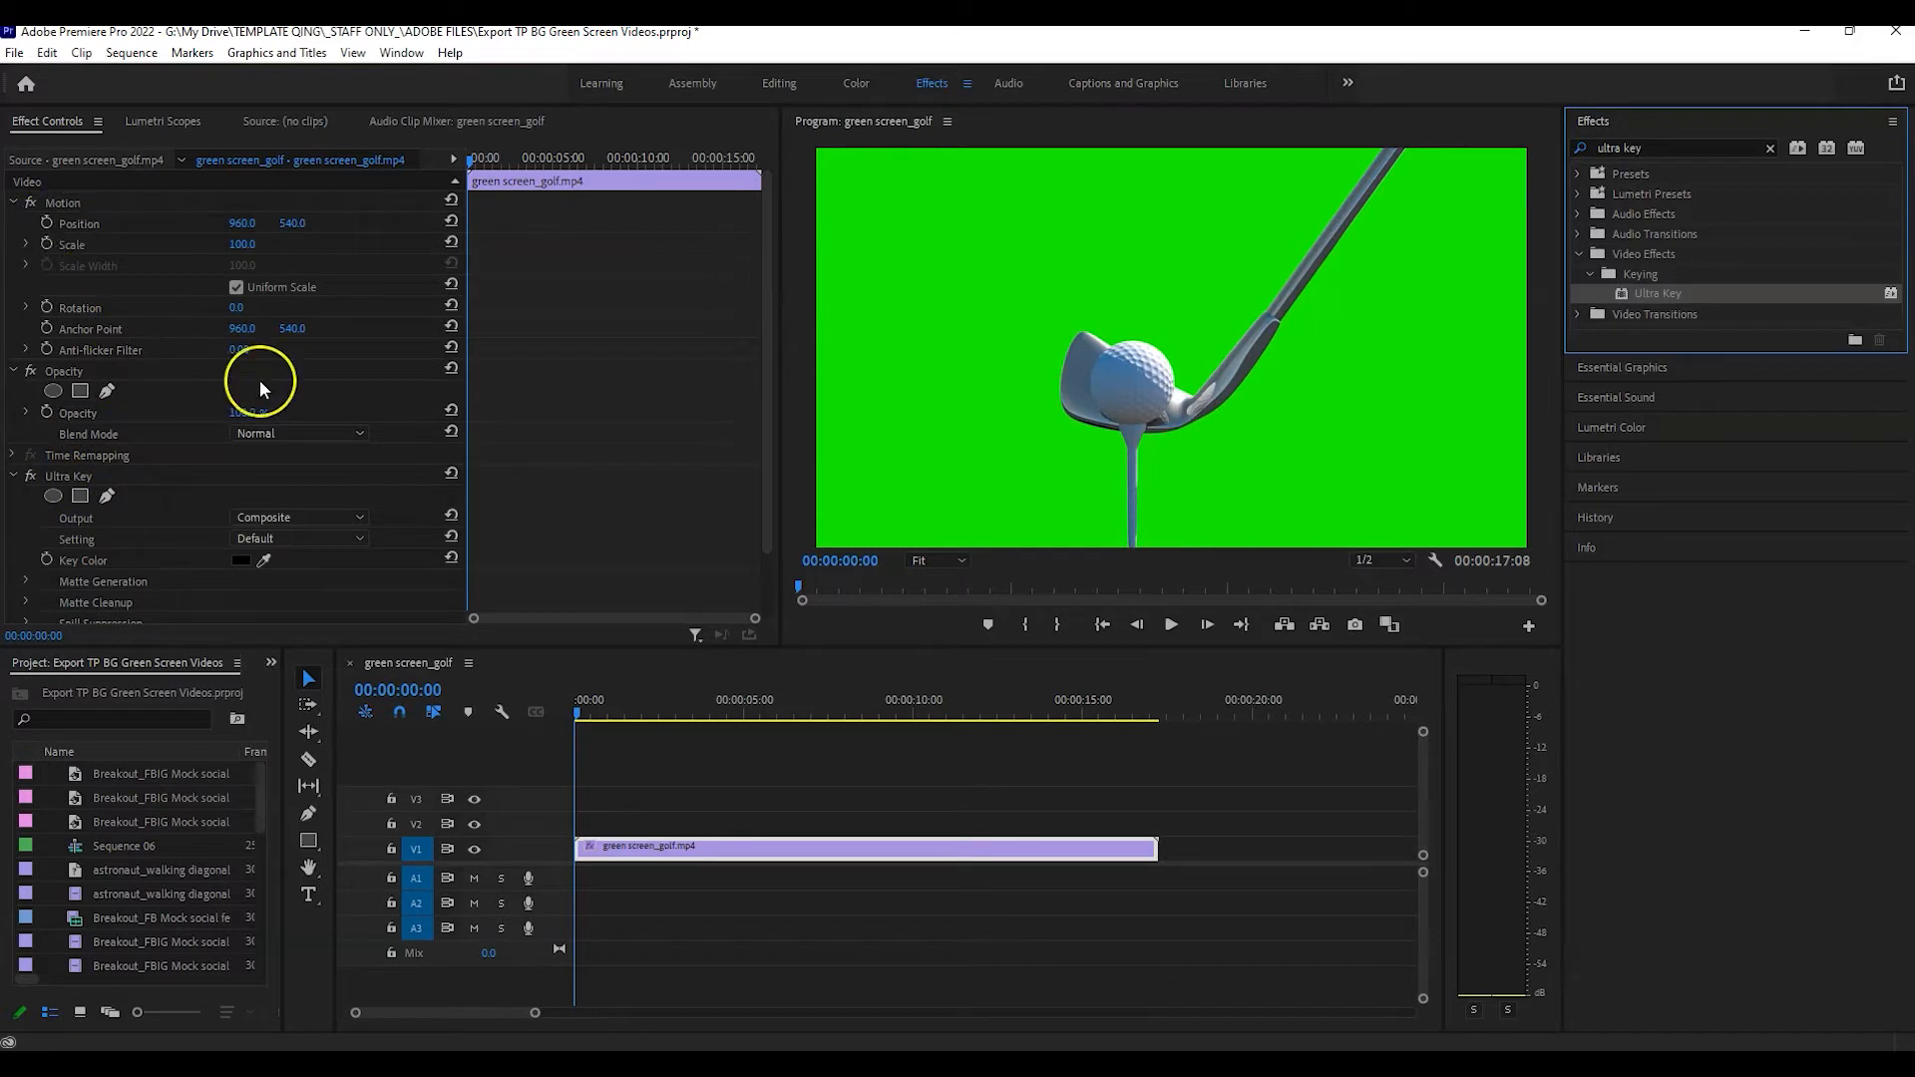
Key out the green background by sampling it as the Ultra Key color, and change the effect's Setting to Aggressive.
left_click(401, 52)
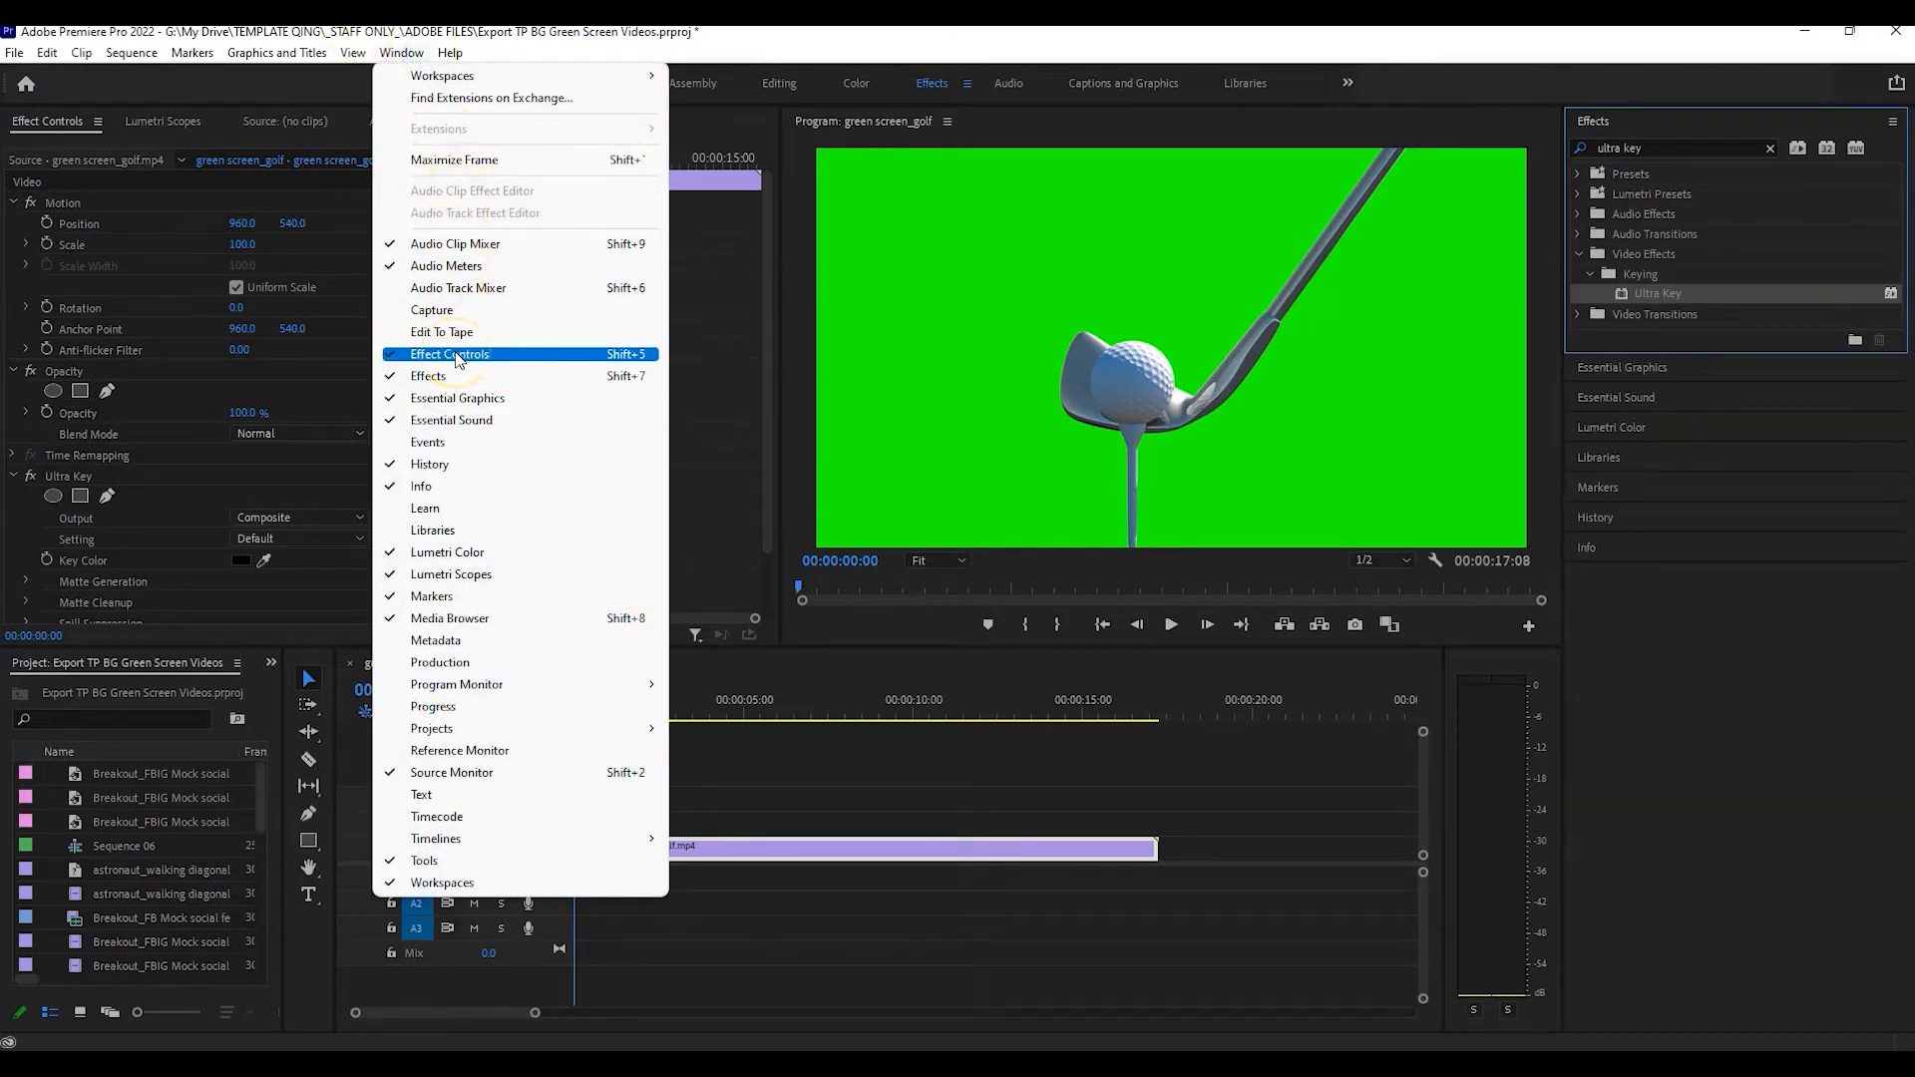
left_click(179, 170)
scroll(116, 482, "down", 1)
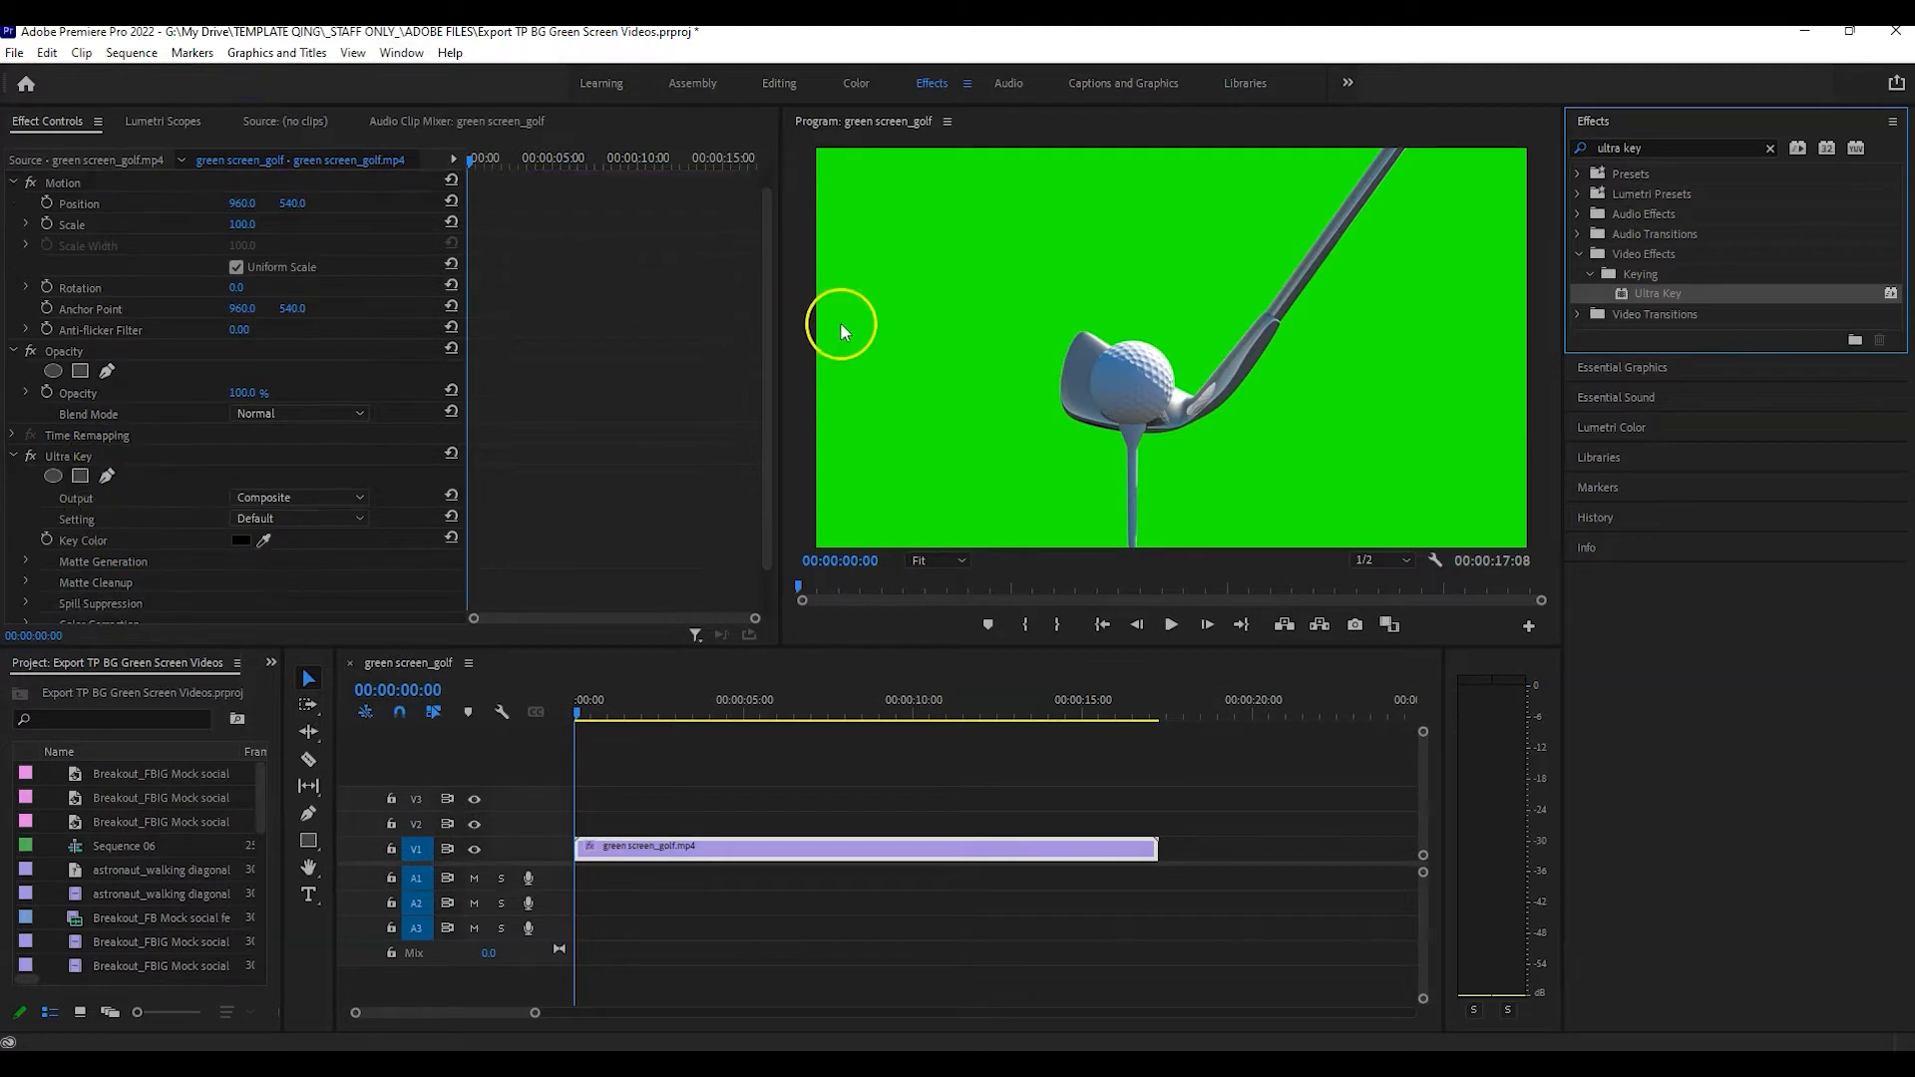
scroll(171, 571, "down", 2)
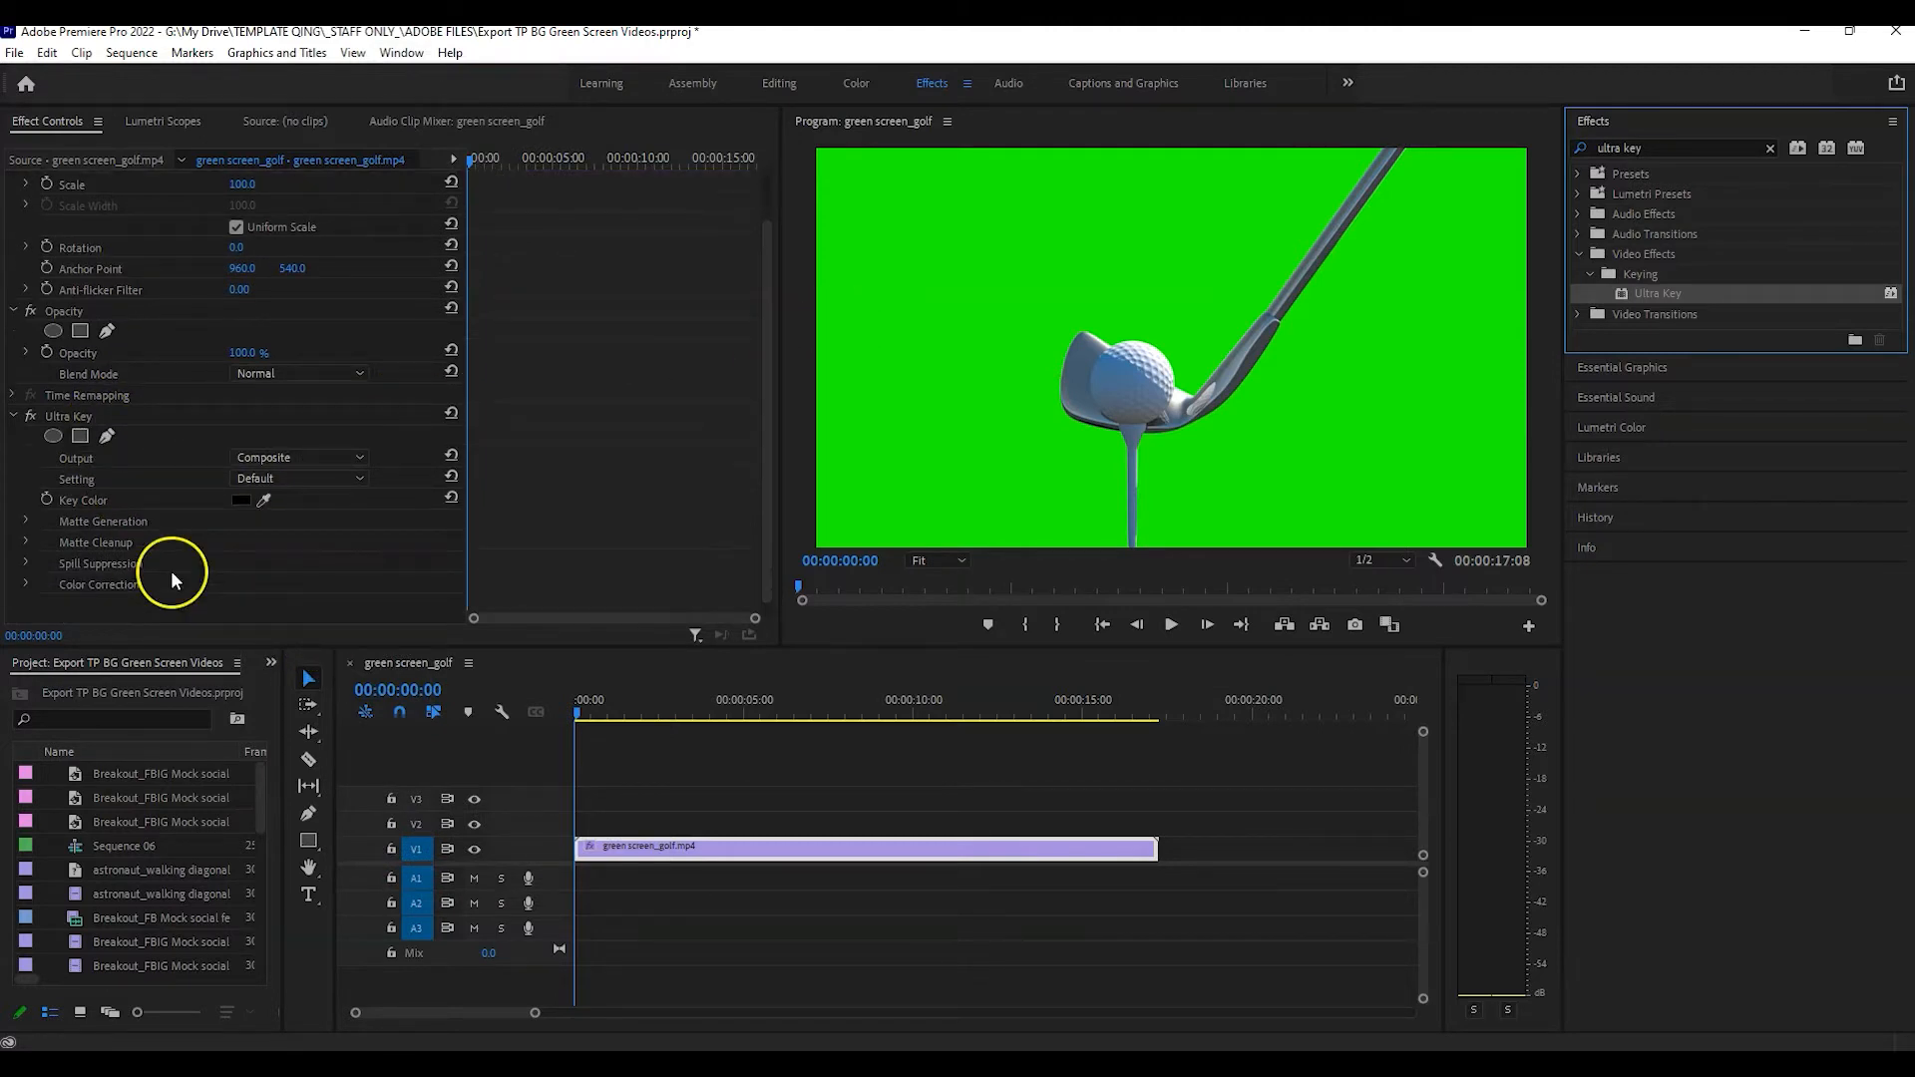
left_click(264, 499)
left_click(959, 281)
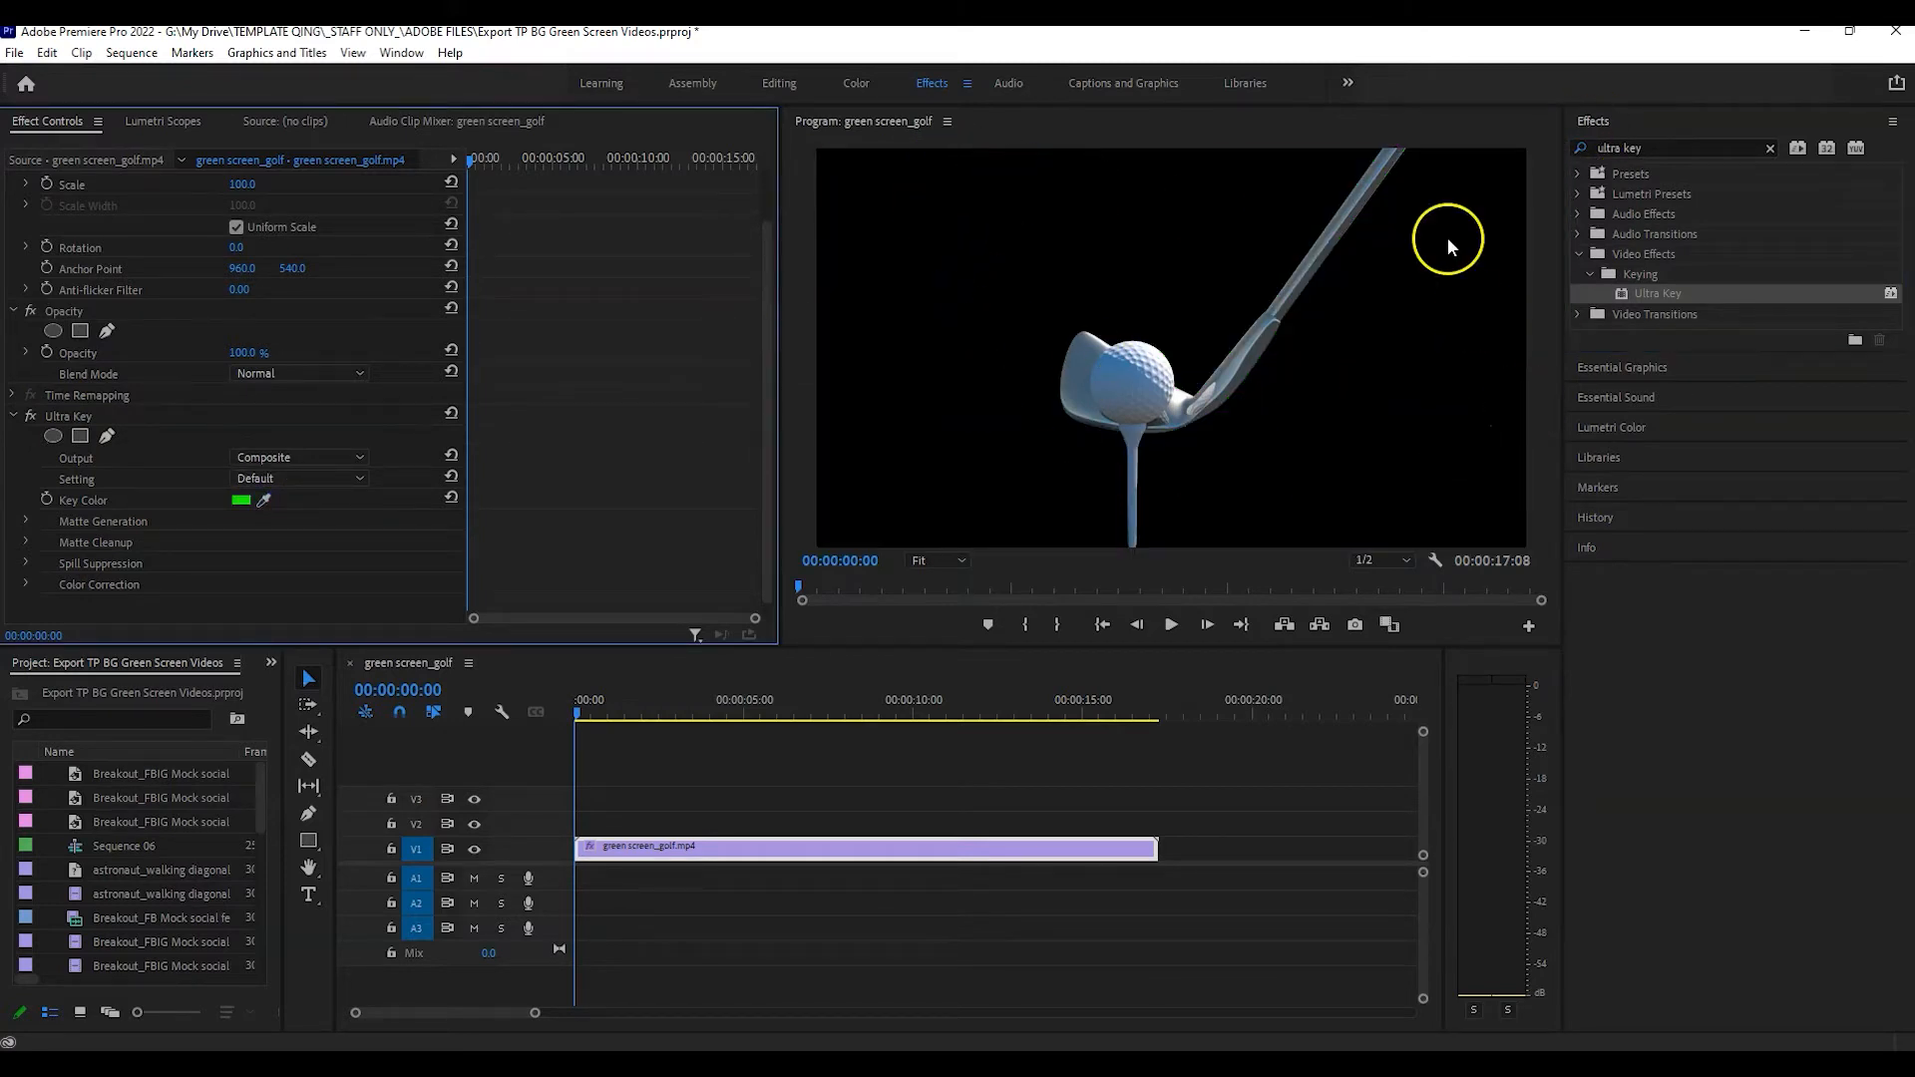
left_click(307, 478)
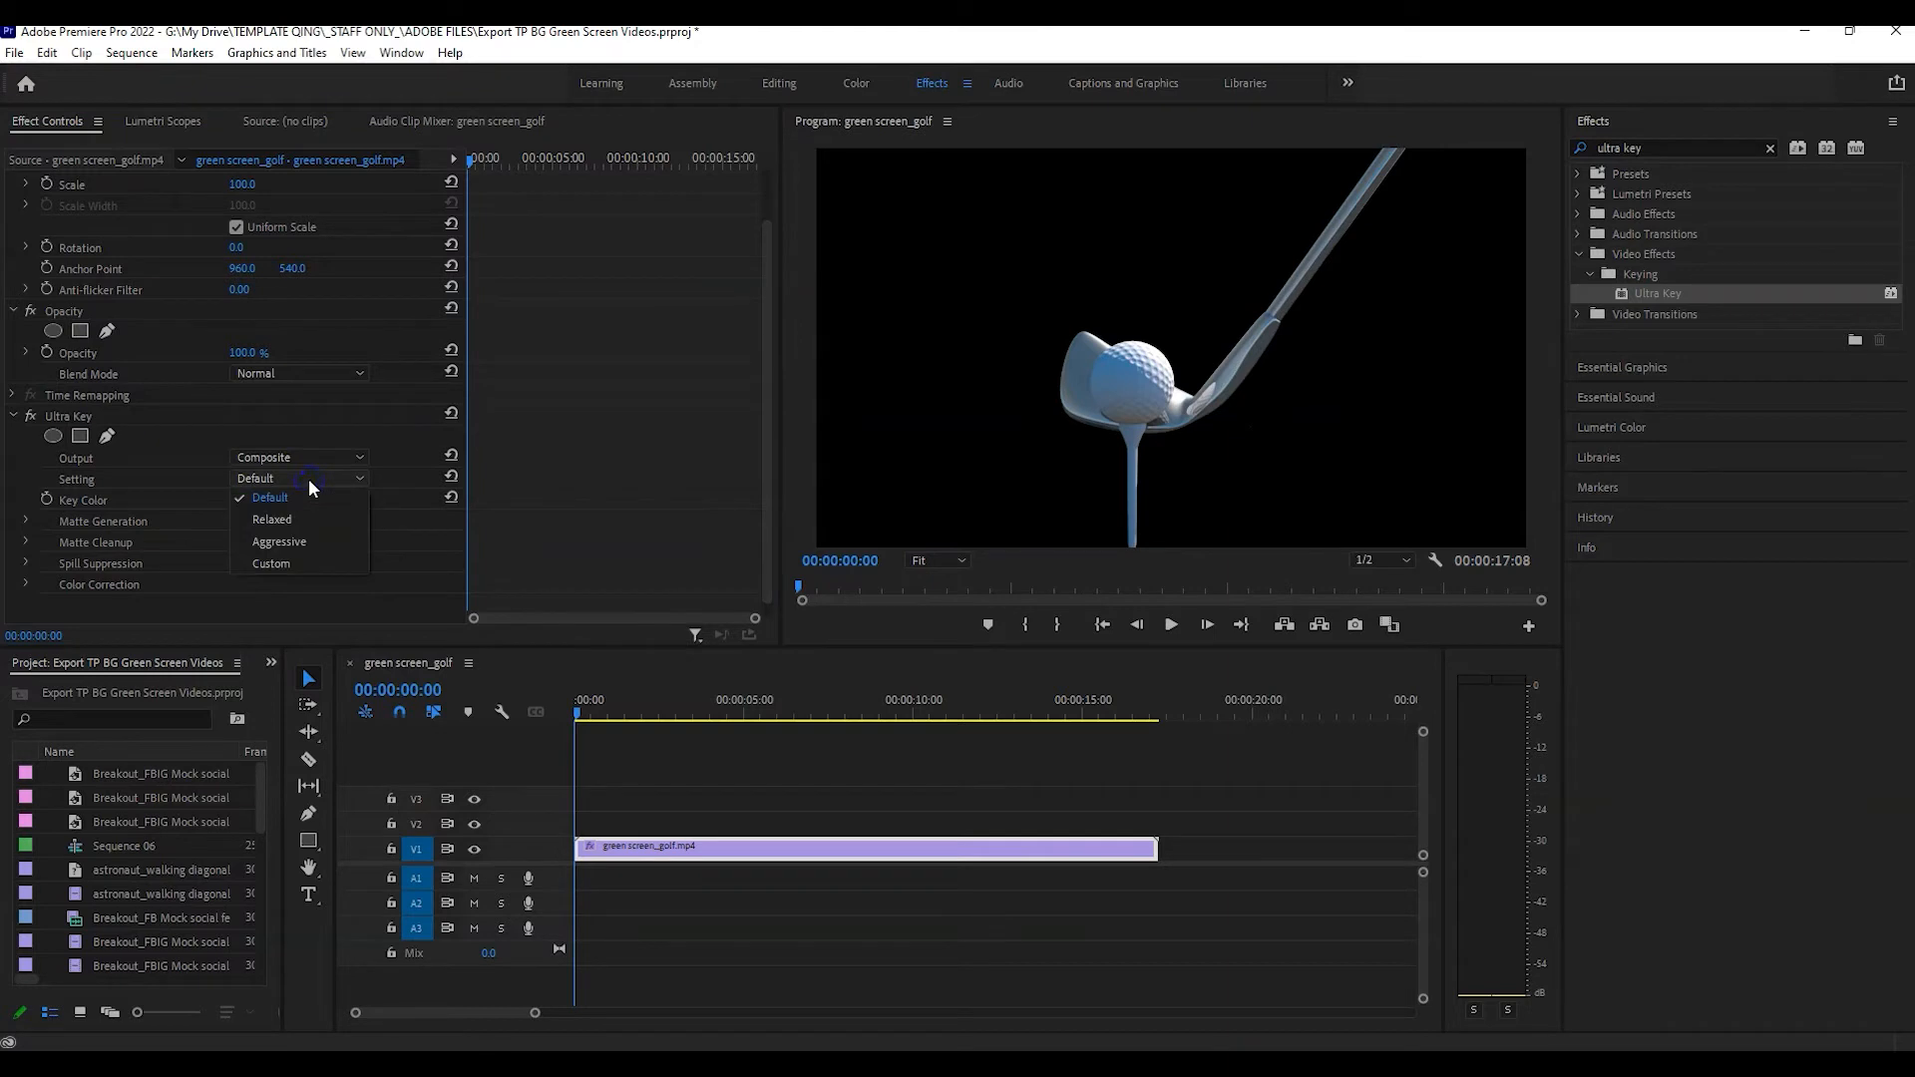
left_click(279, 542)
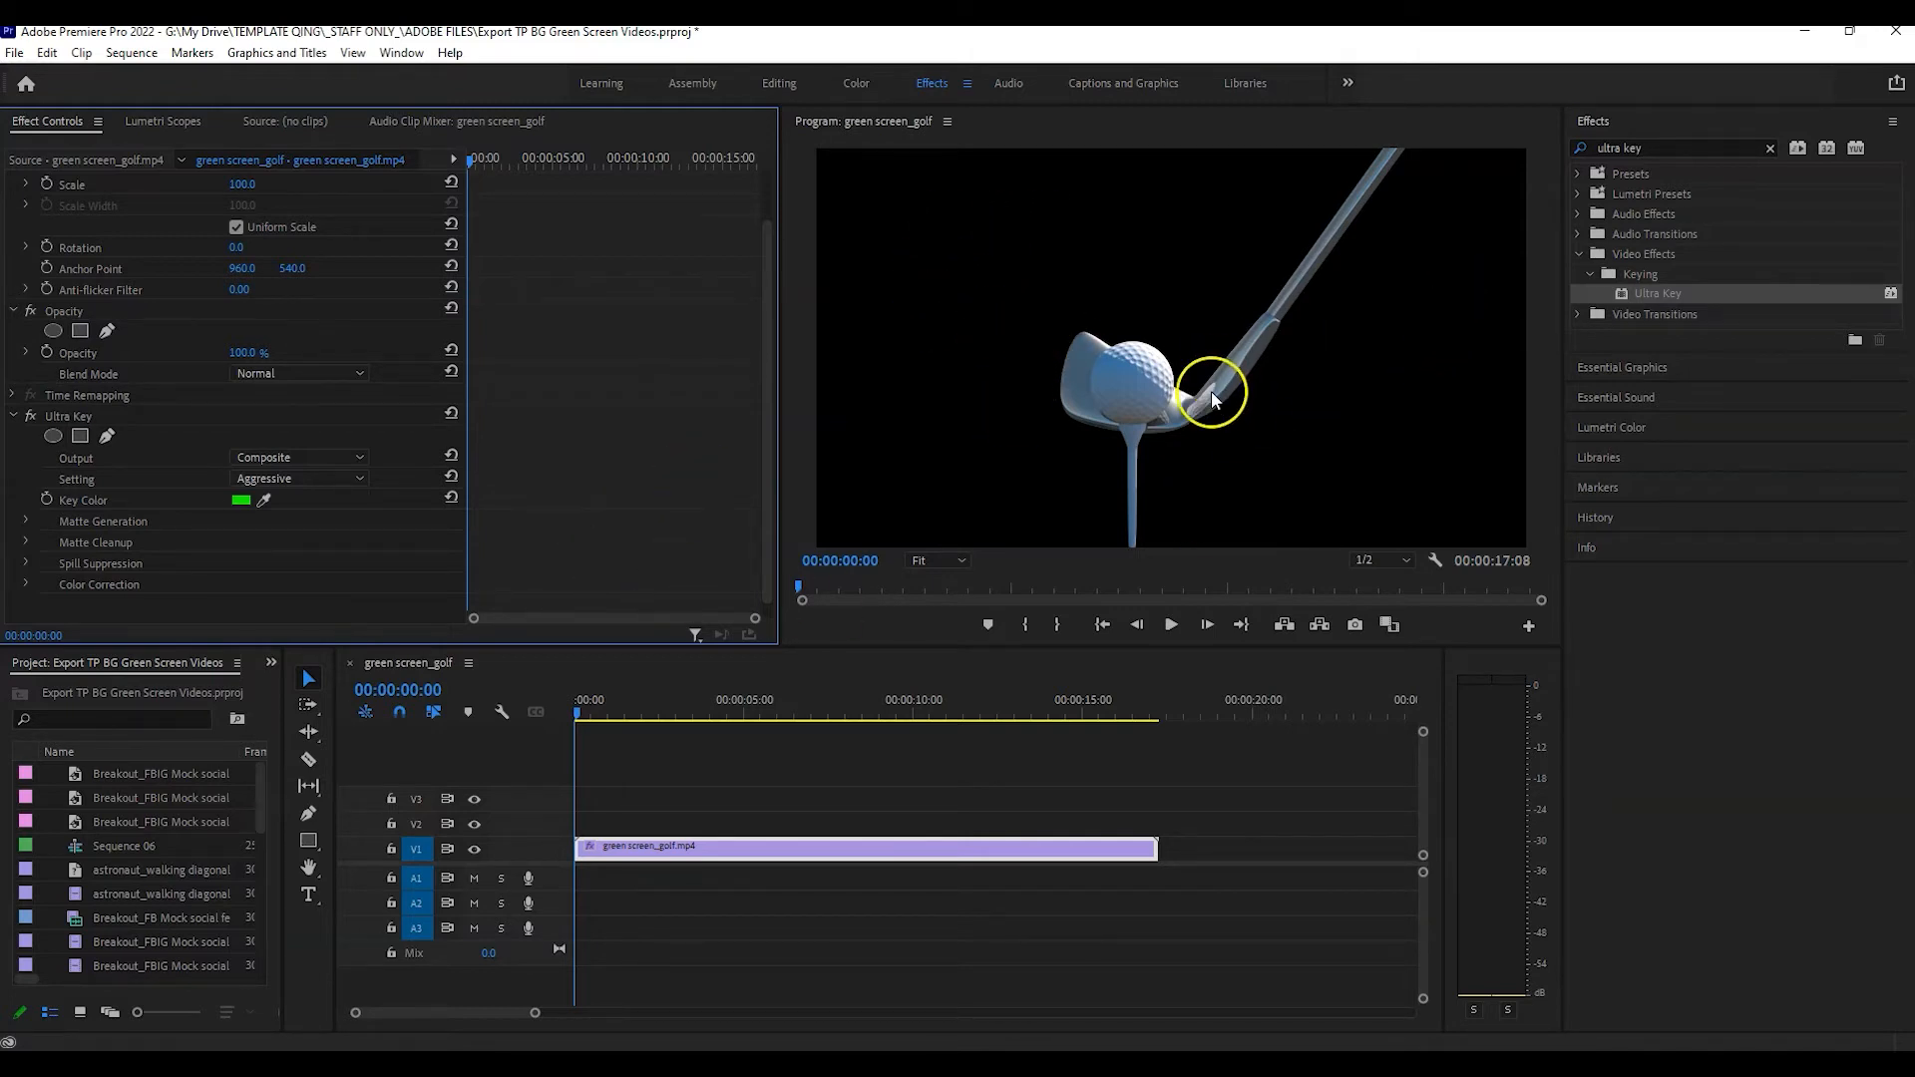
Start a media export of the golf sequence in QuickTime format with audio export turned off.
left_click(15, 52)
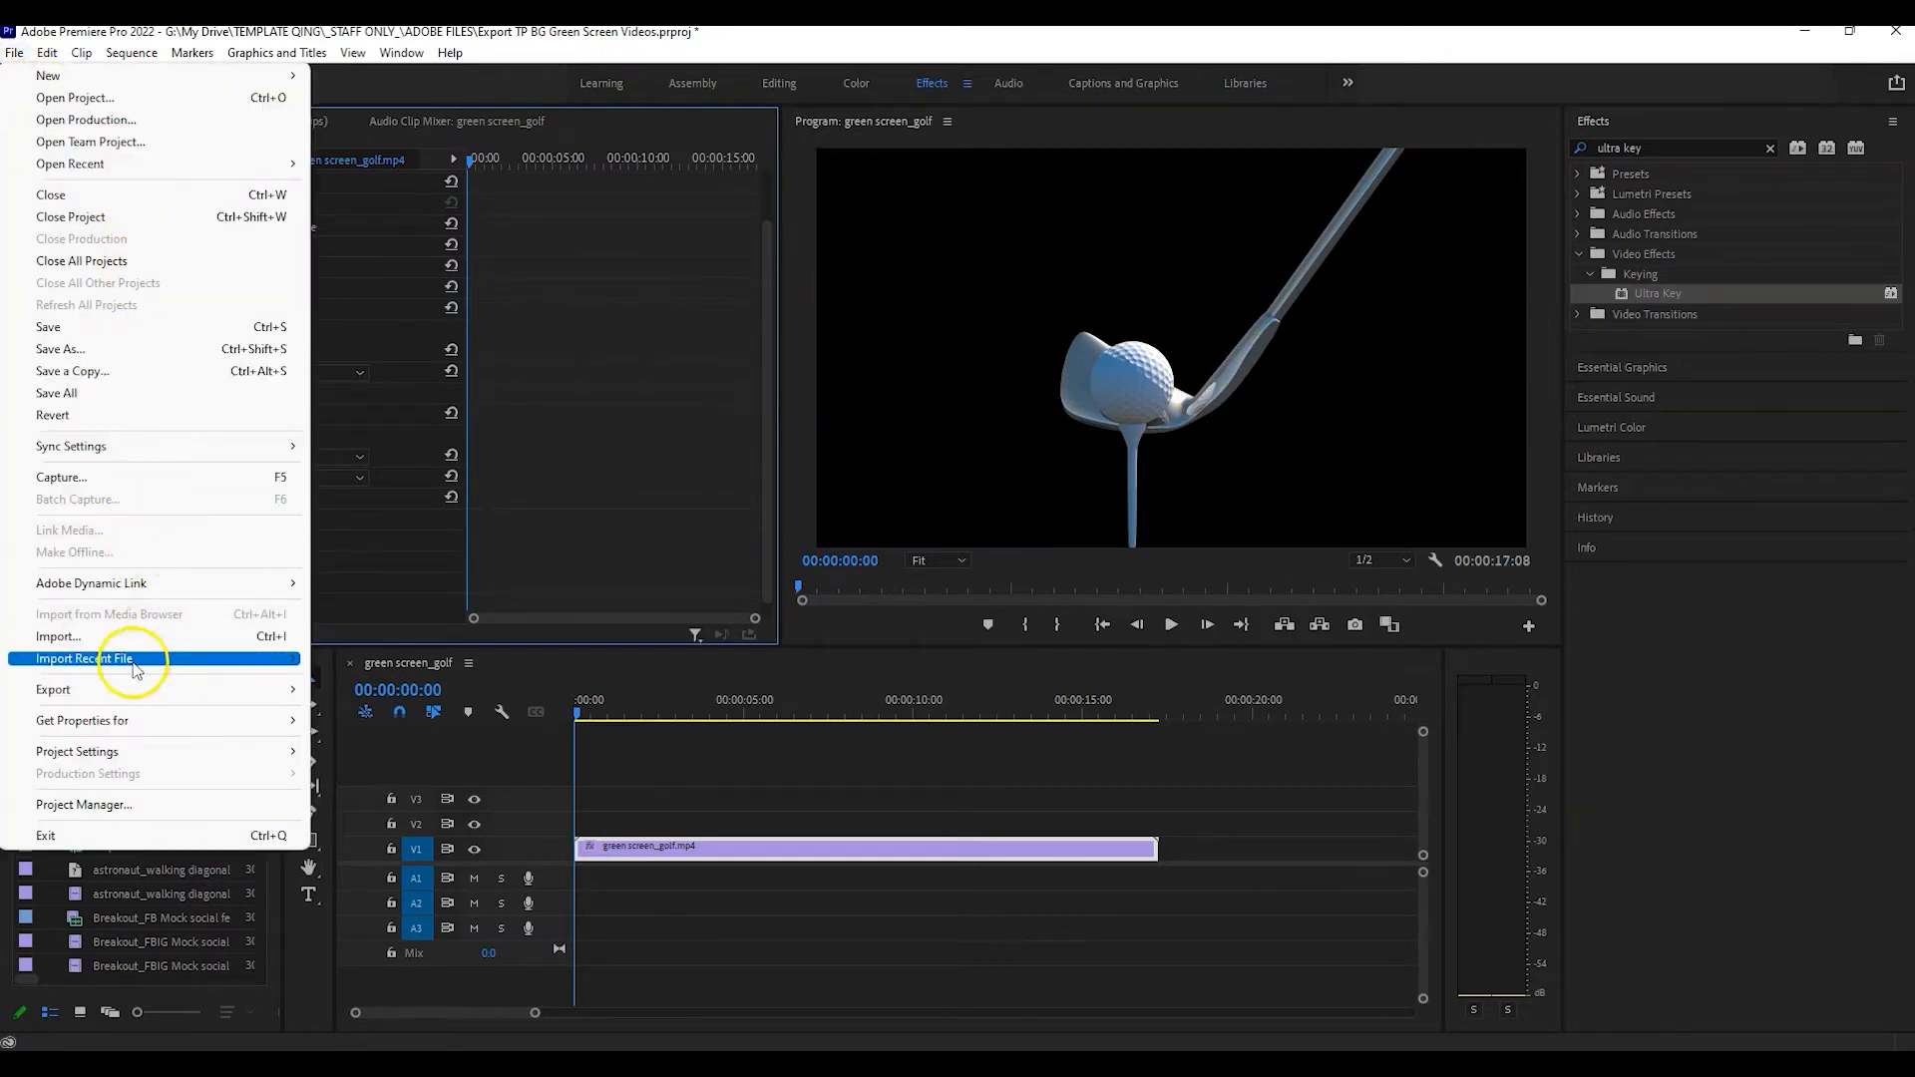
mouse_move(140, 689)
left_click(442, 691)
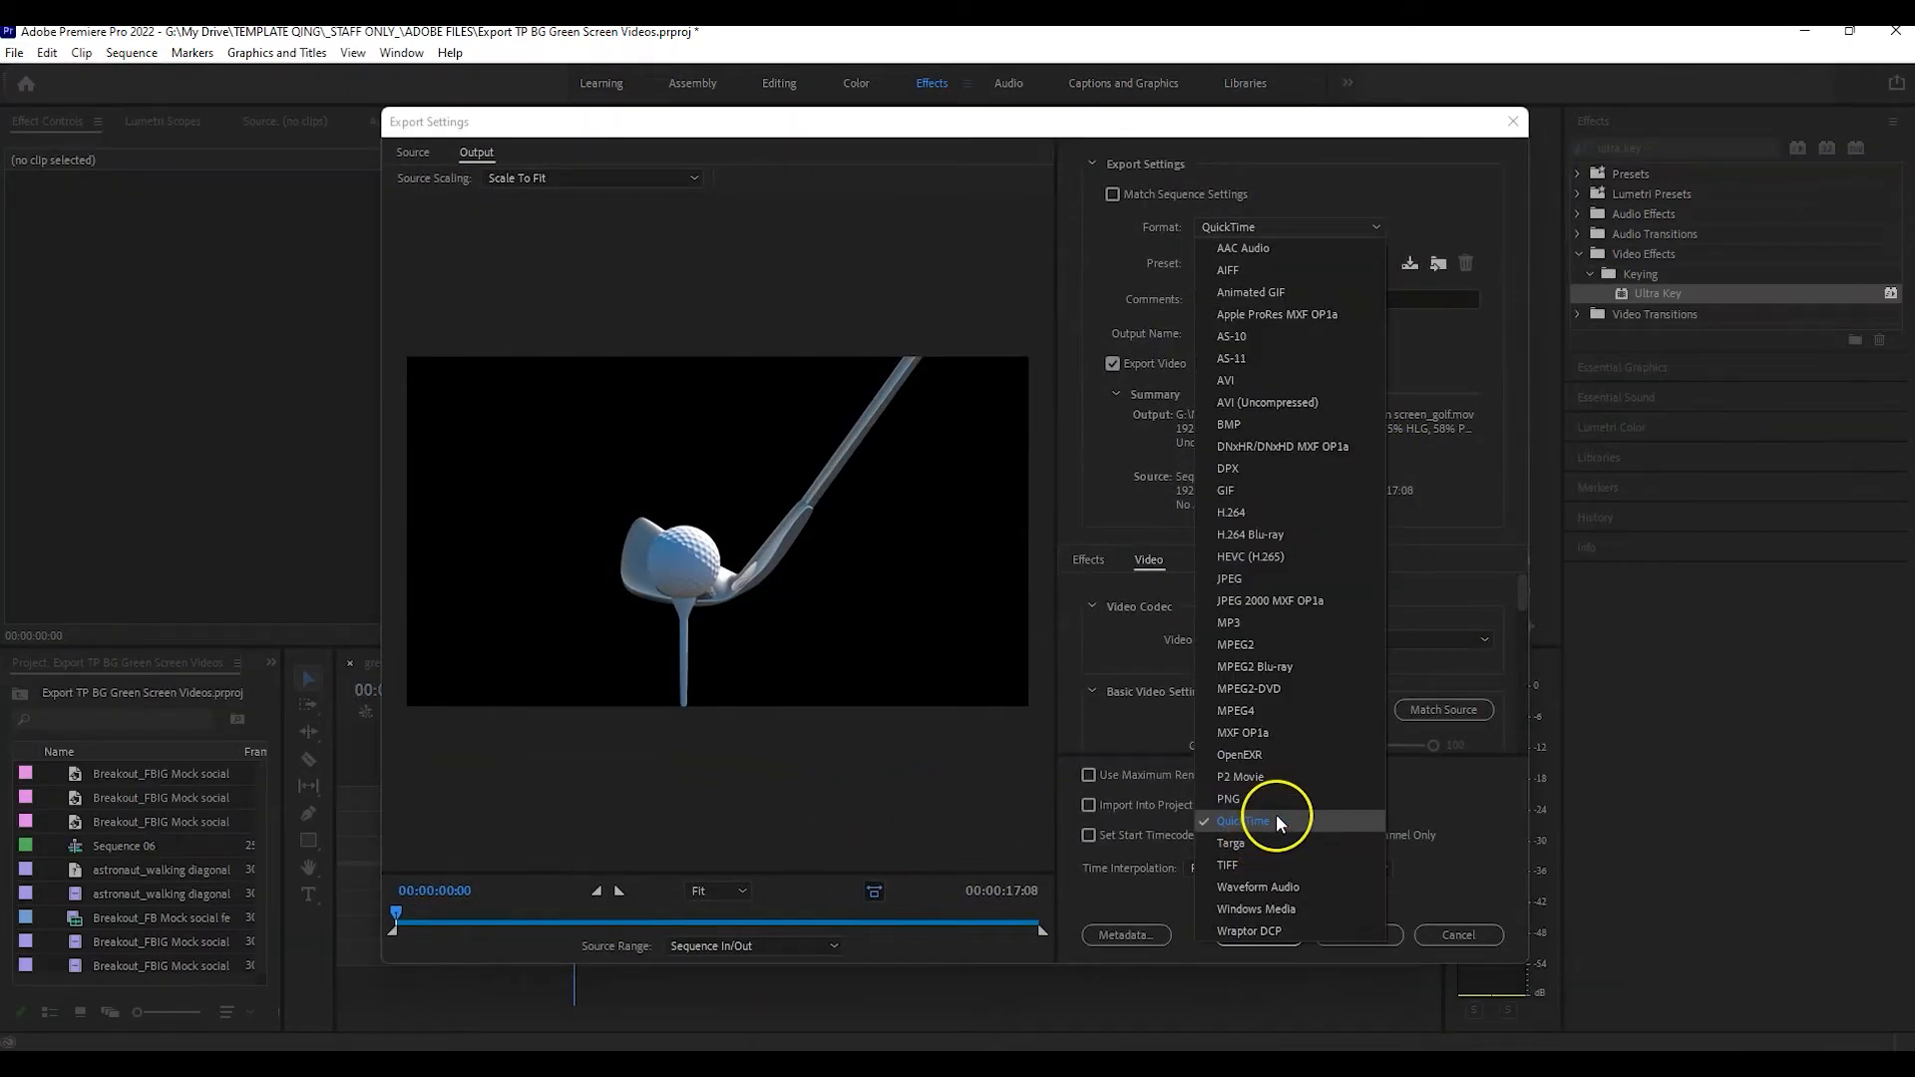
left_click(1277, 821)
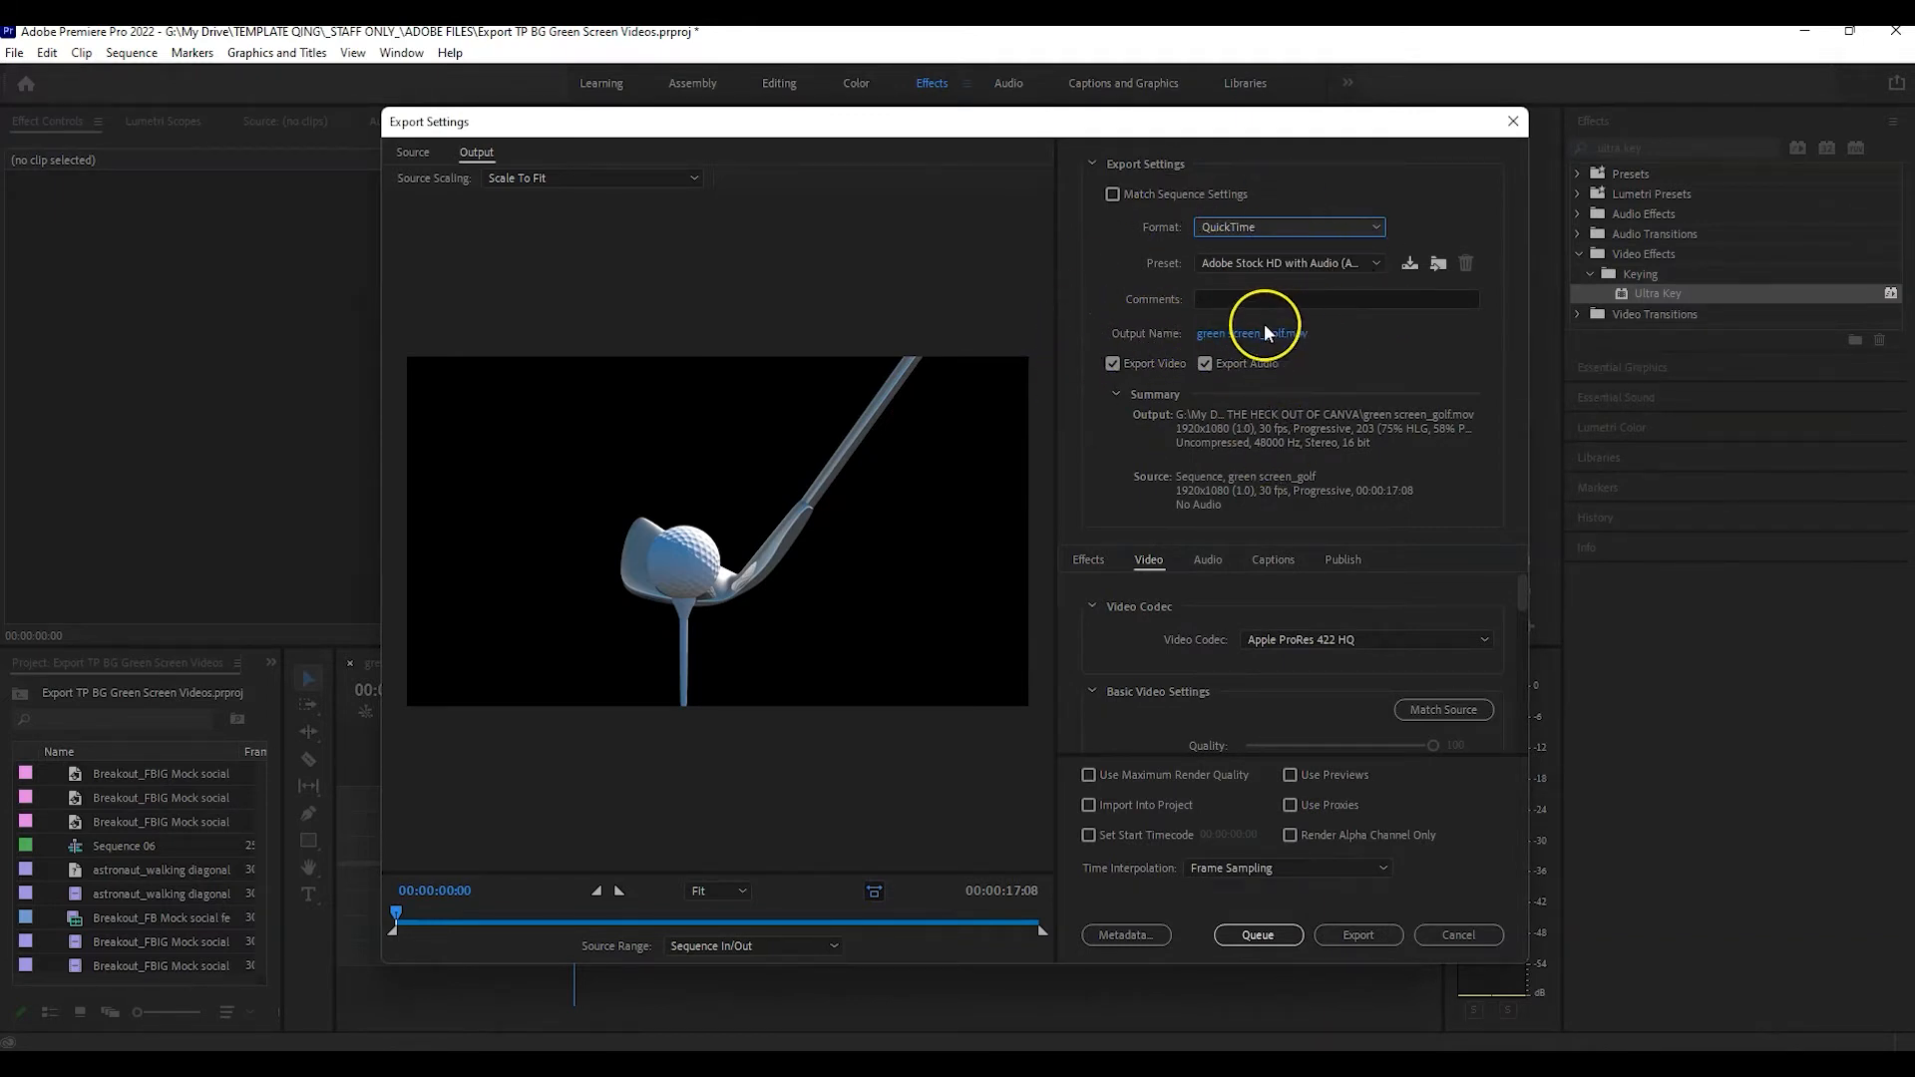
left_click(1205, 363)
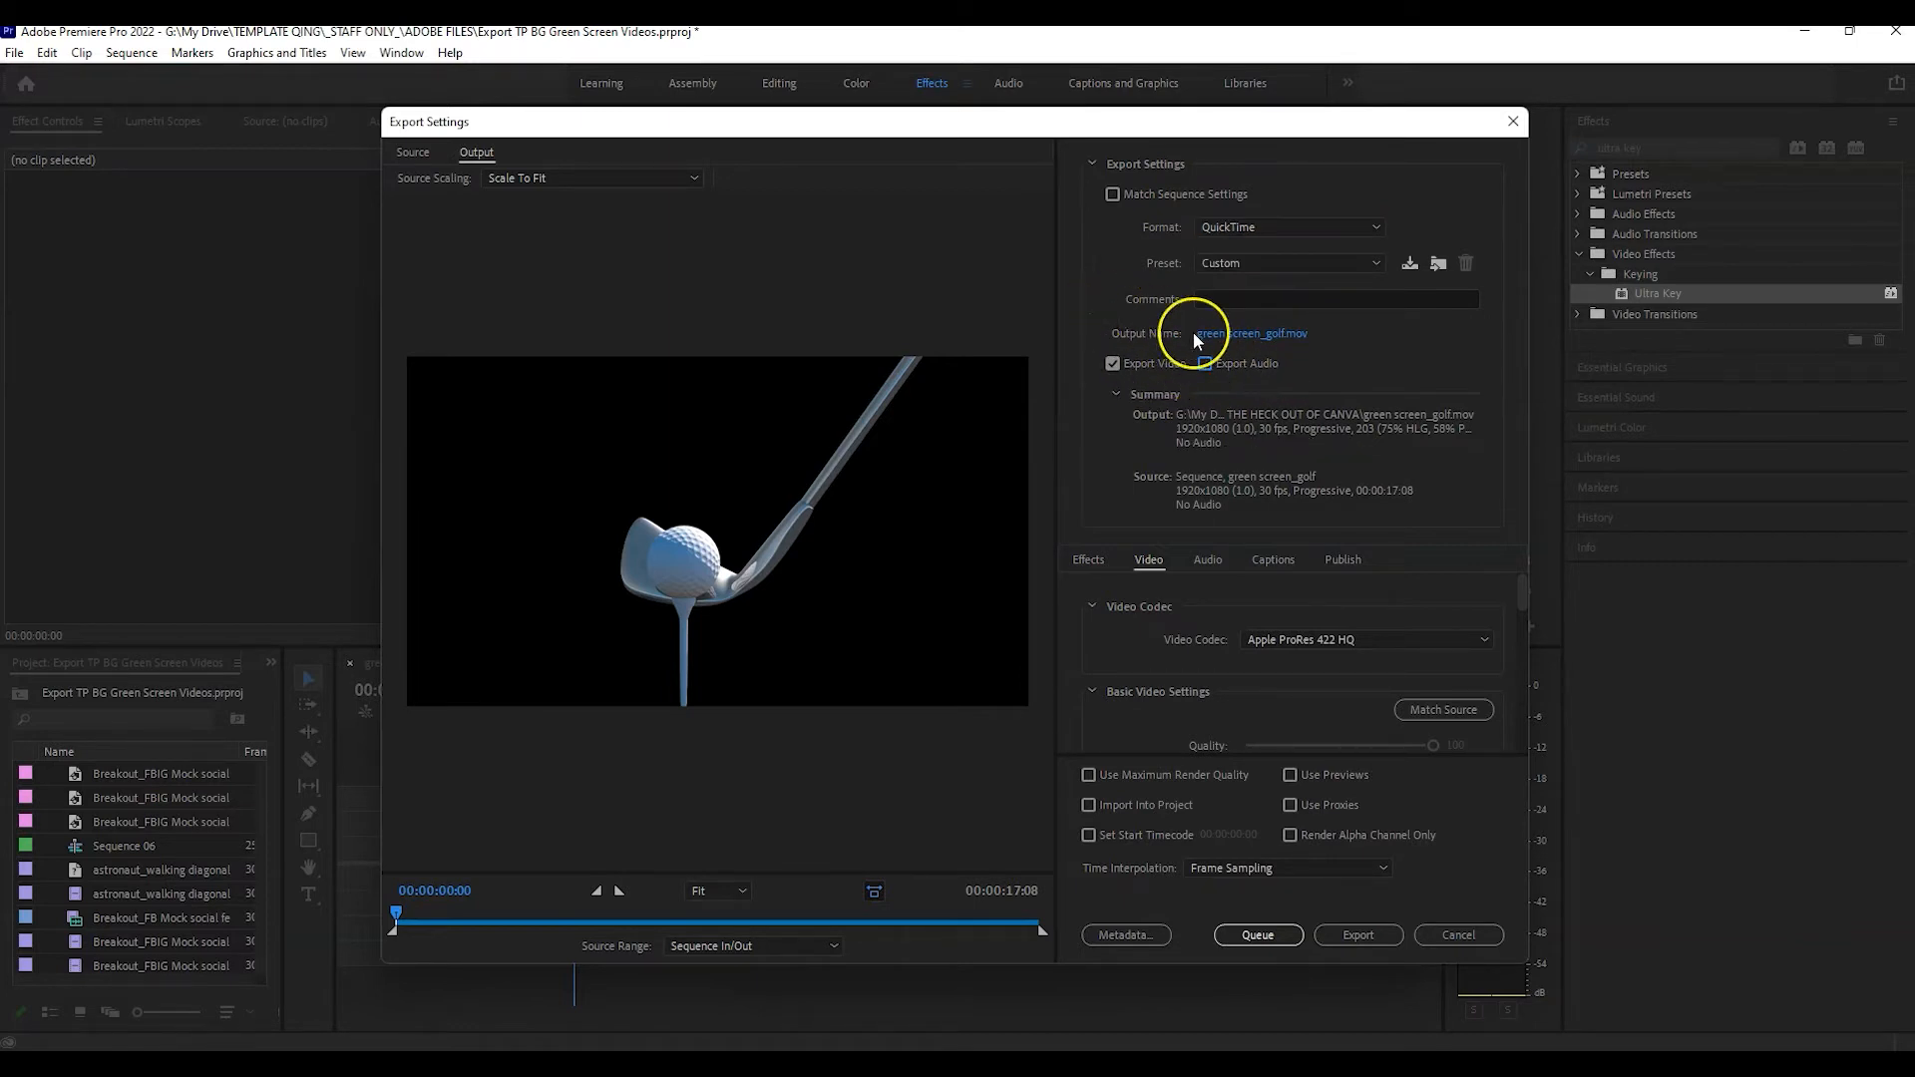
mouse_move(1311, 130)
left_mouse_down()
mouse_move(1208, 100)
mouse_move(1326, 133)
mouse_move(1275, 144)
left_mouse_up()
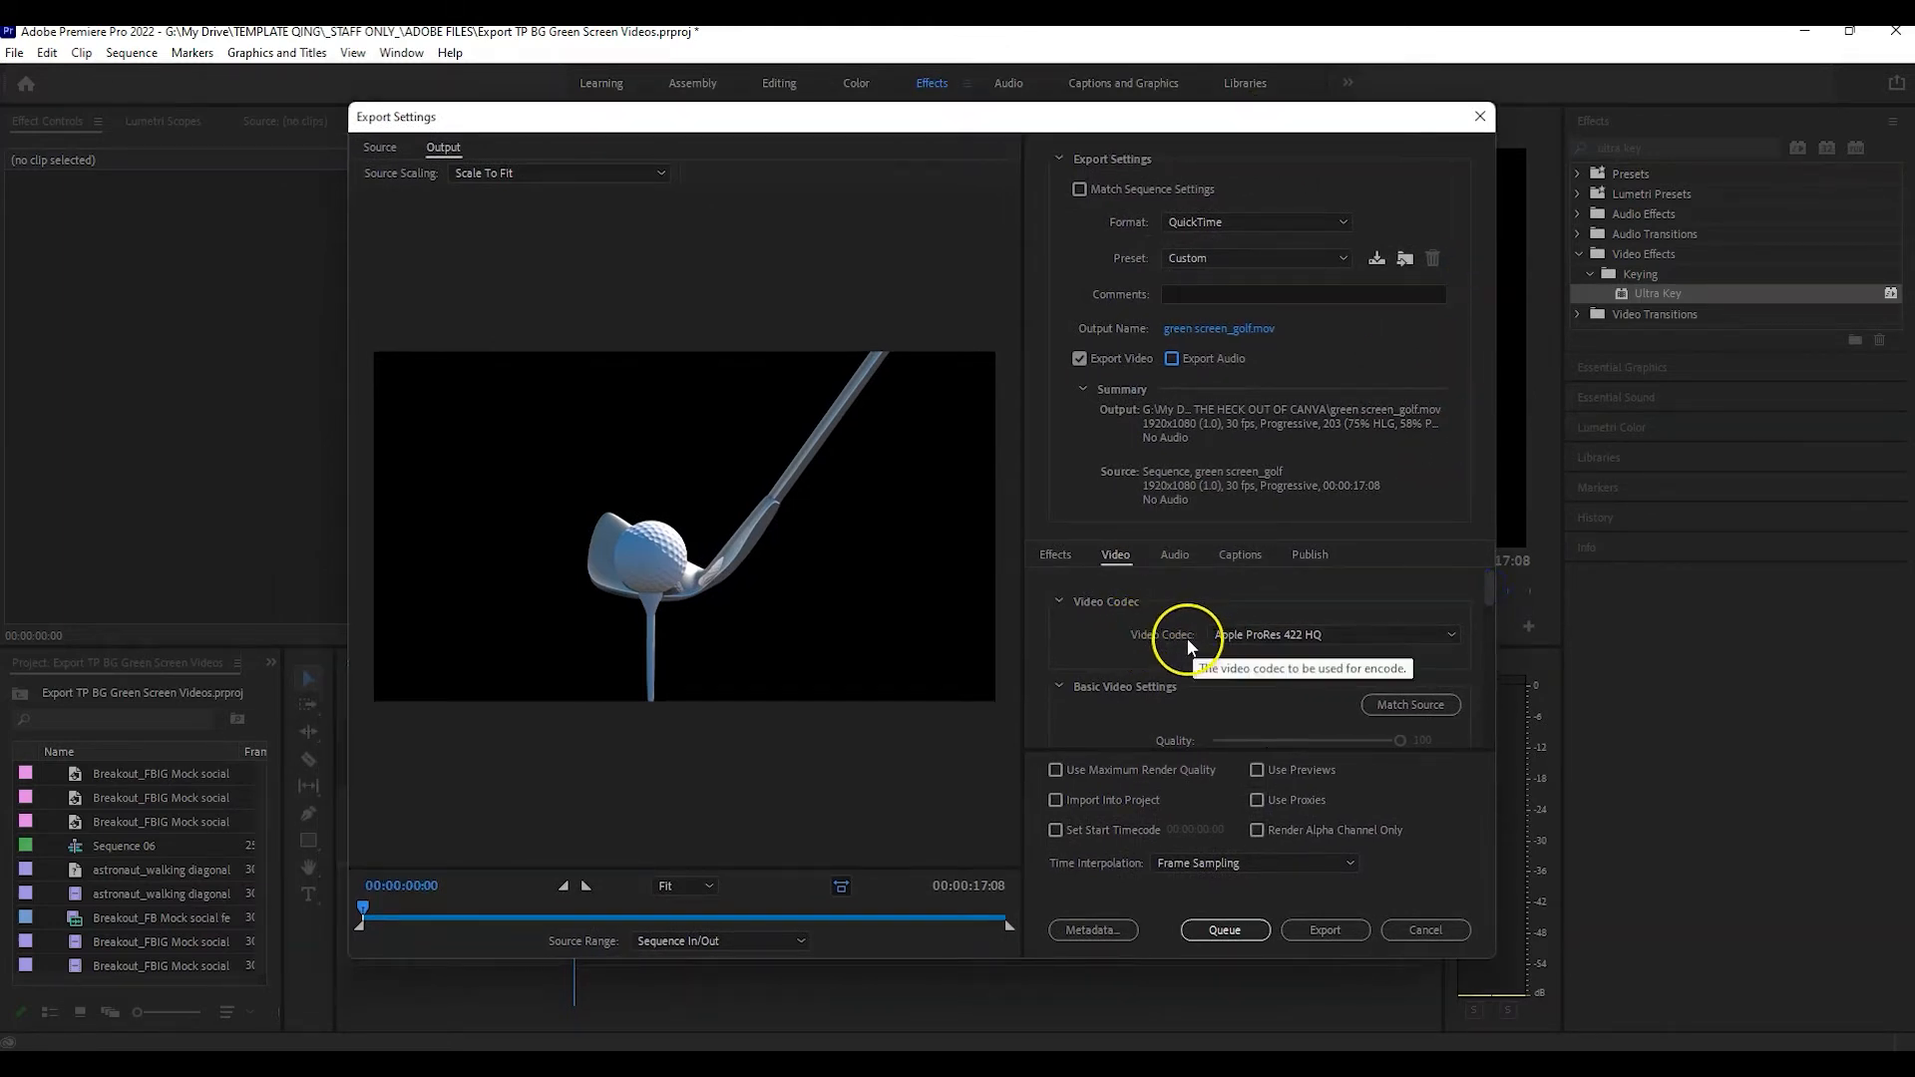
Set the video codec to Animation with 8-bpc + alpha depth and queue the export.
left_click(1355, 646)
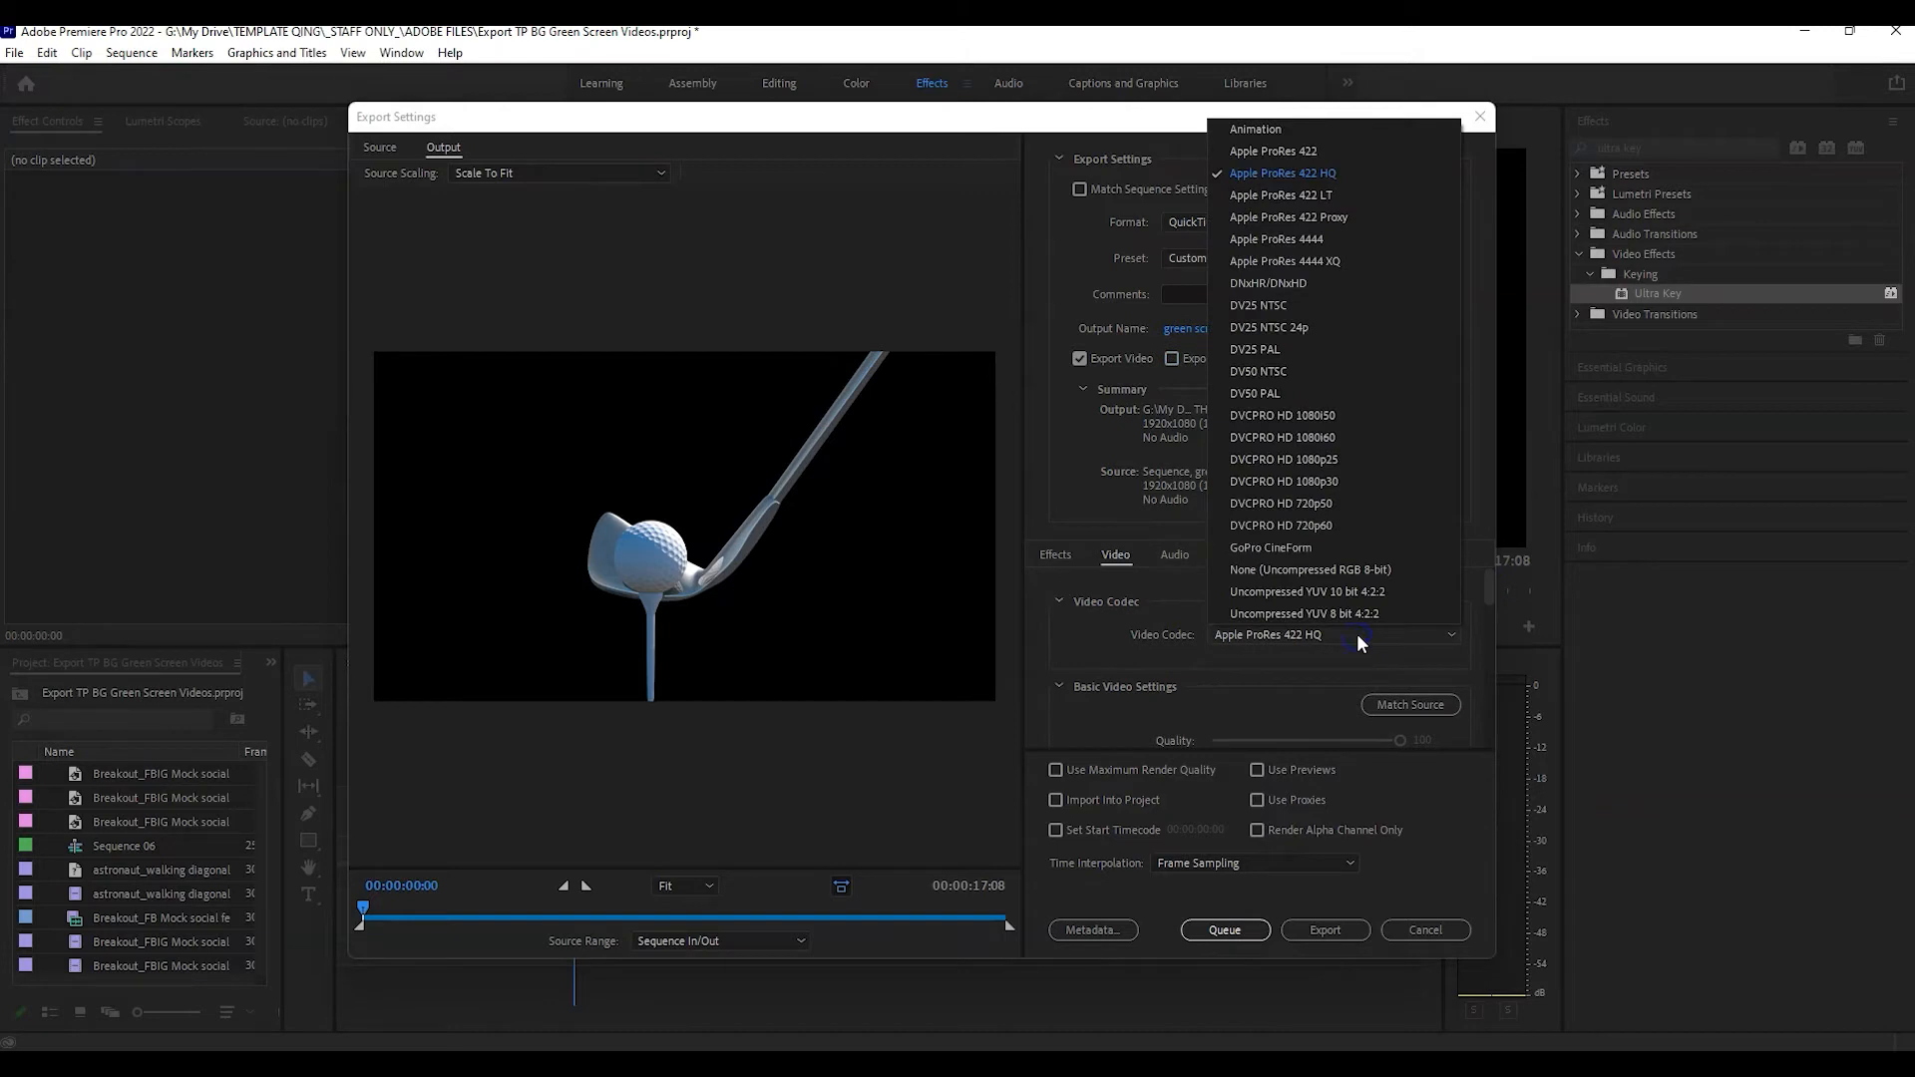
left_click(1275, 136)
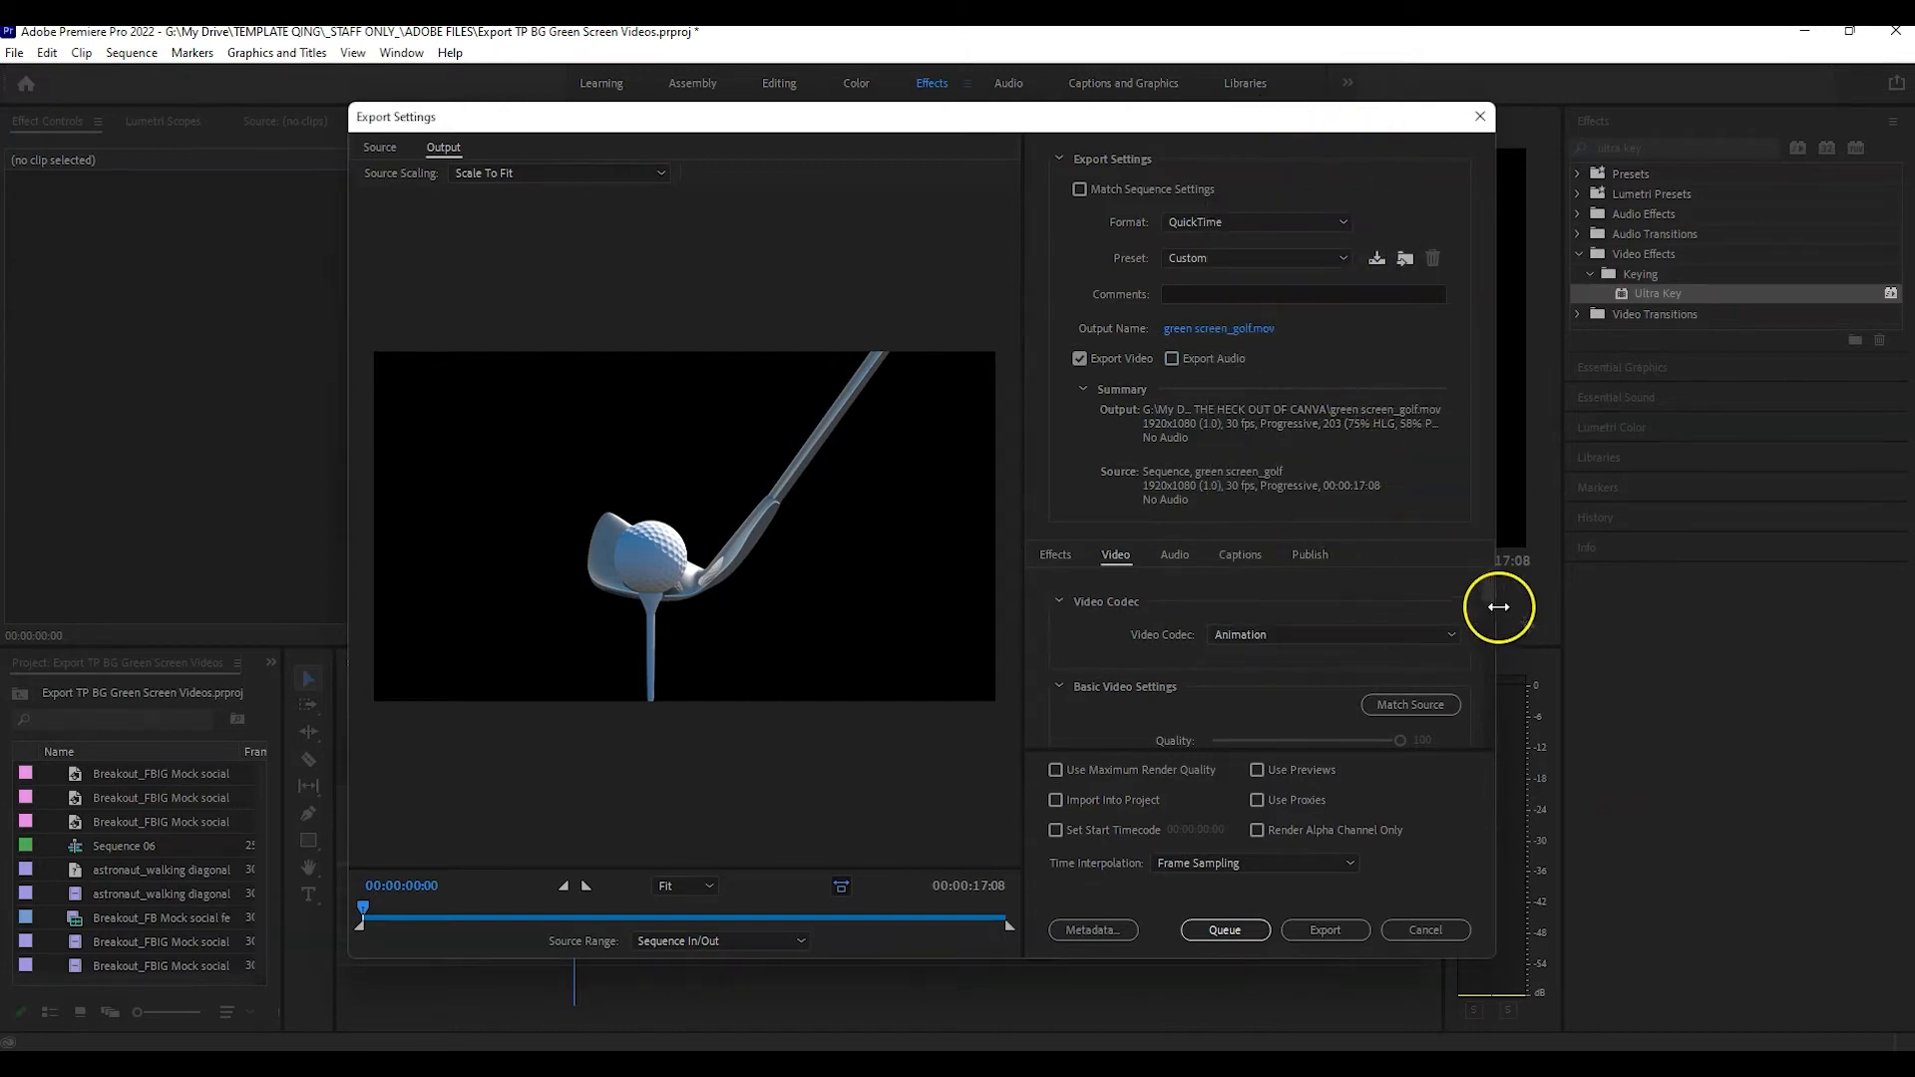
left_click_drag(1488, 593, 1504, 675)
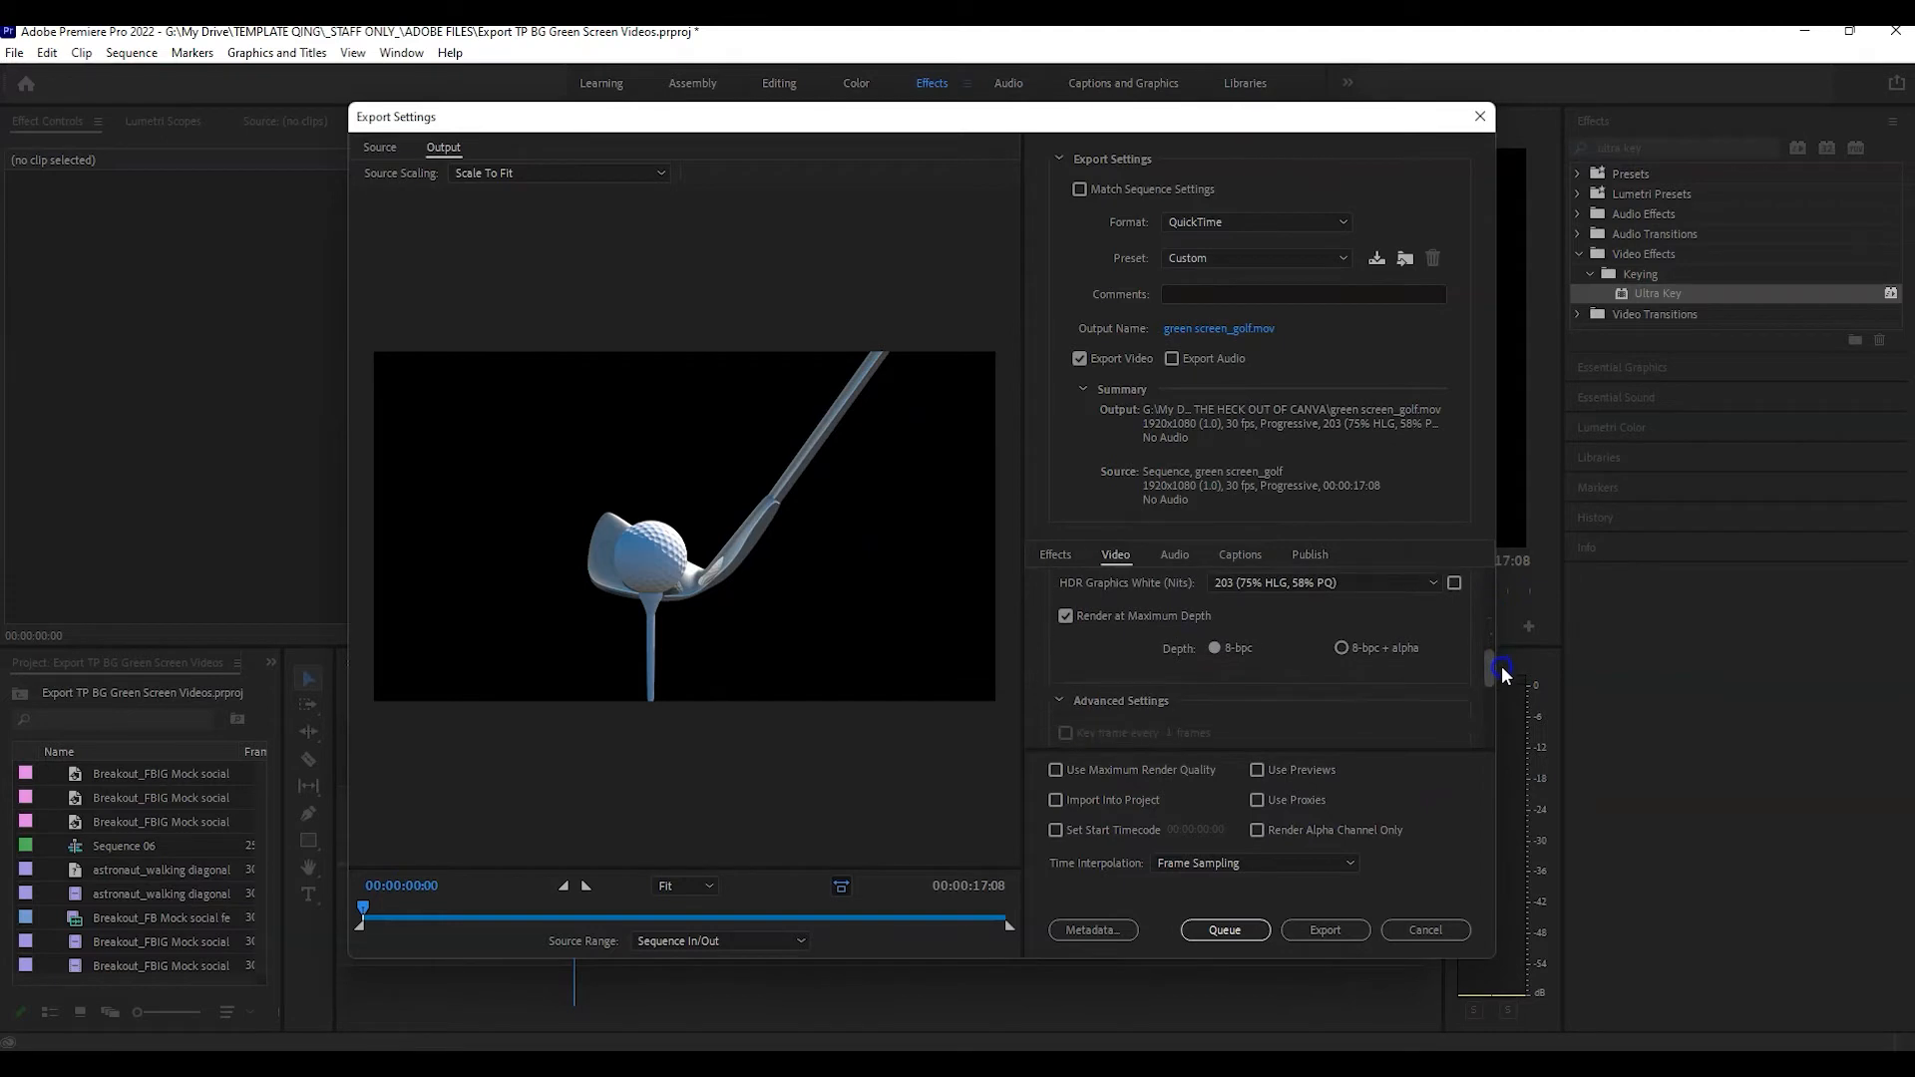
left_click(1346, 650)
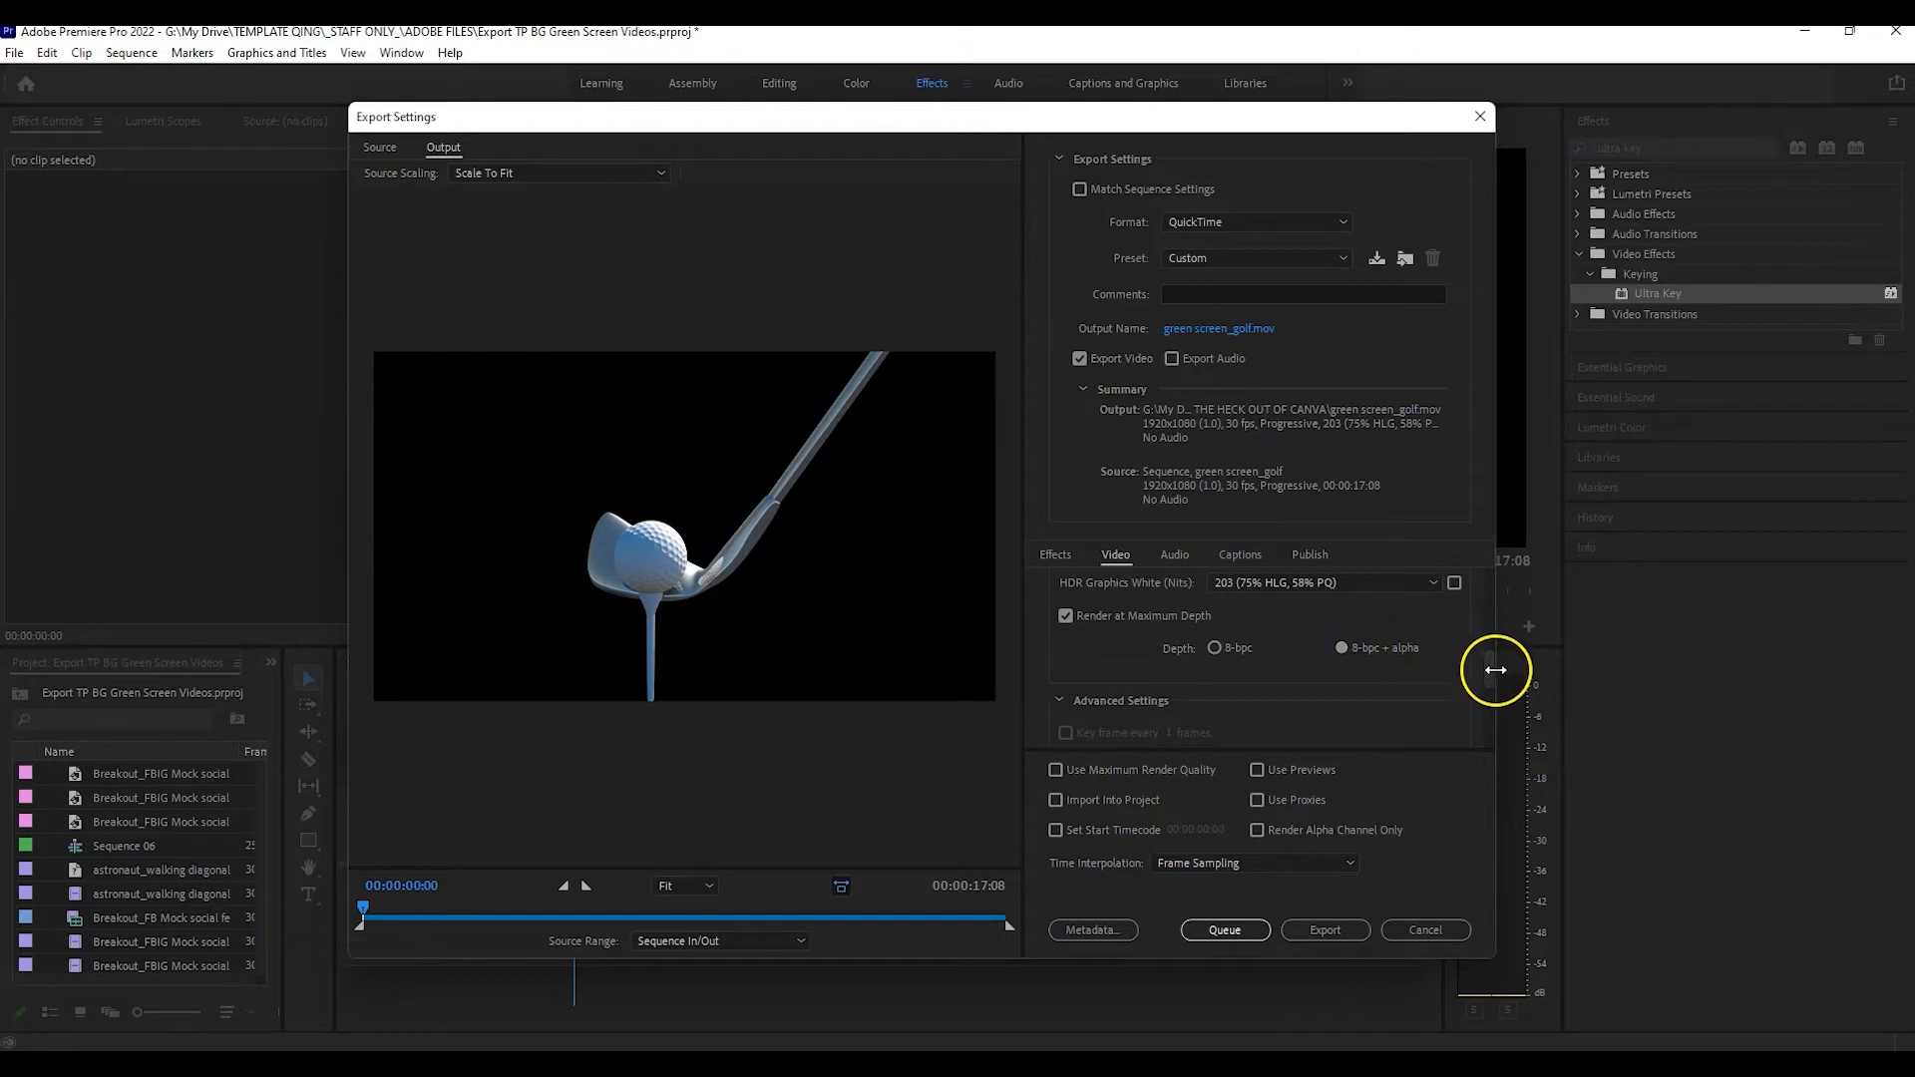
left_click_drag(1493, 673, 1468, 561)
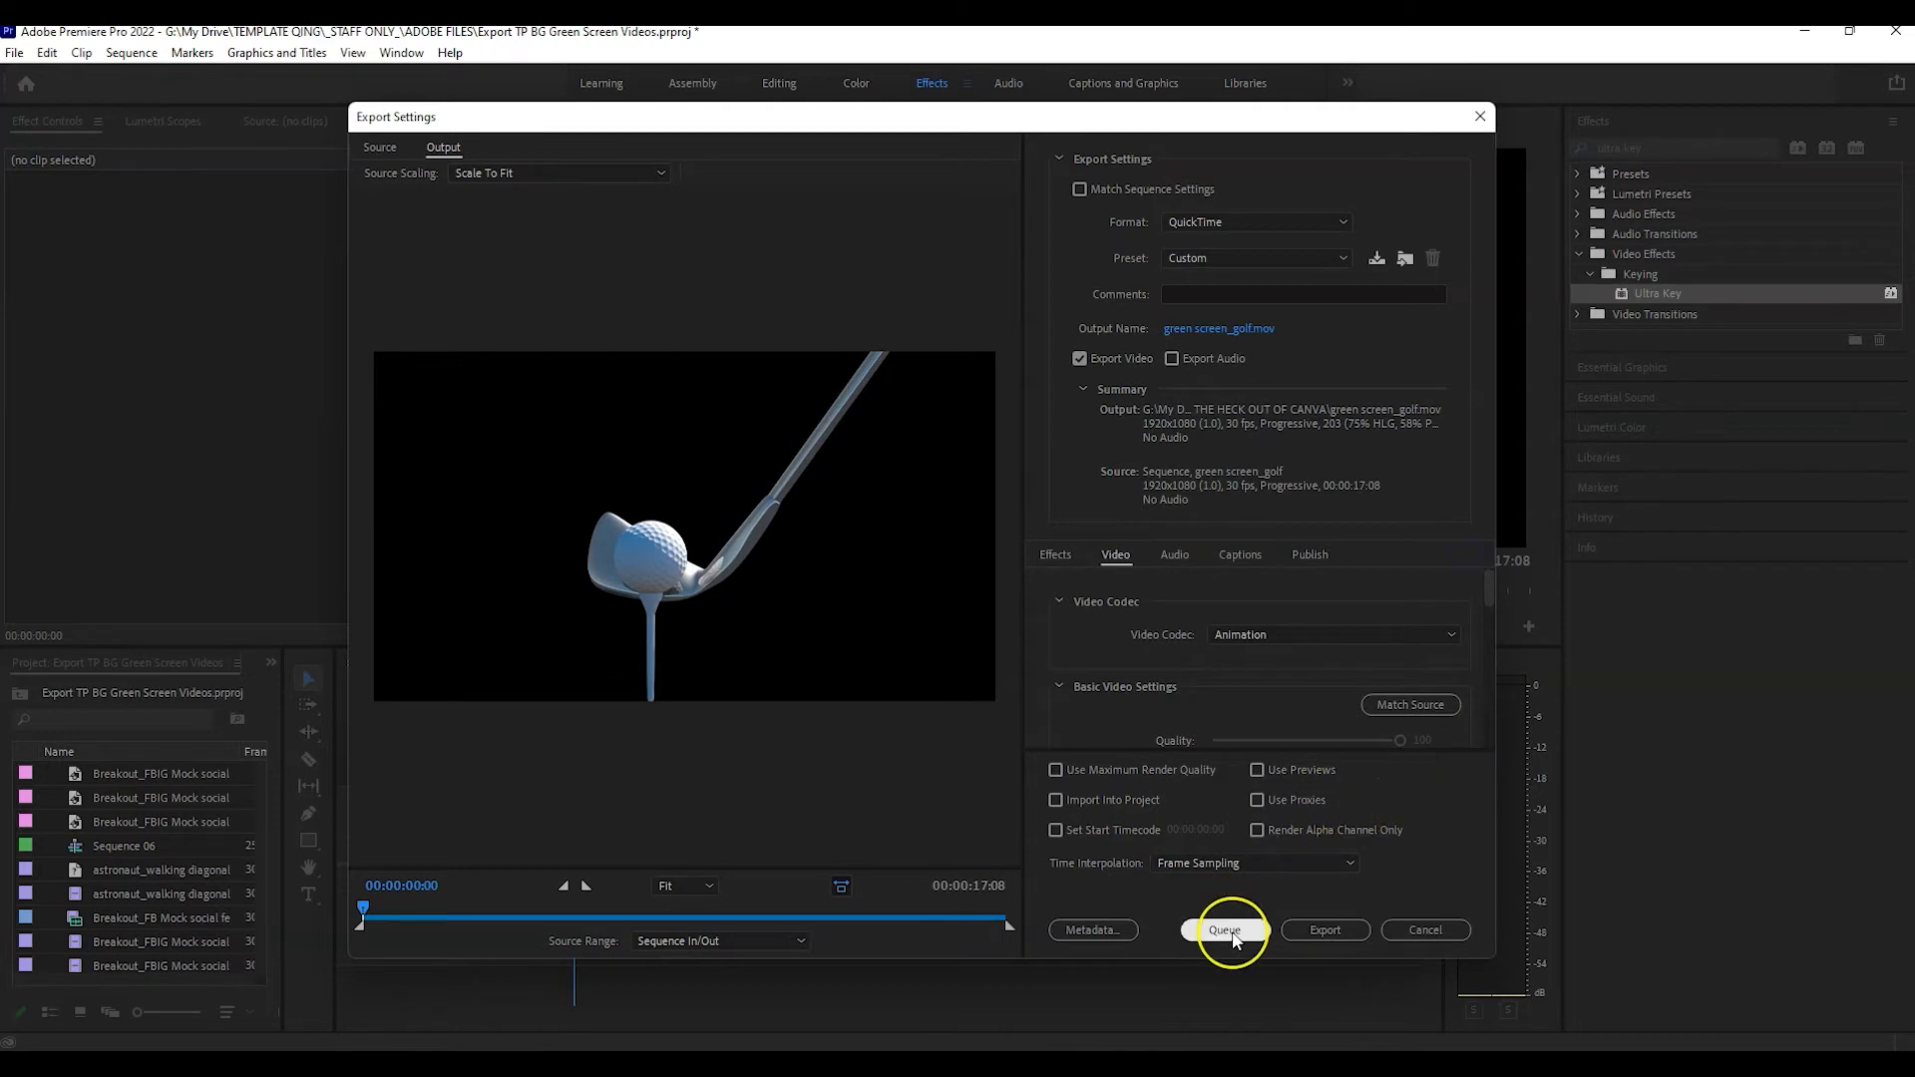
left_click(1227, 929)
Switch to Photoshop and open green screen_golf.mov from the recent files.
left_click(1894, 136)
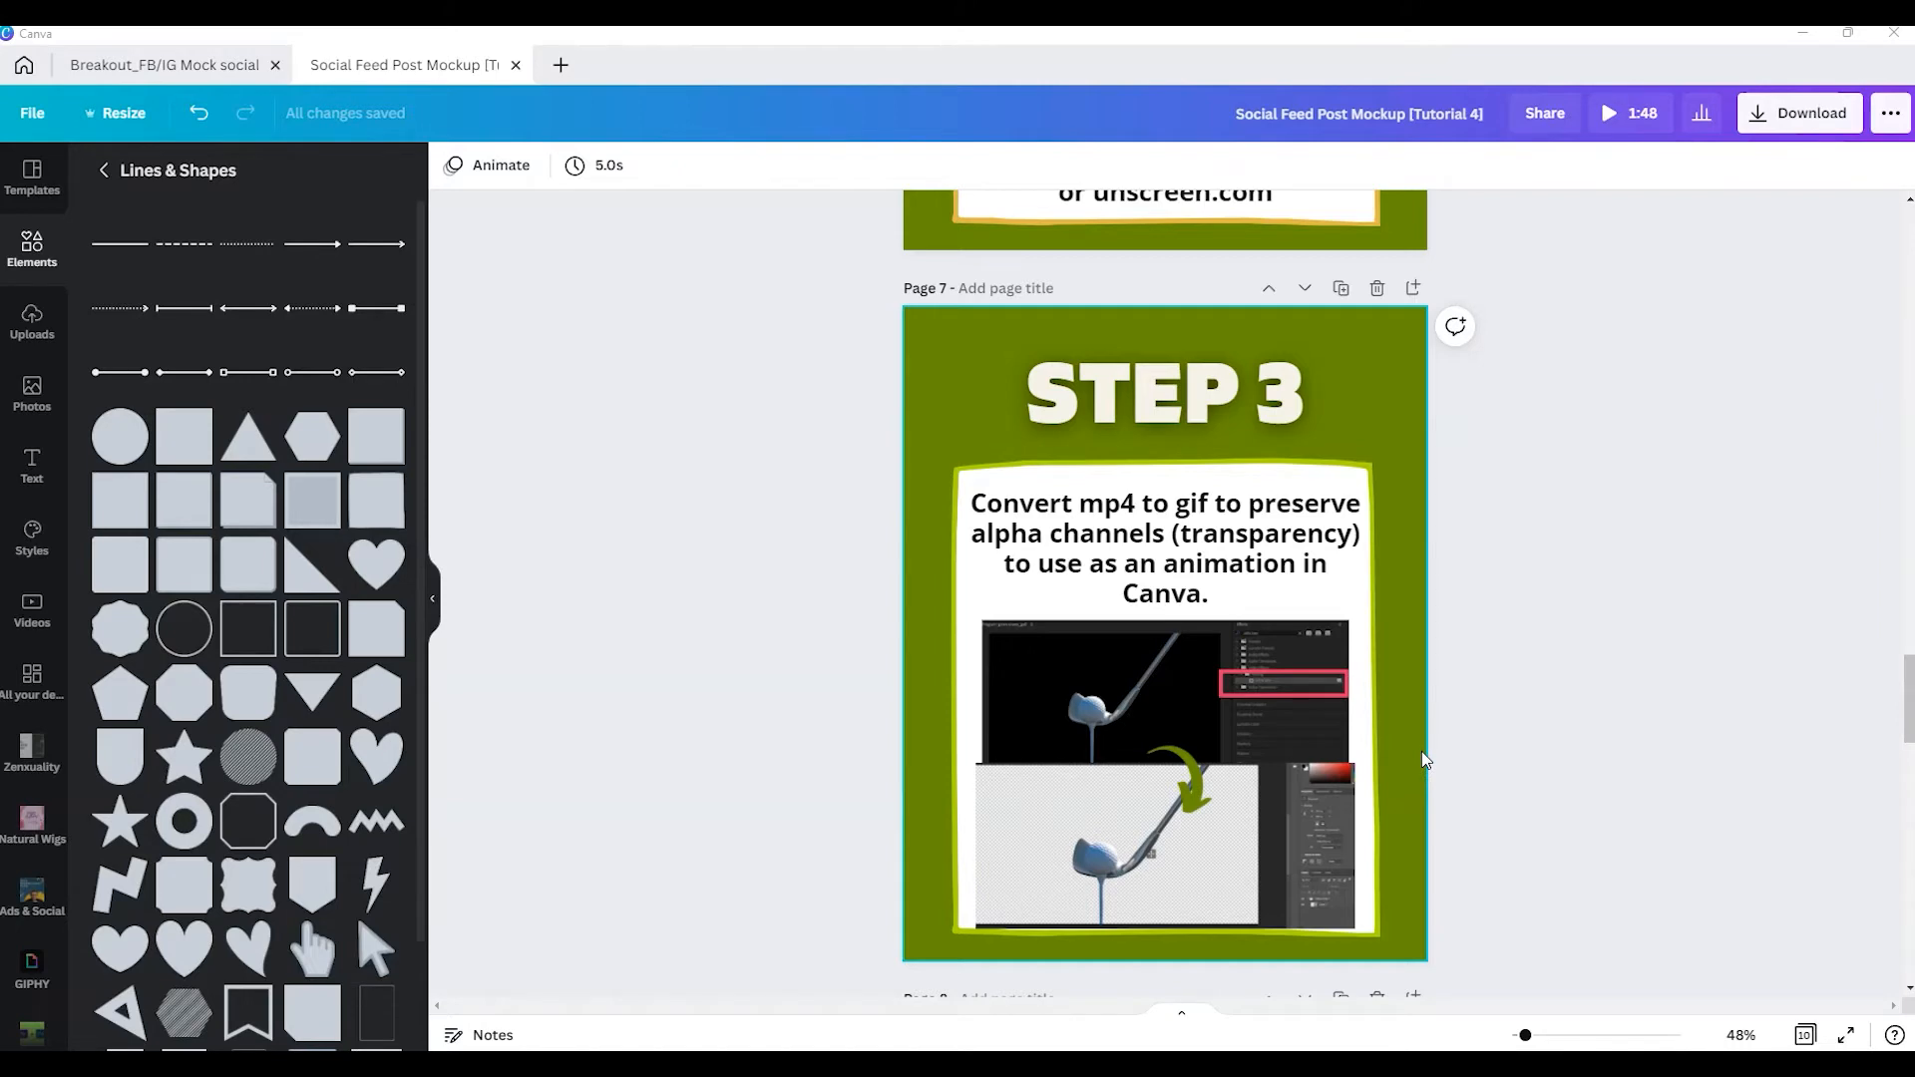
left_click(1373, 774)
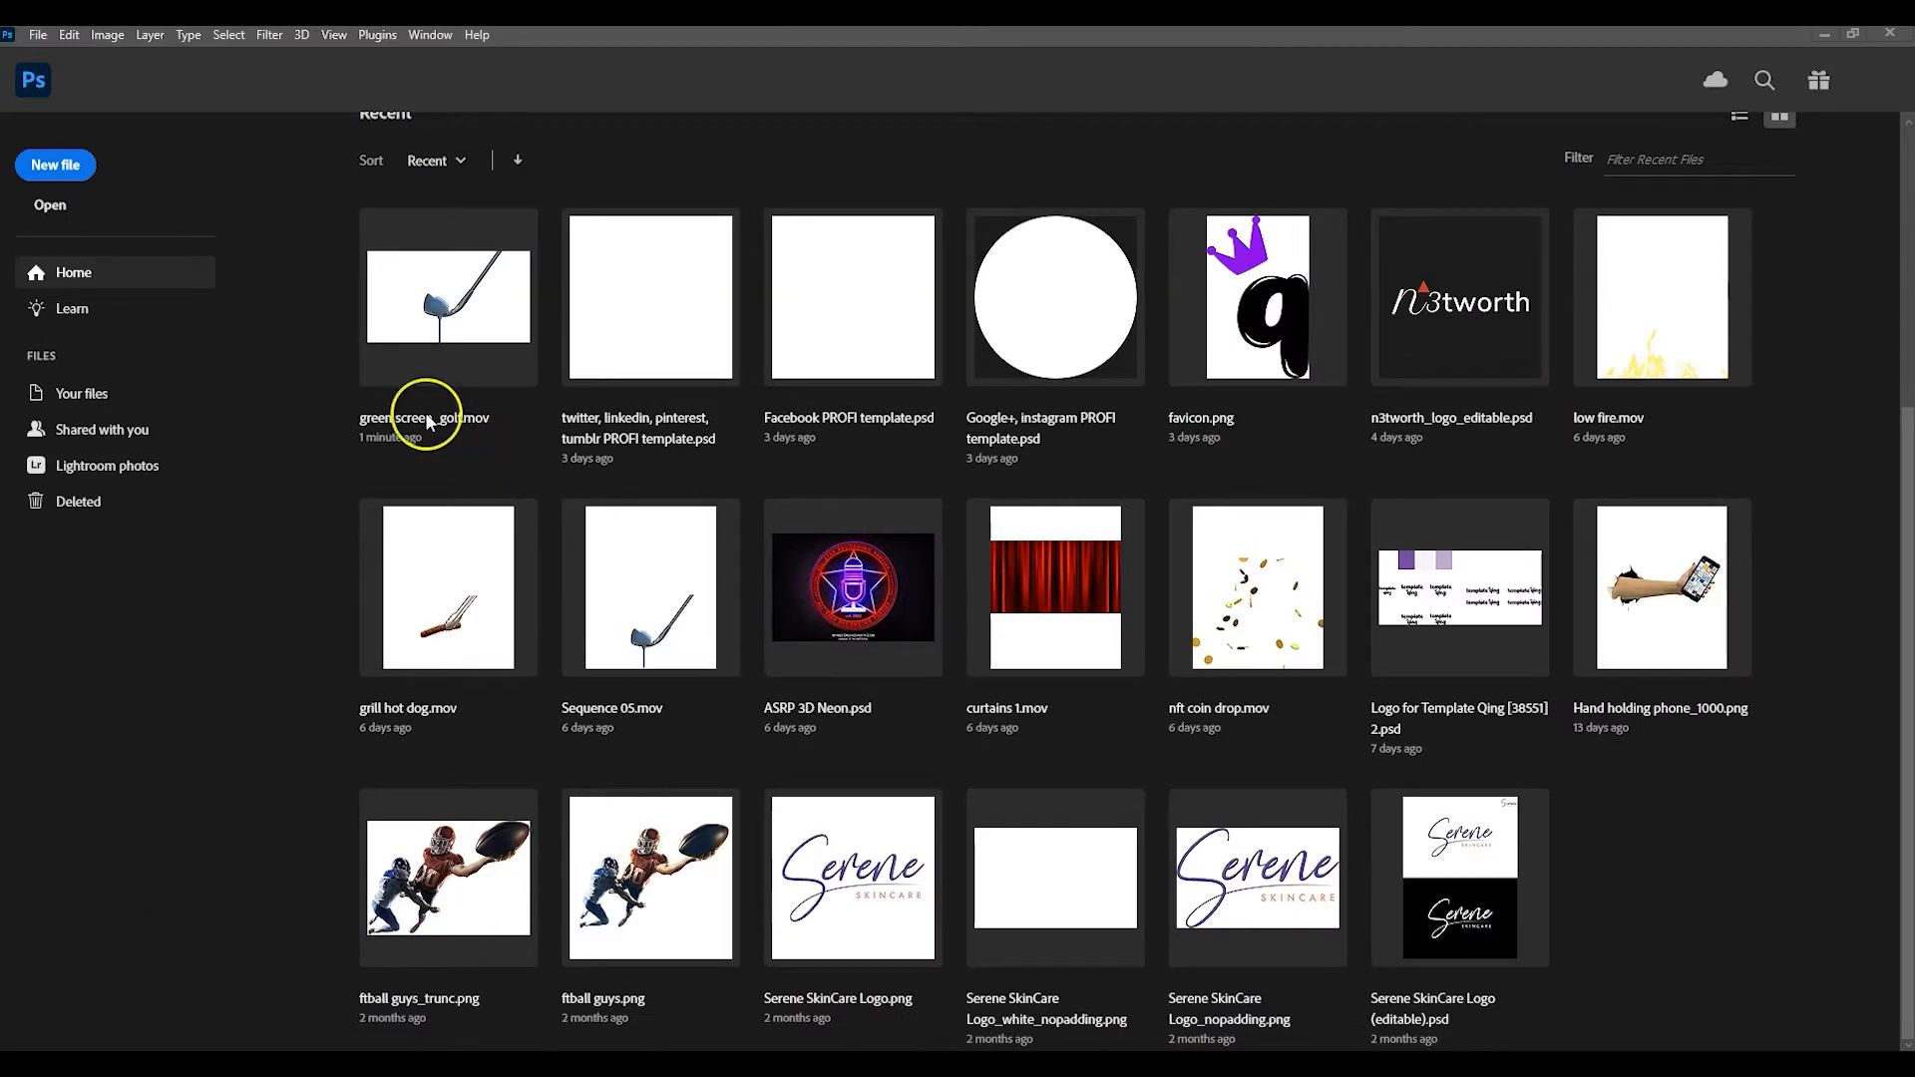
left_click(429, 304)
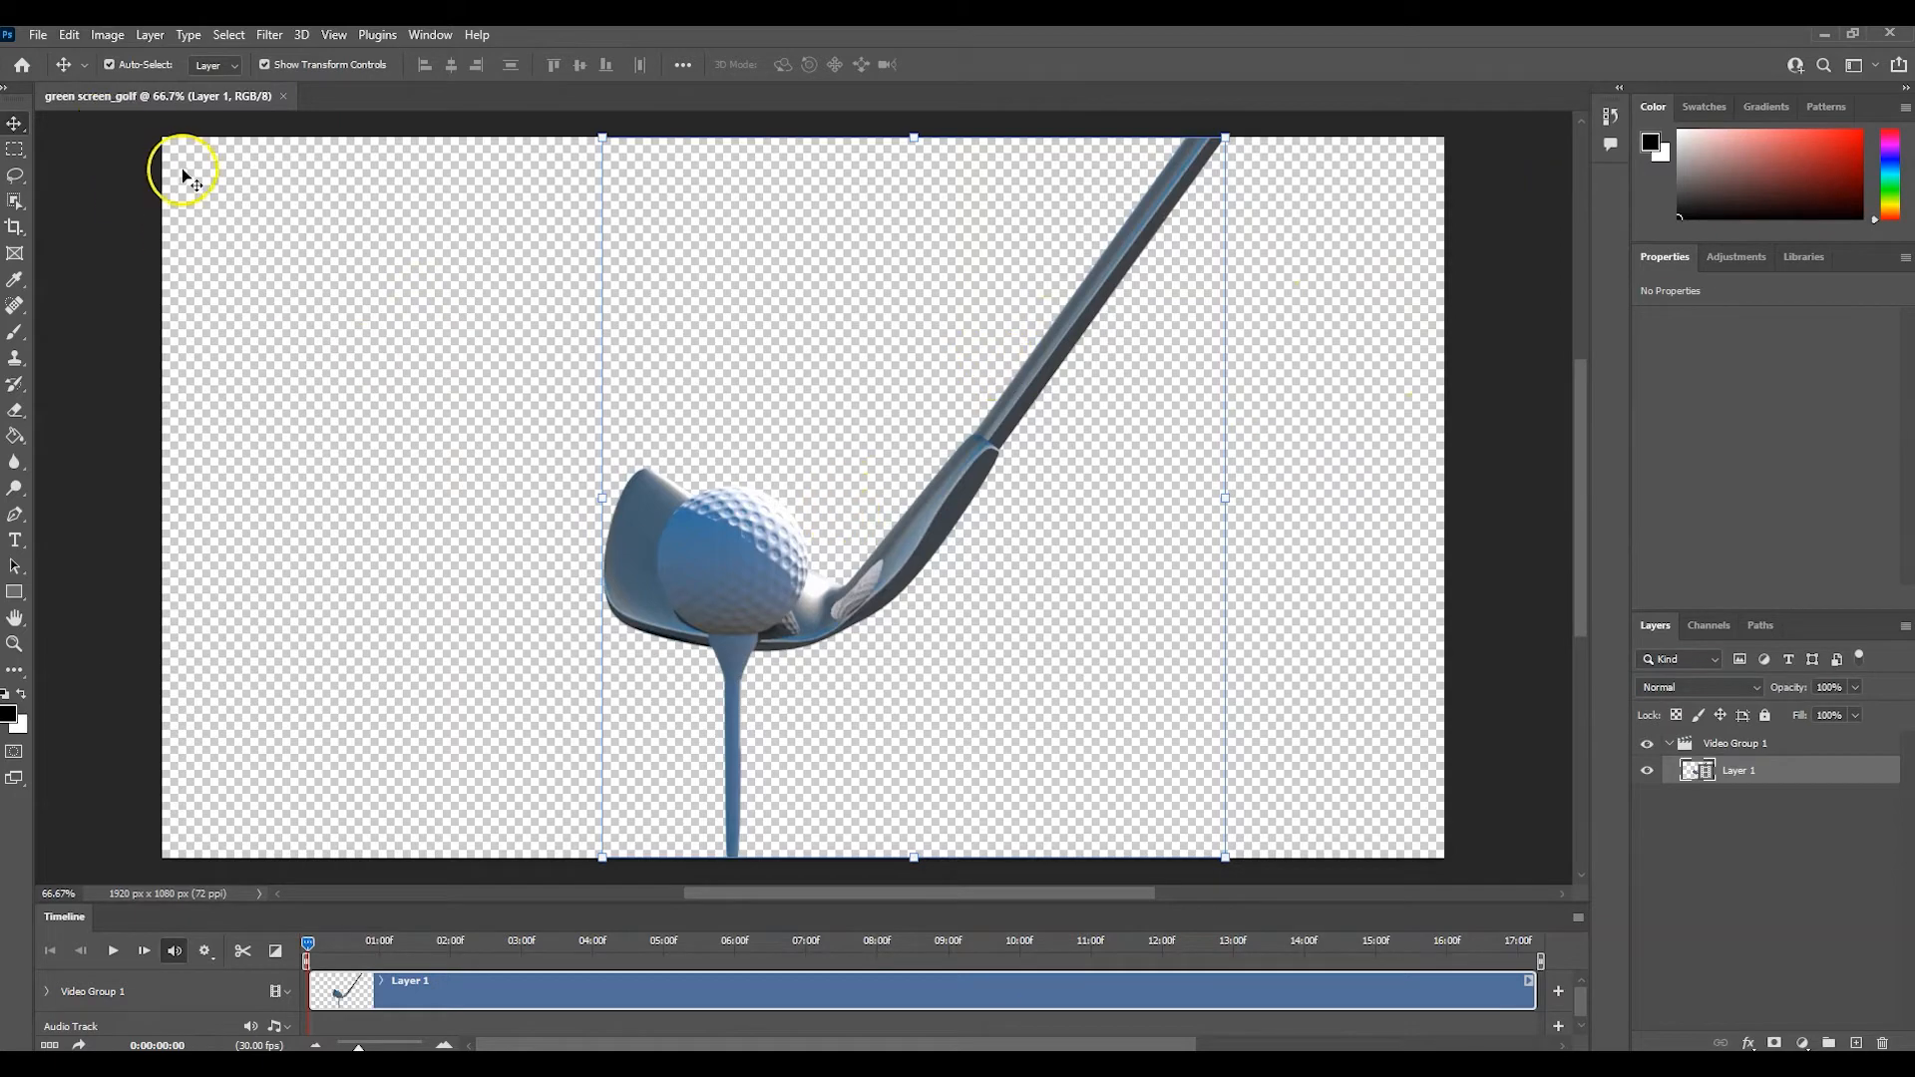
Open the golf clip's Save for Web (Legacy) export and choose GIF as the file format.
left_click(40, 36)
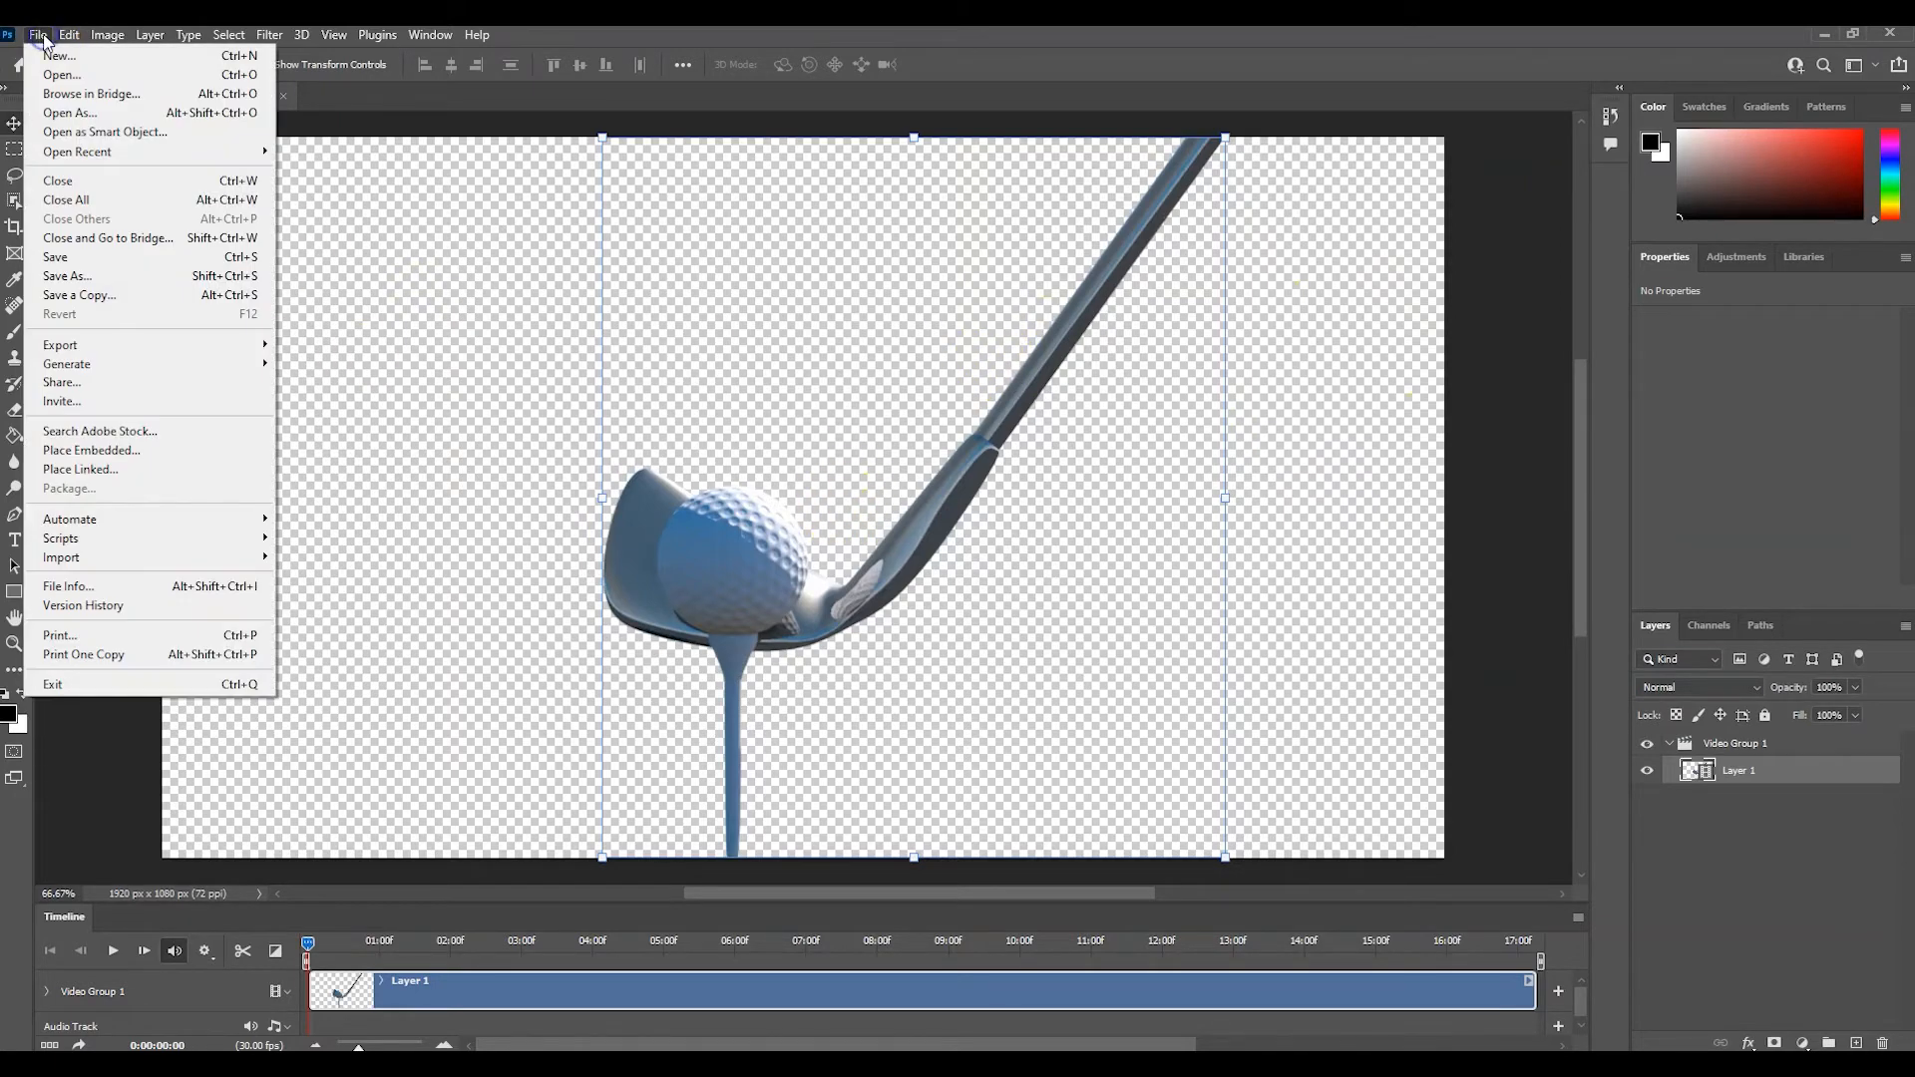
mouse_move(217, 346)
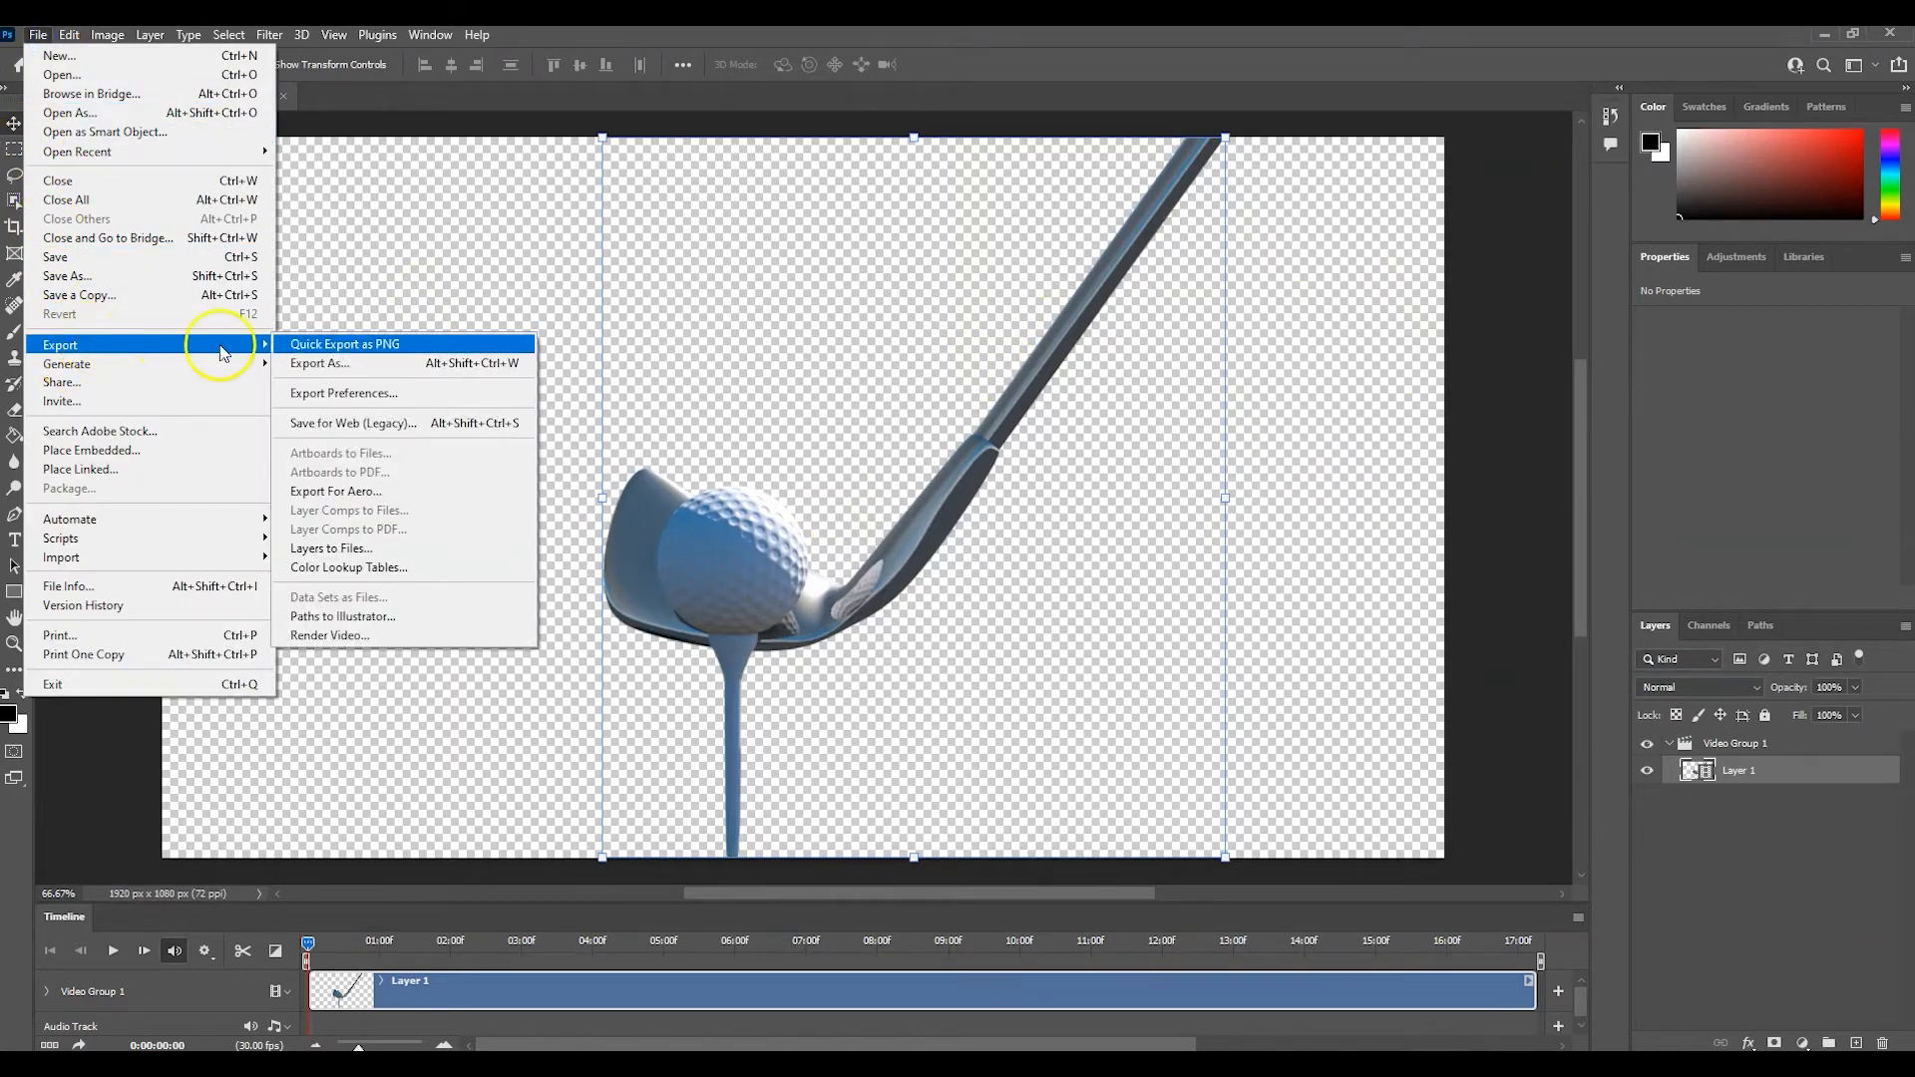
left_click(354, 428)
left_click(1378, 199)
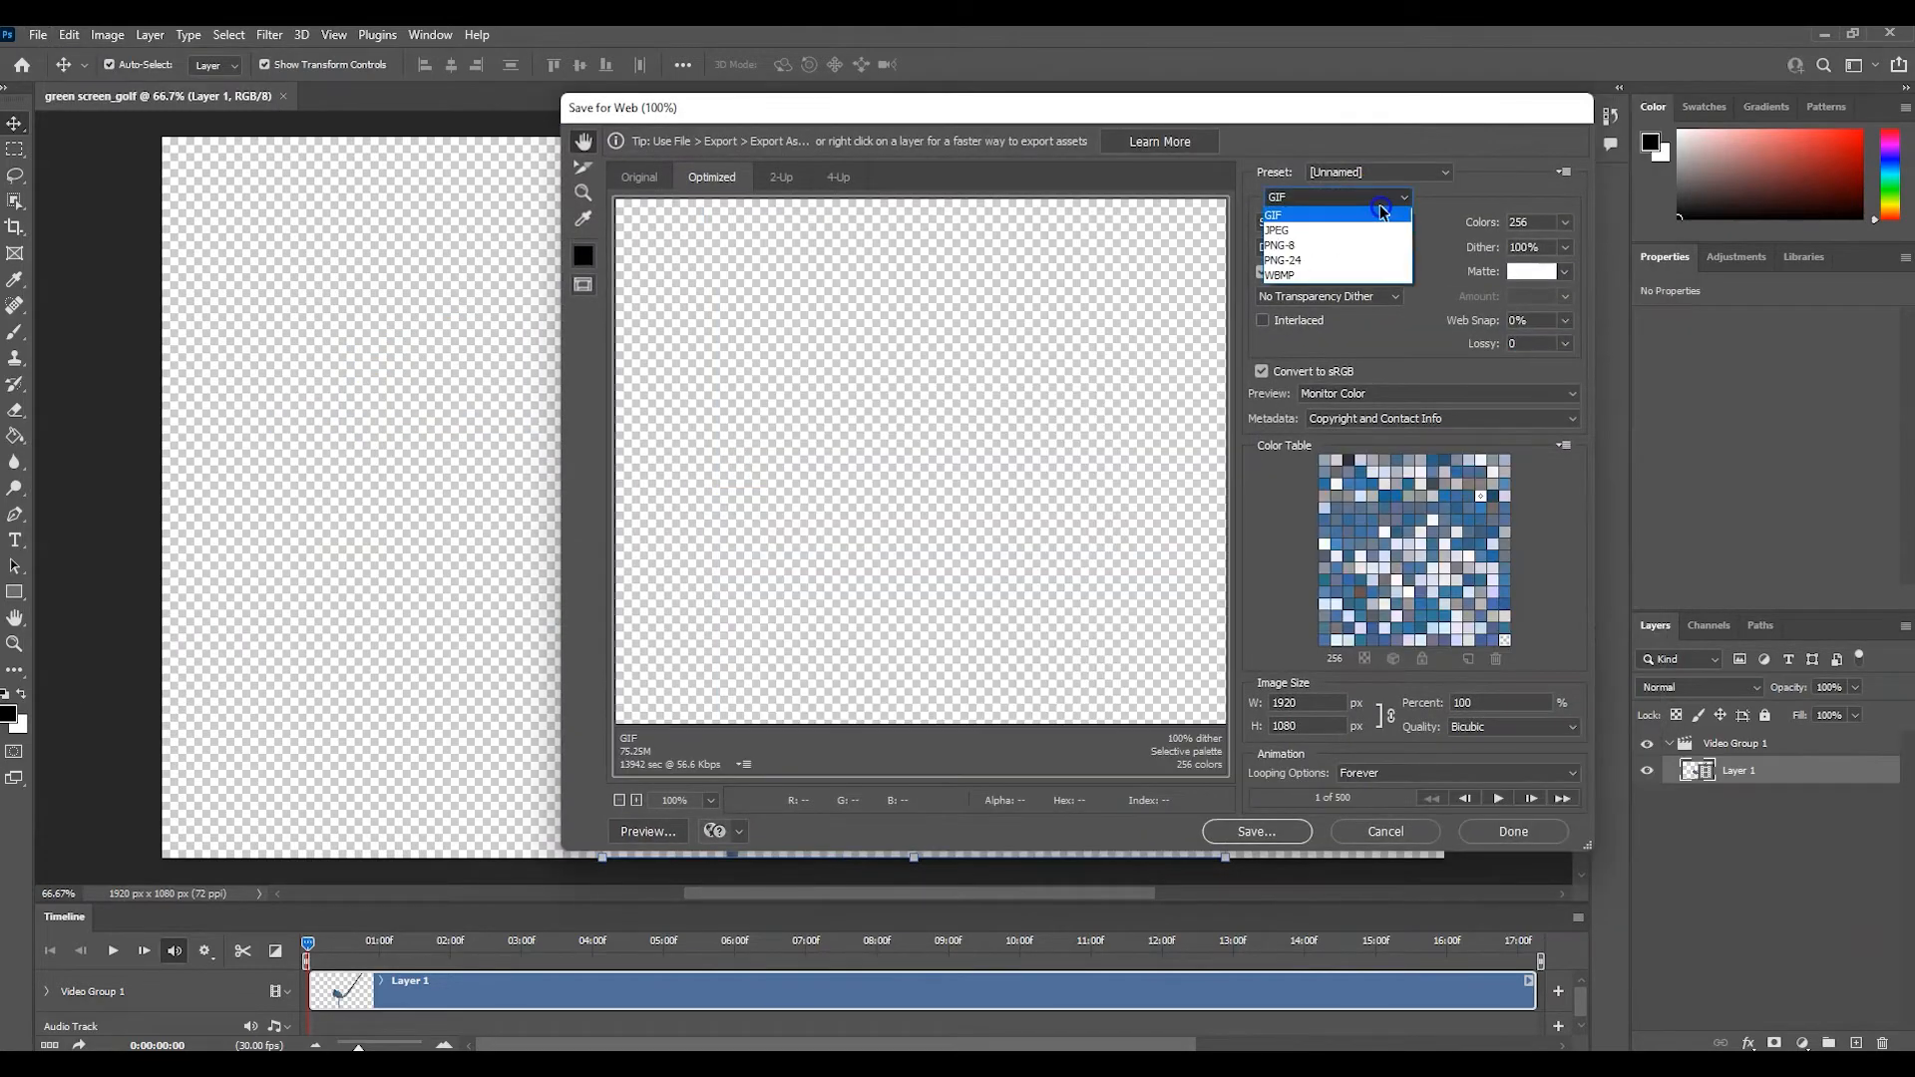
left_click(1285, 217)
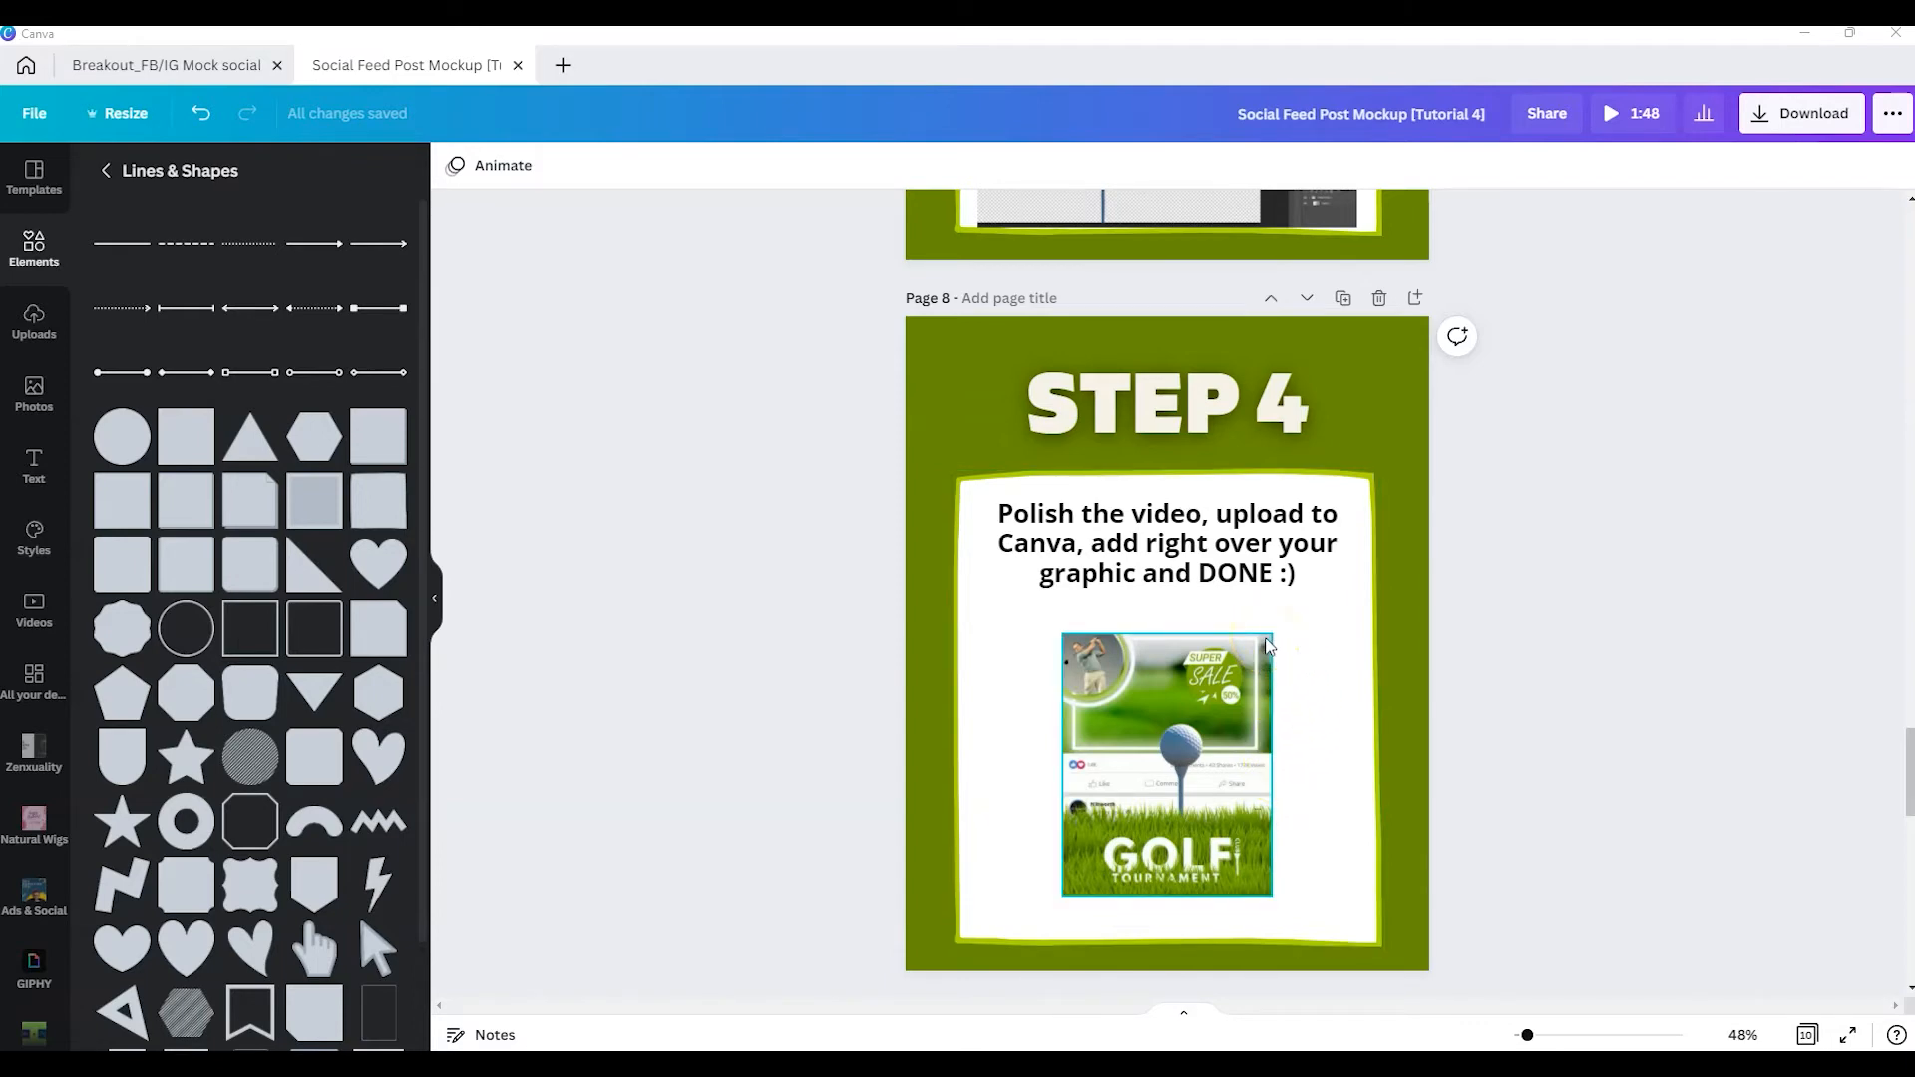
scroll(1553, 538, "down", 5)
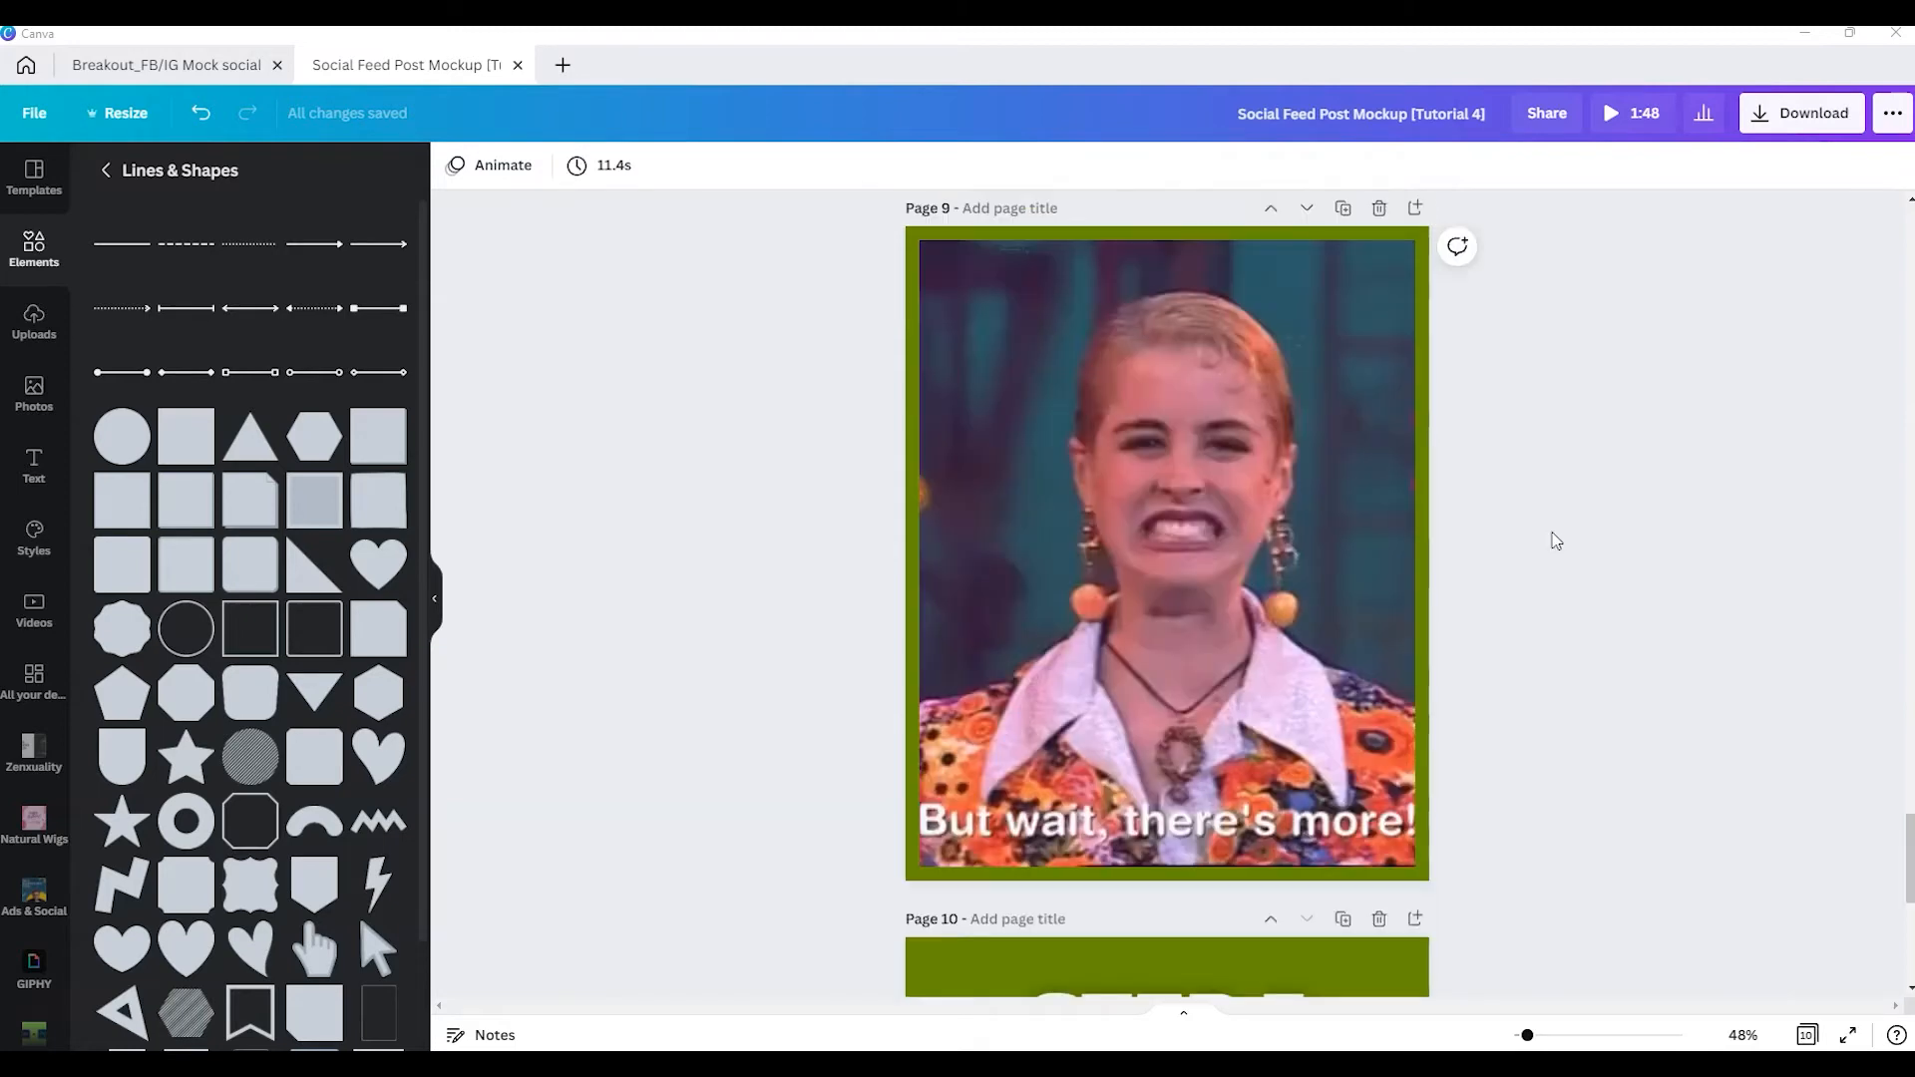
scroll(1553, 539, "down", 5)
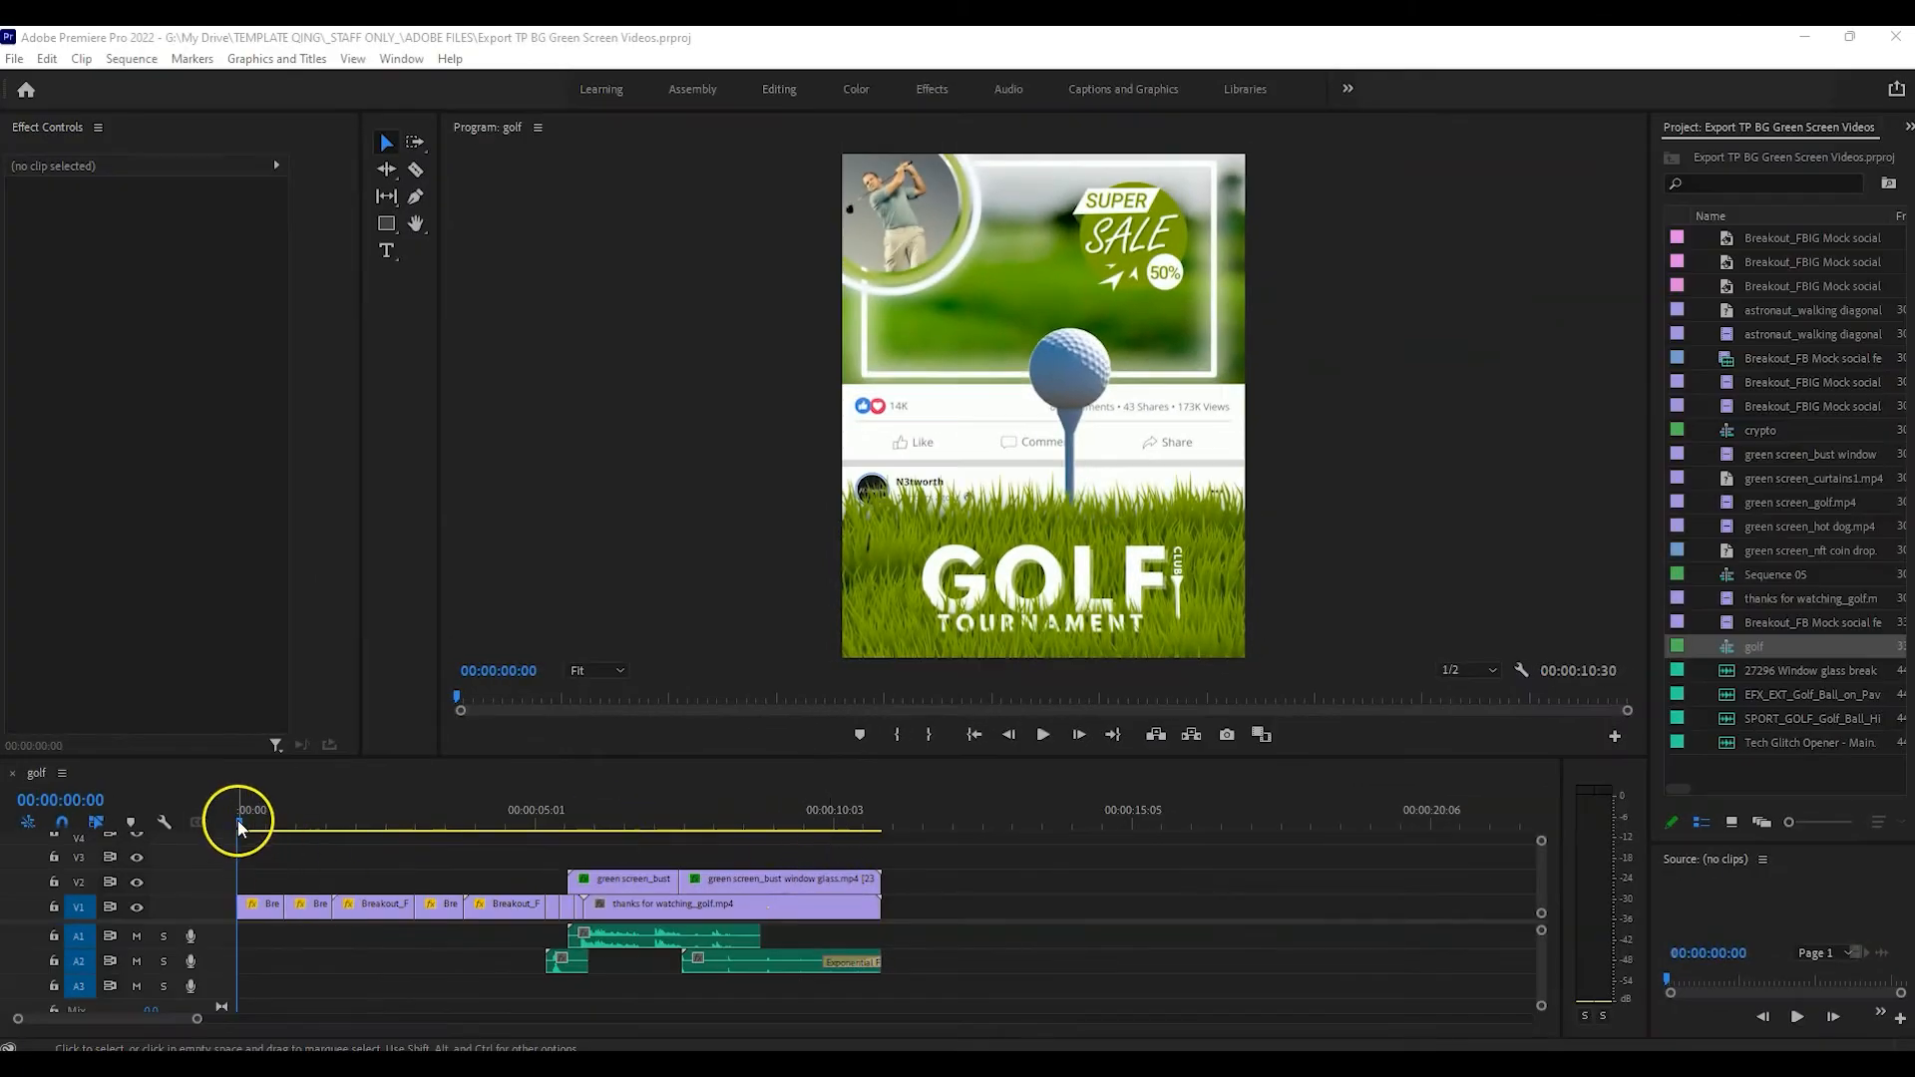
Switch to Premiere Pro and play back the keyed green screen_golf.mp4 clip in the golf sequence.
left_click_drag(237, 822, 310, 868)
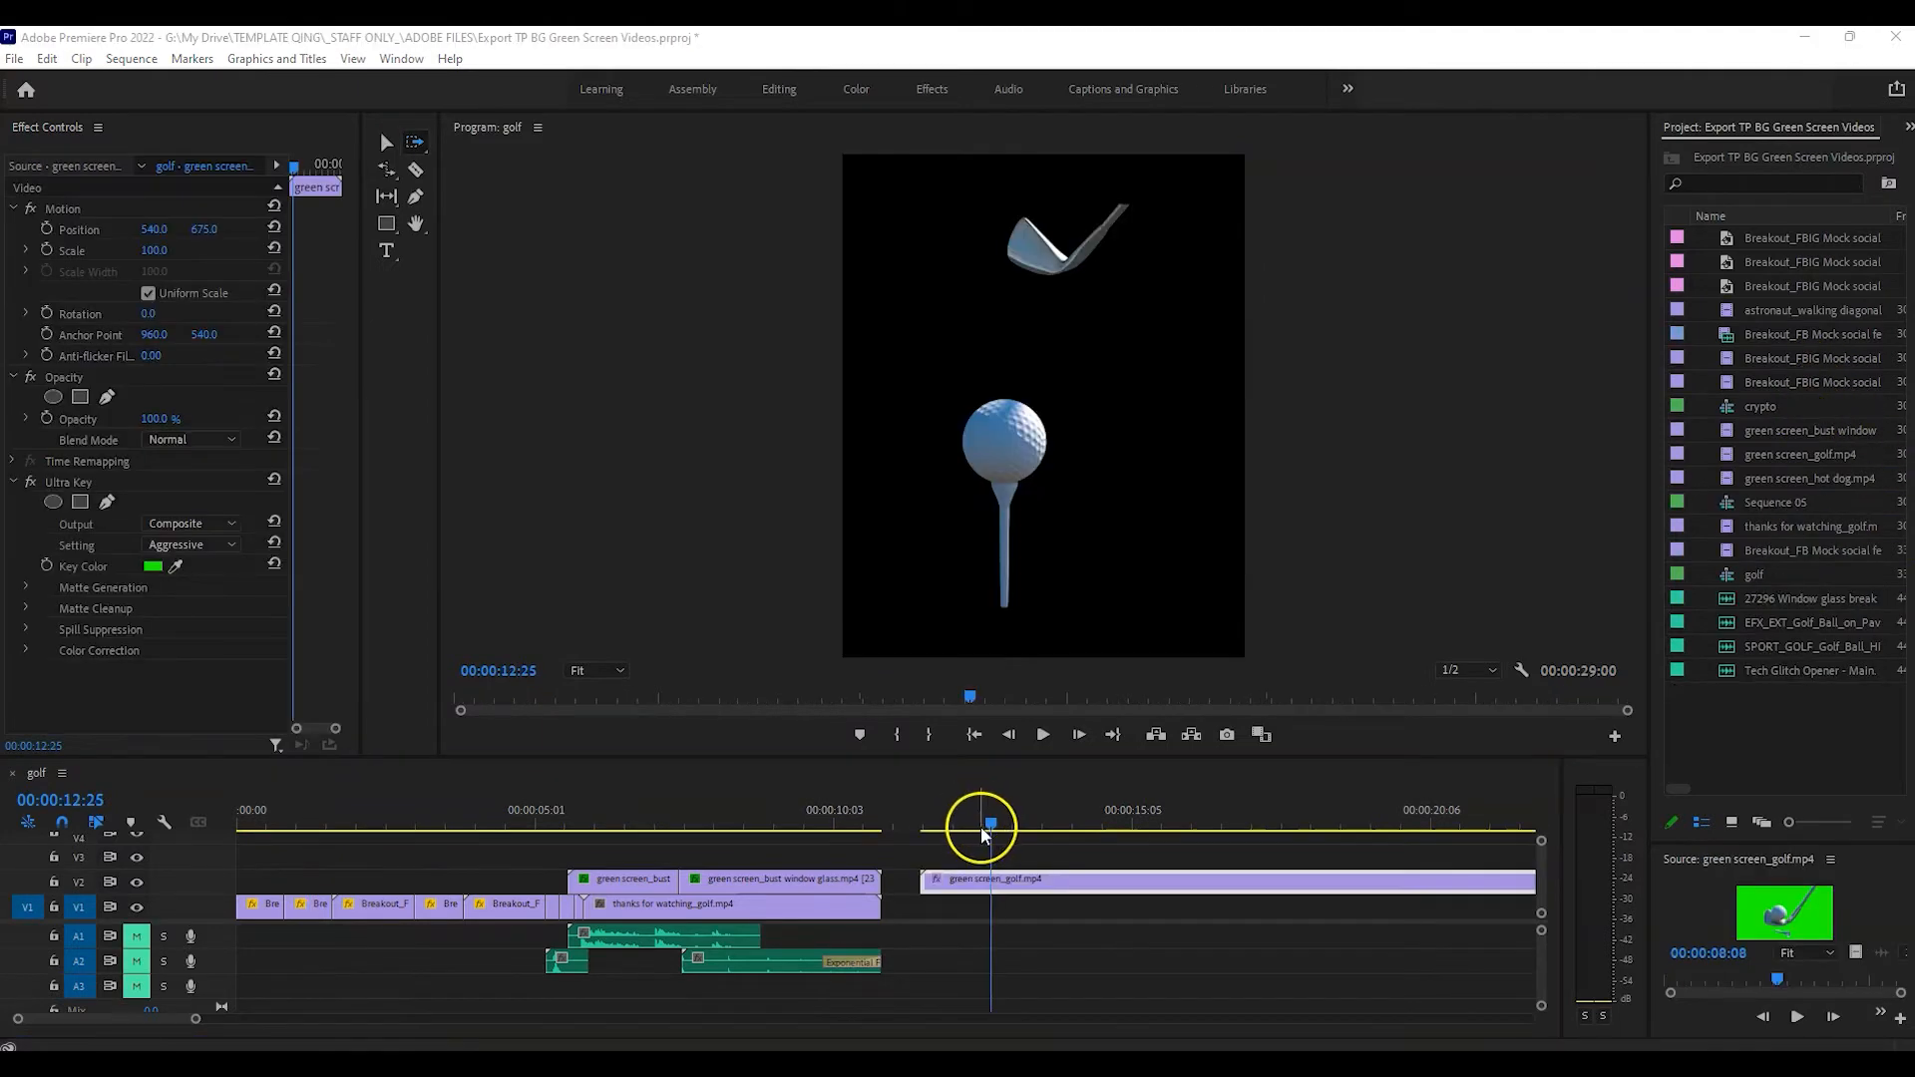
left_click_drag(983, 821, 922, 836)
key("space")
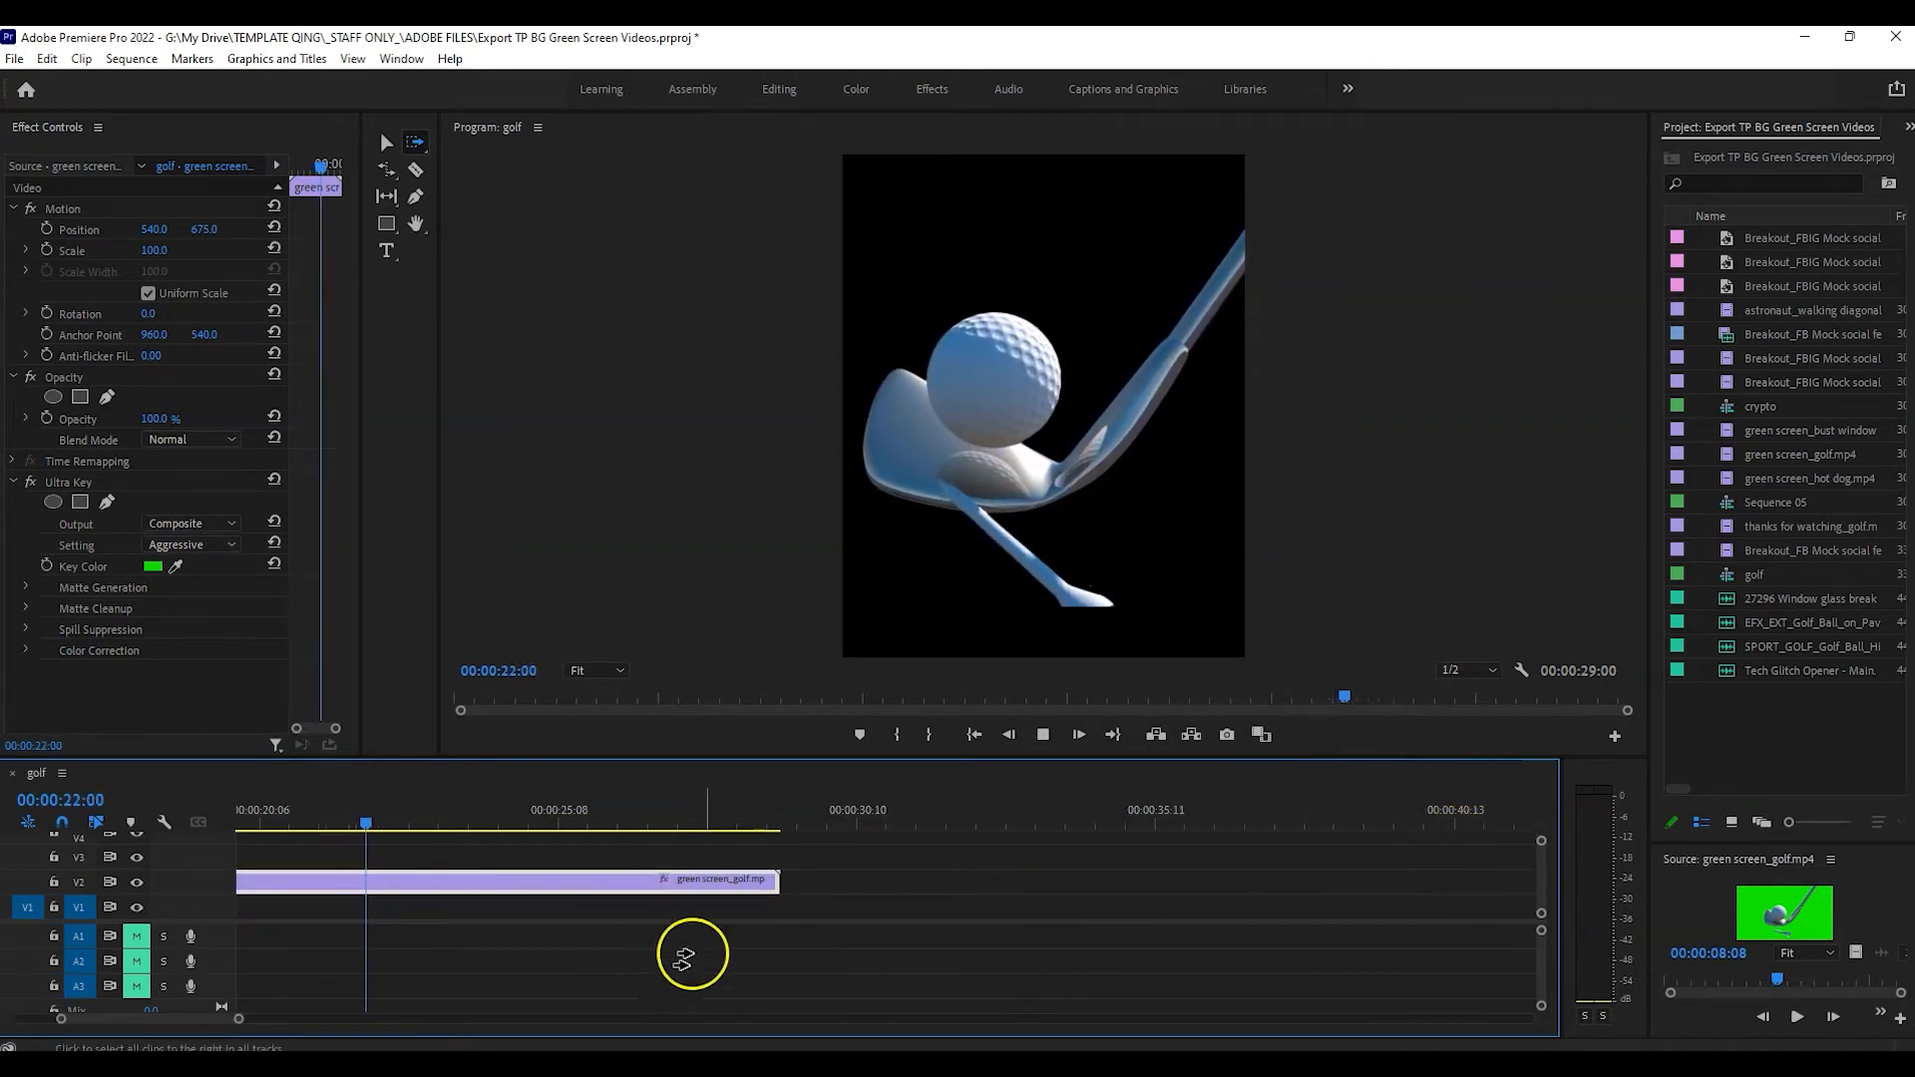
key("space")
Split the green screen_golf.mp4 clip at 00:00:13:02 with the Razor tool.
left_click_drag(239, 1018, 314, 1019)
left_click(747, 878)
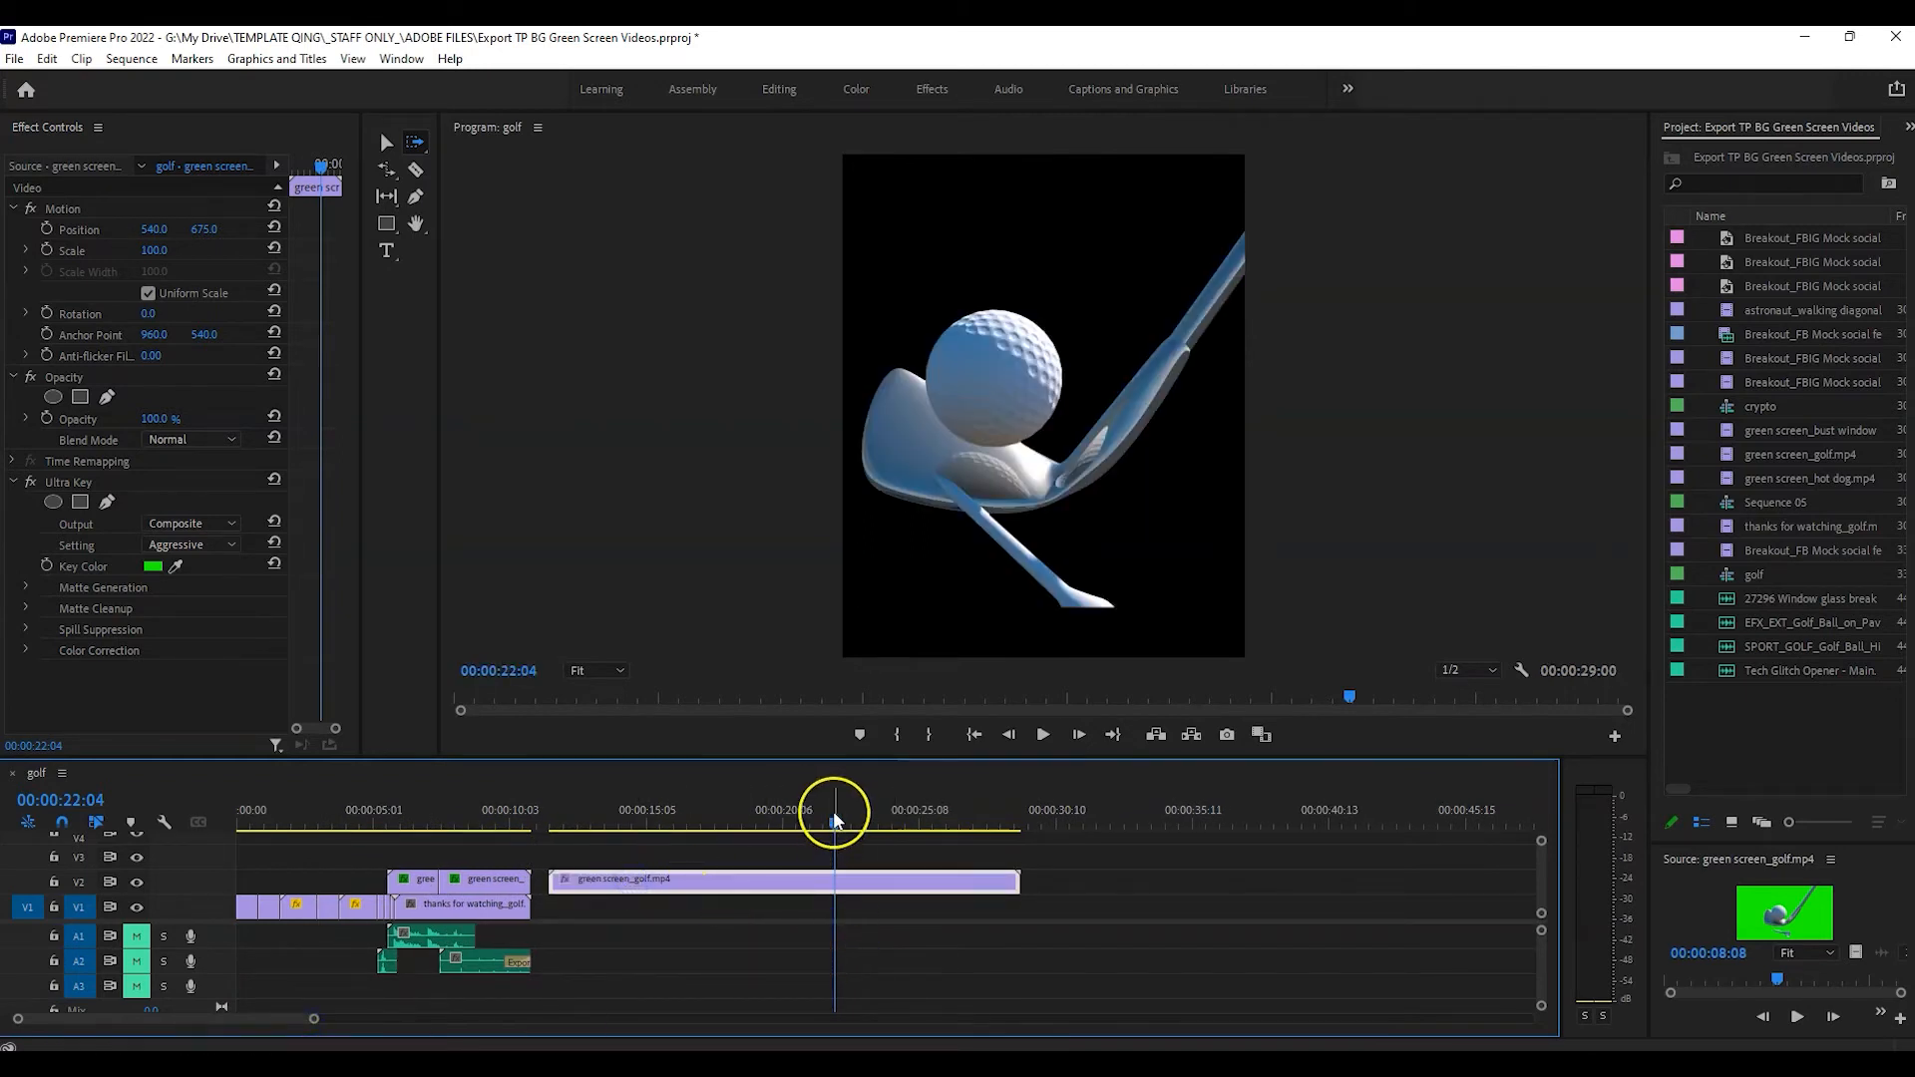
left_click_drag(834, 813, 590, 839)
key("c")
left_click(589, 879)
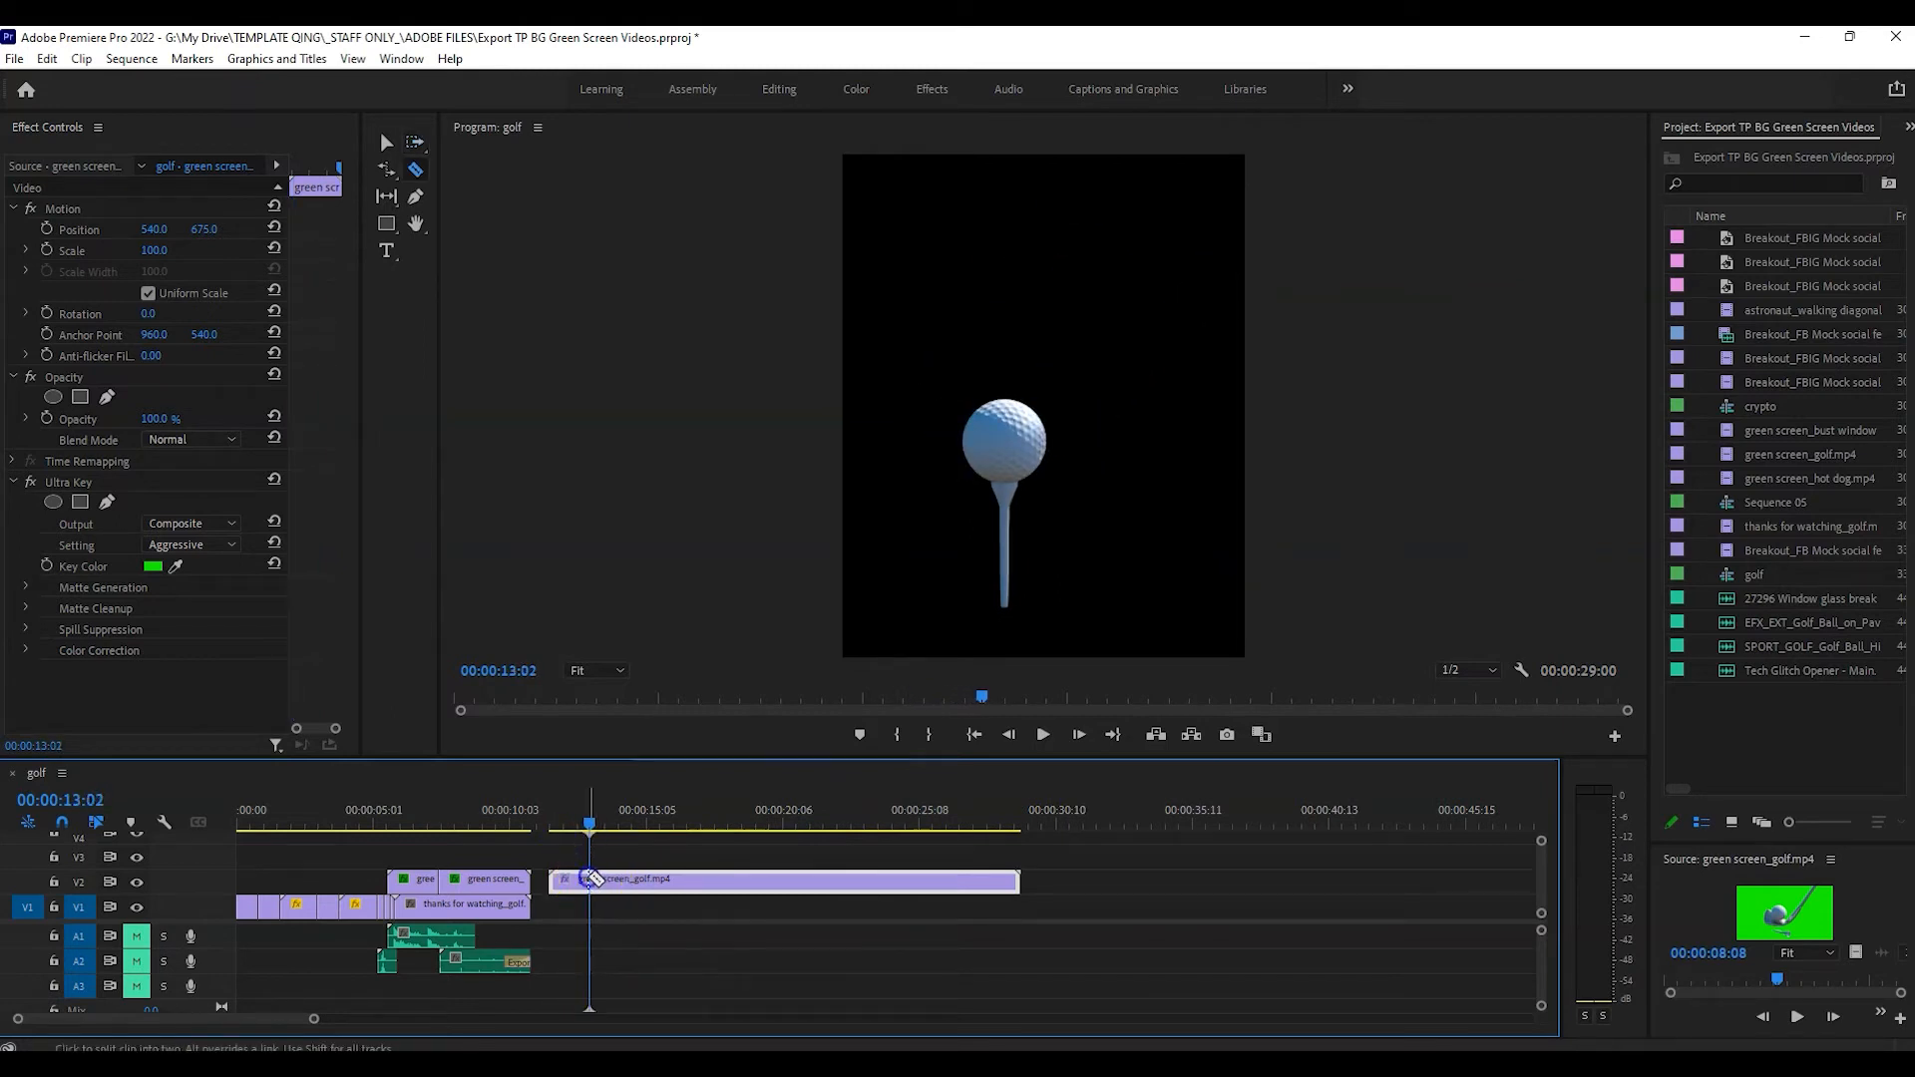
key("v")
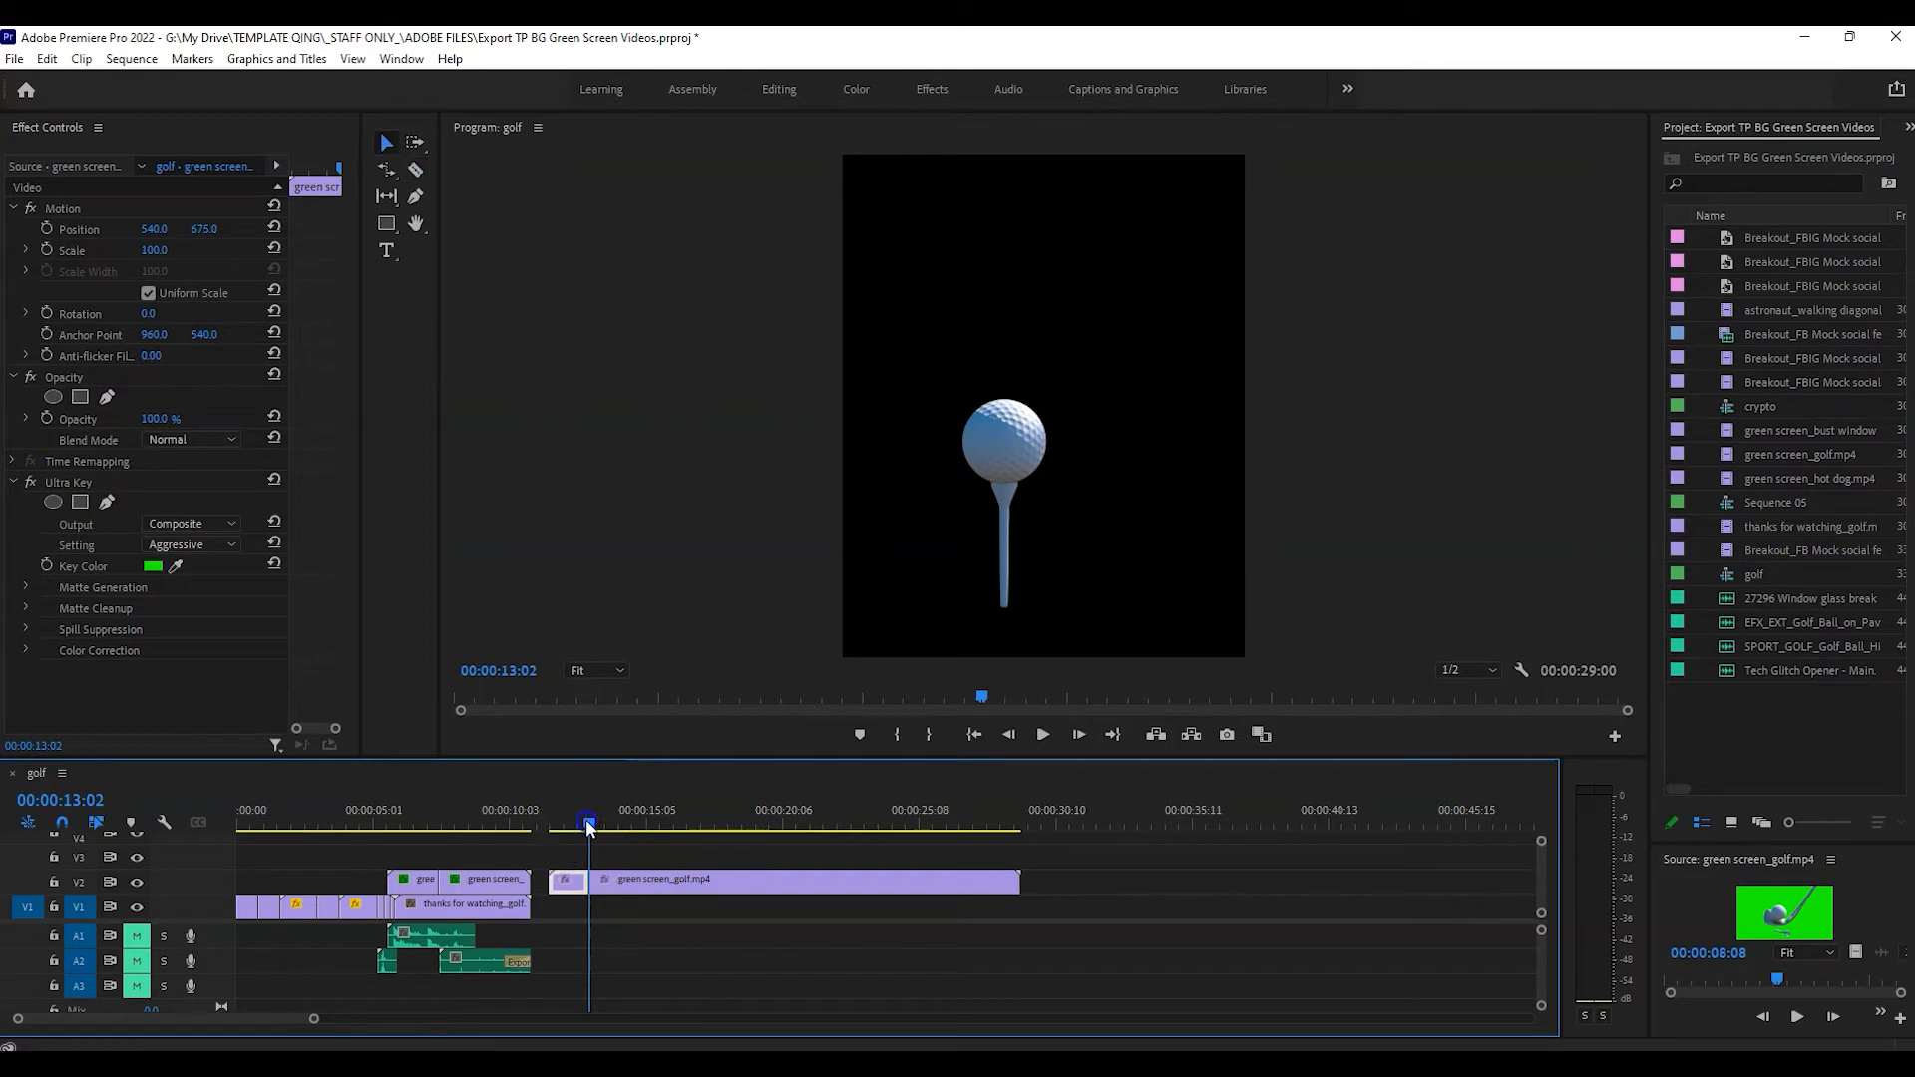
Split the golf clip again at 00:00:16:04 and move the long trailing section away to start at about 00:00:26.
left_click_drag(589, 823, 671, 829)
key("c")
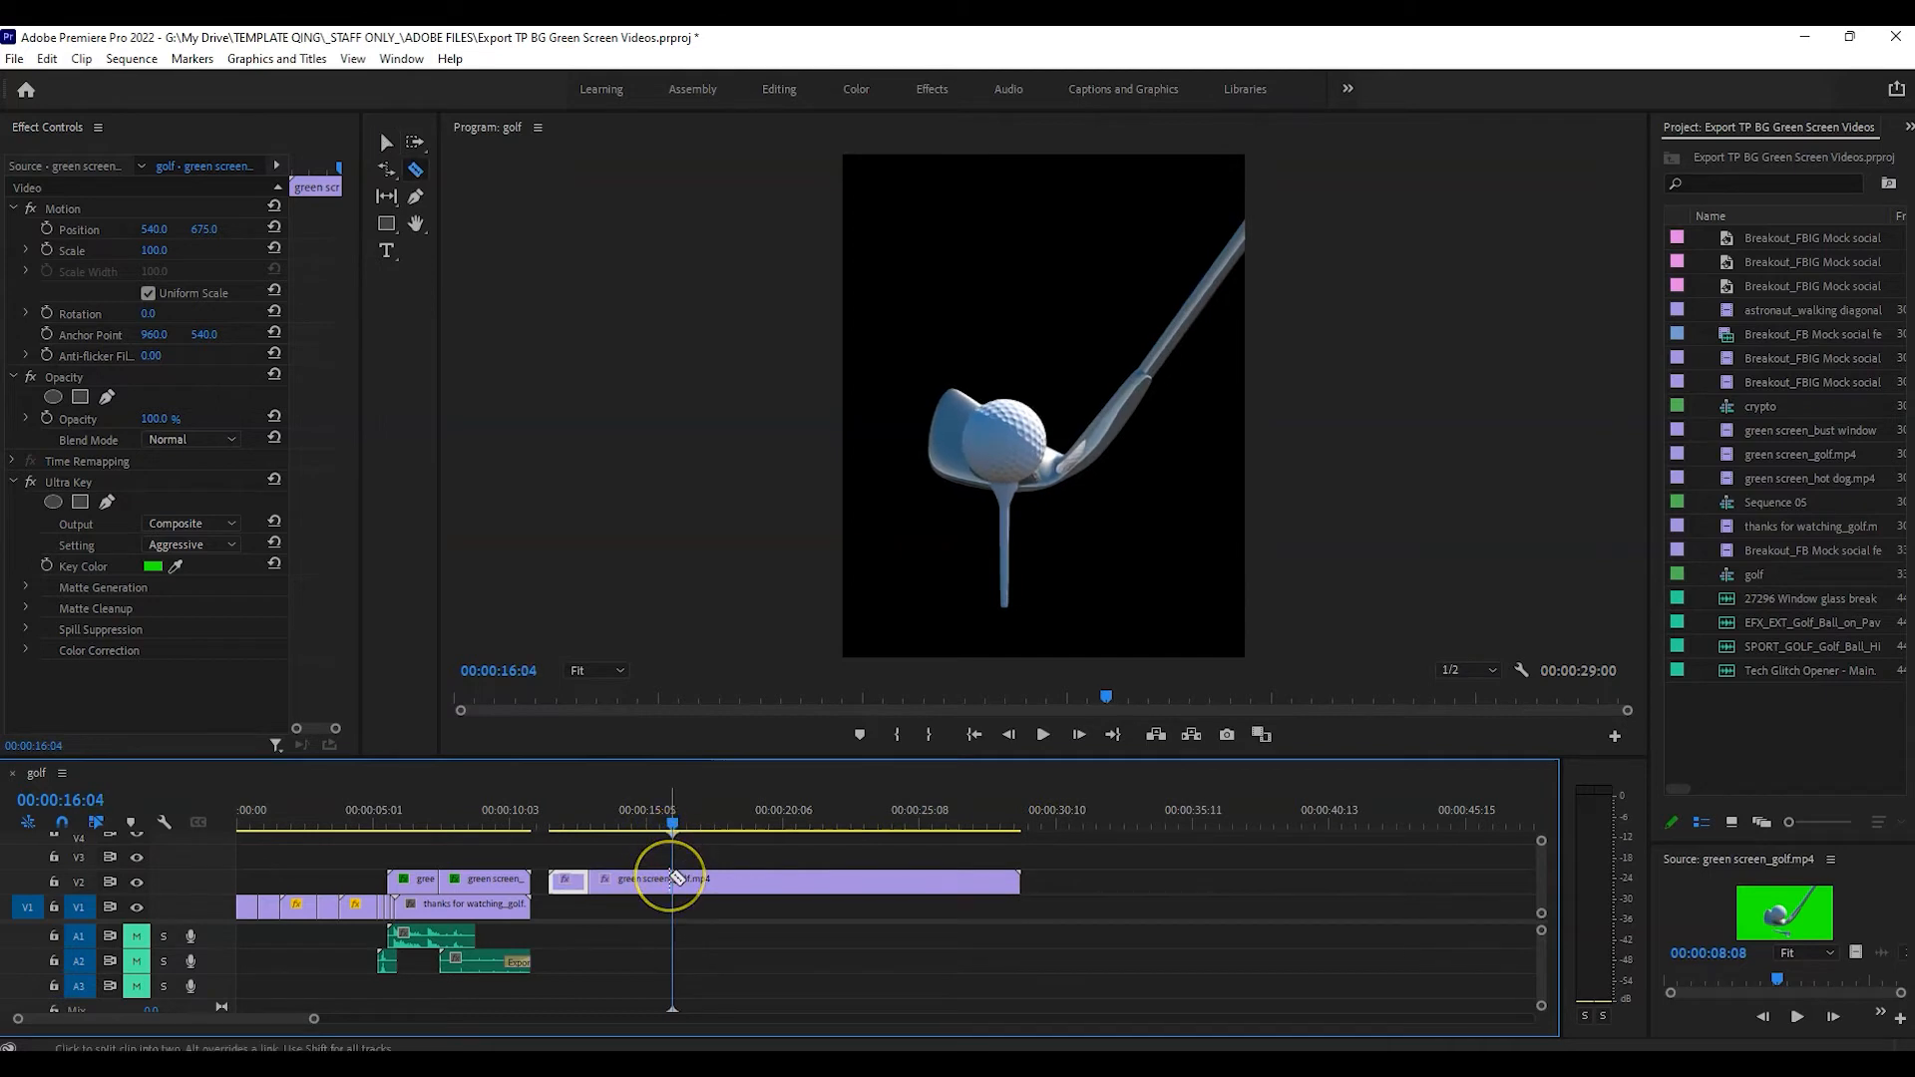
left_click(678, 879)
left_click_drag(708, 883, 827, 885)
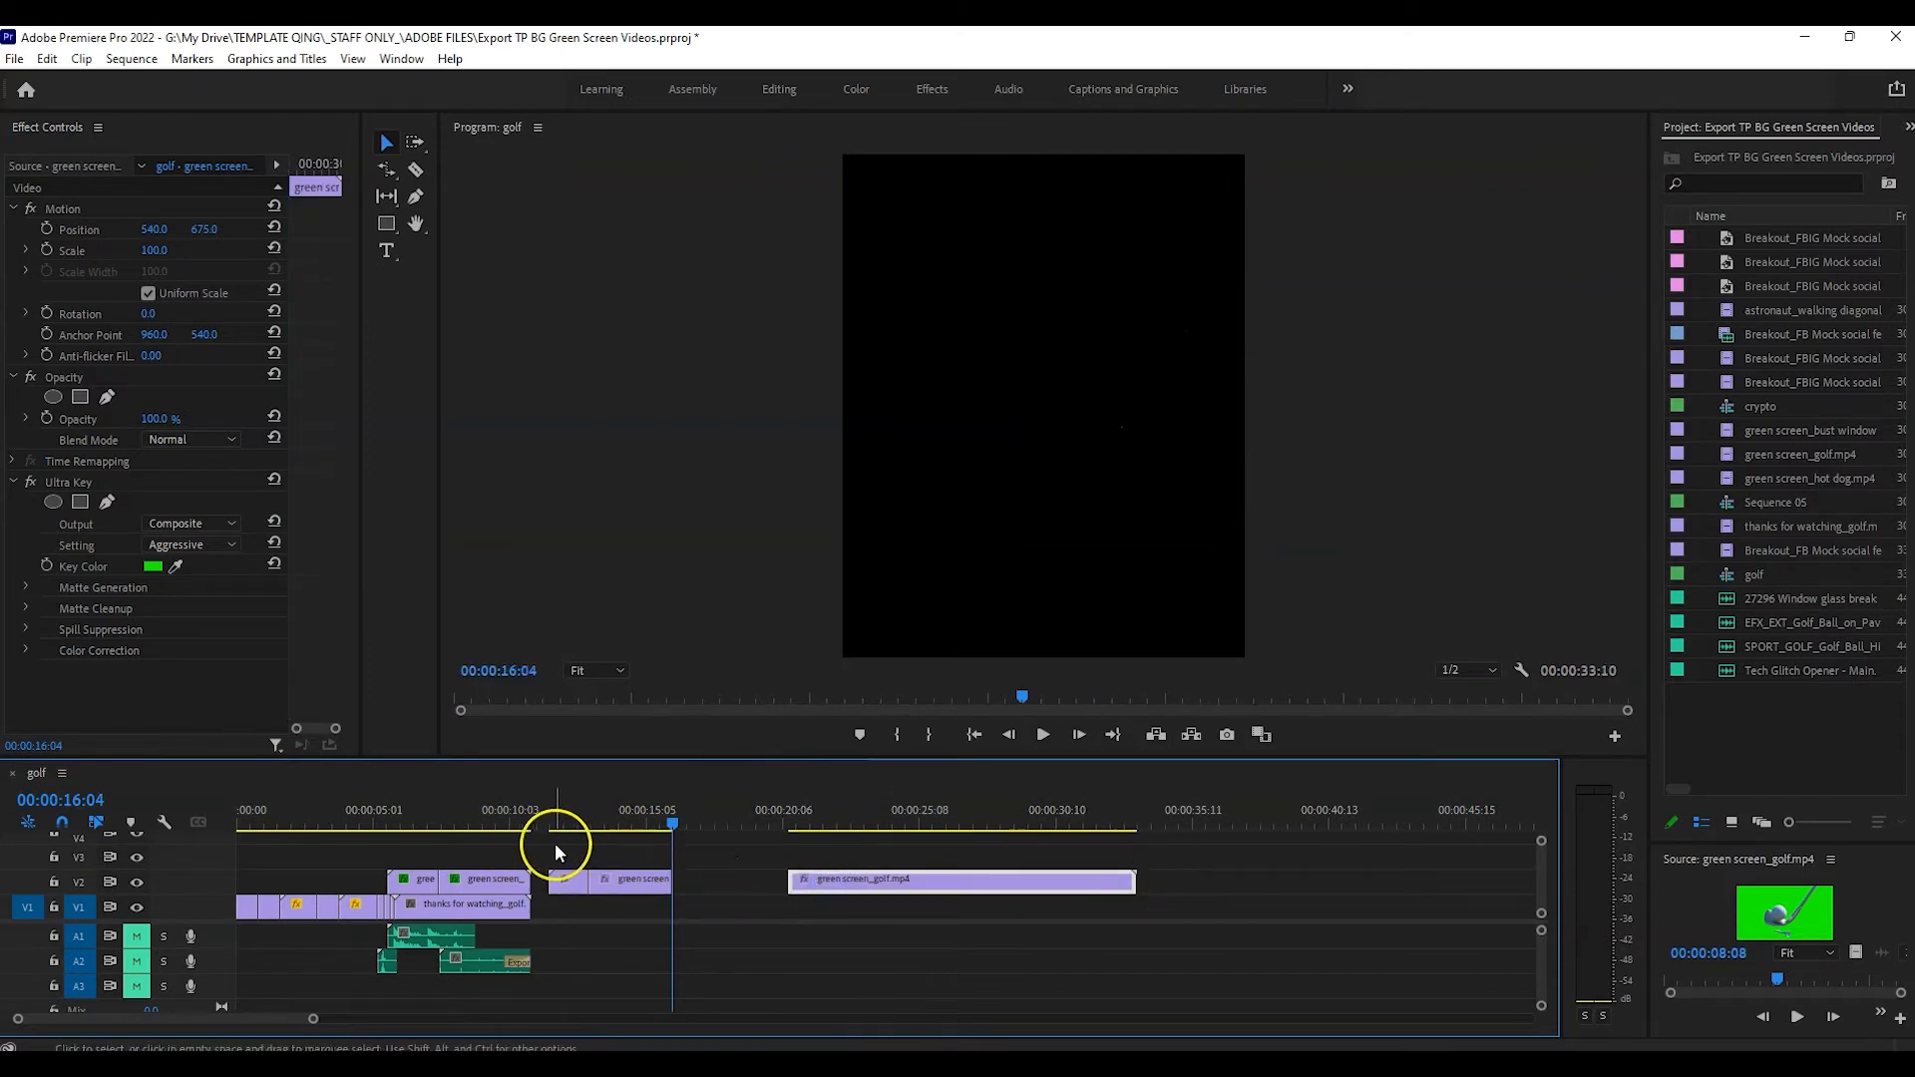
left_click_drag(554, 842, 678, 908)
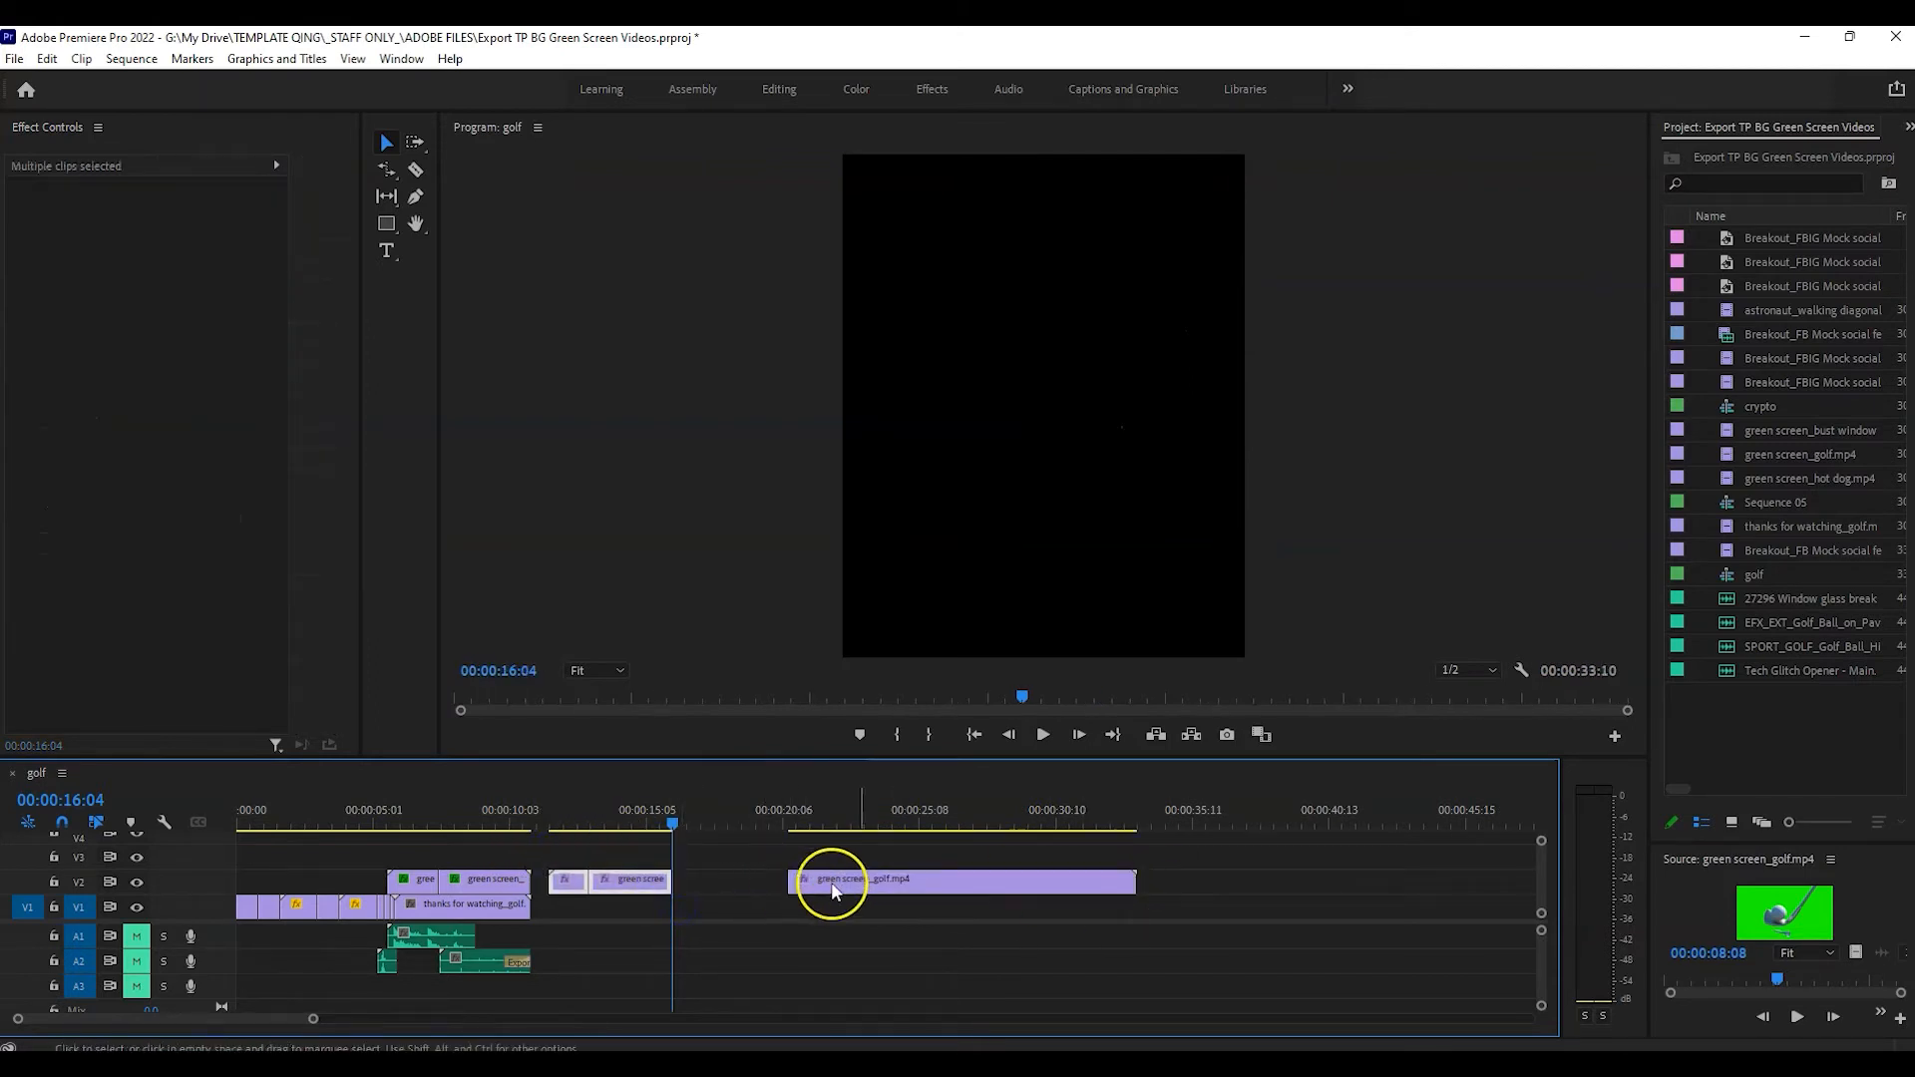
left_click_drag(828, 883, 1007, 885)
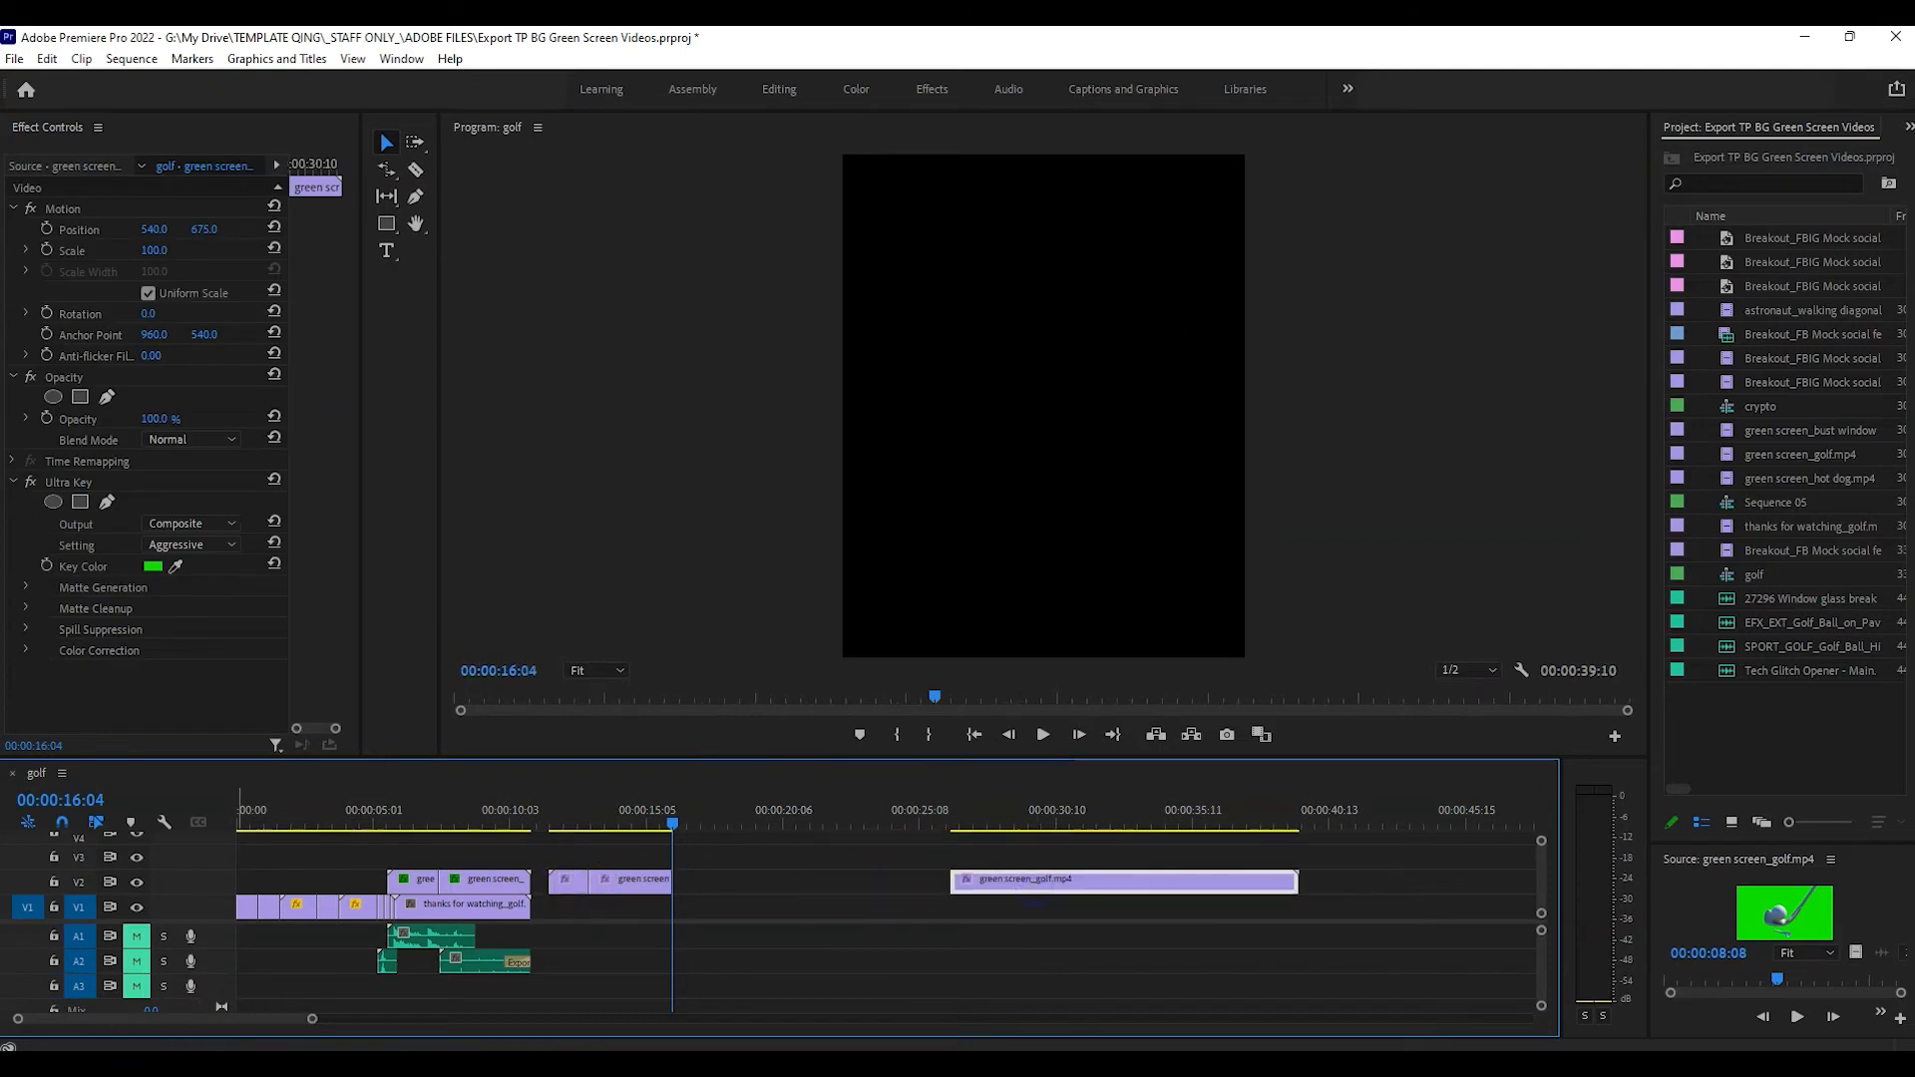
Duplicate the two short golf segments and place the copies on V2 directly after the originals.
left_click_drag(537, 854, 690, 913)
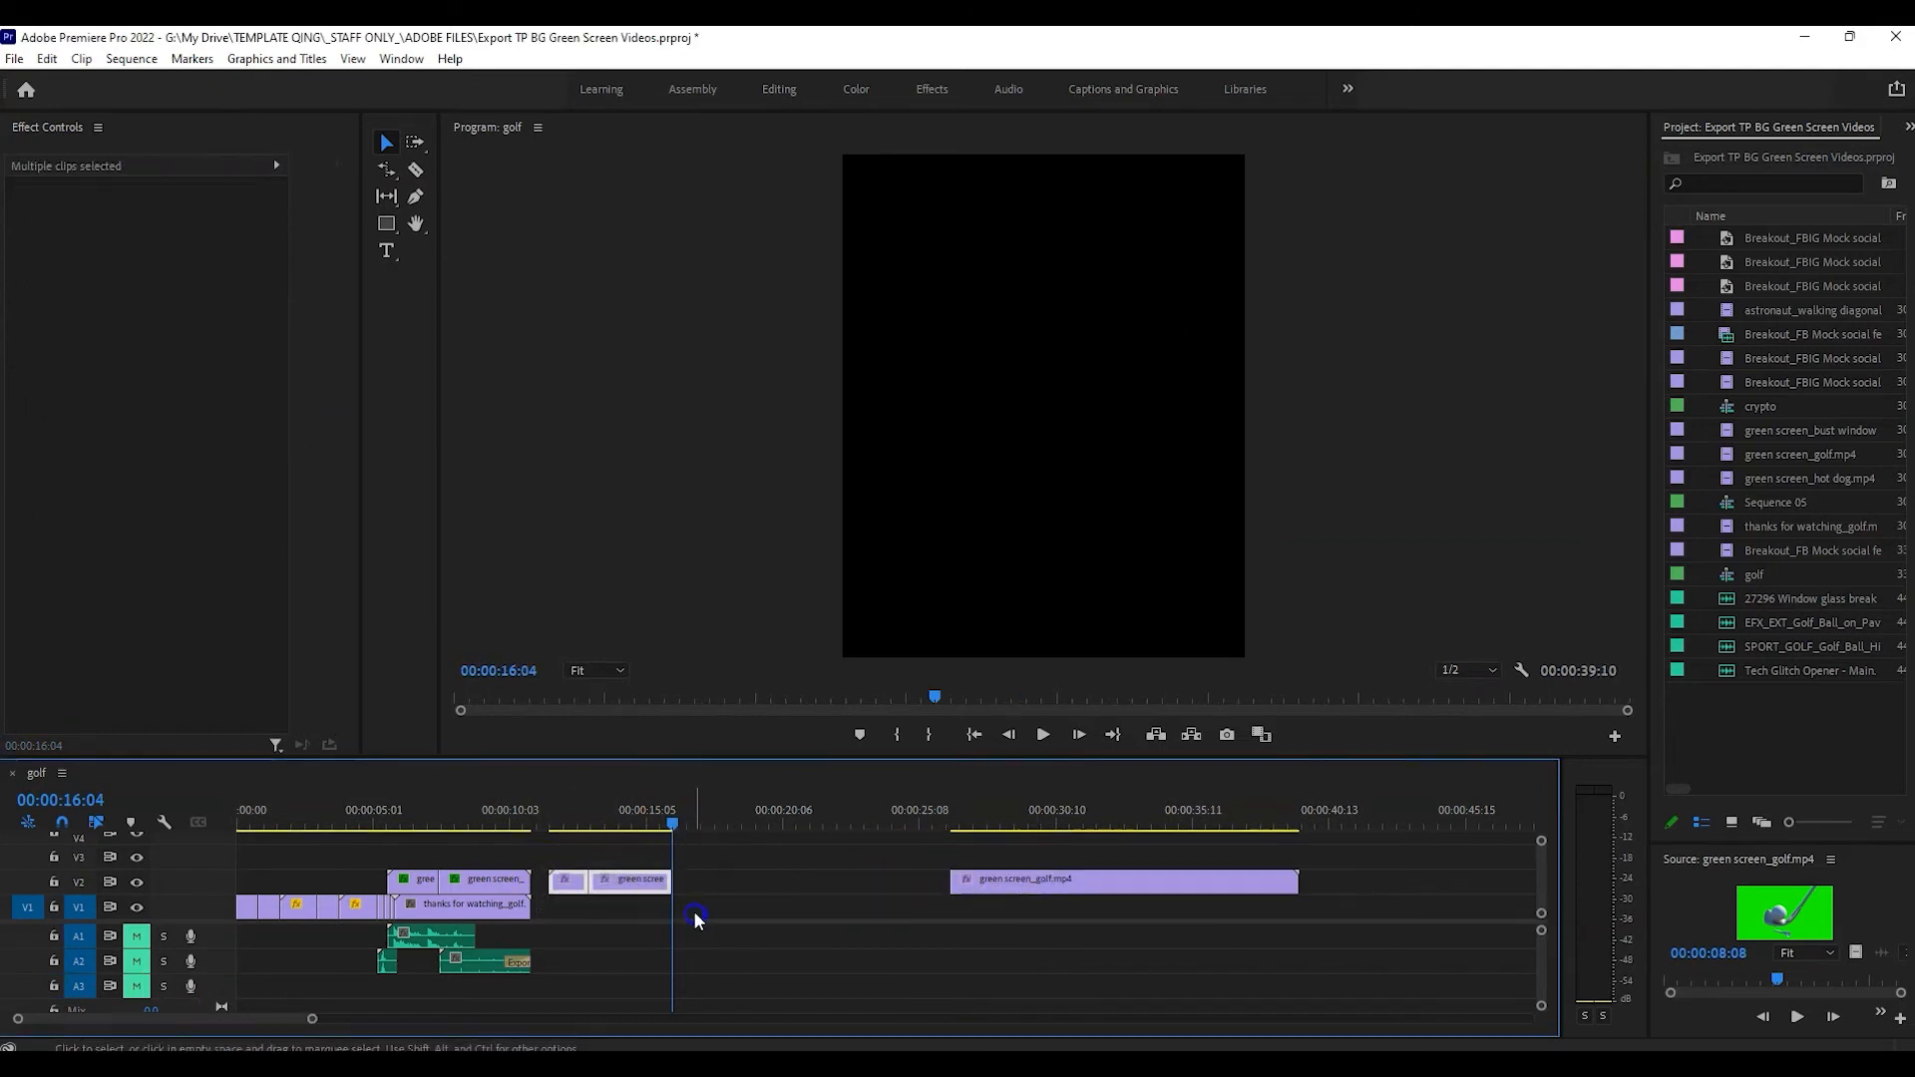
left_click_drag(675, 821, 684, 821)
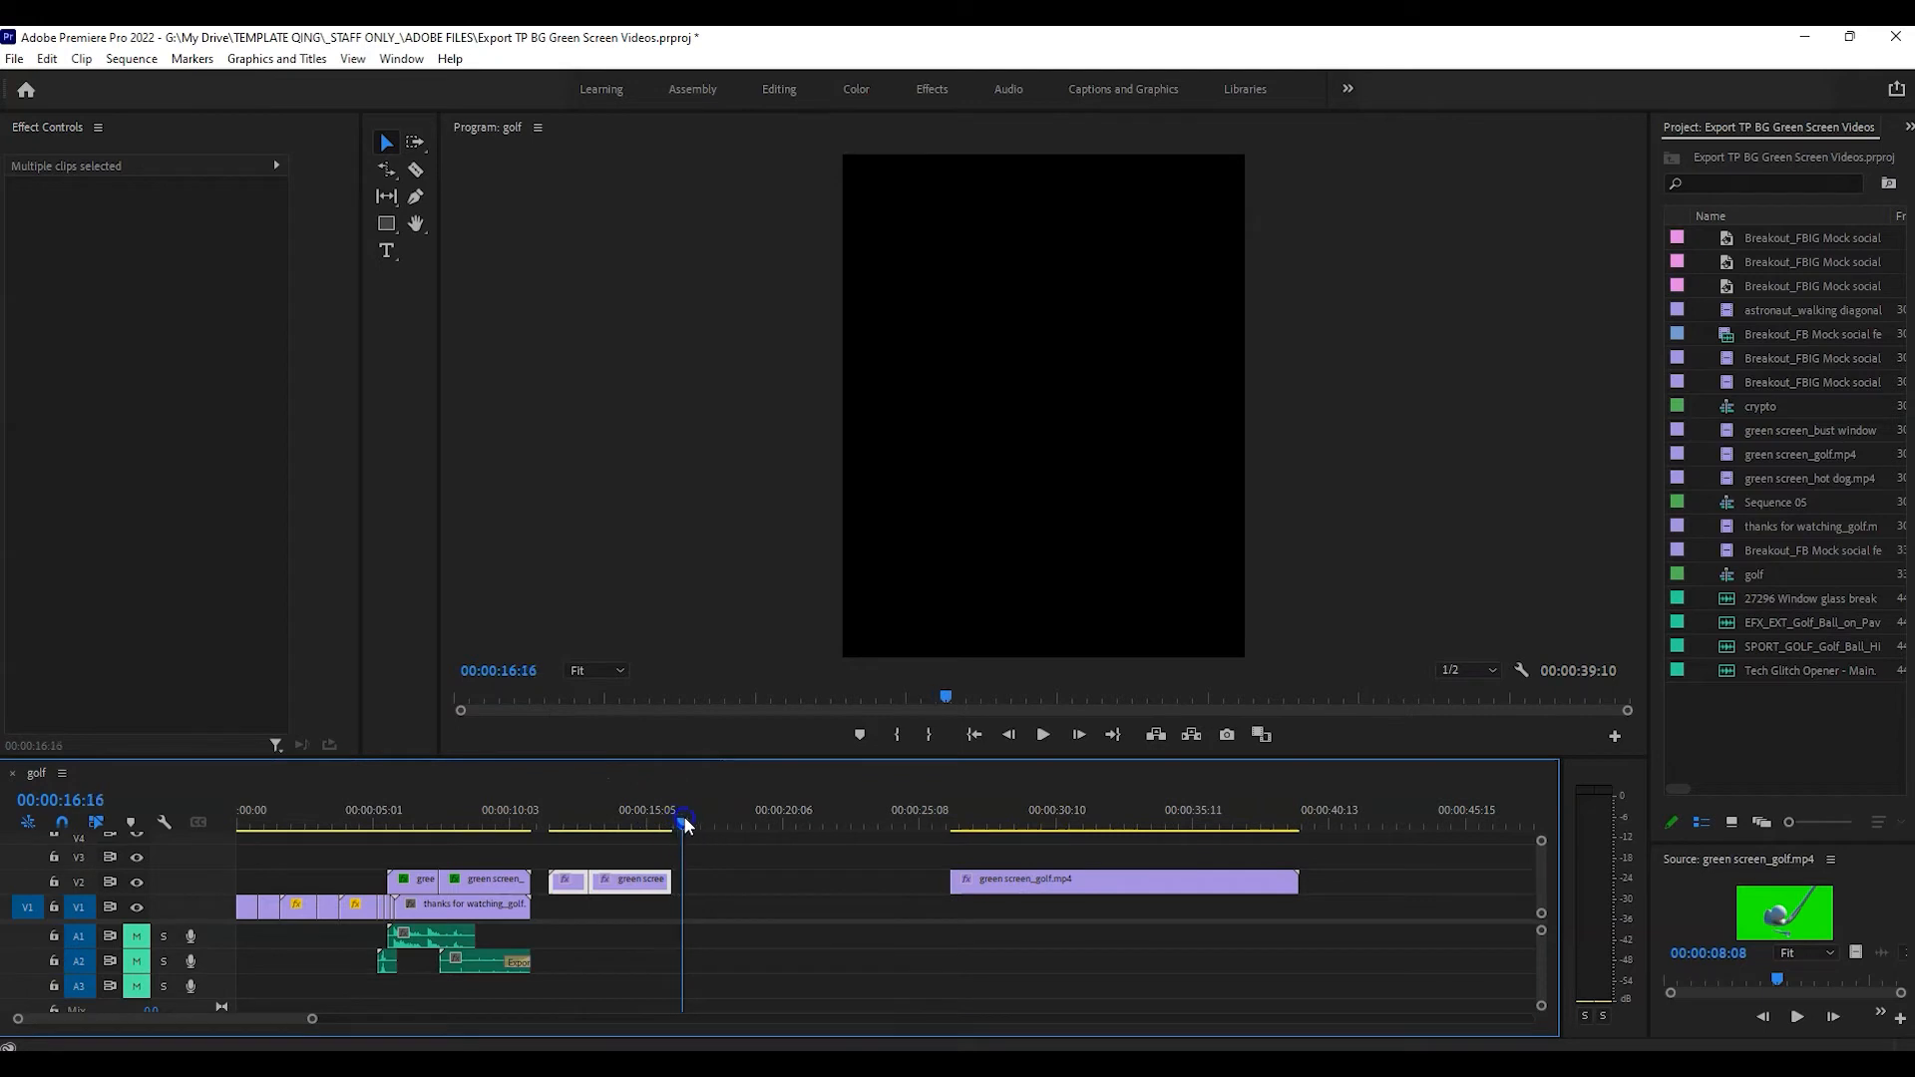
key("ctrl+x")
key("ctrl+v")
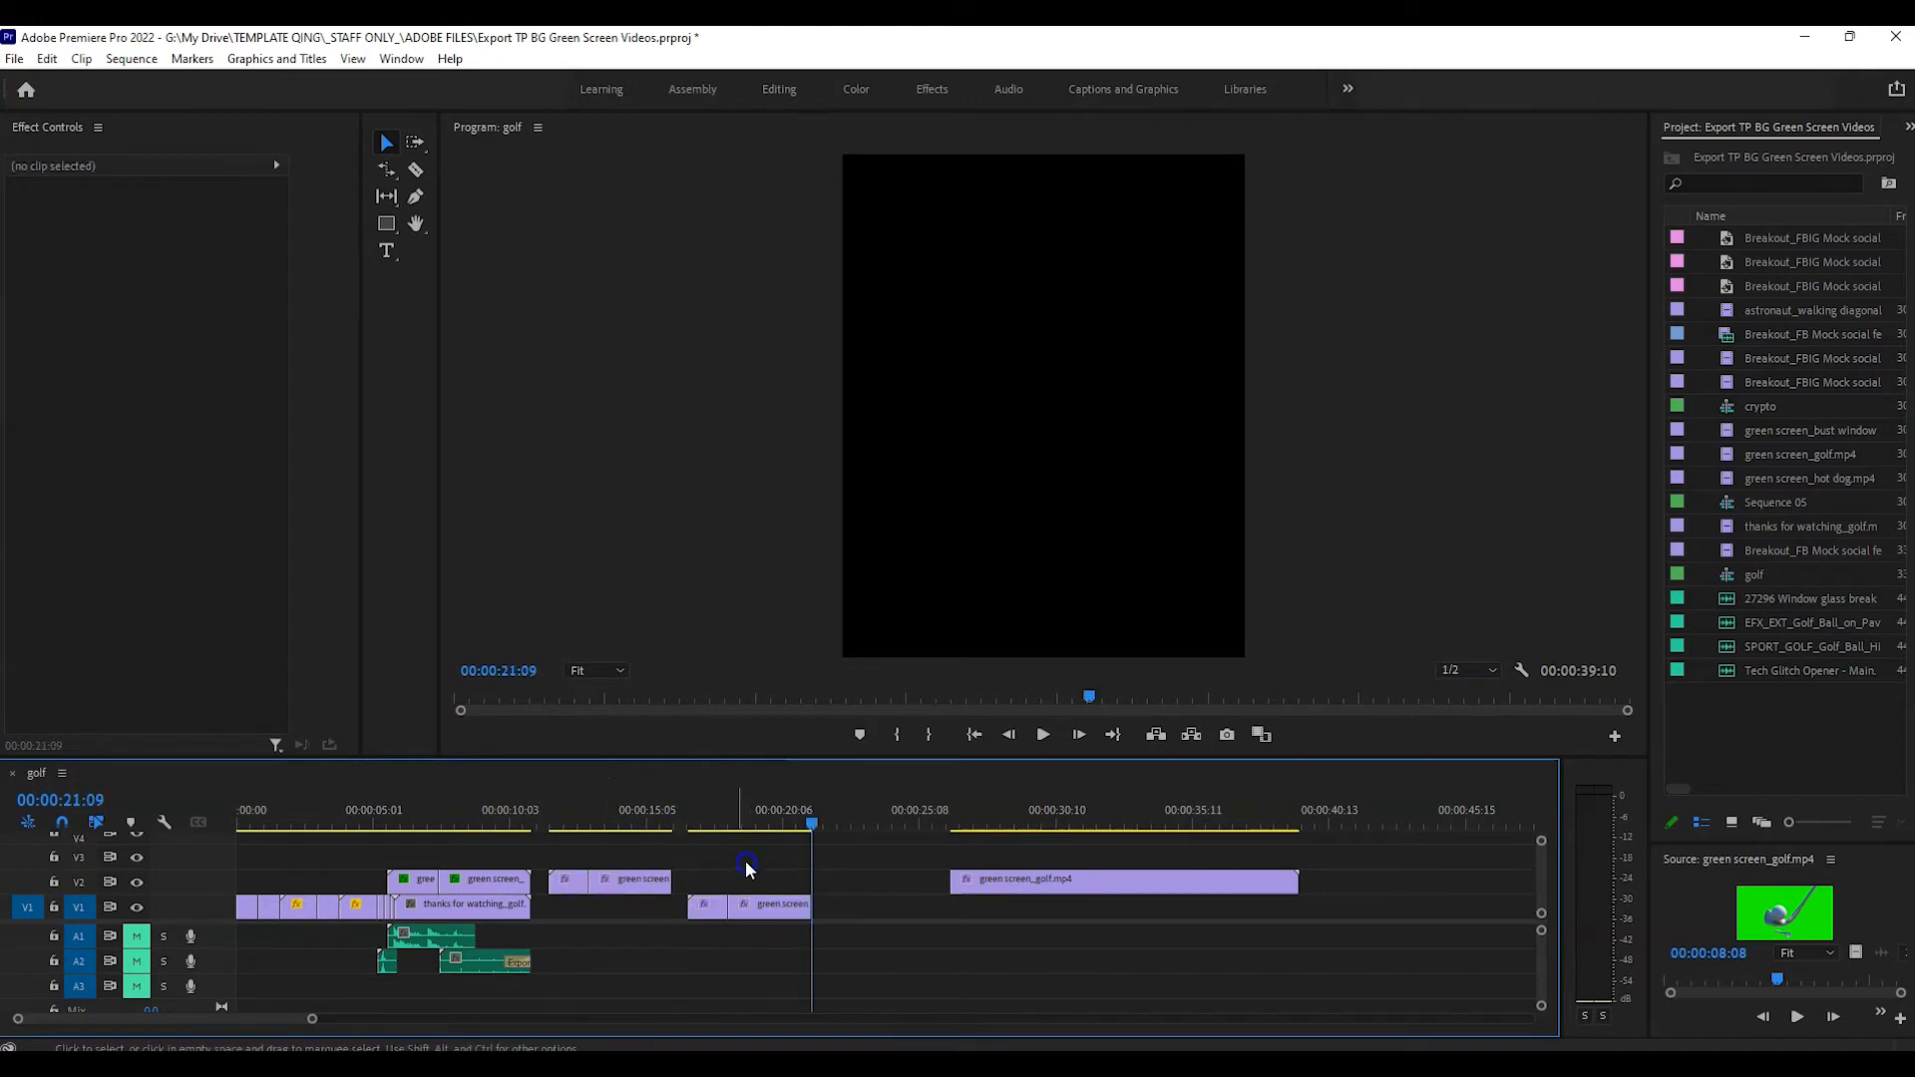
mouse_move(748, 866)
left_mouse_down()
mouse_move(769, 910)
mouse_move(705, 905)
mouse_move(749, 882)
left_mouse_up()
left_click_drag(807, 816, 687, 884)
left_click(702, 884)
Shorten the second golf segment's duration to 00:00:01:12 at 224.44% speed and move the duplicated pair against it to close the gap.
left_click_drag(661, 814, 543, 836)
left_click(662, 883)
right_click(636, 882)
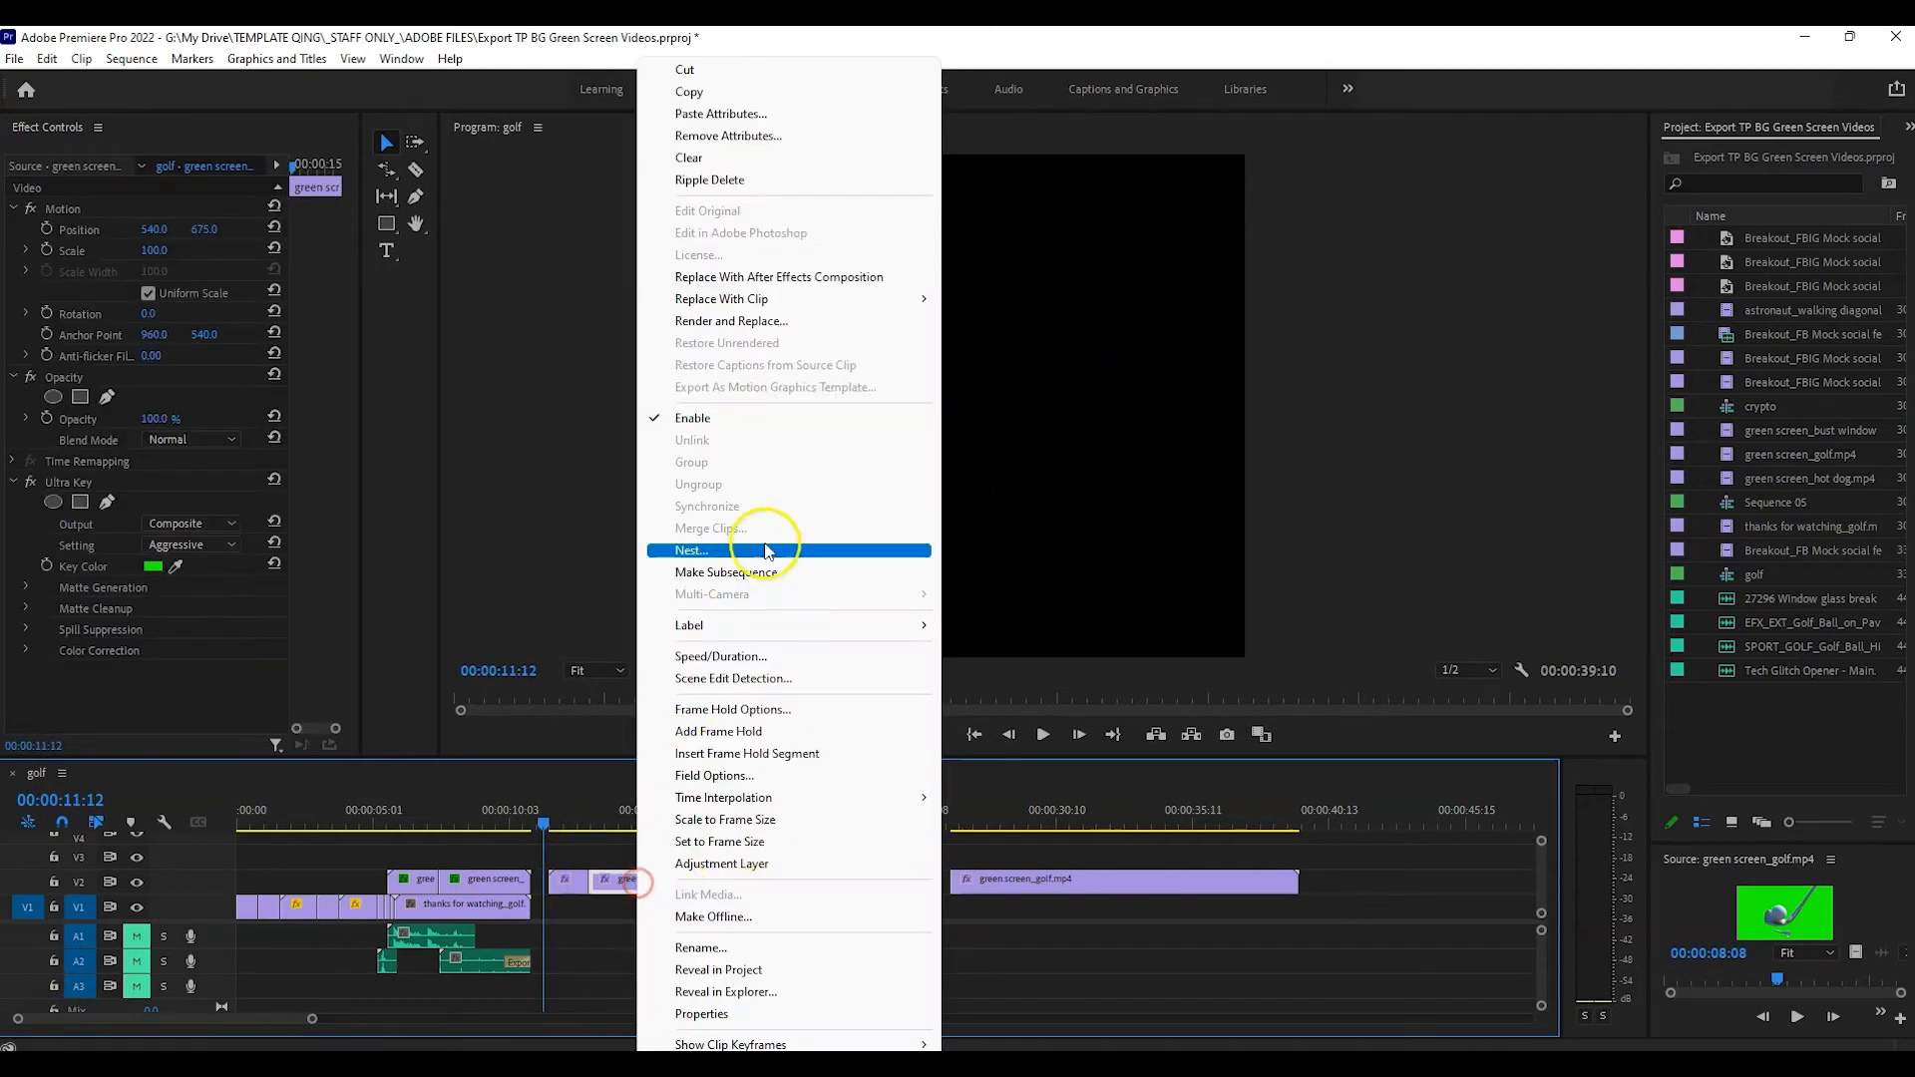
left_click(580, 866)
right_click(660, 876)
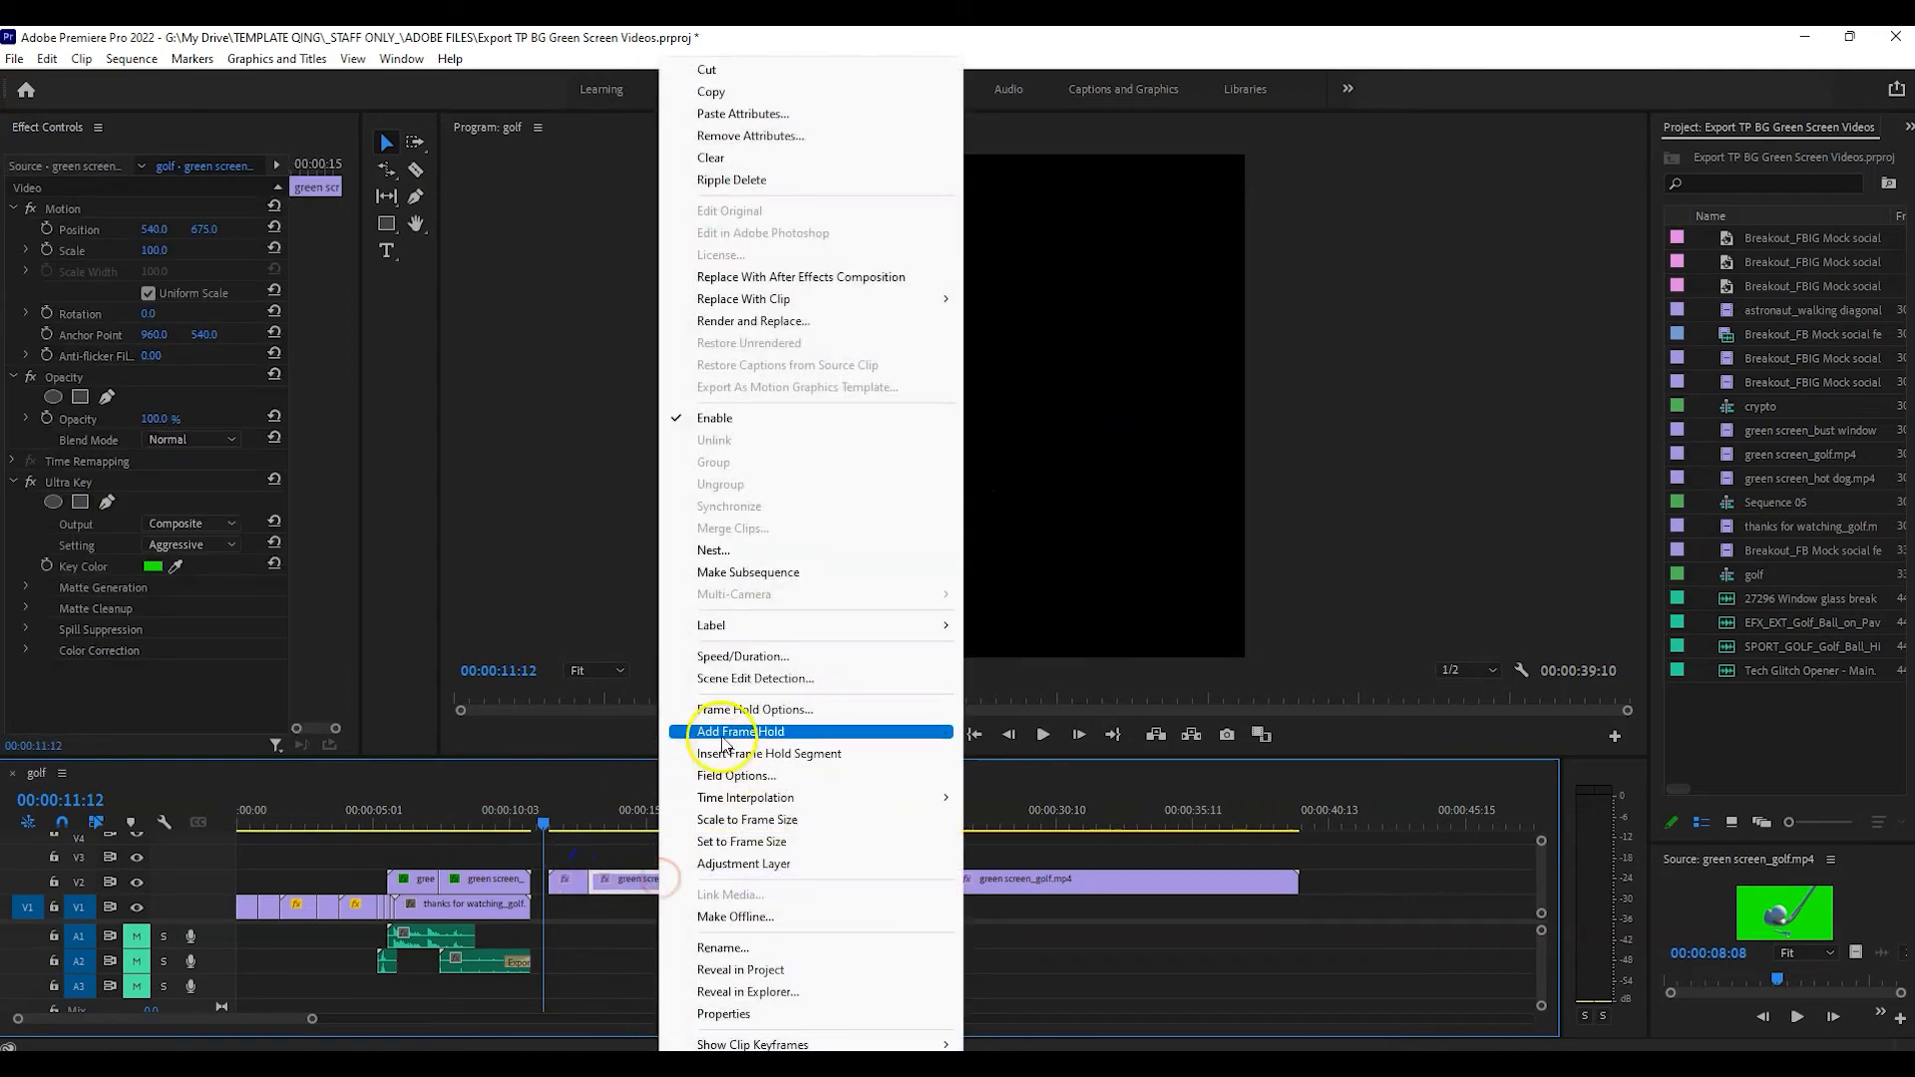
left_click(735, 657)
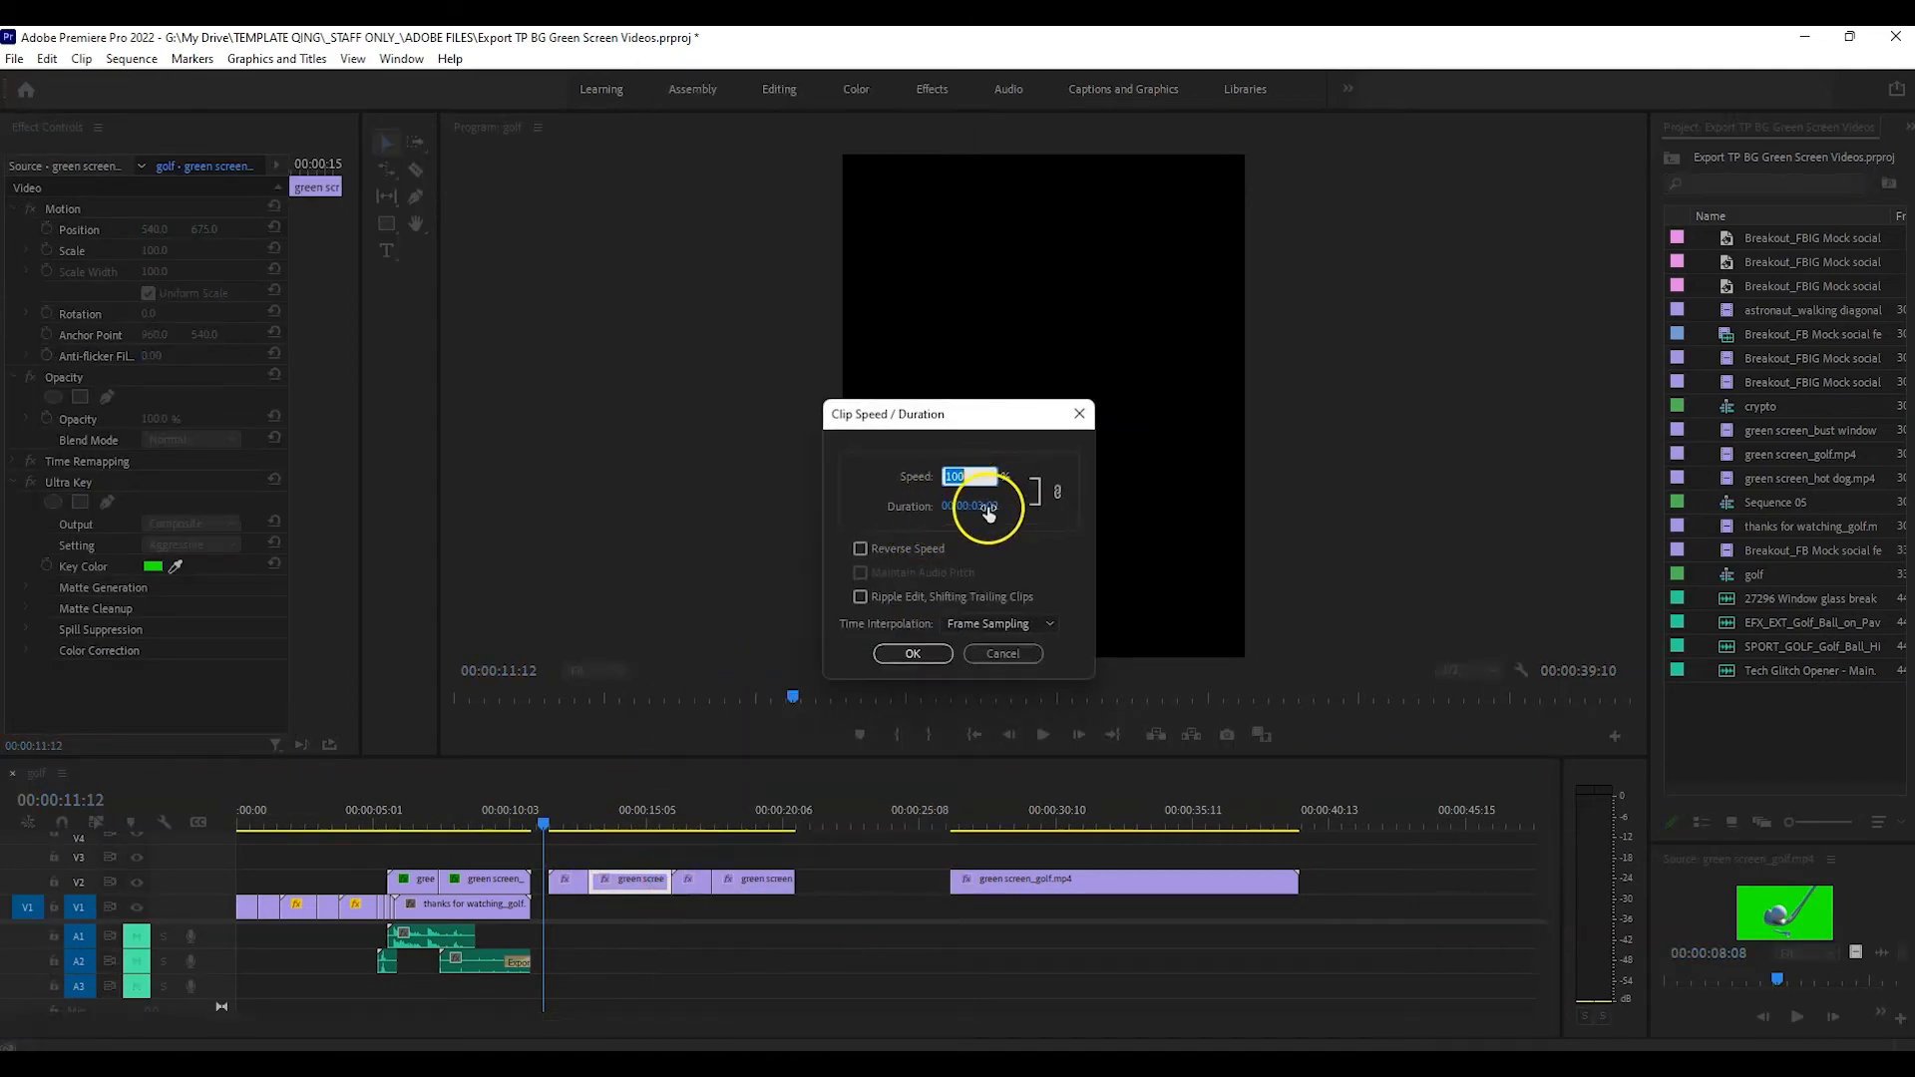
left_click_drag(988, 512, 969, 511)
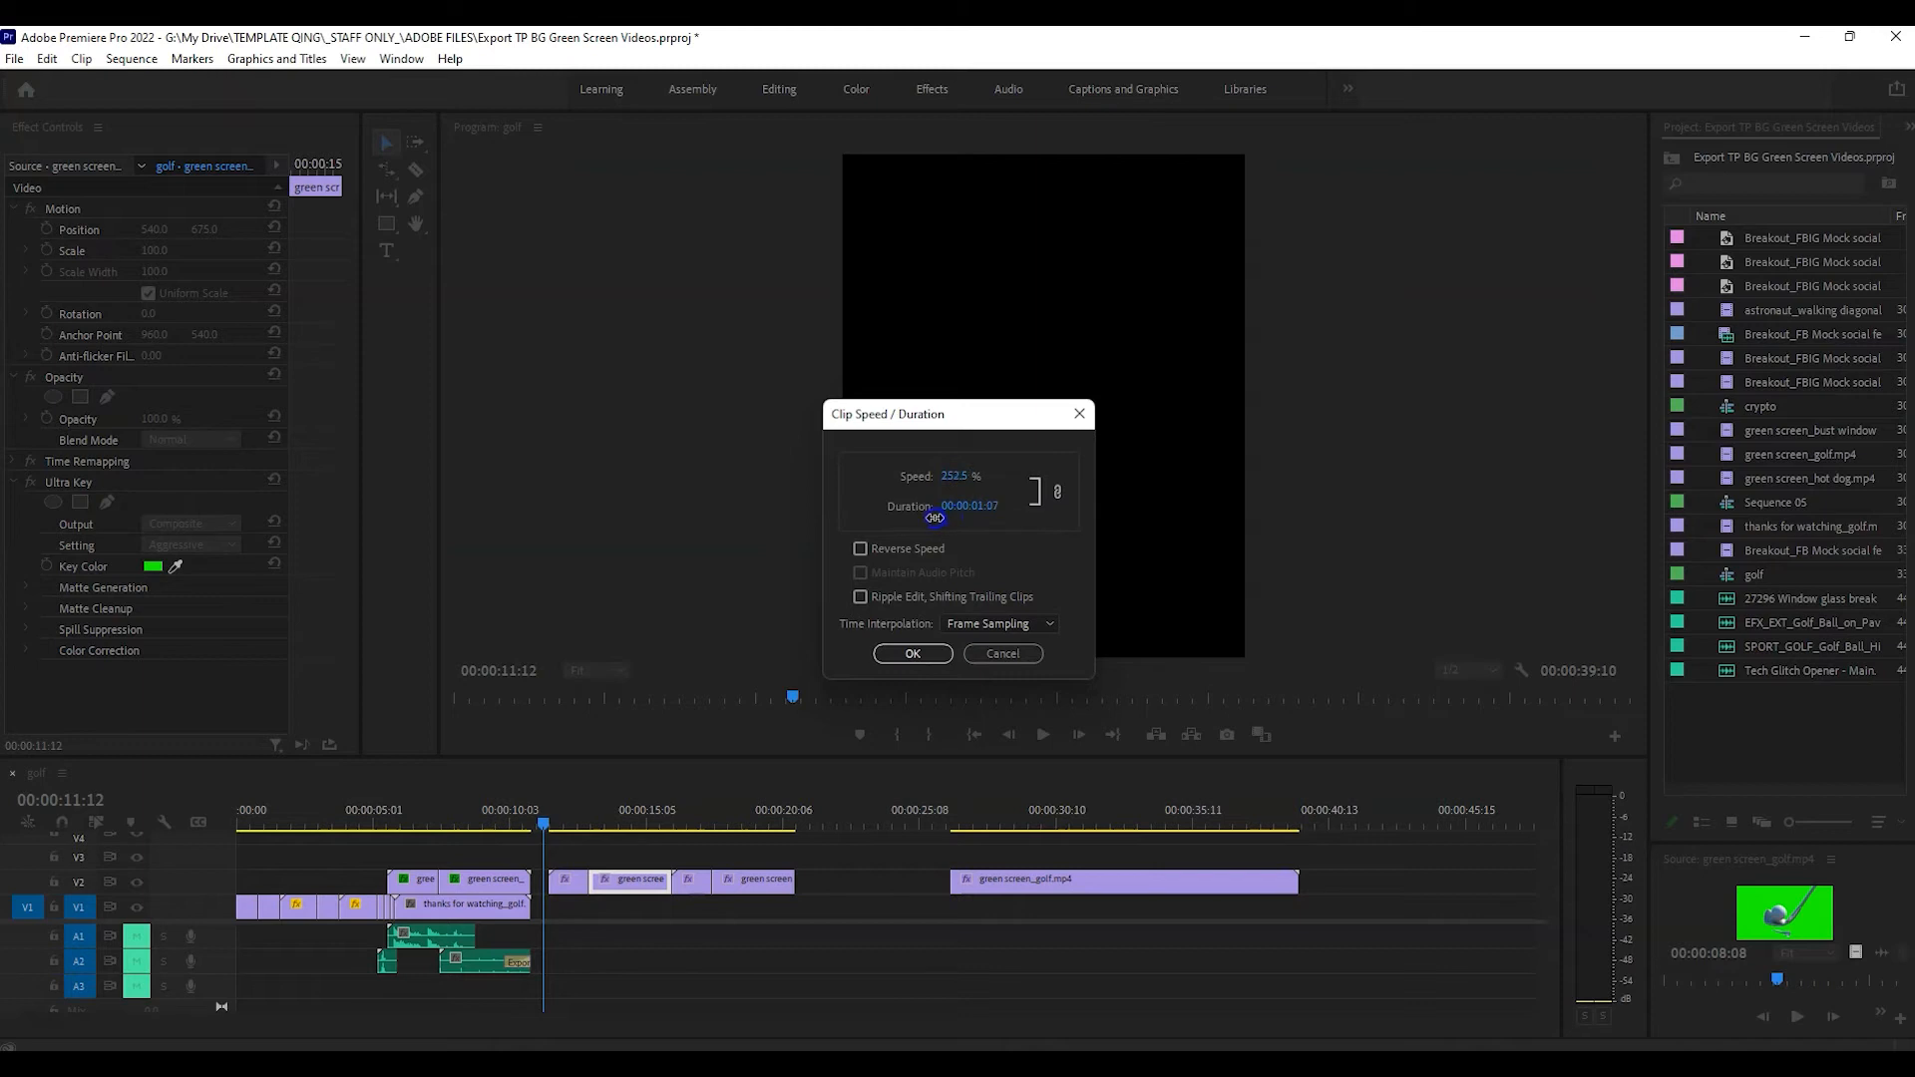
left_click(879, 650)
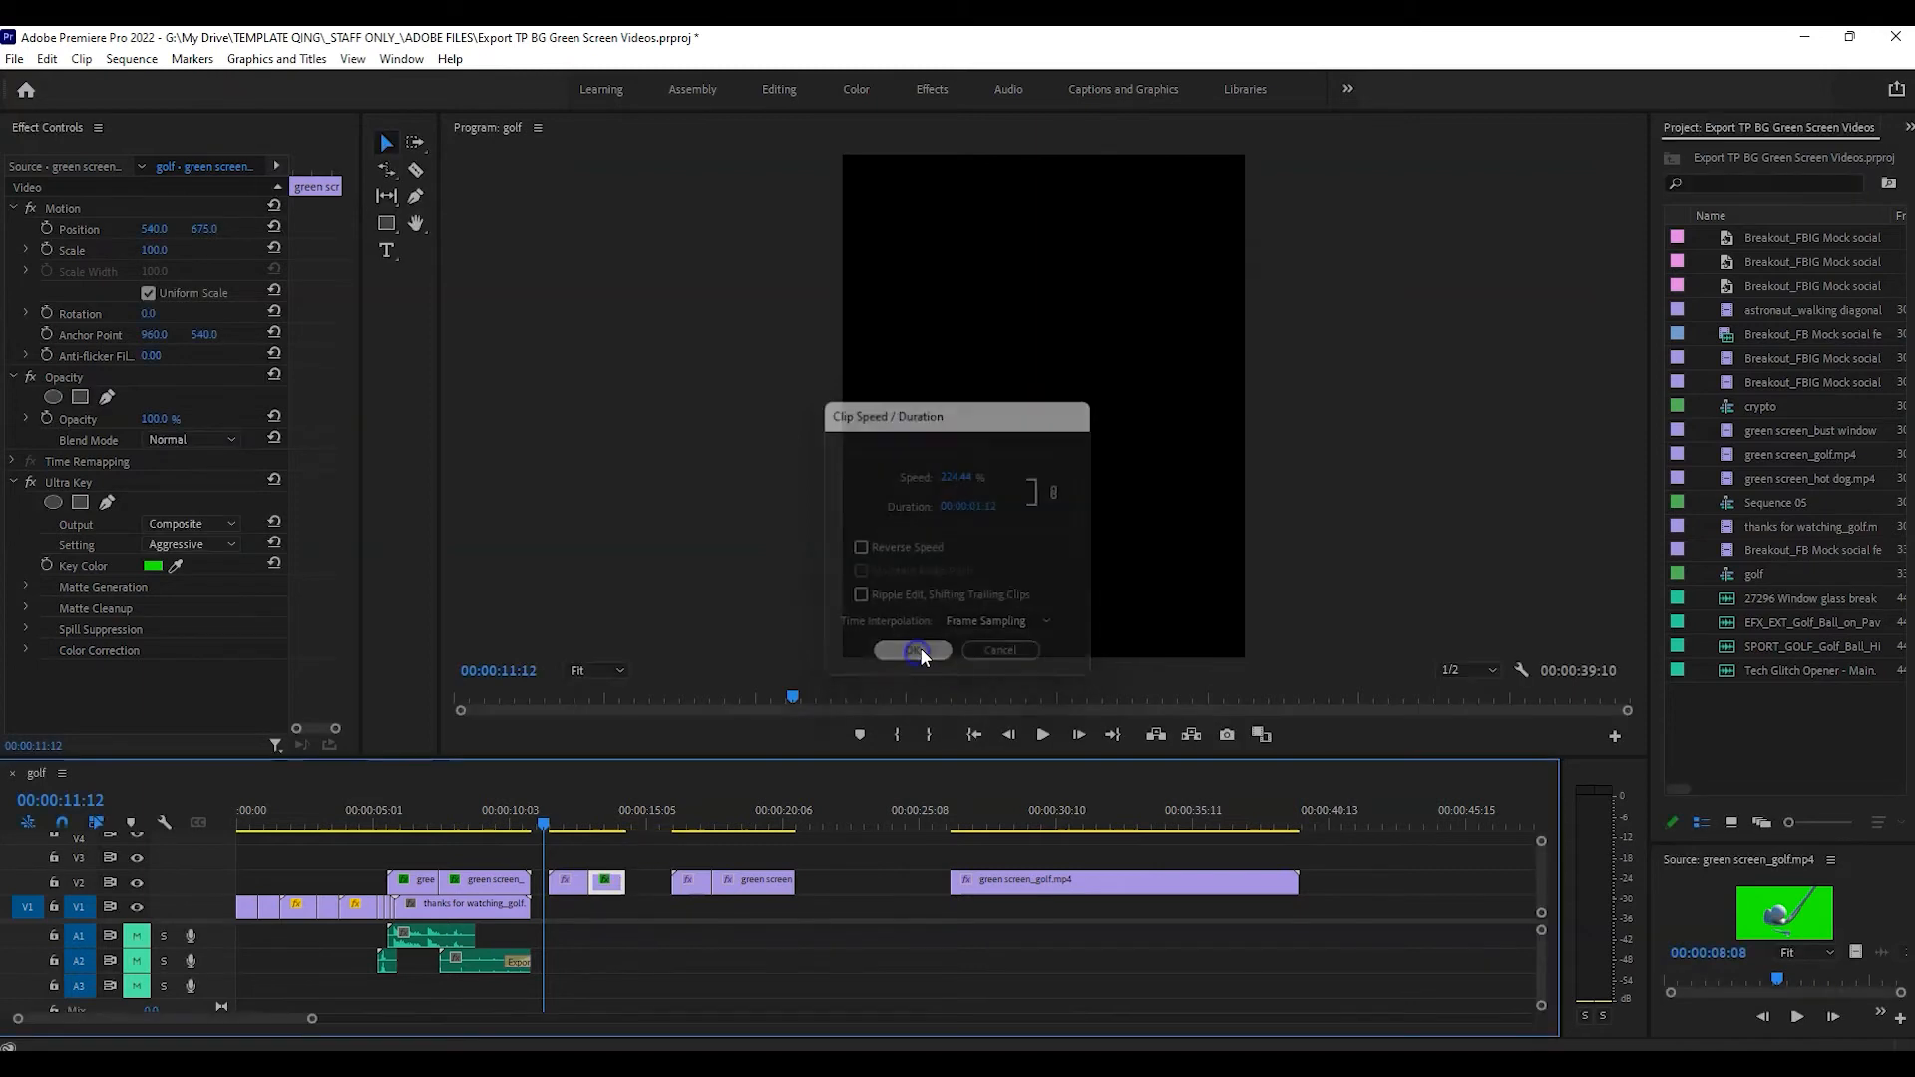
mouse_move(655, 844)
left_mouse_down()
mouse_move(820, 918)
mouse_move(619, 867)
mouse_move(662, 876)
mouse_move(644, 877)
left_mouse_up()
left_click_drag(541, 822, 648, 846)
Set the speed of the last short golf segment in the duplicated pair to 200%.
left_click(760, 916)
right_click(704, 884)
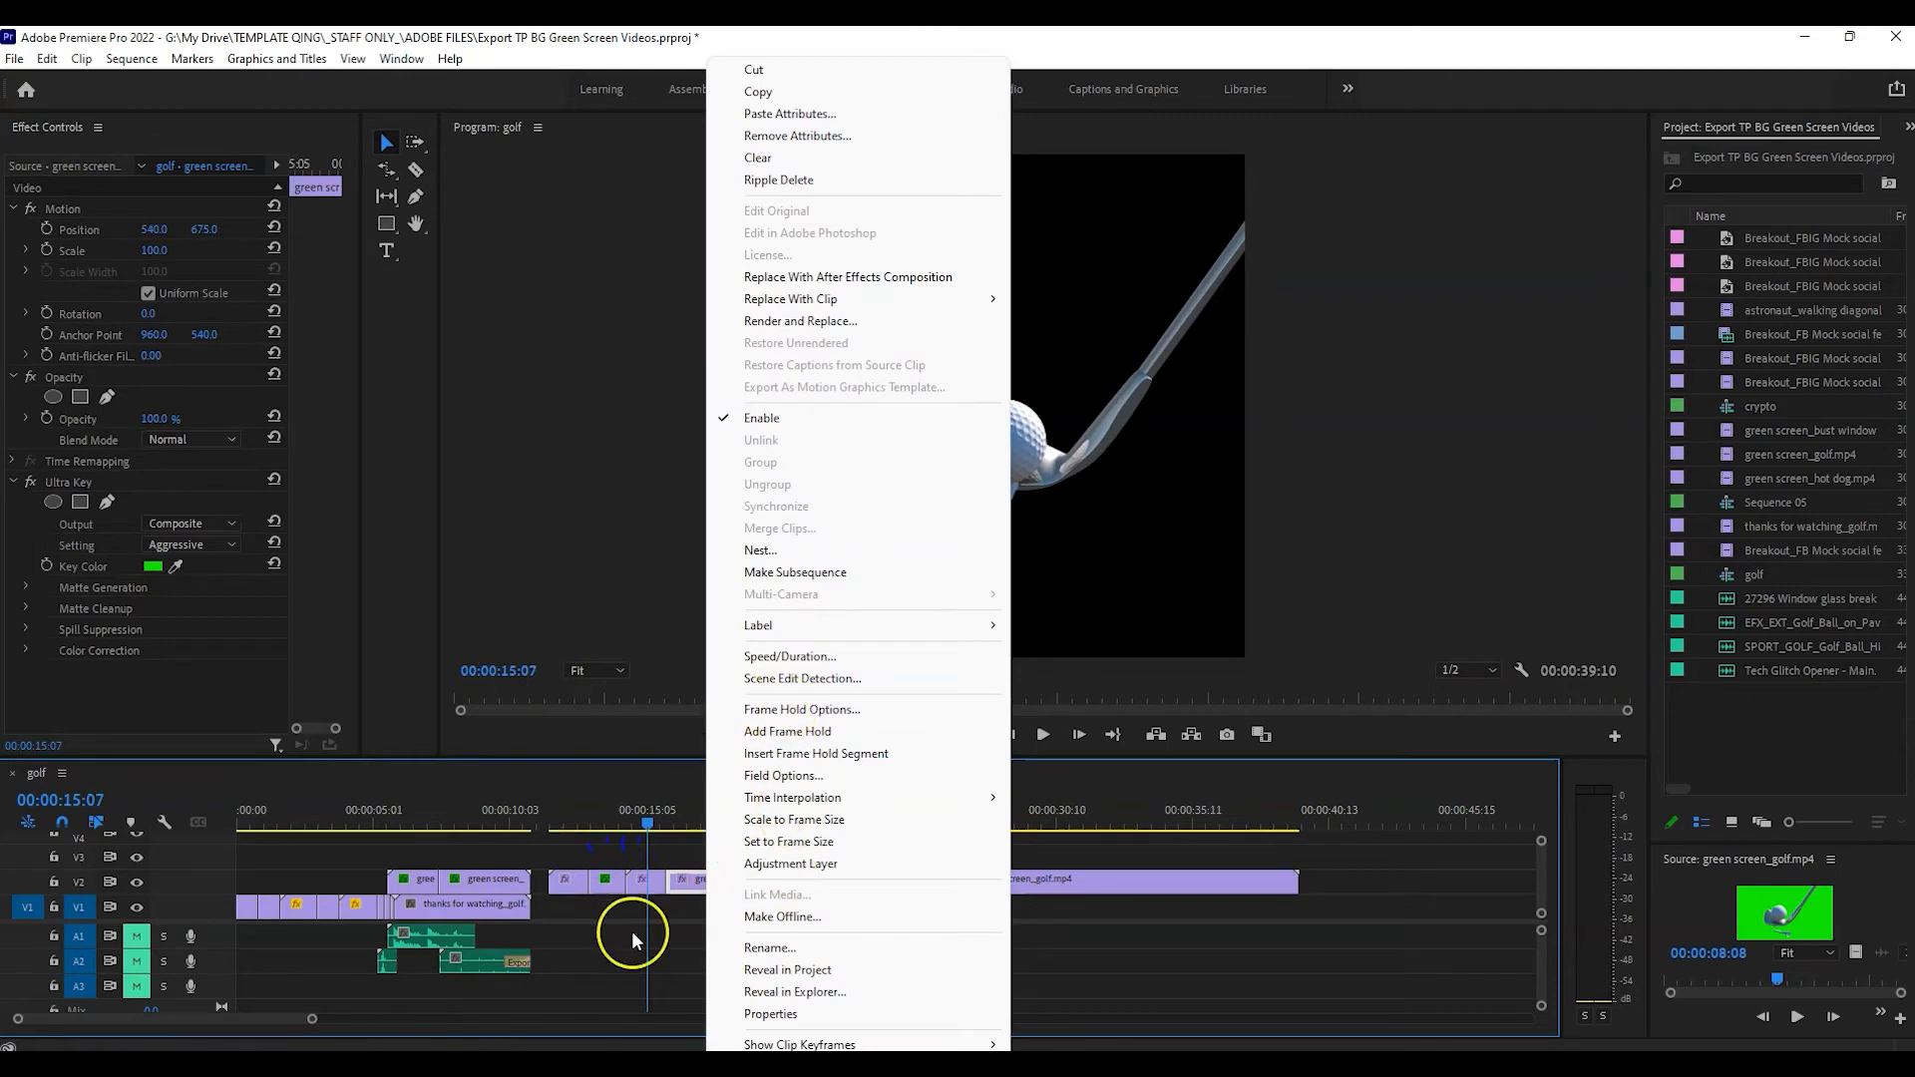
left_click(632, 935)
right_click(705, 881)
left_click(773, 657)
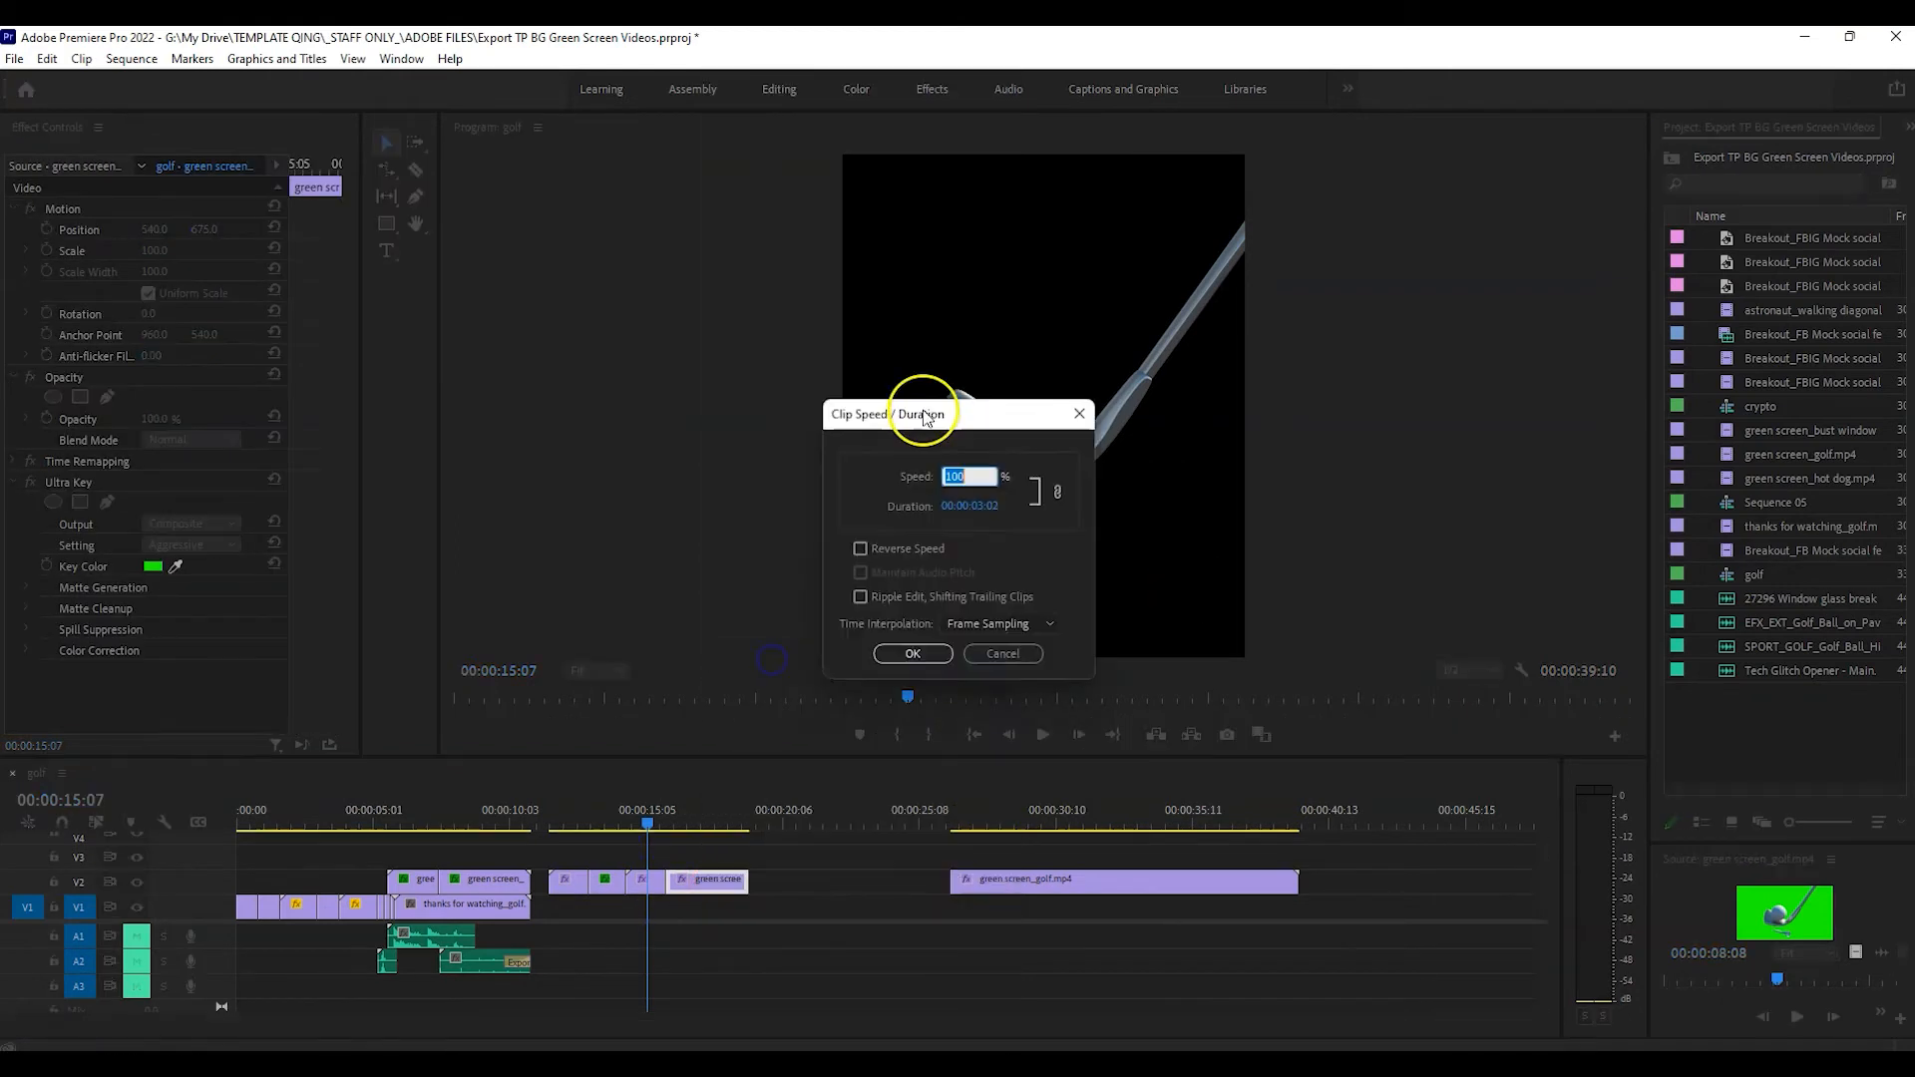
type("200")
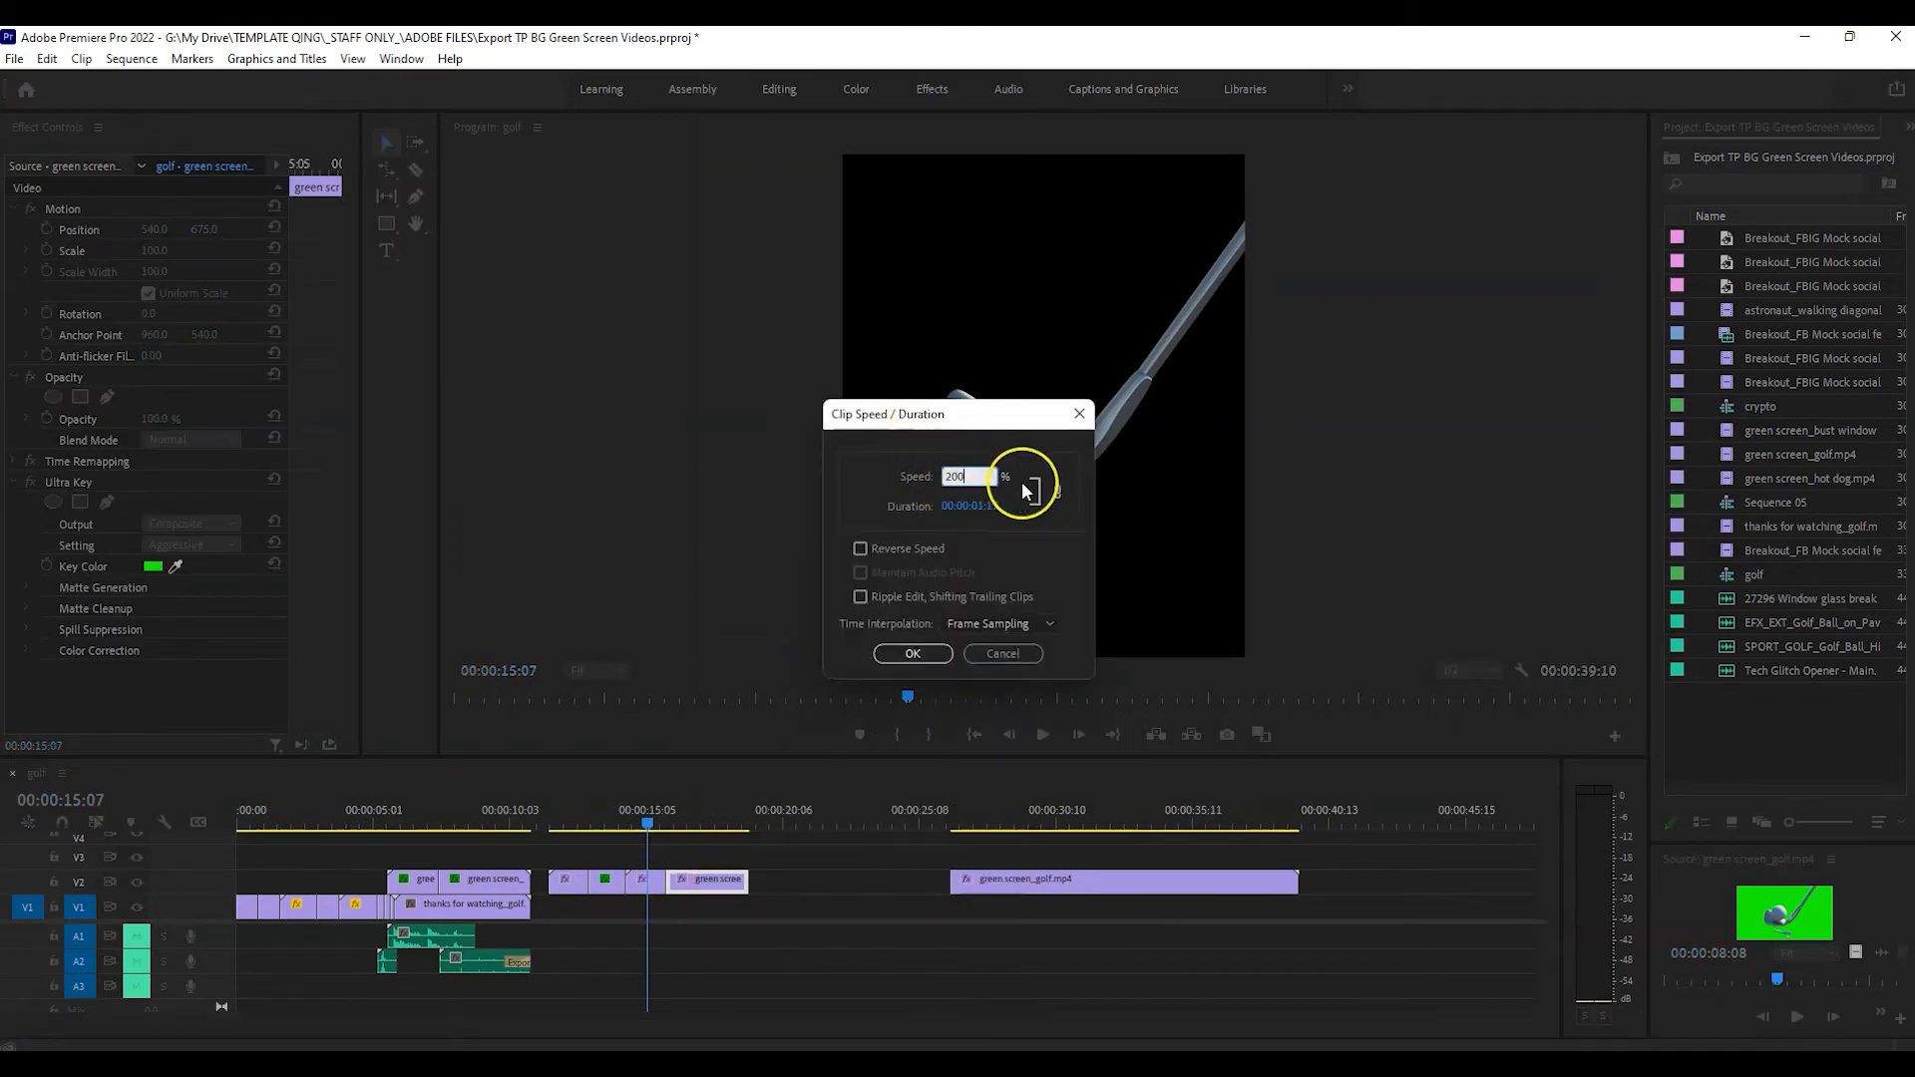
left_click(912, 653)
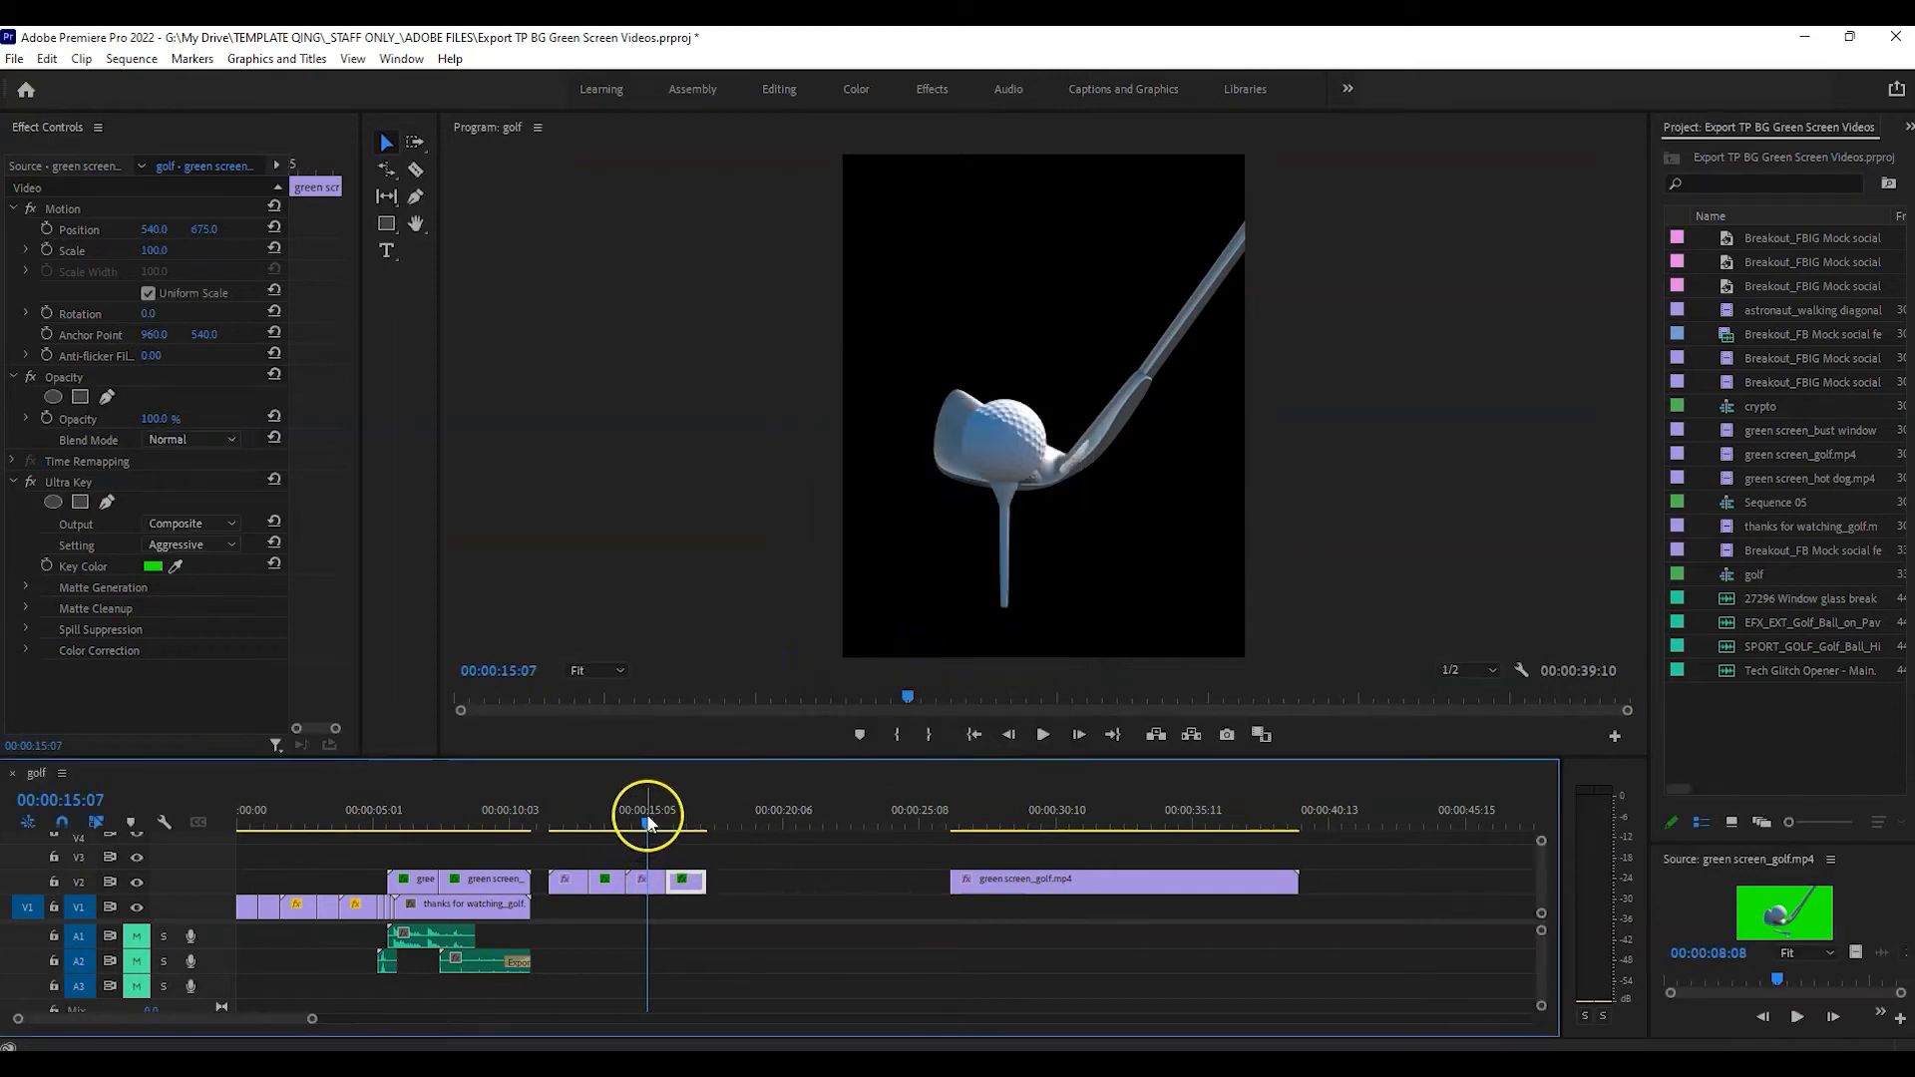
Play back the sped-up segments and move the long trailing golf clip directly against the end of the last one.
left_click_drag(643, 824, 549, 836)
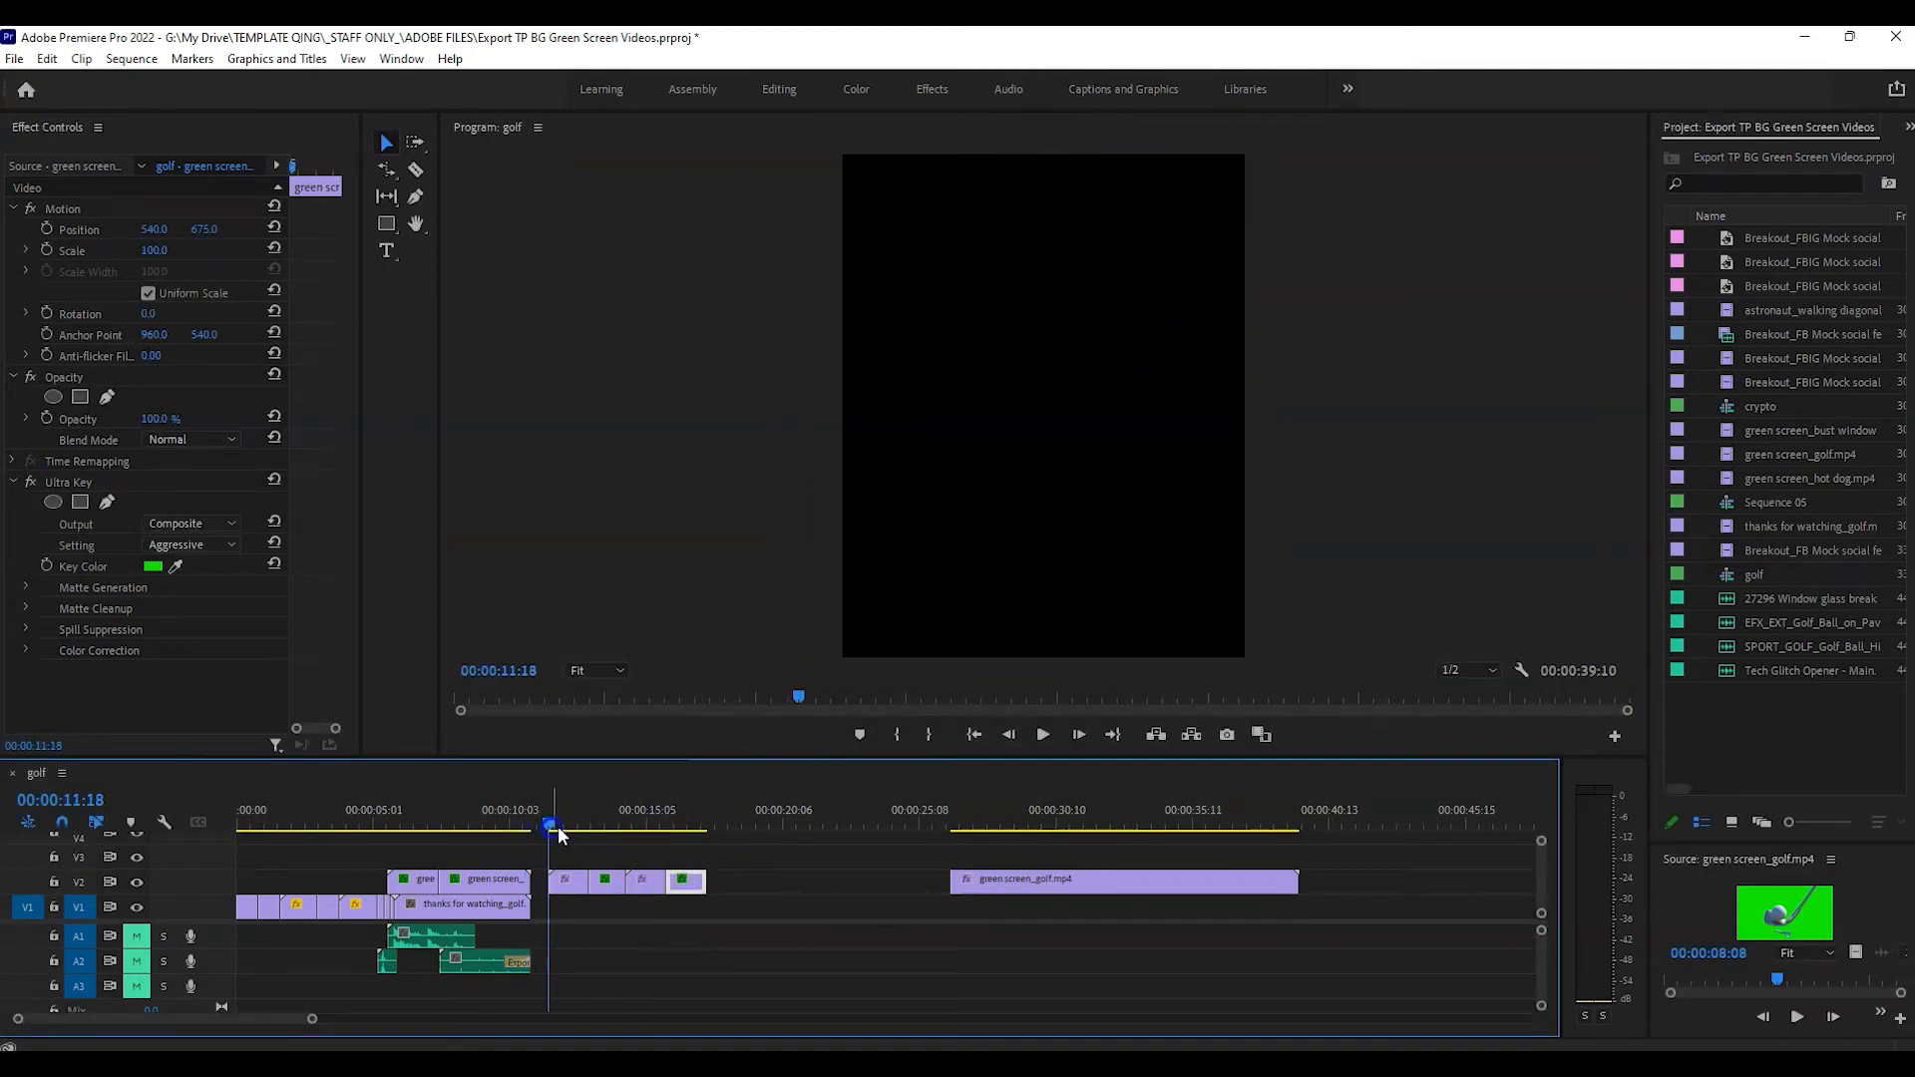
key("space")
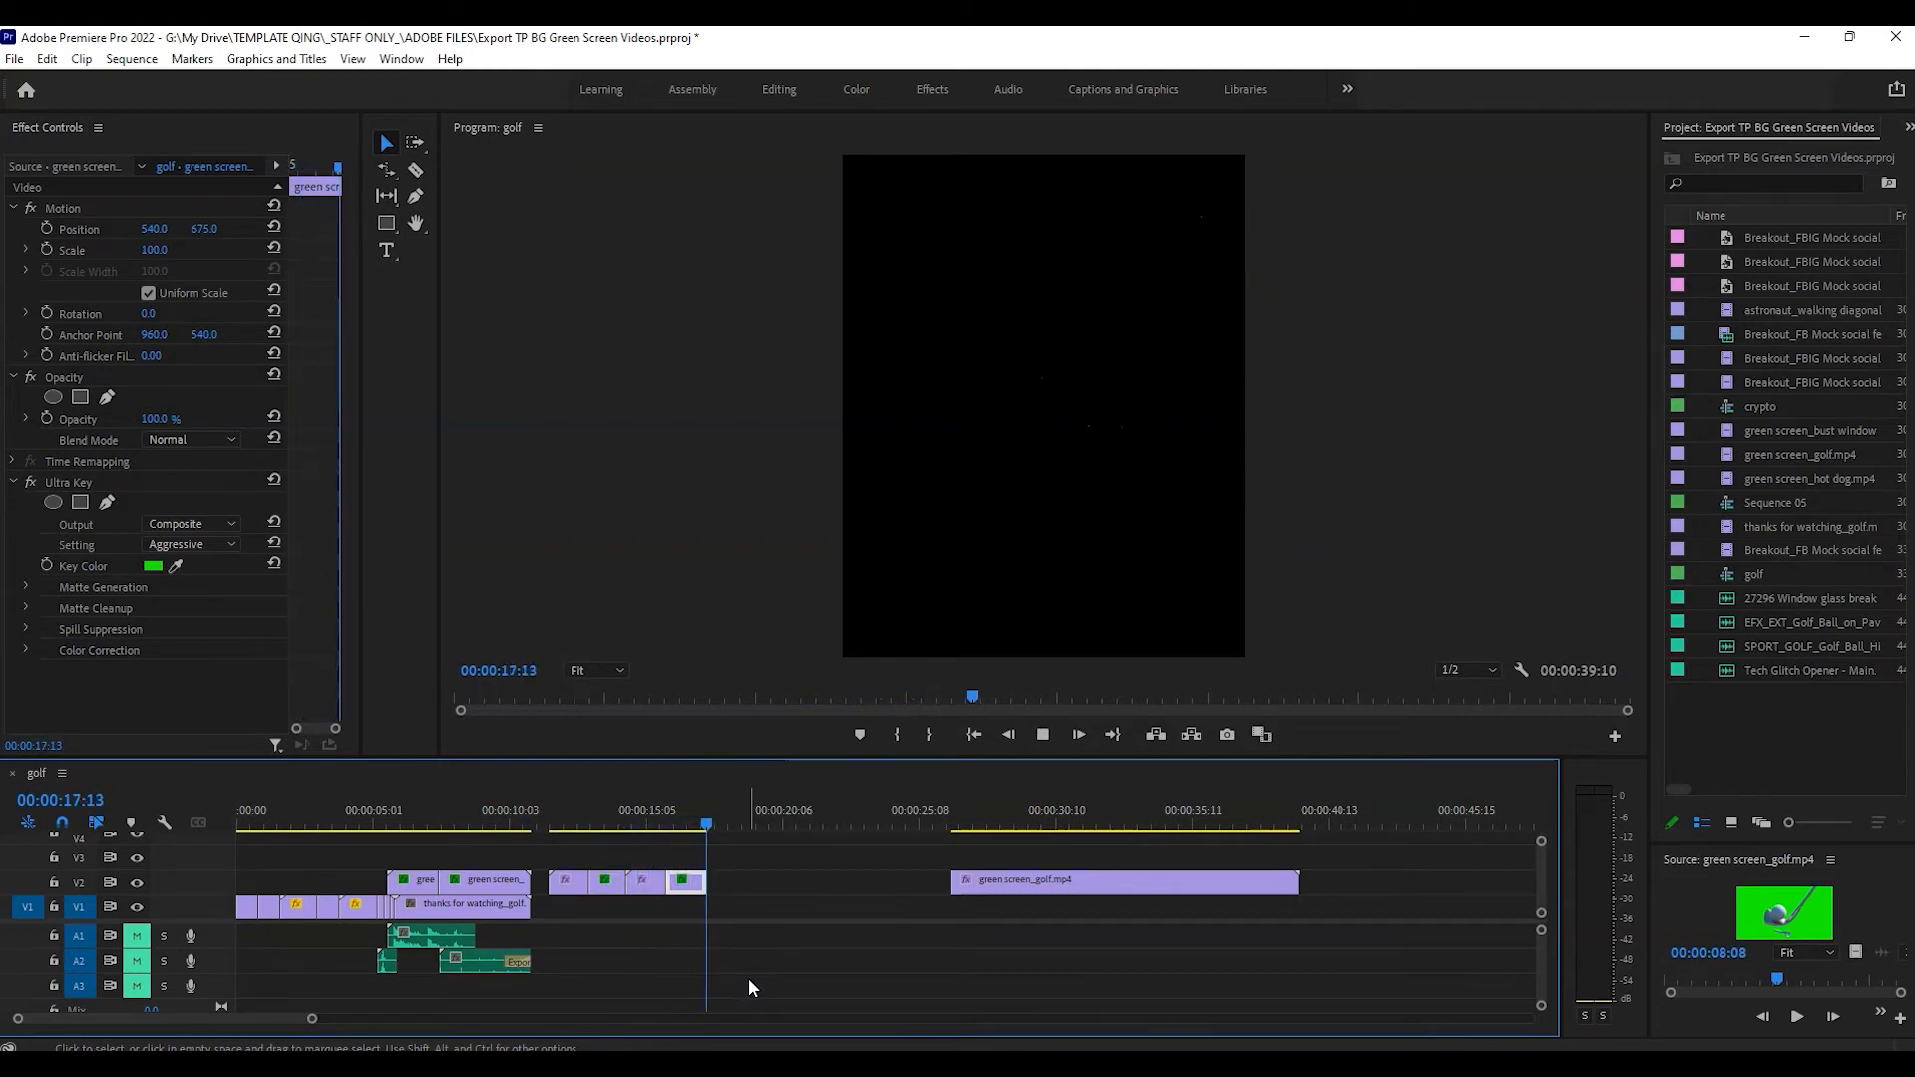
left_click(769, 824)
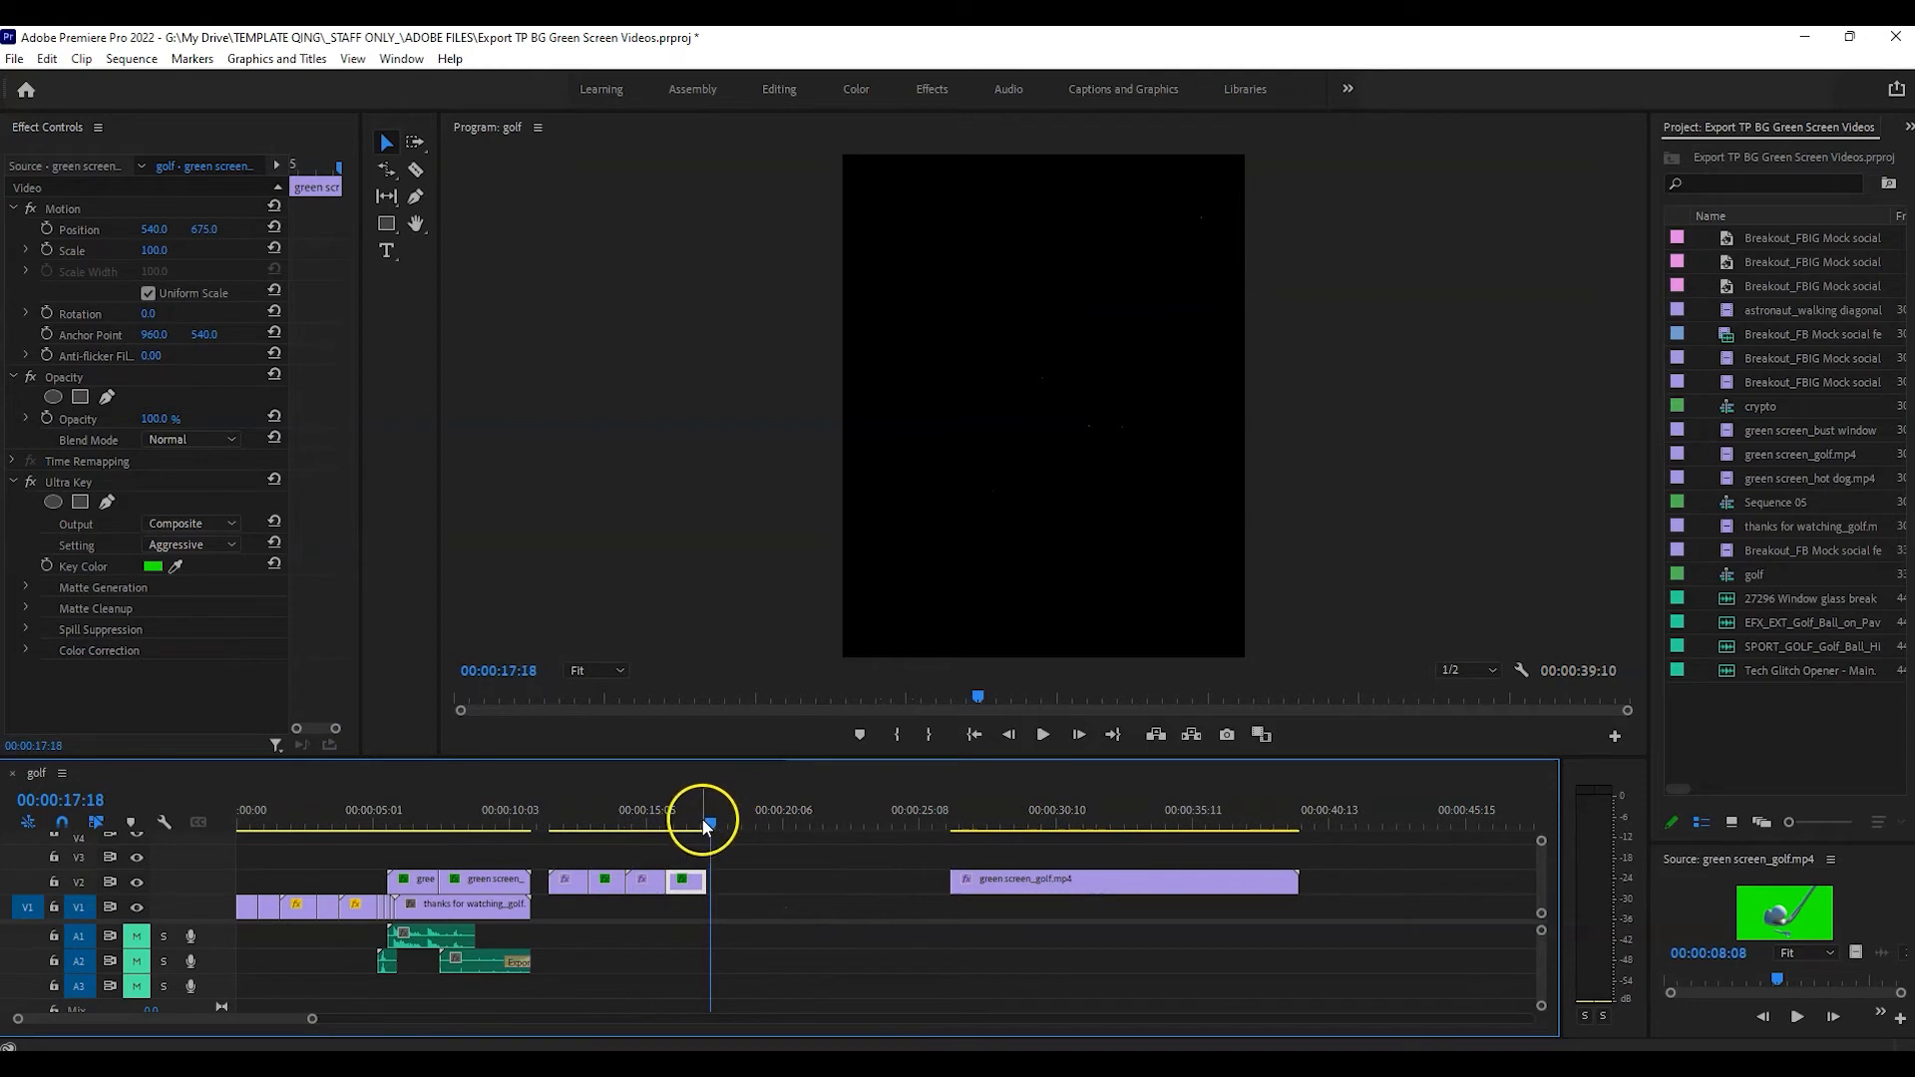
left_click_drag(704, 823, 625, 824)
left_click_drag(1055, 877, 816, 883)
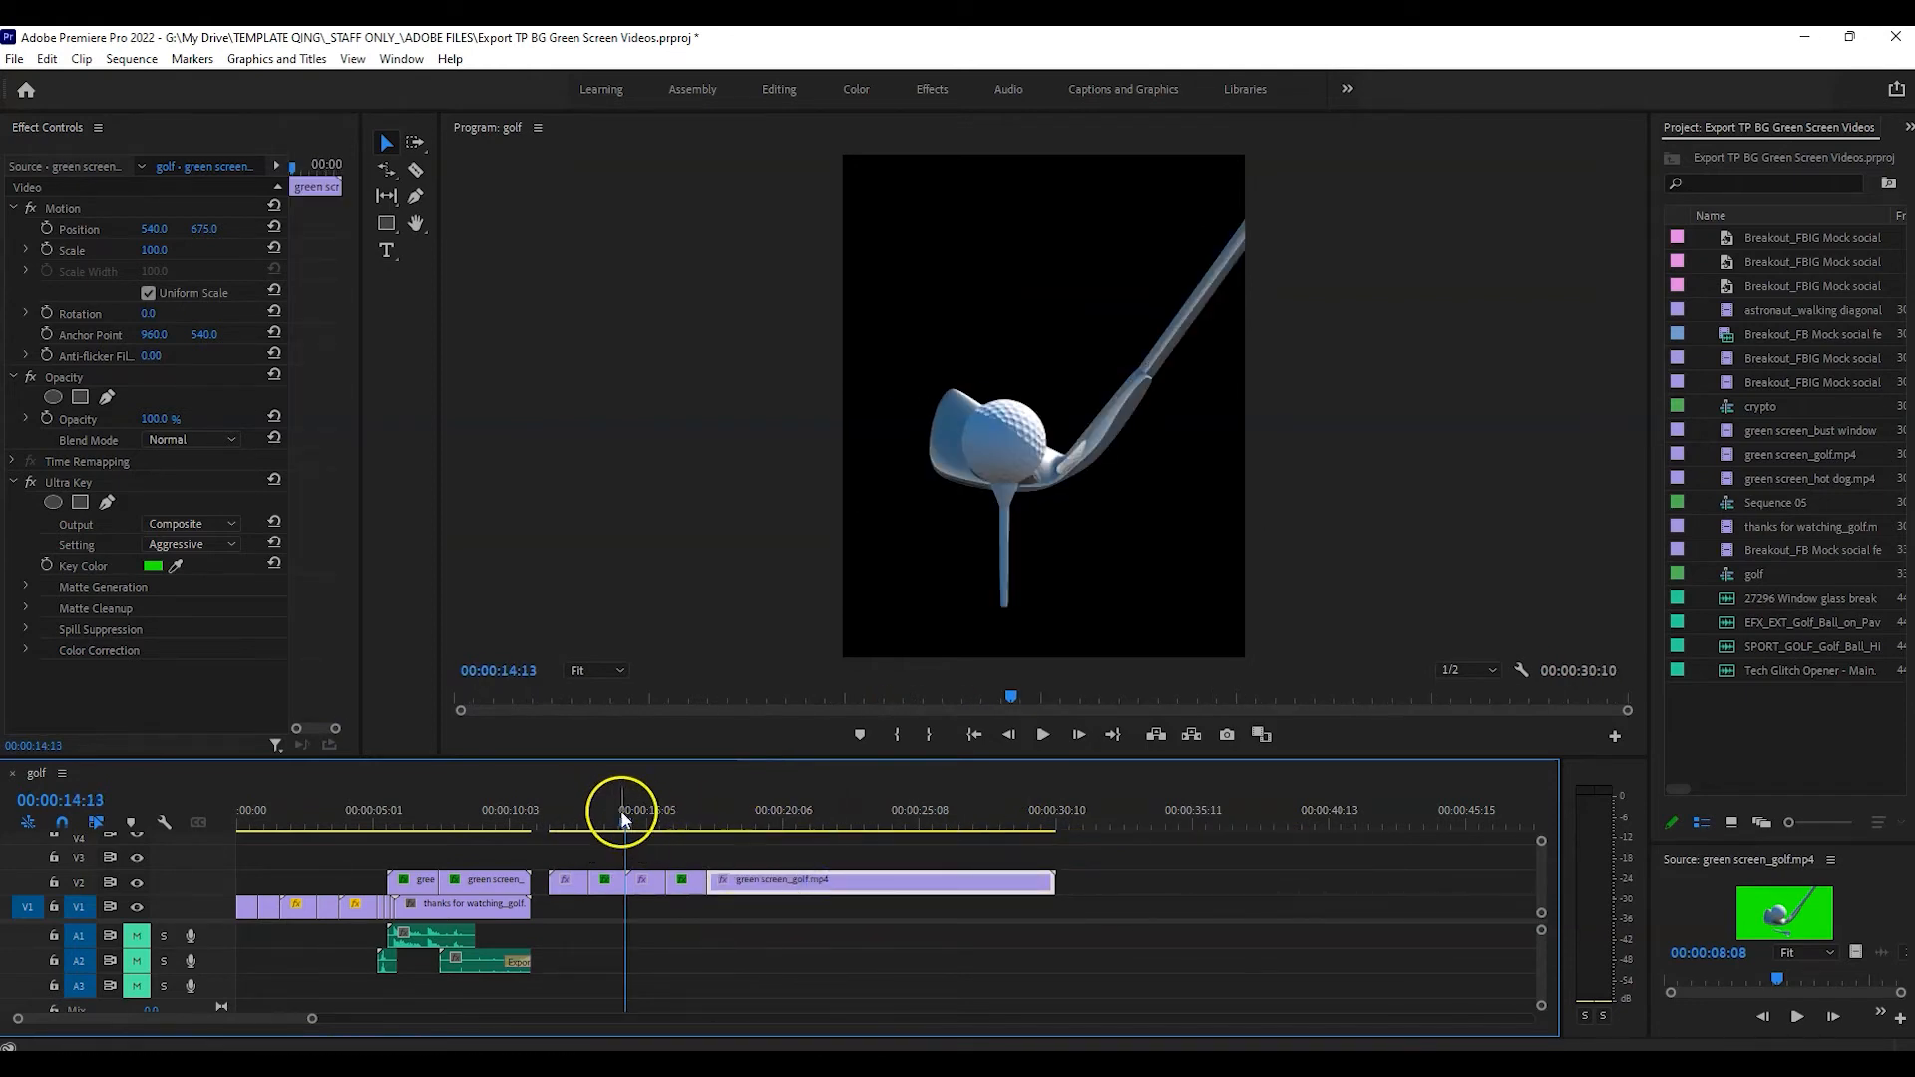
Split the long trailing golf clip on V2 at about 00:00:19:15, where the tee starts tipping over.
left_click_drag(626, 824, 776, 824)
key("c")
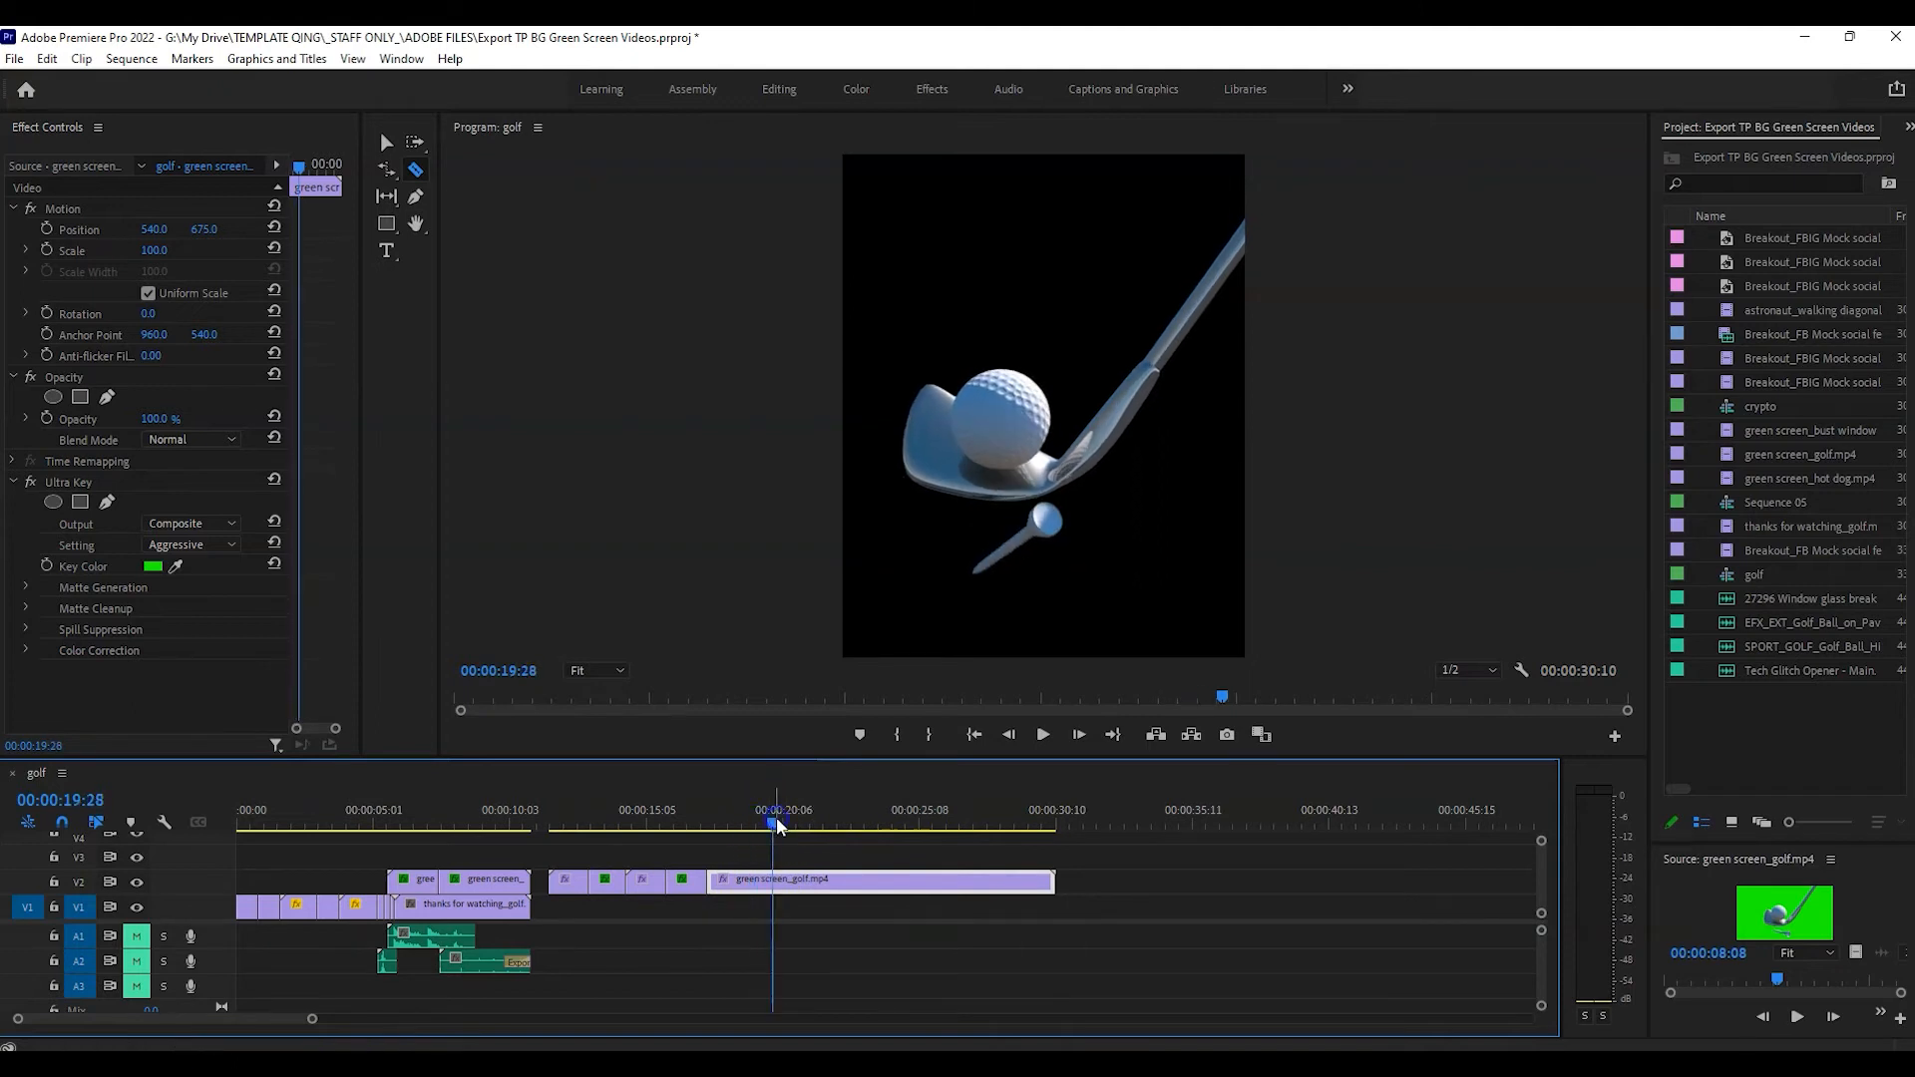
key("v")
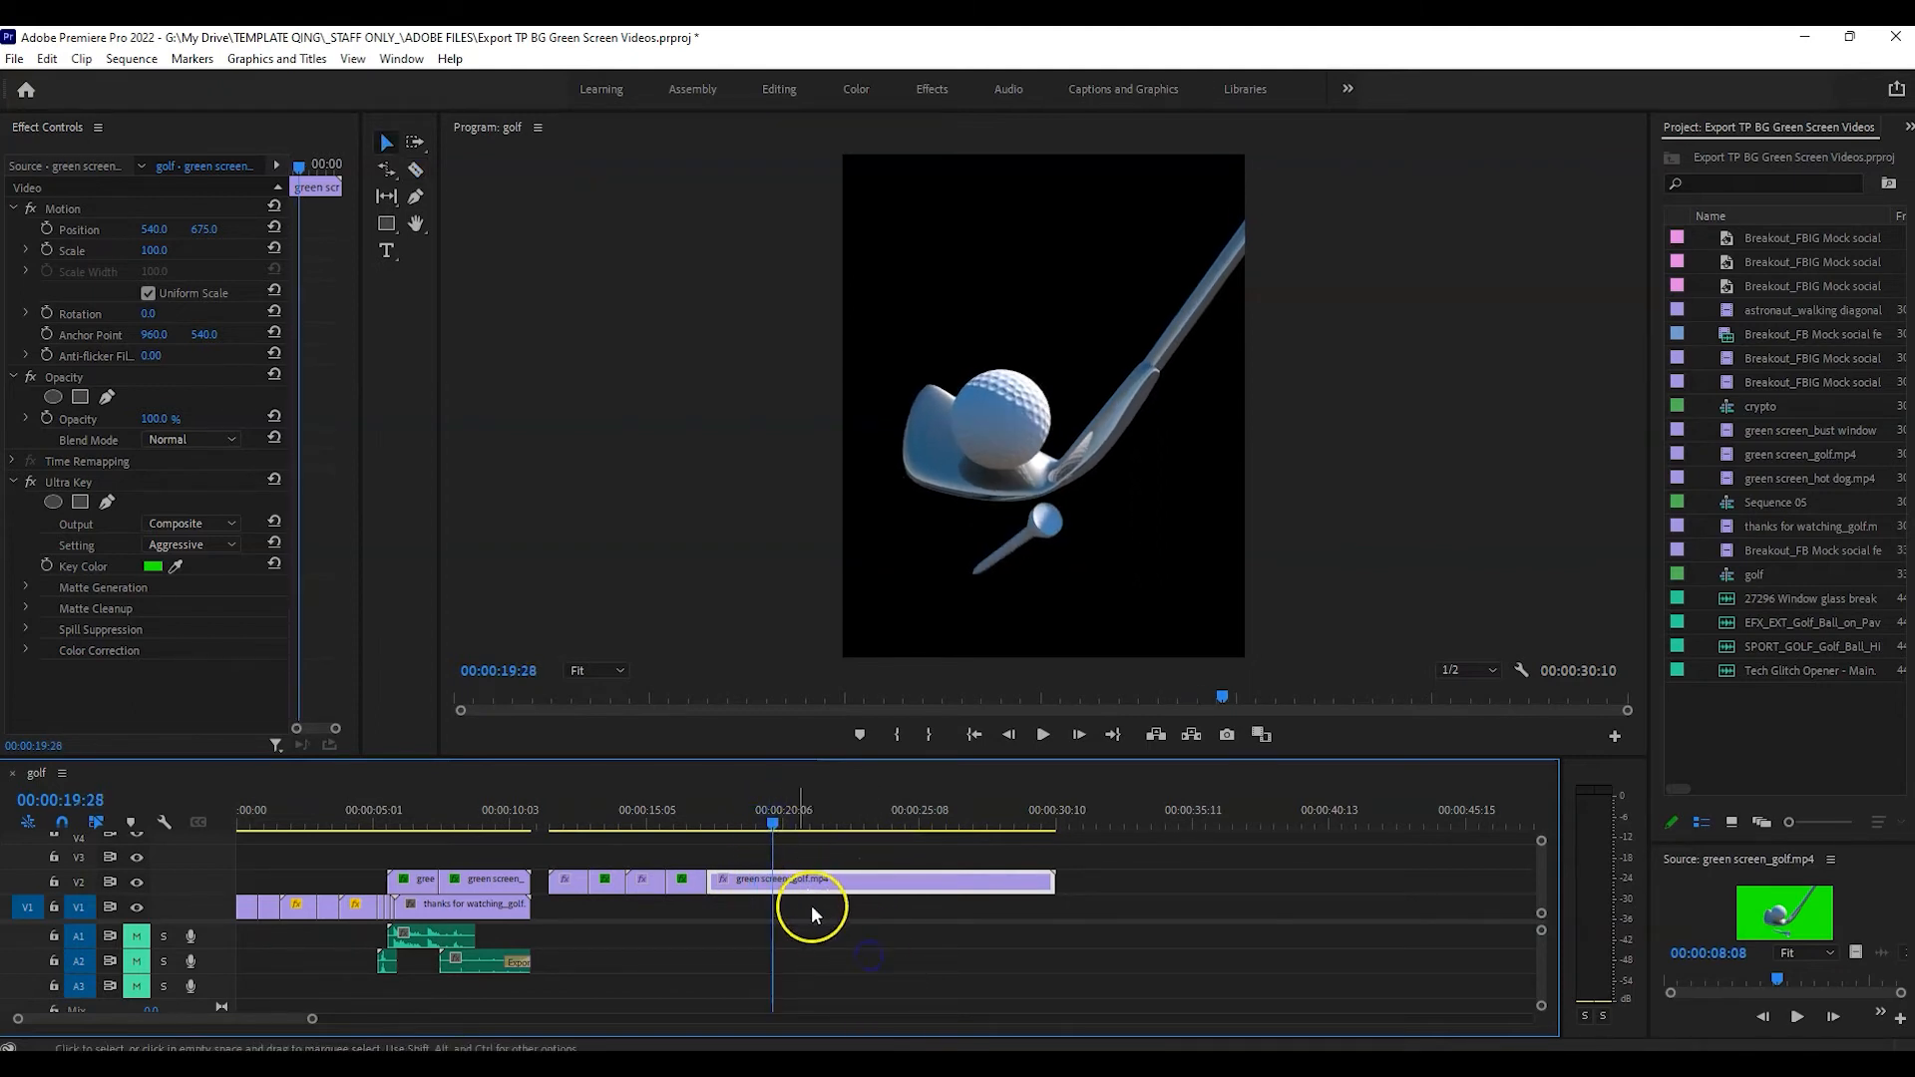
mouse_move(781, 825)
left_mouse_down()
mouse_move(678, 834)
mouse_move(775, 828)
mouse_move(759, 823)
left_mouse_up()
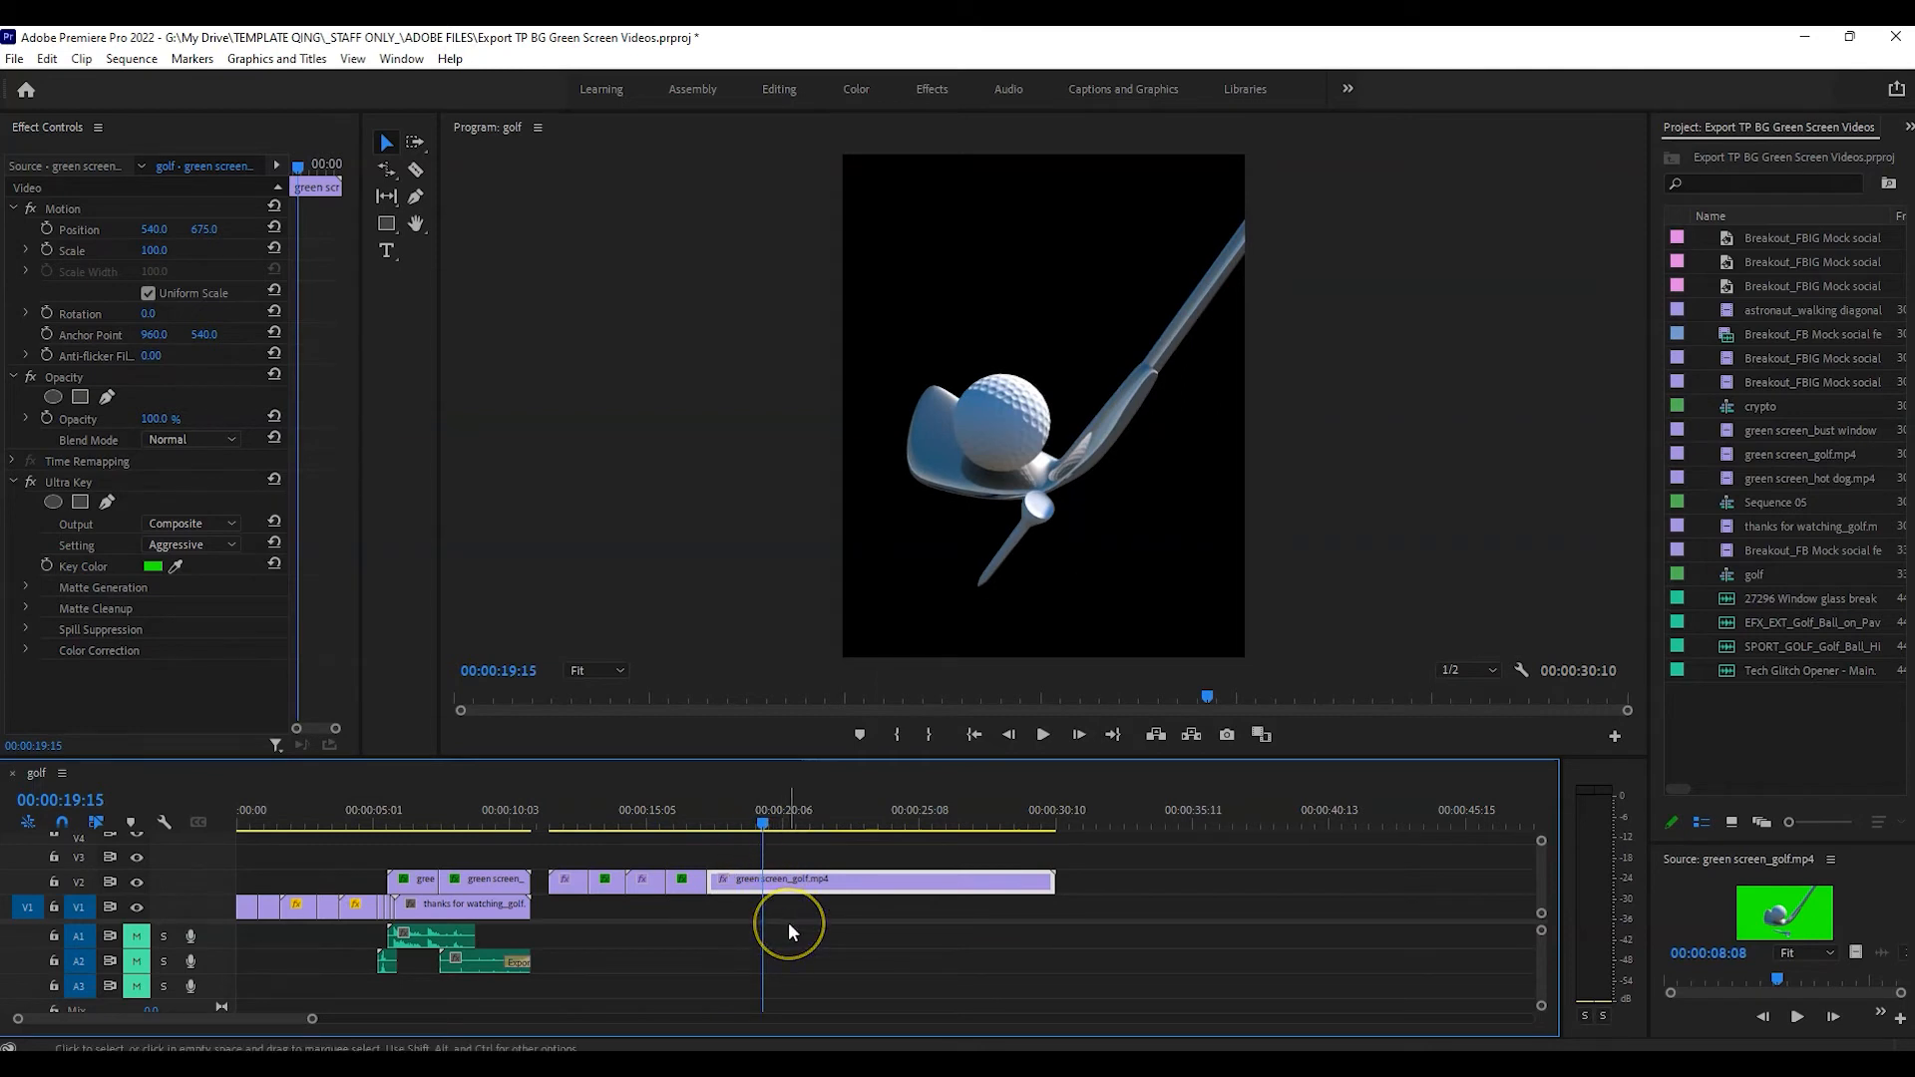
key("c")
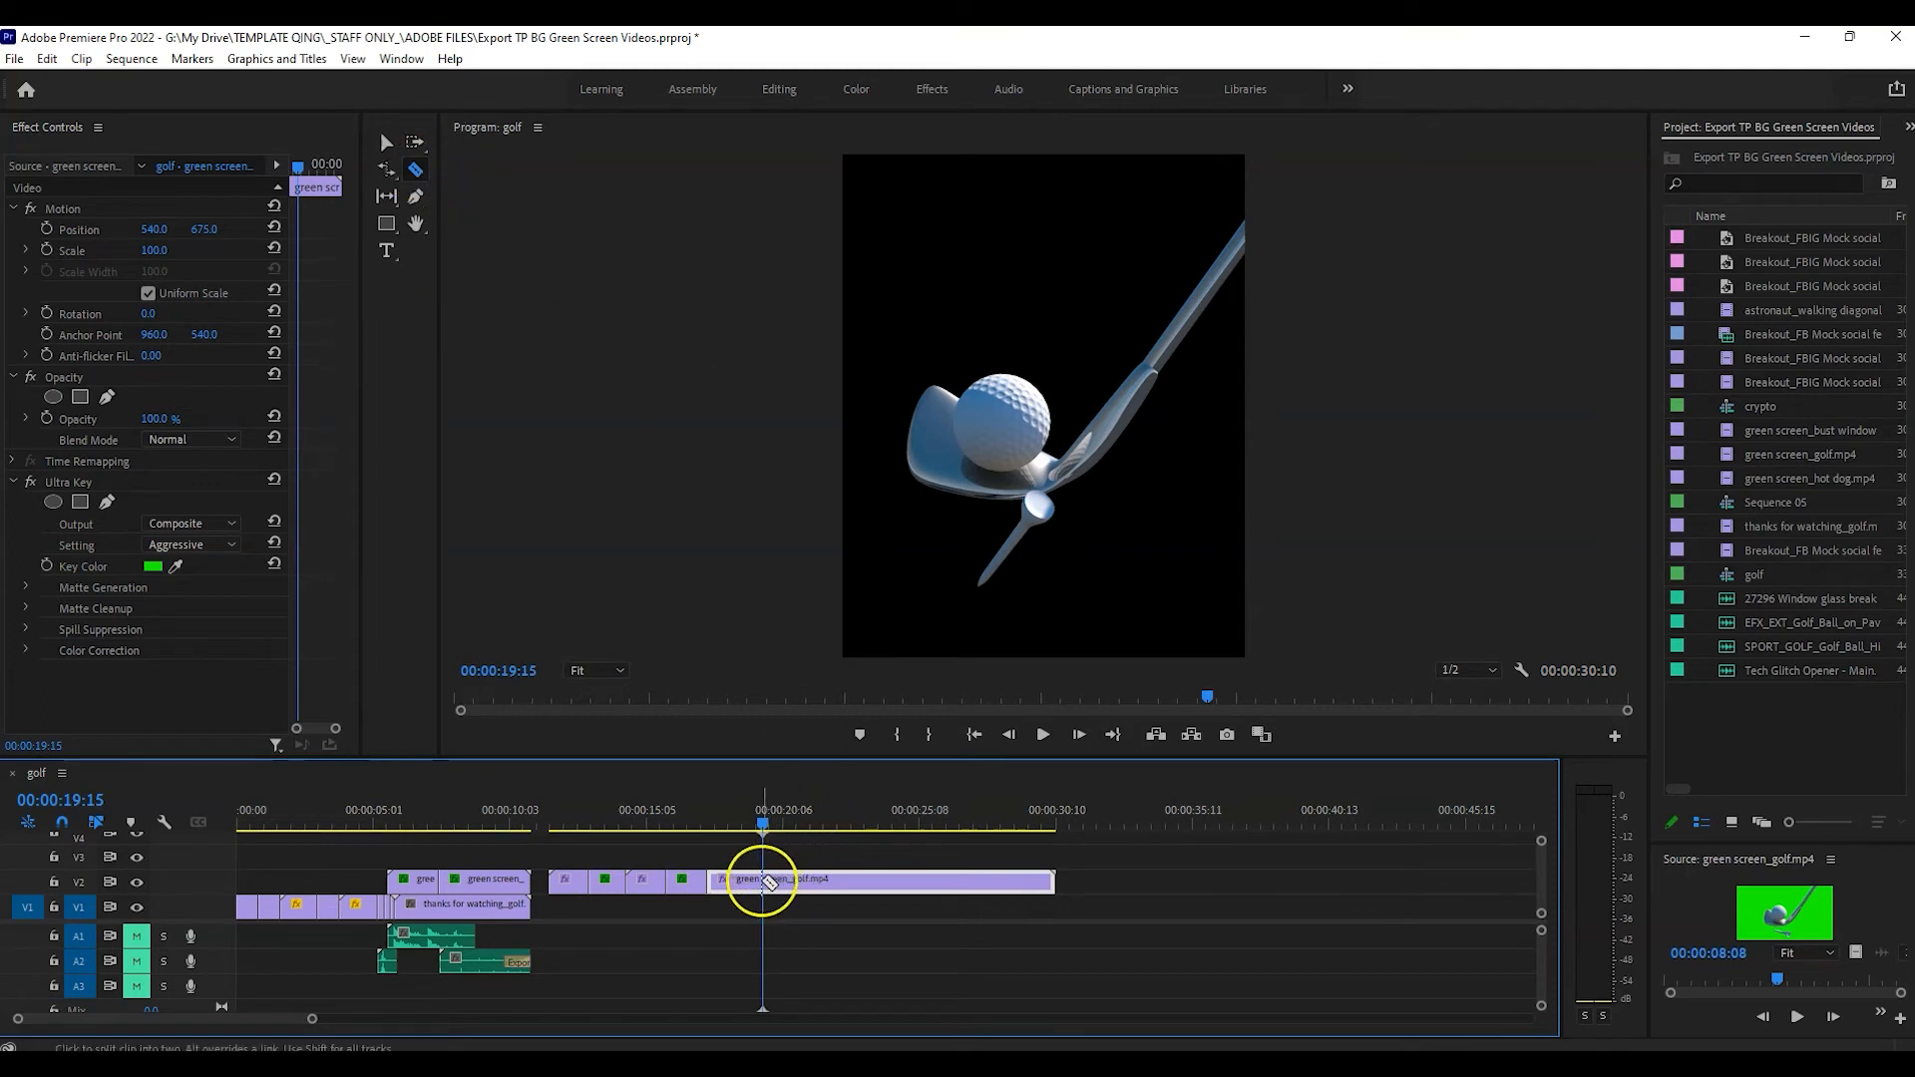
left_click(763, 879)
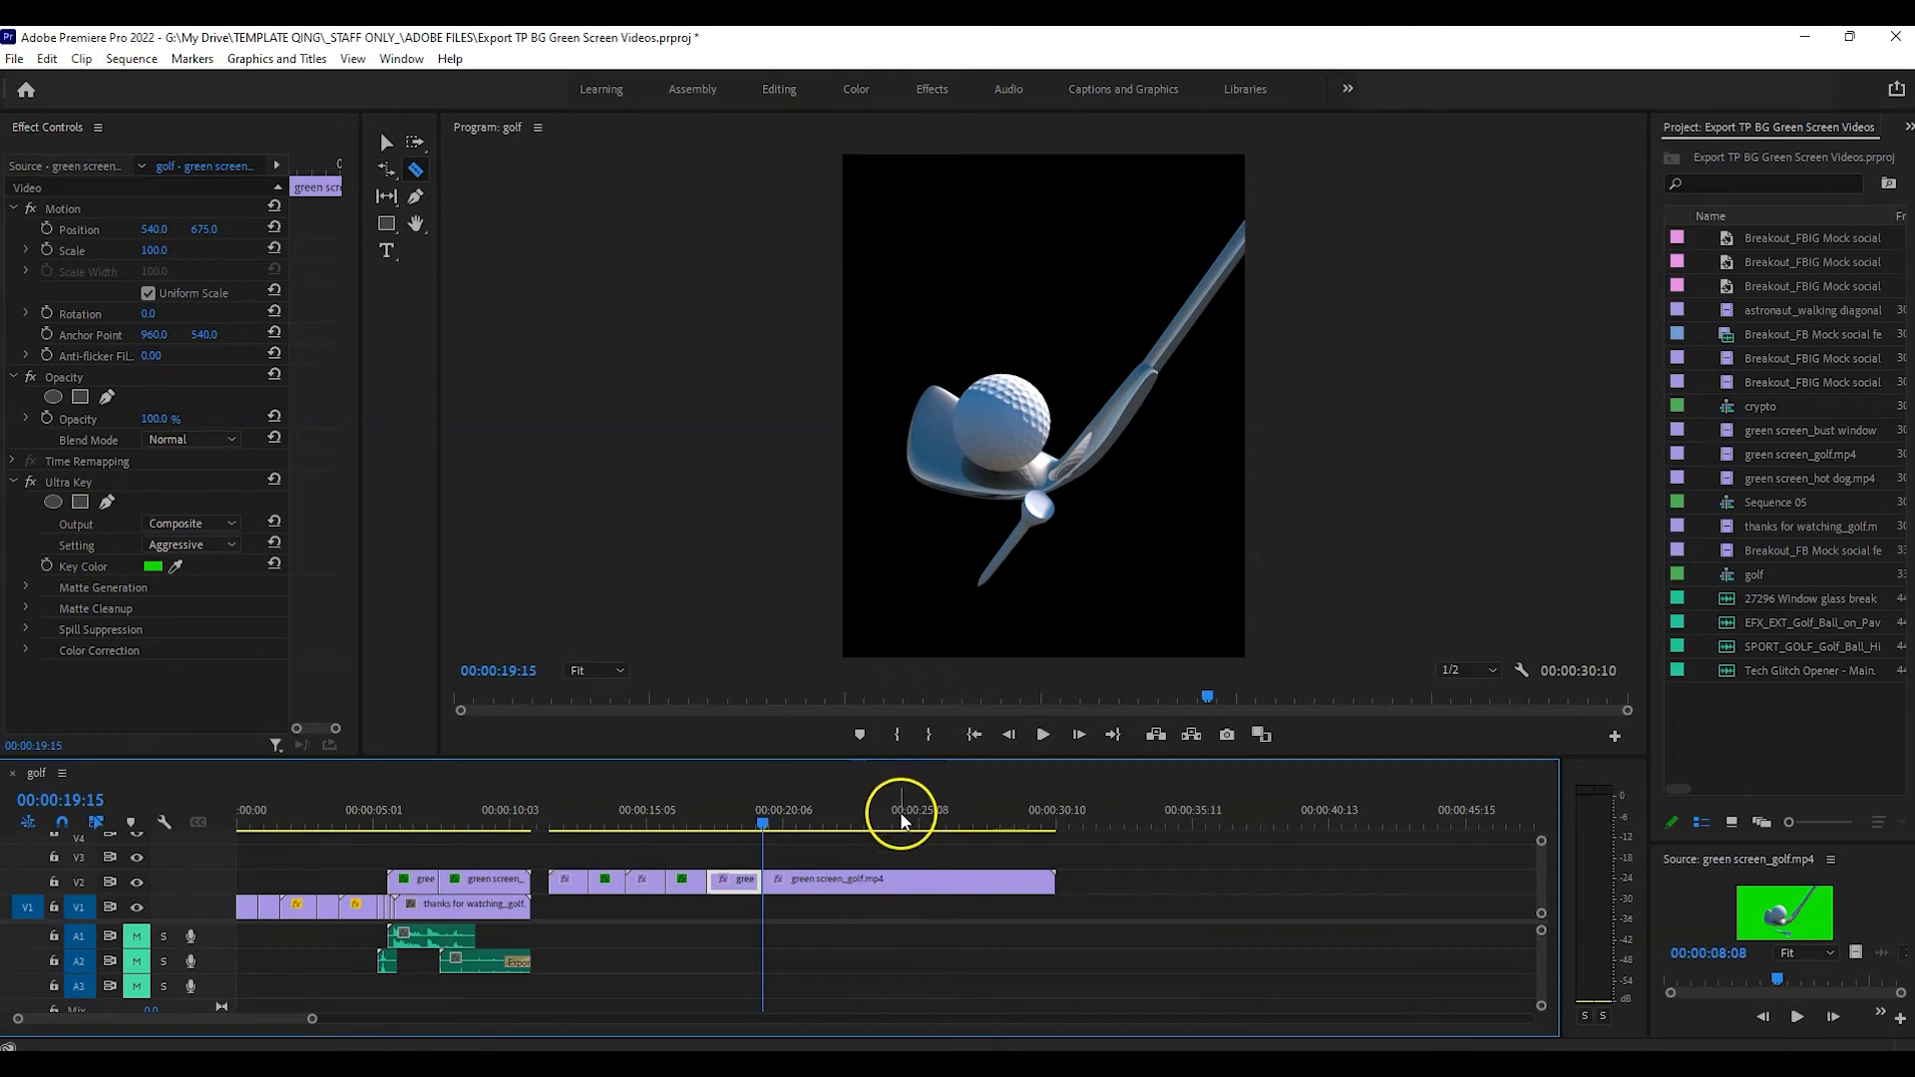
key("v")
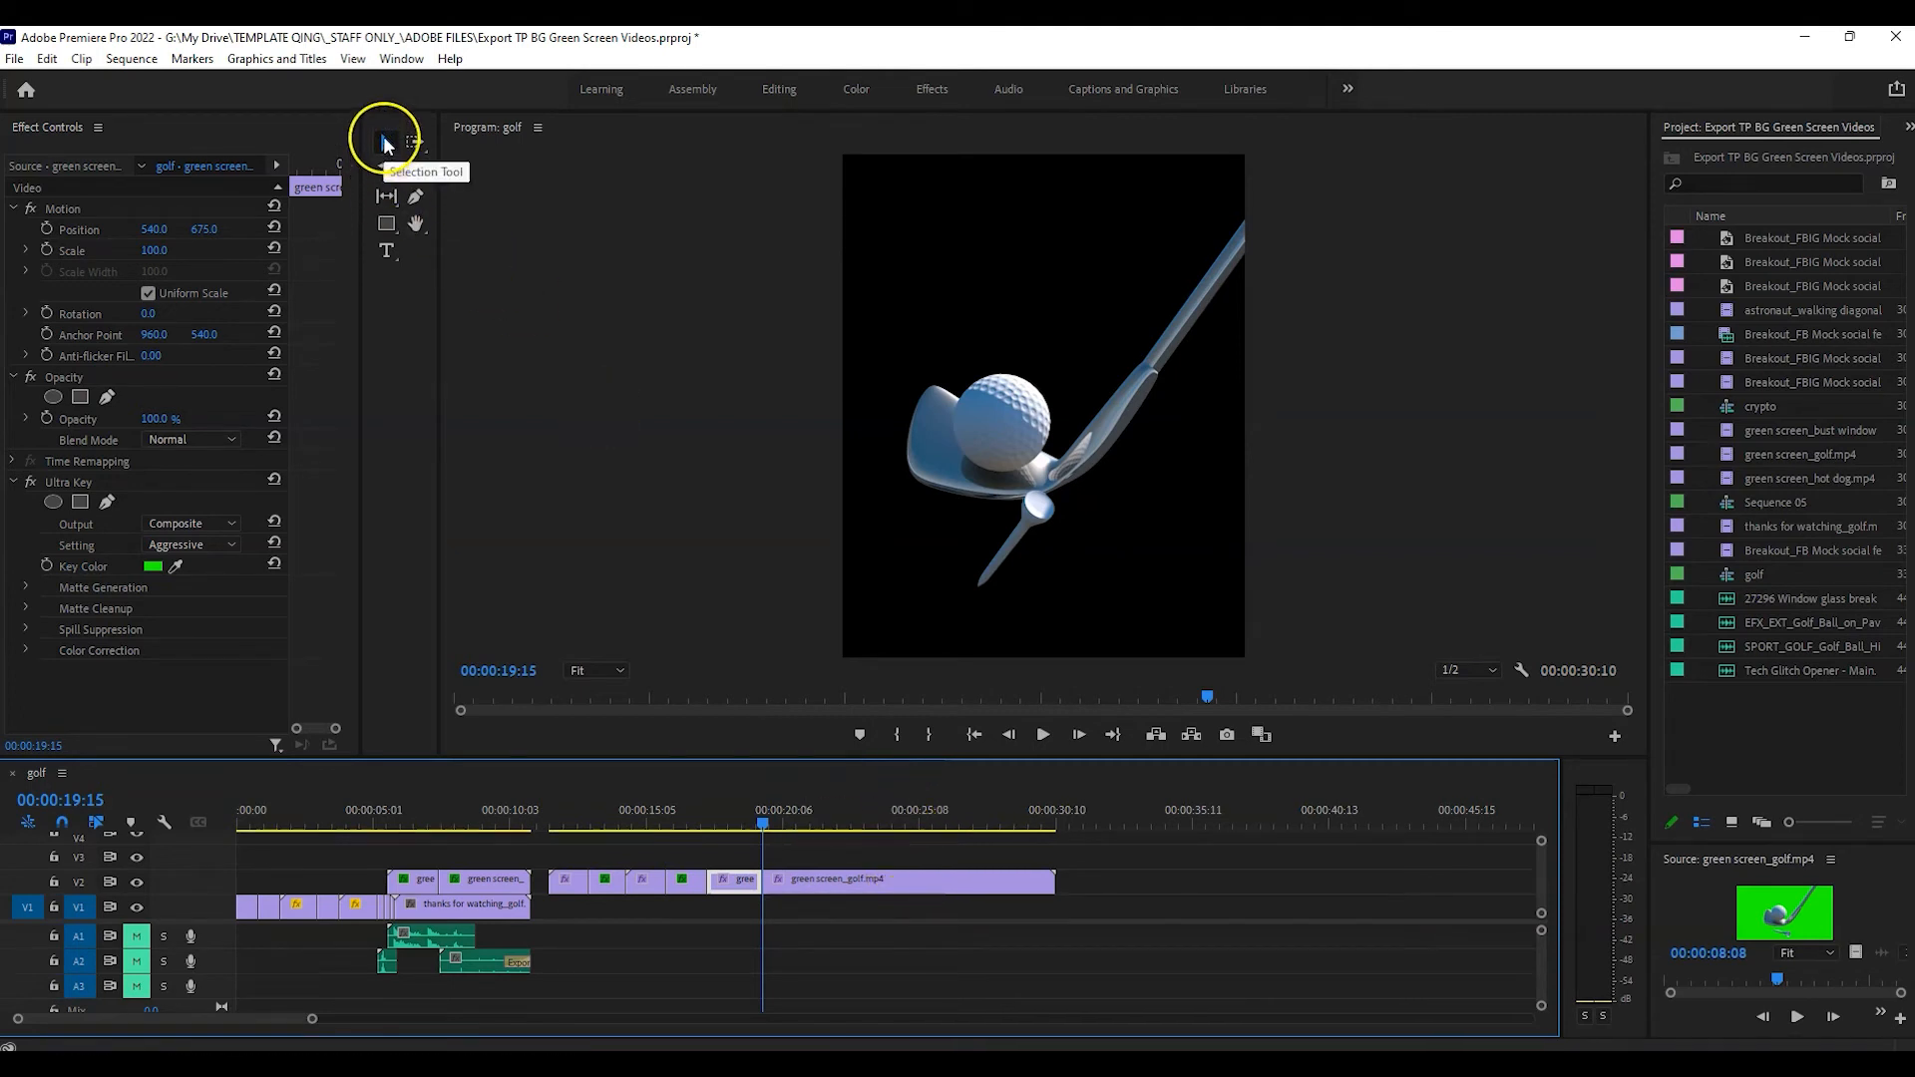
Move the piece after the cut away from it, review the frames and move the piece back against the preceding clip.
left_click_drag(807, 891, 873, 884)
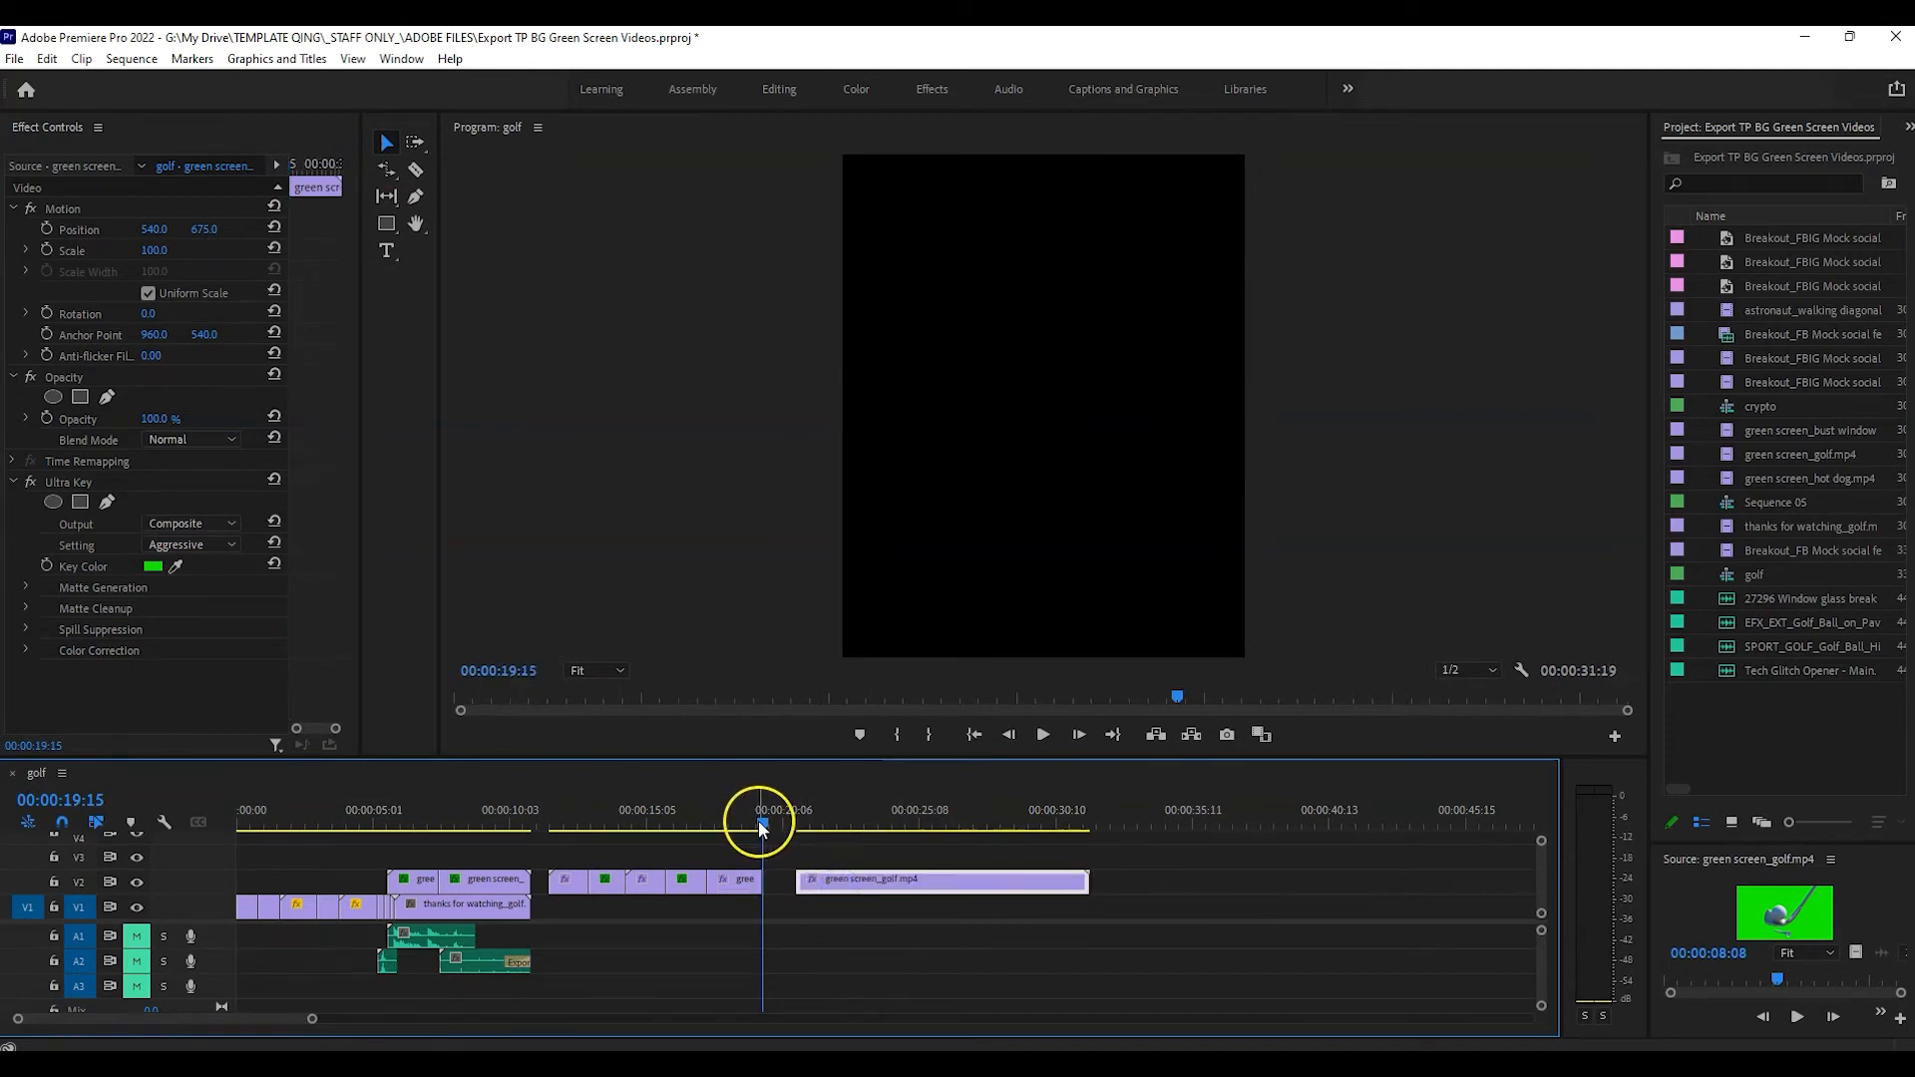
left_click_drag(757, 816, 714, 820)
left_click_drag(854, 882, 821, 883)
left_click(743, 820)
left_click_drag(745, 820, 791, 855)
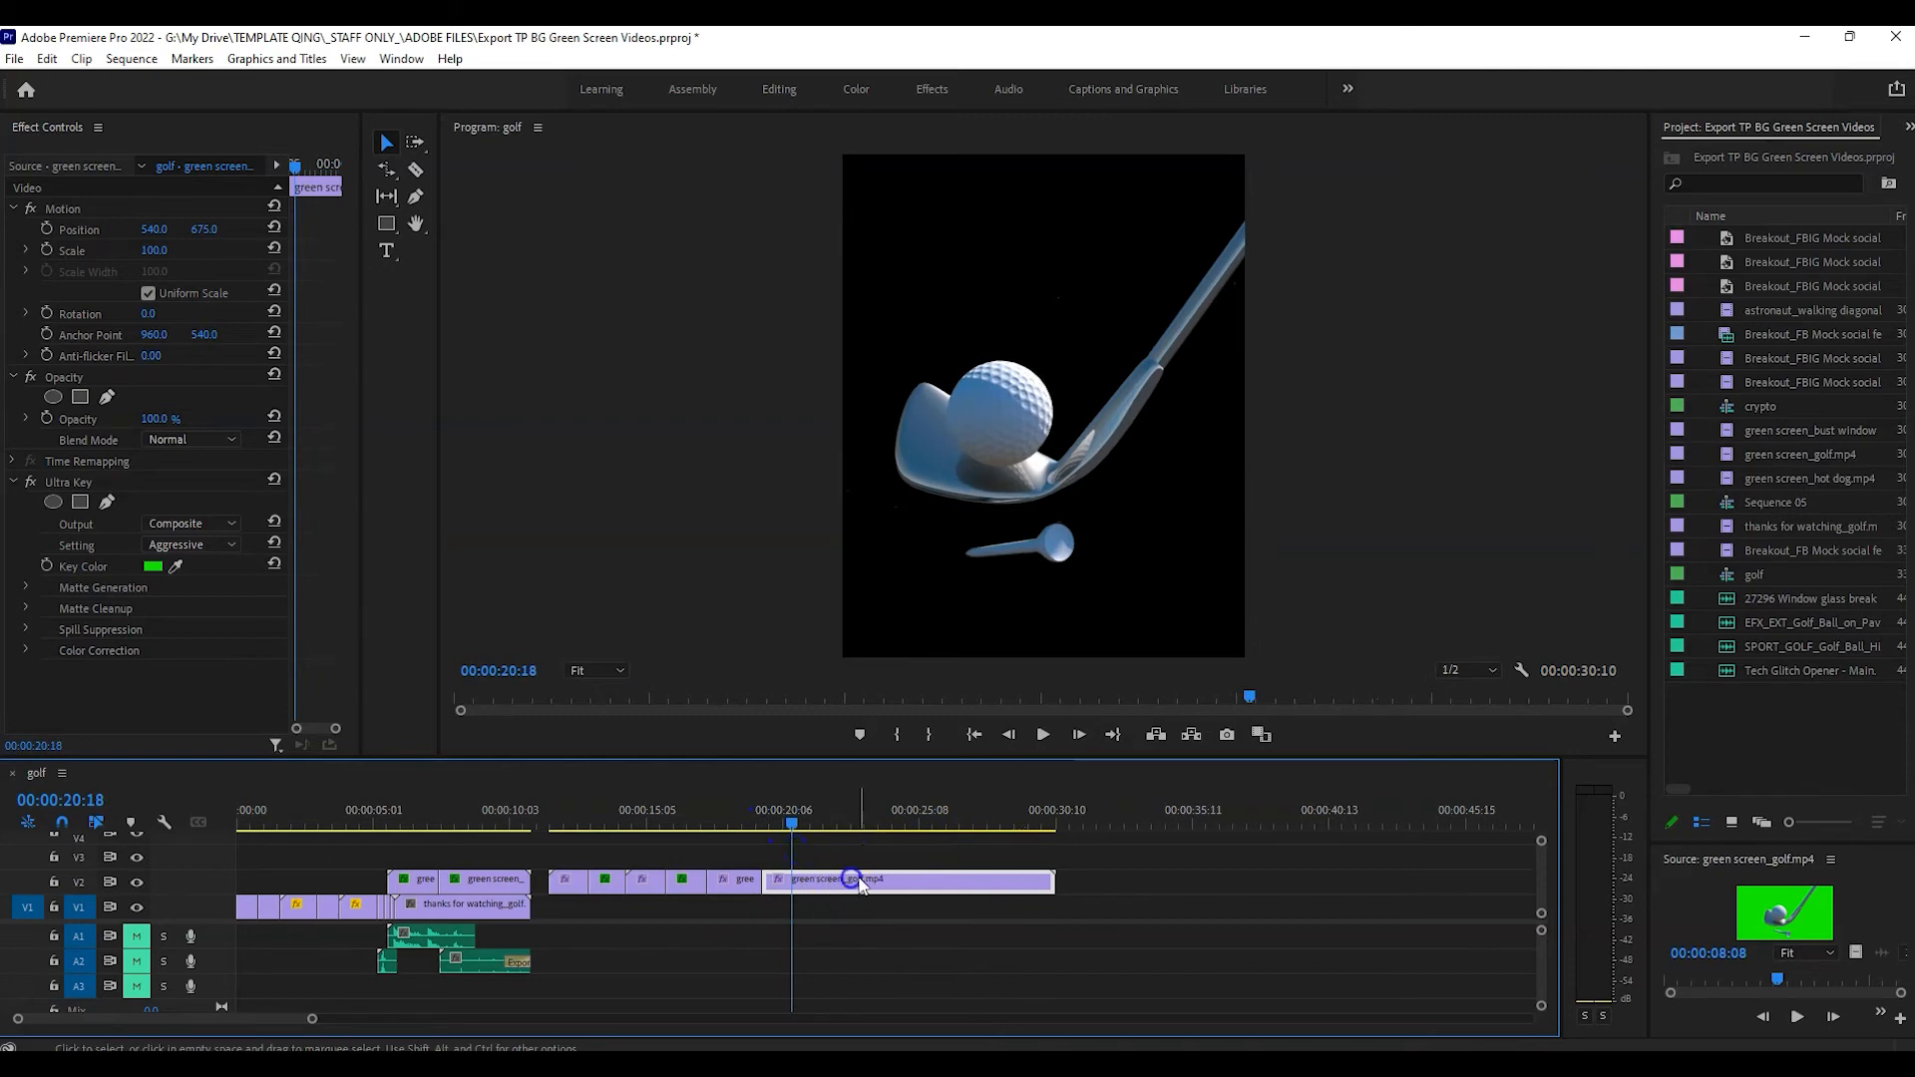
Speed up the last golf clip to 813.64% and play back the result.
right_click(850, 880)
left_click(799, 926)
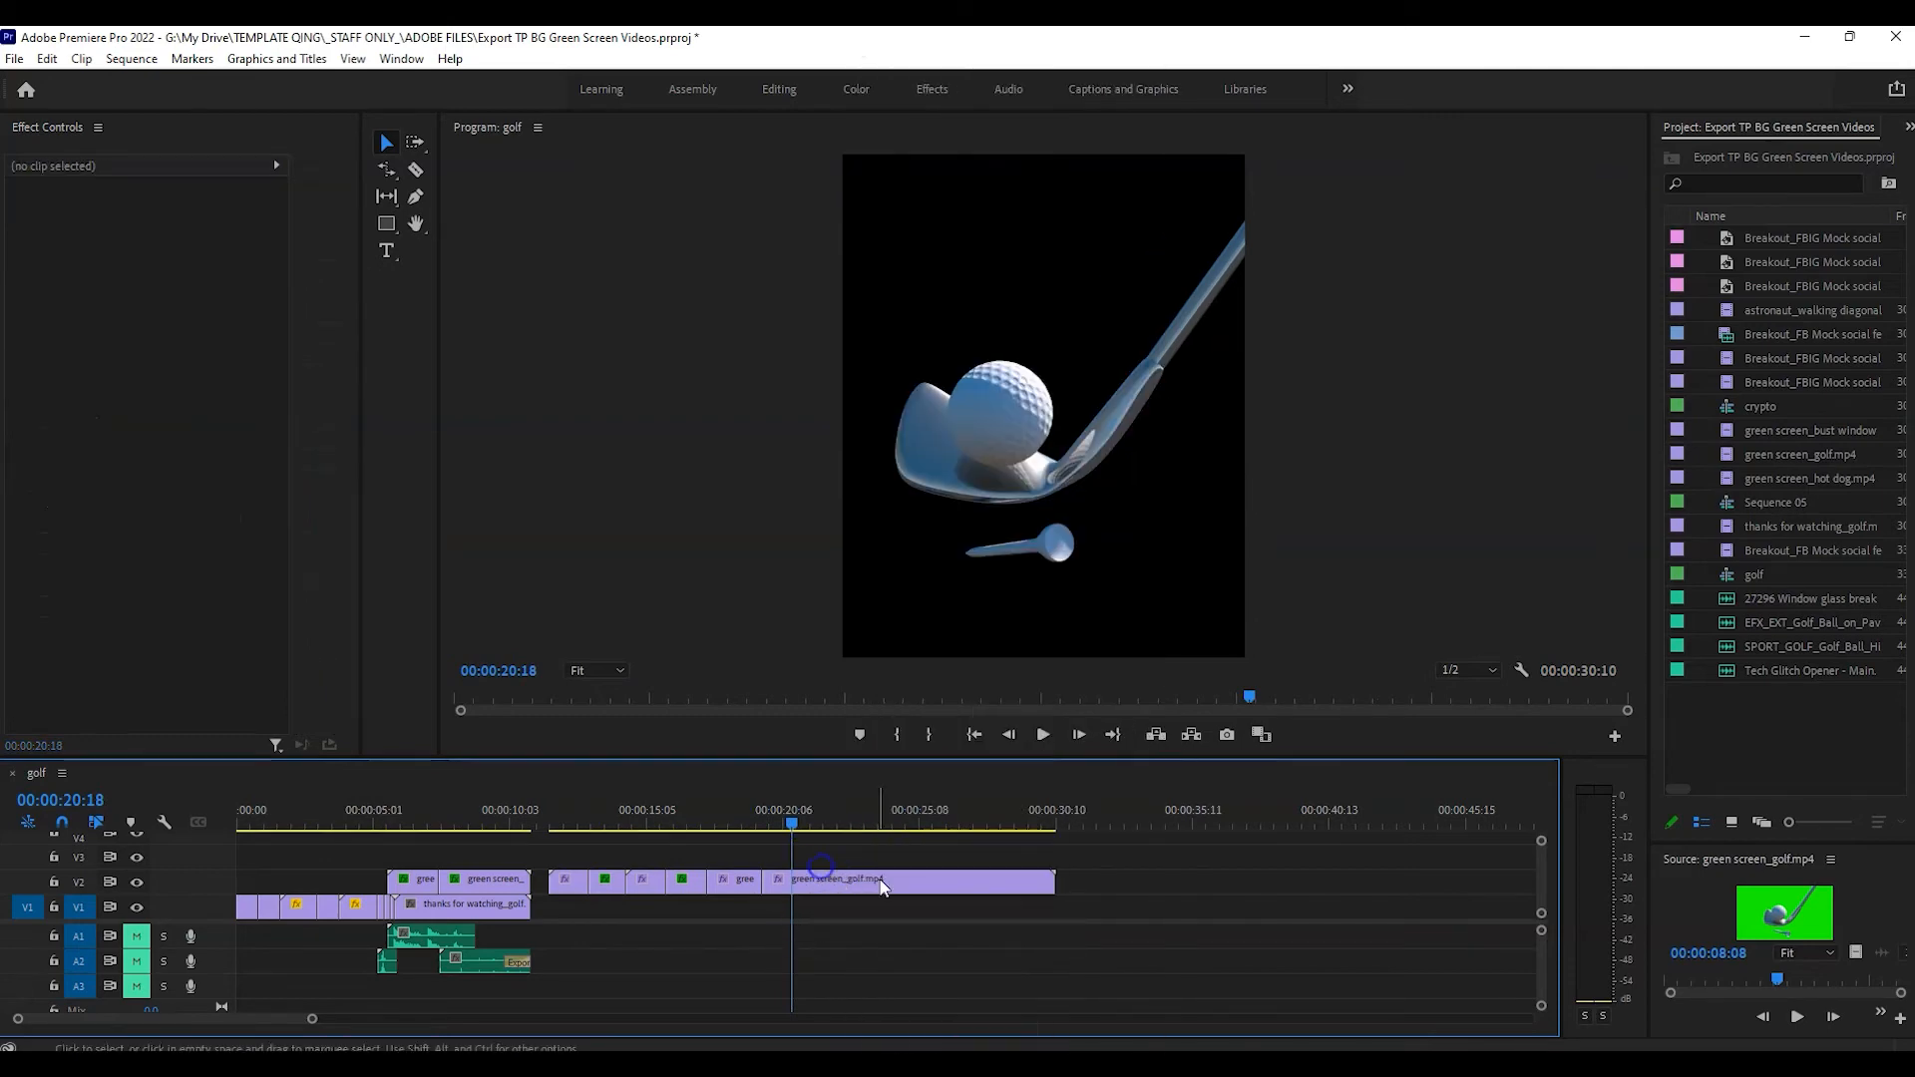
right_click(925, 883)
left_click(1009, 658)
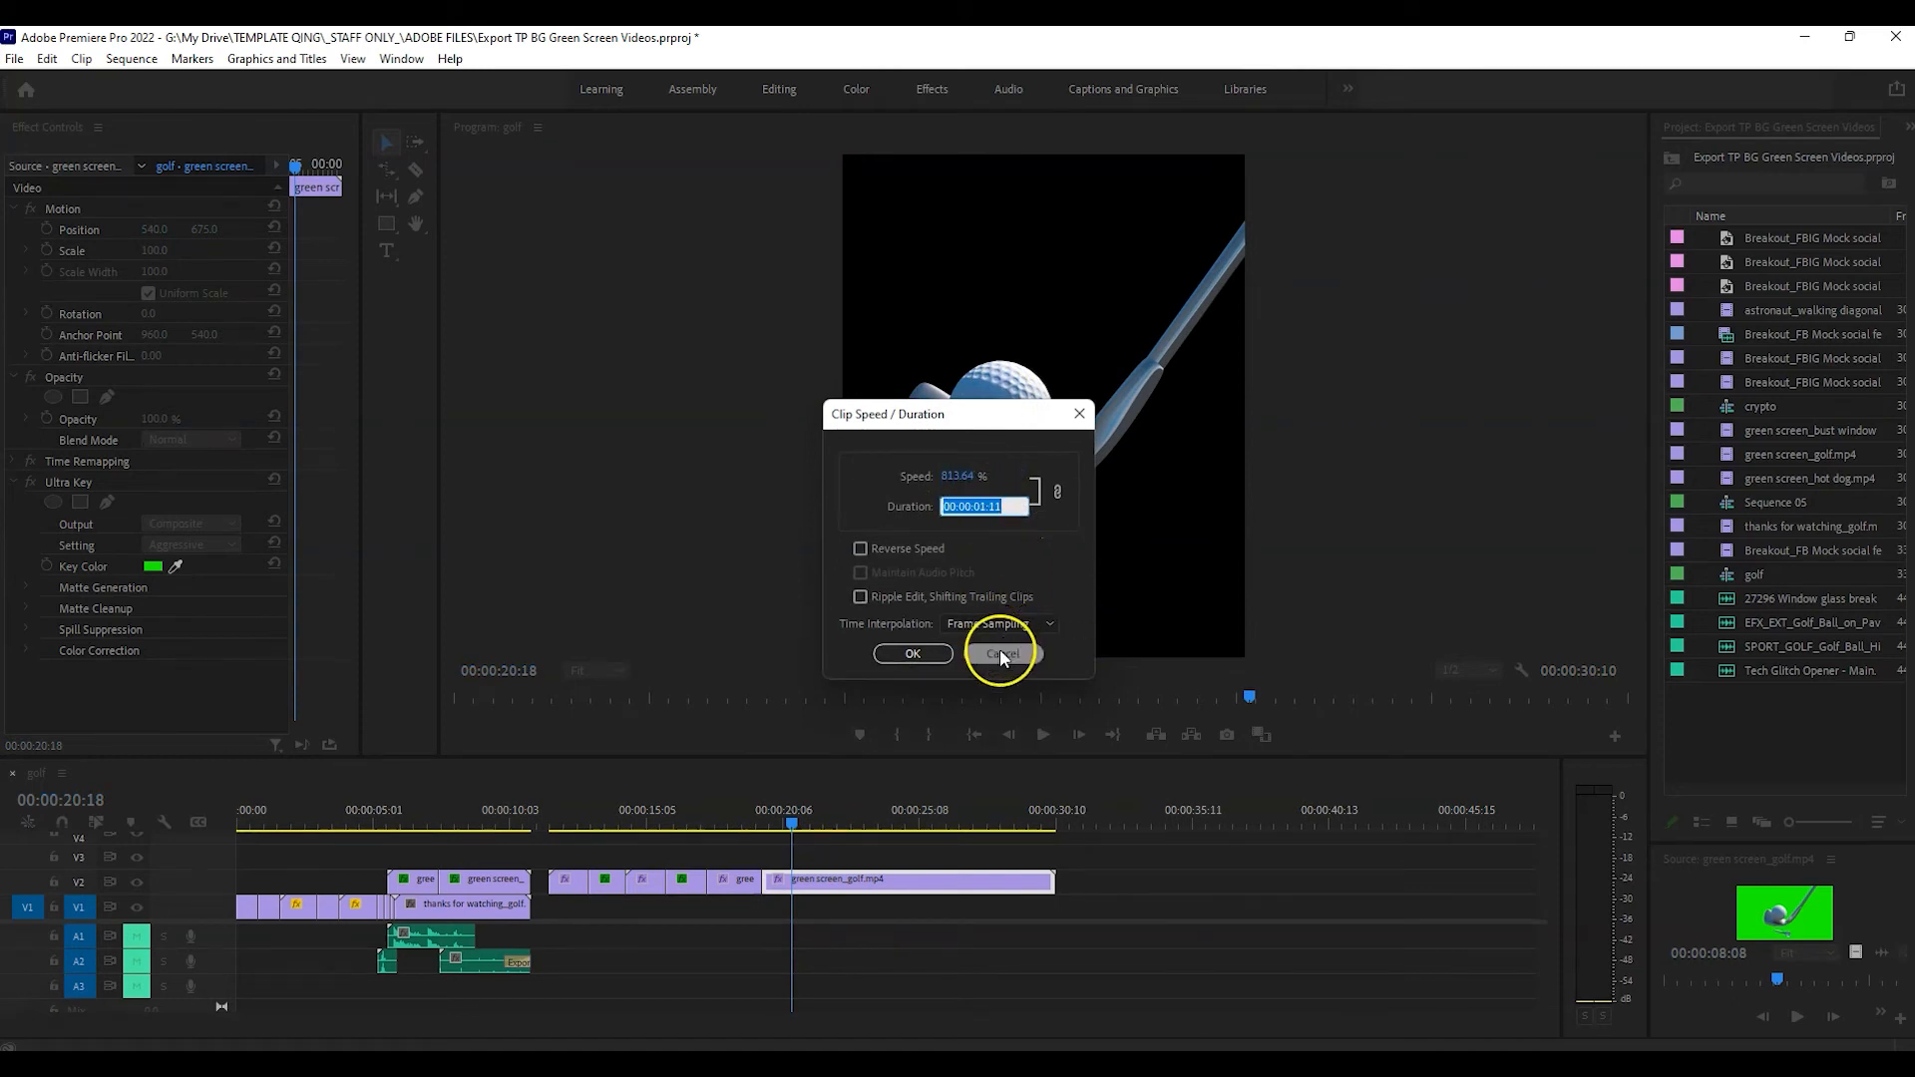
left_click(912, 653)
left_click_drag(782, 826, 746, 841)
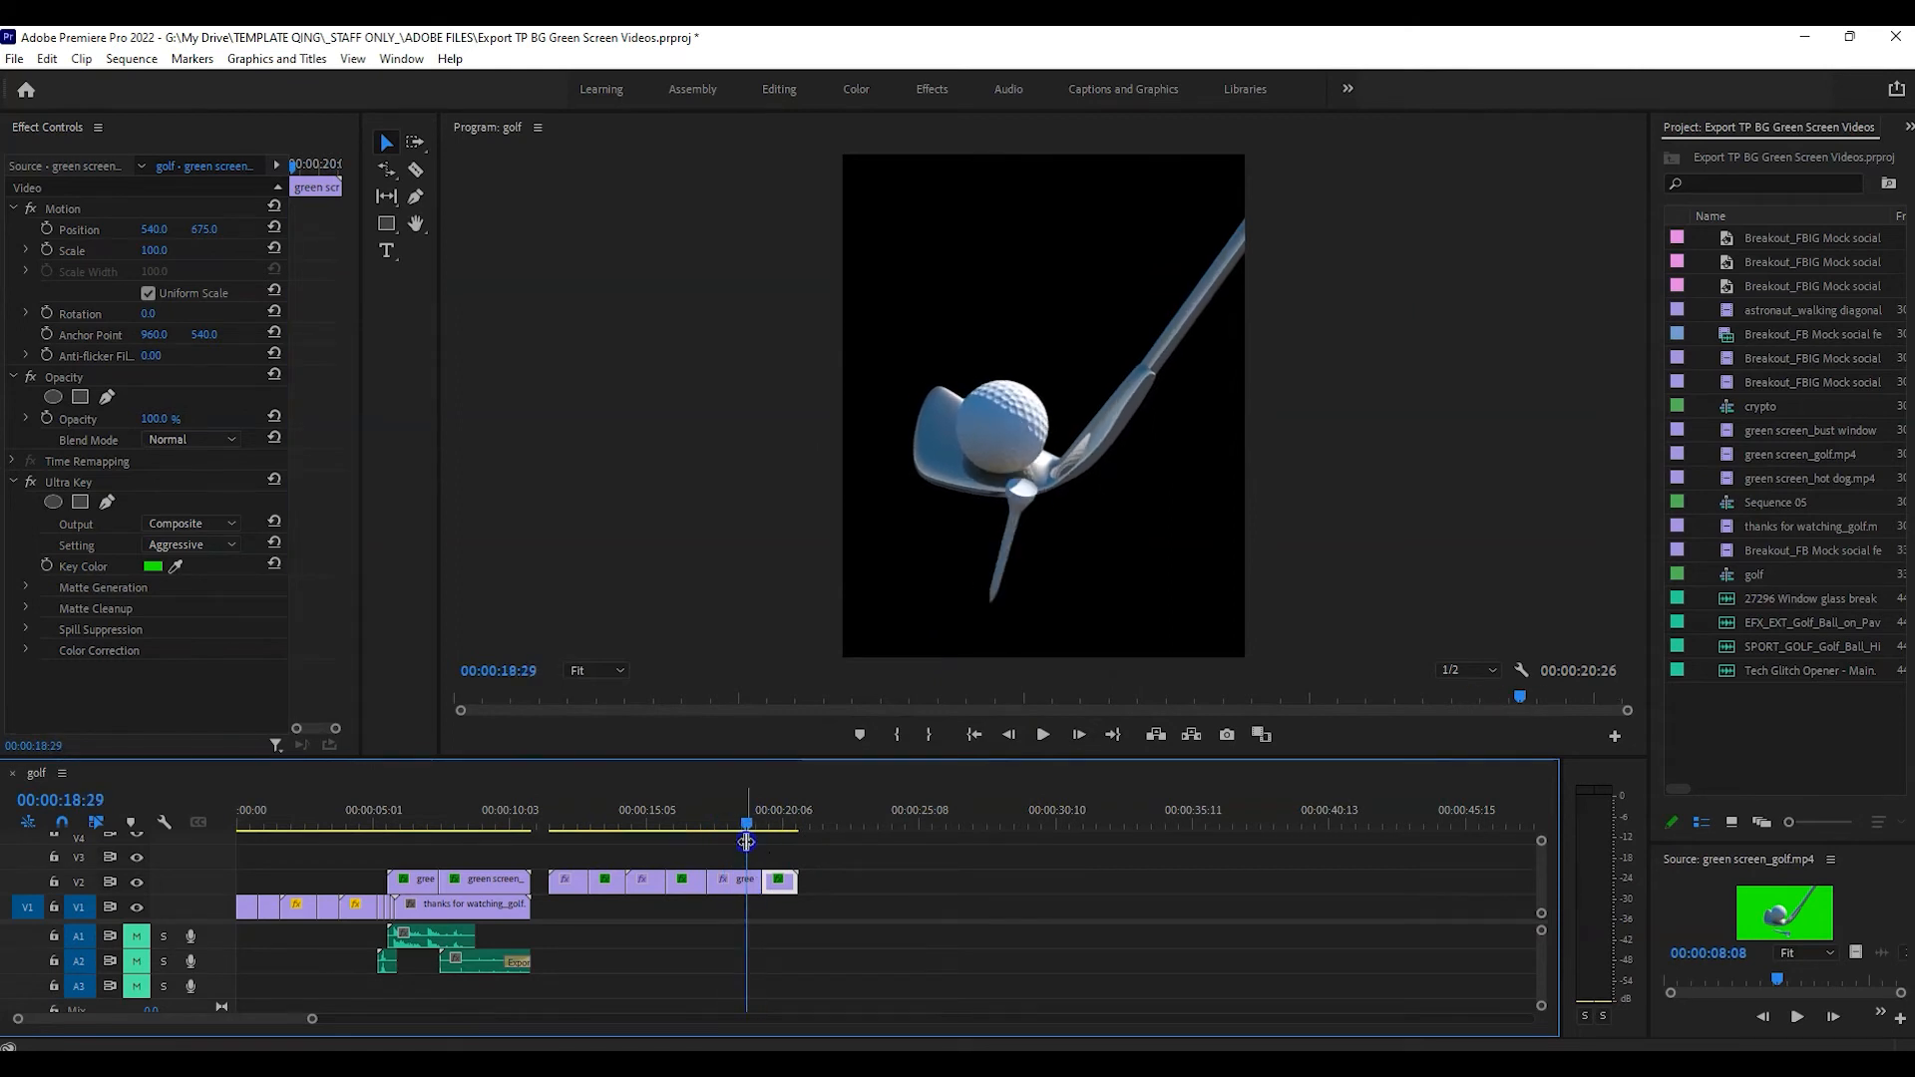
key("space")
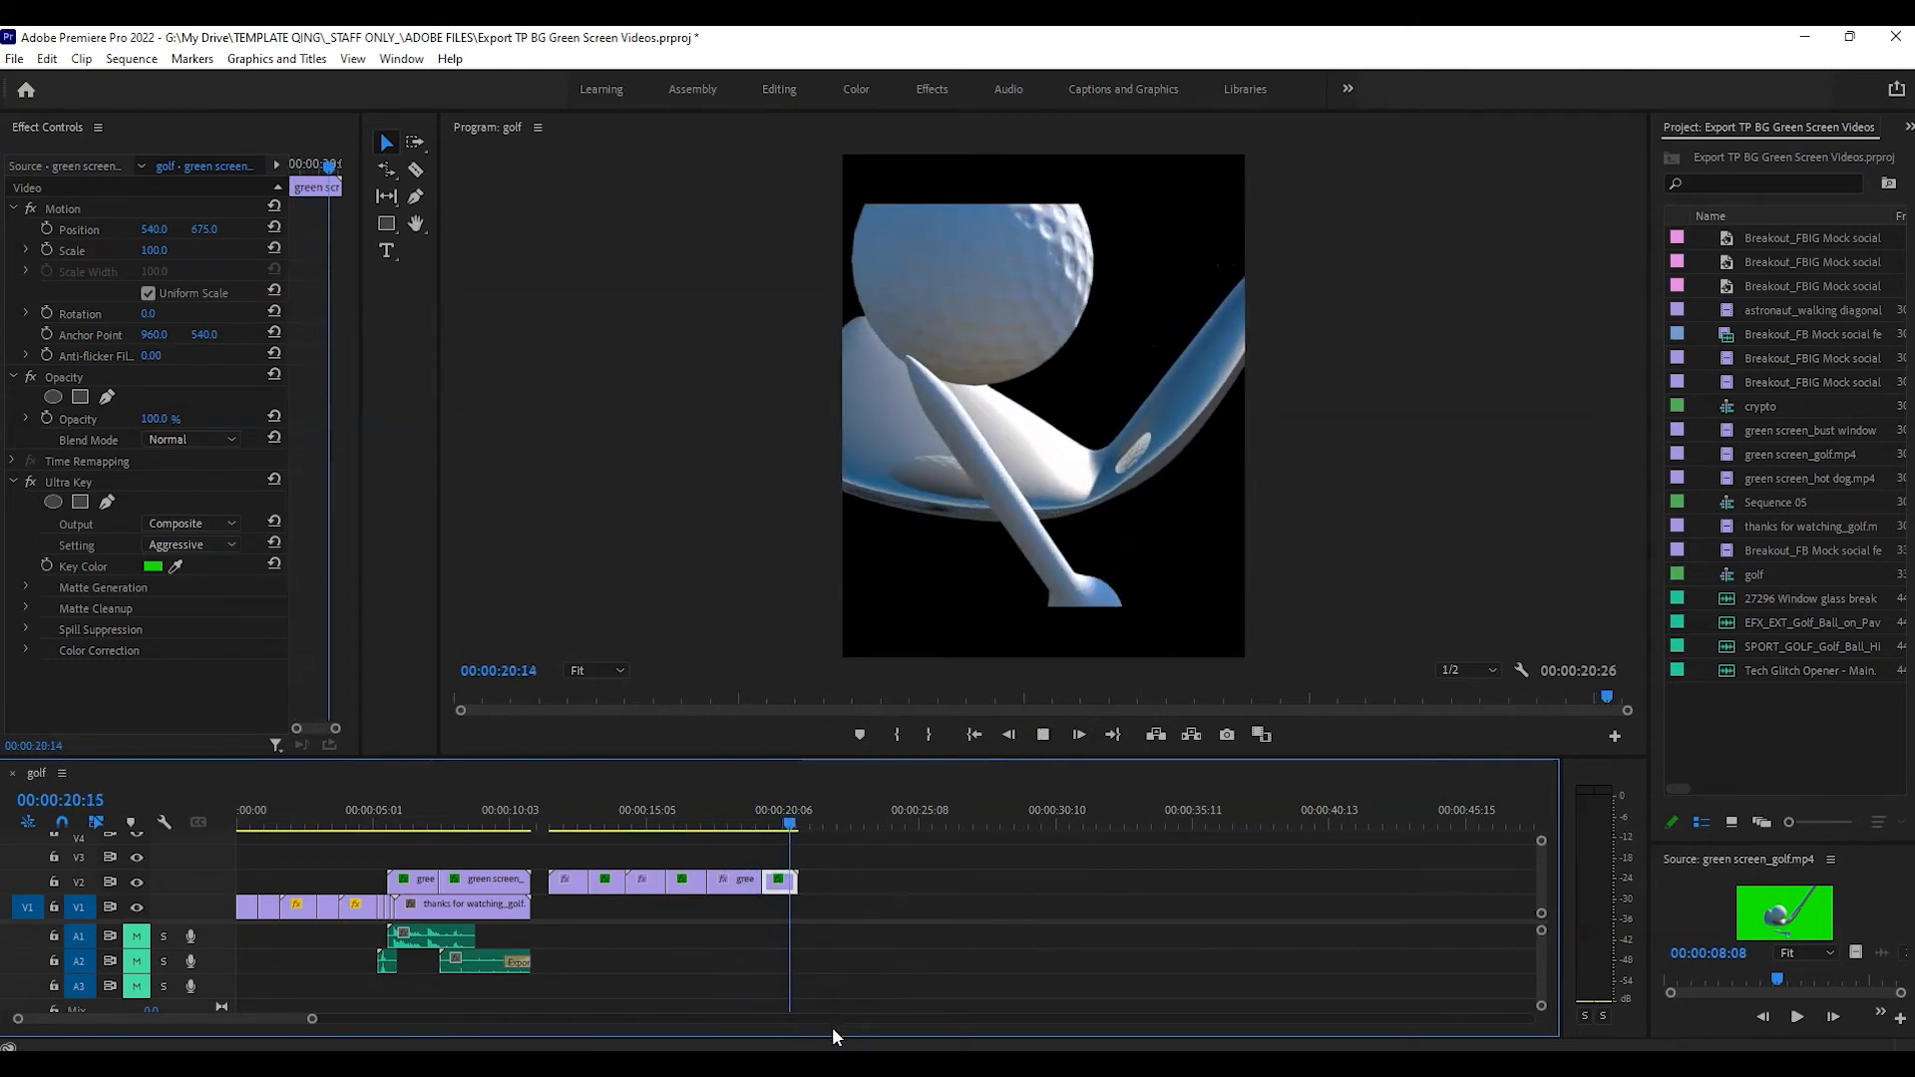
key("space")
Shorten the last golf clip's duration to 00:00:00:23 at 1556.52% speed and play it back.
right_click(787, 882)
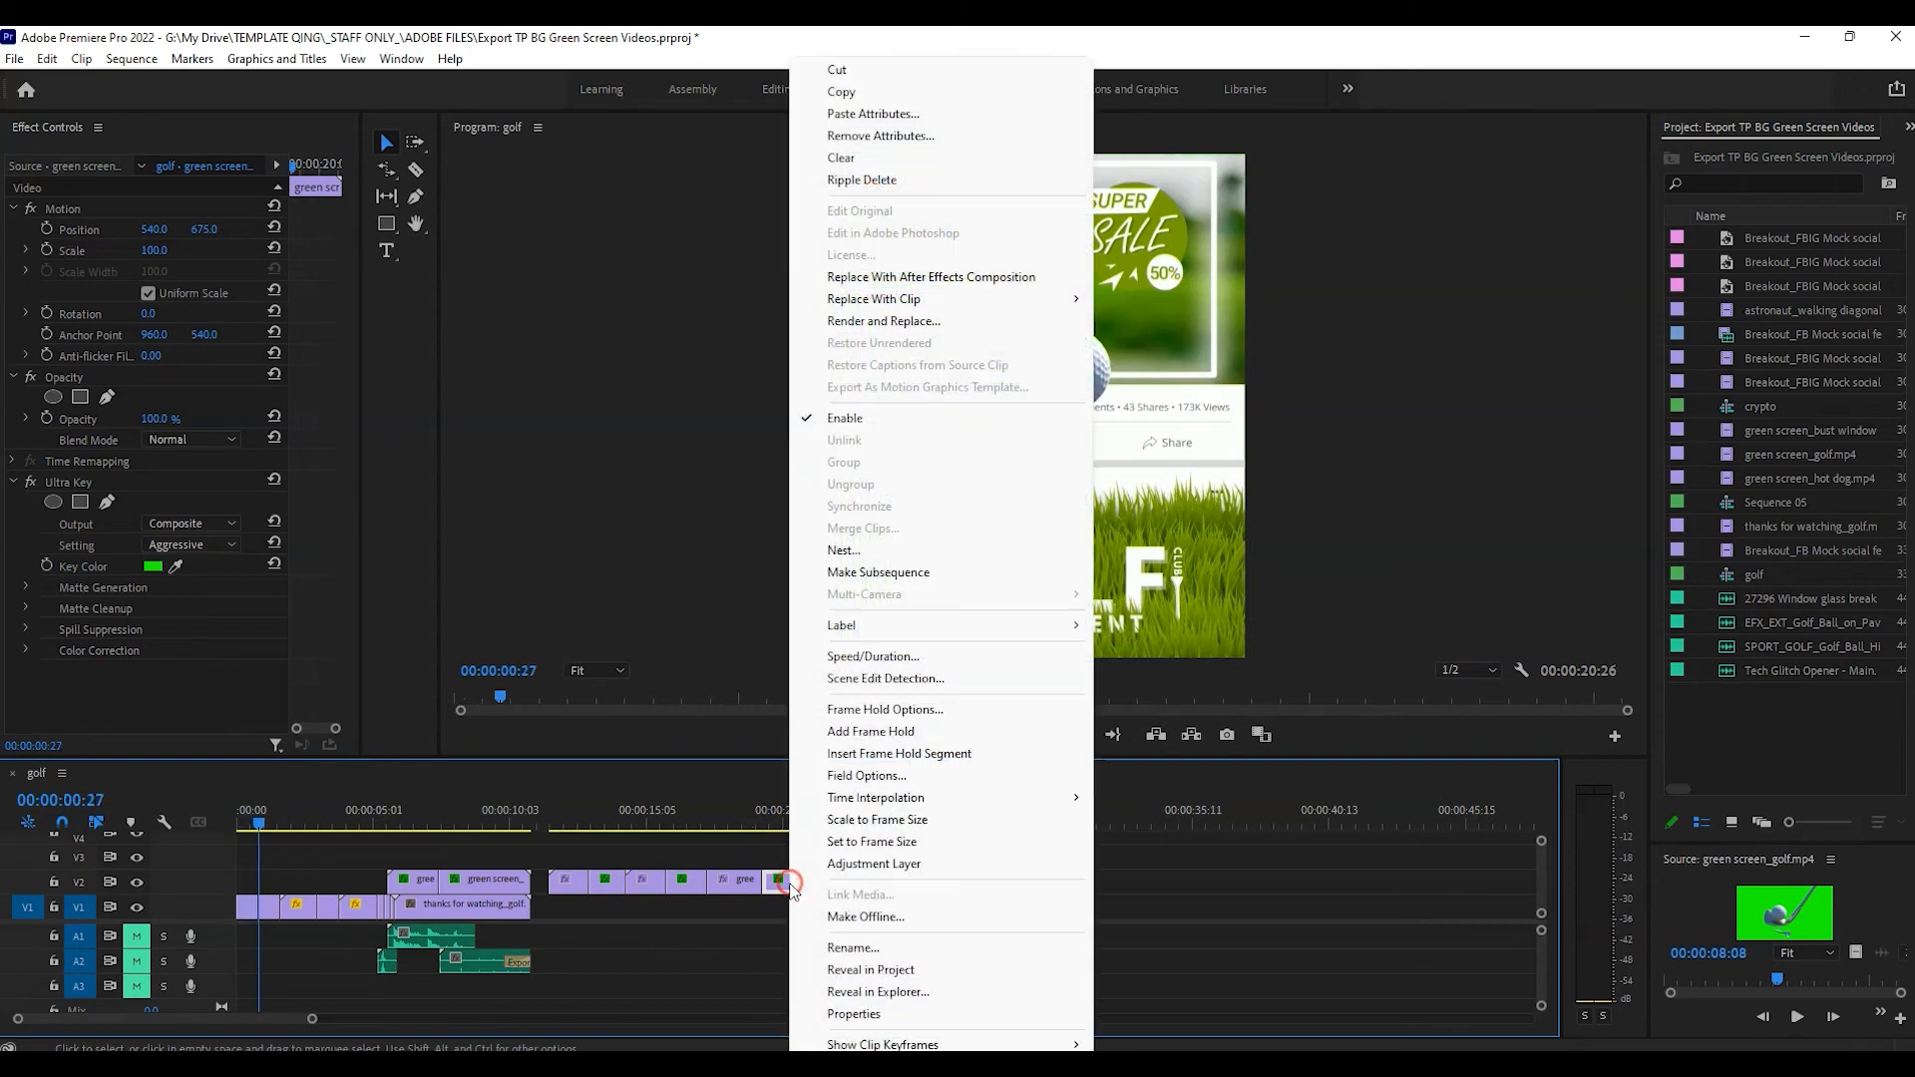
left_click(935, 656)
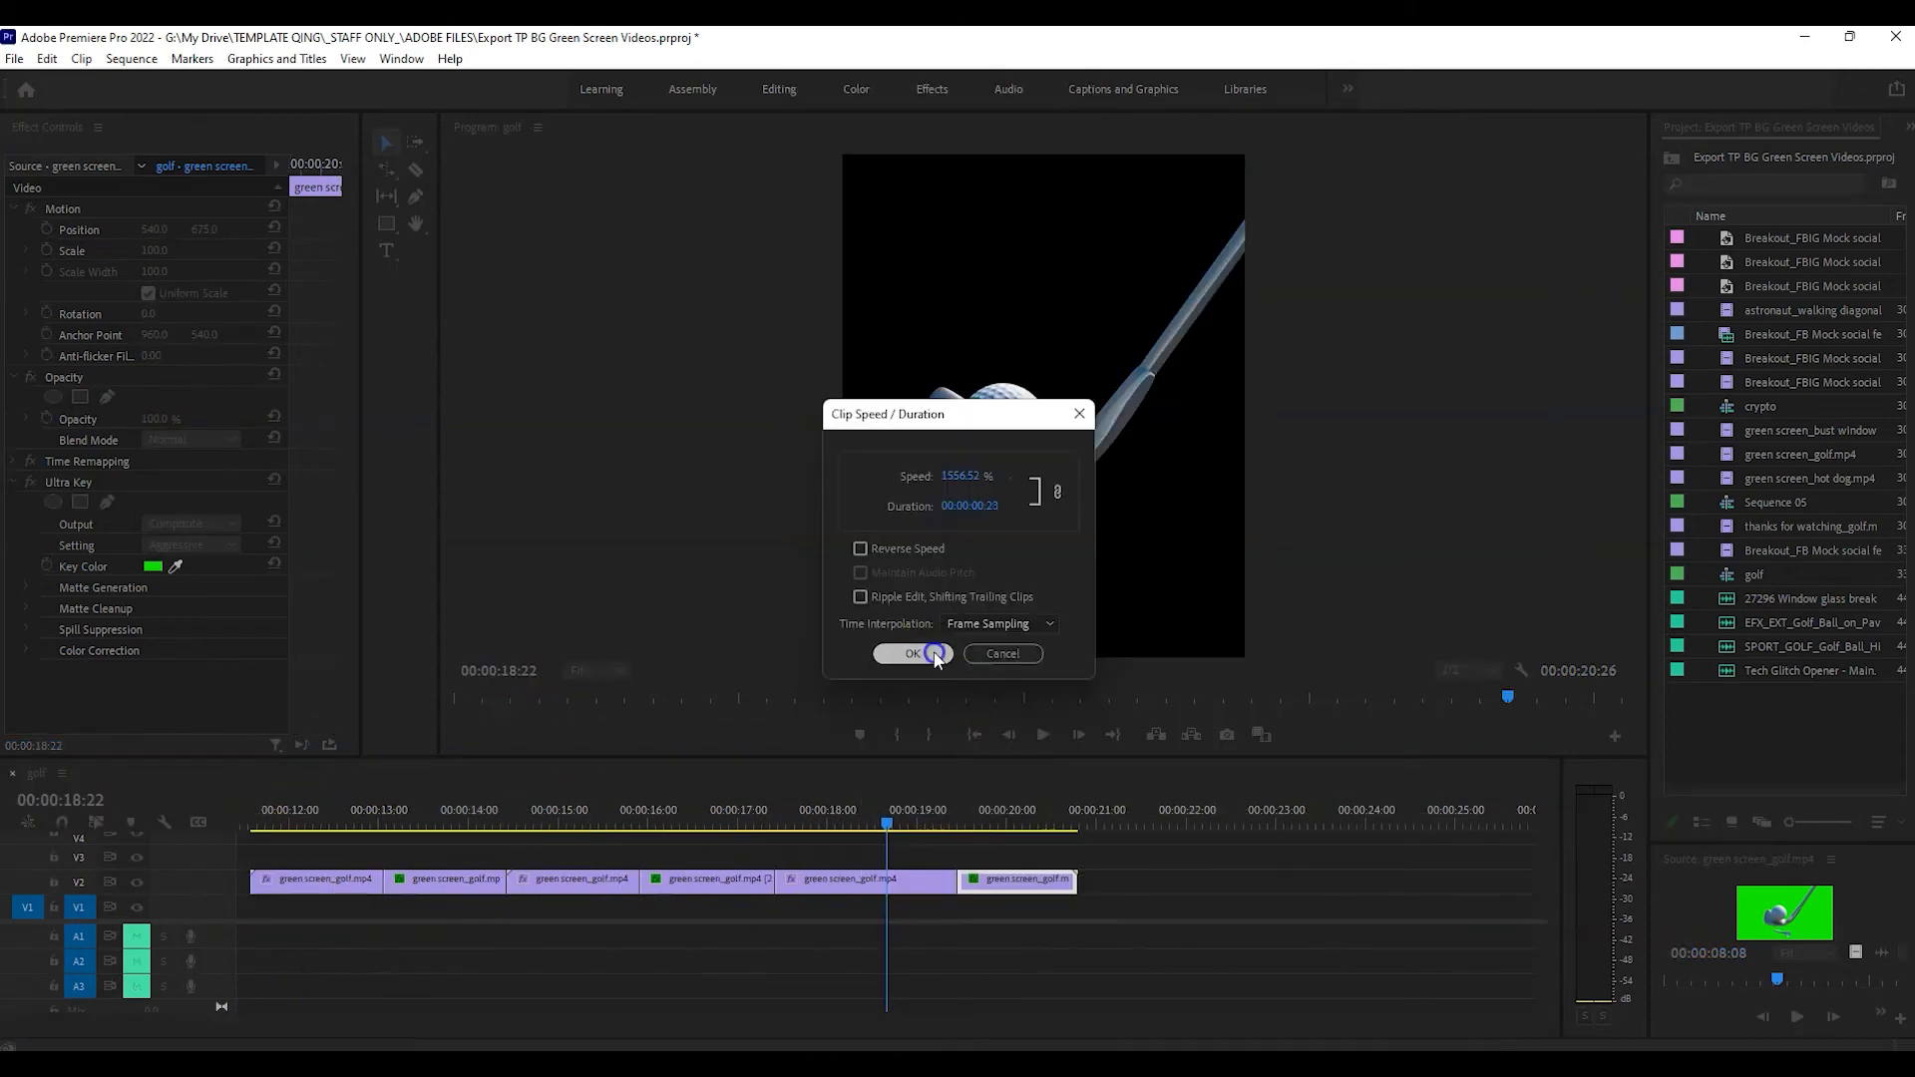
left_click(935, 655)
left_click(895, 811)
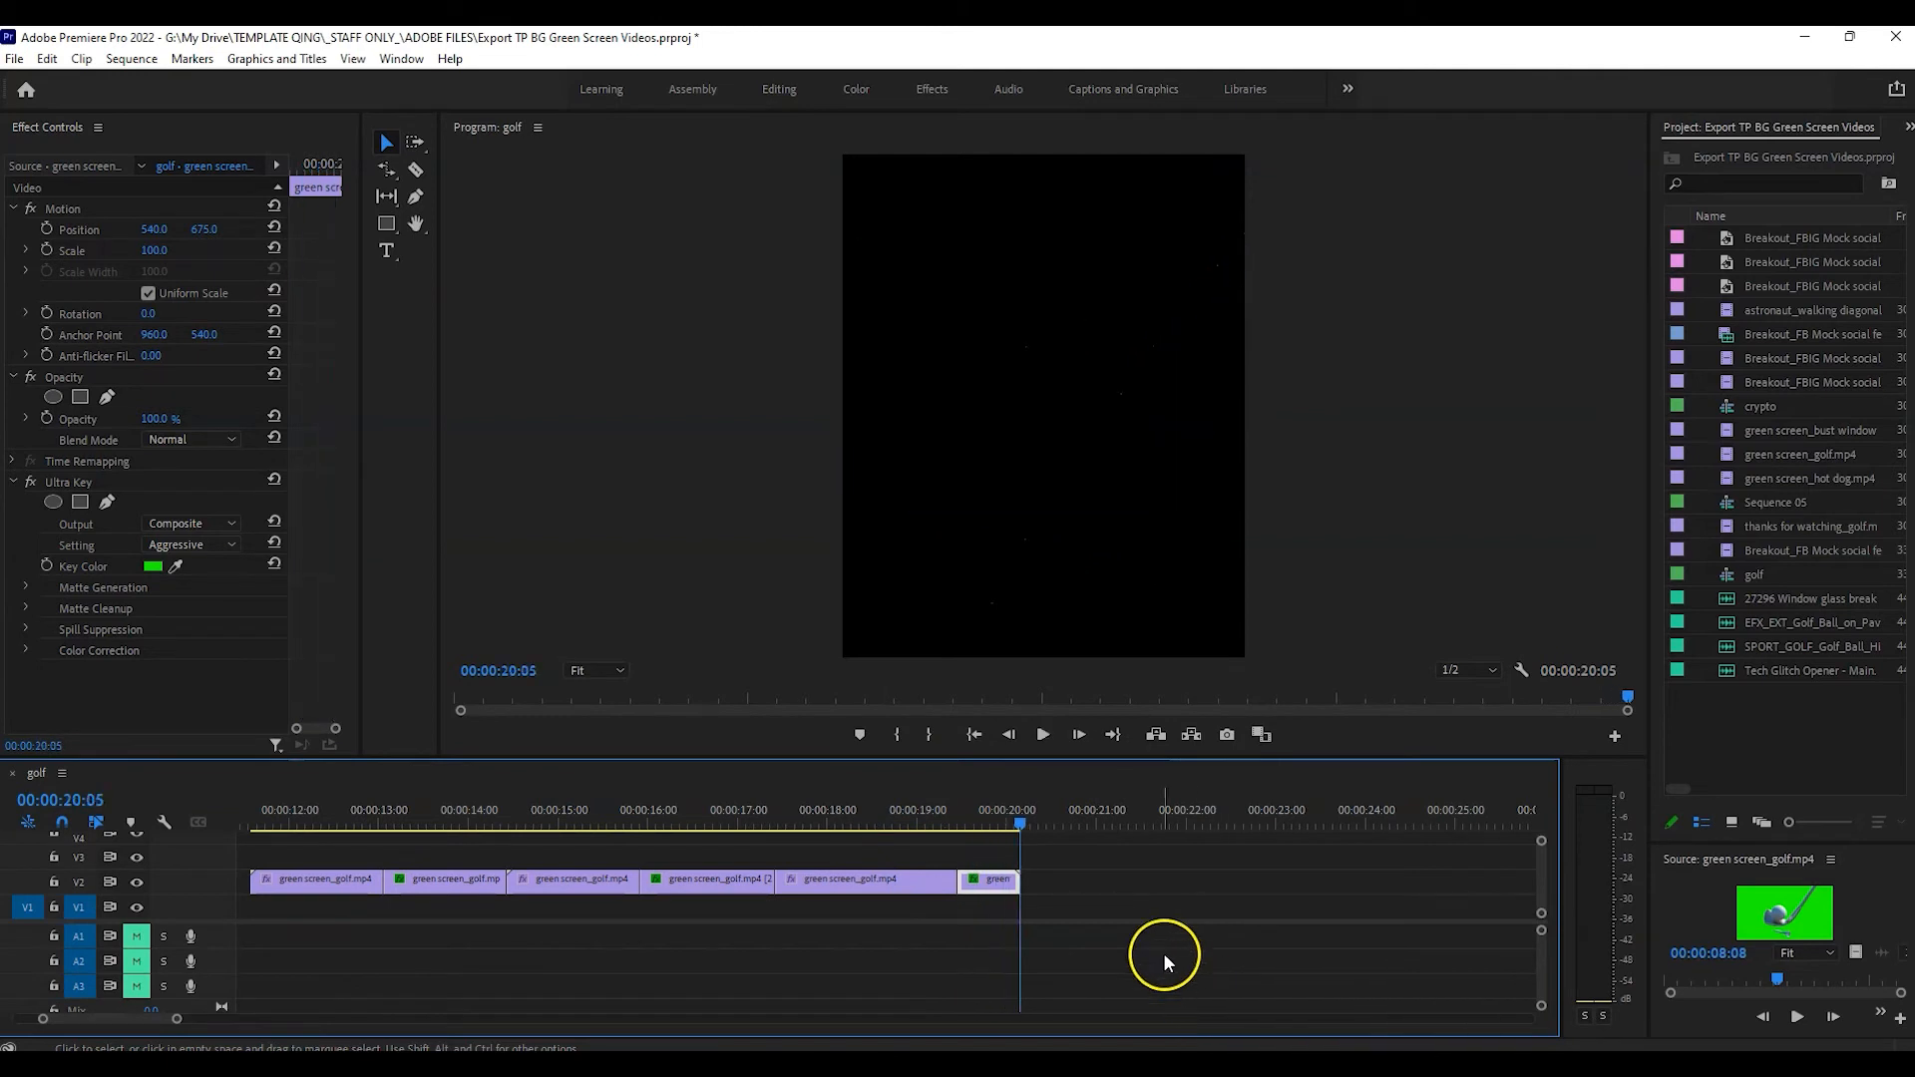
key("space")
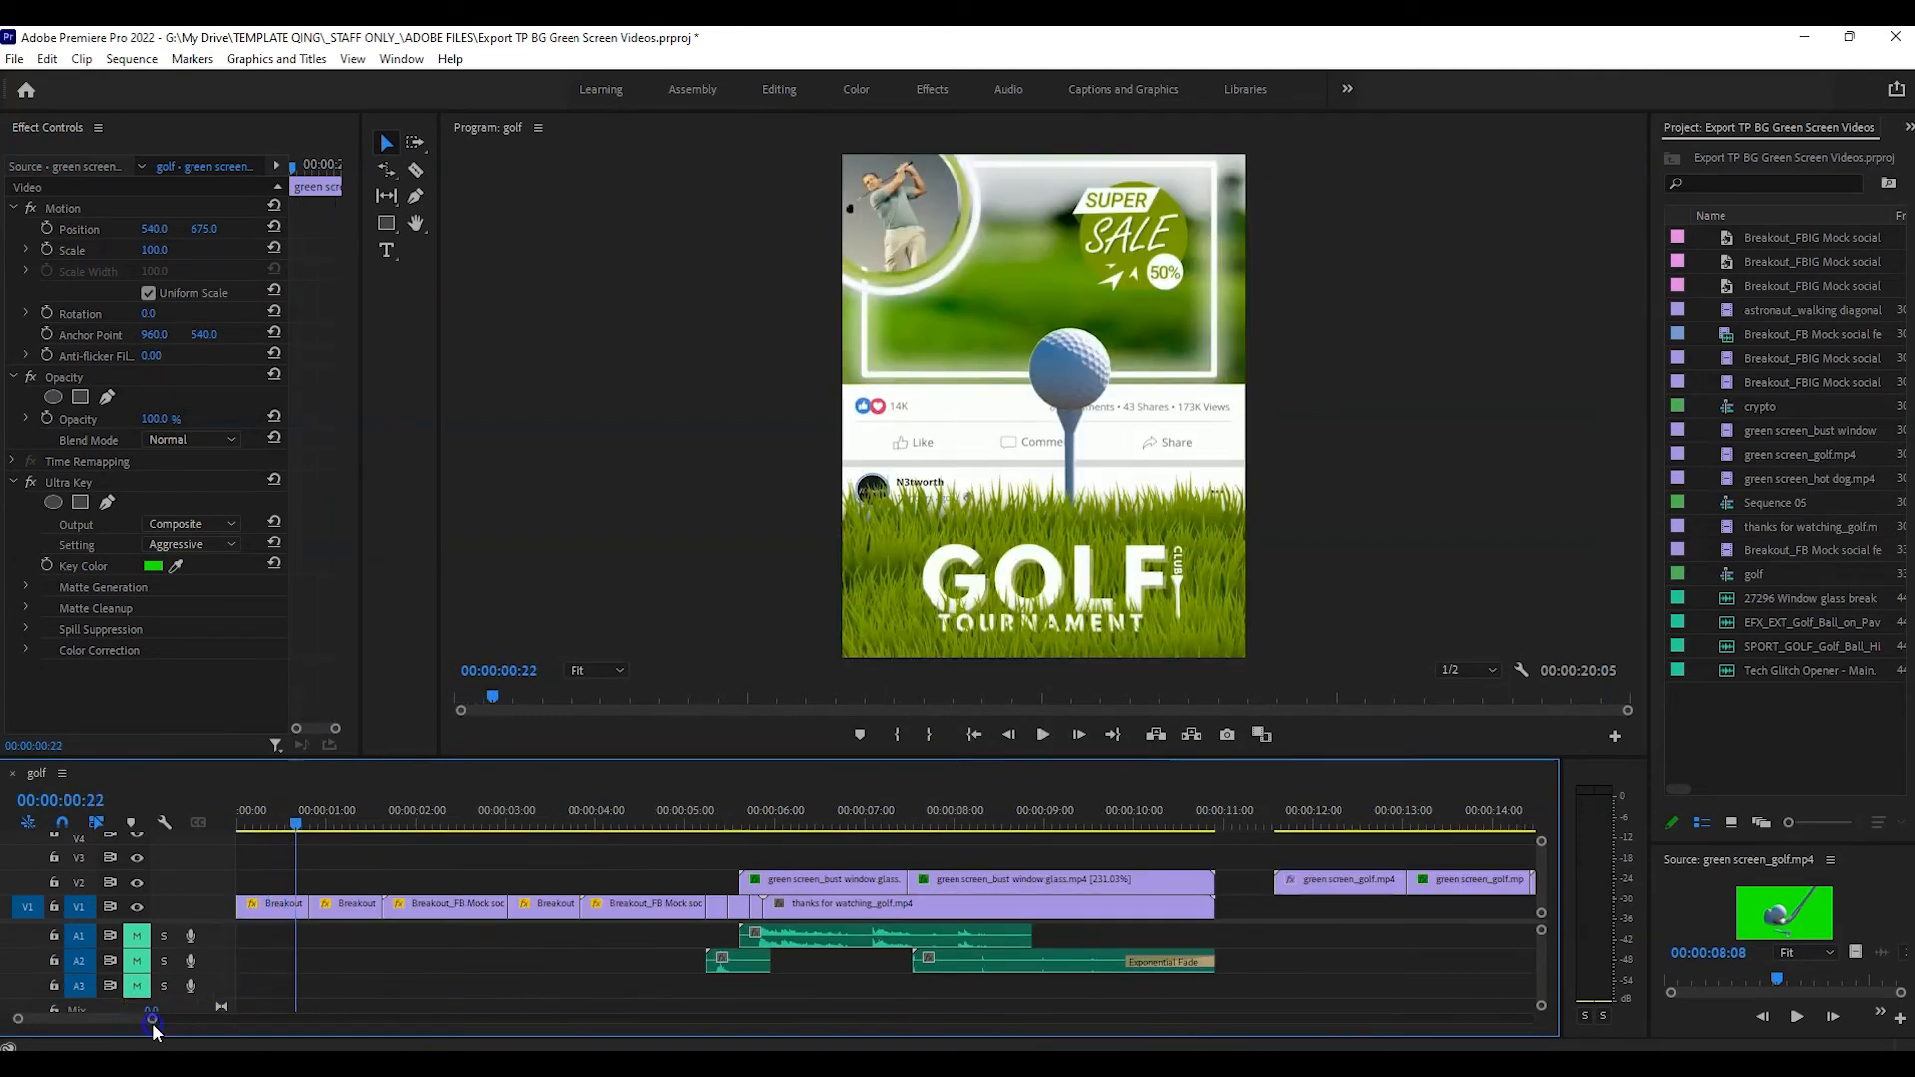
Review the assembled golf sequence from its opening Breakout clips through the start of the breaking glass and end screen clips.
left_click_drag(151, 1018, 312, 1033)
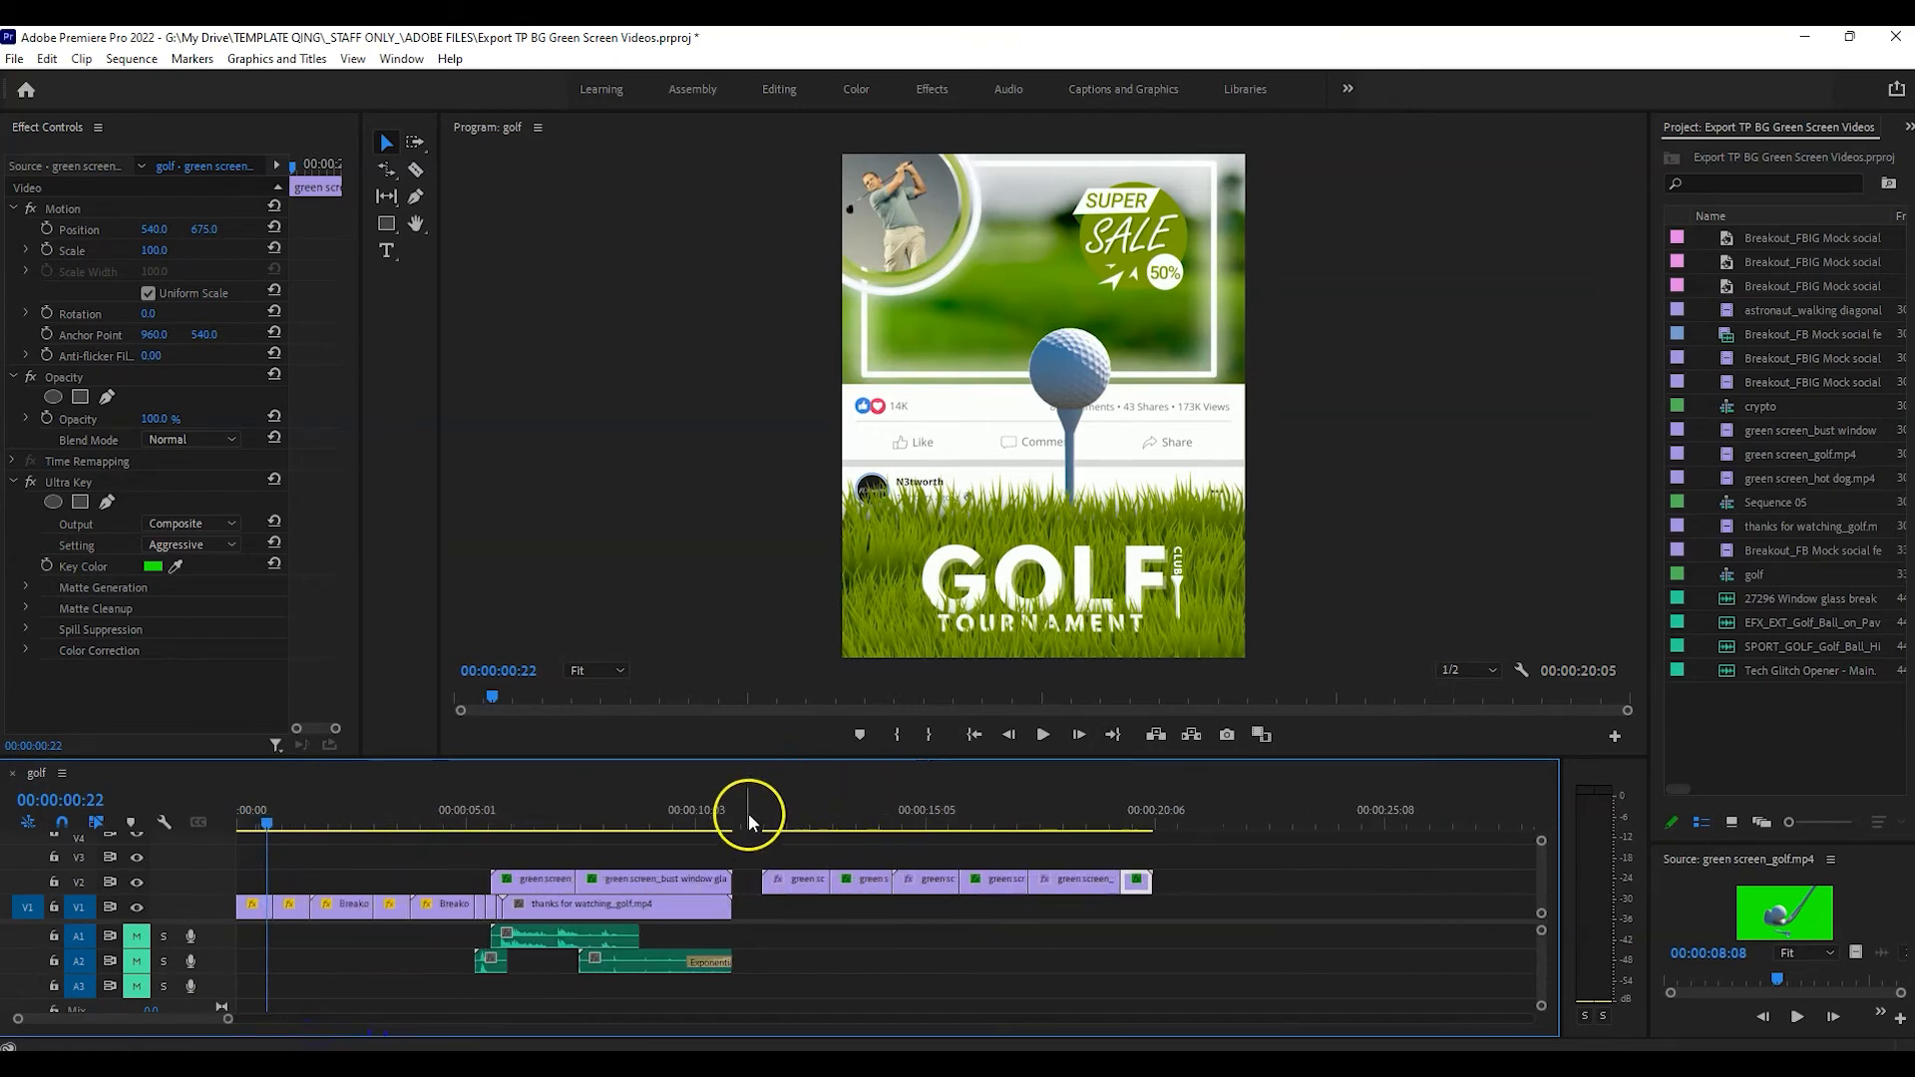
double_click(233, 1018)
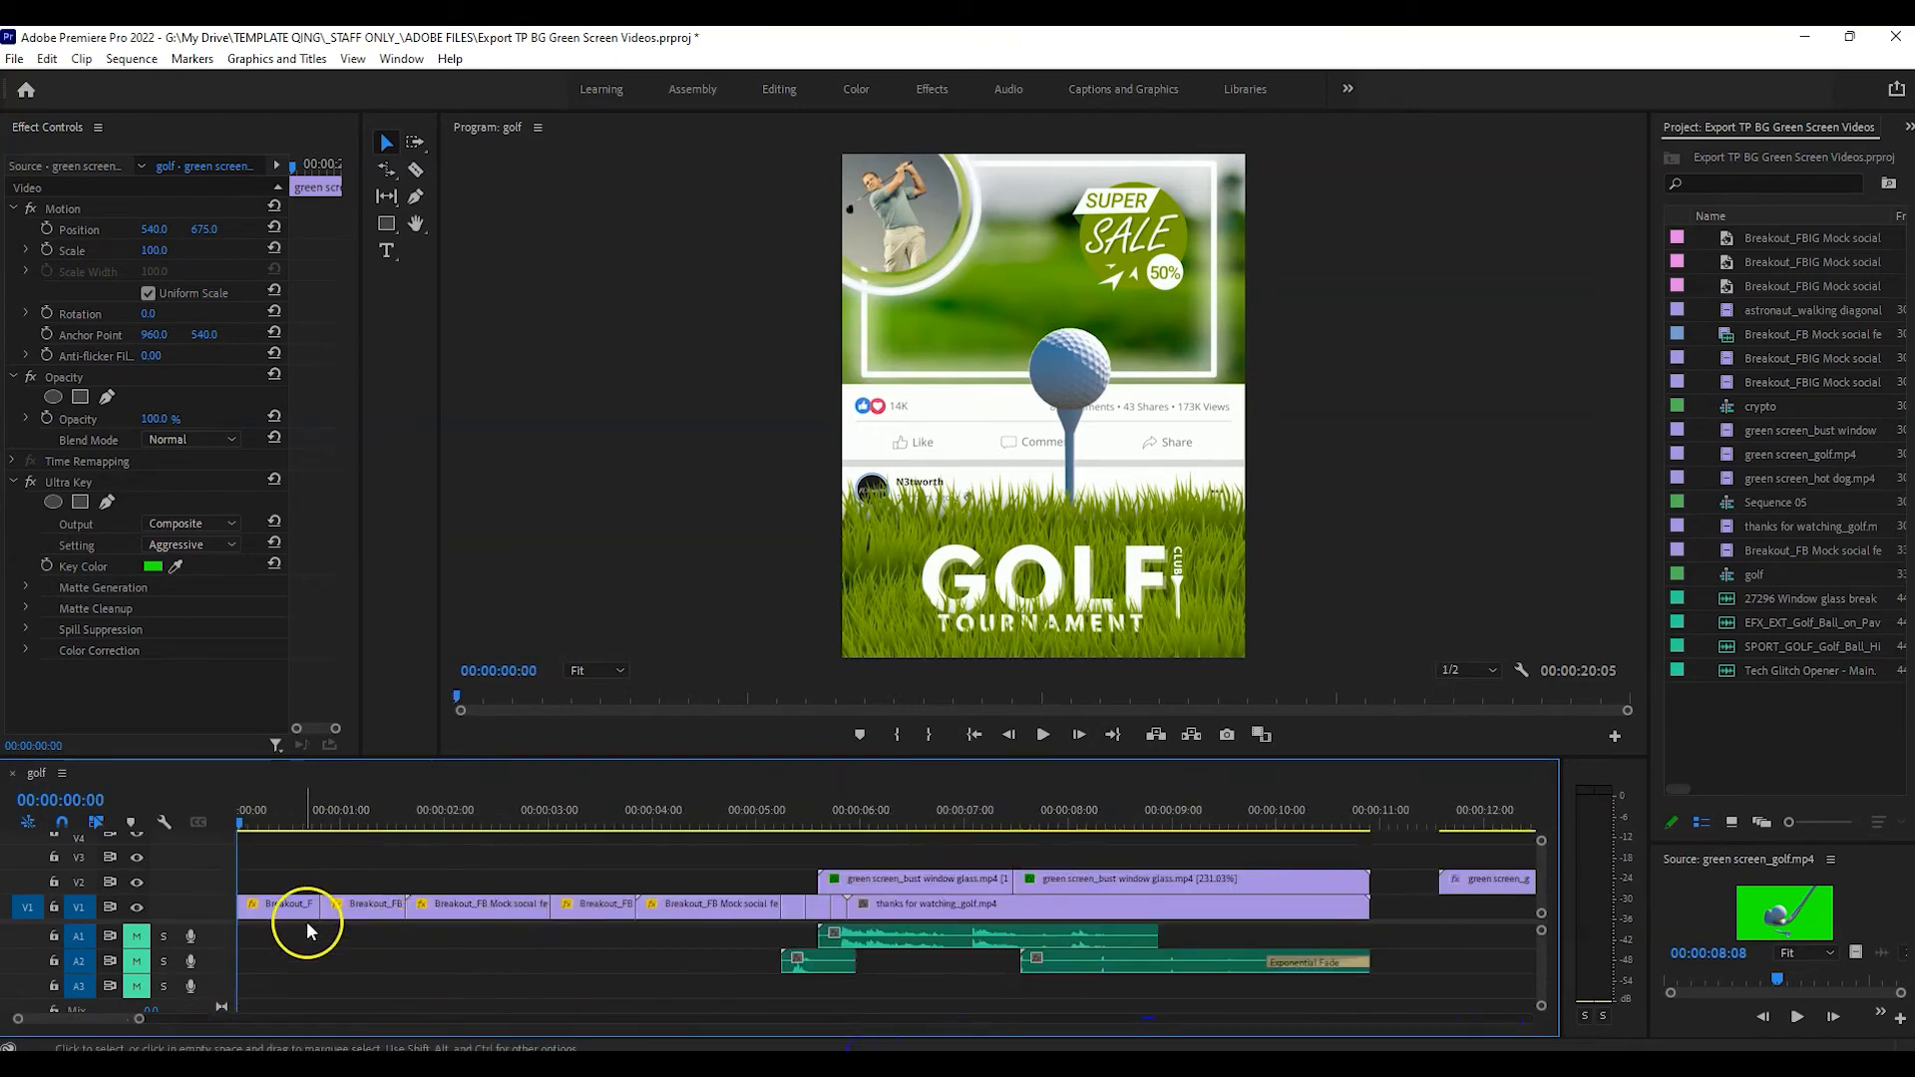
left_click(303, 907)
left_click(353, 906)
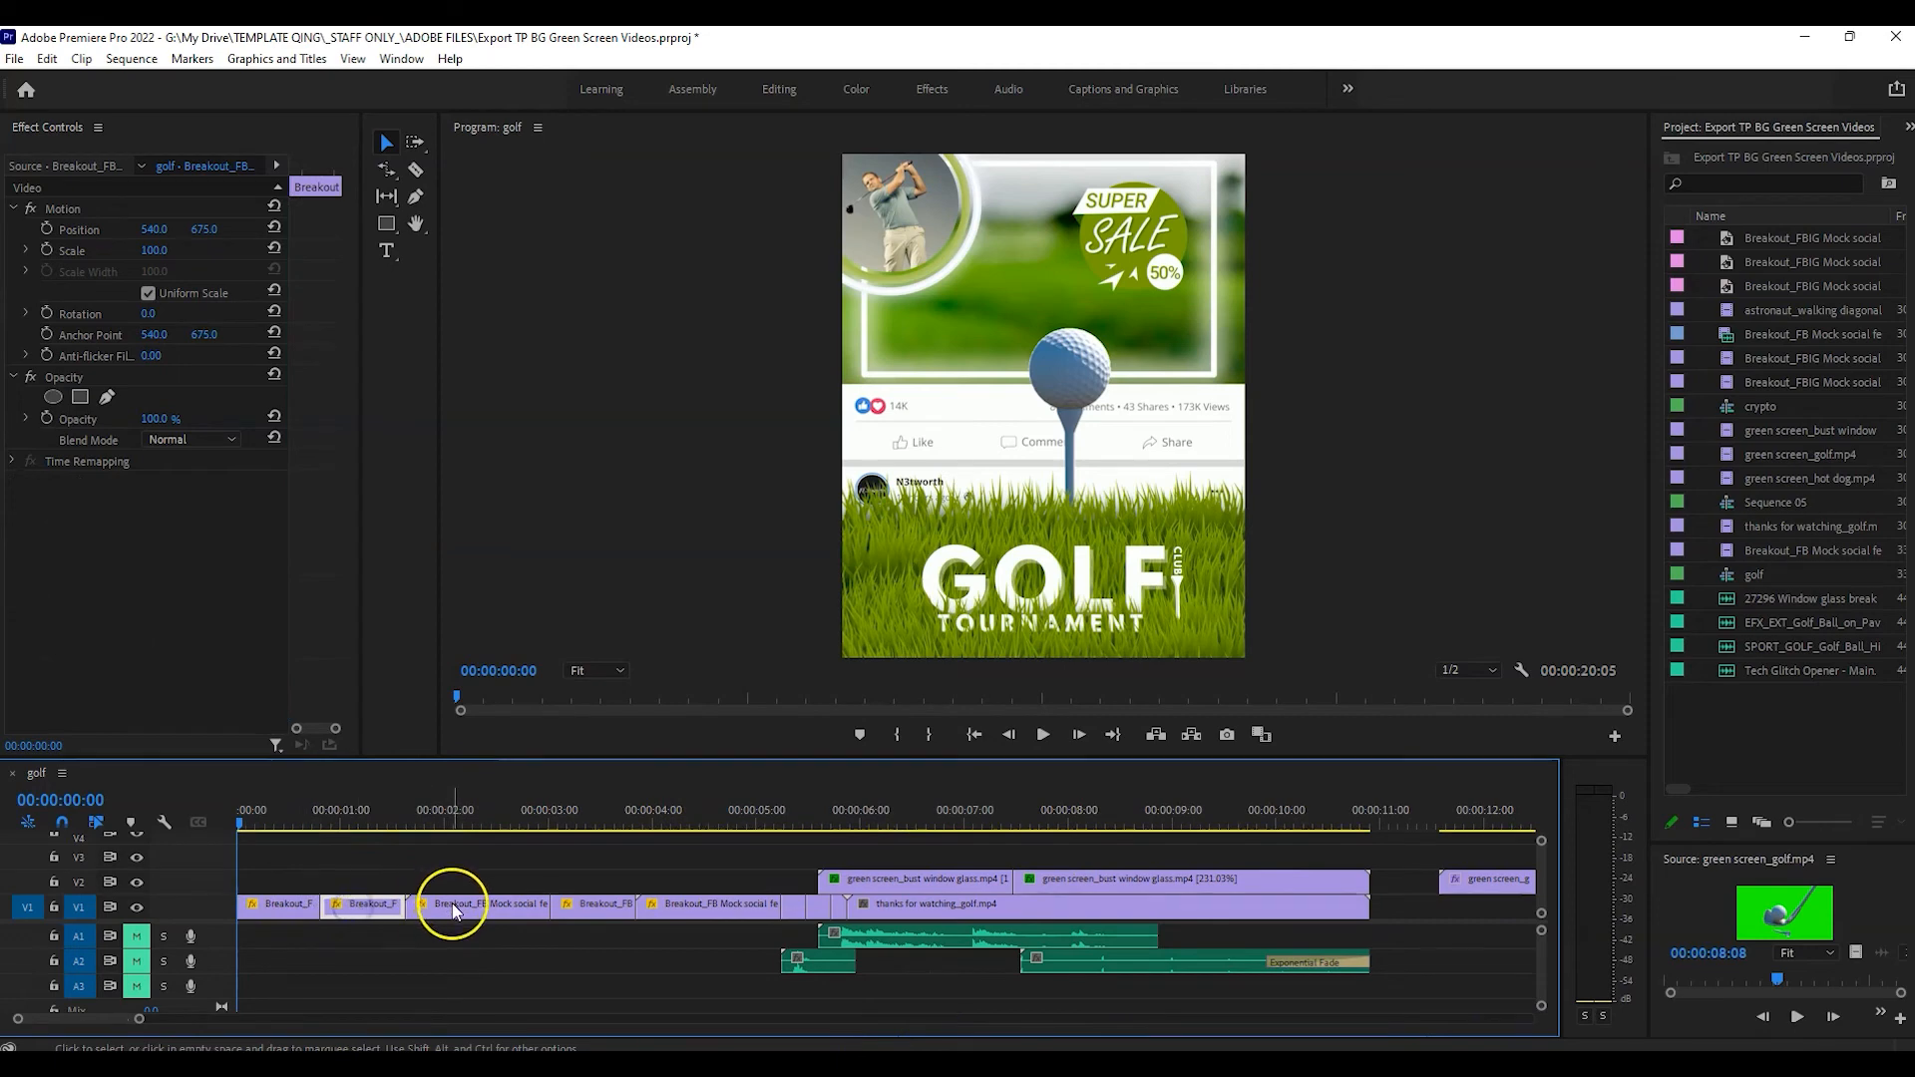
left_click(247, 826)
left_click_drag(297, 850, 684, 906)
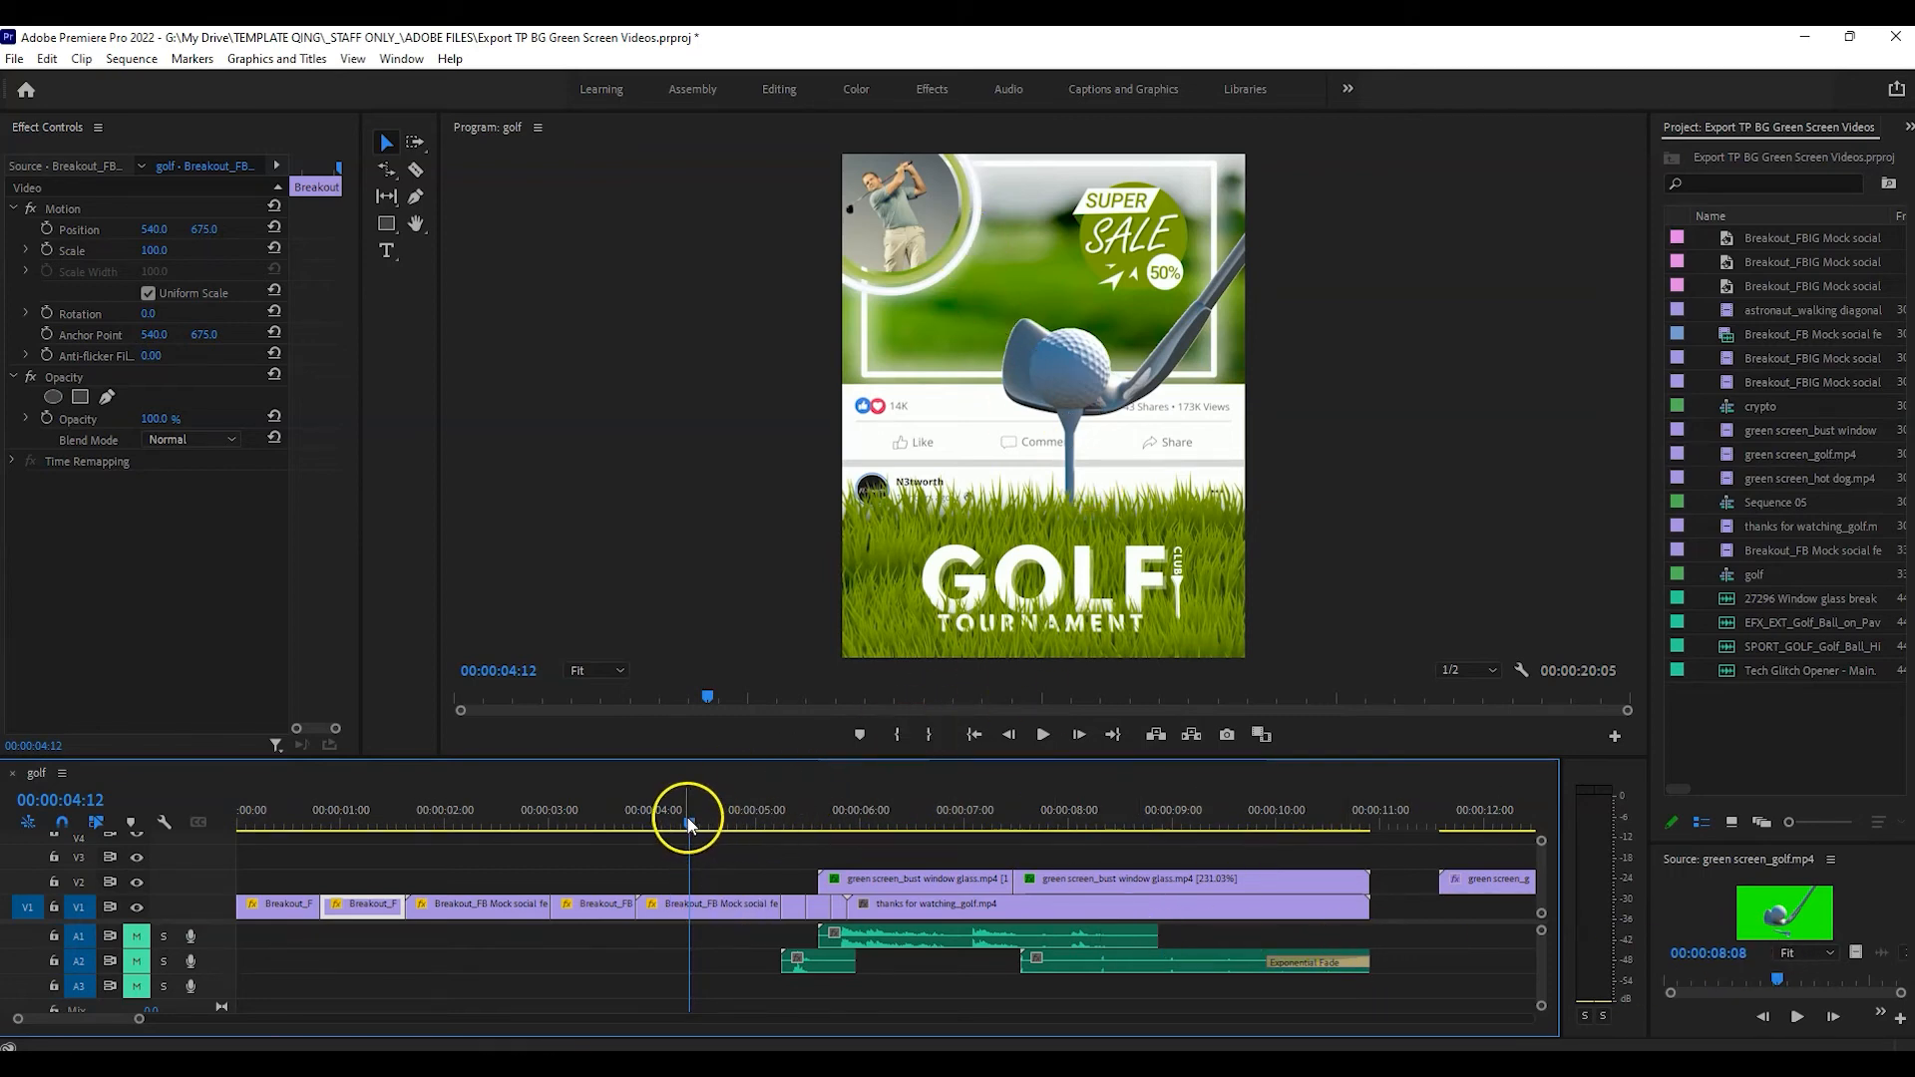
left_click_drag(686, 824, 315, 956)
left_click_drag(195, 961, 795, 997)
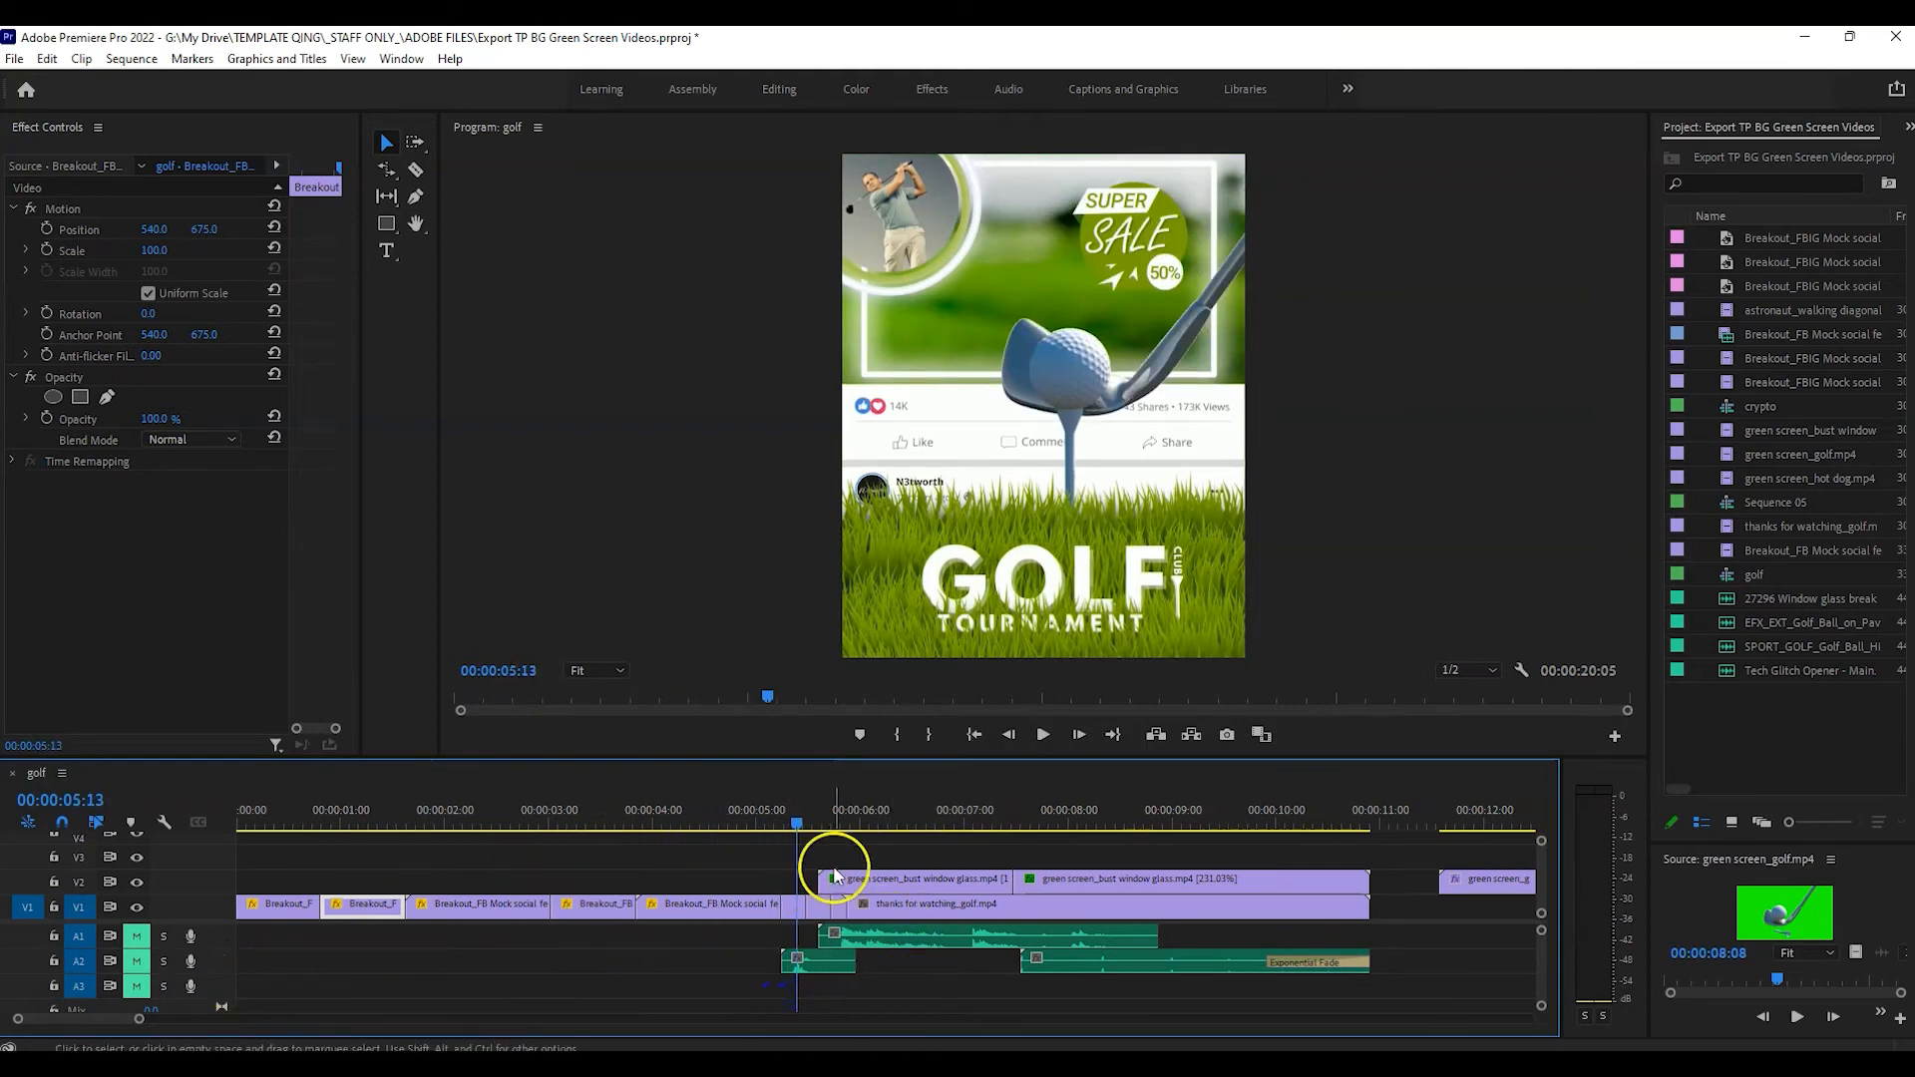
left_click_drag(795, 821, 854, 843)
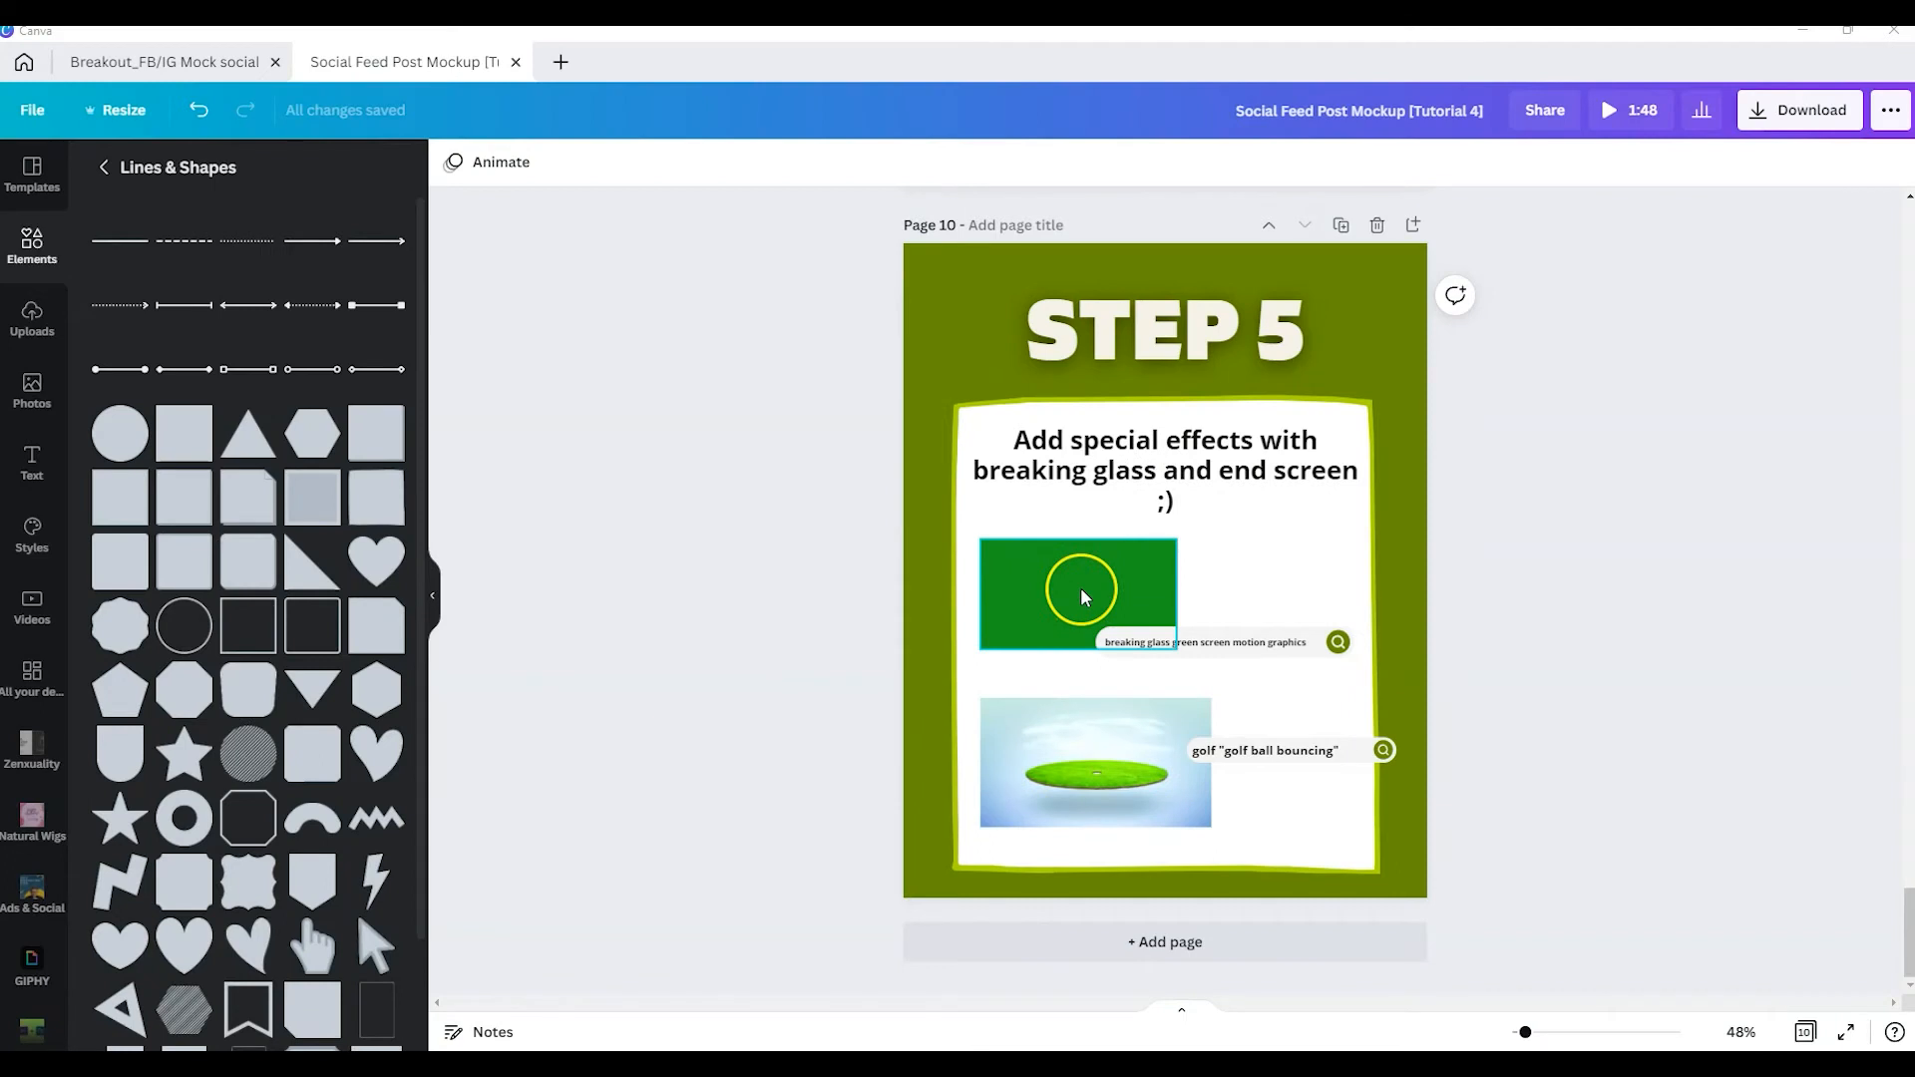
Switch to the Canva tutorial design and preview the breaking glass and golf ball bouncing videos on page 10.
left_click(1082, 593)
left_click(1079, 597)
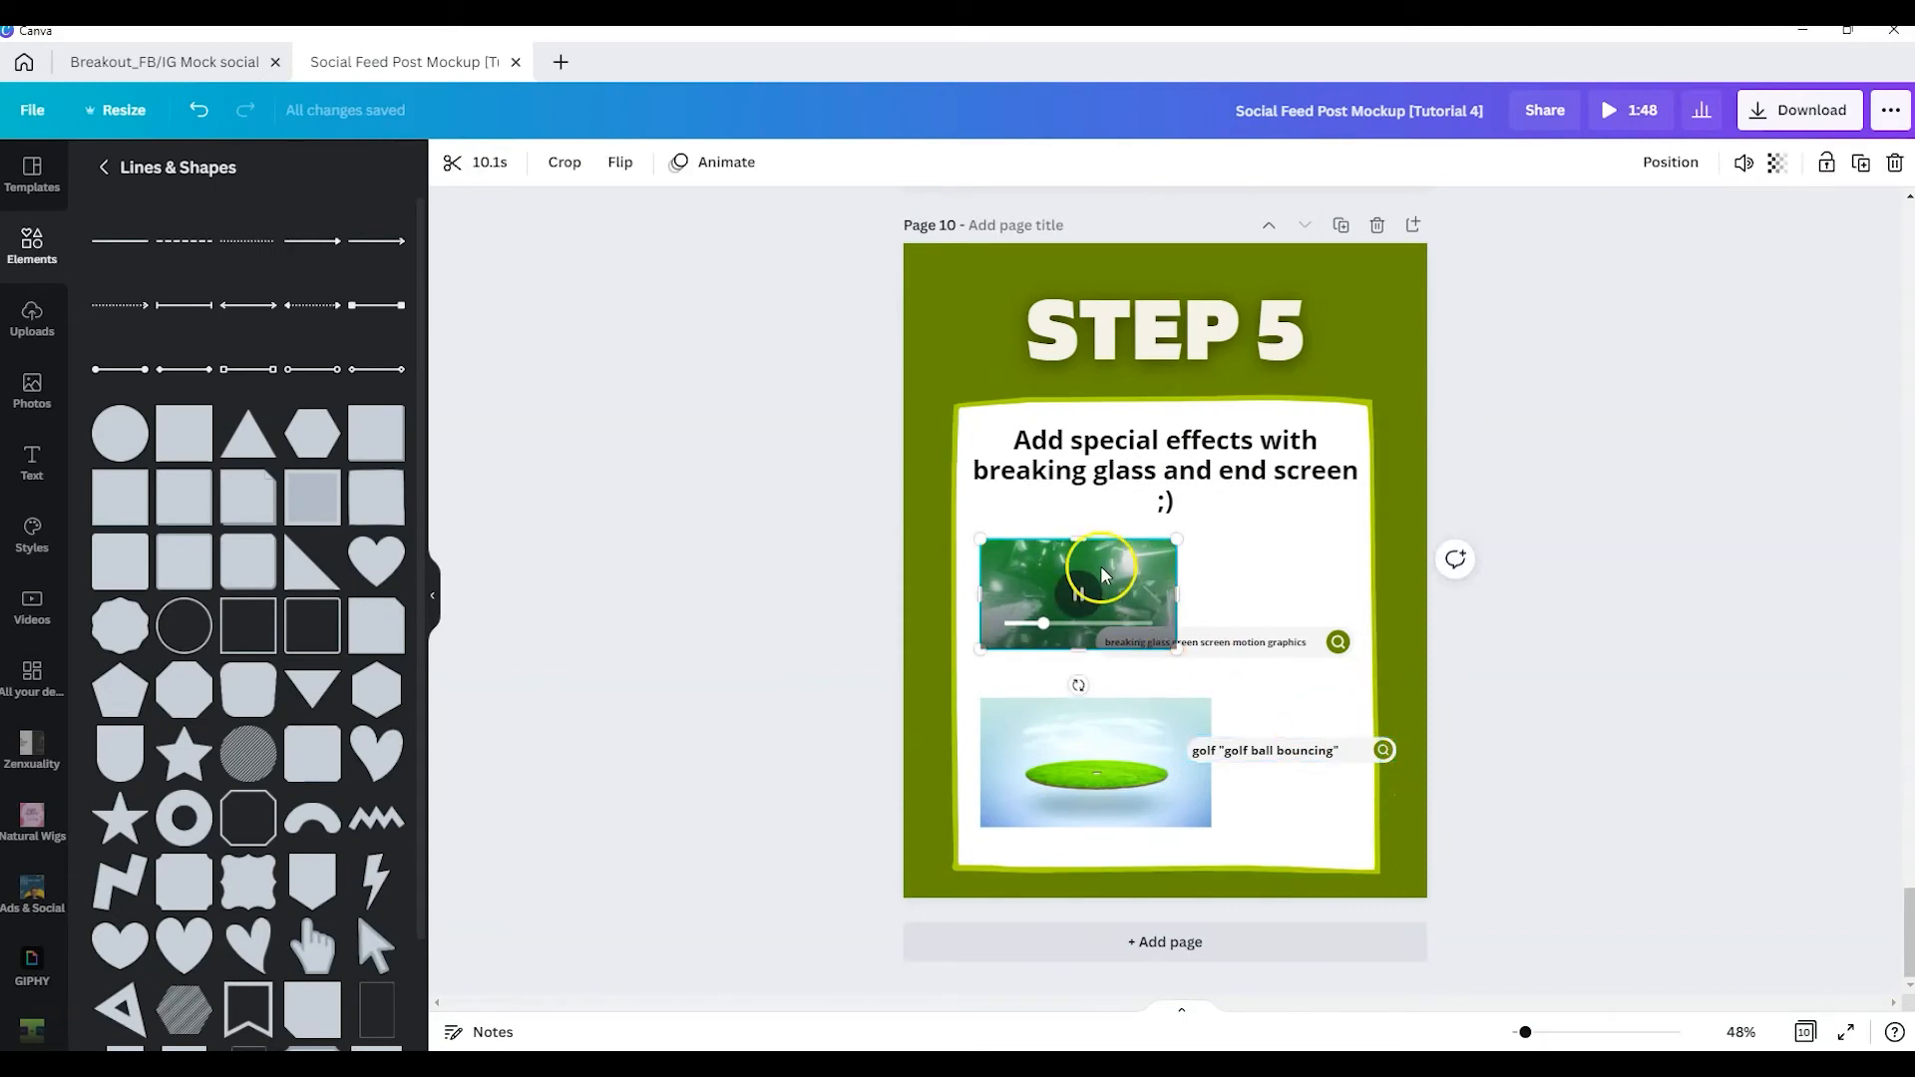
left_click(1229, 602)
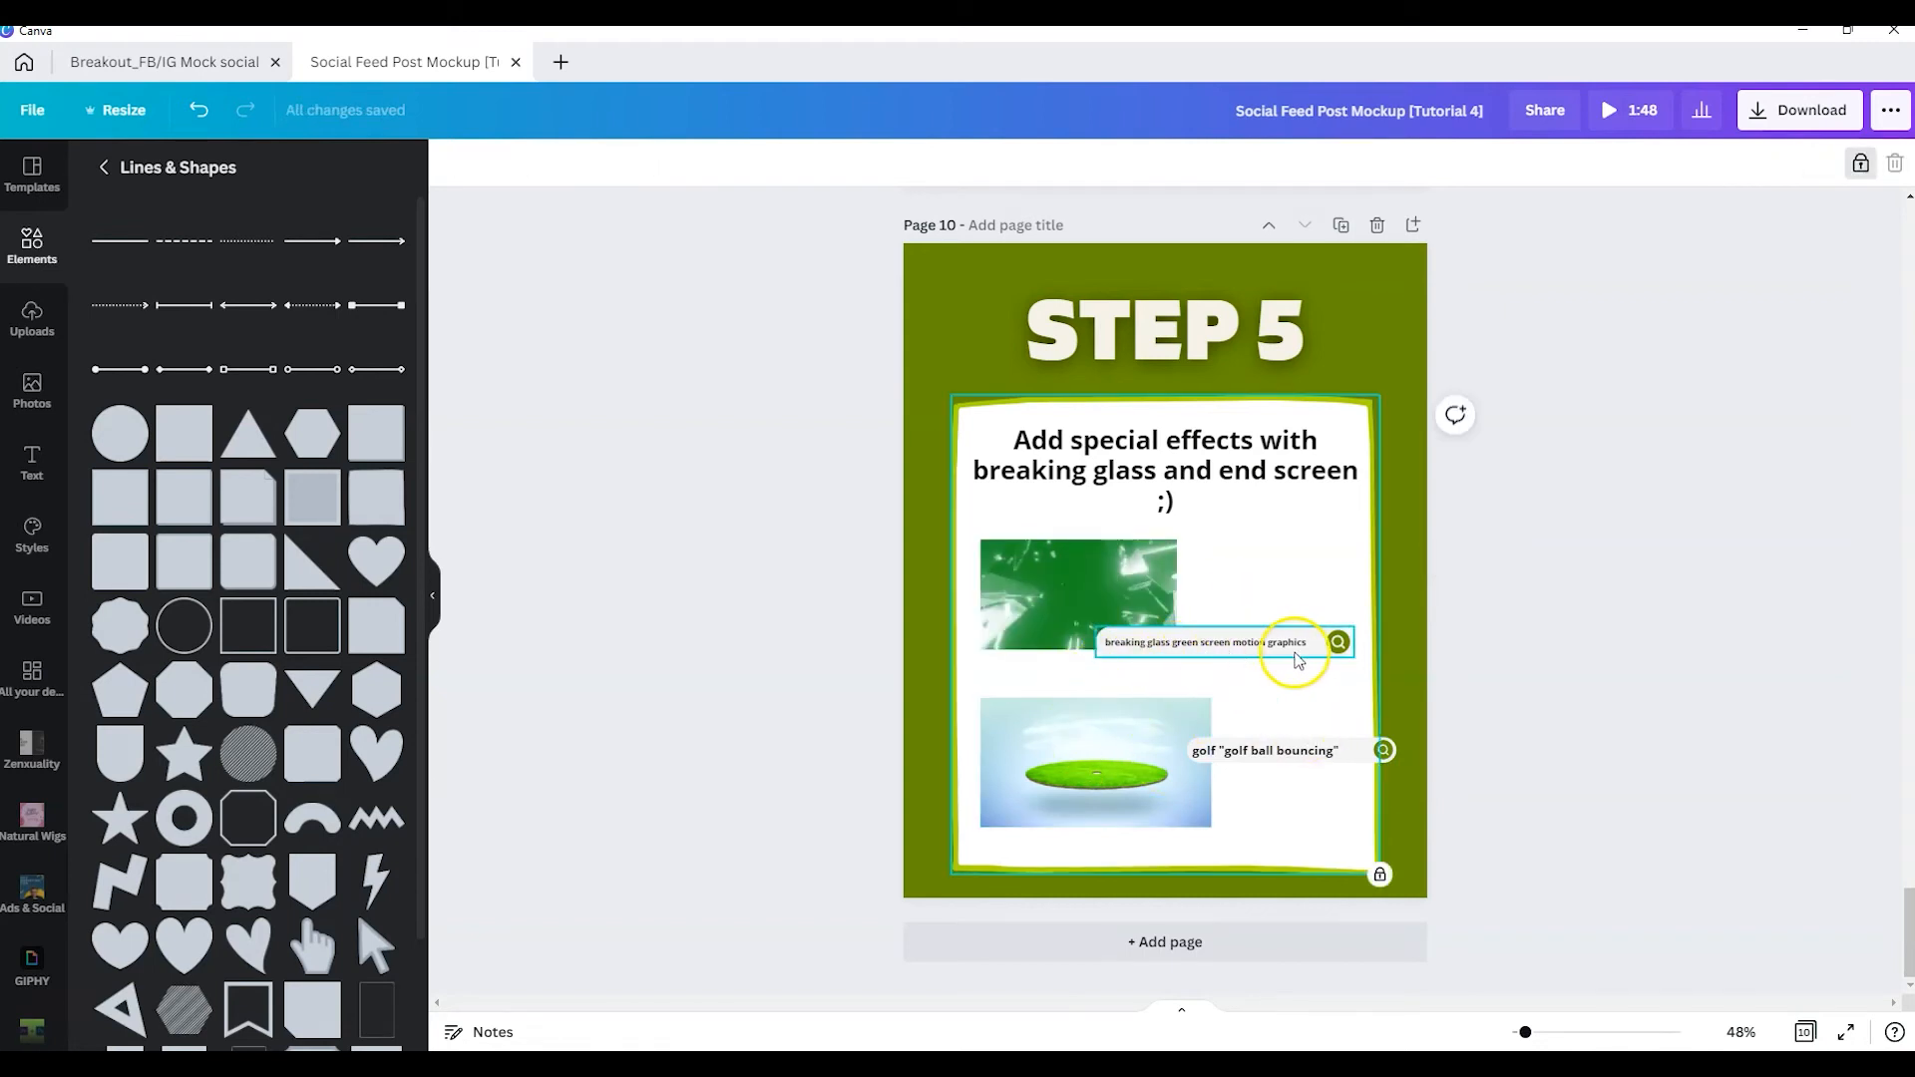
left_click(1033, 582)
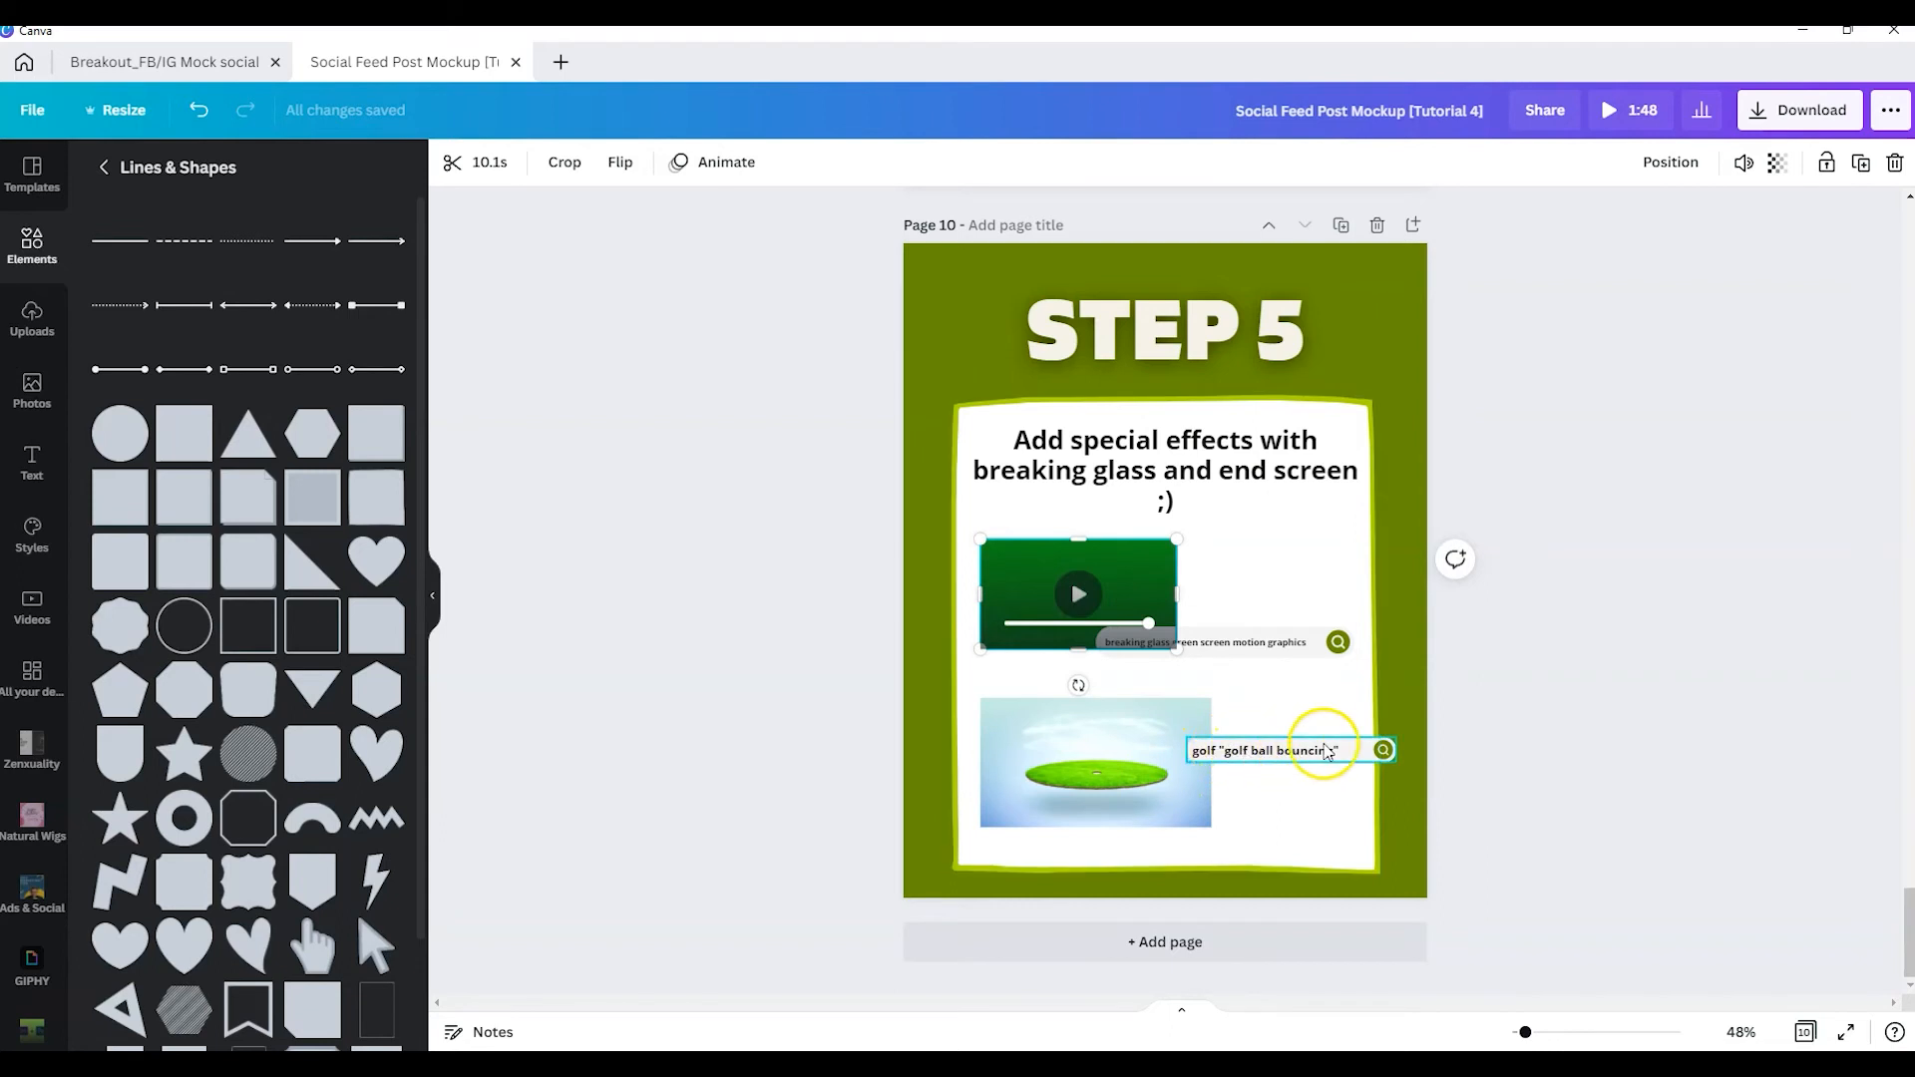
left_click(1092, 763)
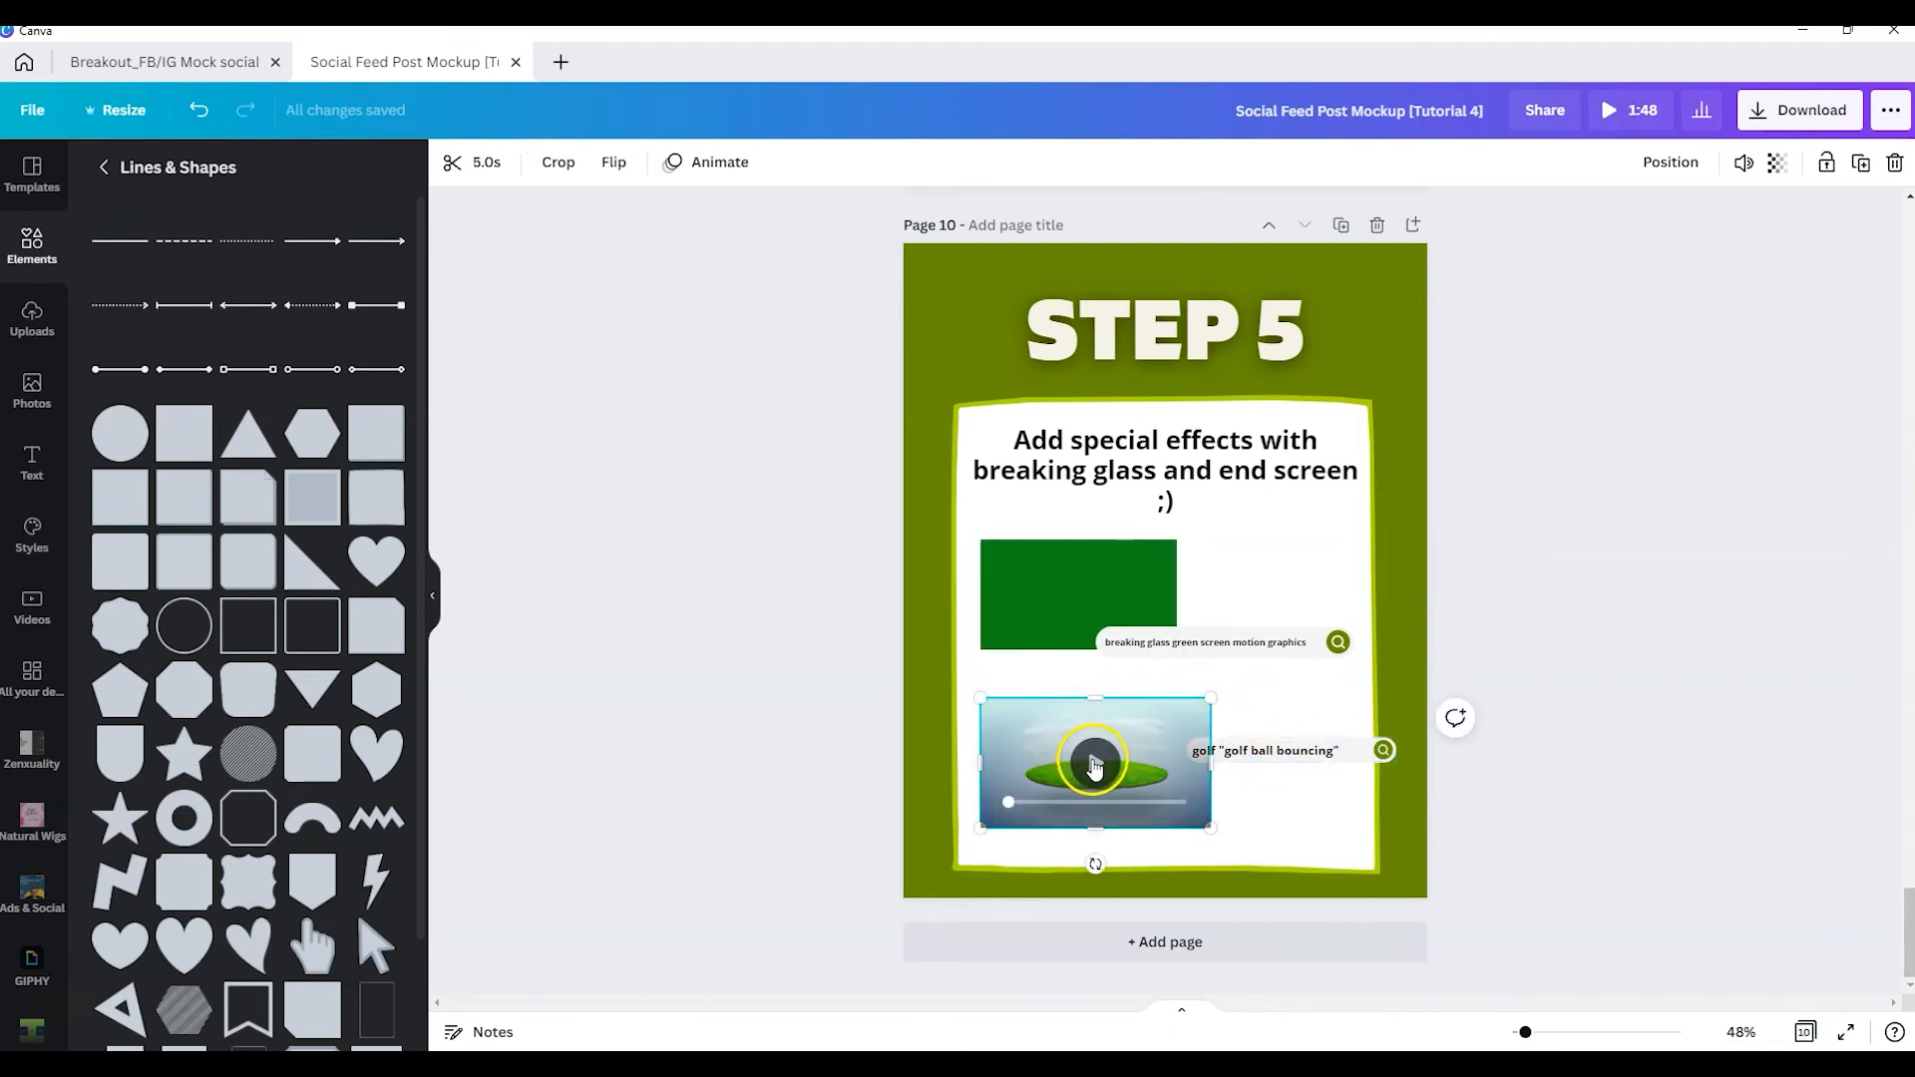
scroll(1221, 610, "up", 2)
scroll(1233, 626, "down", 2)
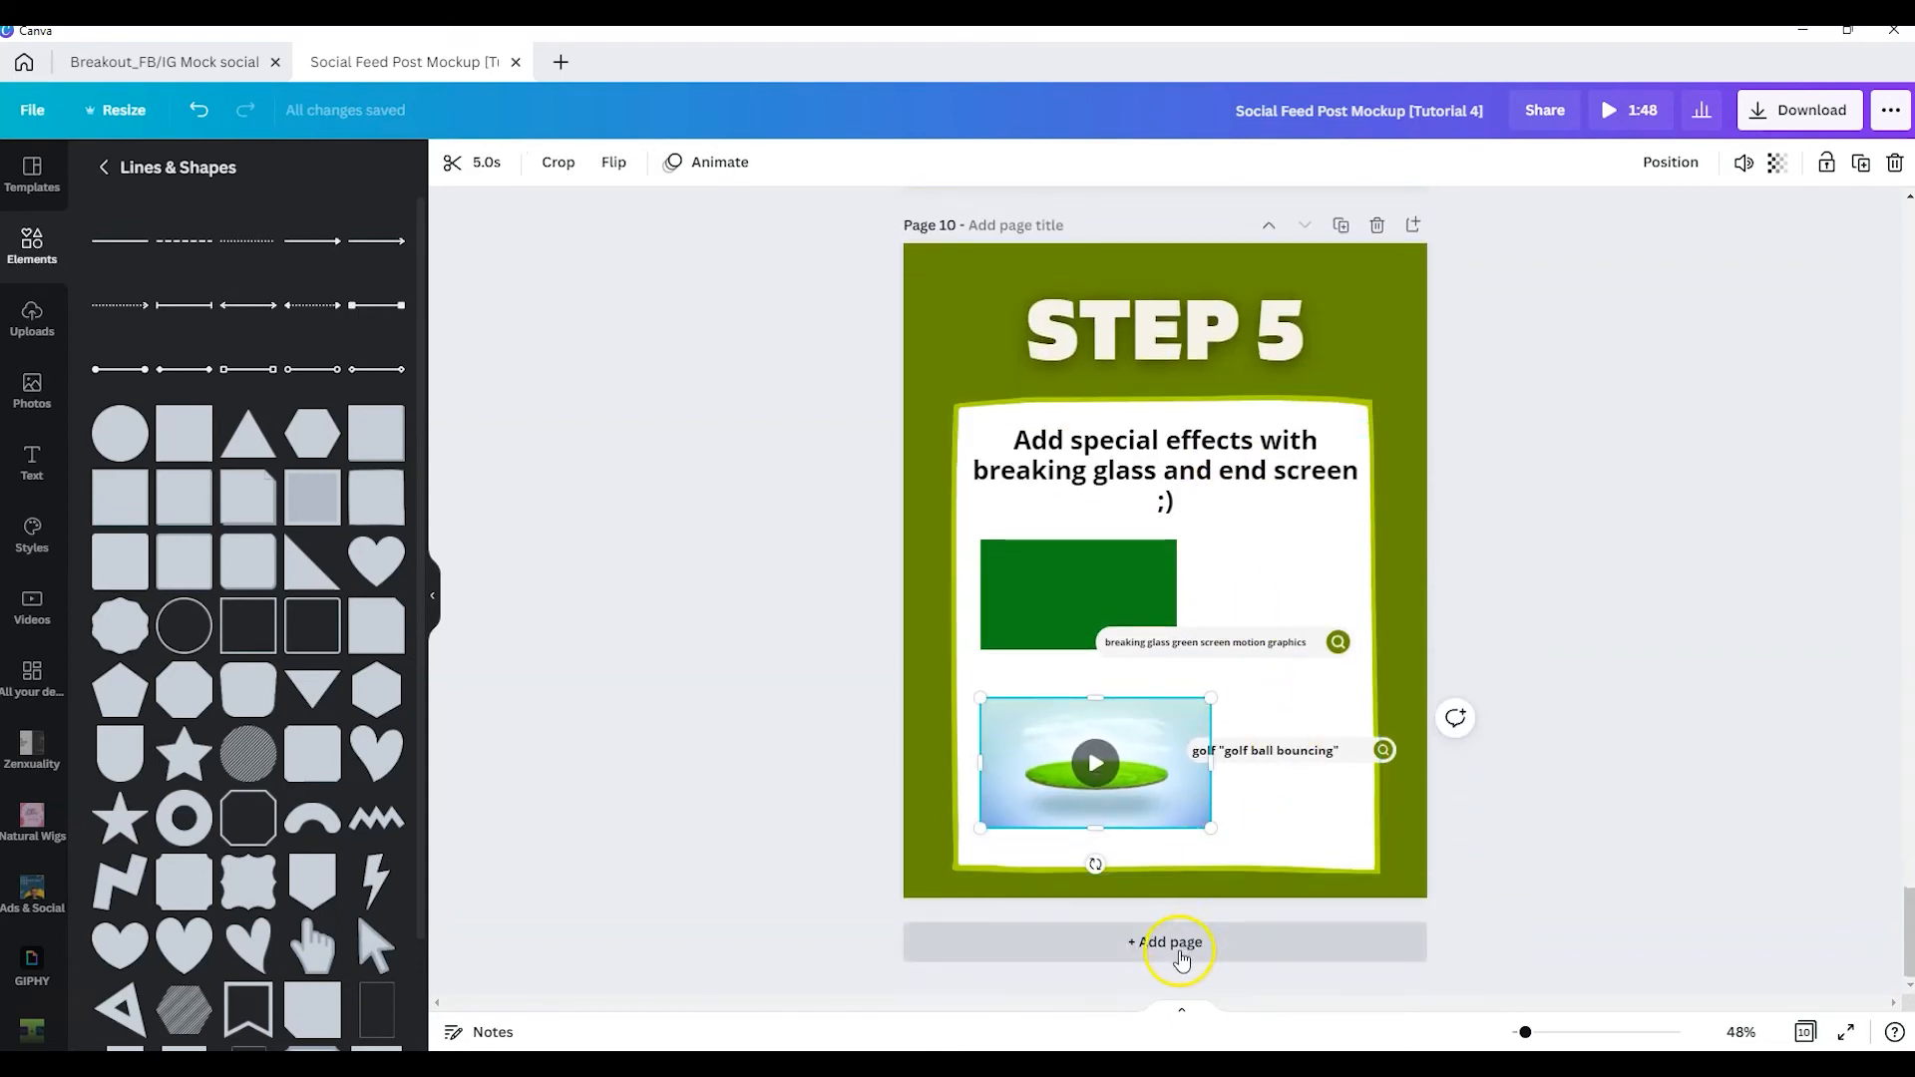
Add a page after page 10 and move the golf ball bouncing video onto it.
left_click(1180, 953)
scroll(1177, 570, "up", 2)
left_click(1088, 438)
scroll(1088, 437, "down", 1)
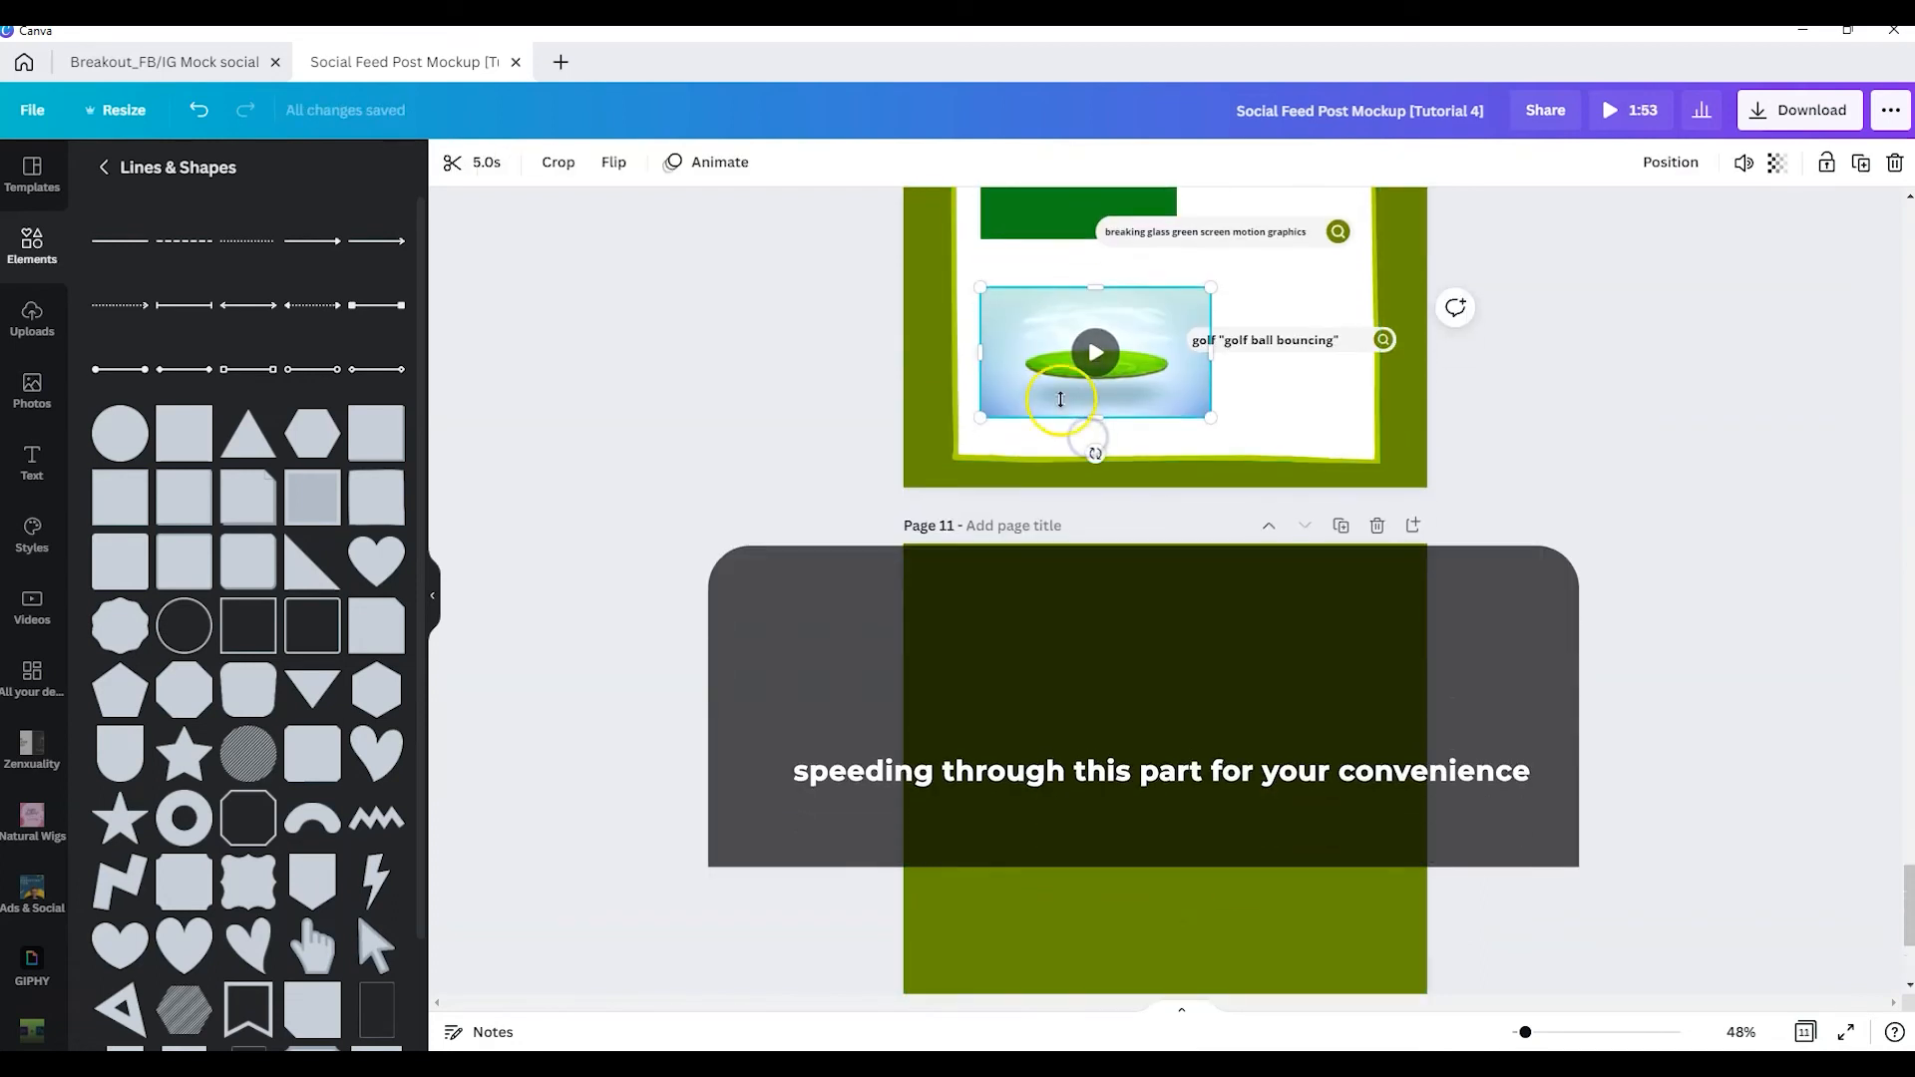
left_click_drag(1060, 399, 967, 788)
Enlarge the golf video beyond the new page's width and position it so the grass and hole fill the page's bottom edge.
left_click_drag(1136, 768, 1436, 604)
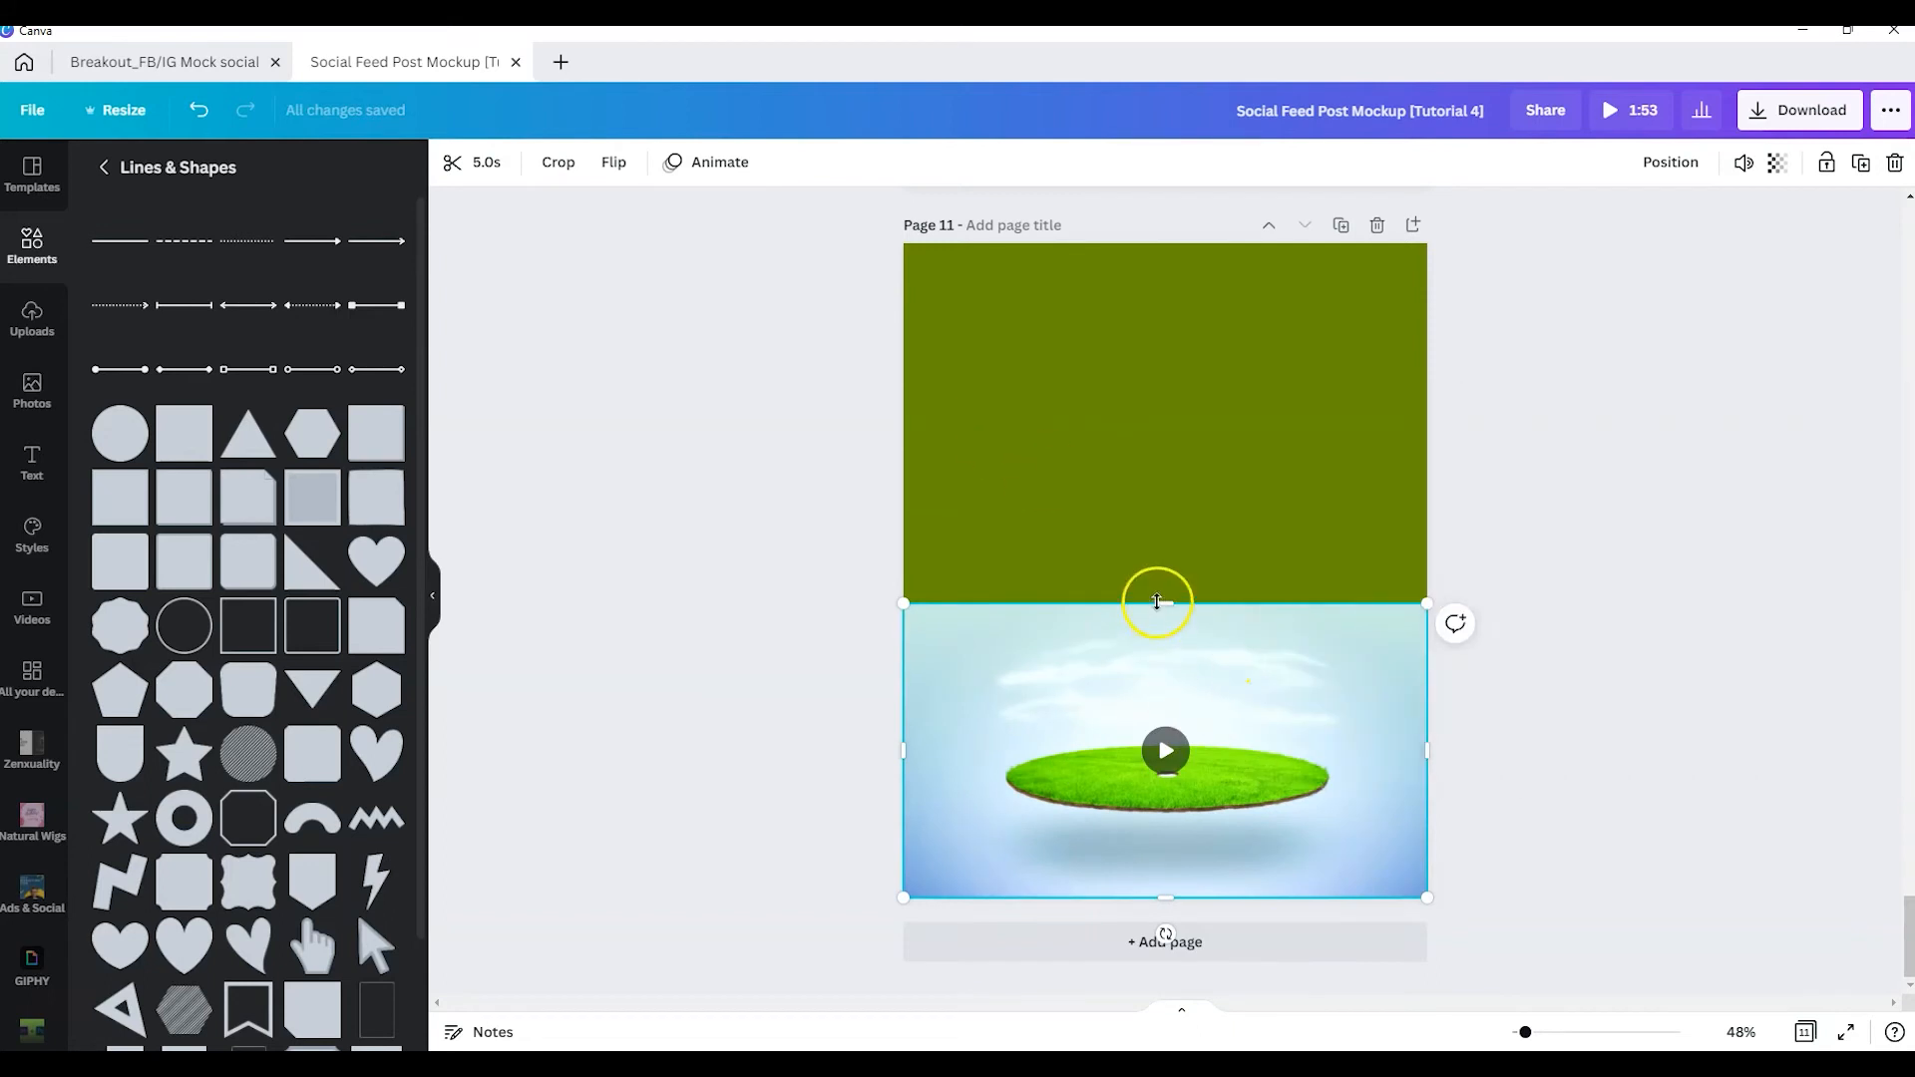
mouse_move(1157, 601)
left_mouse_down()
mouse_move(1163, 513)
mouse_move(1159, 569)
left_mouse_up()
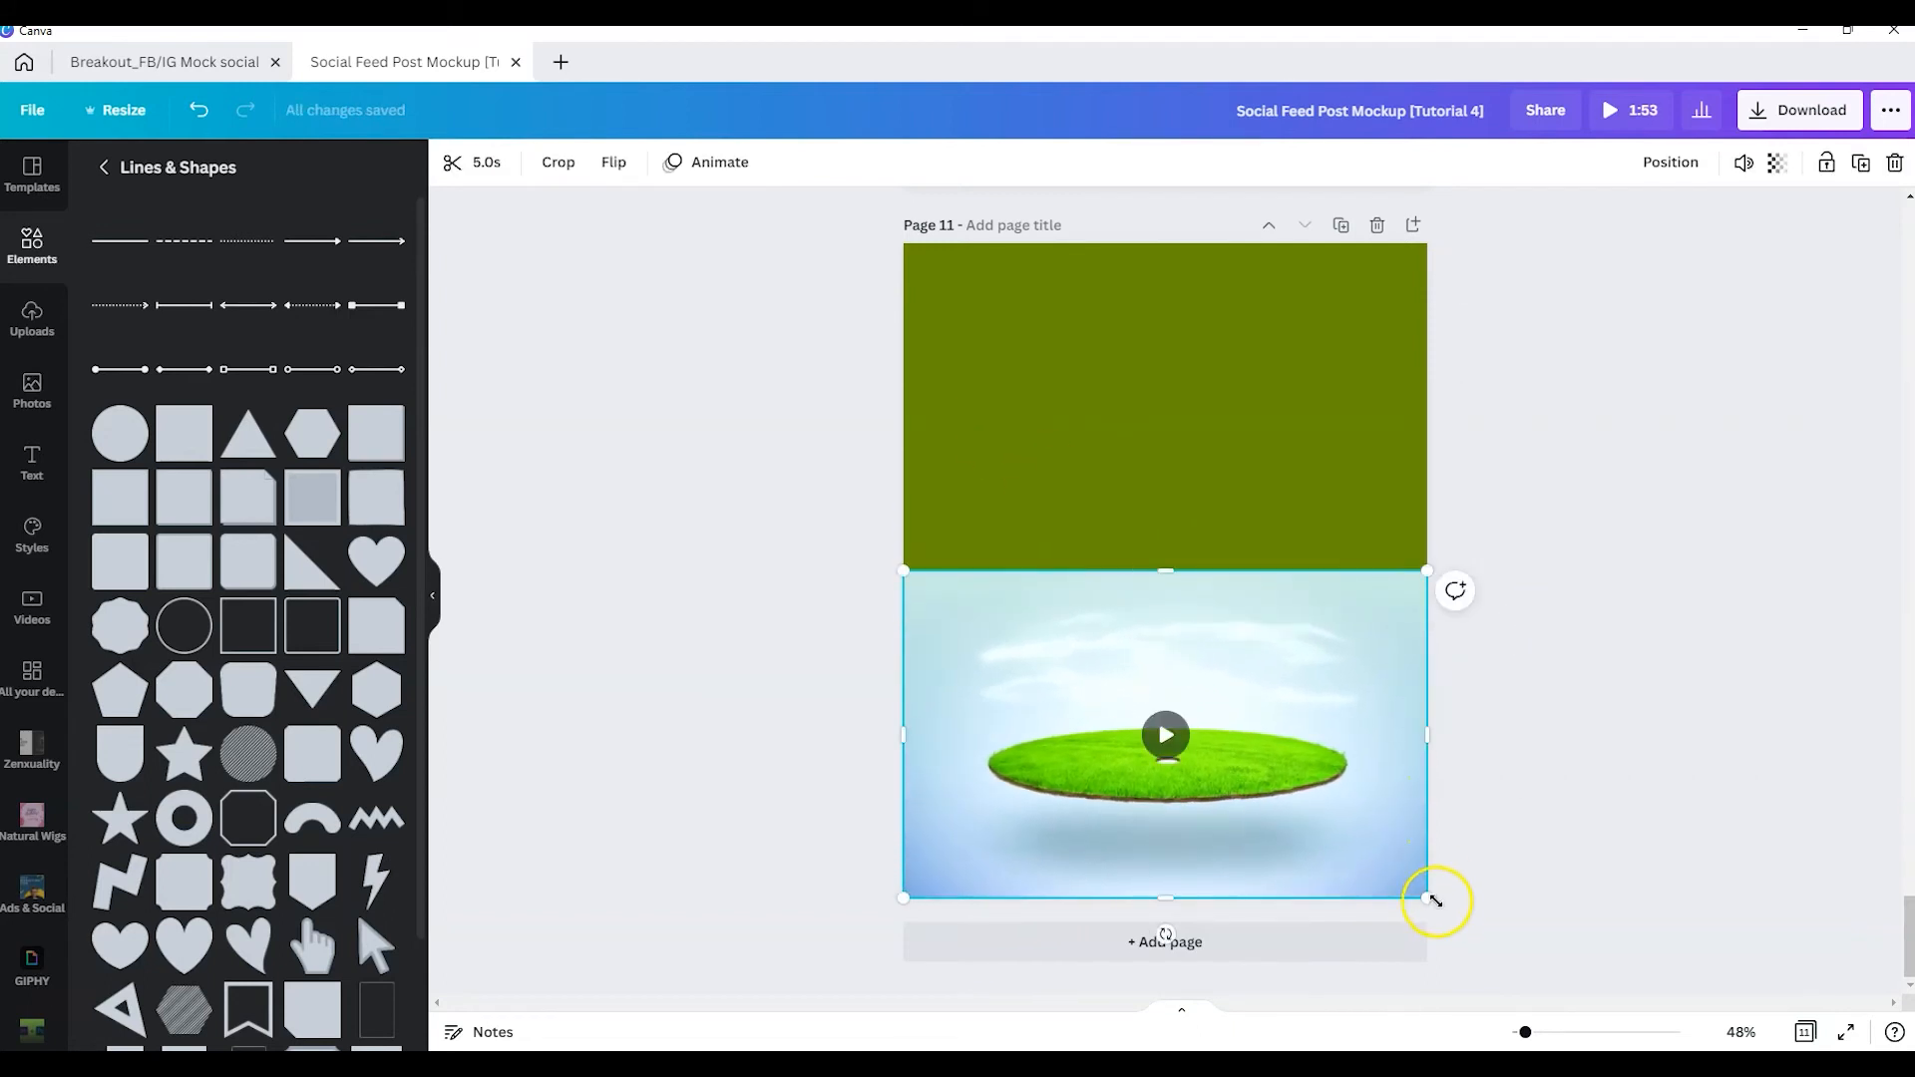
left_click_drag(1430, 898, 1637, 1025)
left_click_drag(1150, 624, 1155, 707)
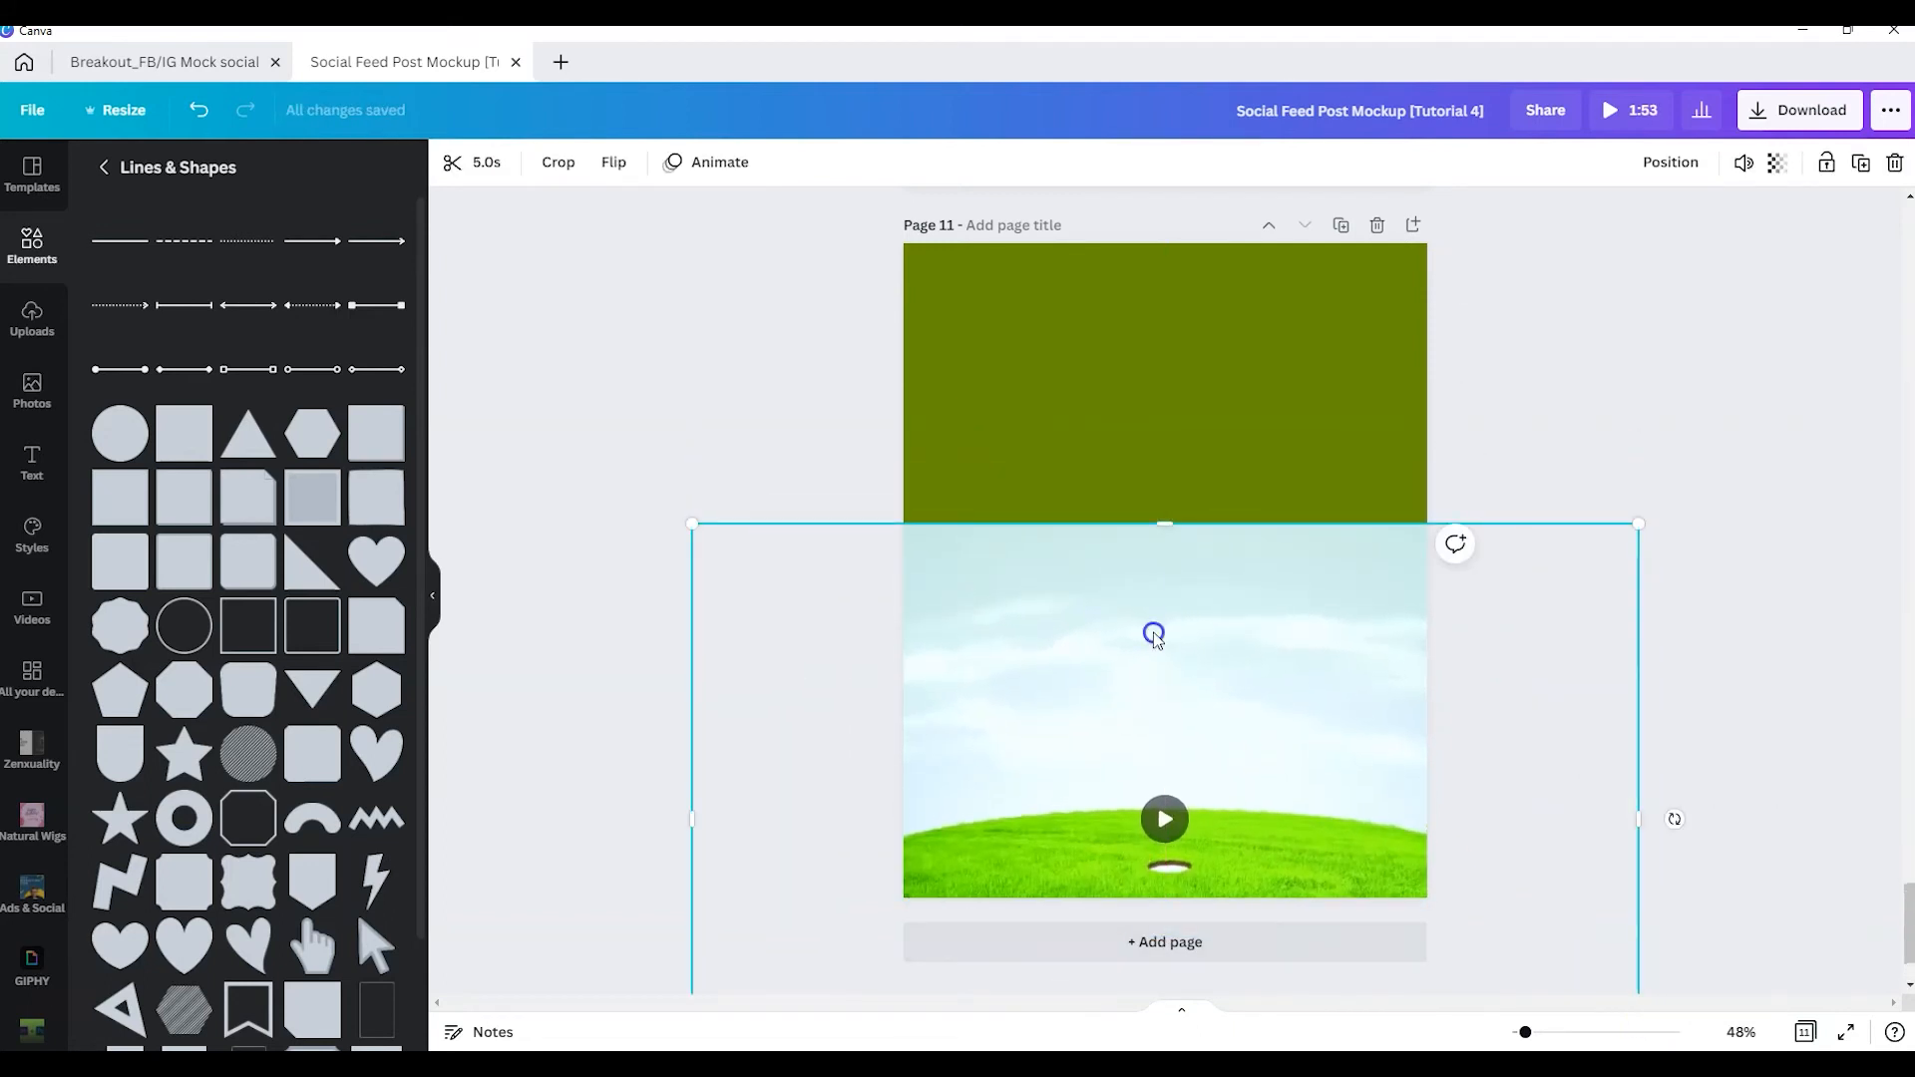
Duplicate the golf video, flip the copy vertically and place it above the original to fill the page's upper part with sky.
left_click_drag(1154, 634, 1103, 409)
left_click(613, 162)
left_click(658, 248)
left_click_drag(1318, 723, 1332, 403)
left_click(1669, 743)
left_click(1213, 398)
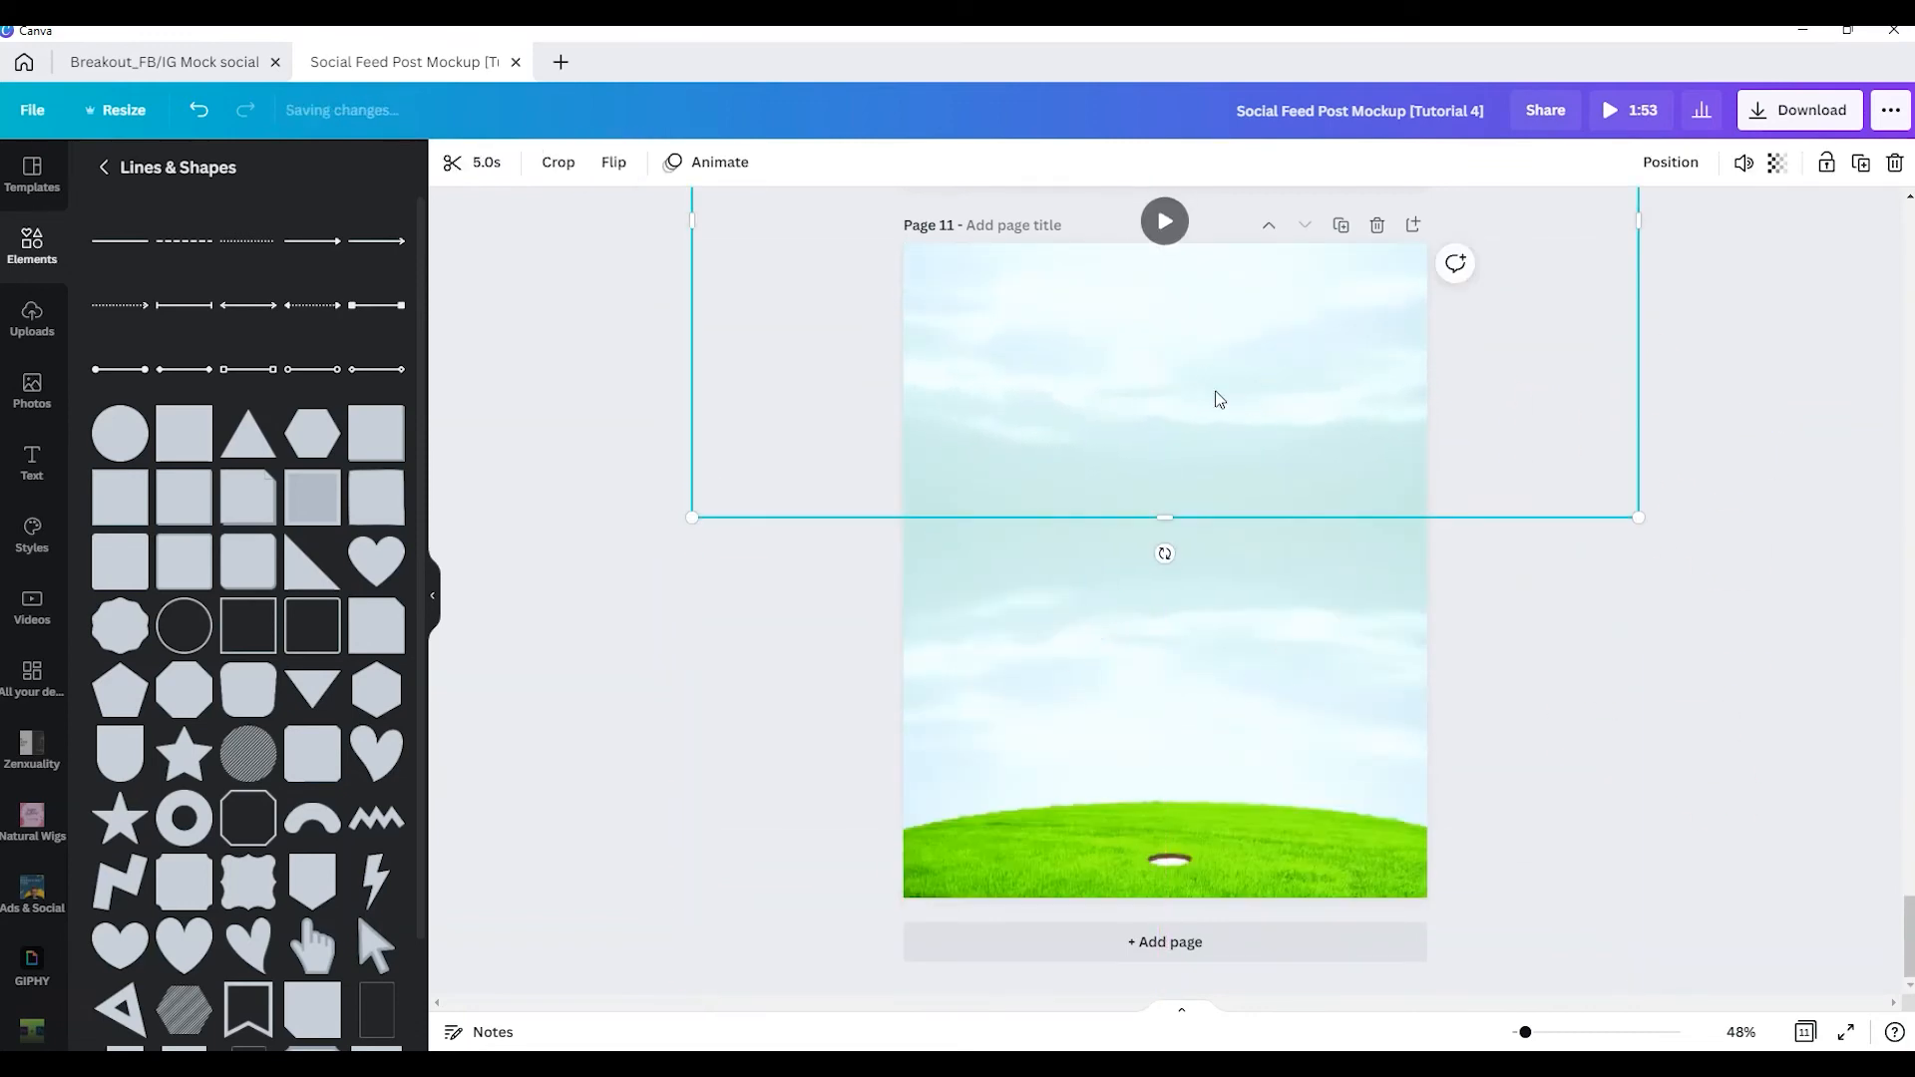
left_click(1509, 662)
Check the filled page 11 background and play the lower golf video.
scroll(1695, 618, "up", 1)
scroll(1704, 609, "up", 1)
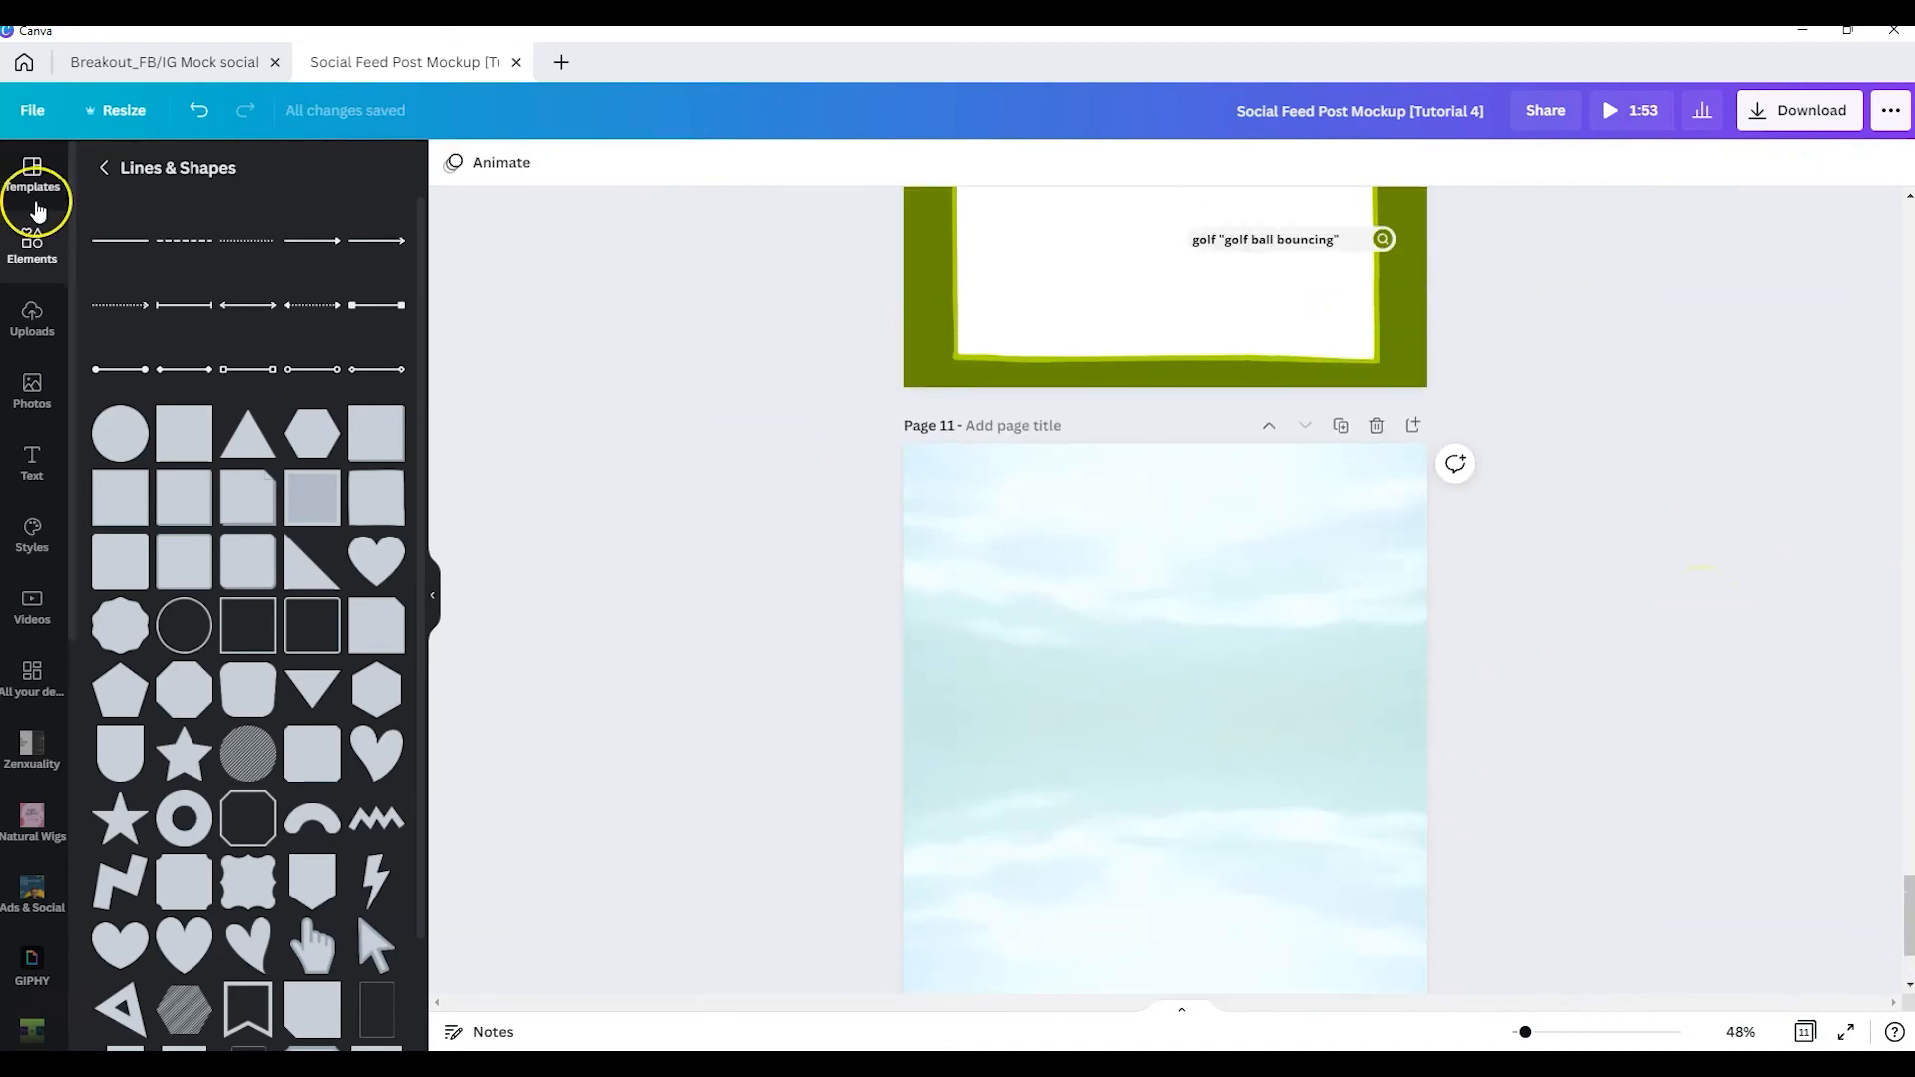
scroll(1297, 708, "down", 2)
left_click(1092, 800)
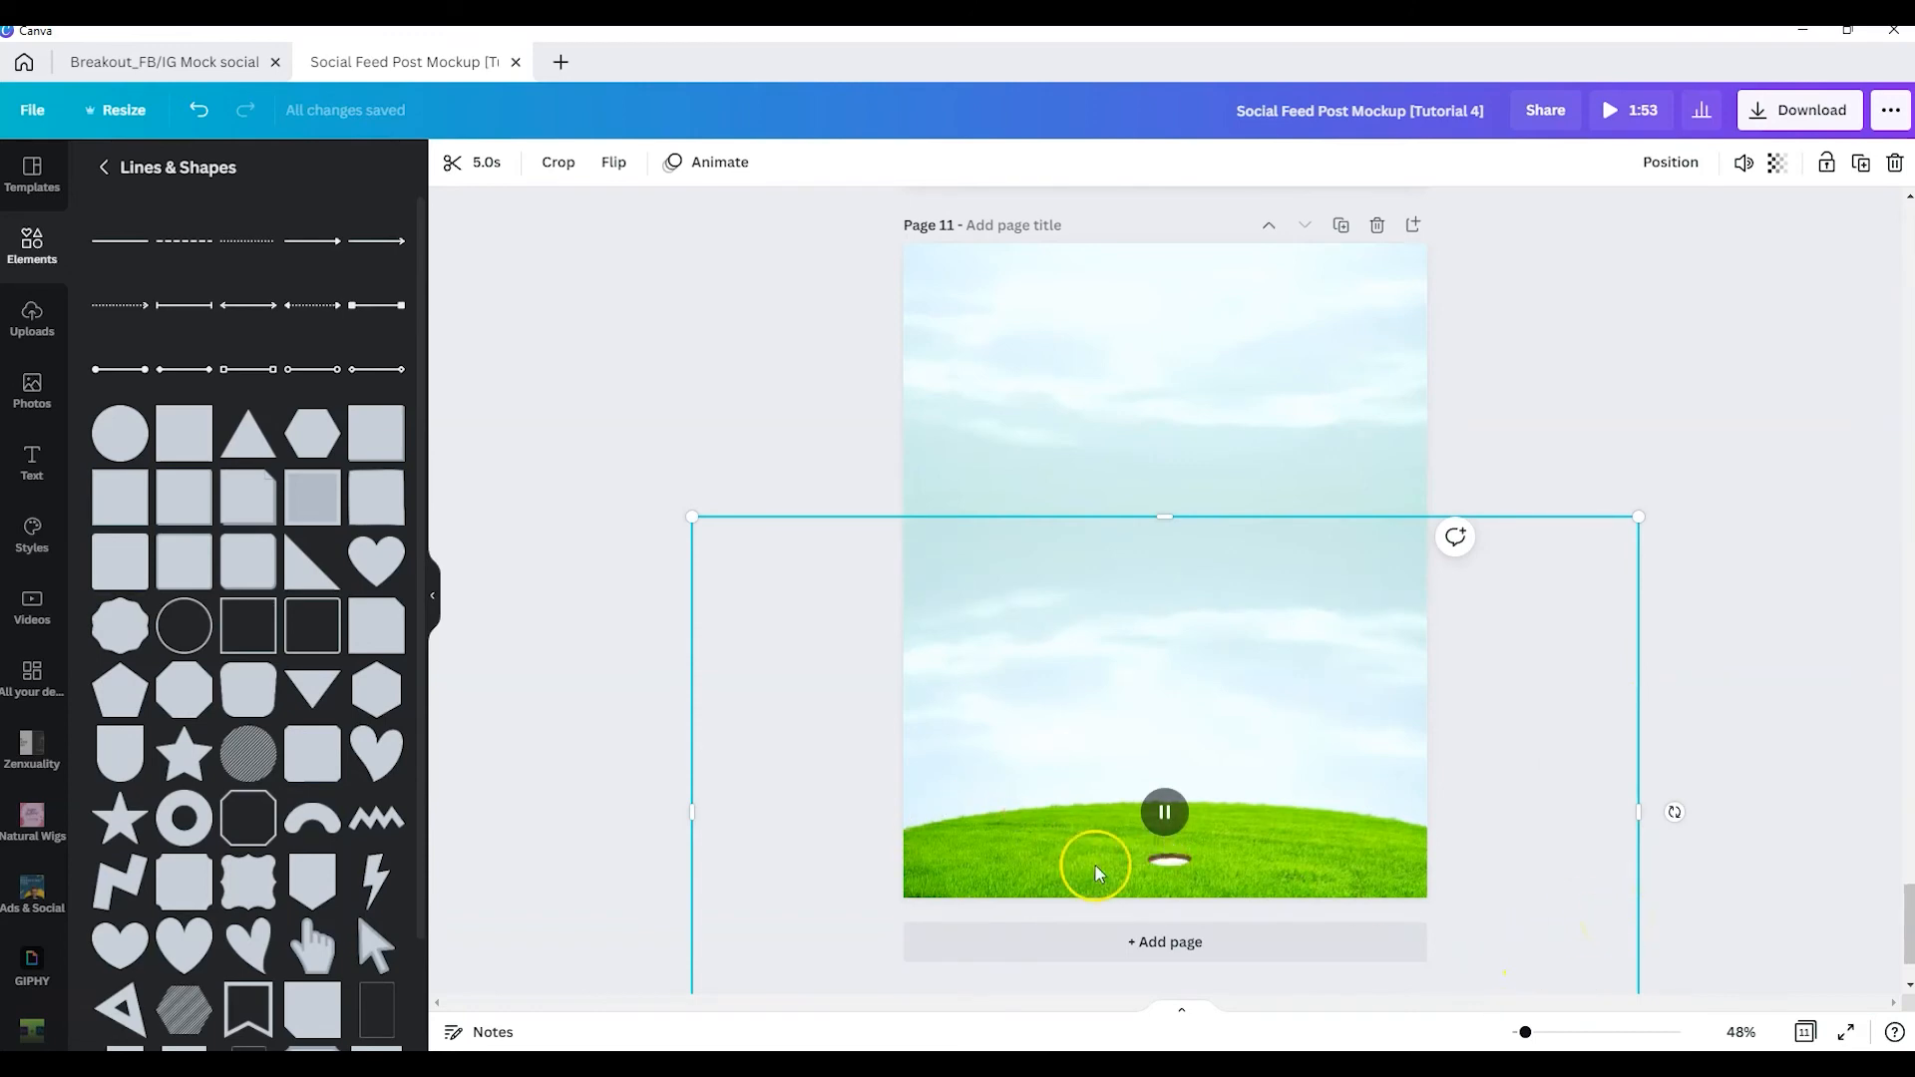
left_click(1708, 578)
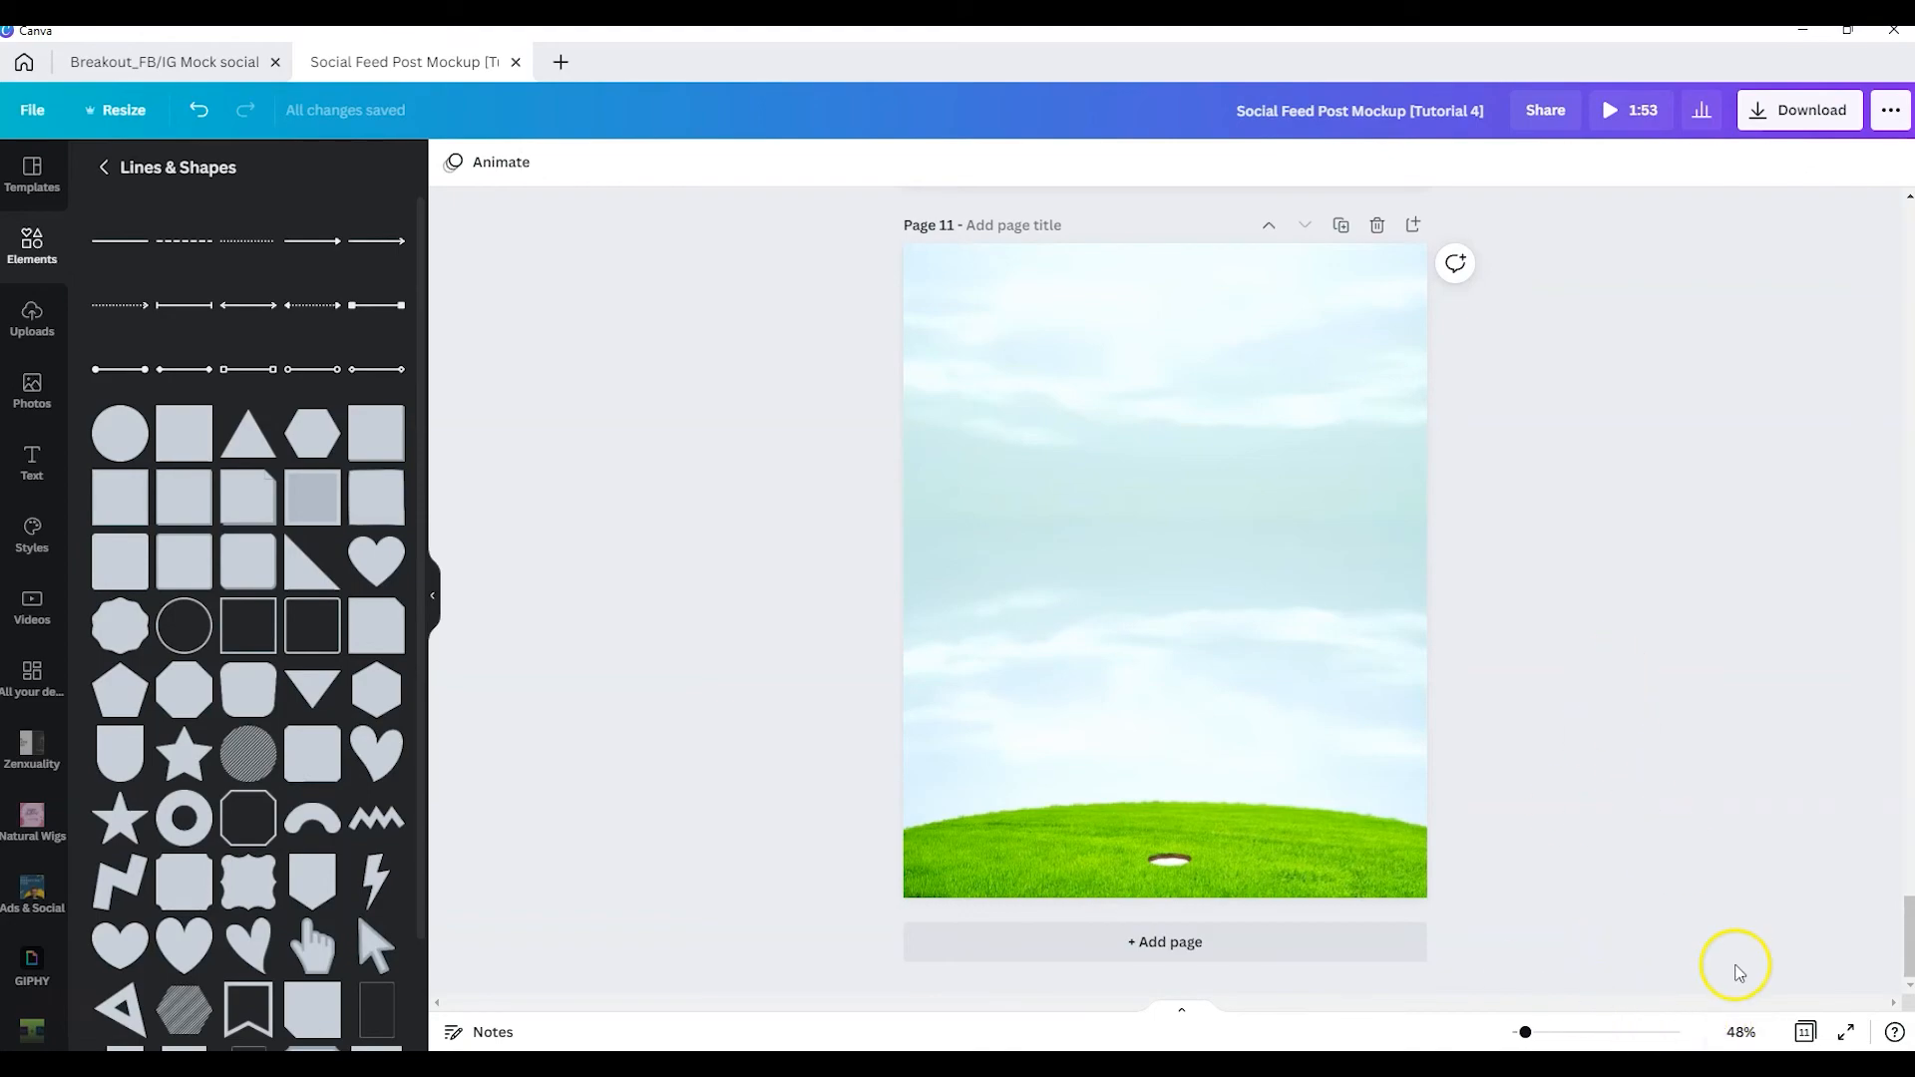
Look back through the earlier pages, including the GOLF tournament title on page 5, and return towards the last page.
scroll(1329, 698, "up", 1)
scroll(1331, 696, "up", 20)
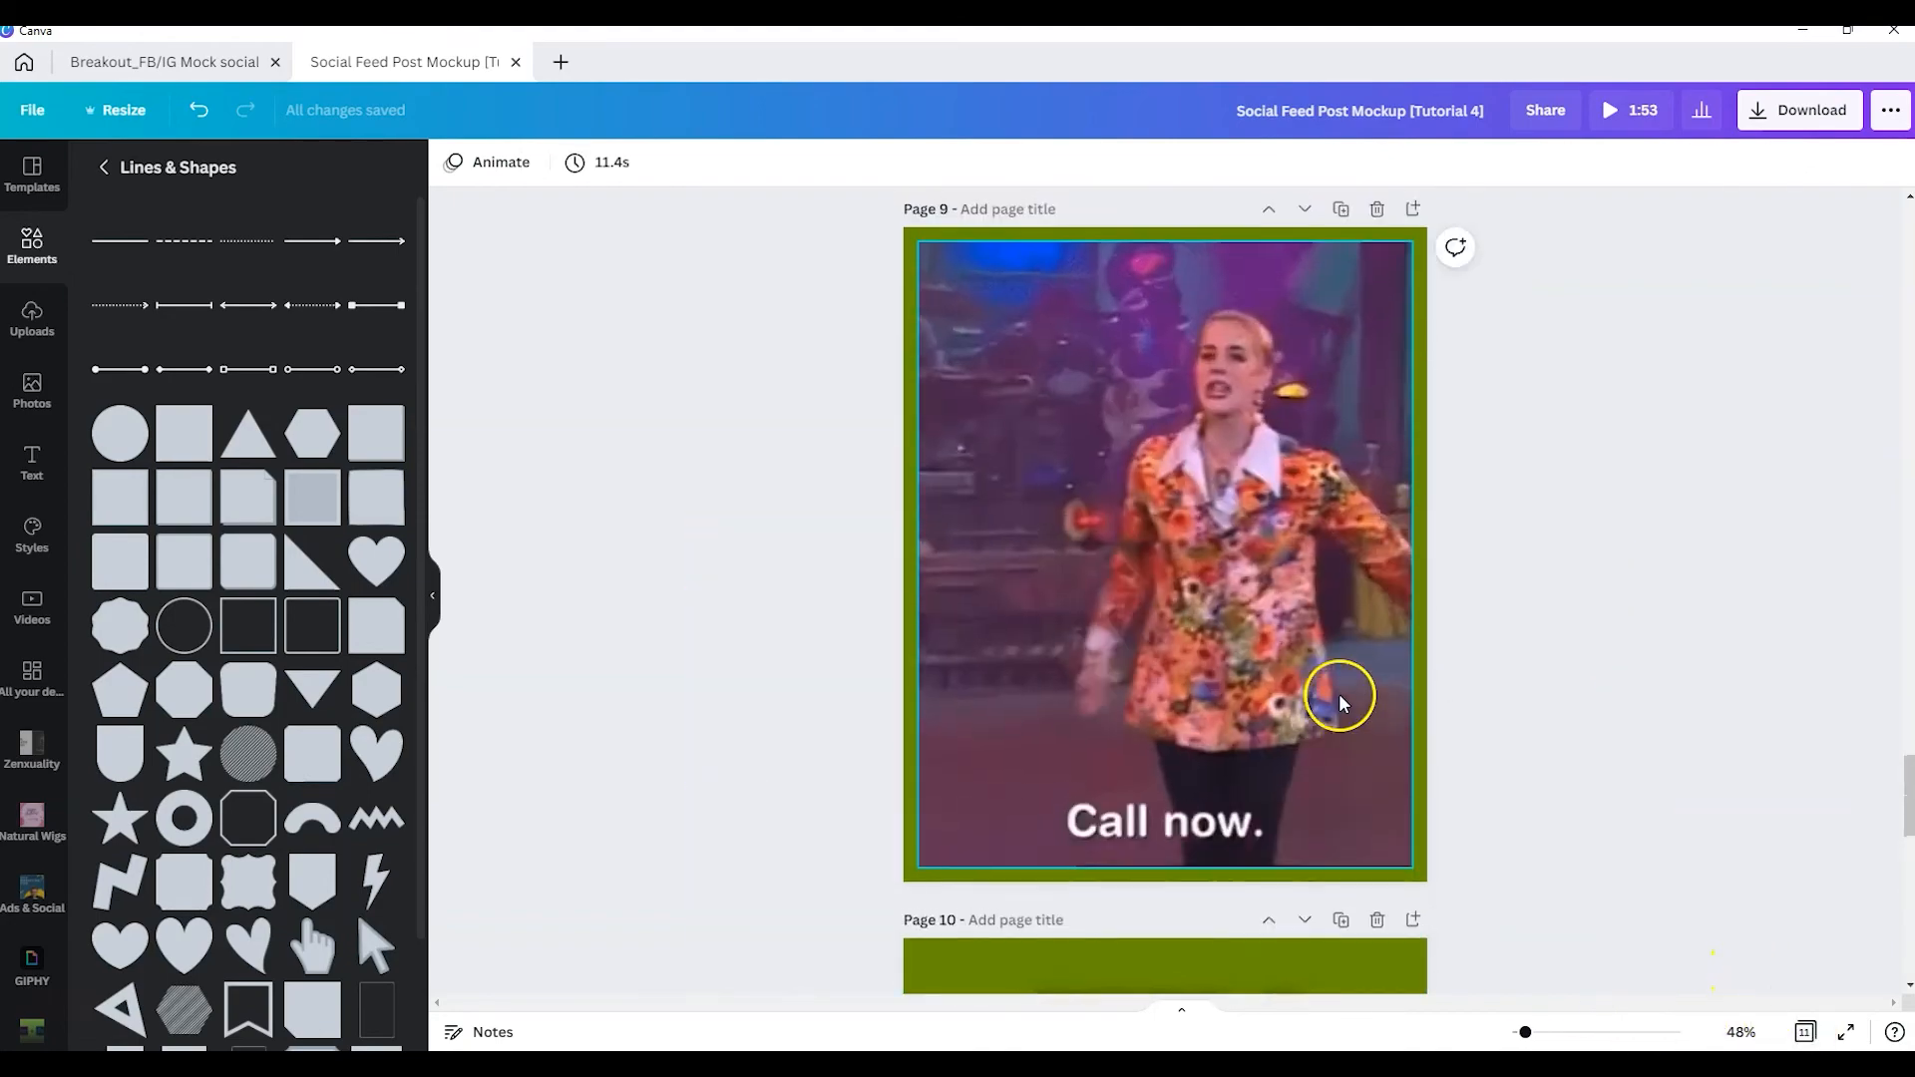
scroll(1339, 704, "up", 10)
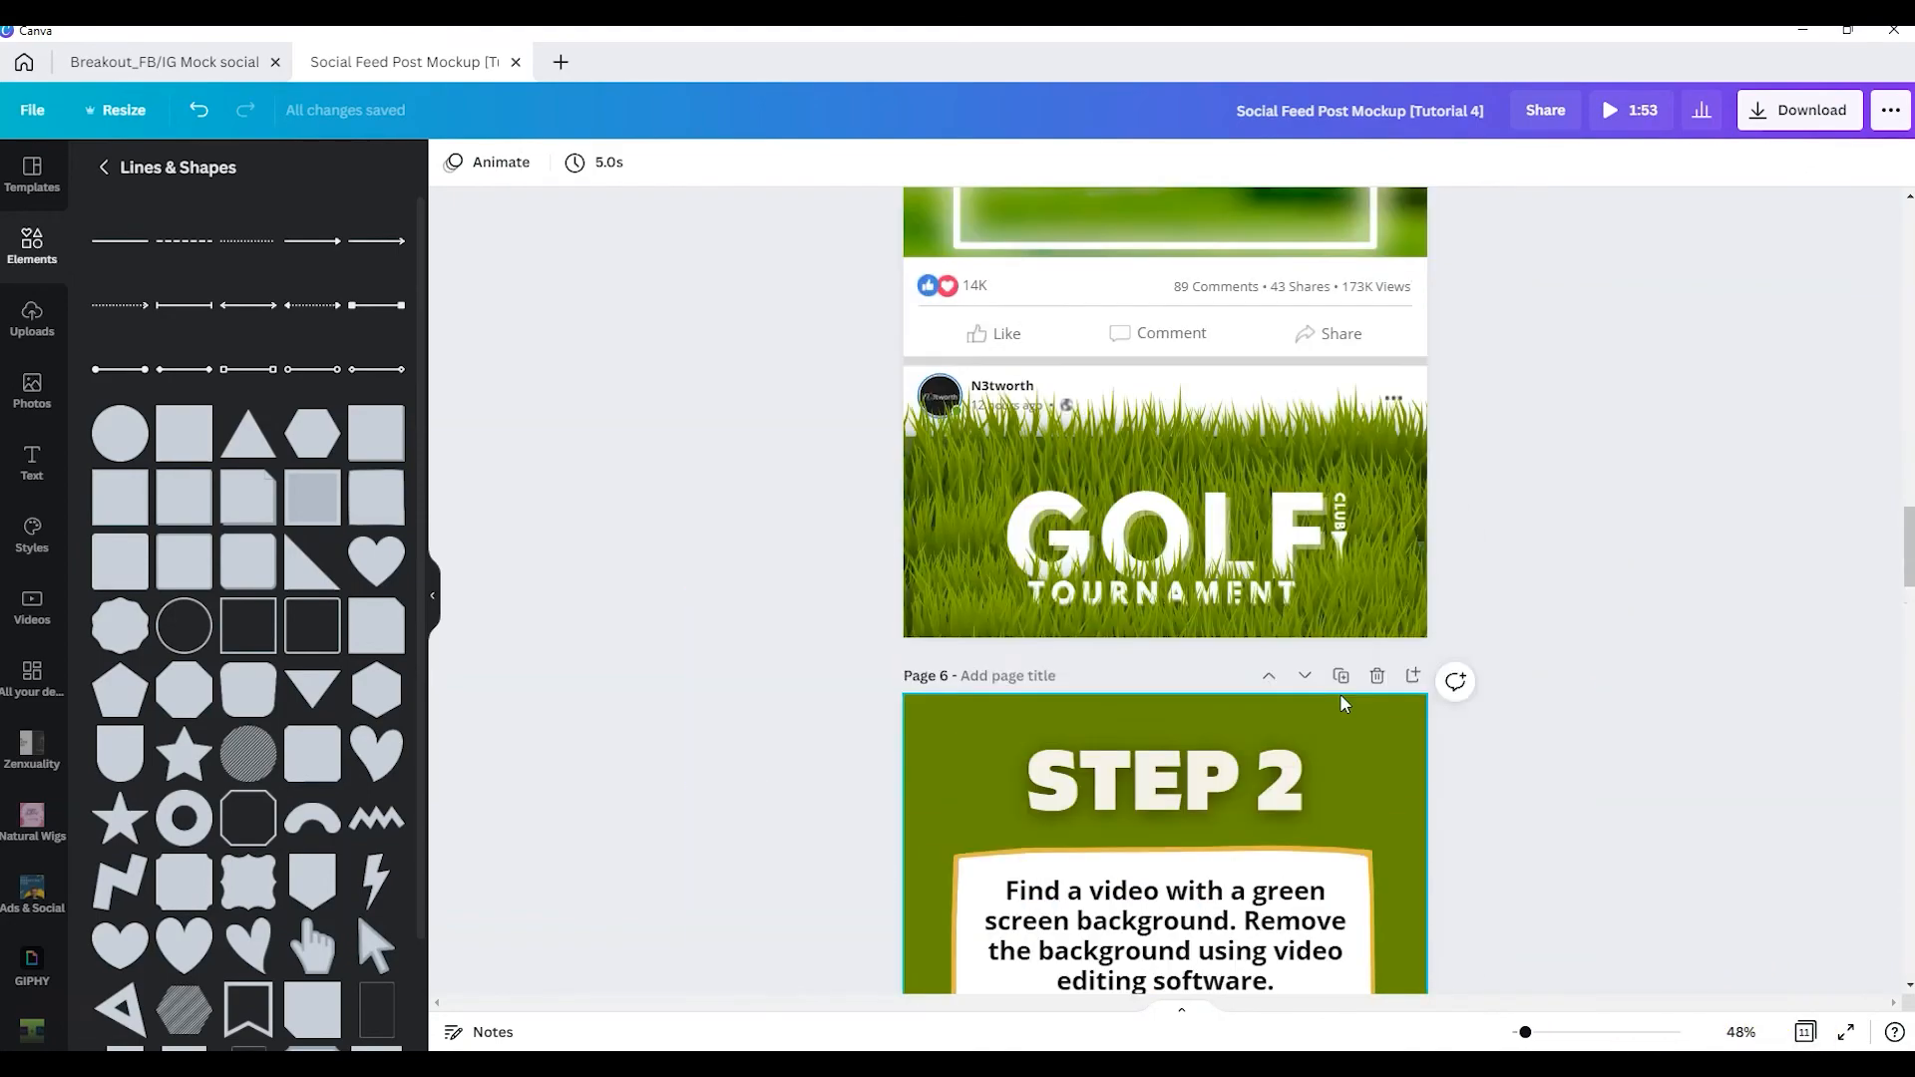
scroll(1157, 610, "down", 4)
left_click(1157, 610)
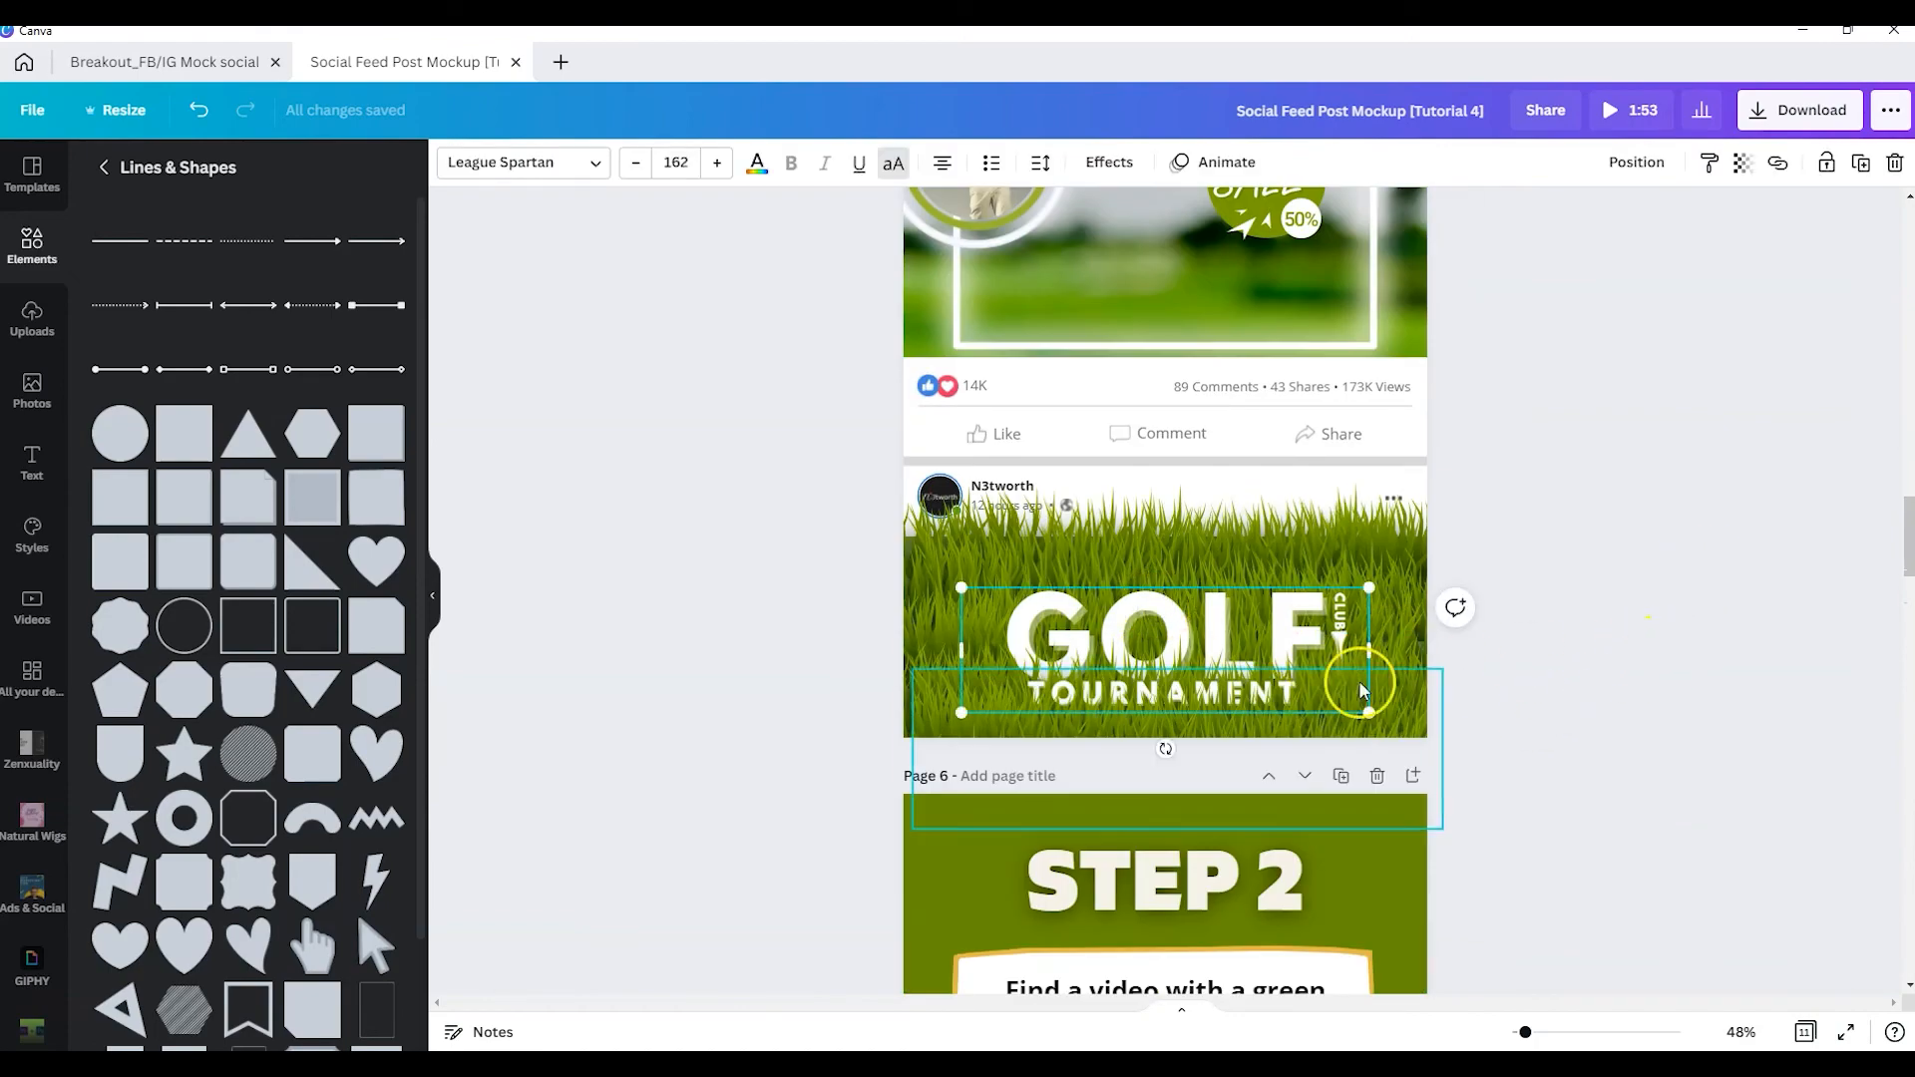
scroll(1482, 620, "down", 15)
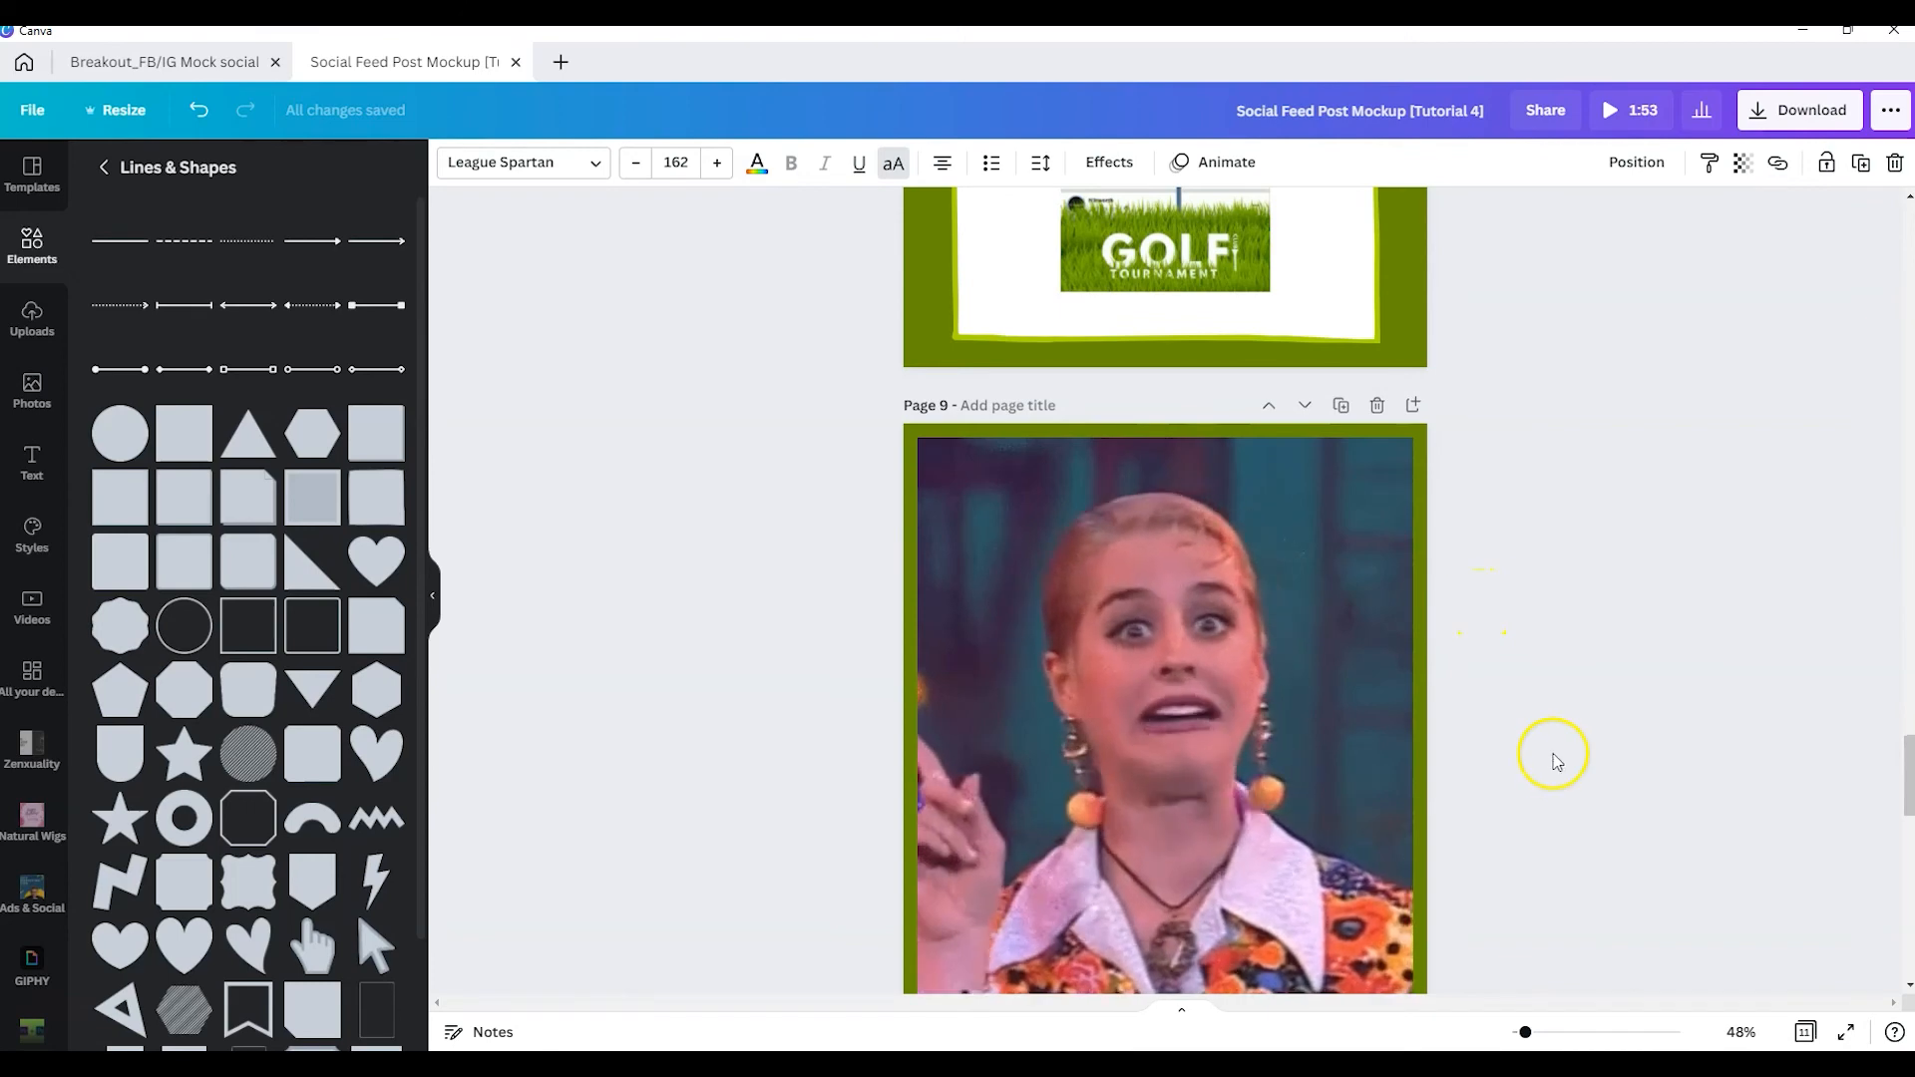
scroll(1695, 748, "down", 15)
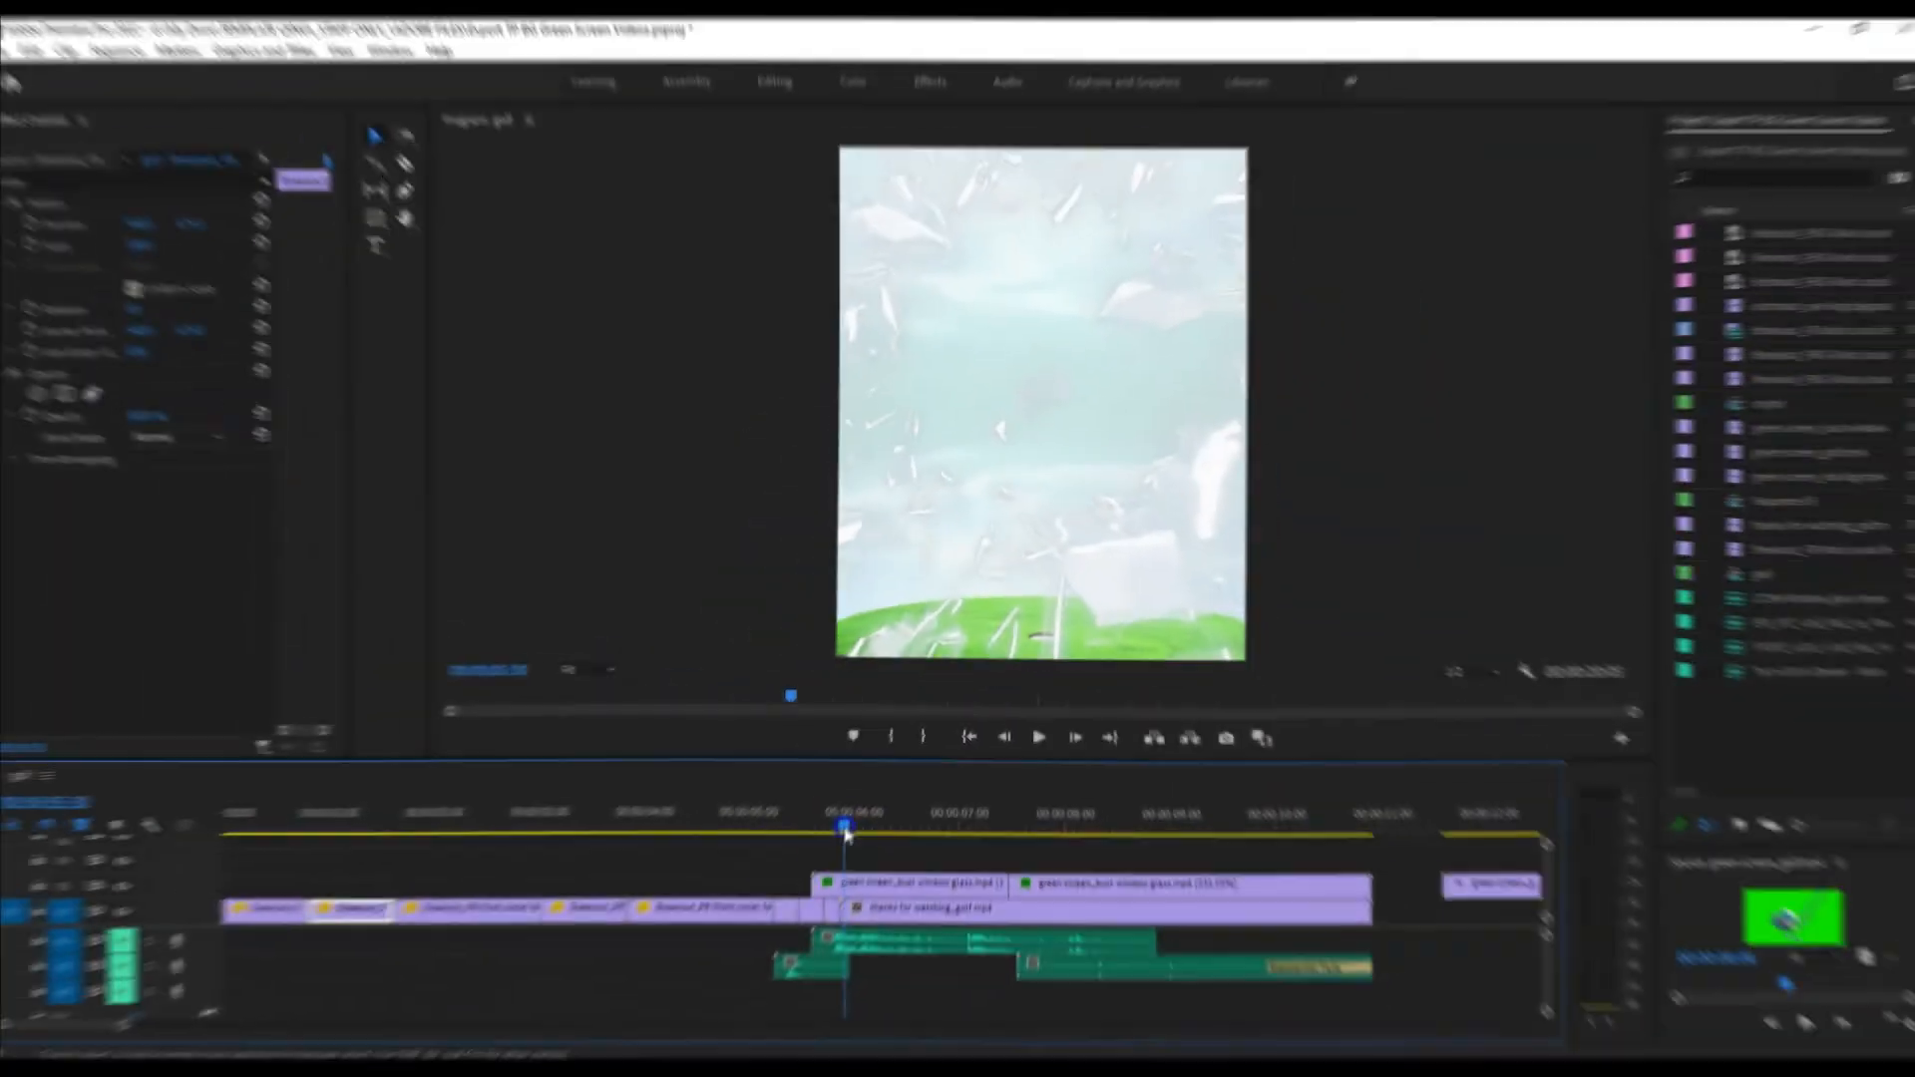
Switch to Premiere Pro and delete the spare green screen clips on V2 after the main edit.
left_click_drag(842, 826, 839, 836)
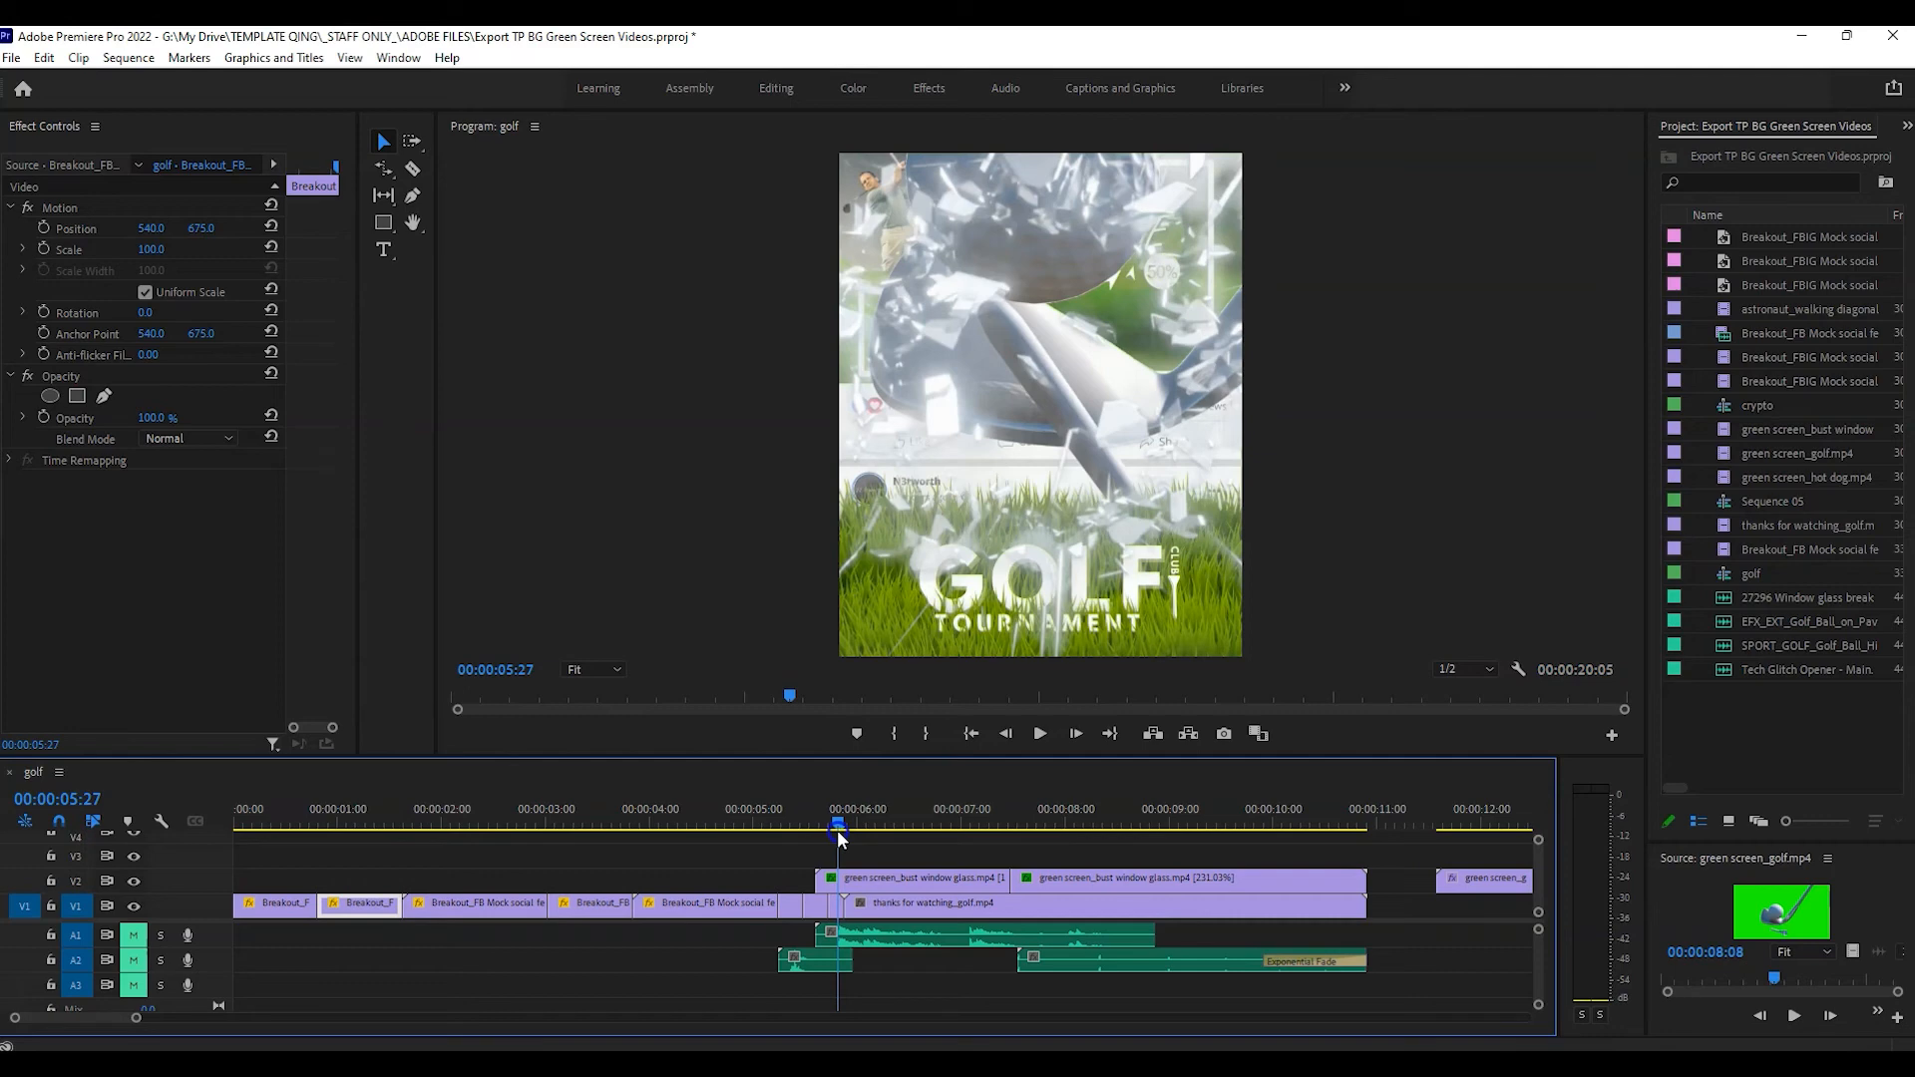
left_click_drag(836, 830, 839, 834)
left_click_drag(539, 840, 906, 921)
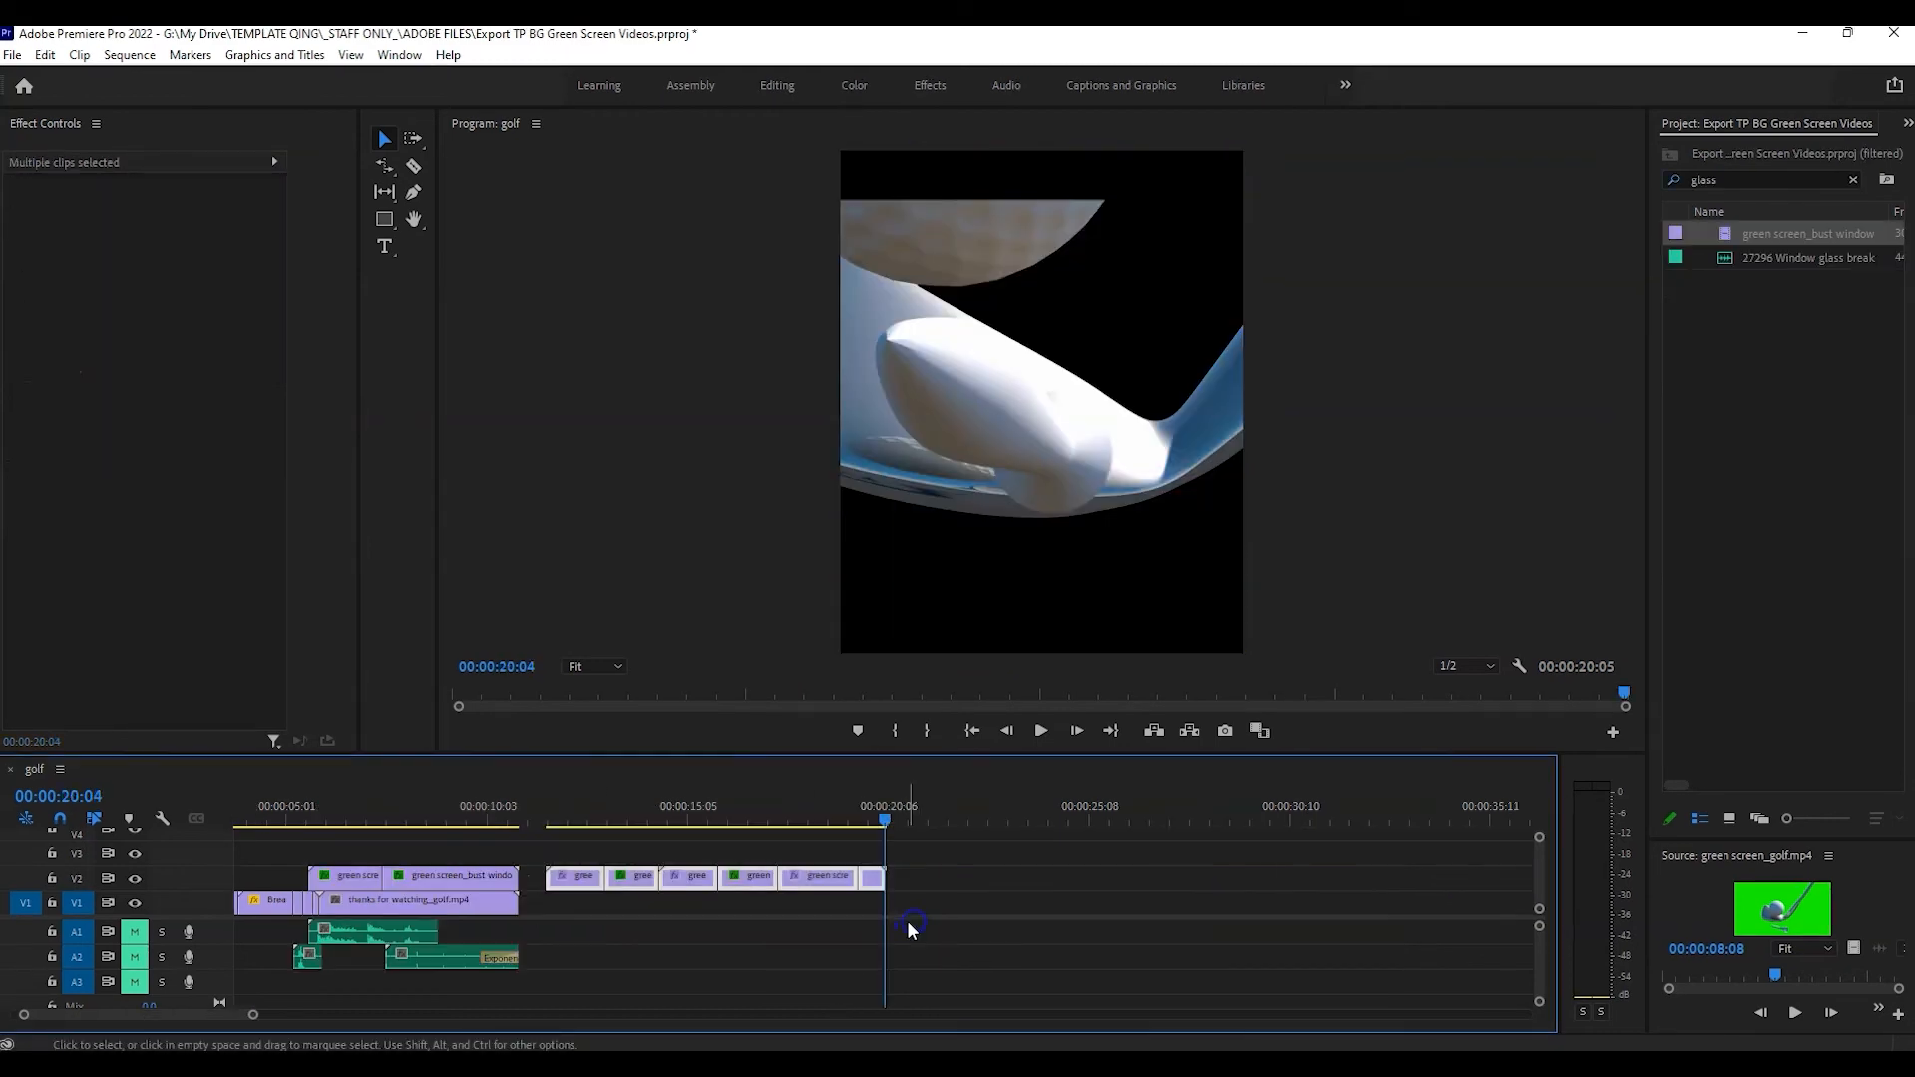
key("Delete")
Place the green screen_bust window glass clip on V1 after the main edit and show its shattered frame at 00:00:14:17.
left_click(1008, 704)
left_click_drag(1007, 703, 619, 903)
left_click(881, 821)
left_click_drag(882, 822, 662, 878)
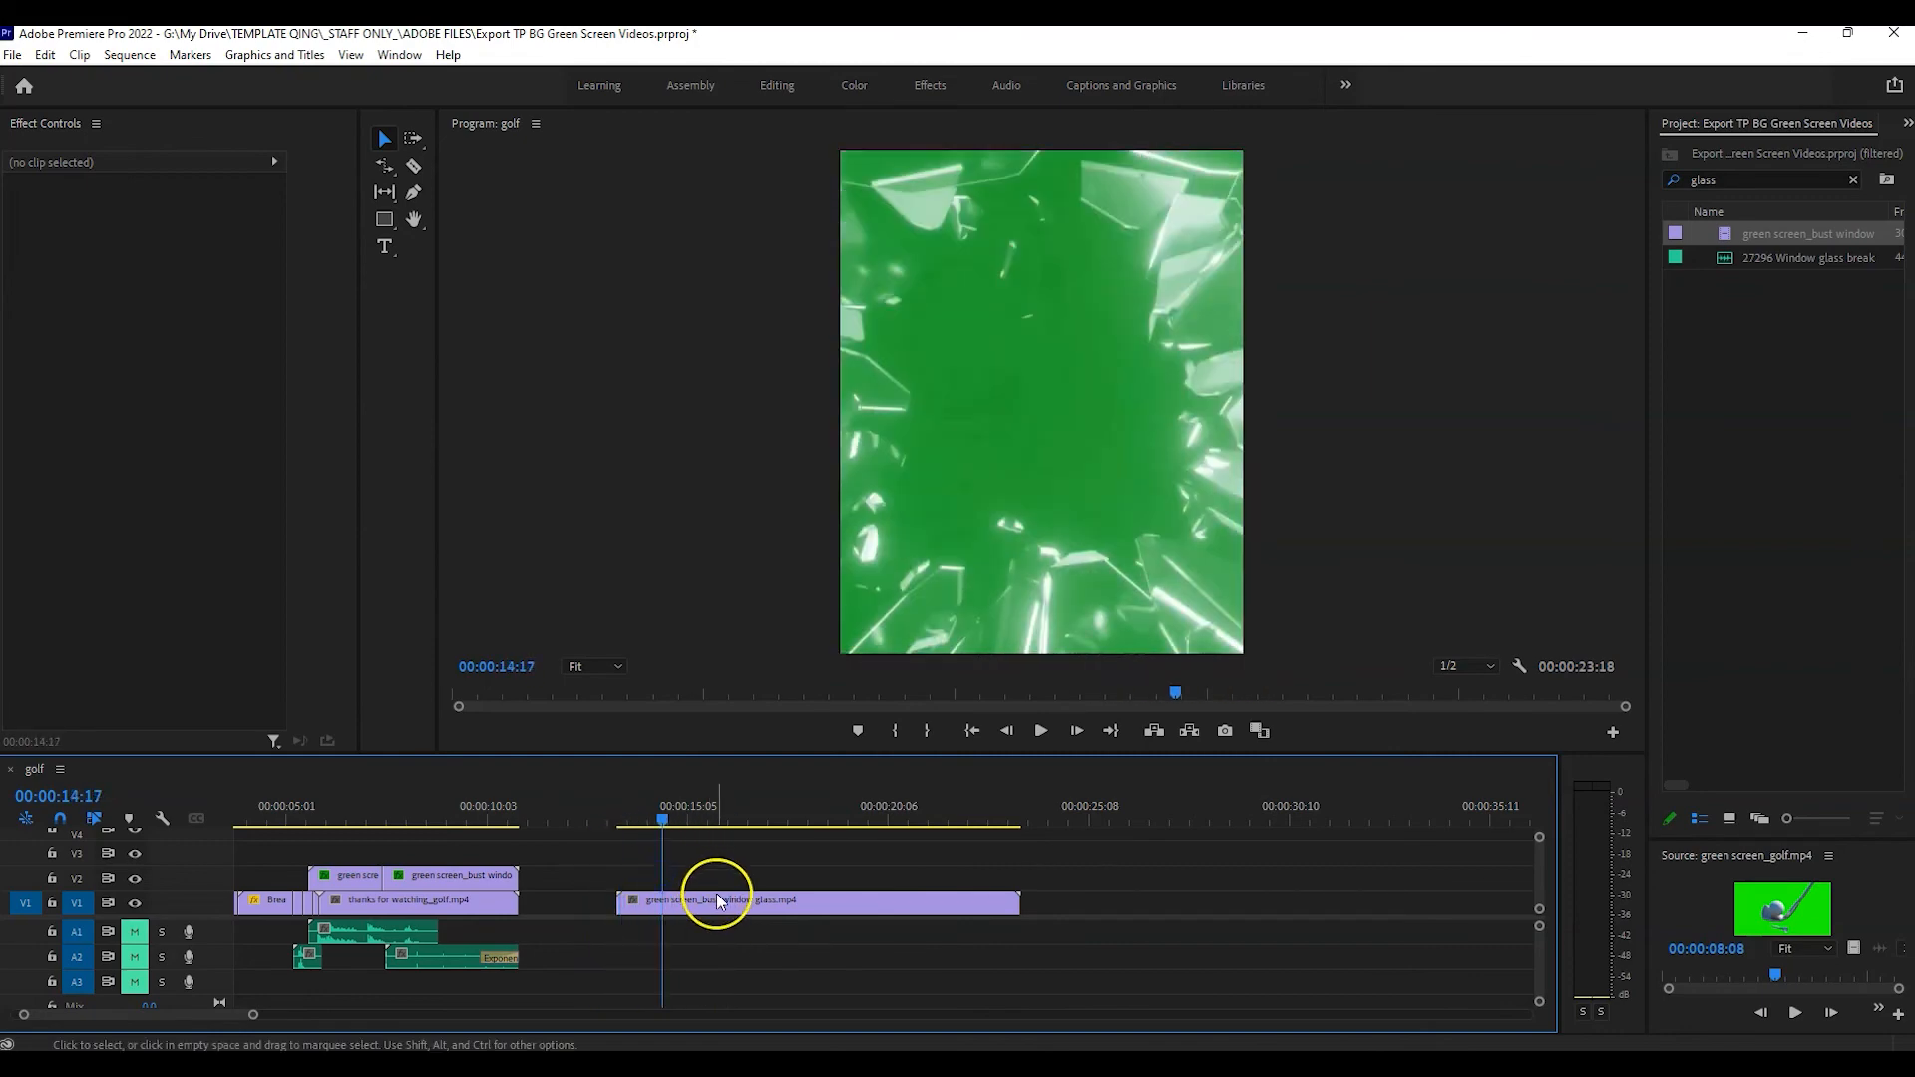
Apply Ultra Key to the newly placed glass clip and sample its green background as the key color.
left_click(716, 894)
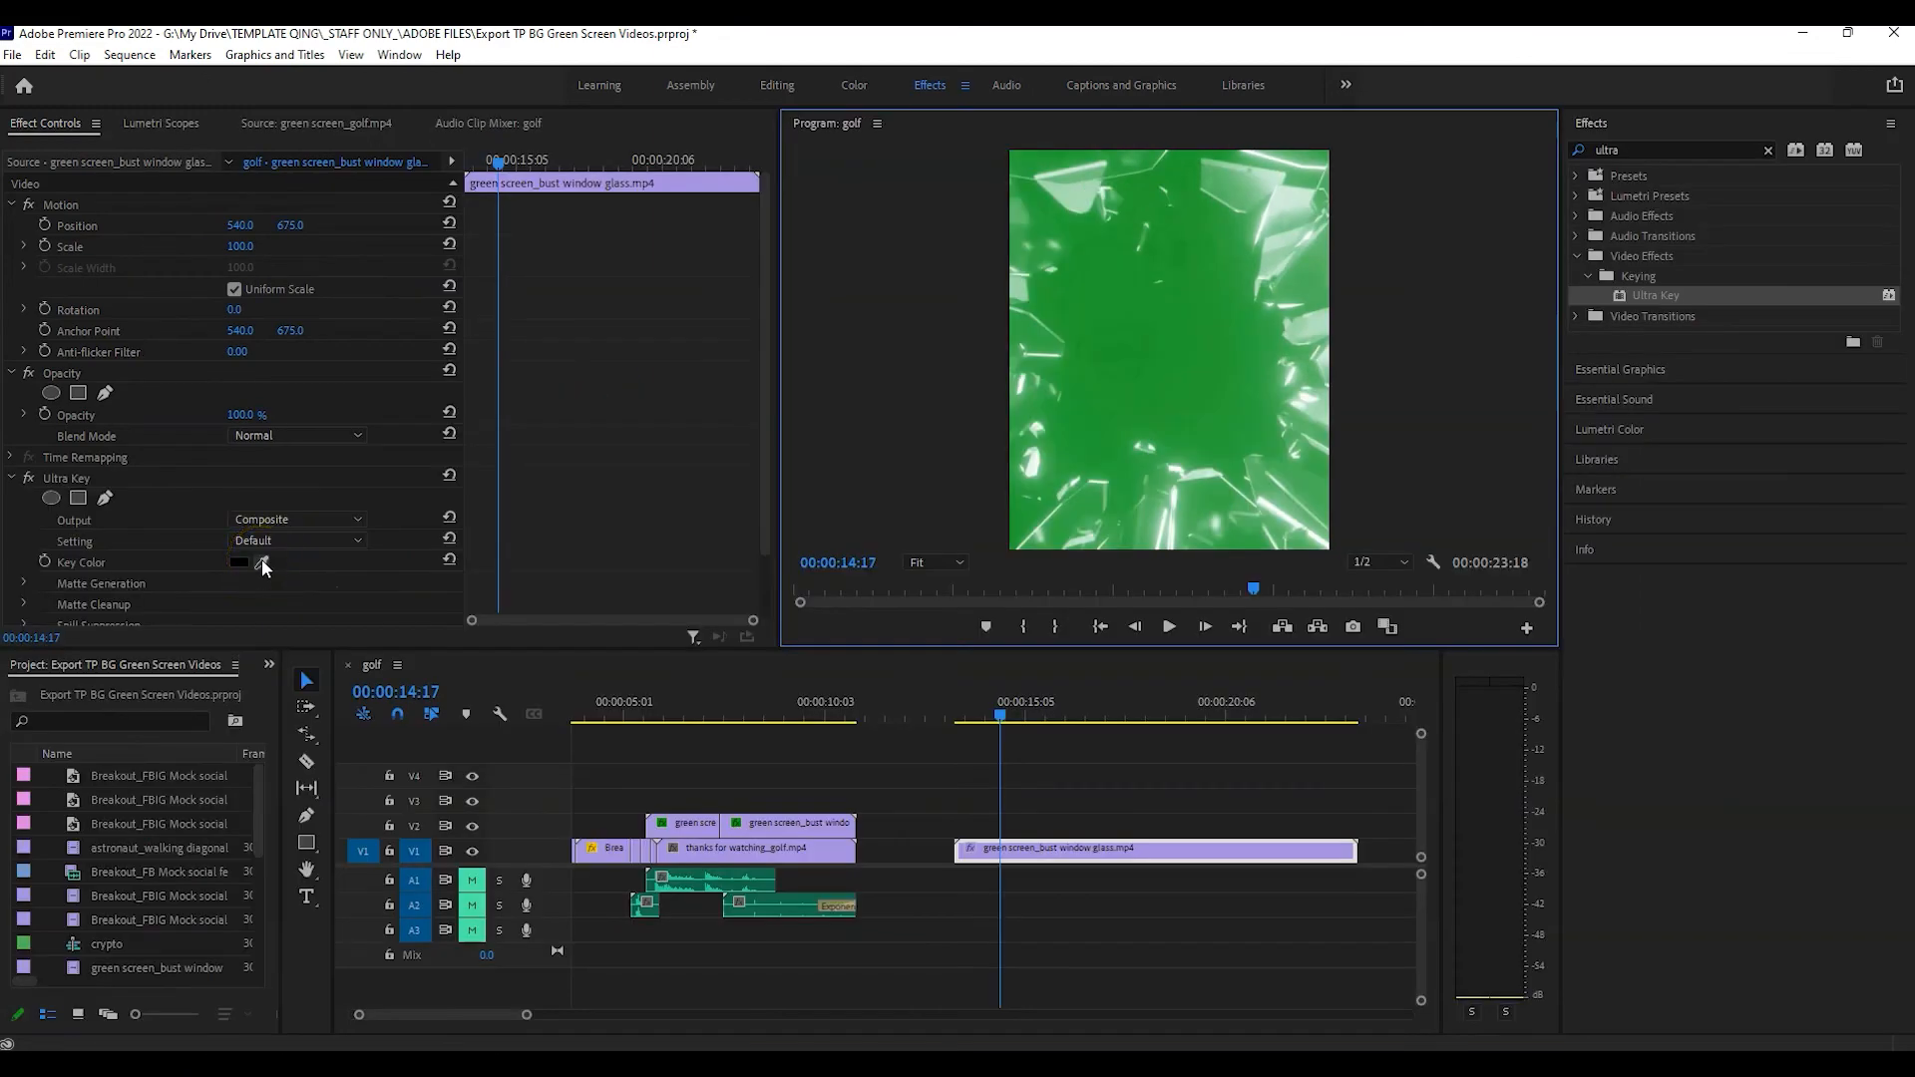
left_click(263, 565)
left_click(1180, 308)
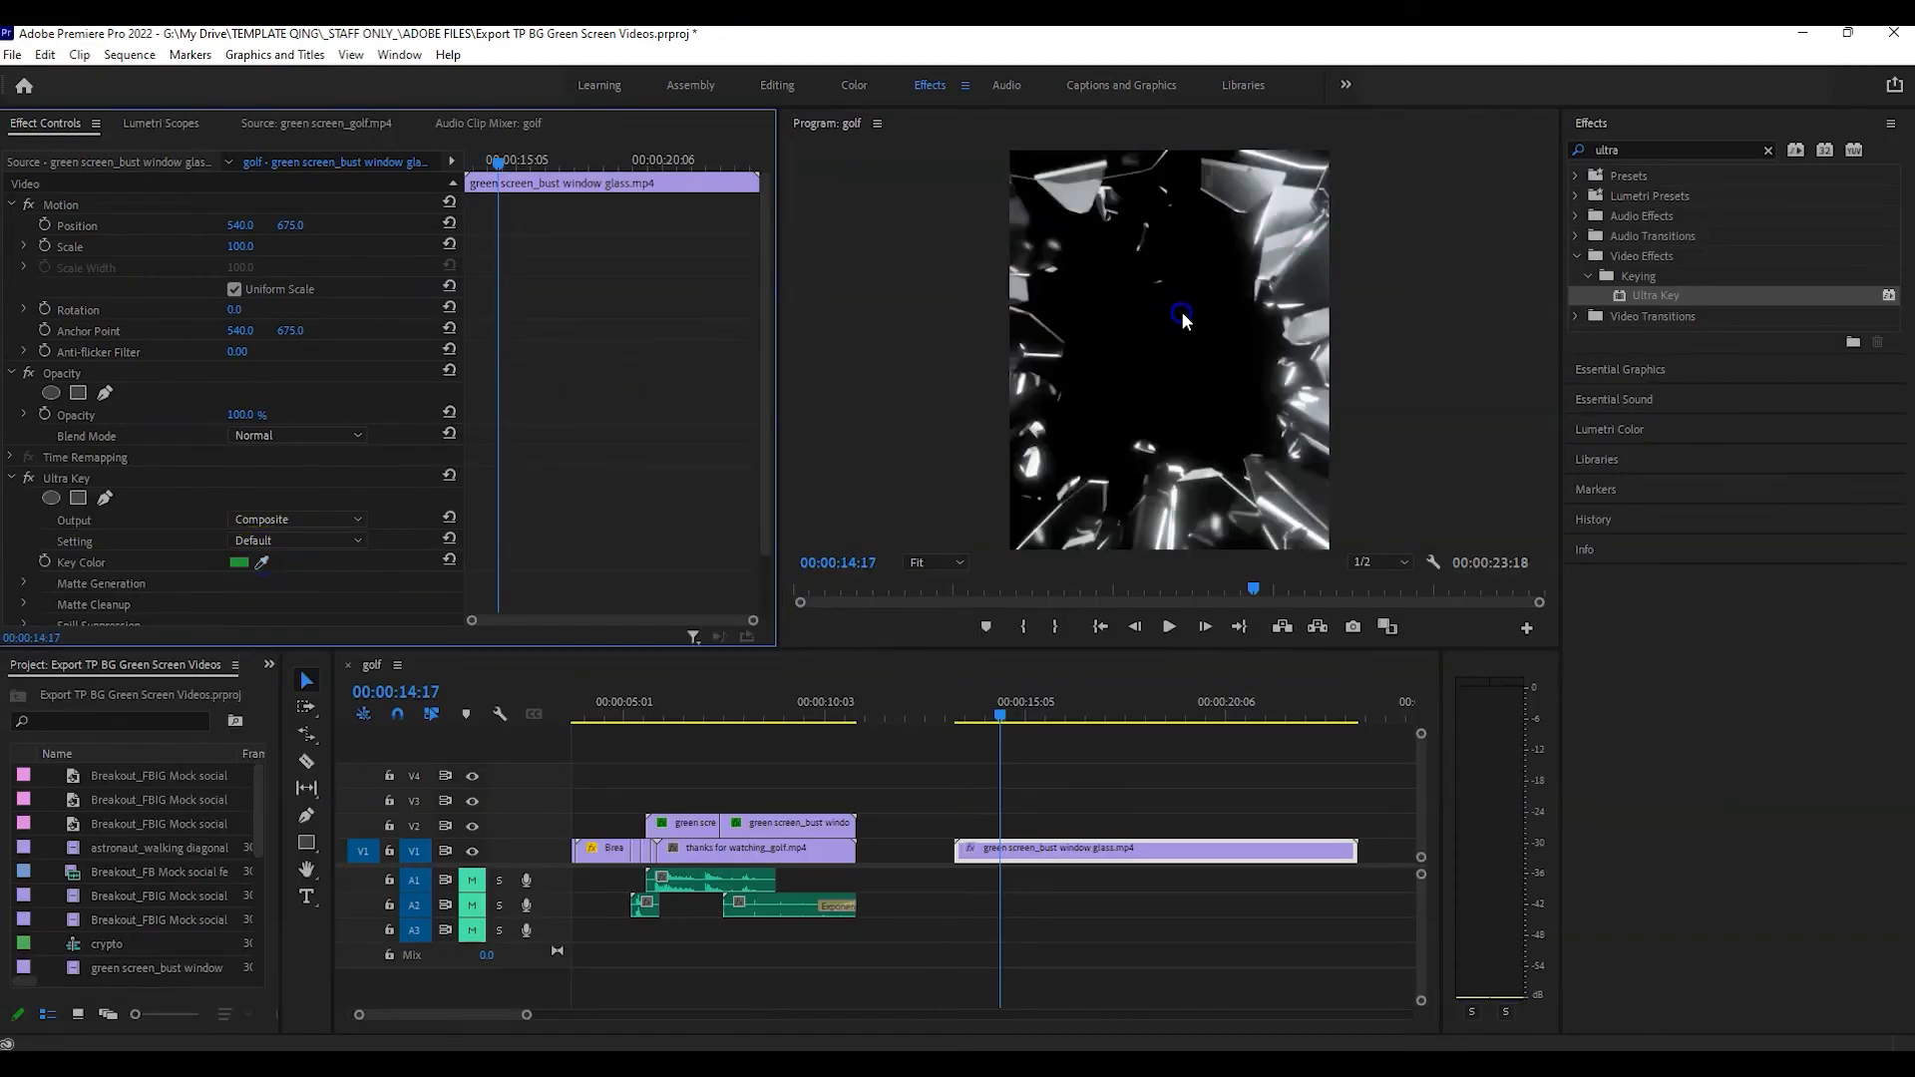
Compare the Aggressive and Relaxed settings of the glass clip's Ultra Key and keep Aggressive.
left_click(353, 541)
left_click(291, 603)
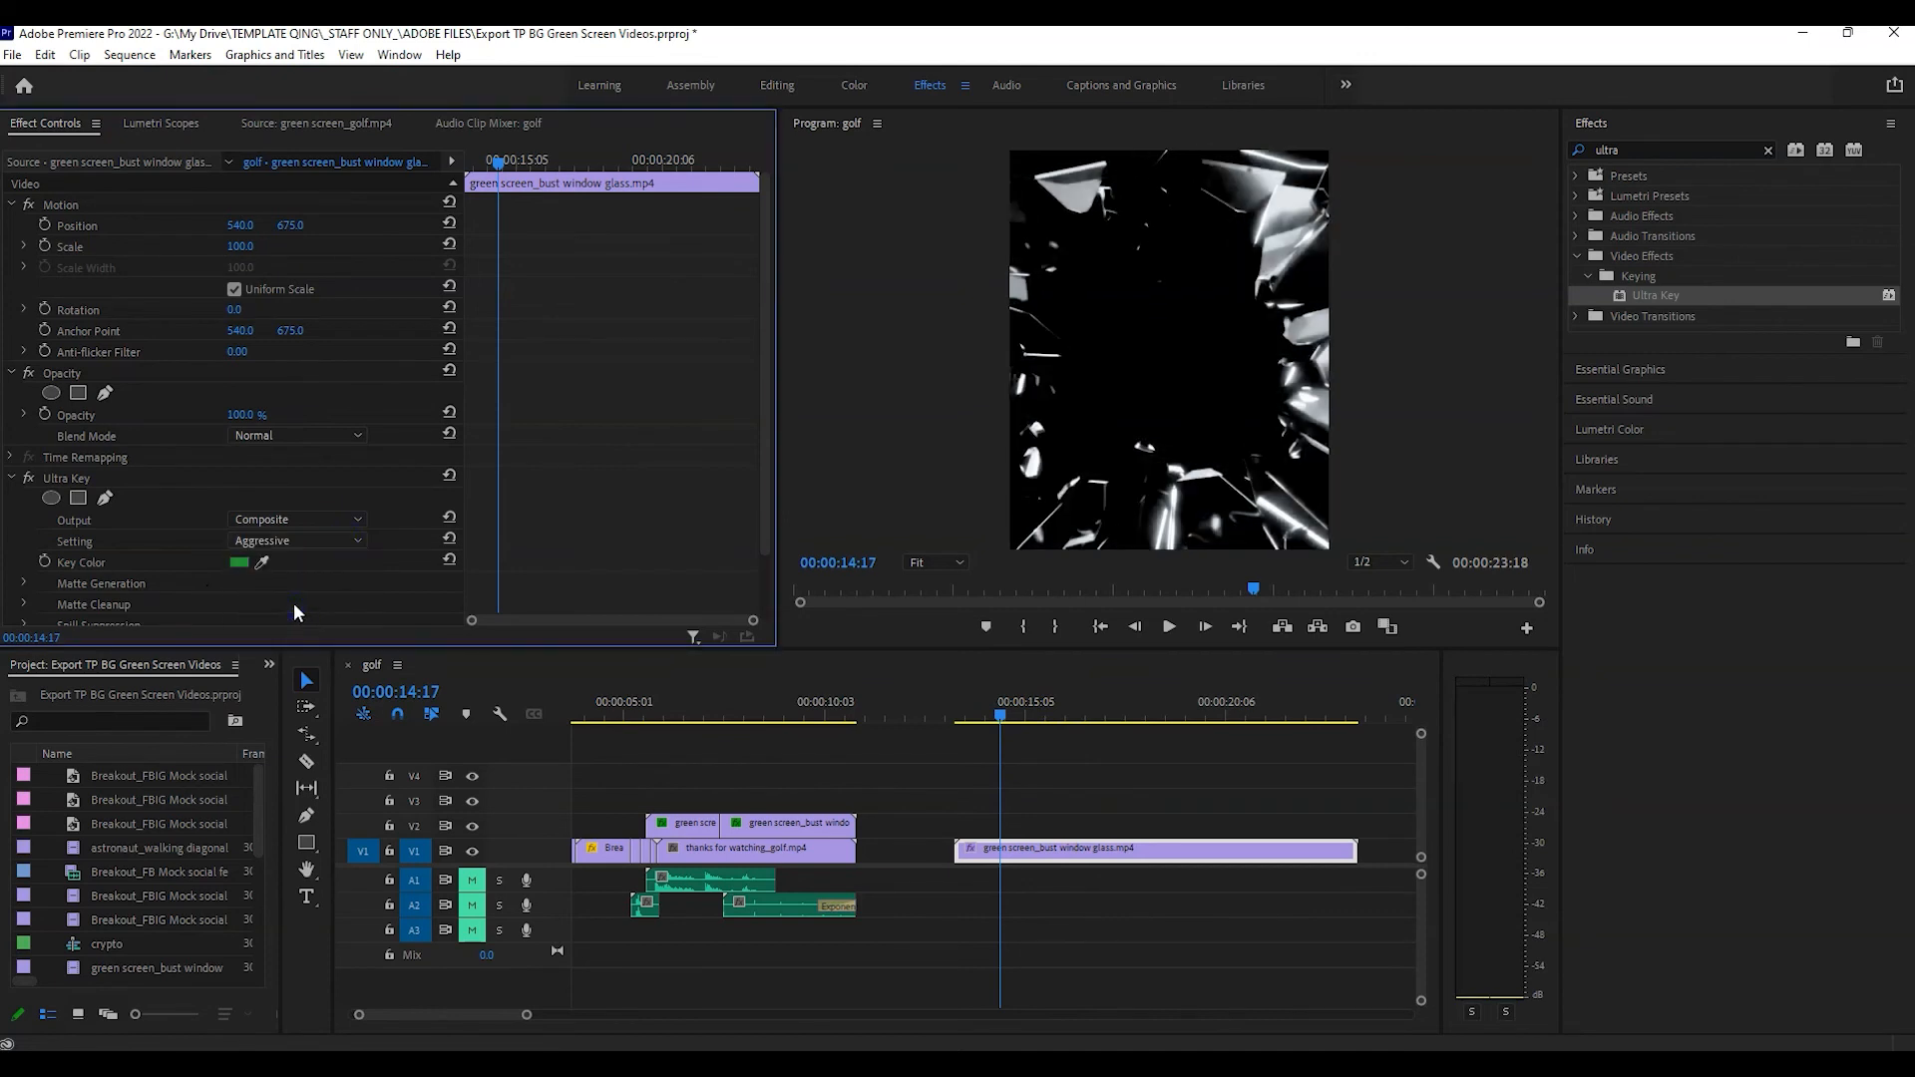
left_click(275, 542)
left_click(284, 588)
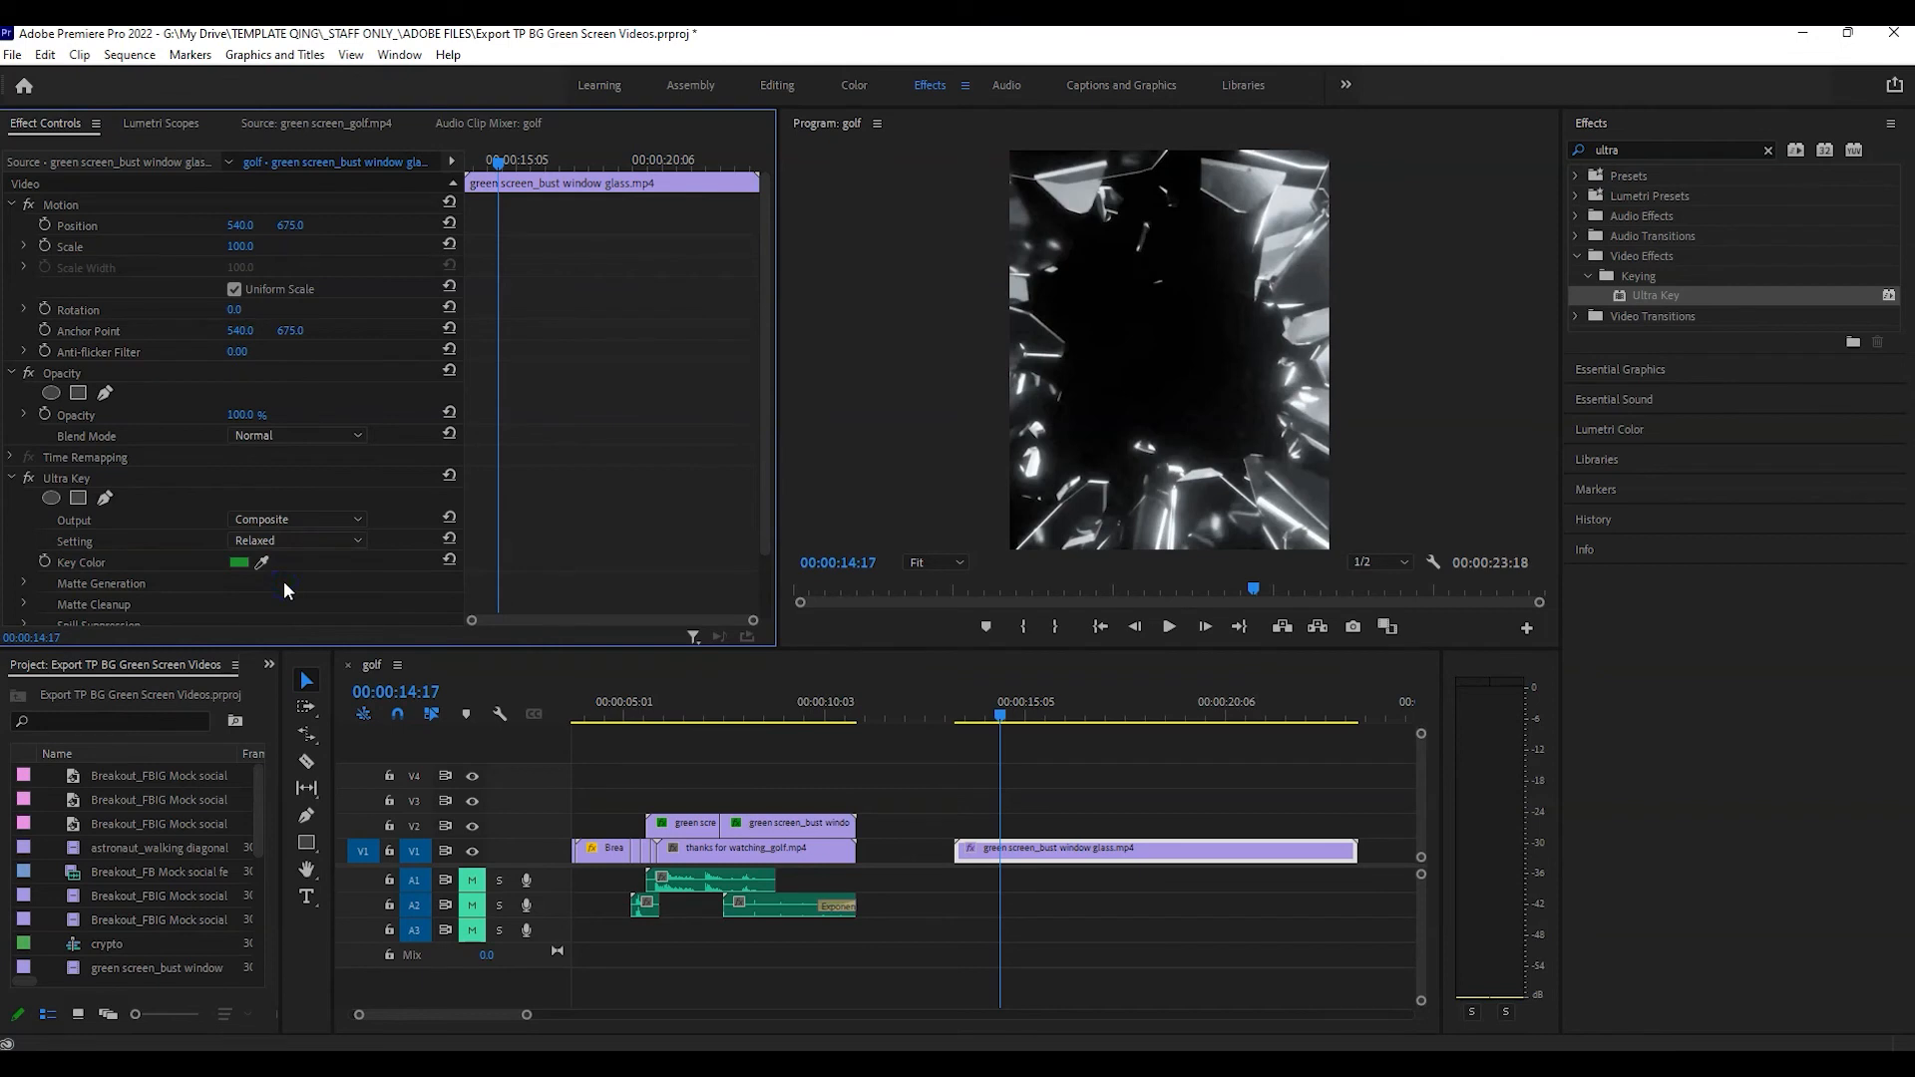
left_click(299, 541)
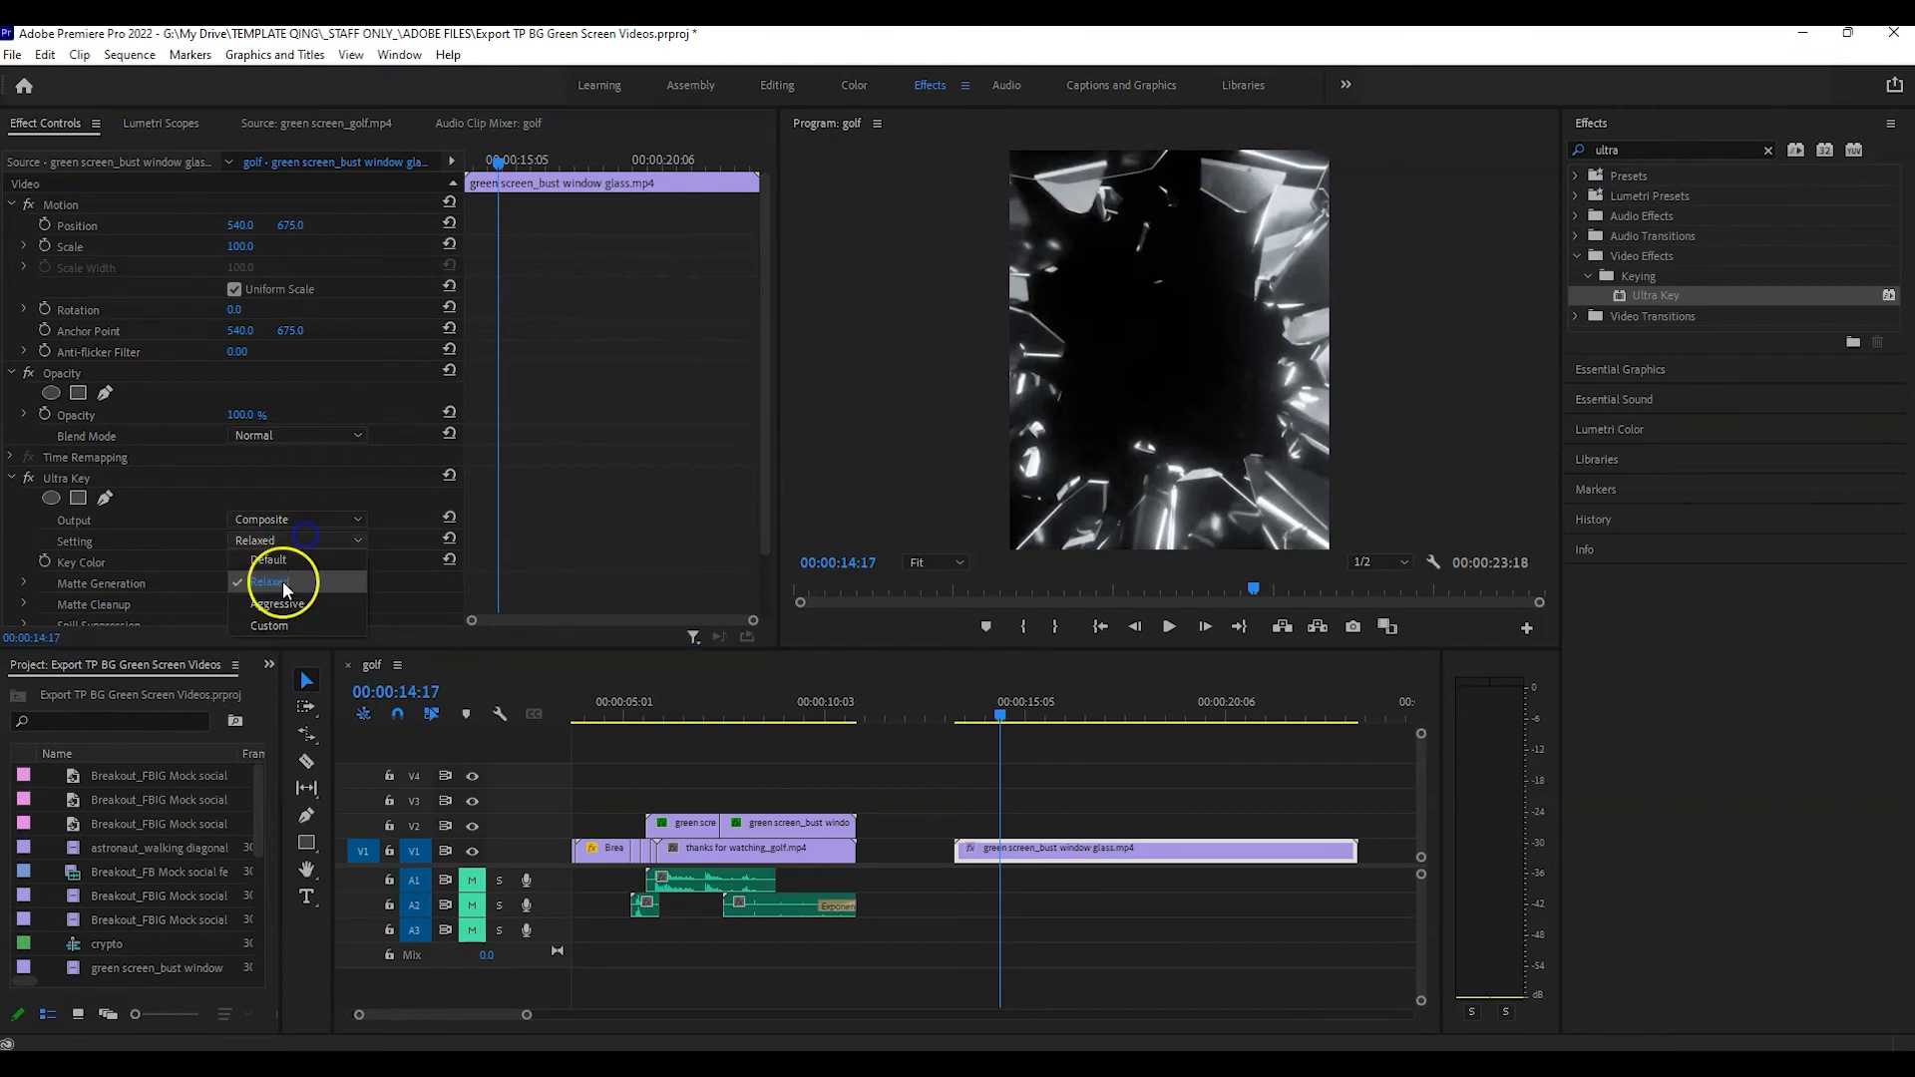
left_click(279, 596)
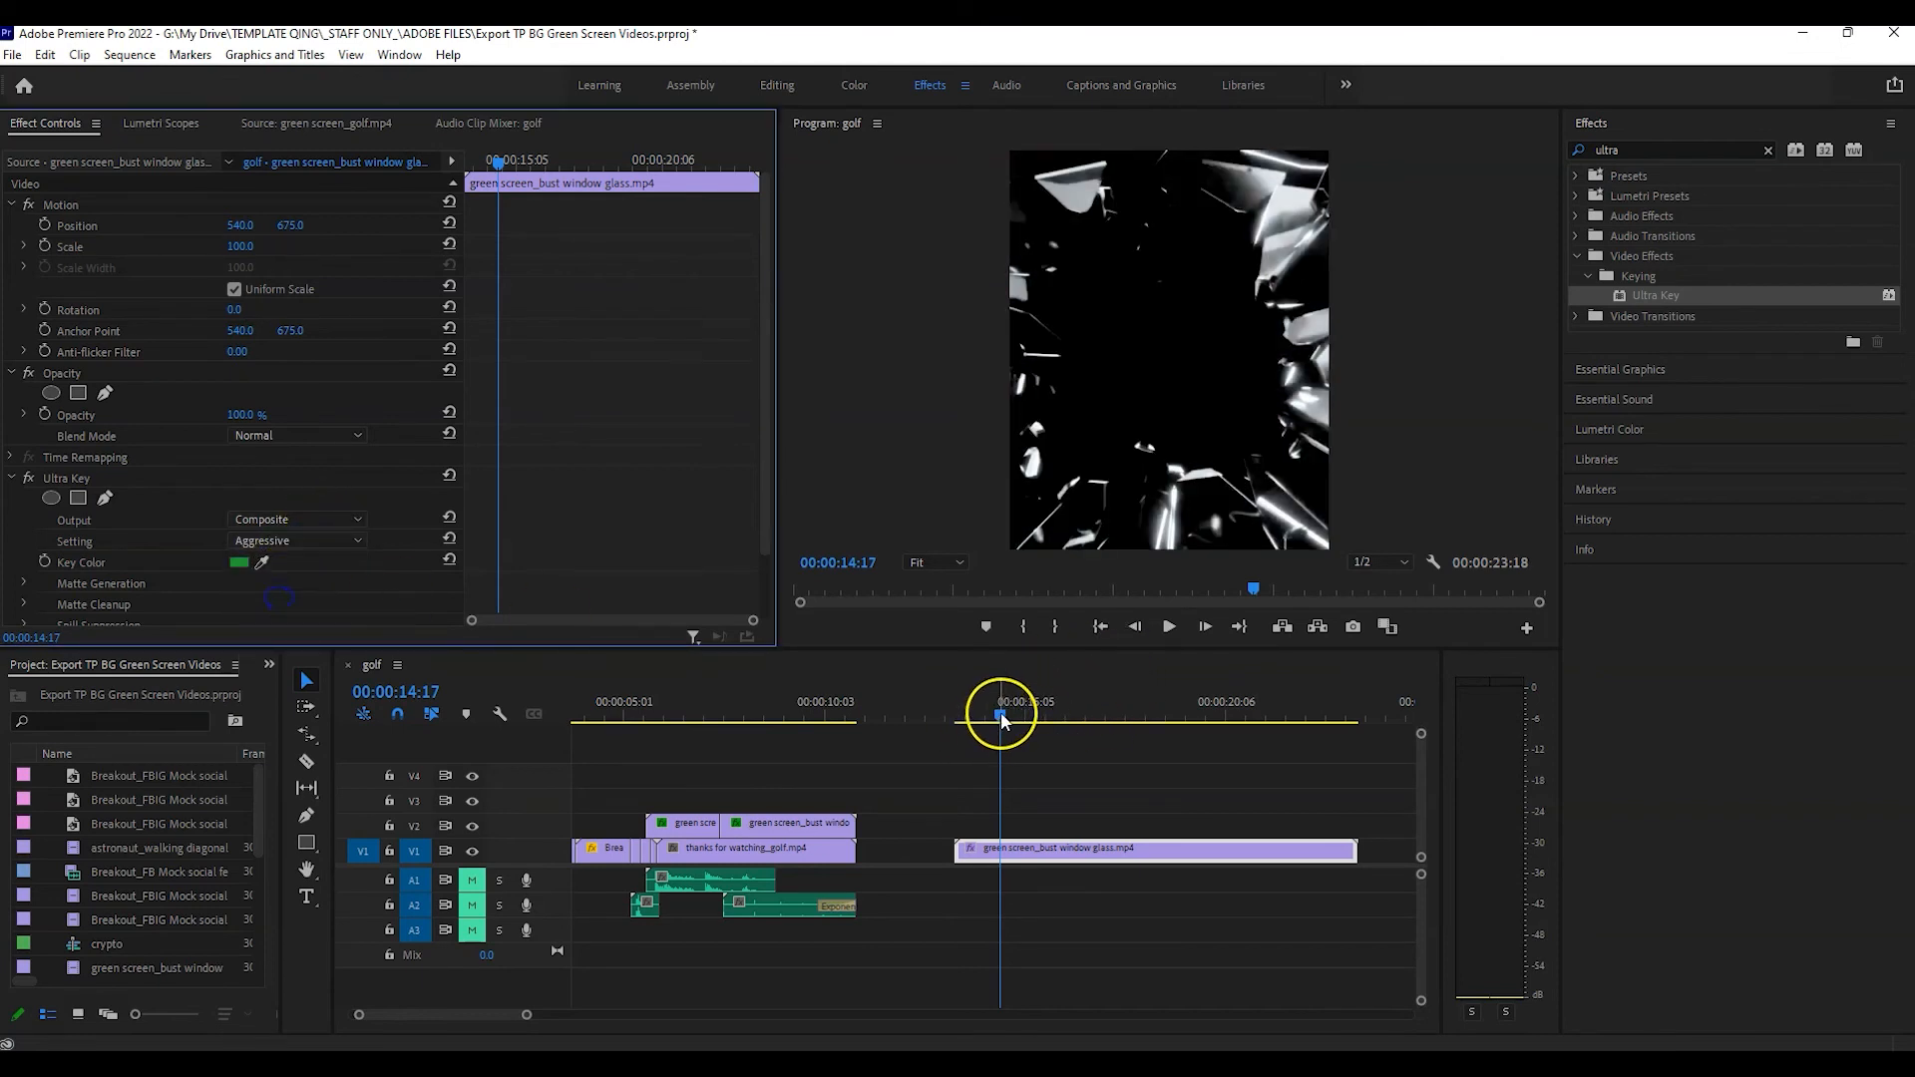
Enlarge the keyed glass clip to a scale of 127.6 and reposition it to 546.8, 685.2.
left_click_drag(994, 710, 1083, 770)
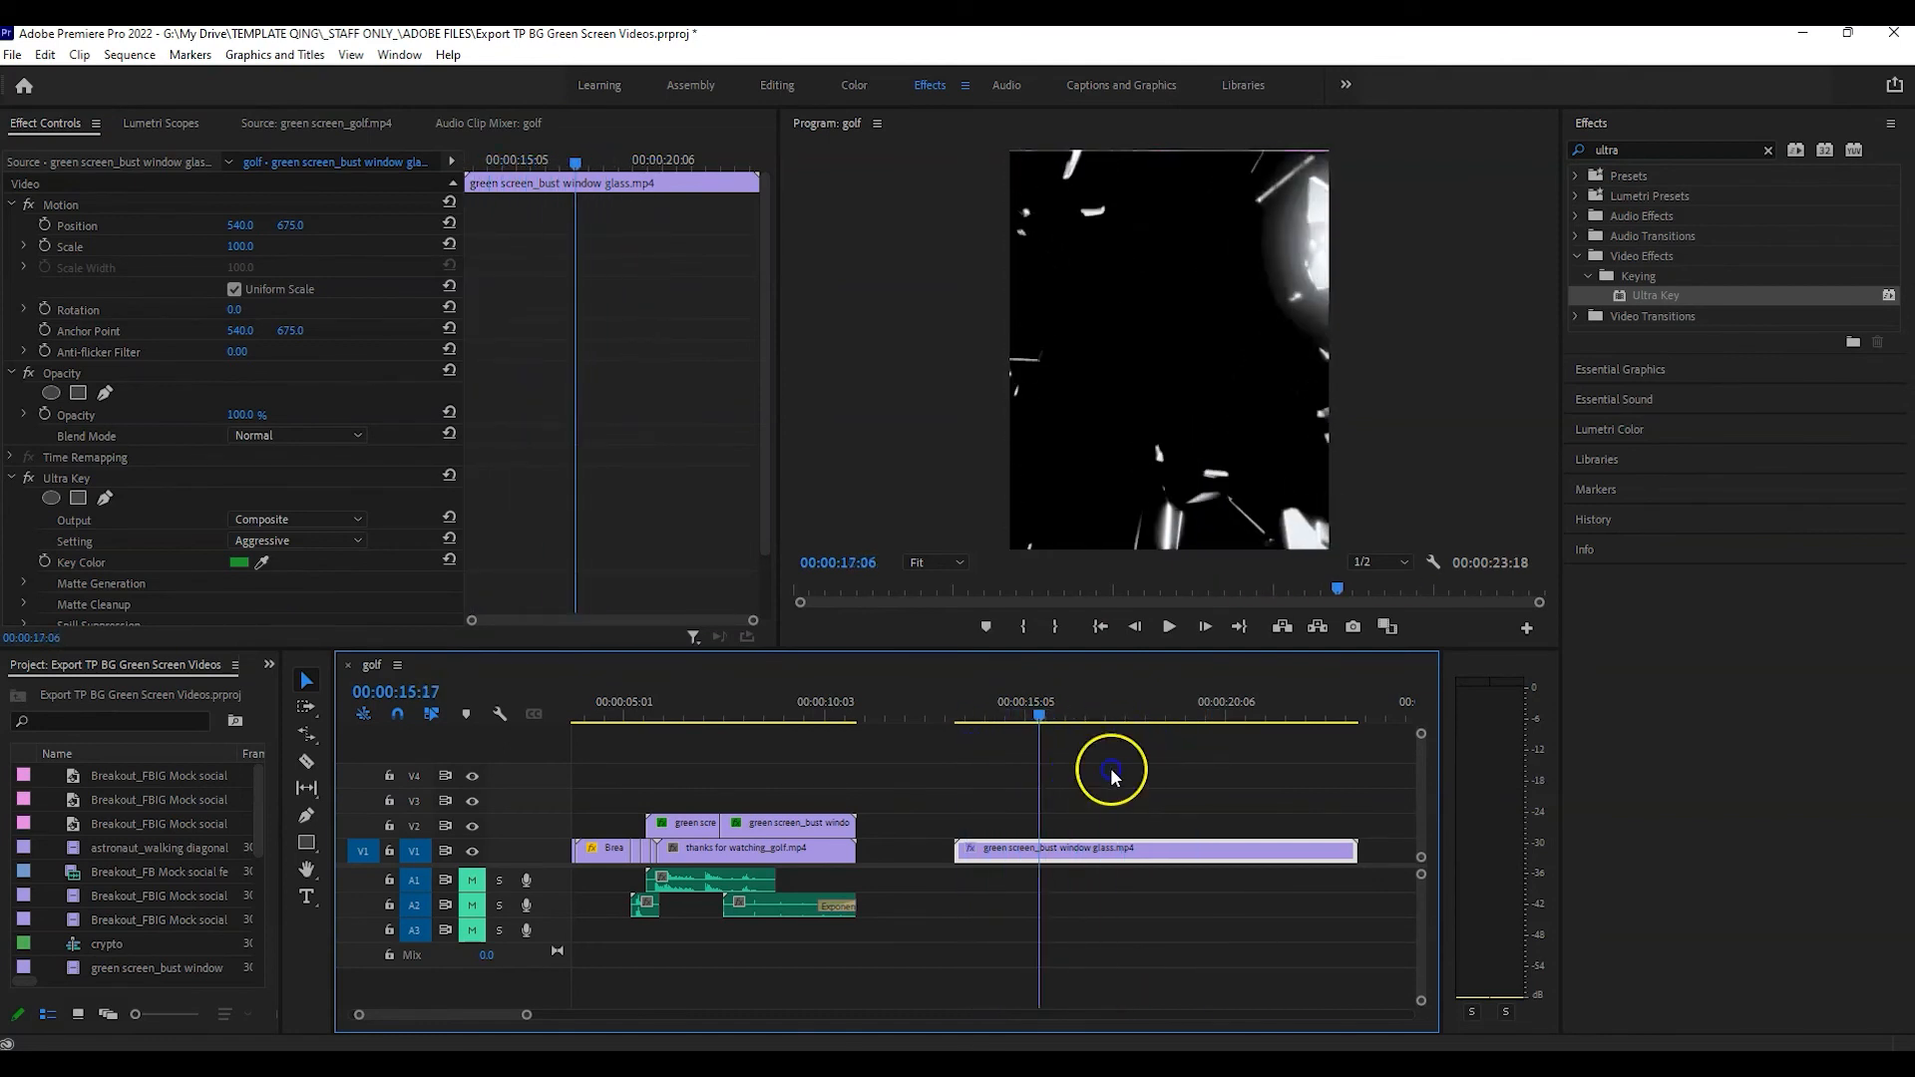
left_click(1194, 441)
left_click(1070, 715)
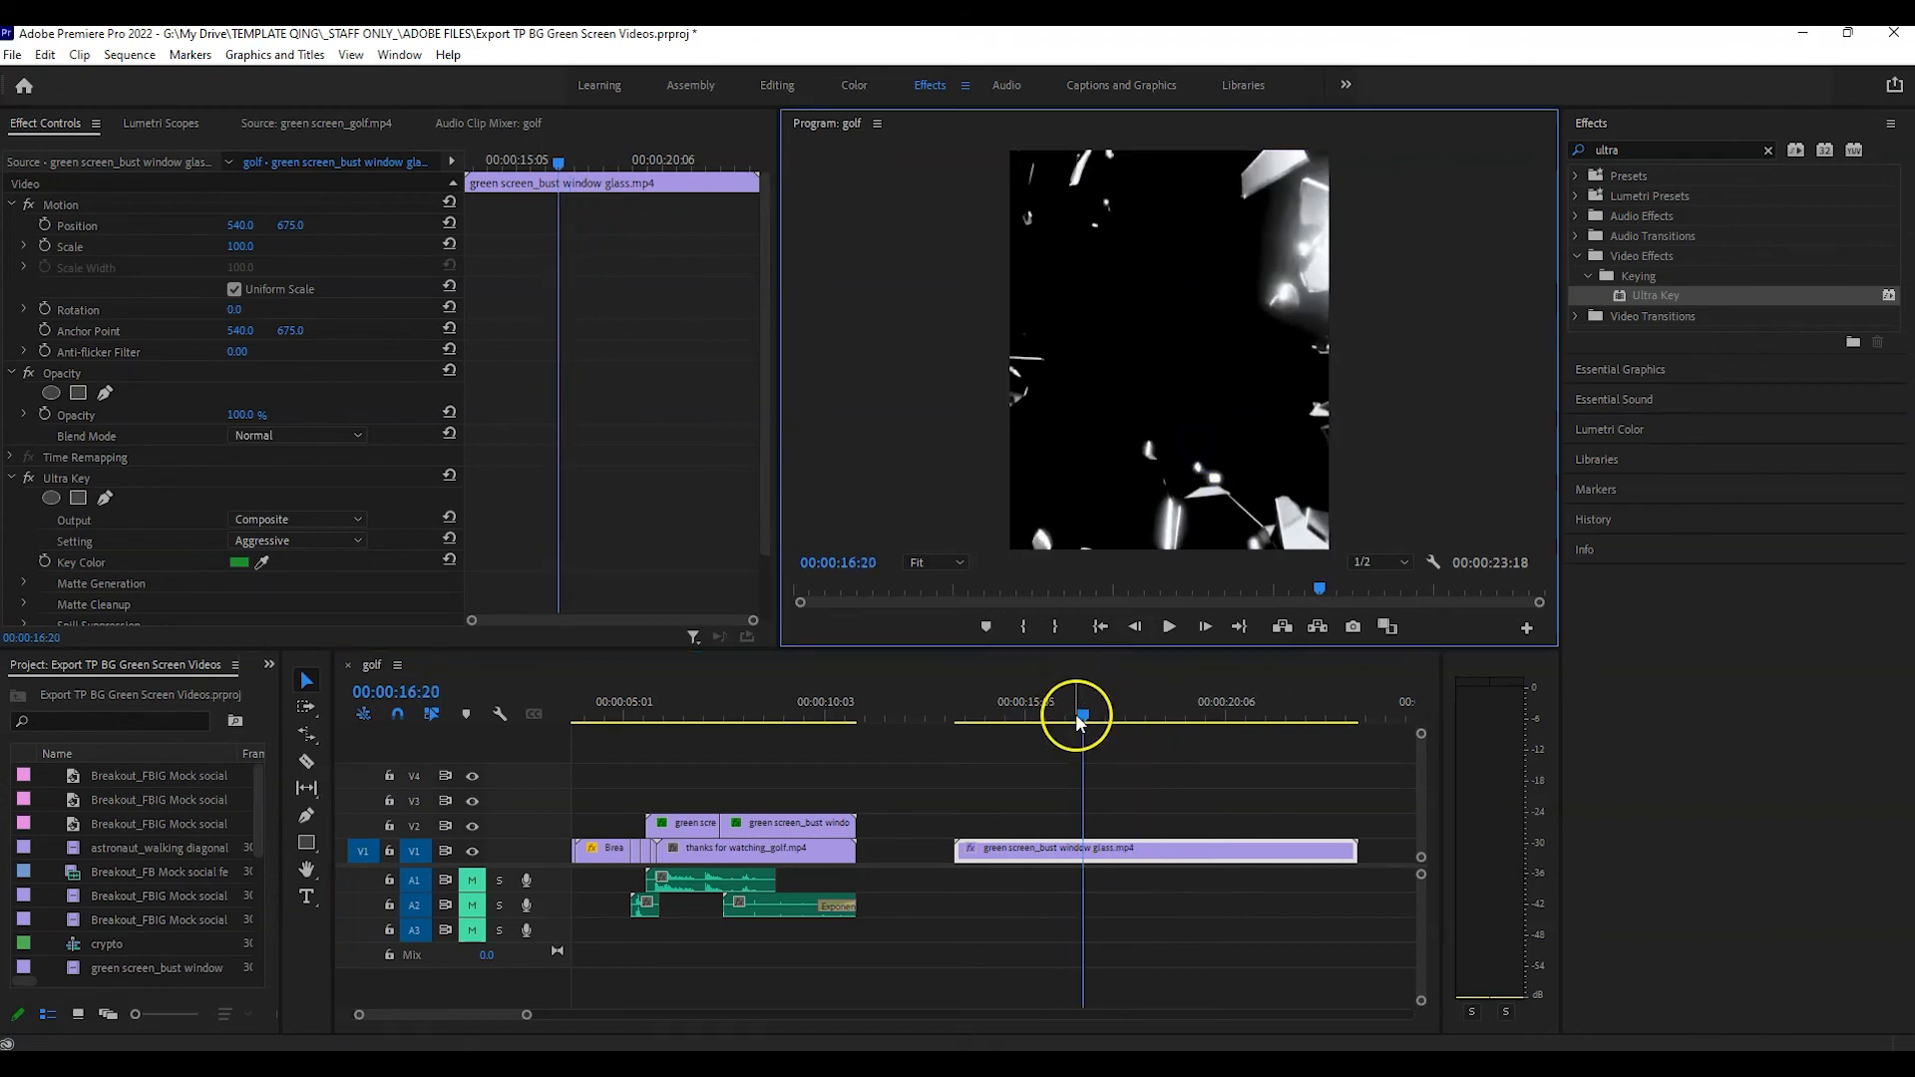
left_click(1187, 356)
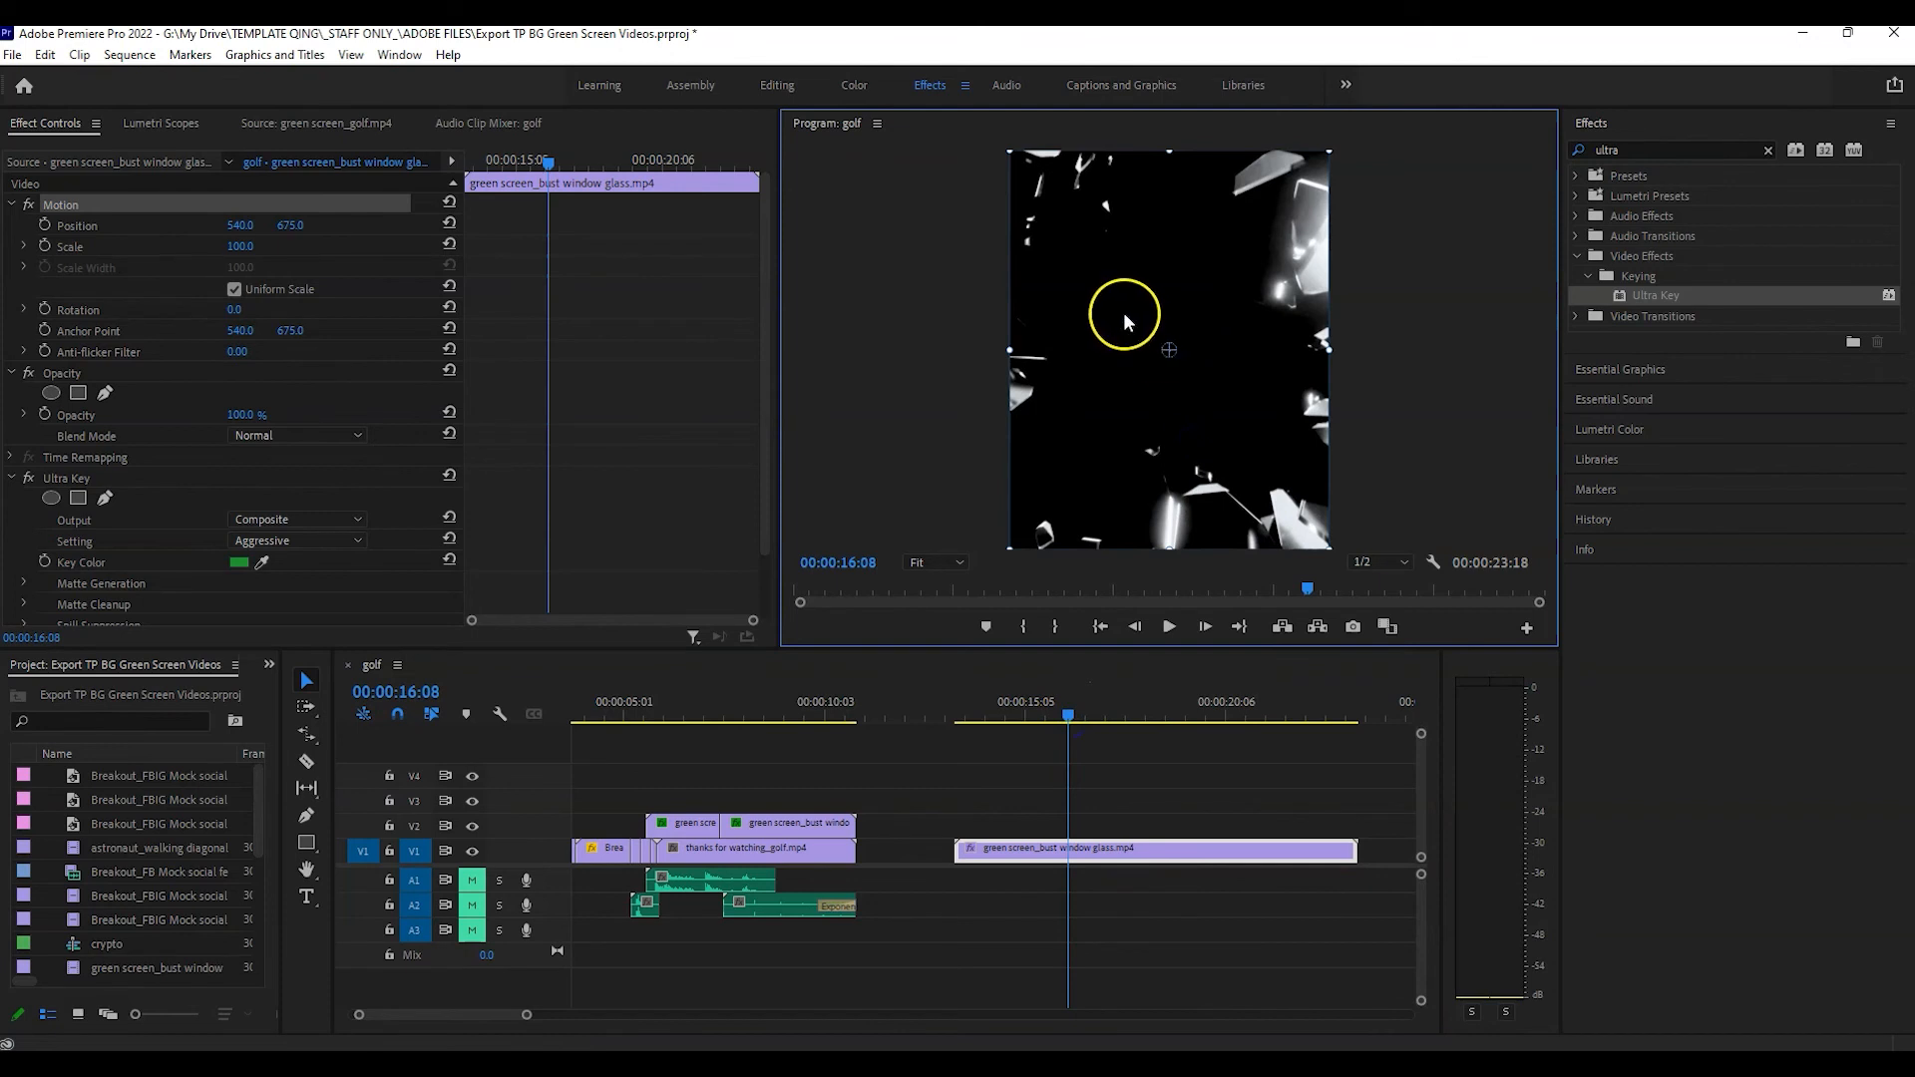
left_click_drag(1123, 313, 1122, 317)
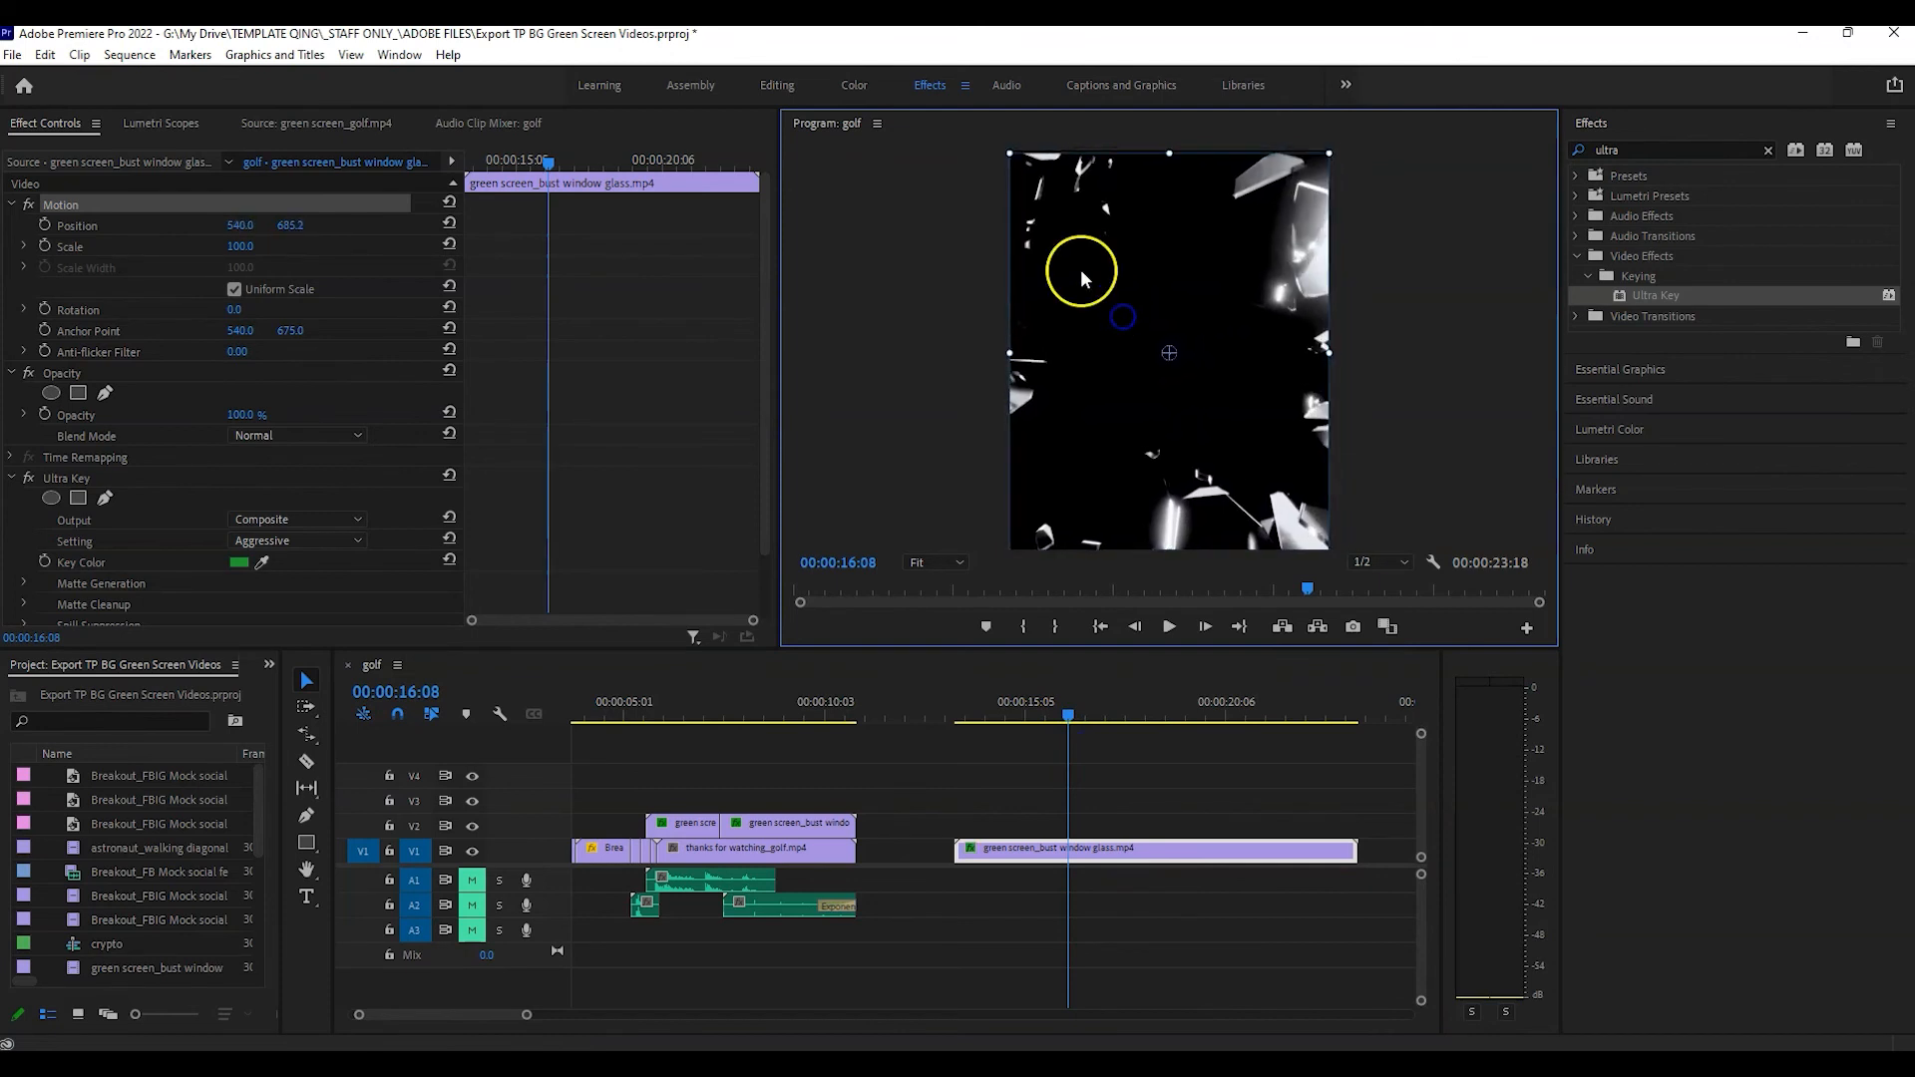
left_click_drag(1007, 147, 918, 98)
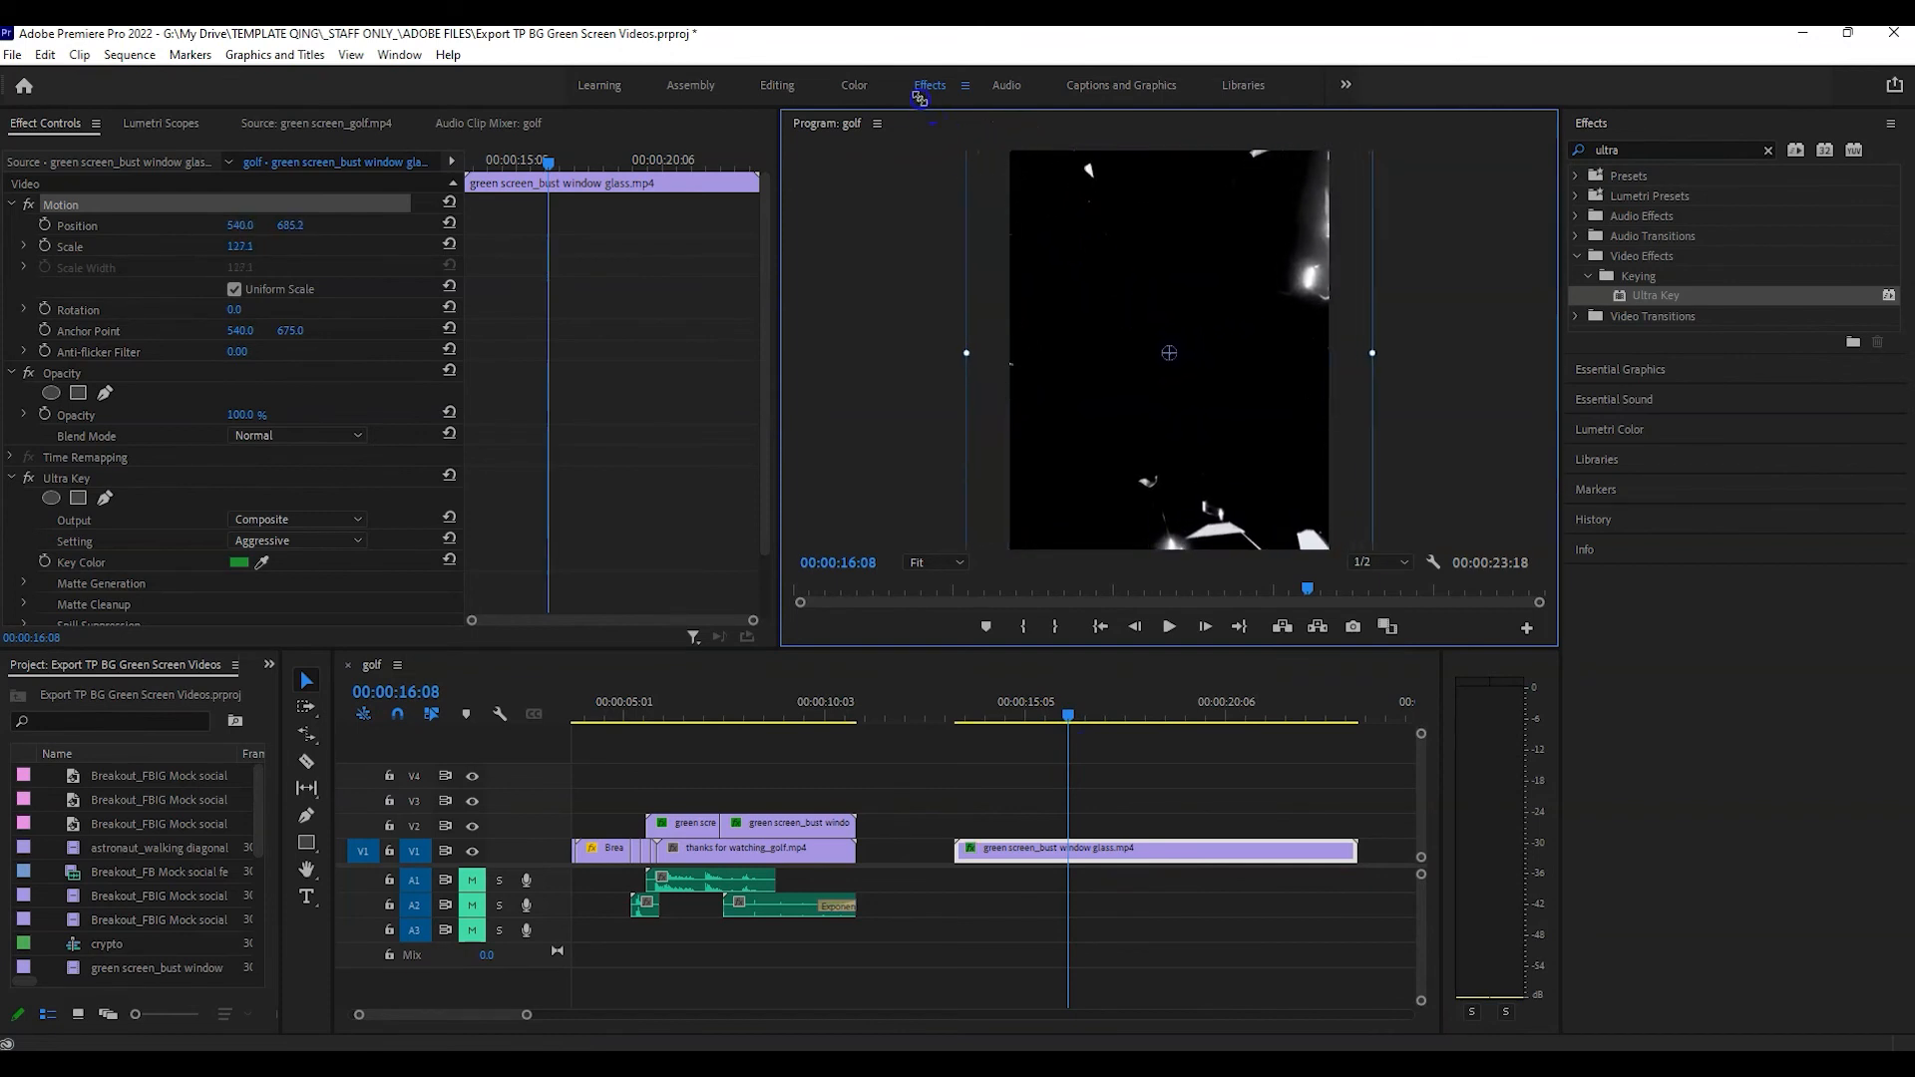
left_click_drag(1237, 305, 1192, 427)
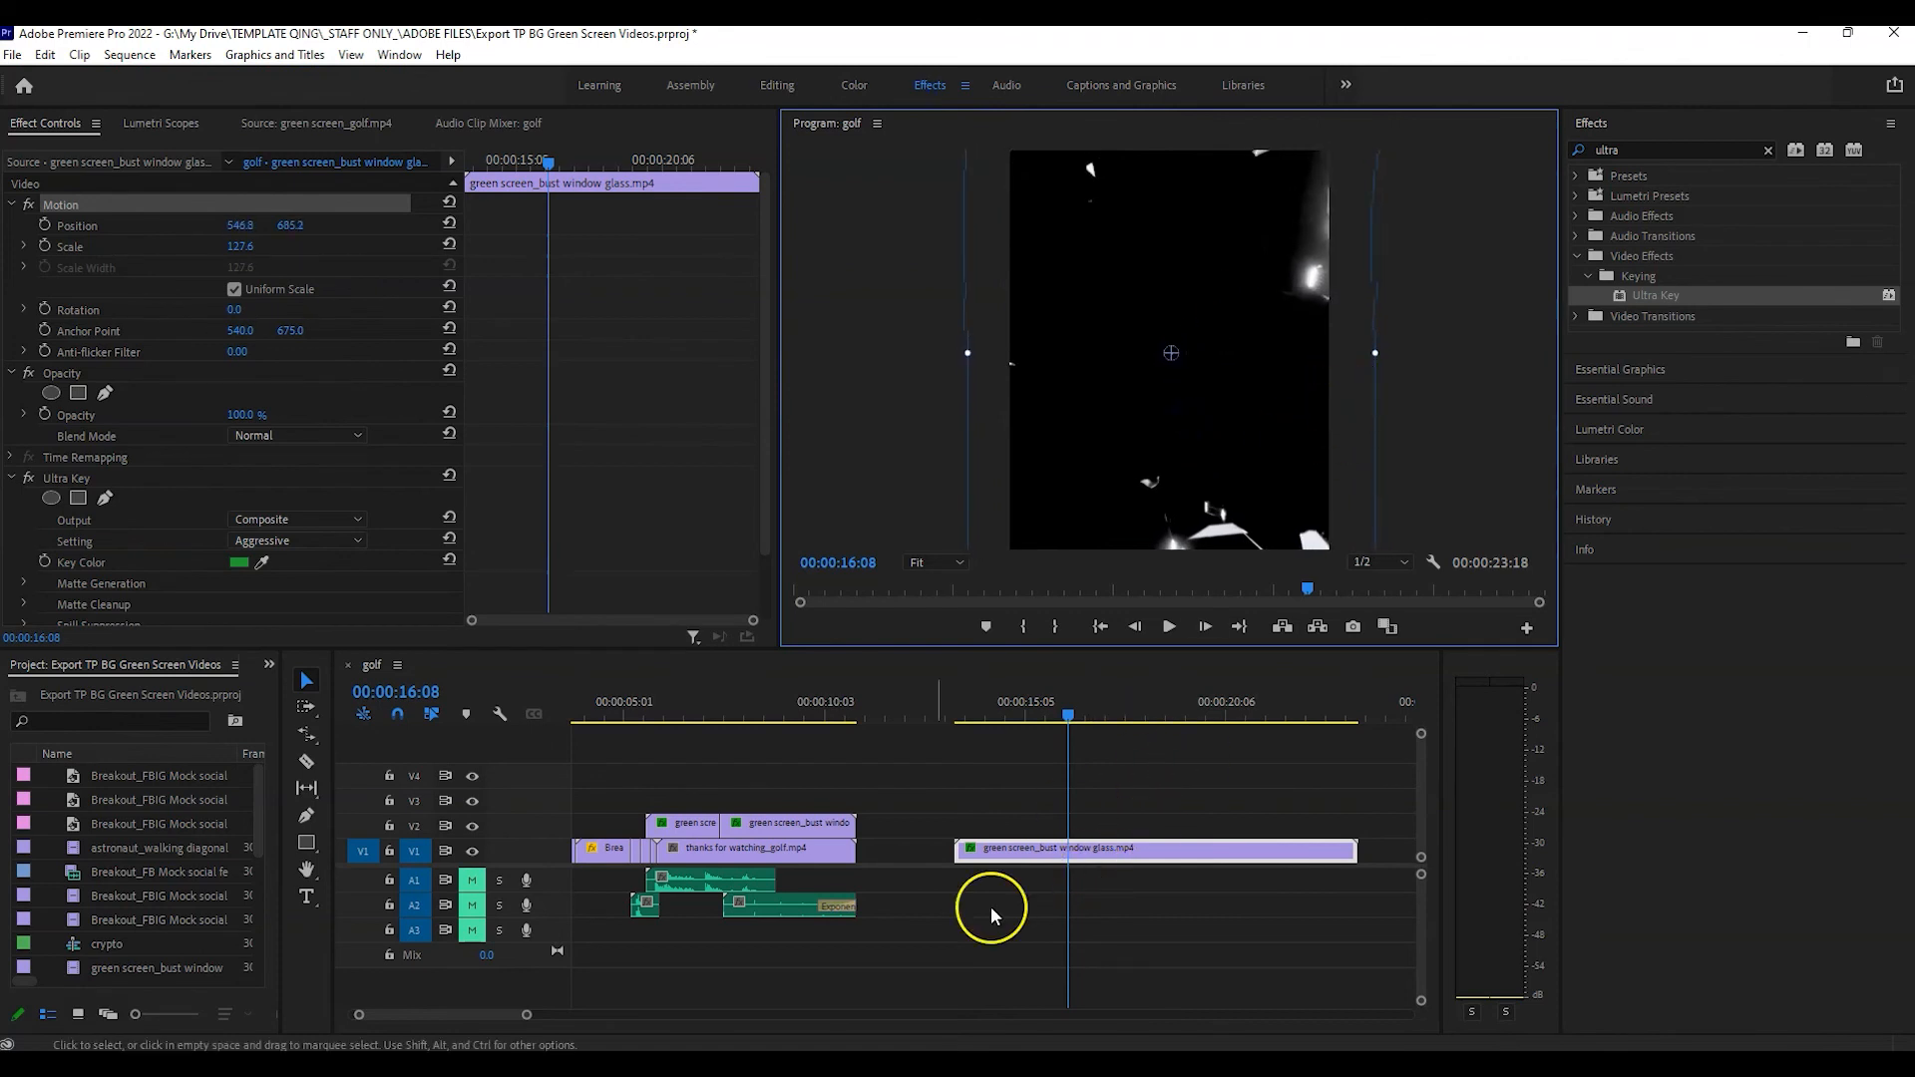
Go to the glass break over the golf swing, switch to another workspace and select the overlaid glass clip.
left_click(1101, 626)
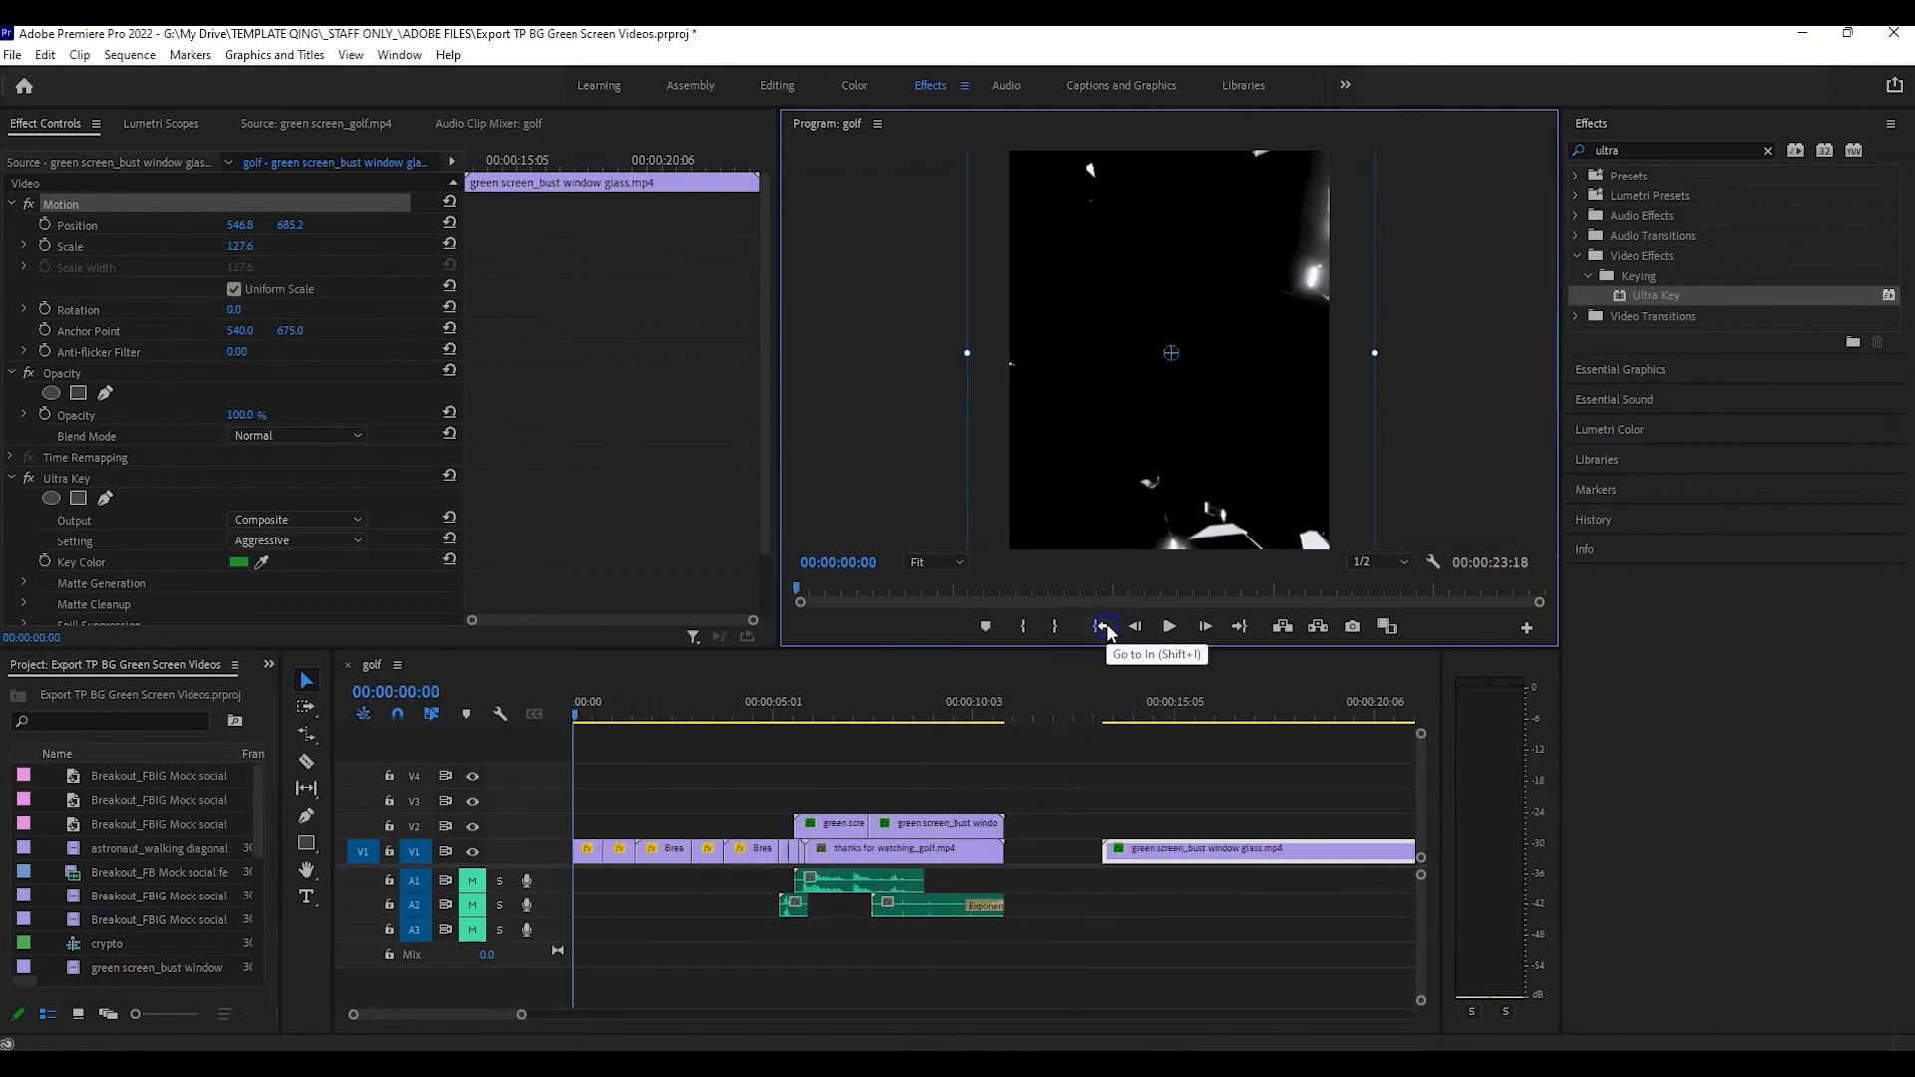
left_click_drag(579, 716, 801, 733)
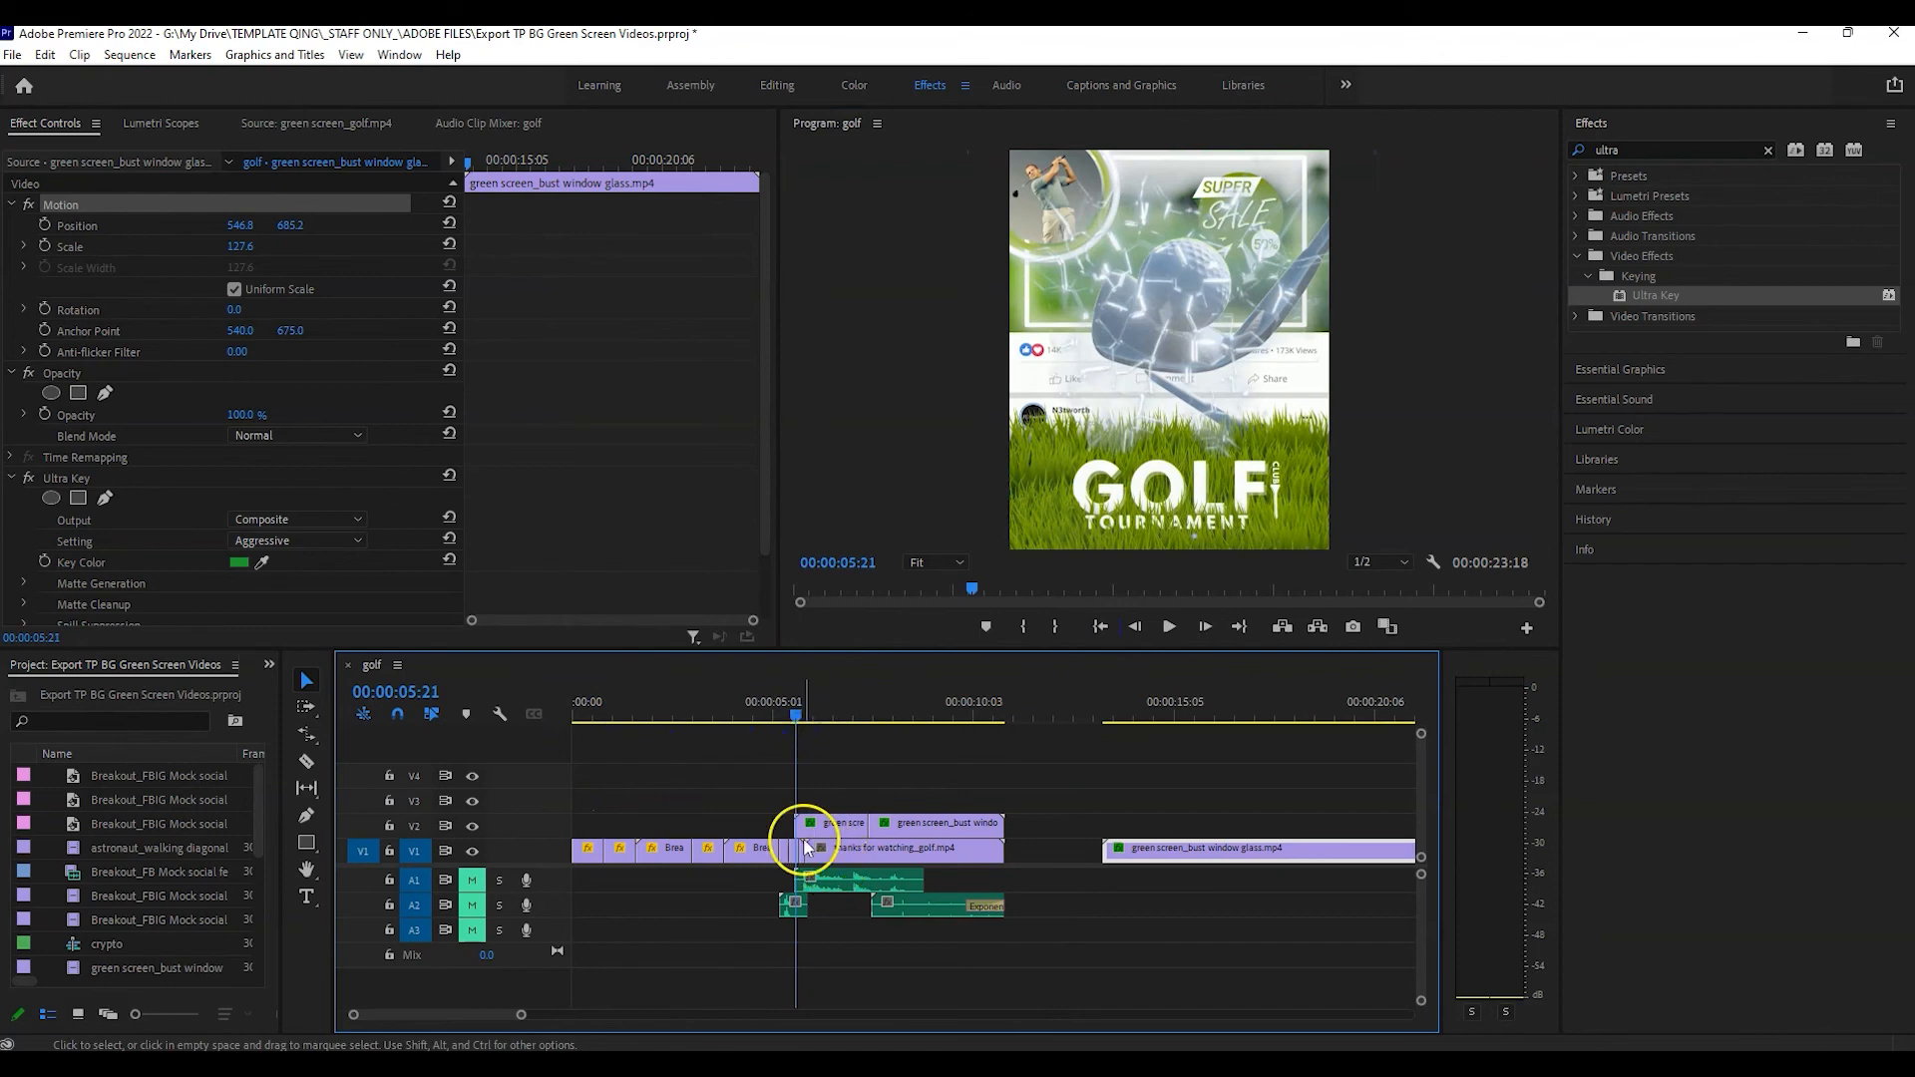
left_click(1346, 85)
left_click(1381, 224)
left_click(1002, 313)
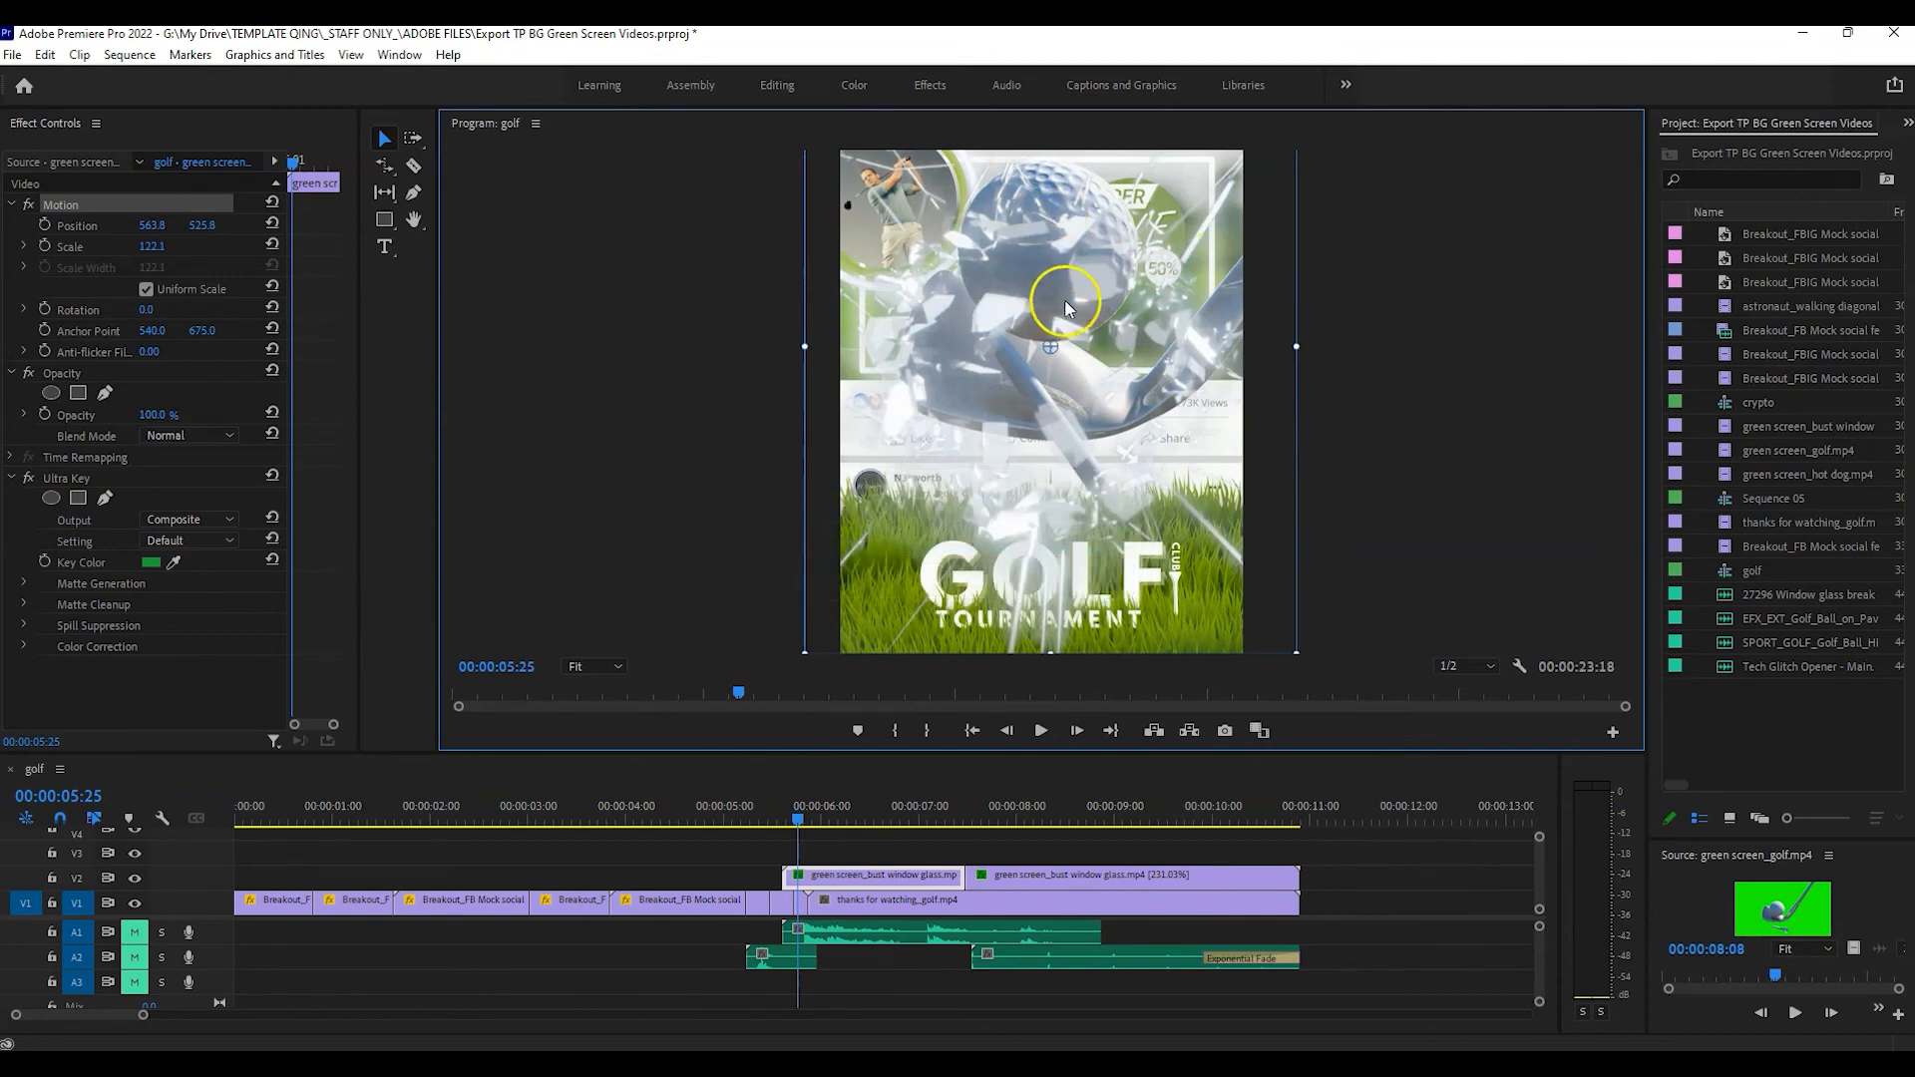
Scrub through the breaking-glass transition from the golf swing into the Thanks for Watching end screen.
left_click(800, 821)
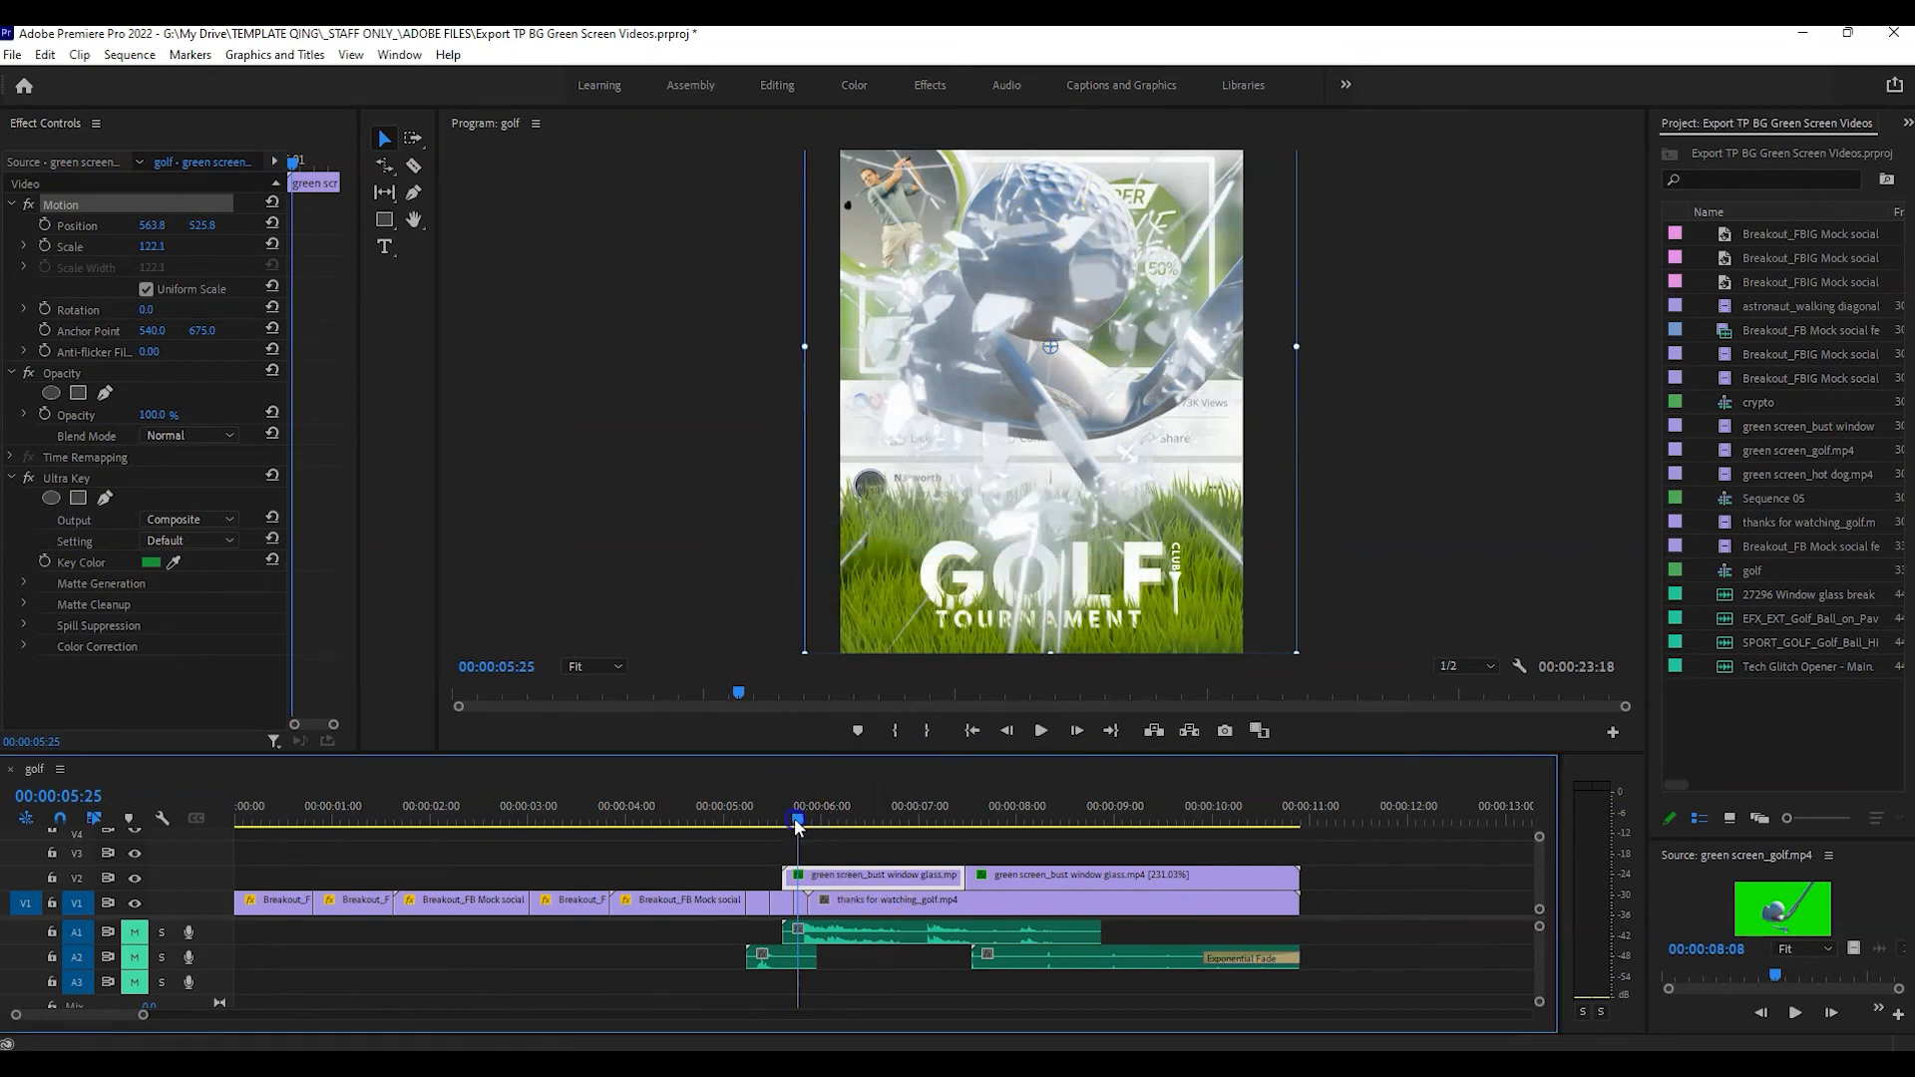
left_click_drag(800, 821, 808, 823)
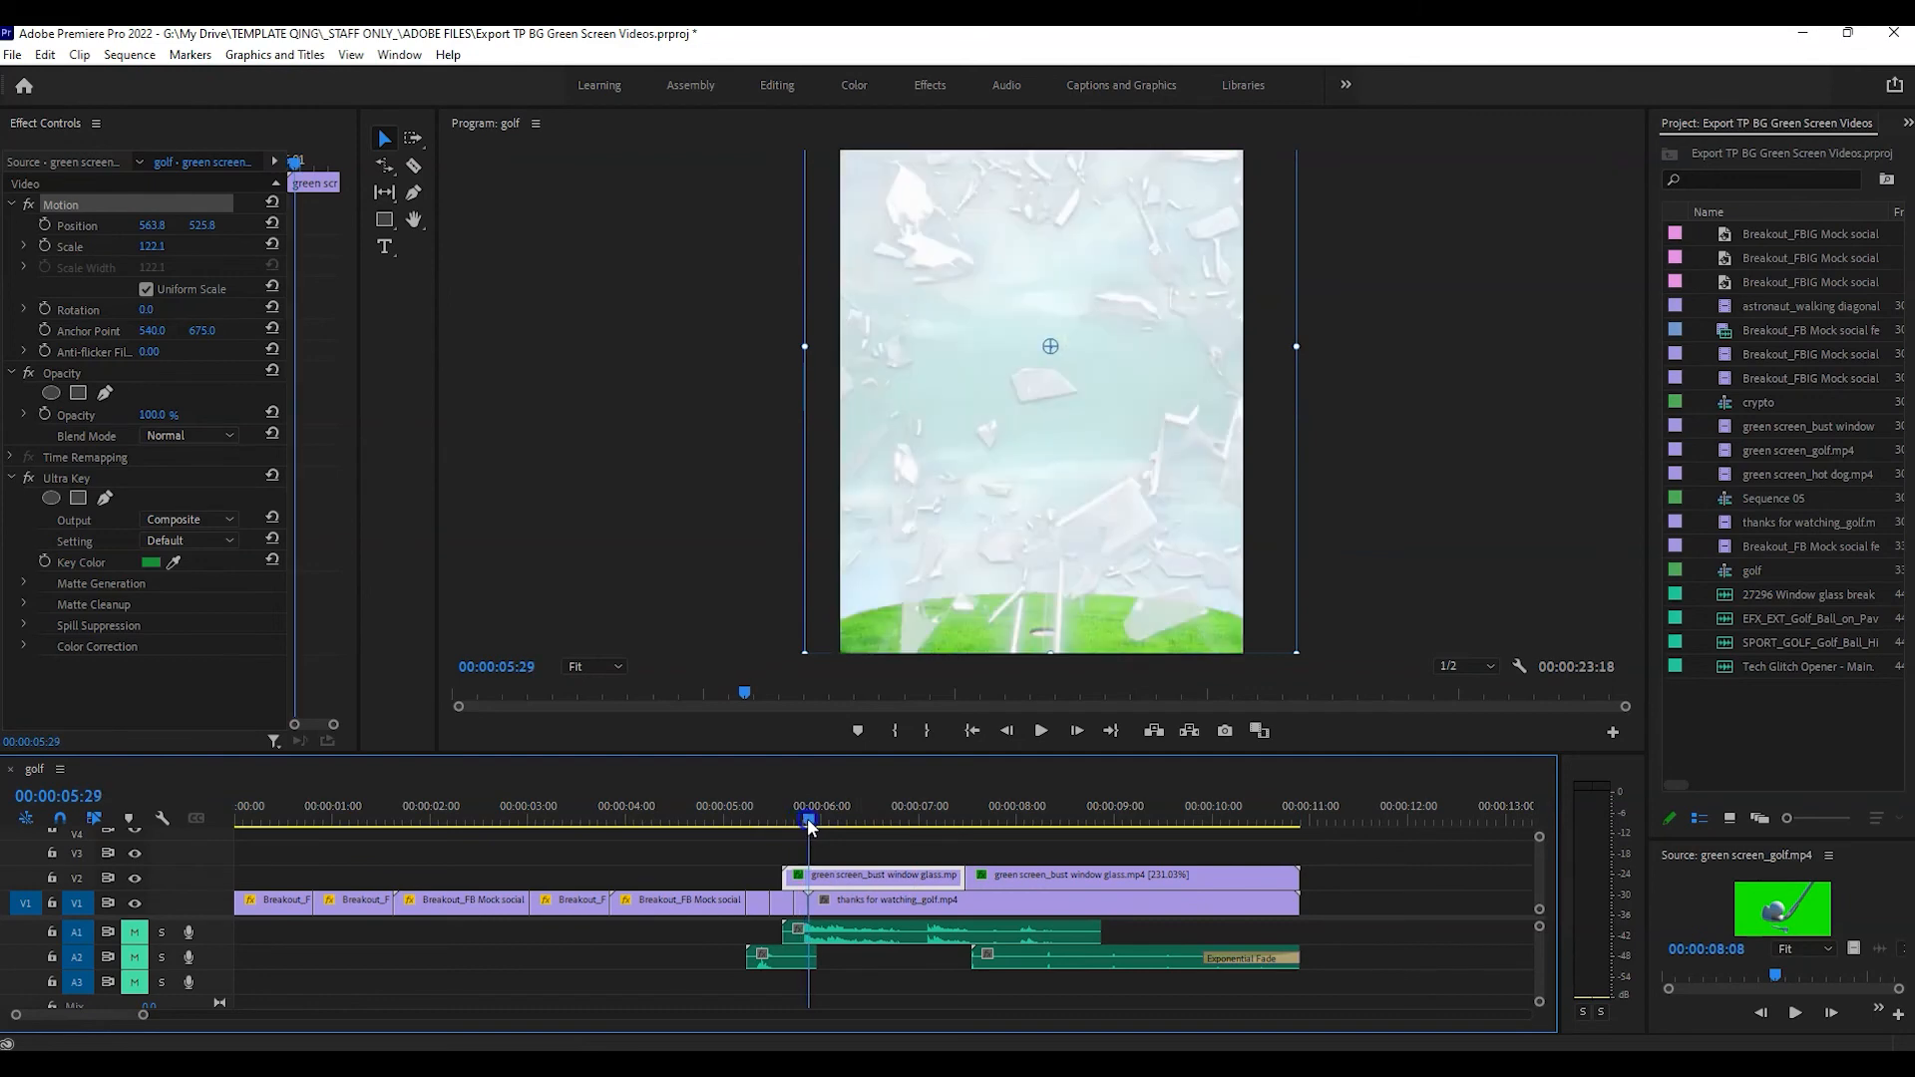
left_click_drag(808, 825, 910, 842)
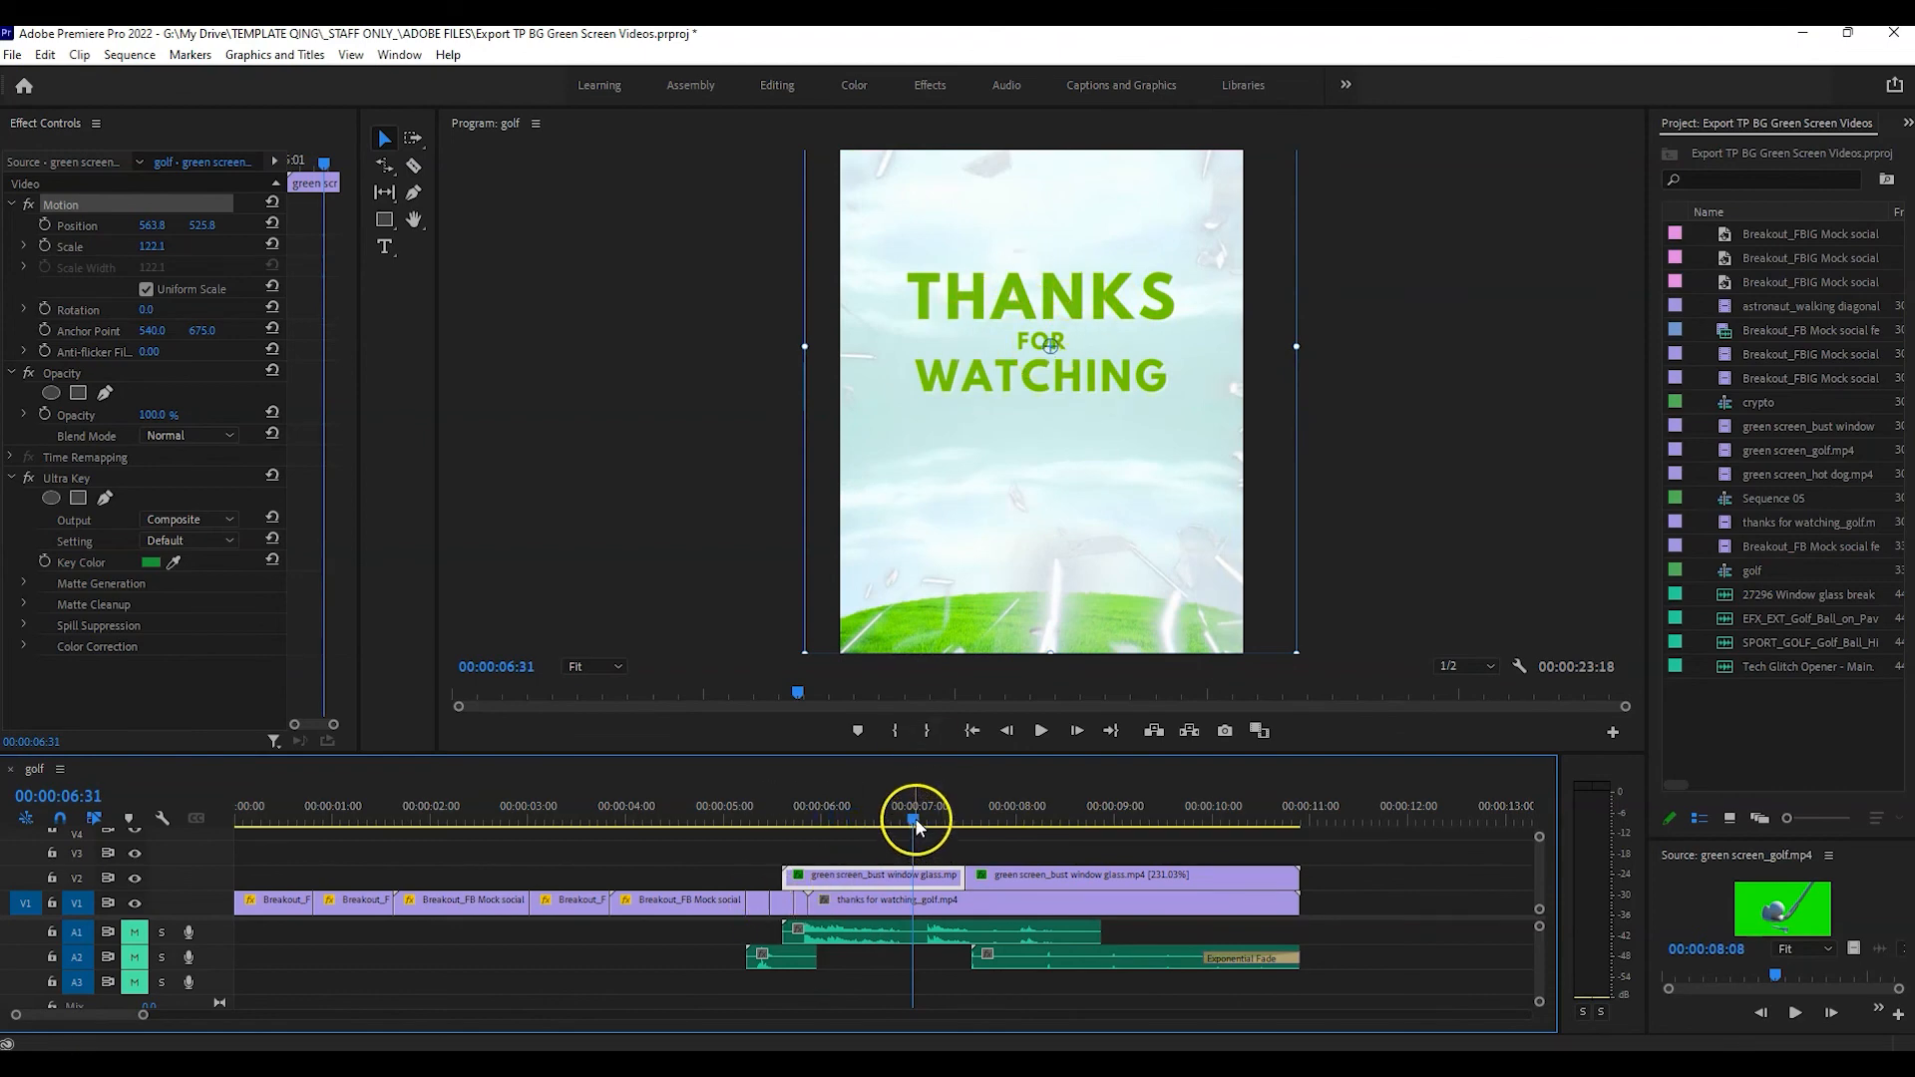
left_click_drag(914, 822, 824, 902)
Unmute audio tracks A1, A2 and A3 and play the sequence from 00:00:05:06, just before the swing.
left_click(135, 931)
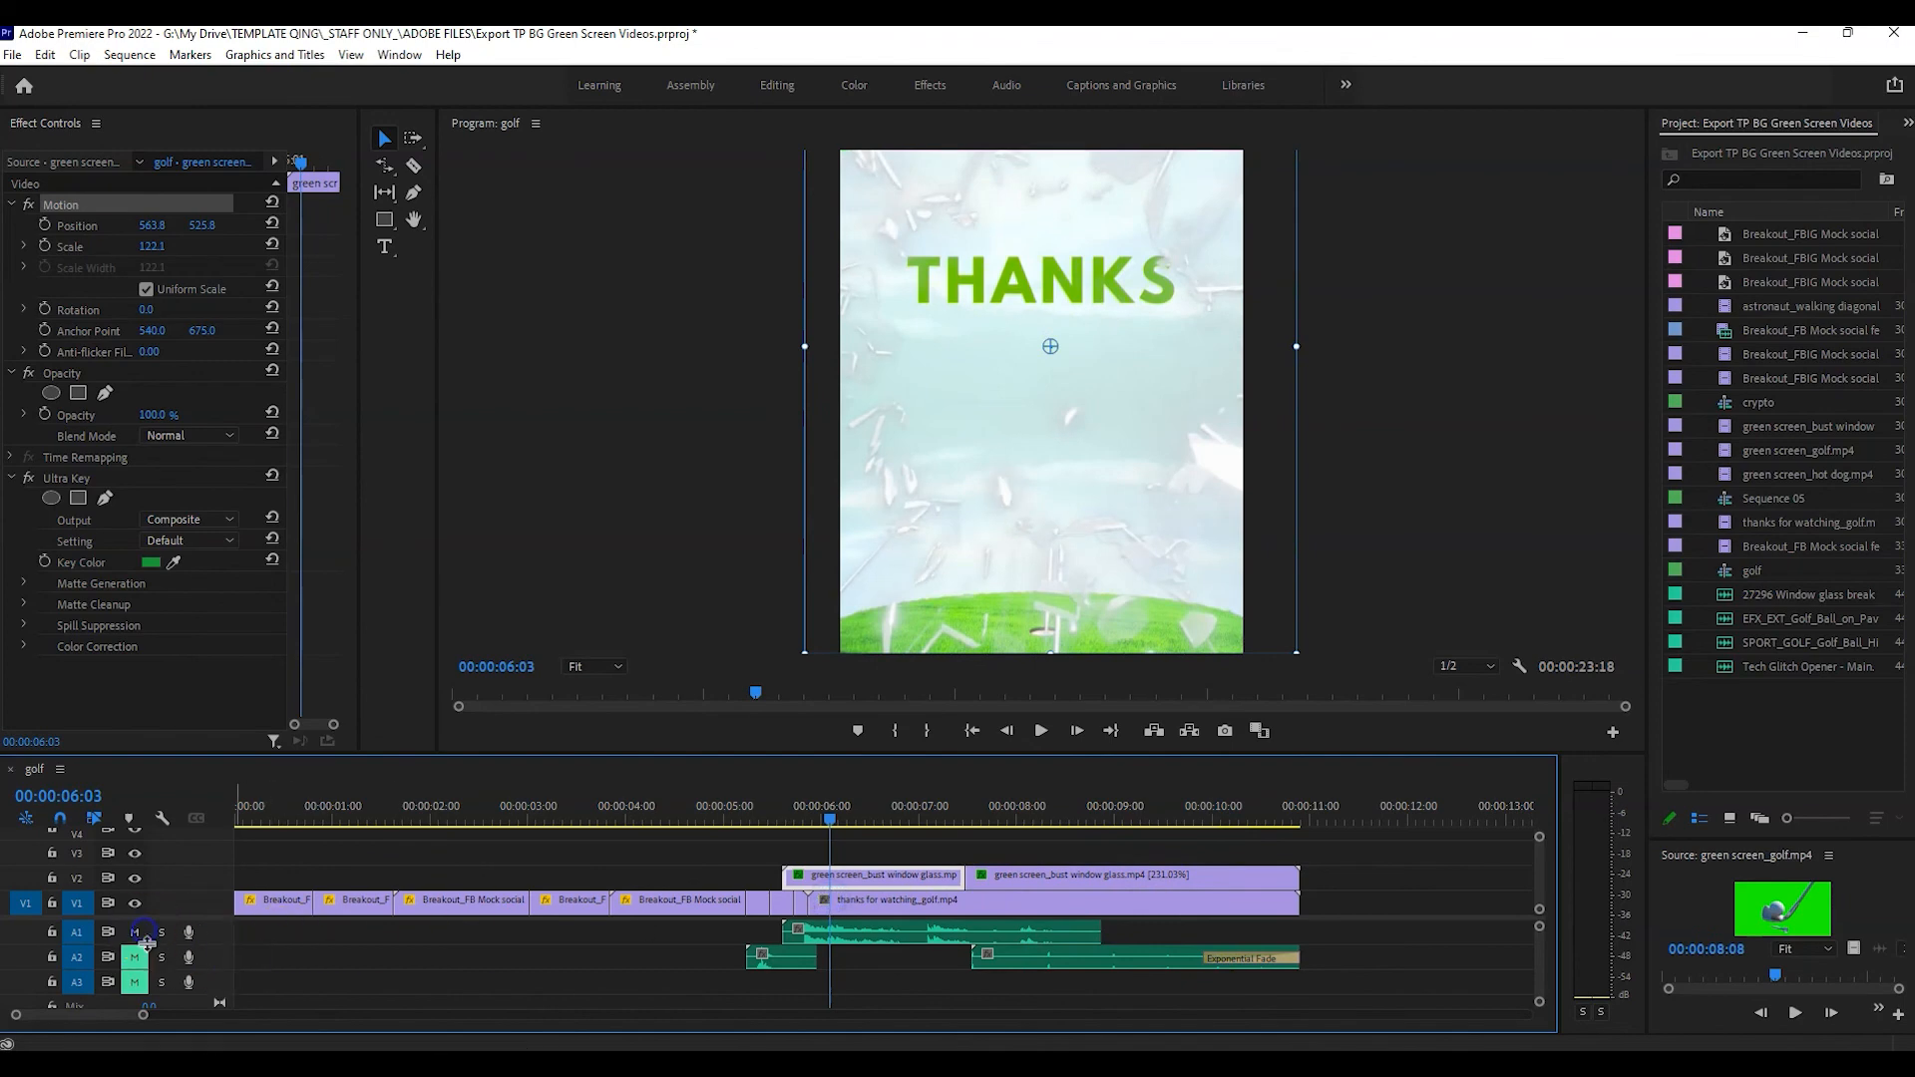
left_click(135, 956)
left_click(135, 982)
left_click_drag(812, 805, 746, 828)
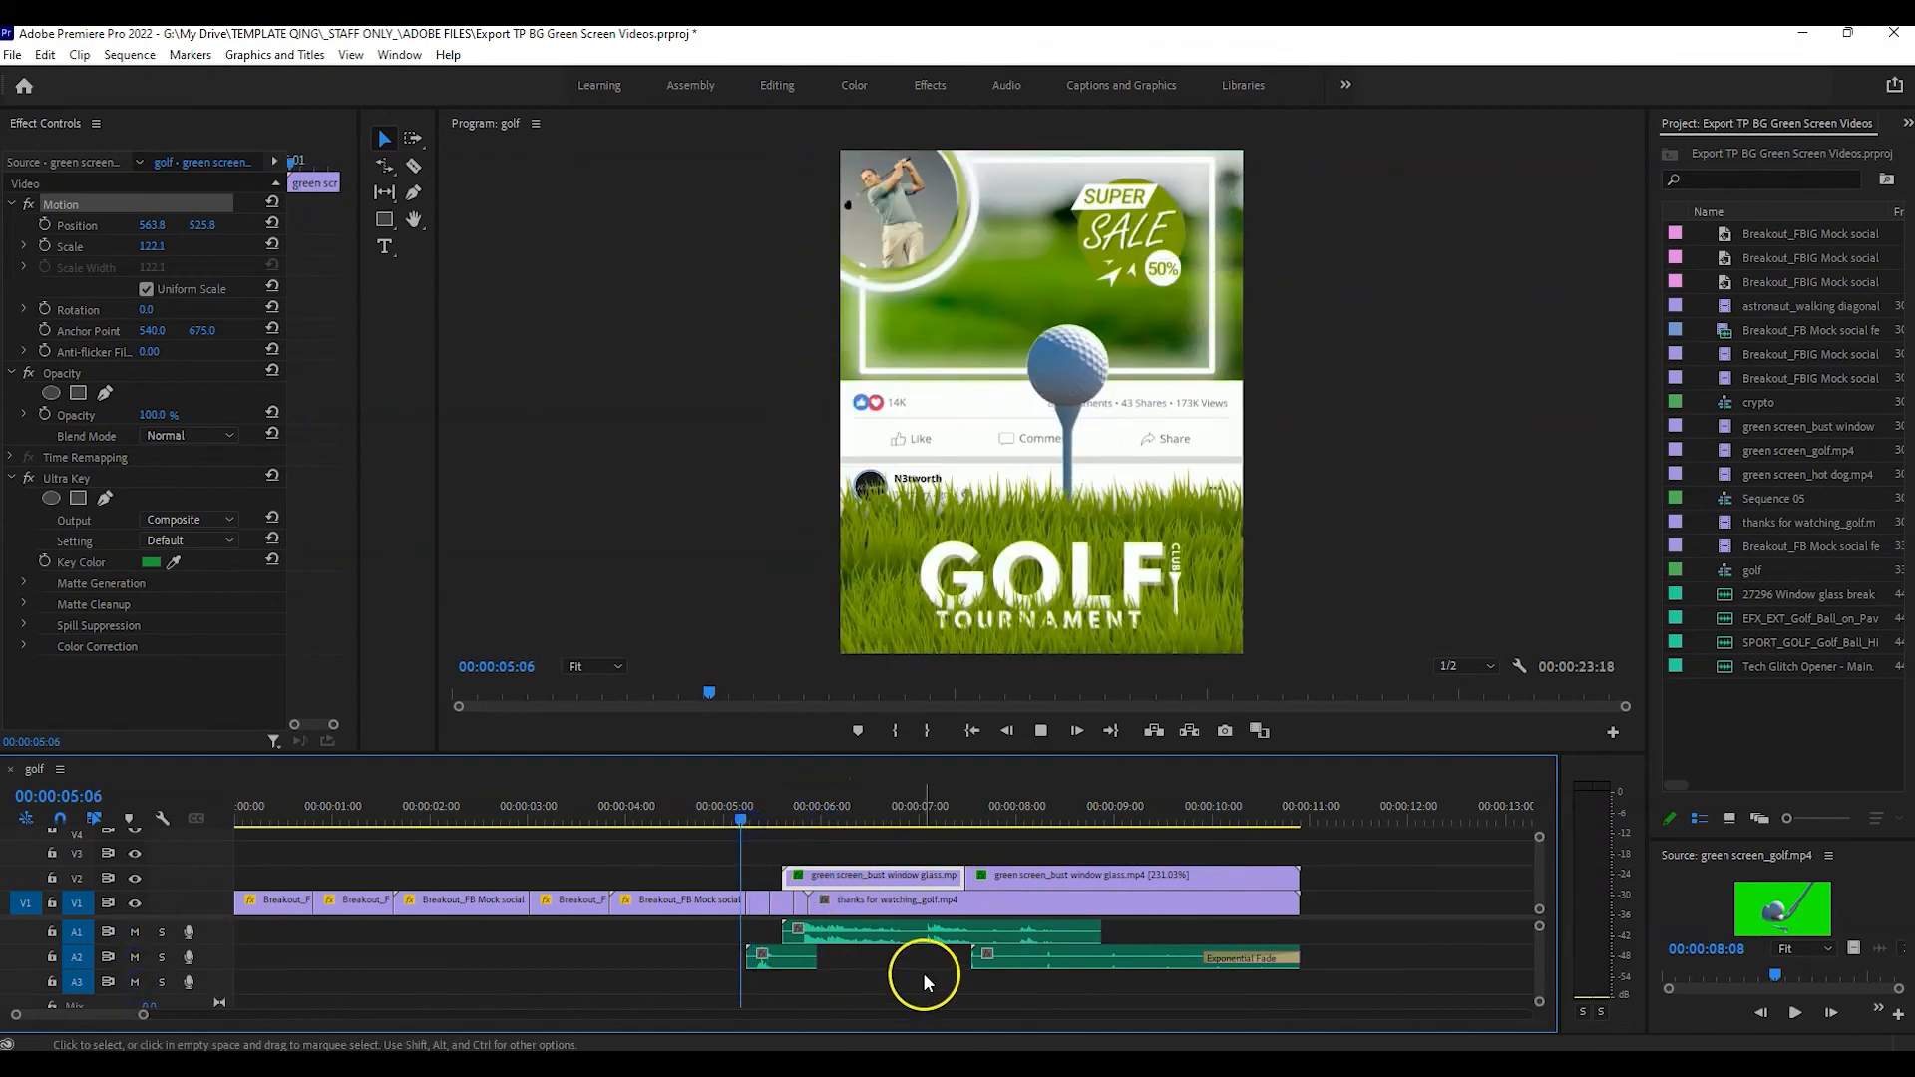
key("space")
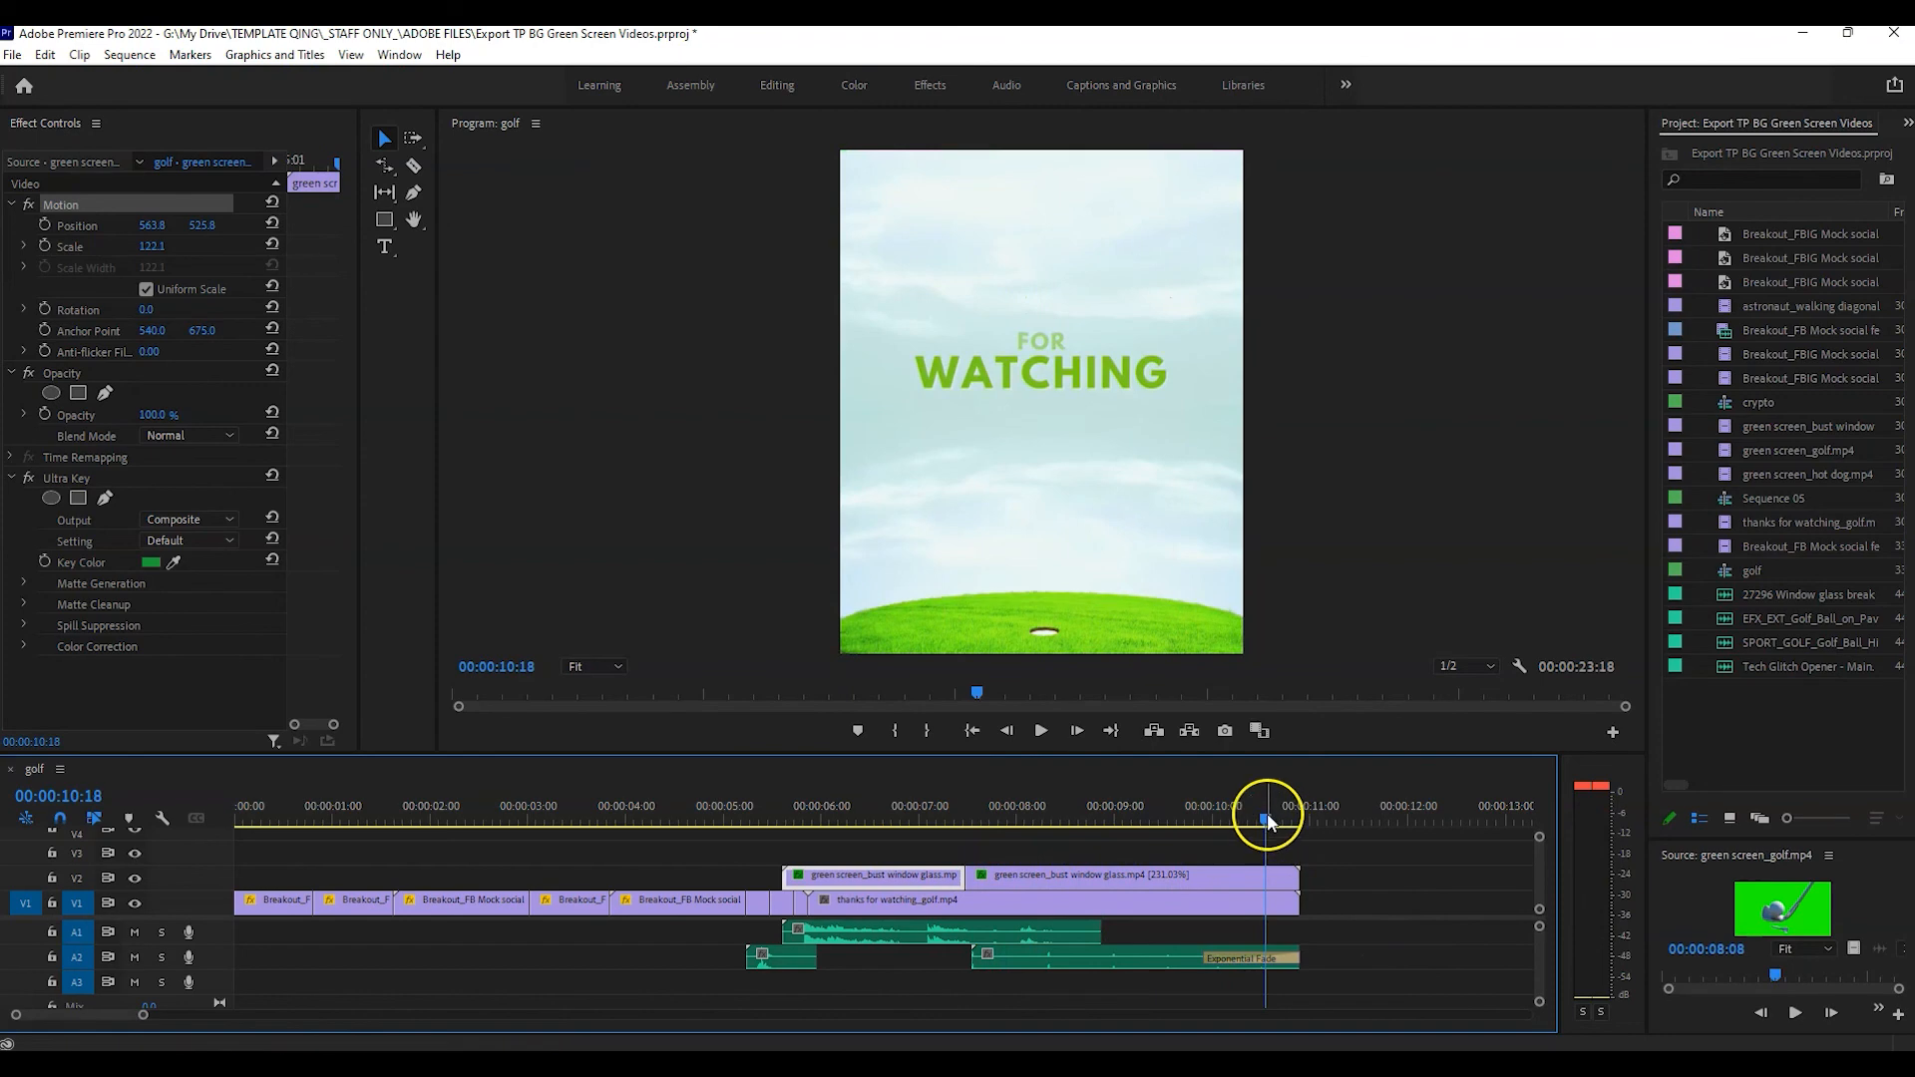
Check the timing of the golf ball hit sound on A2 against the club's swing and inspect its clip name.
left_click_drag(1264, 812, 738, 873)
key("Left")
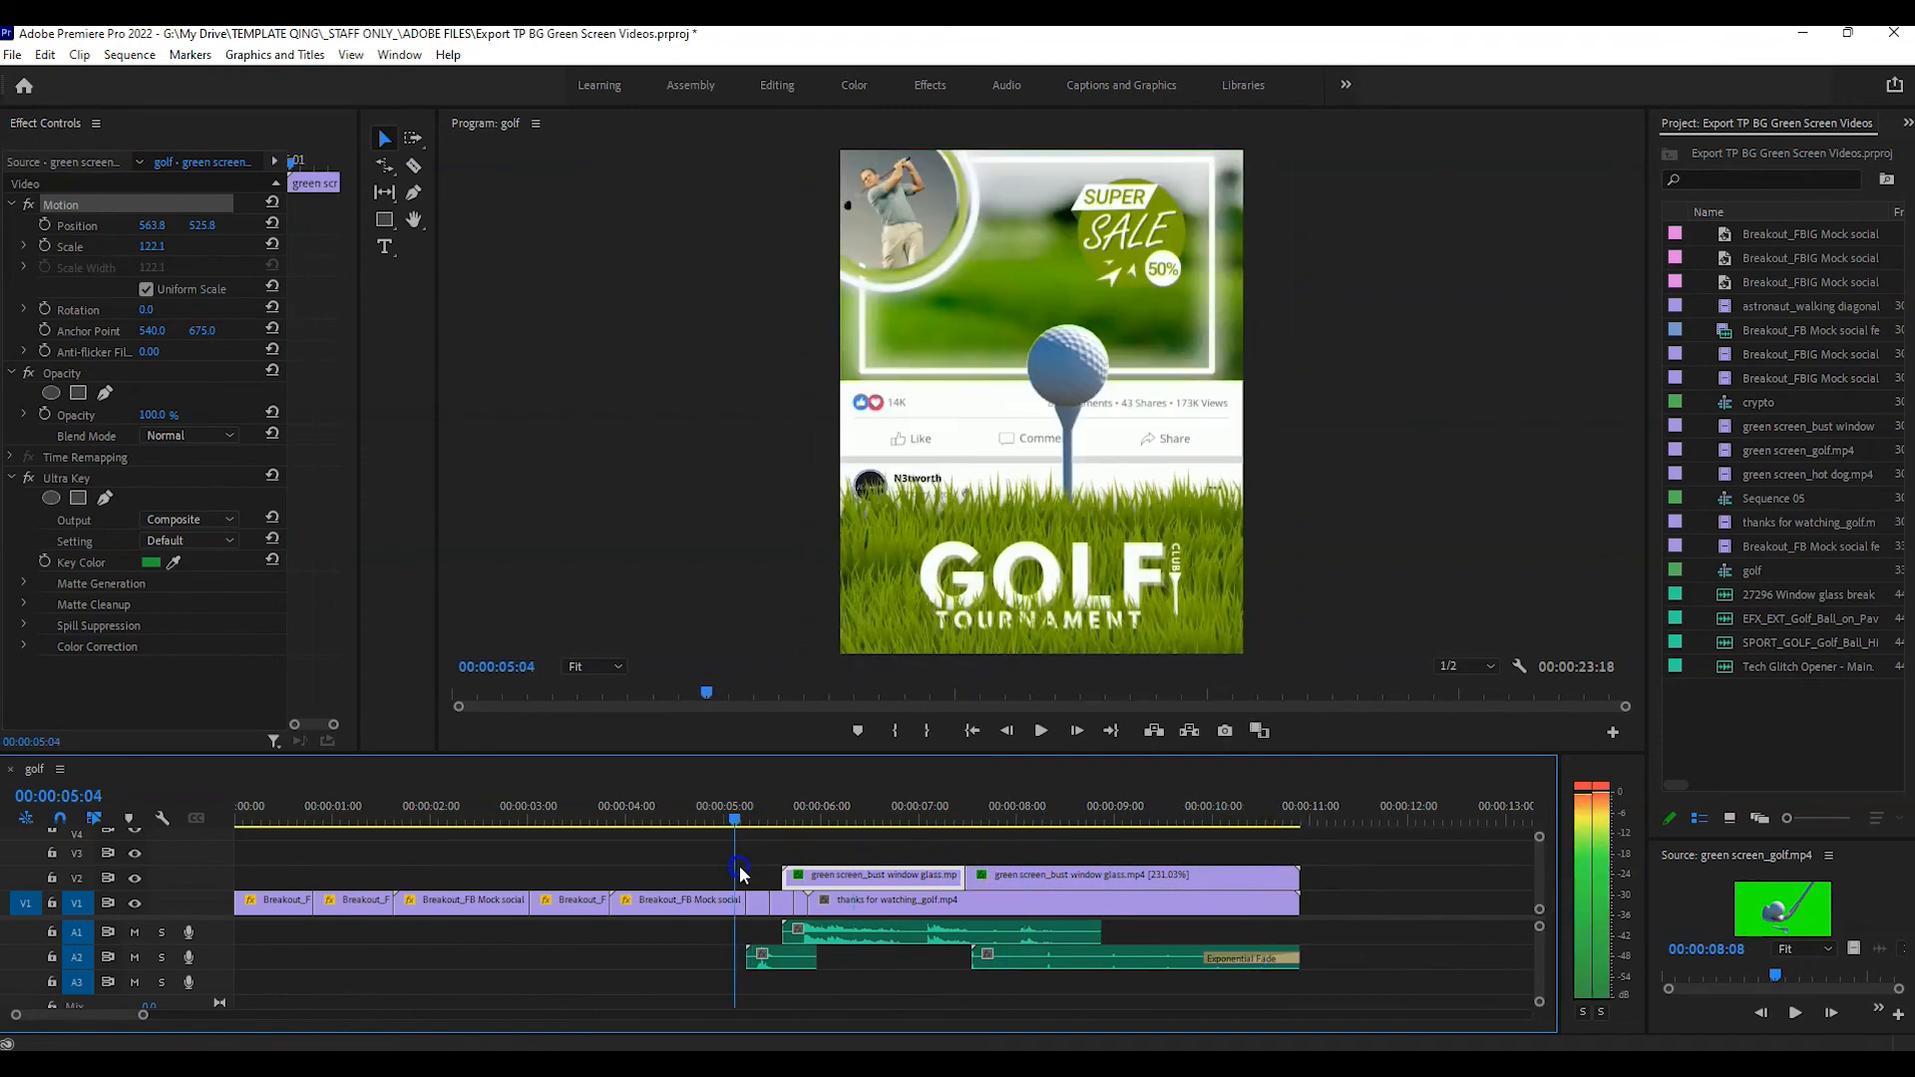
key("Right")
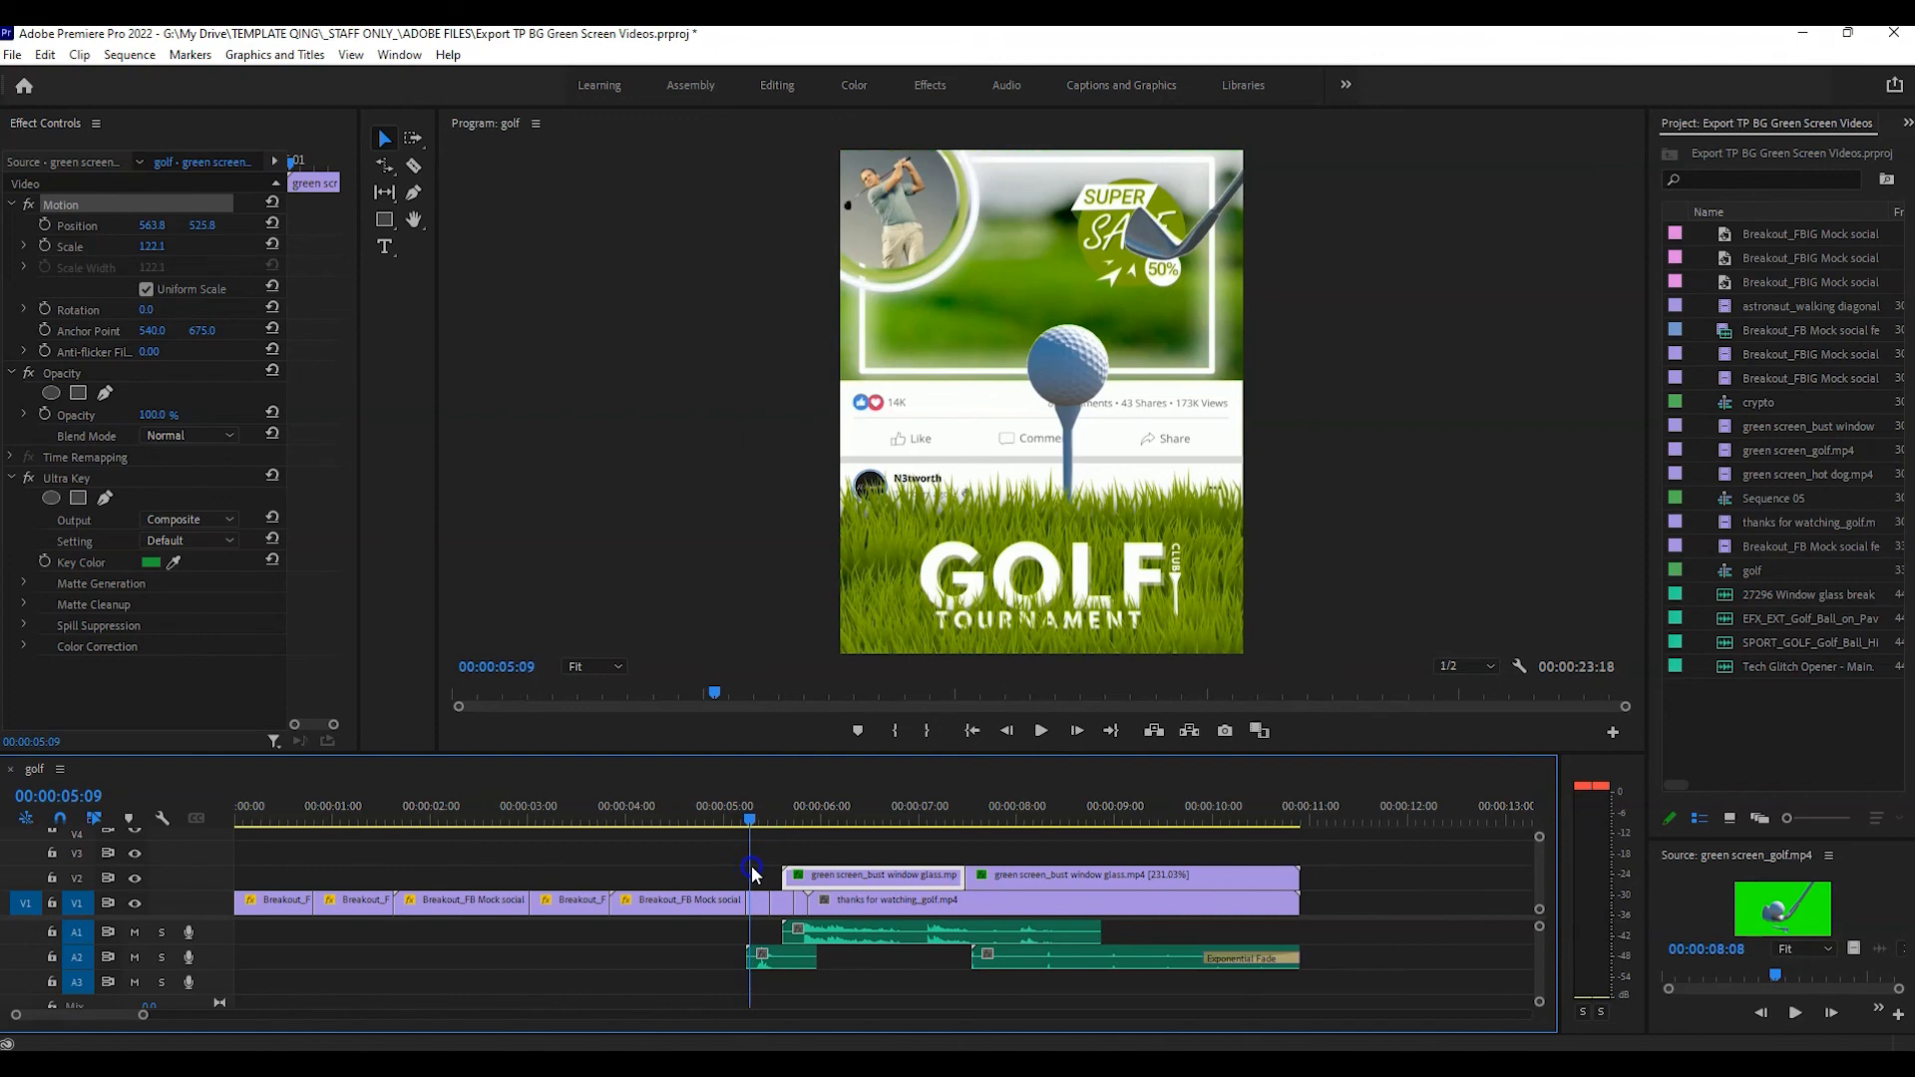
key("Left")
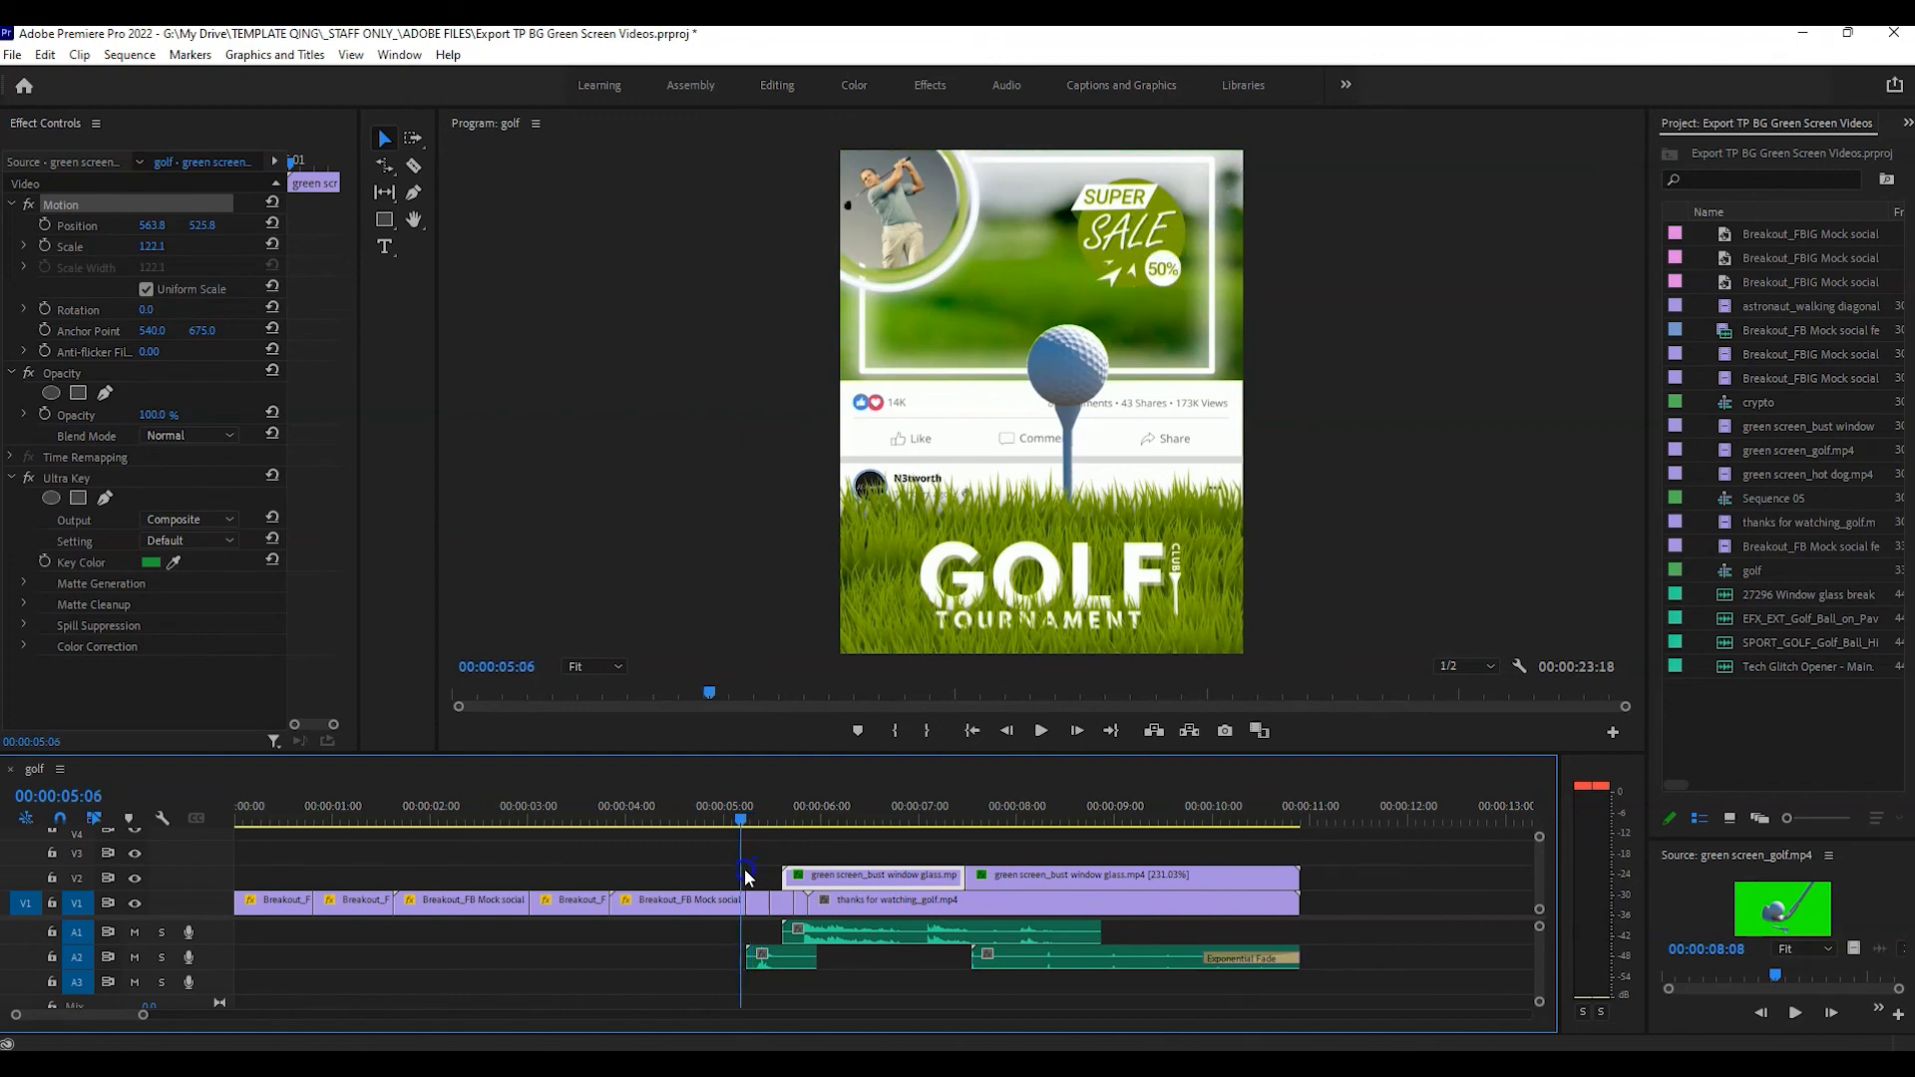
mouse_move(745, 870)
left_mouse_down()
mouse_move(795, 876)
mouse_move(755, 876)
left_mouse_up()
left_click(793, 953)
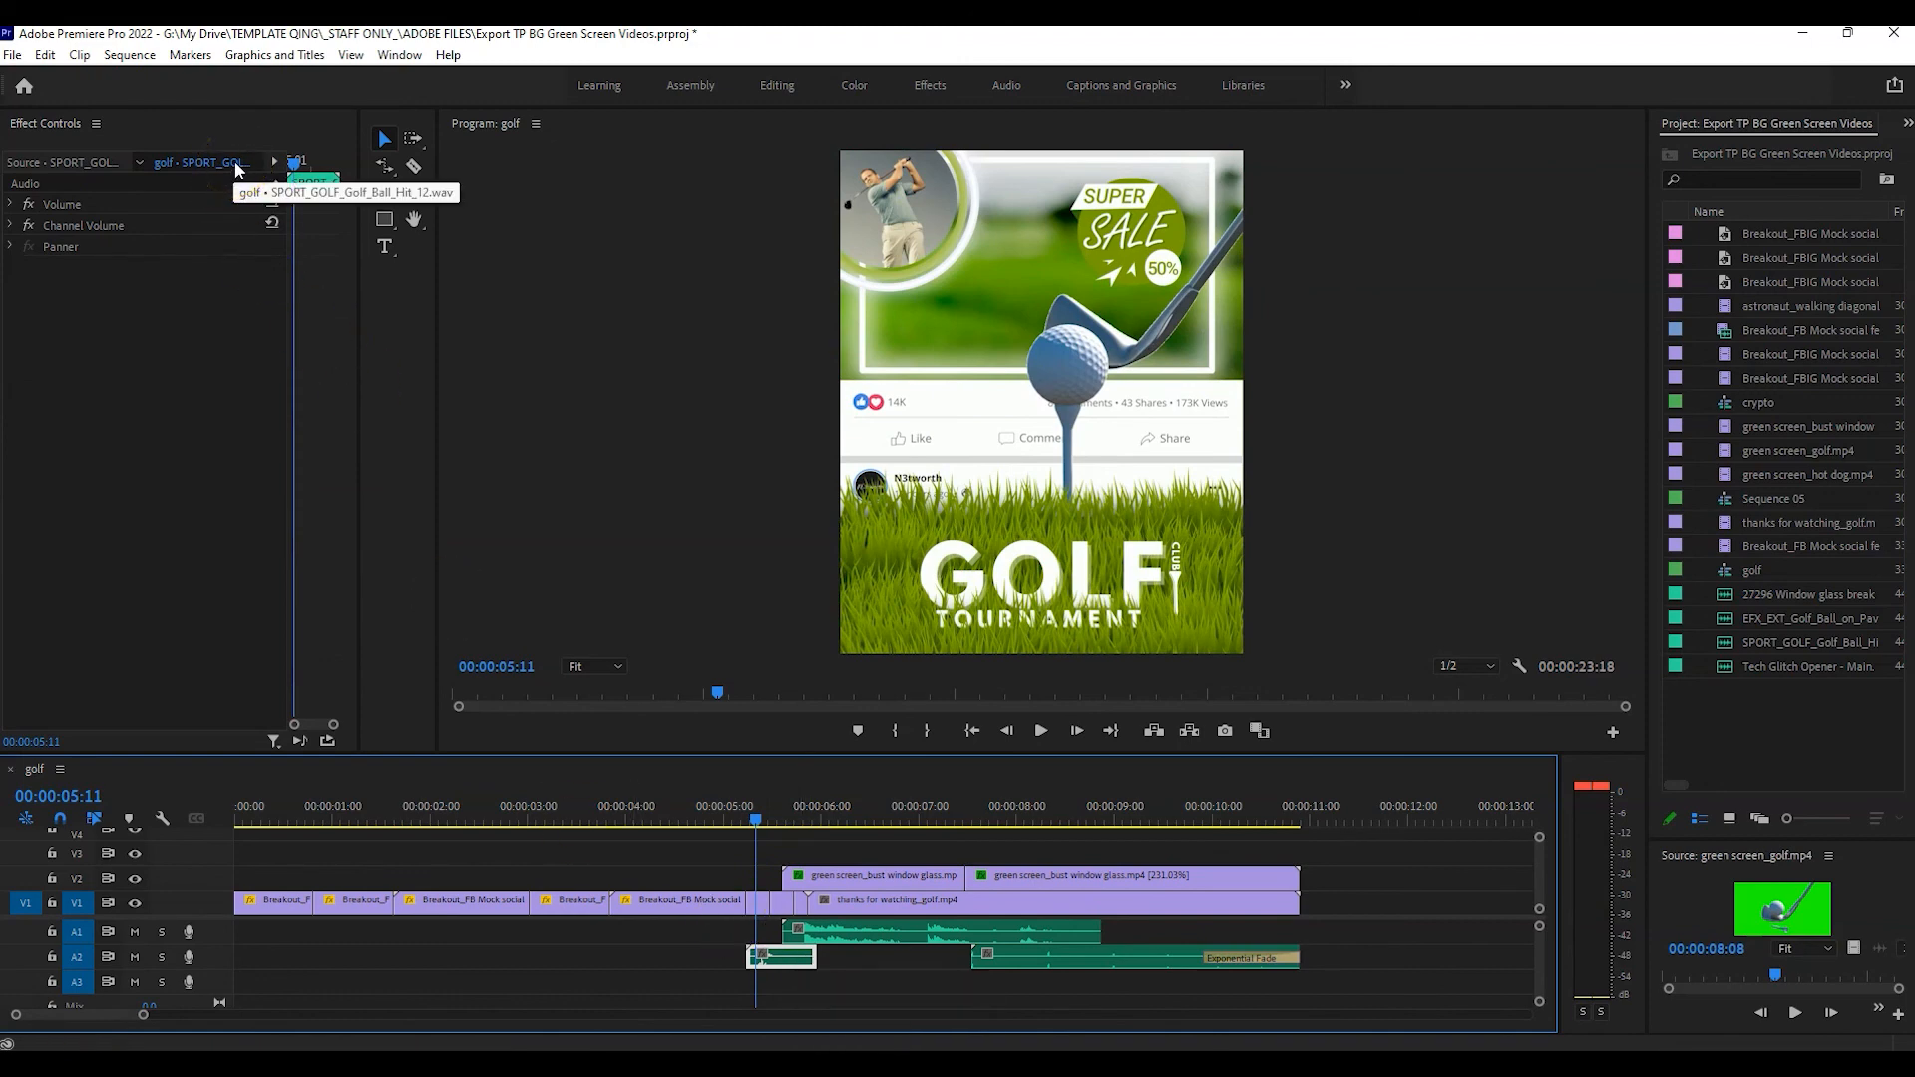
Examine how the glass break and bouncing golf ball sounds line up with the shatter, end screen and swing.
left_click_drag(754, 820, 780, 834)
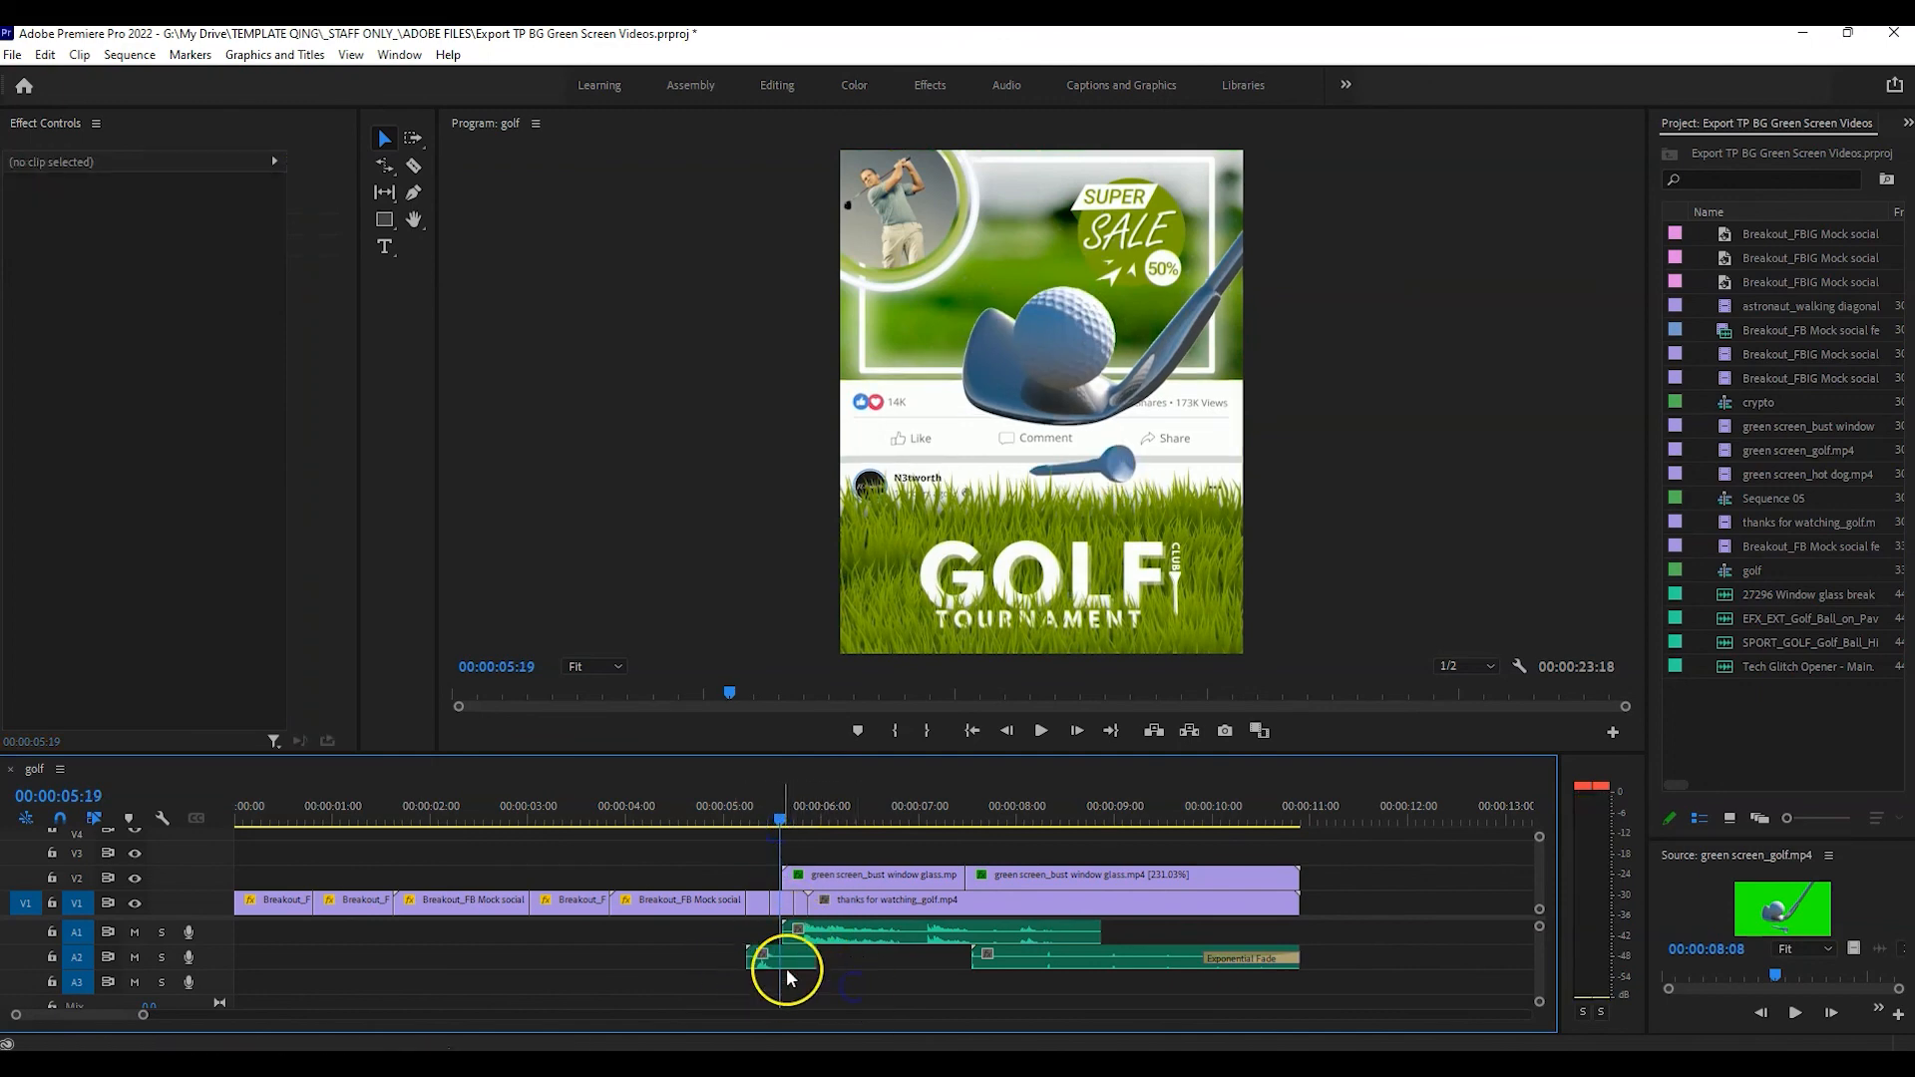
left_click_drag(776, 821, 980, 860)
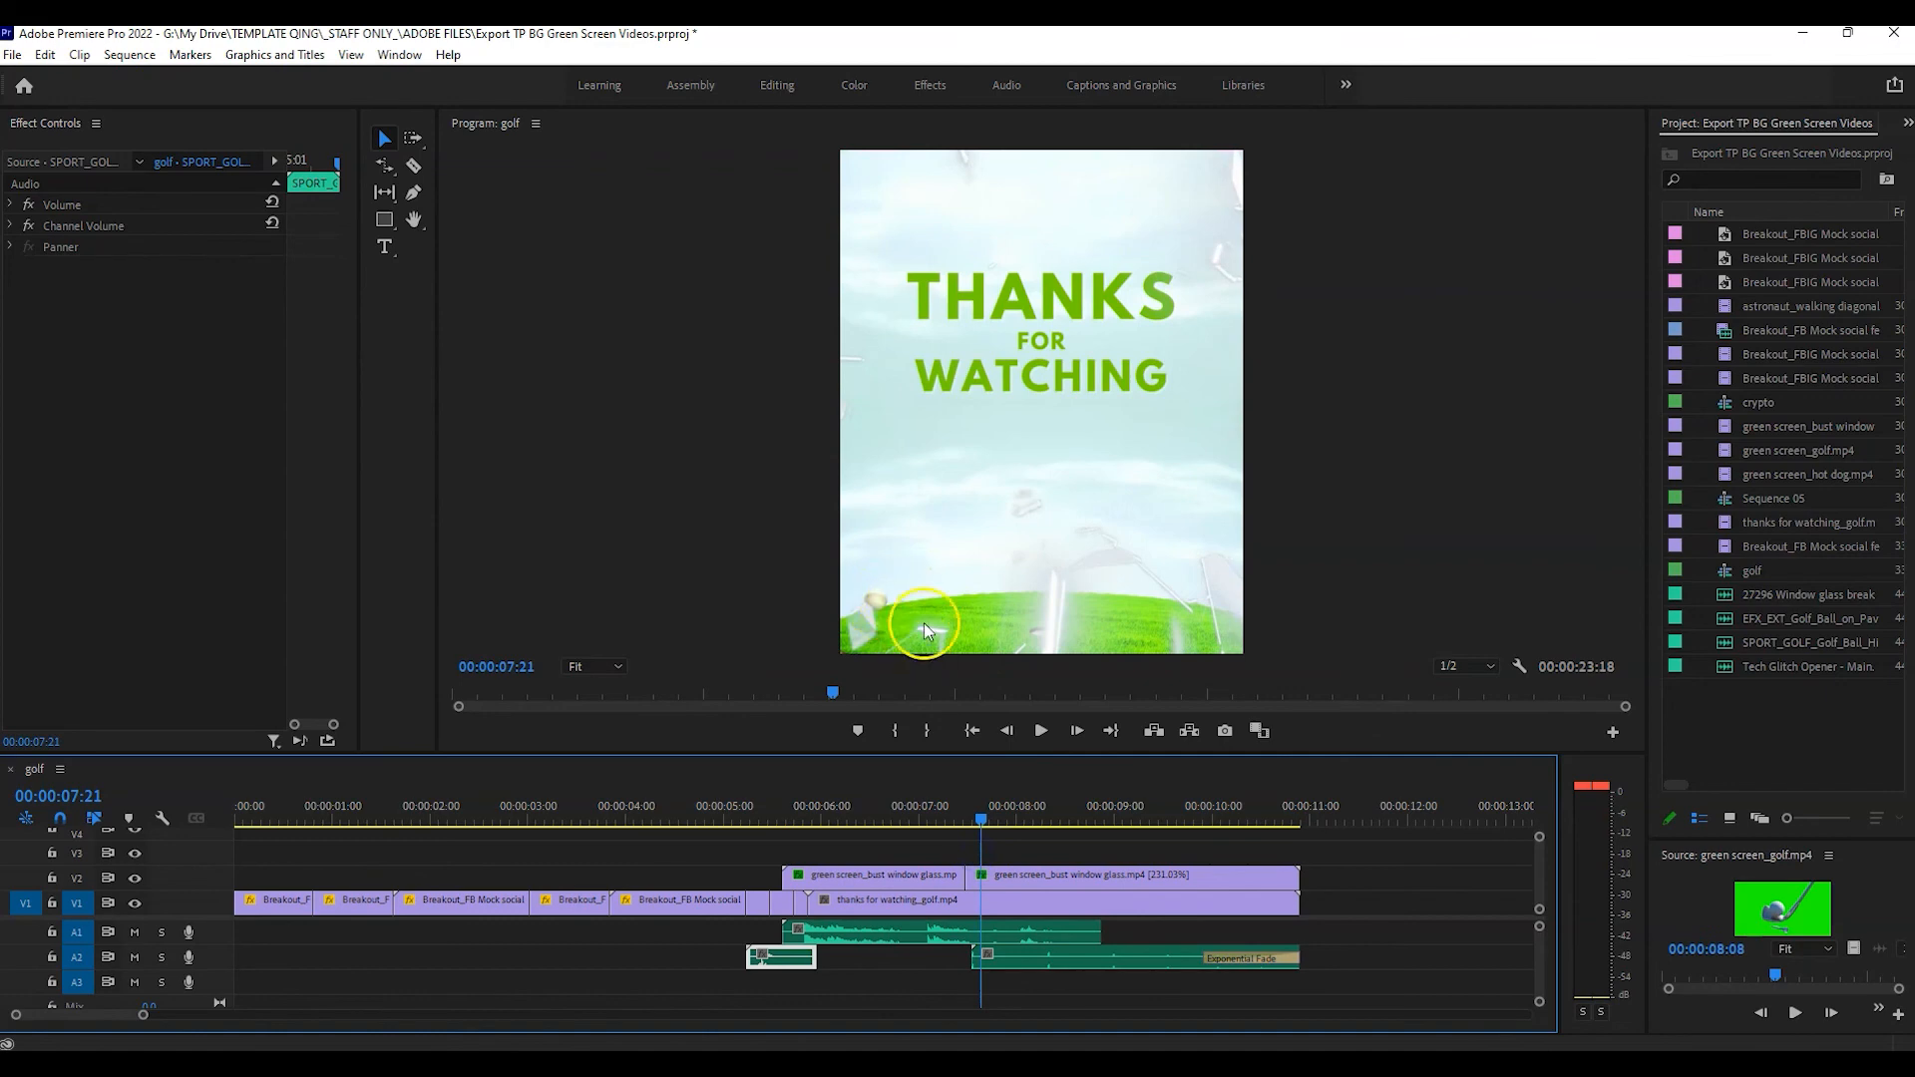
left_click(1145, 953)
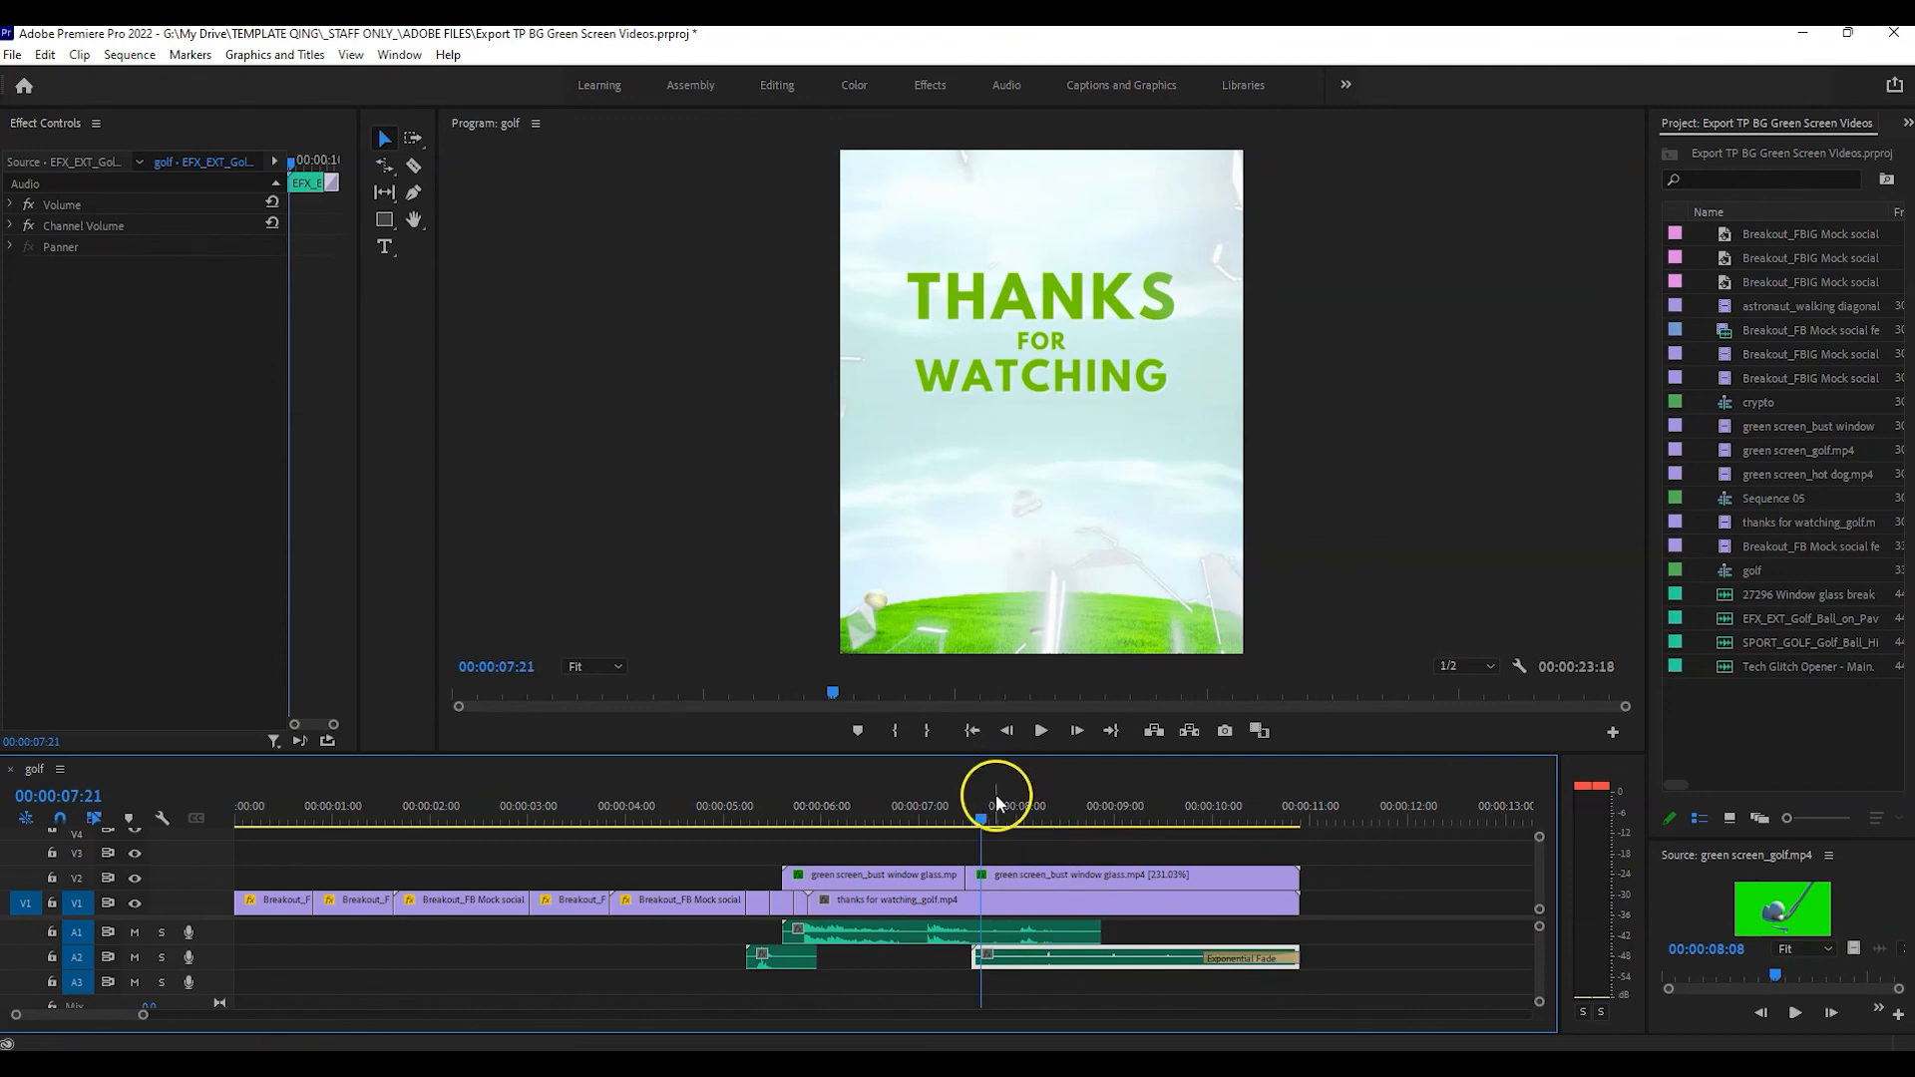
left_click_drag(978, 816, 740, 853)
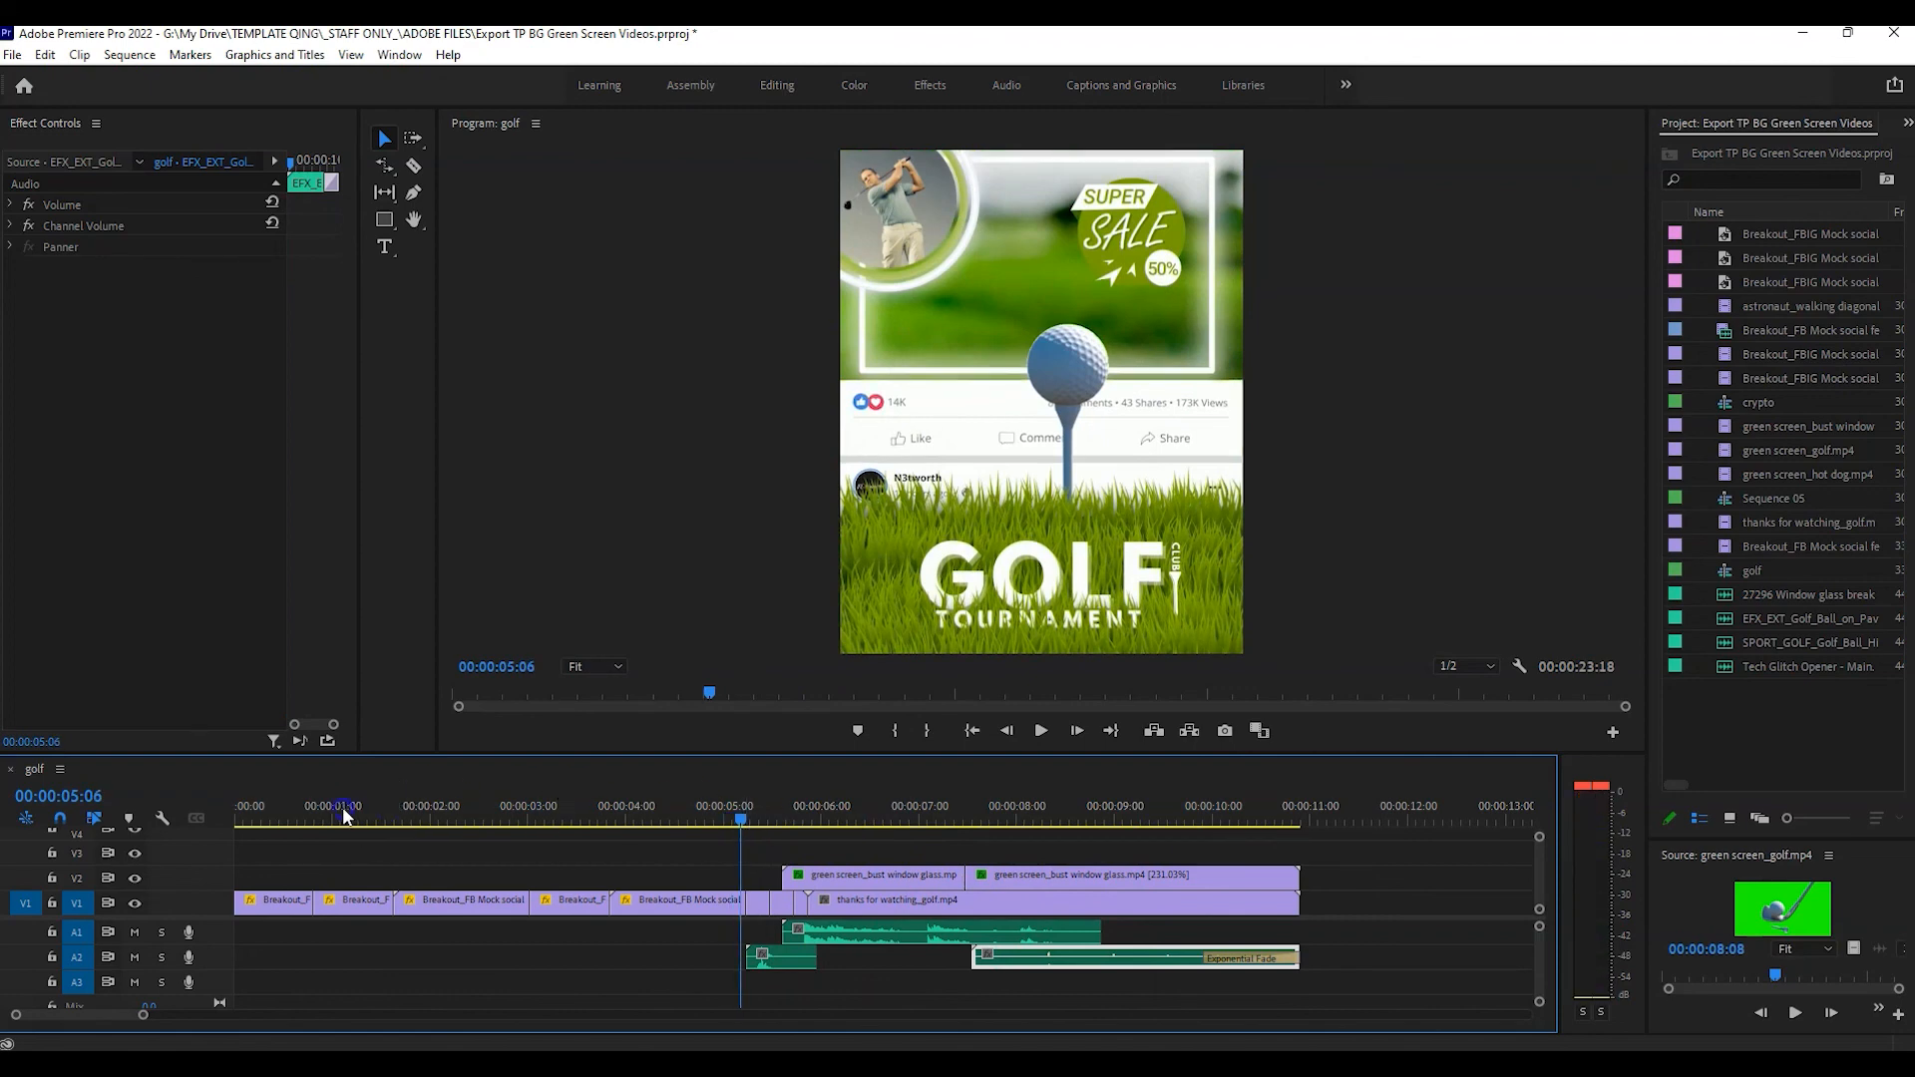
left_click_drag(742, 831, 762, 878)
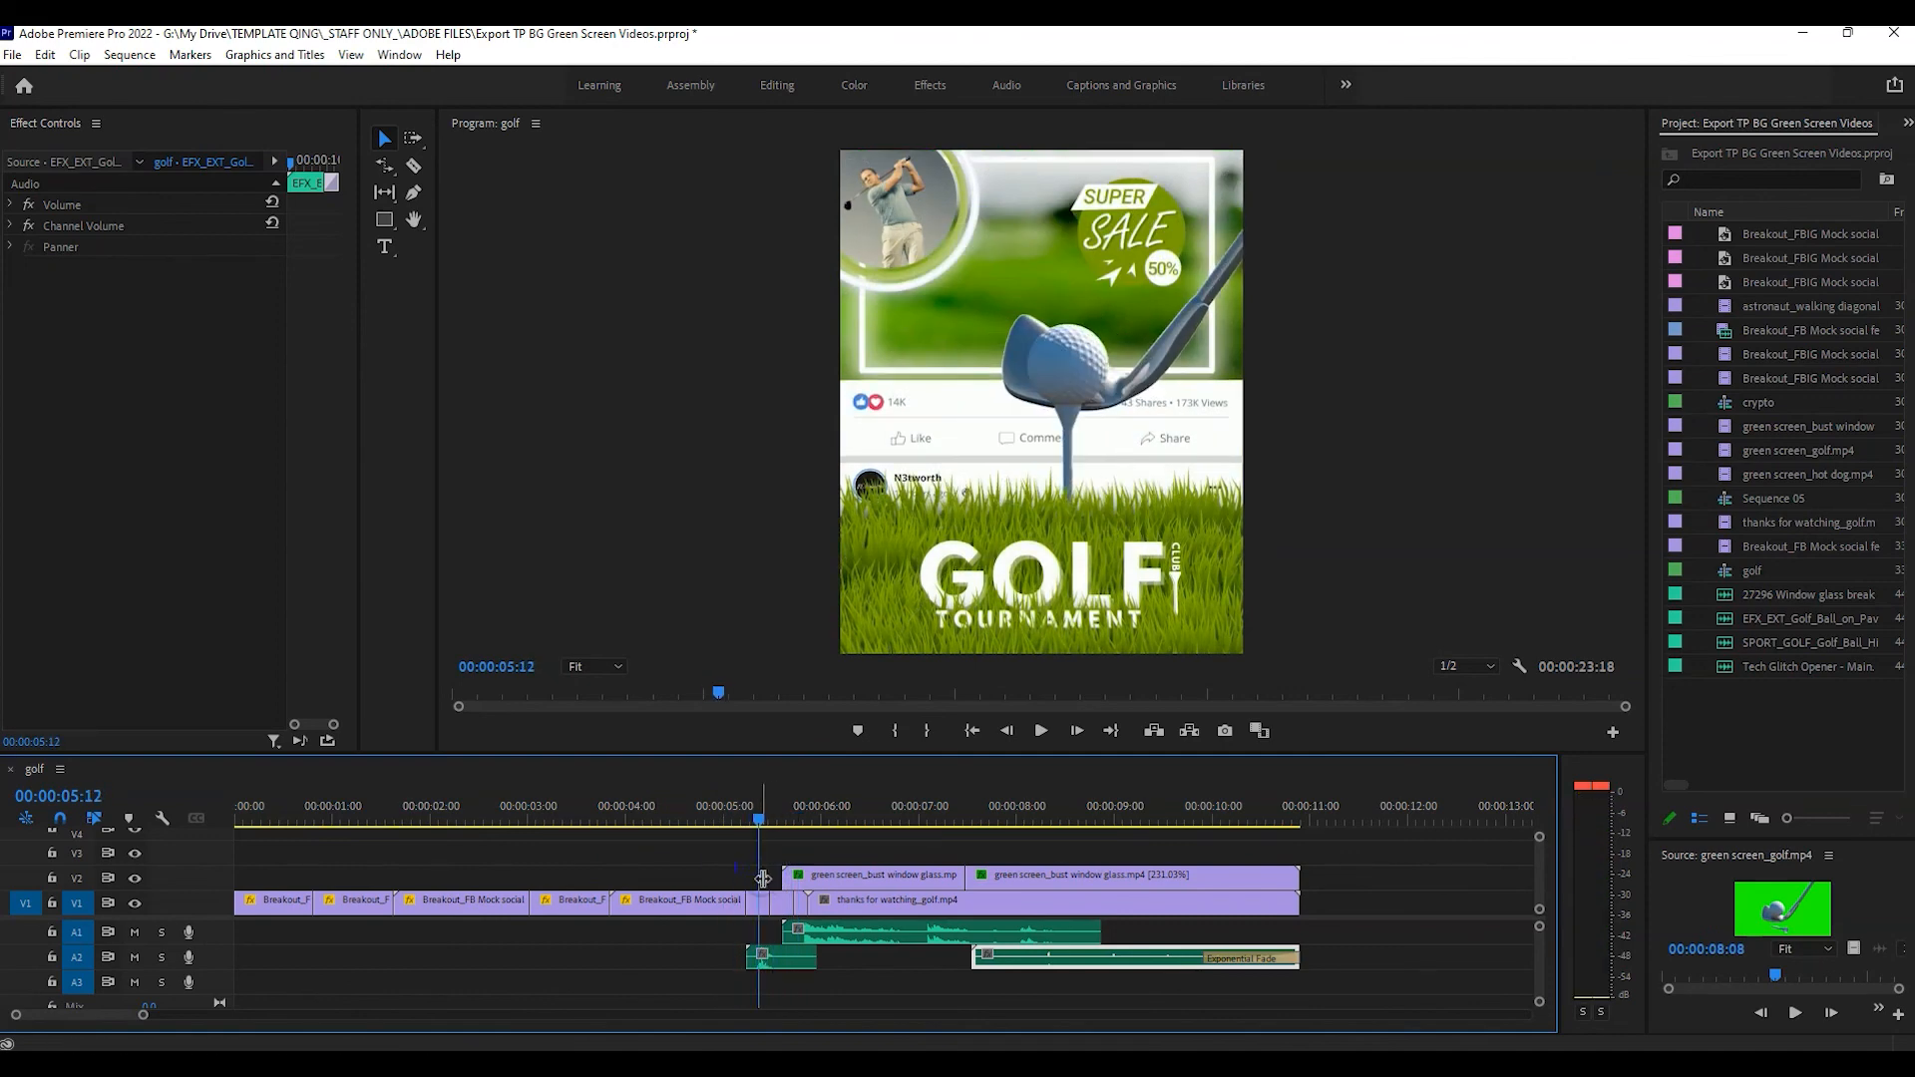